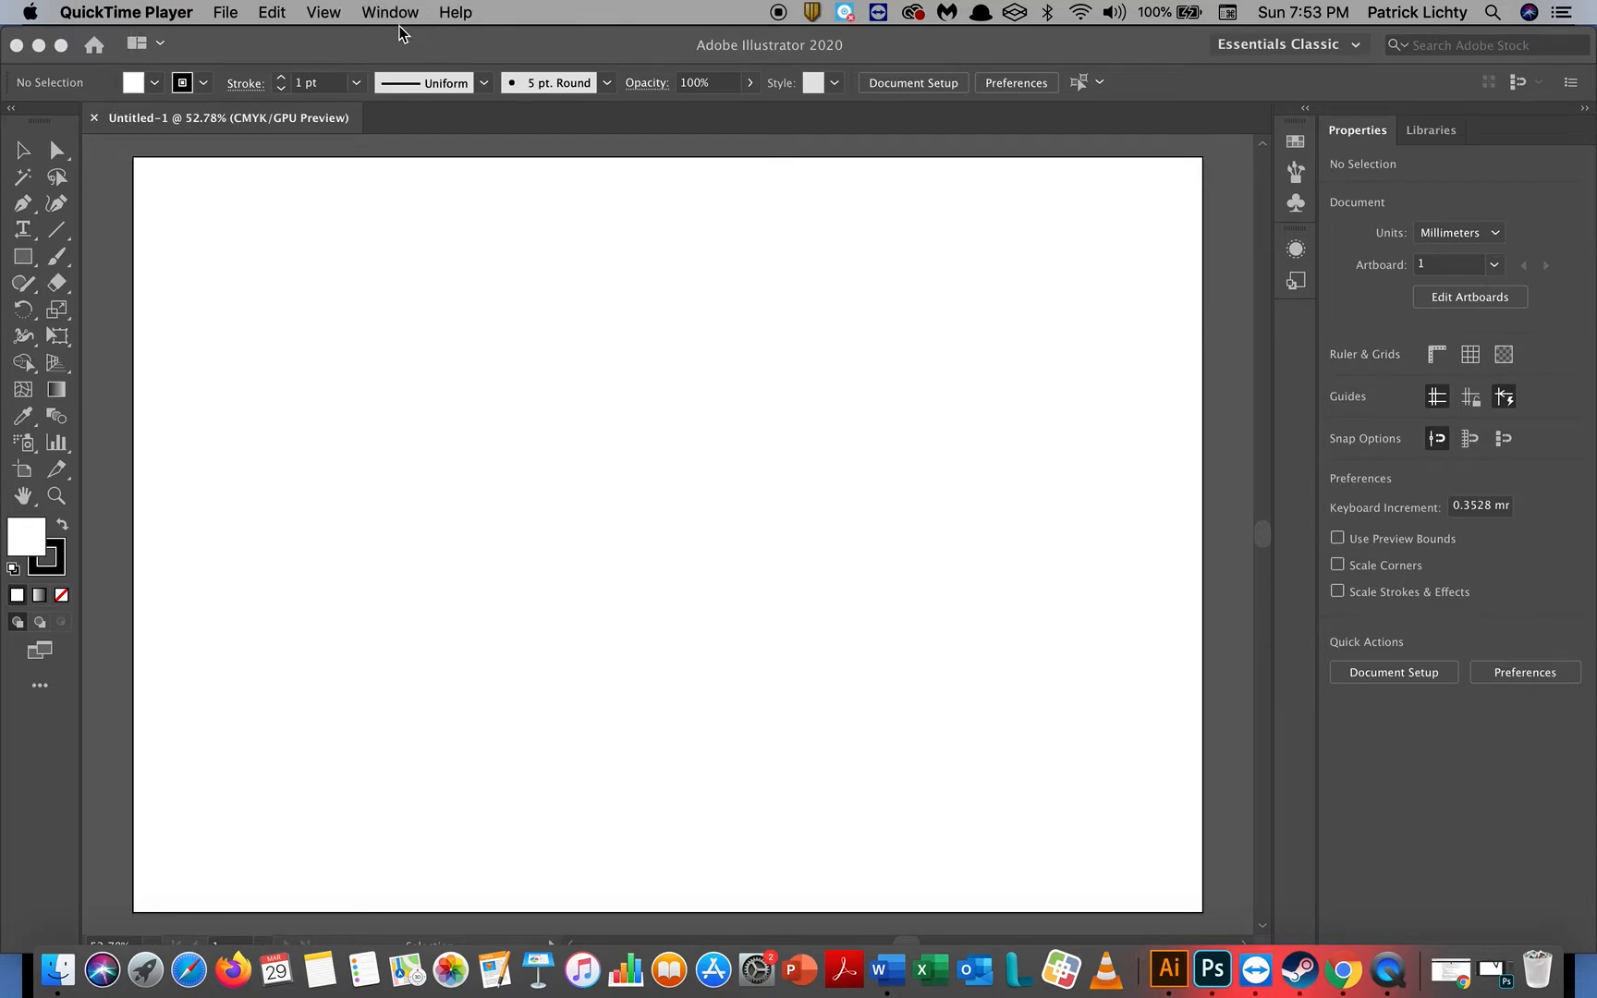
# Step: Show the rulers along the edges of the document
pyautogui.click(420, 42)
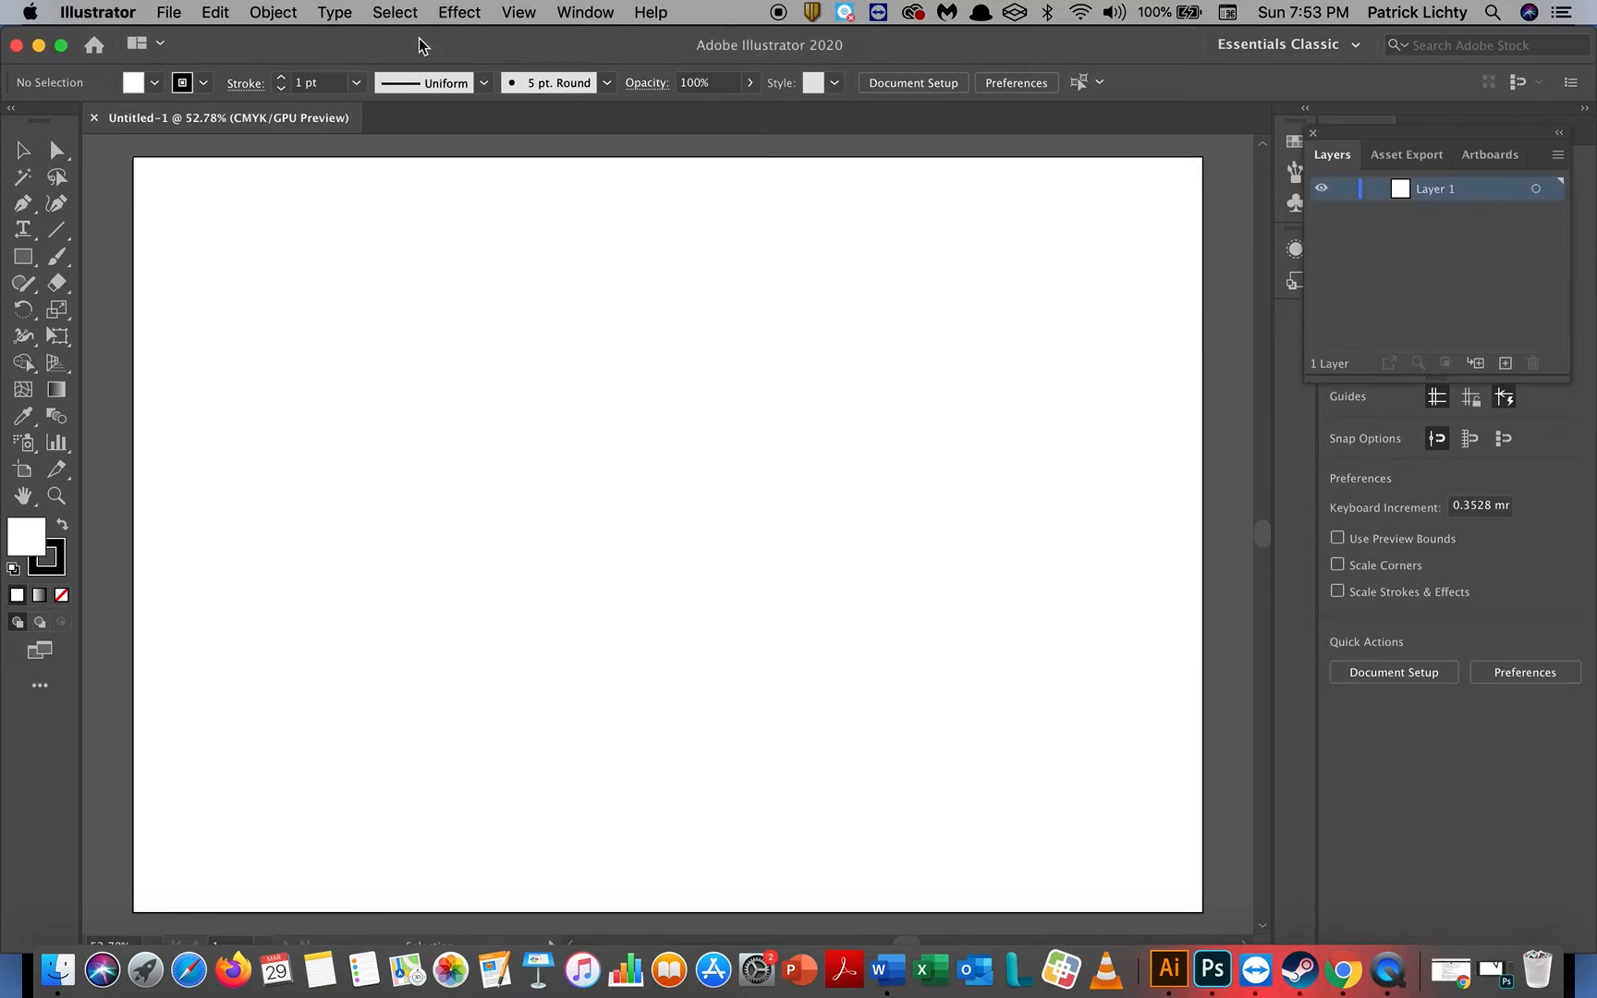
pyautogui.click(519, 12)
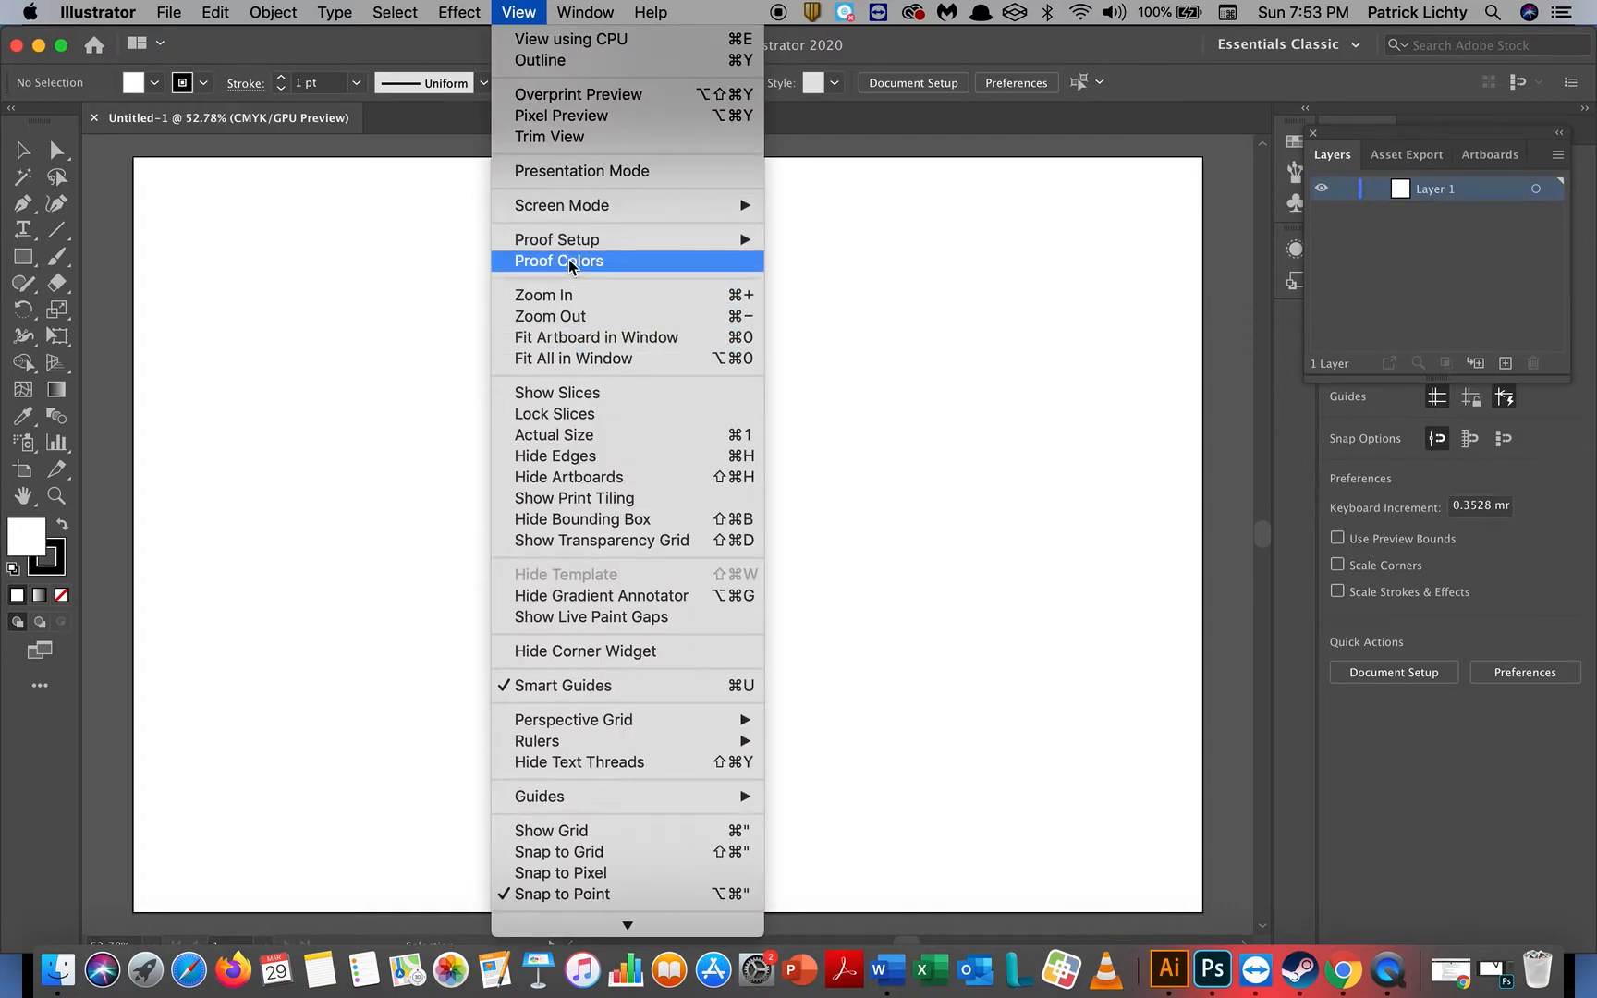
pyautogui.click(578, 742)
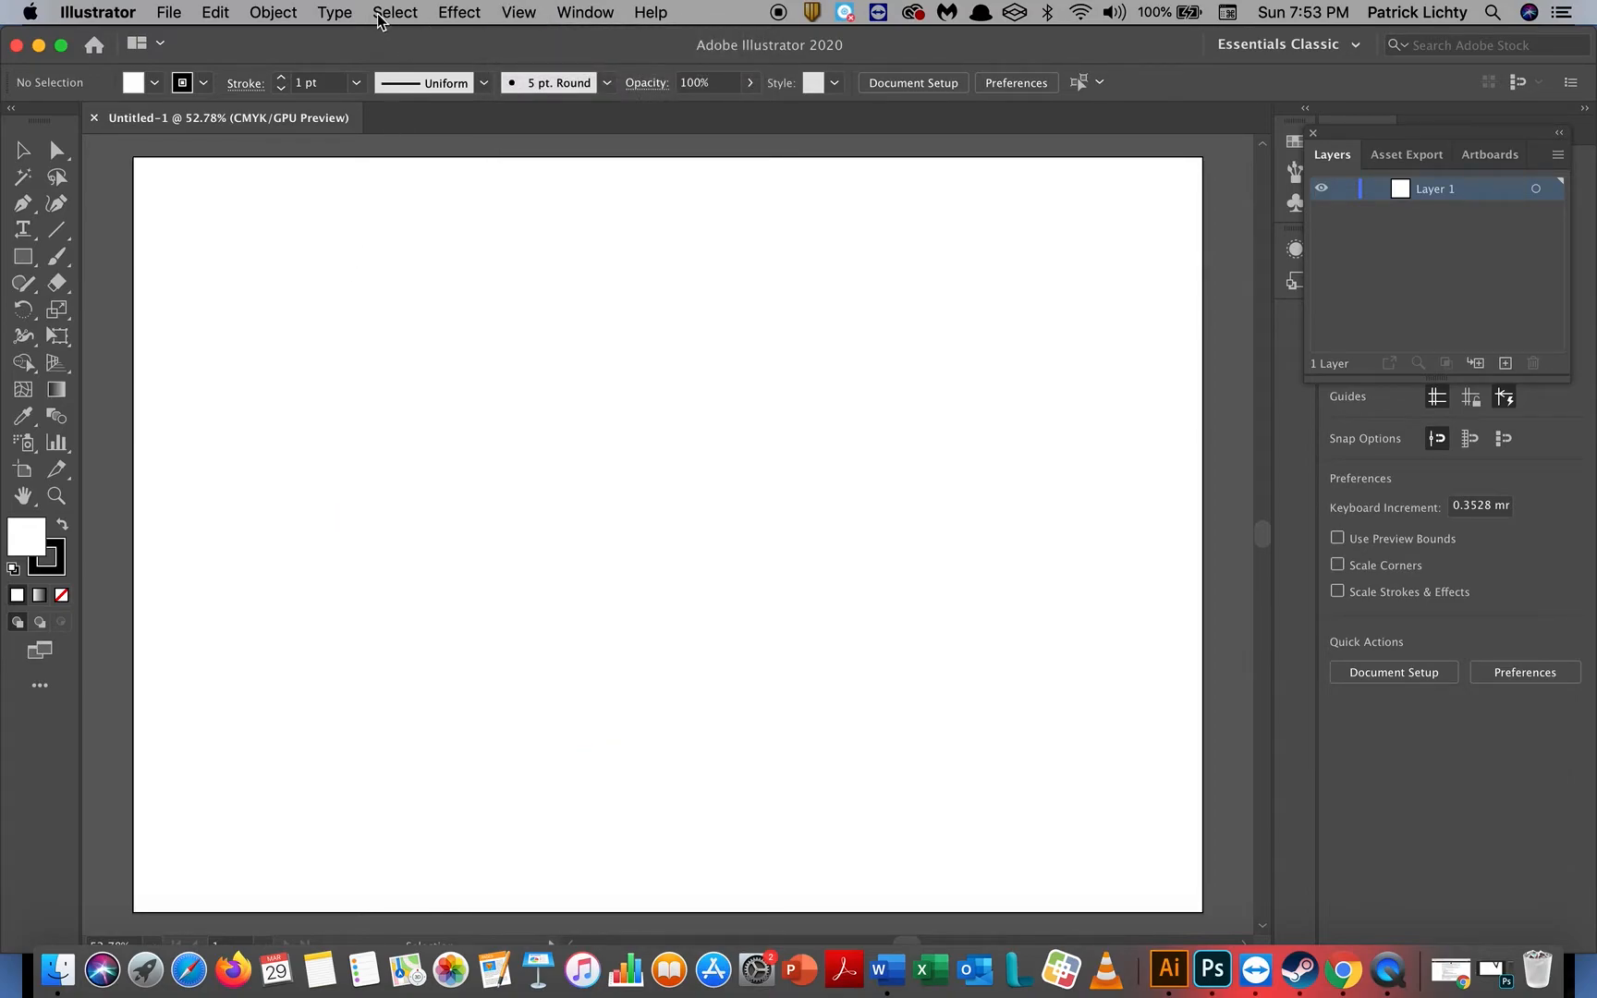
pyautogui.click(581, 14)
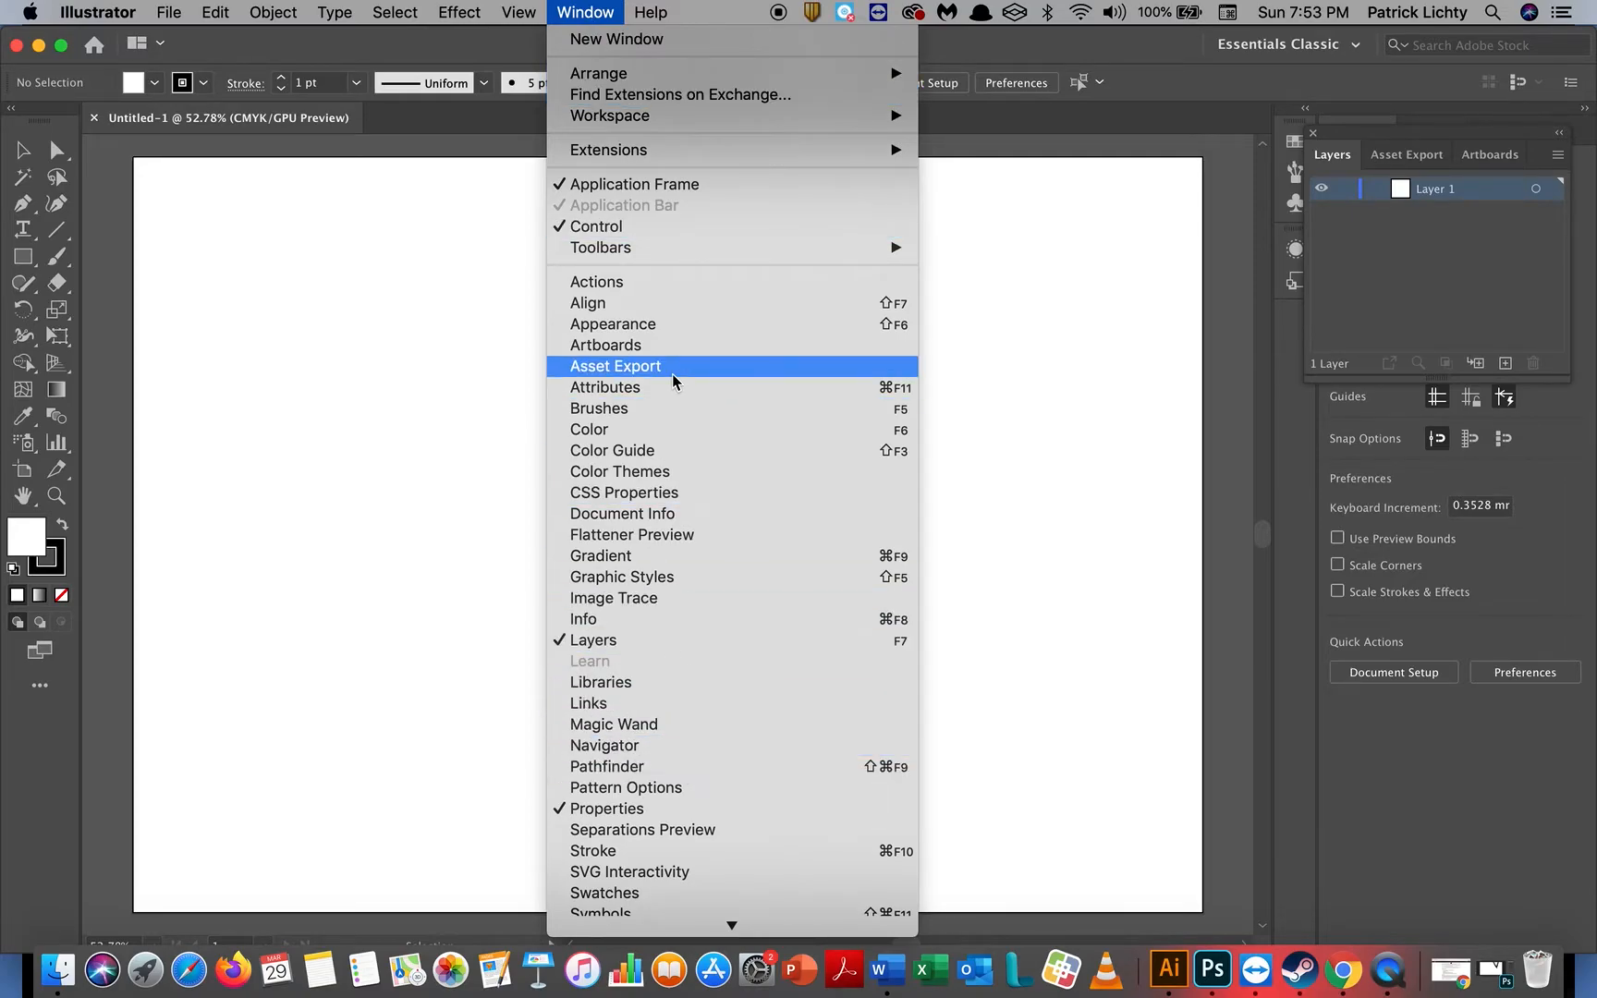
pyautogui.moveTo(518, 13)
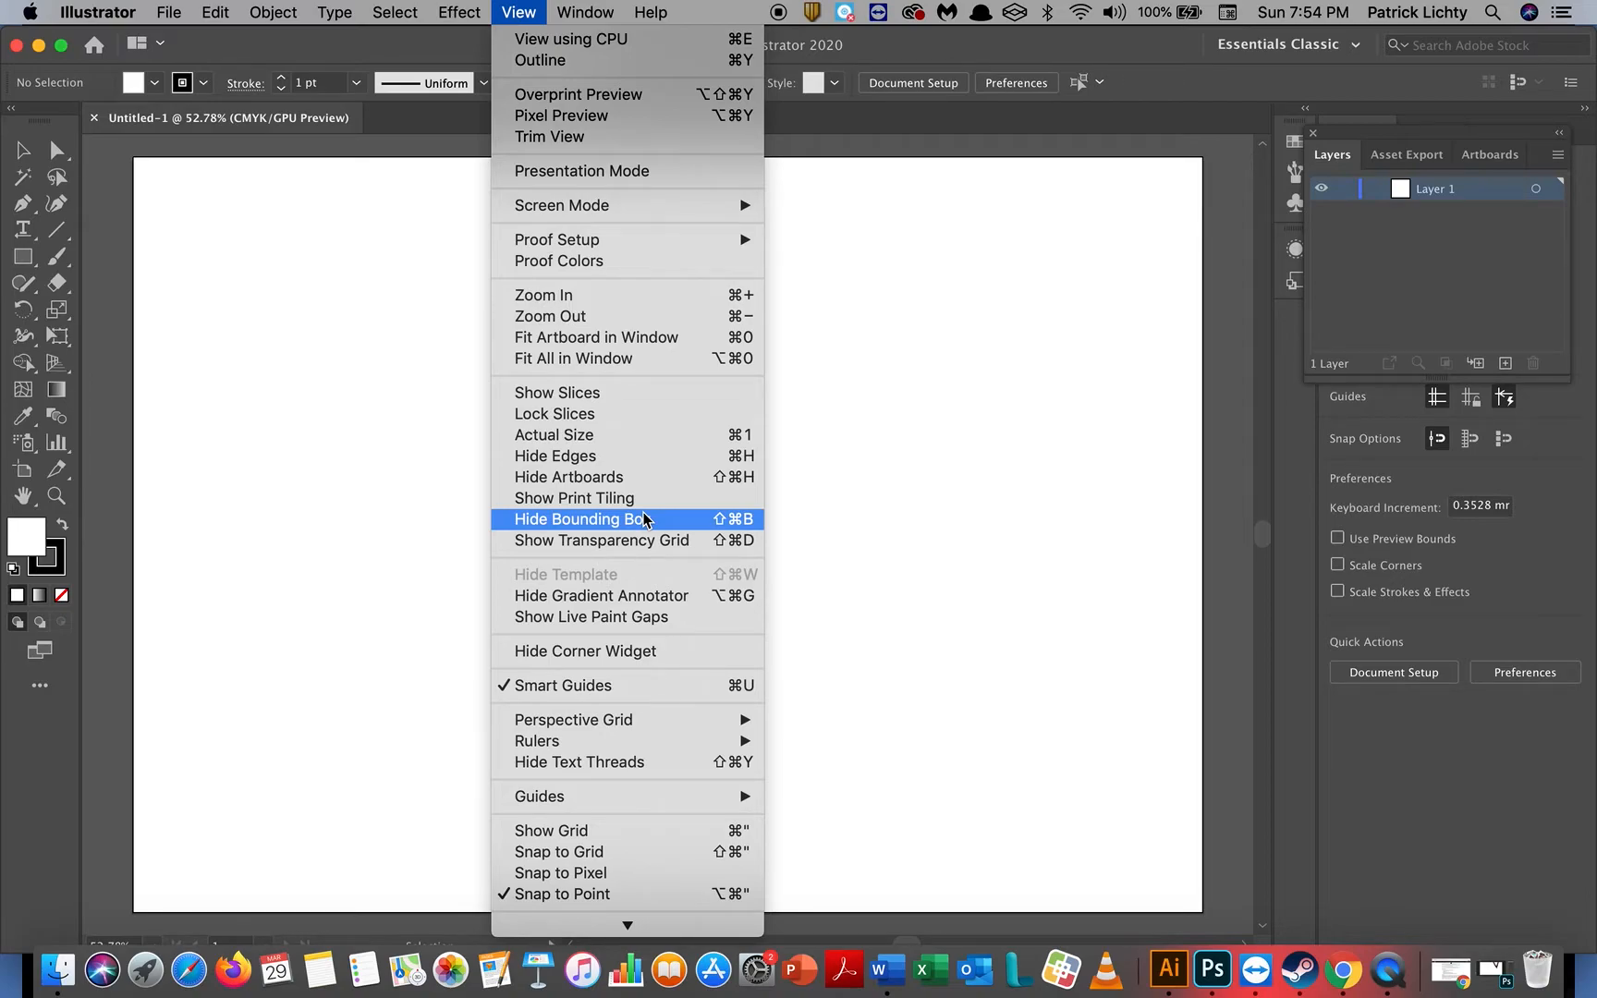
pyautogui.click(665, 739)
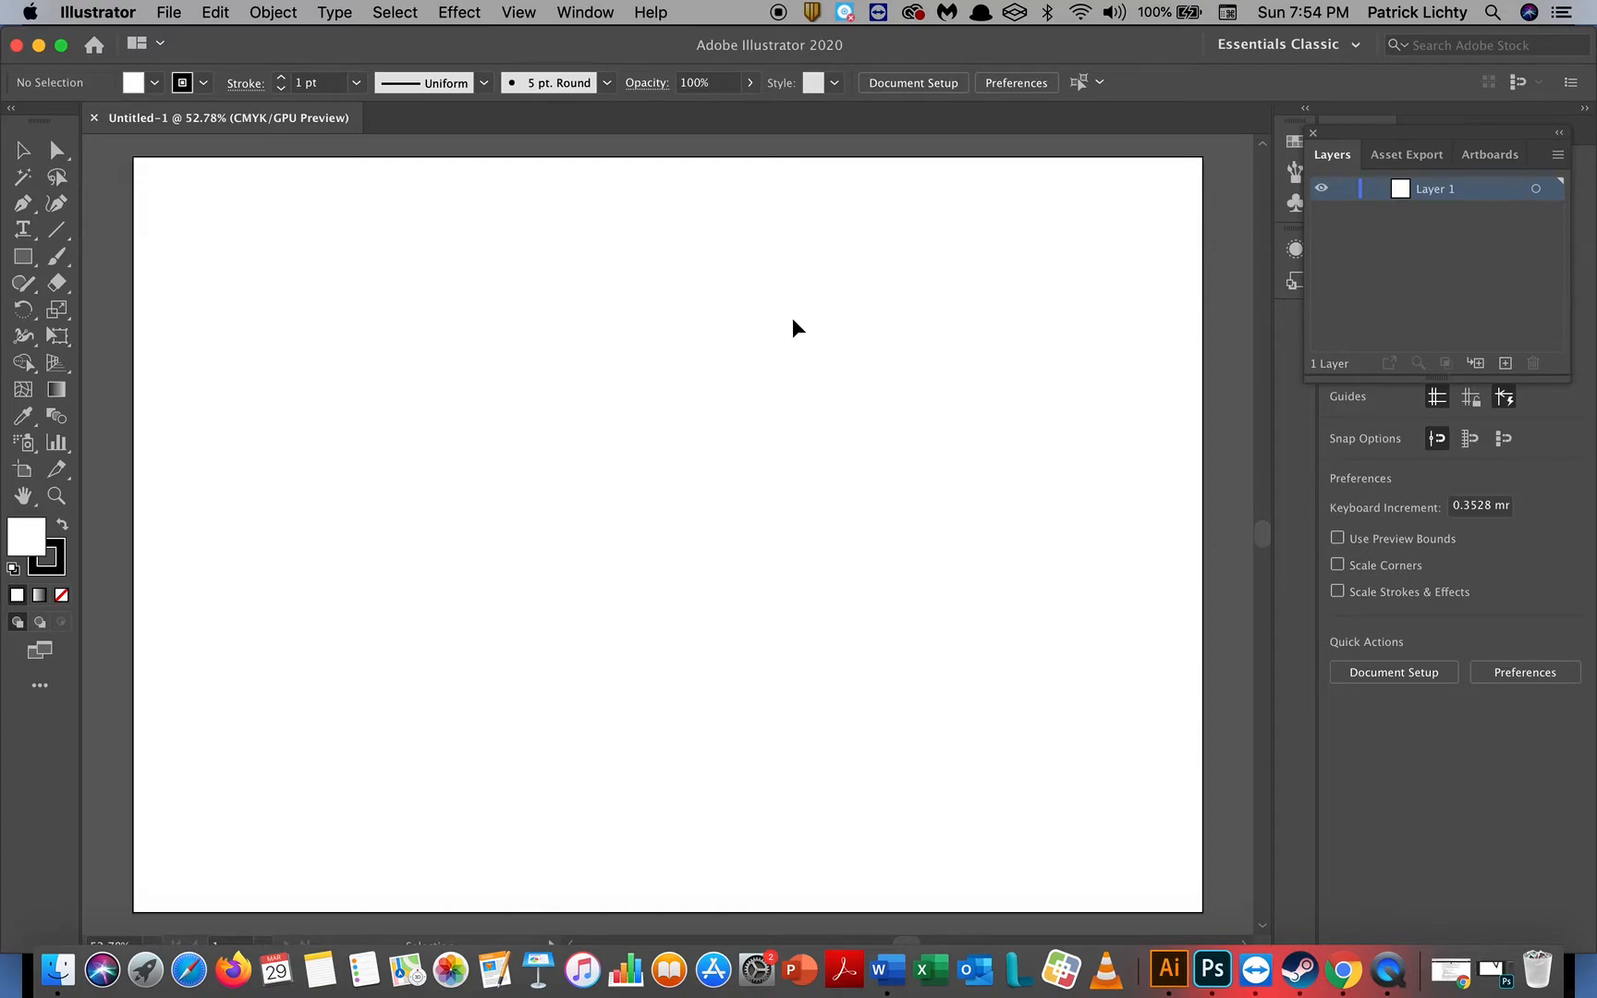
pyautogui.click(516, 14)
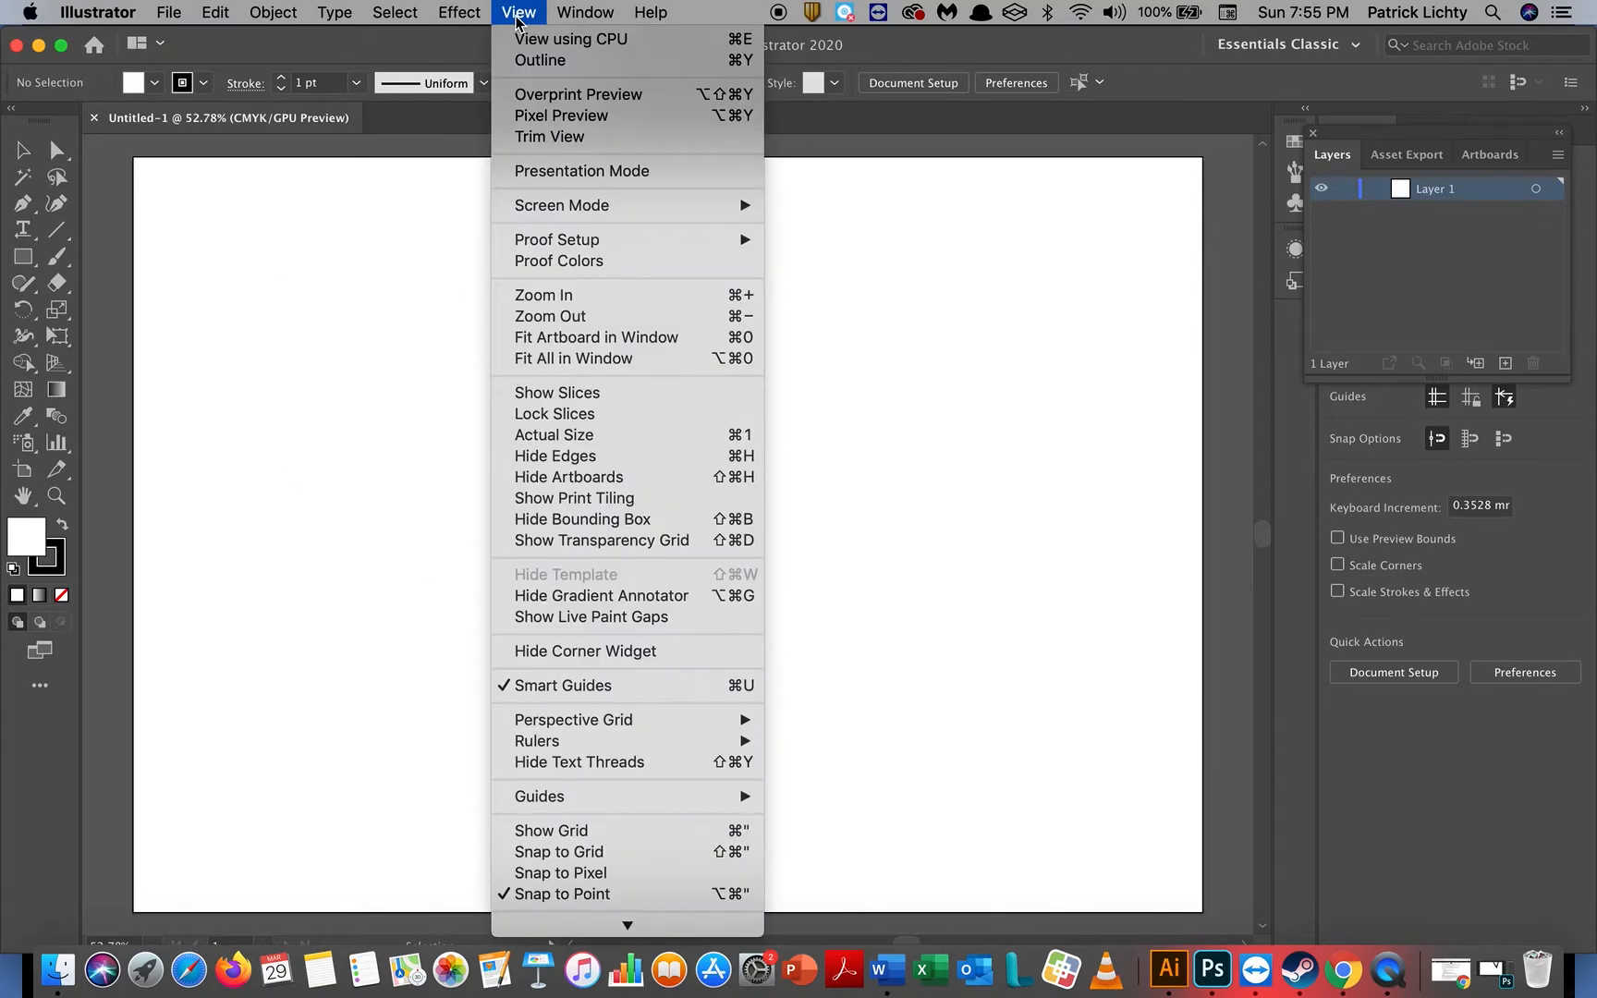
pyautogui.moveTo(638, 742)
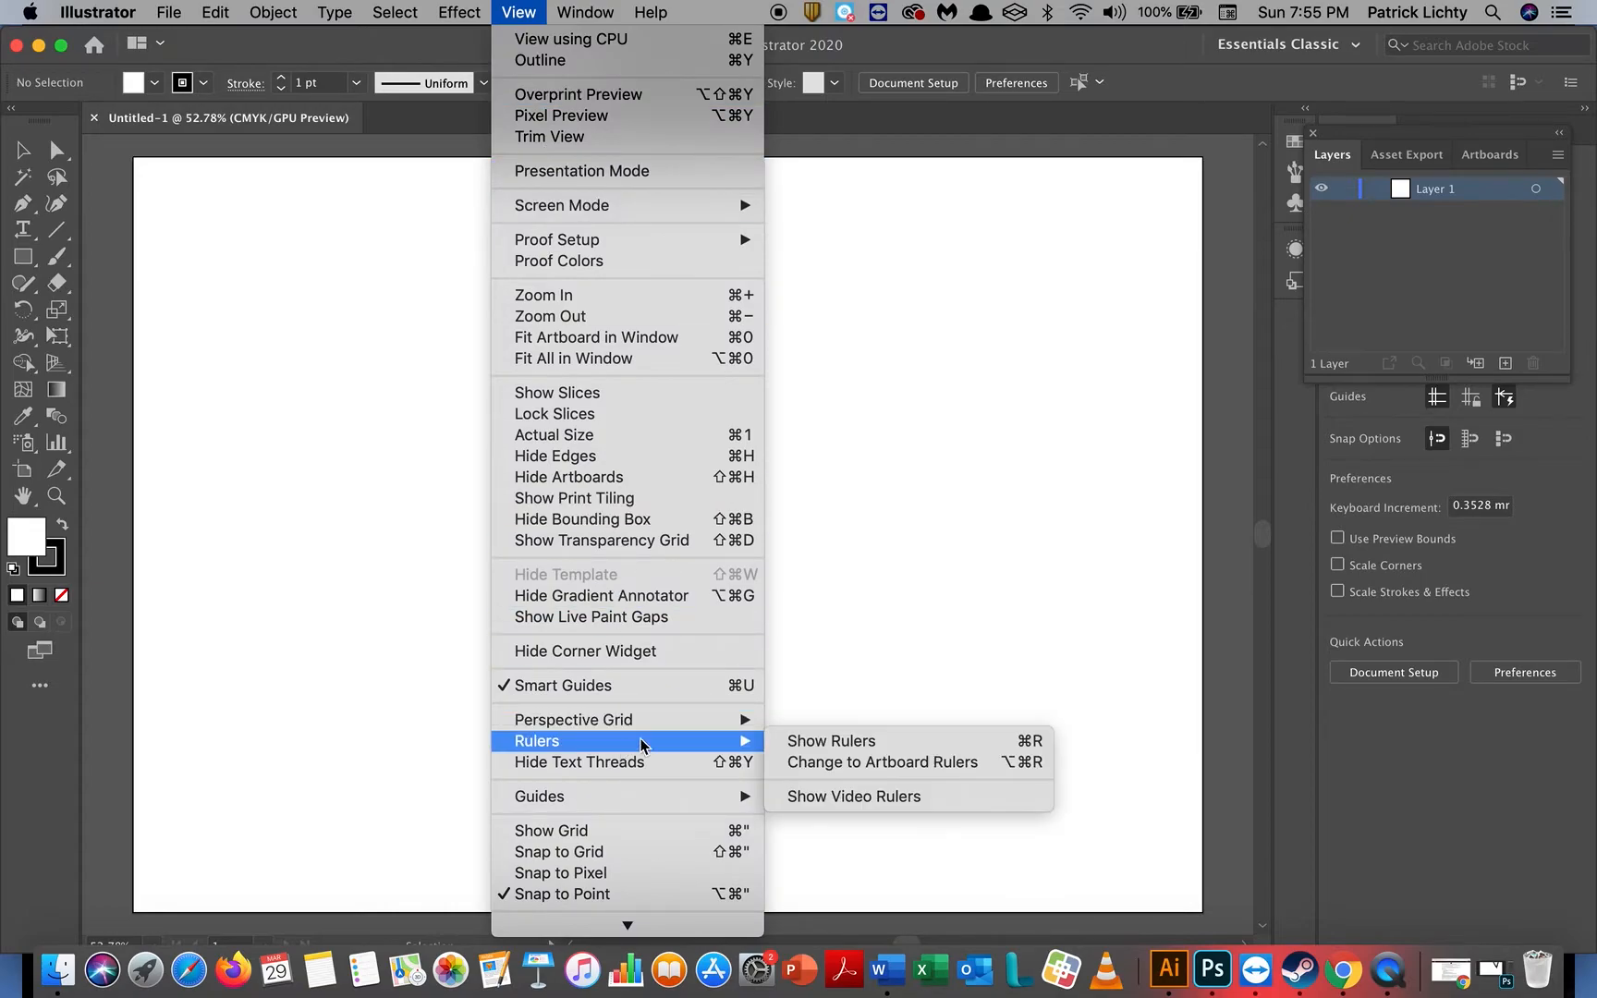
pyautogui.click(861, 742)
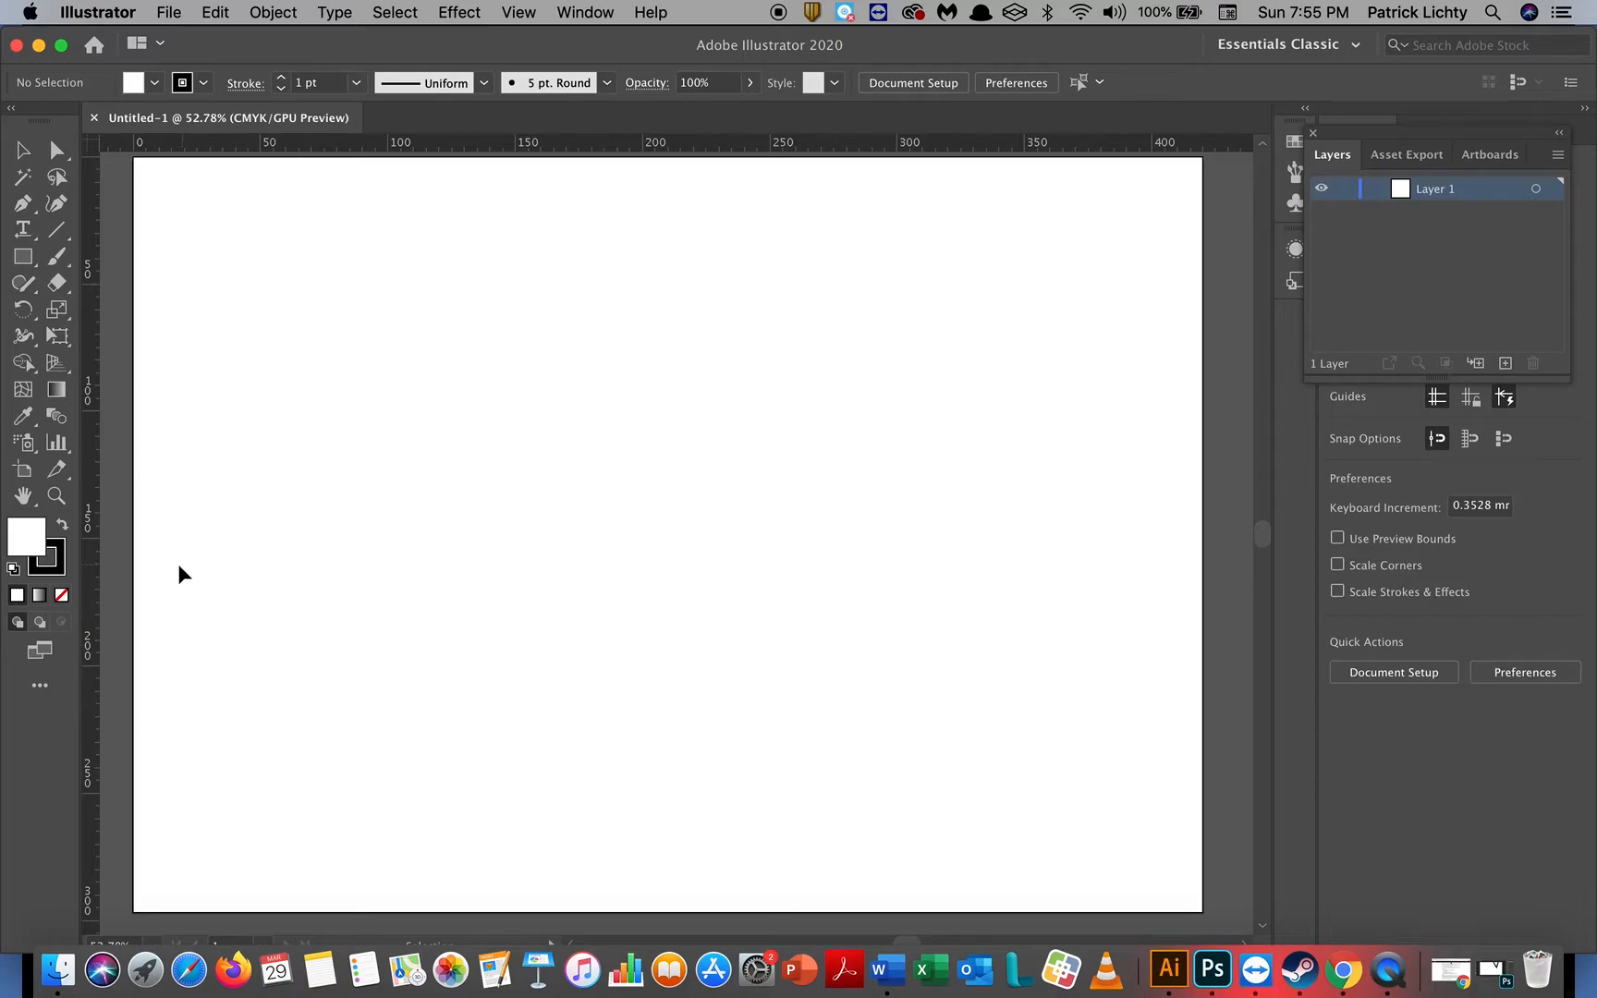
# Step: Add vertical guides at about 50 and 370 mm and horizontal guides at about 50 and 250 mm
pyautogui.moveTo(89, 496); pyautogui.dragTo(258, 491)
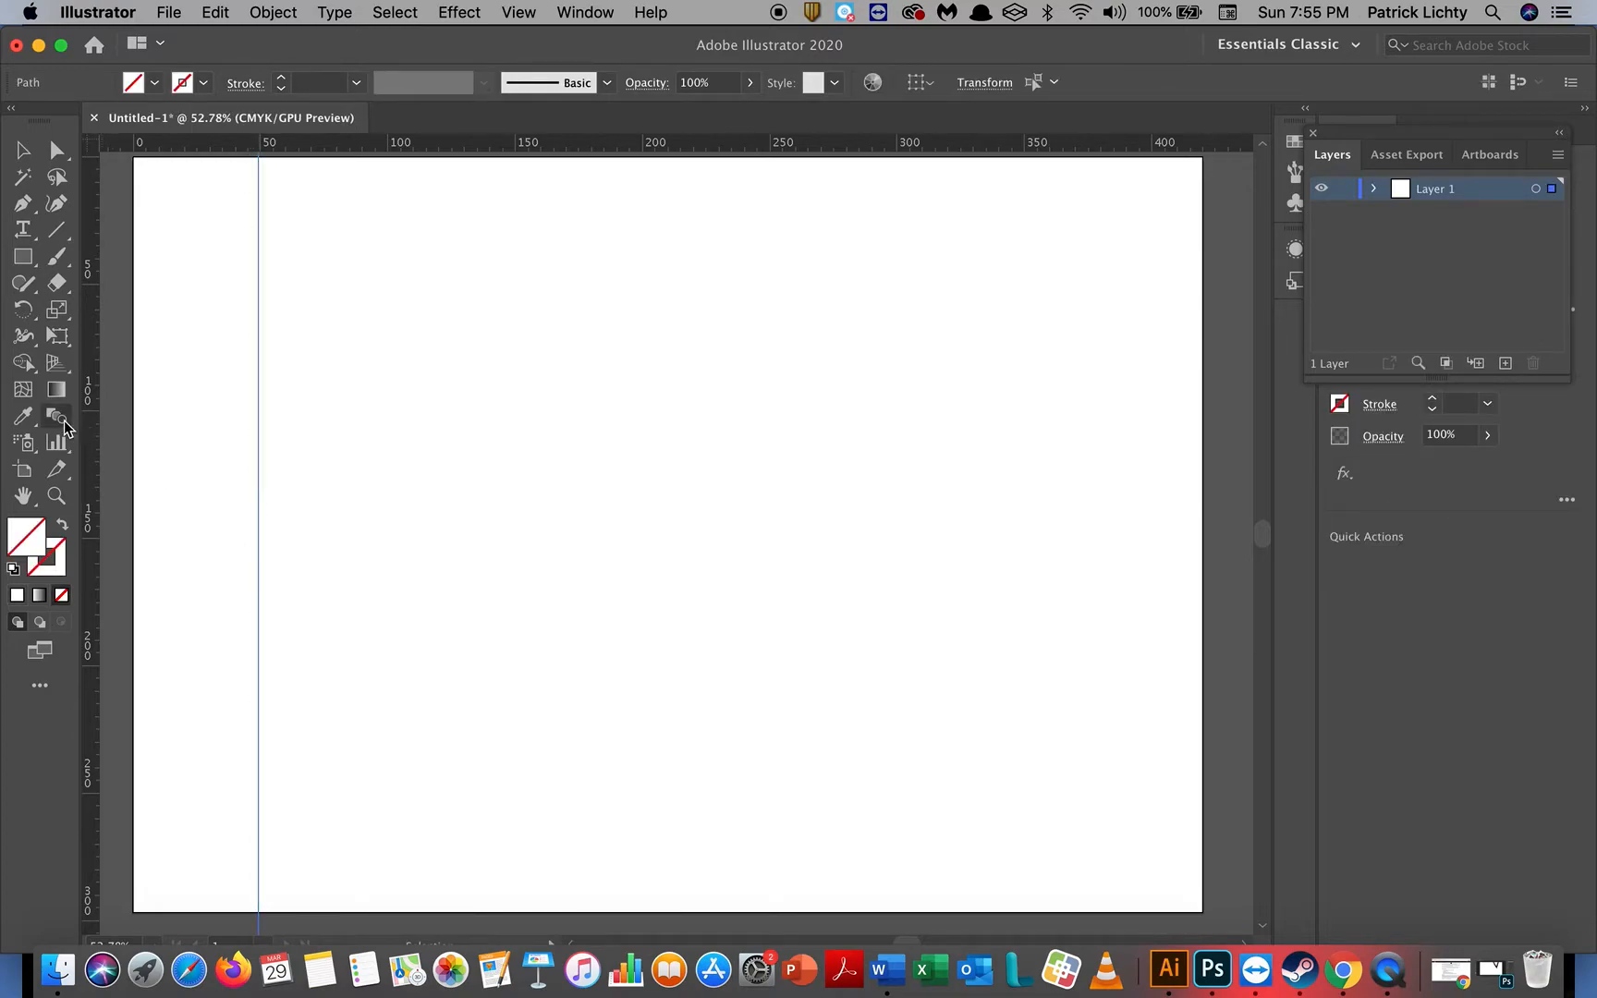
pyautogui.moveTo(90, 440); pyautogui.dragTo(1074, 523)
pyautogui.moveTo(321, 148); pyautogui.dragTo(335, 286)
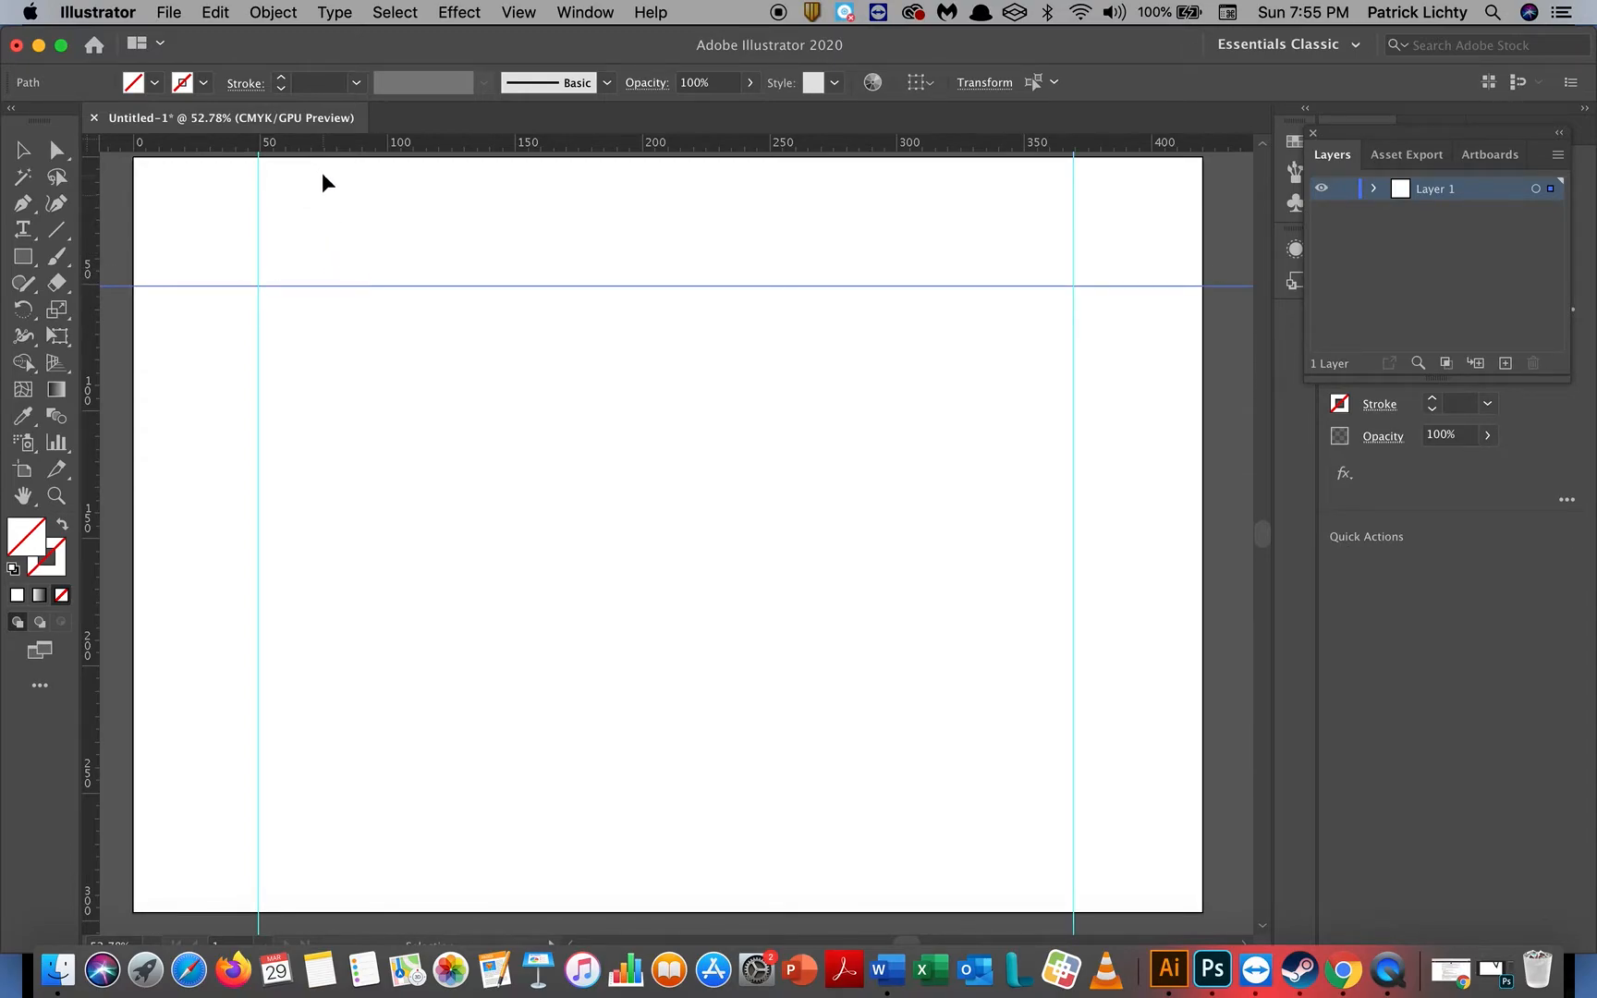
pyautogui.moveTo(324, 148); pyautogui.dragTo(411, 789)
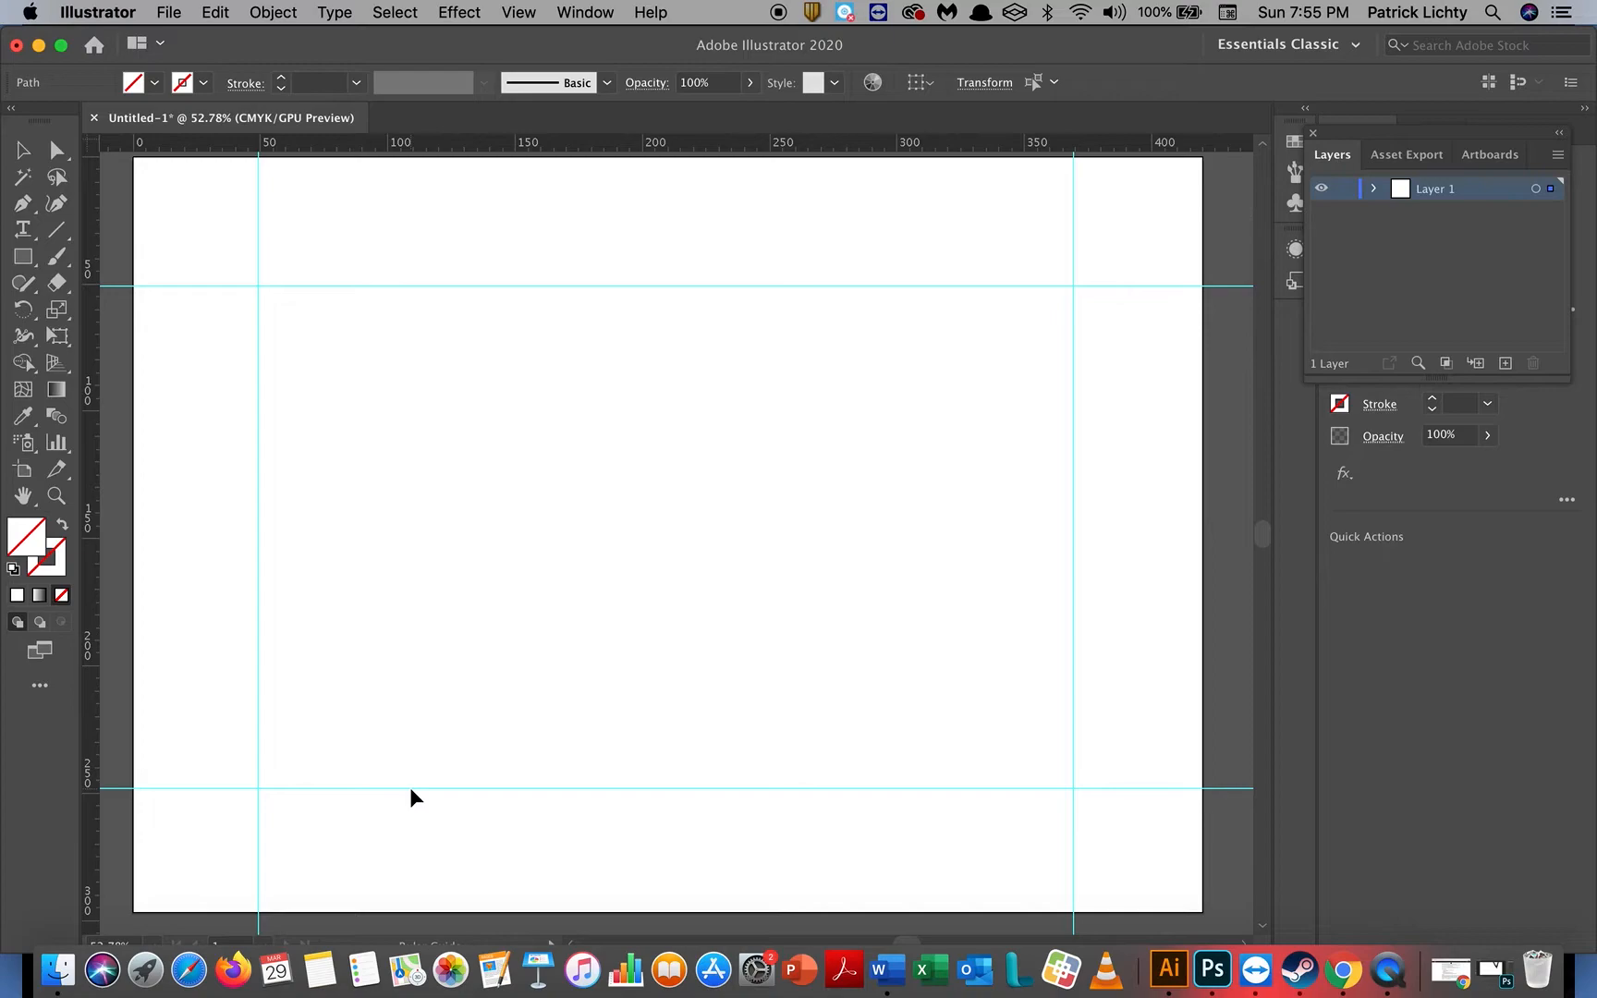
pyautogui.click(409, 788)
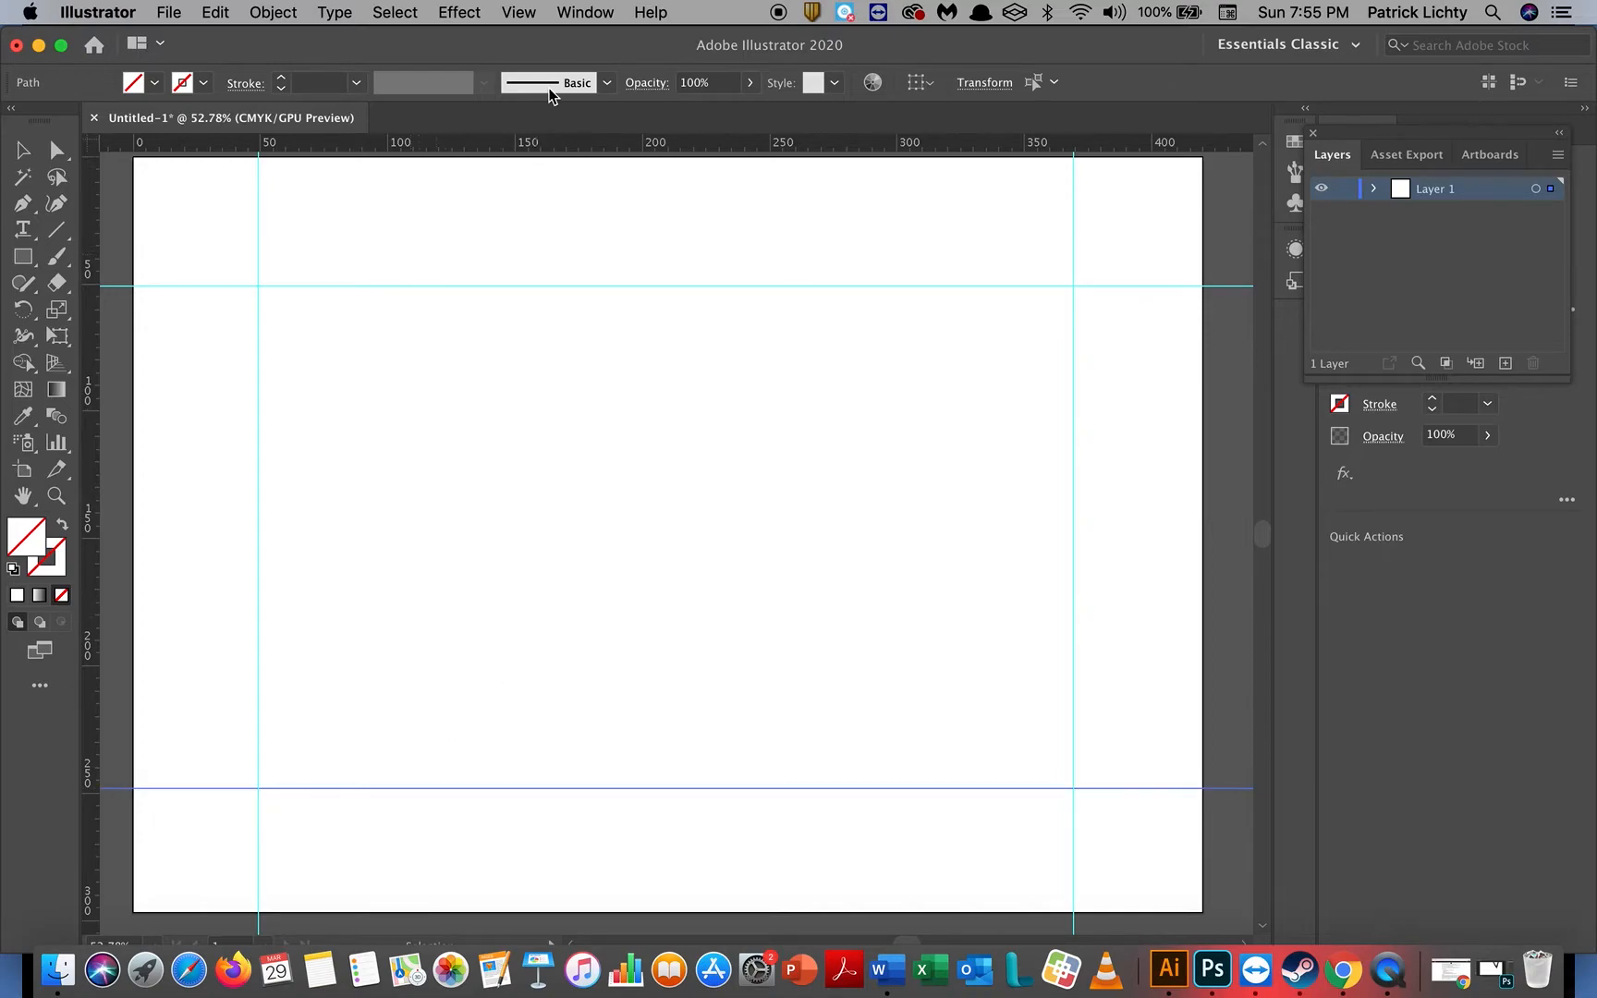
# Step: Add six new layers above Layer 1
pyautogui.click(583, 12)
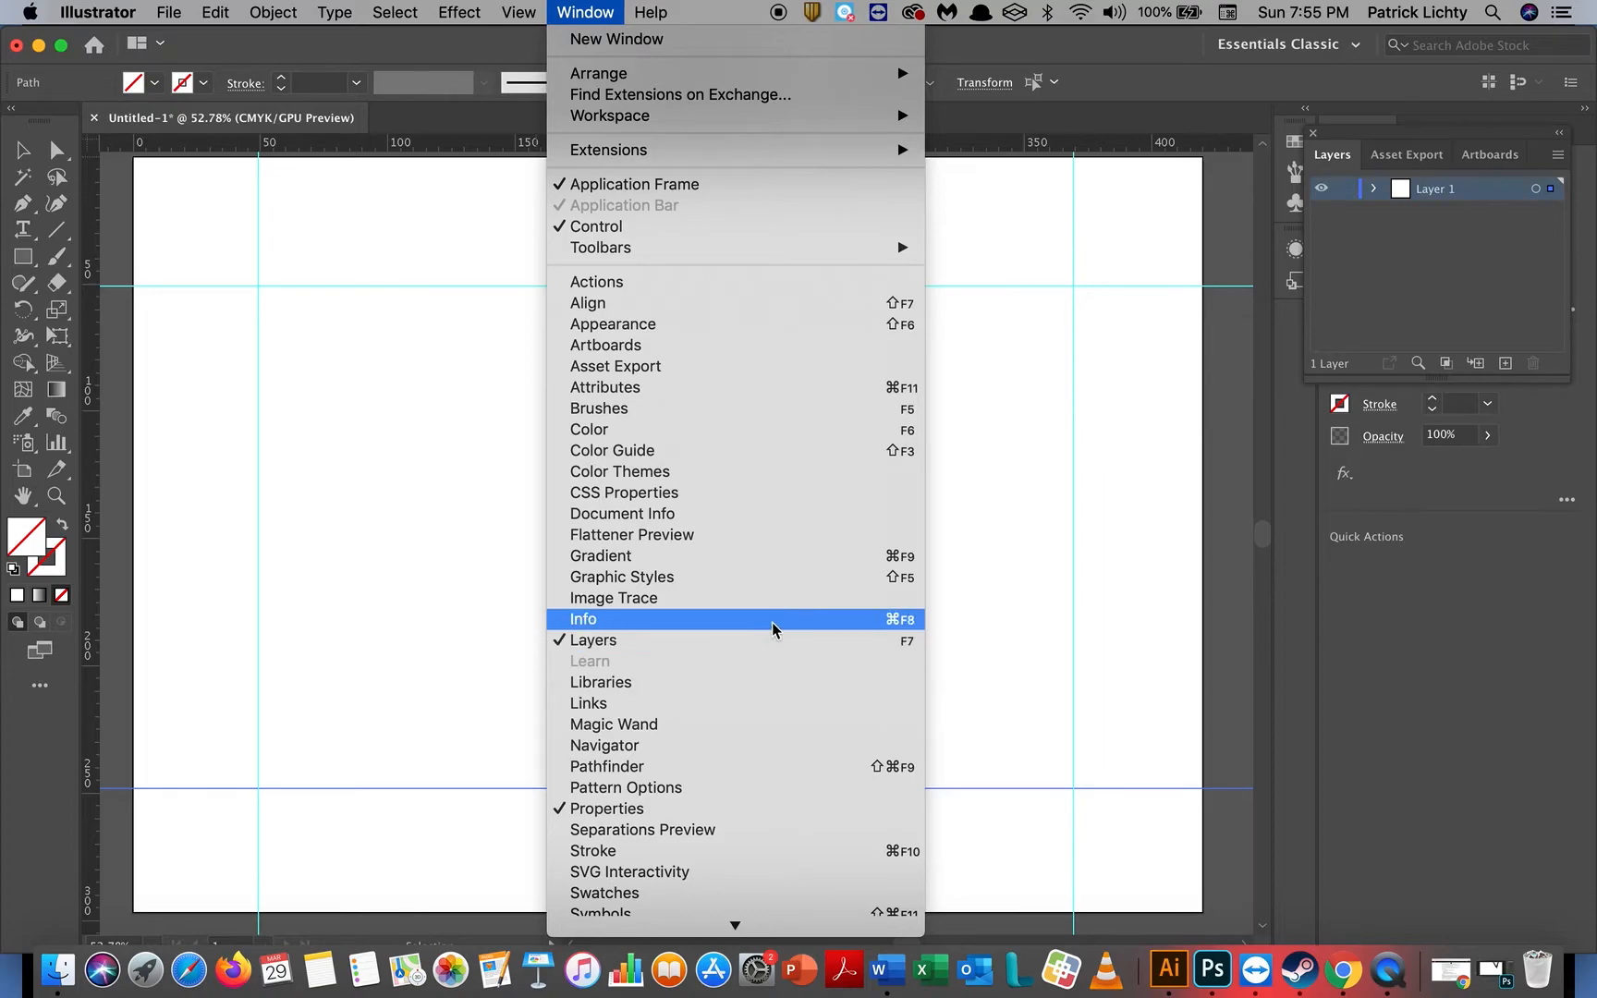
pyautogui.click(1485, 647)
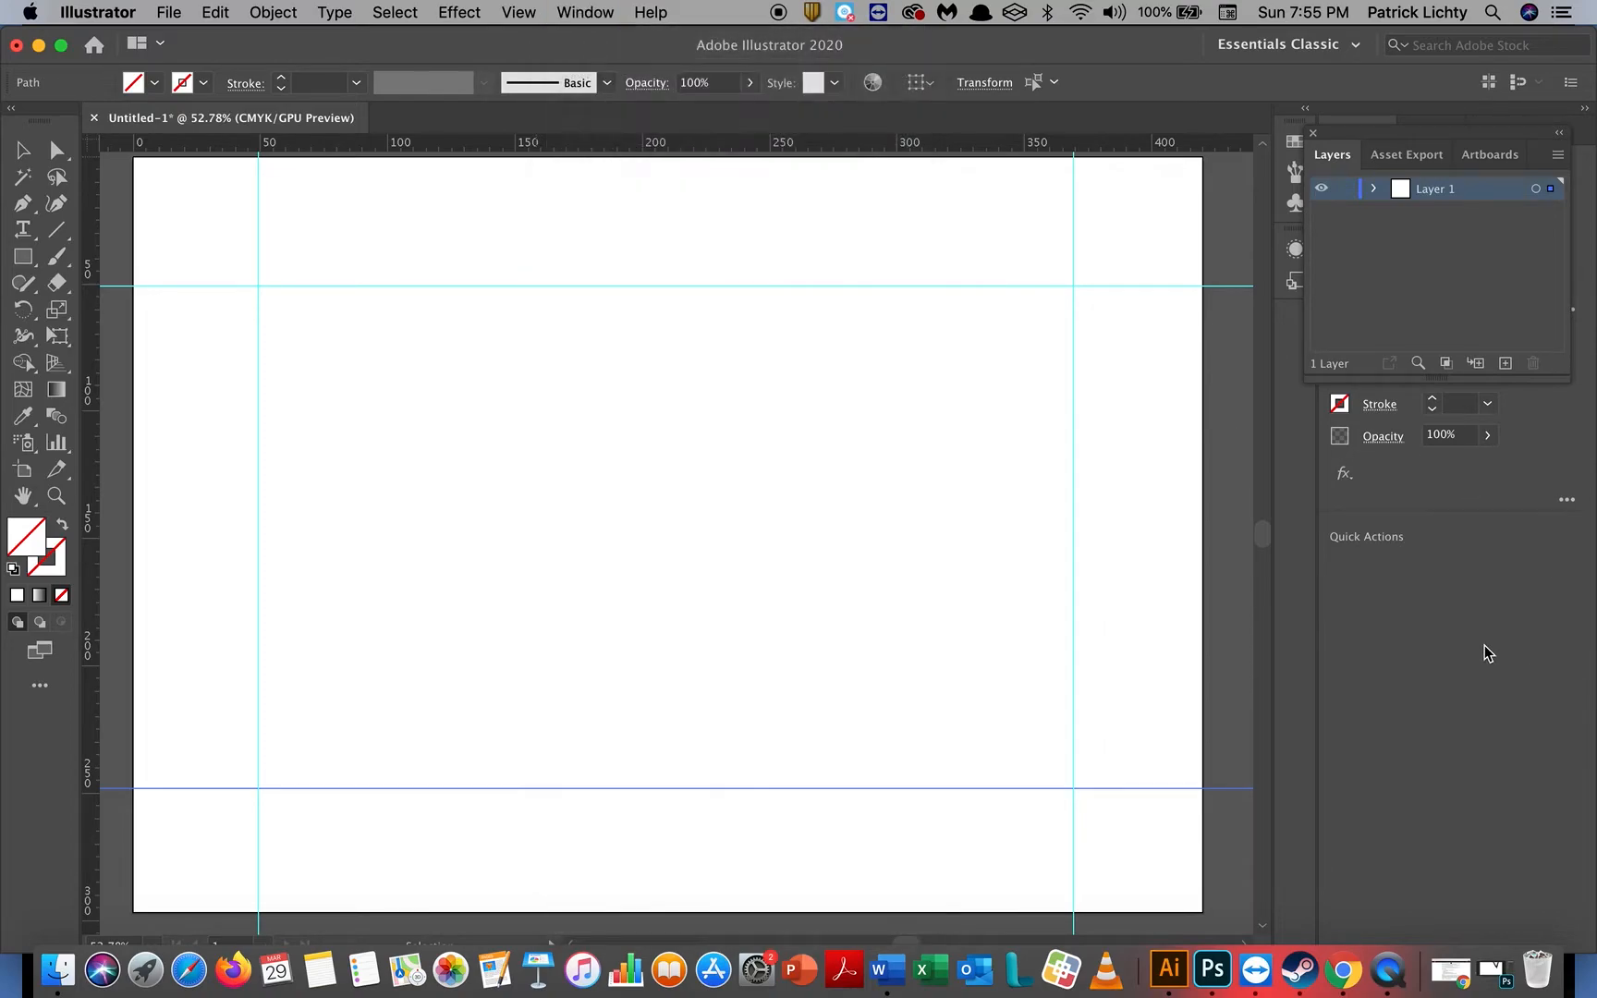
pyautogui.click(1505, 365)
pyautogui.click(1505, 364)
pyautogui.click(1505, 364)
pyautogui.click(1505, 365)
pyautogui.click(1505, 365)
pyautogui.click(1505, 364)
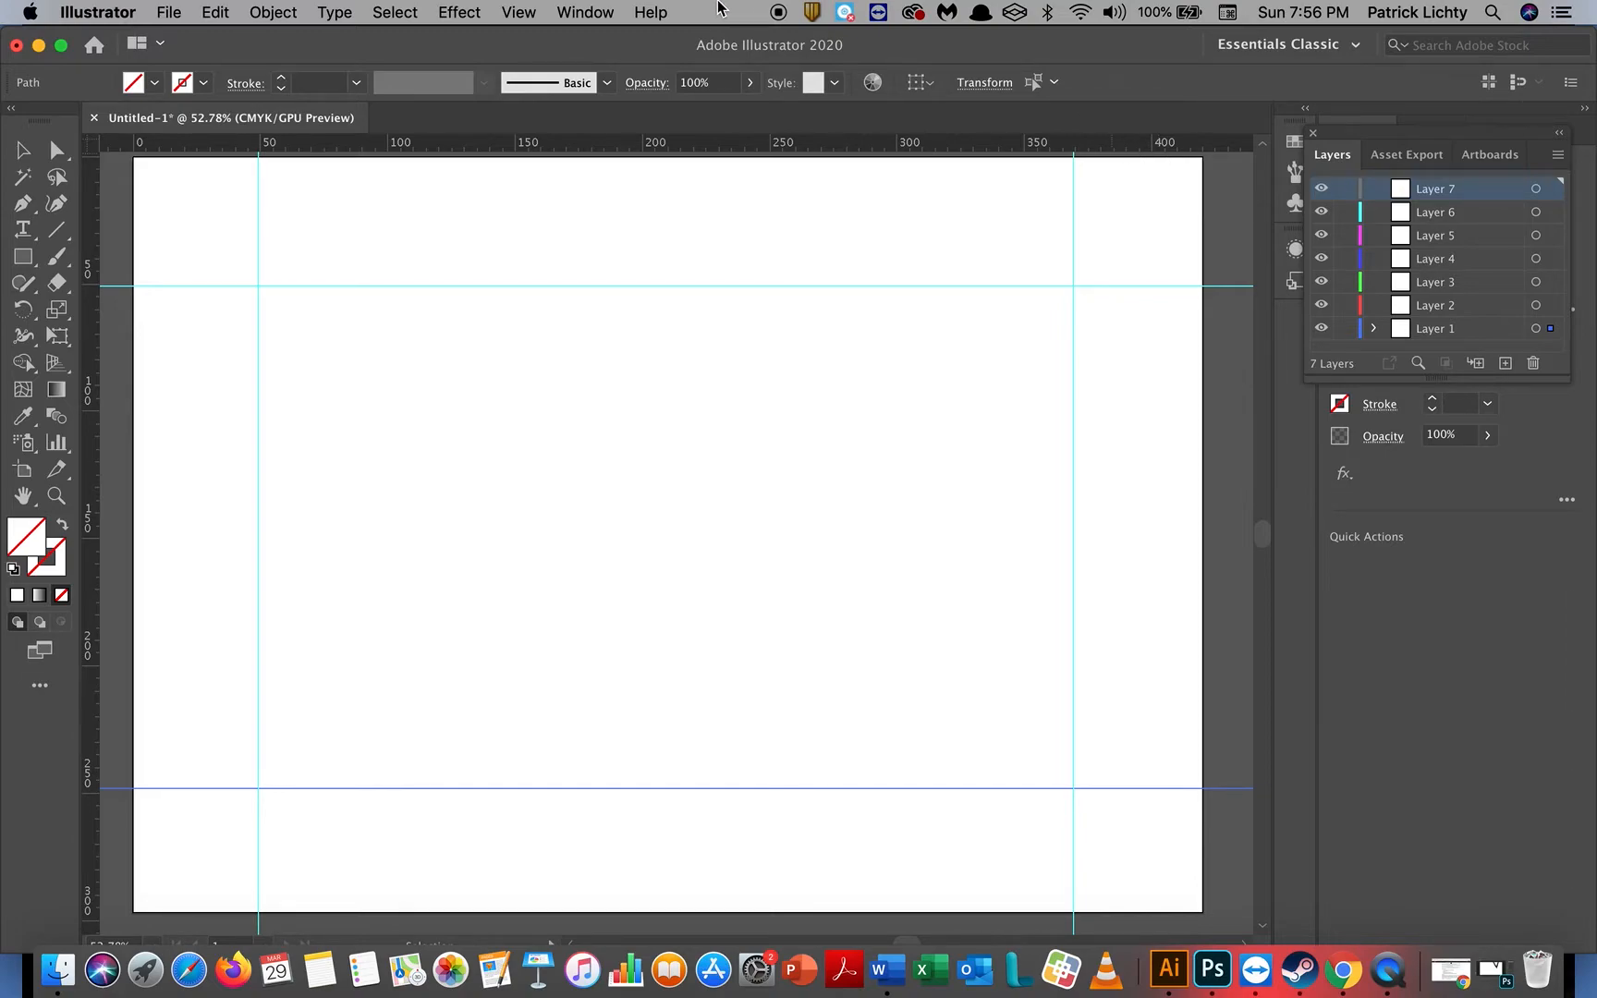
# Step: Start placing an image and browse to the google earth street folder
pyautogui.click(168, 12)
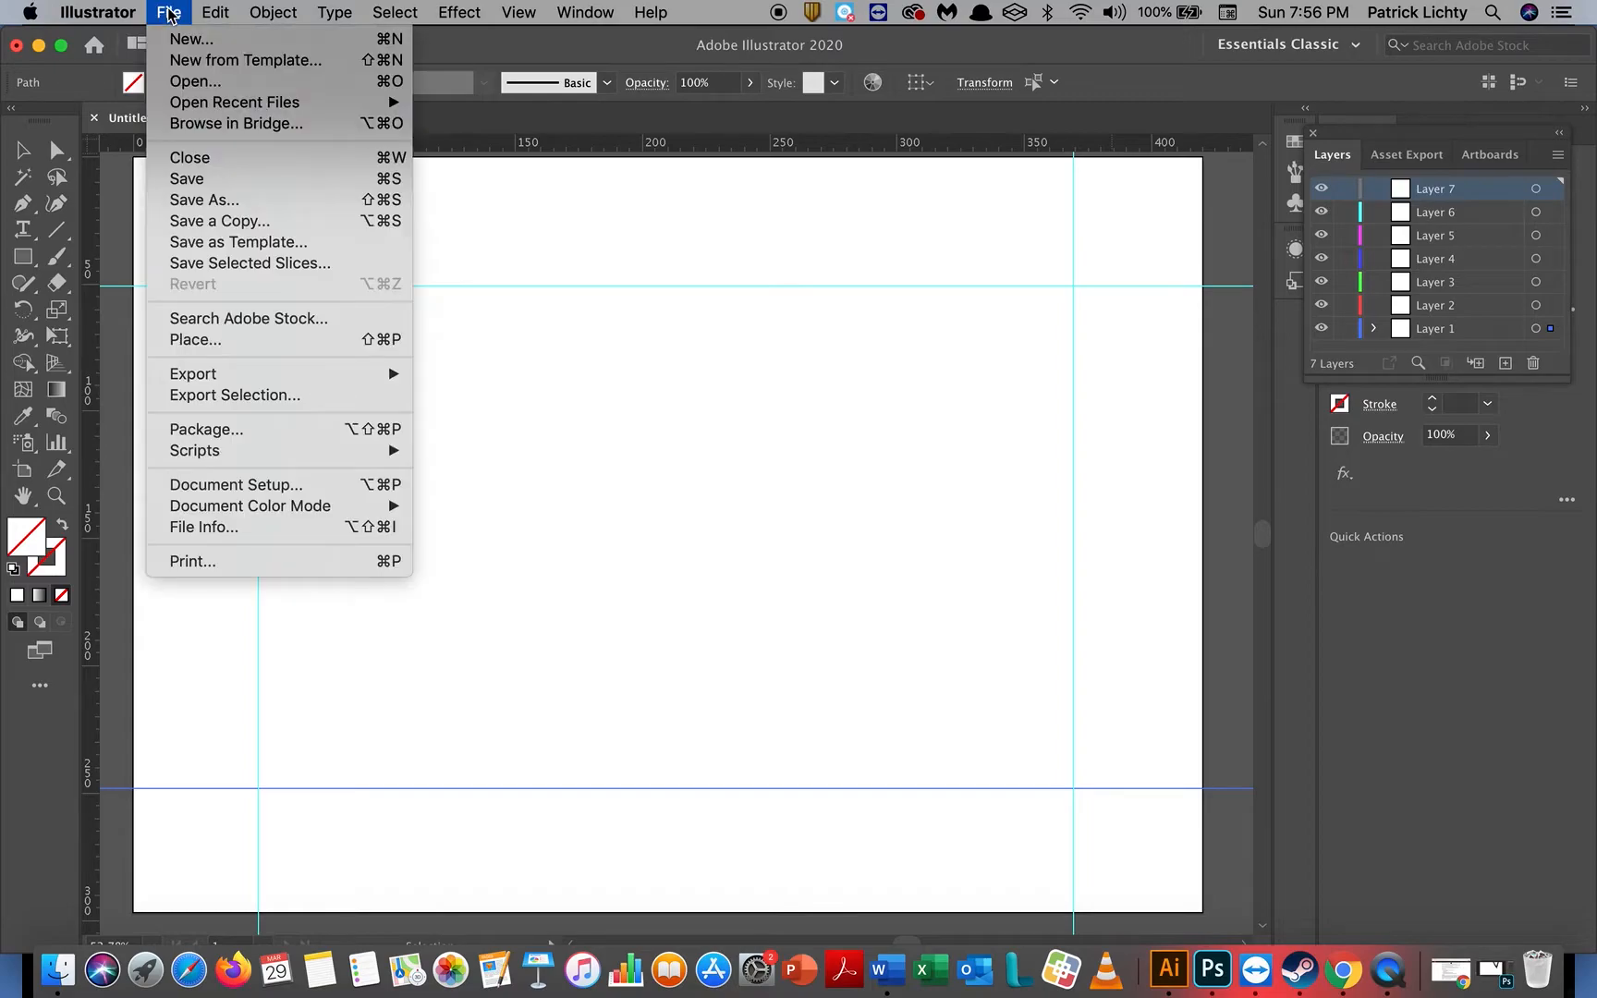
pyautogui.click(314, 342)
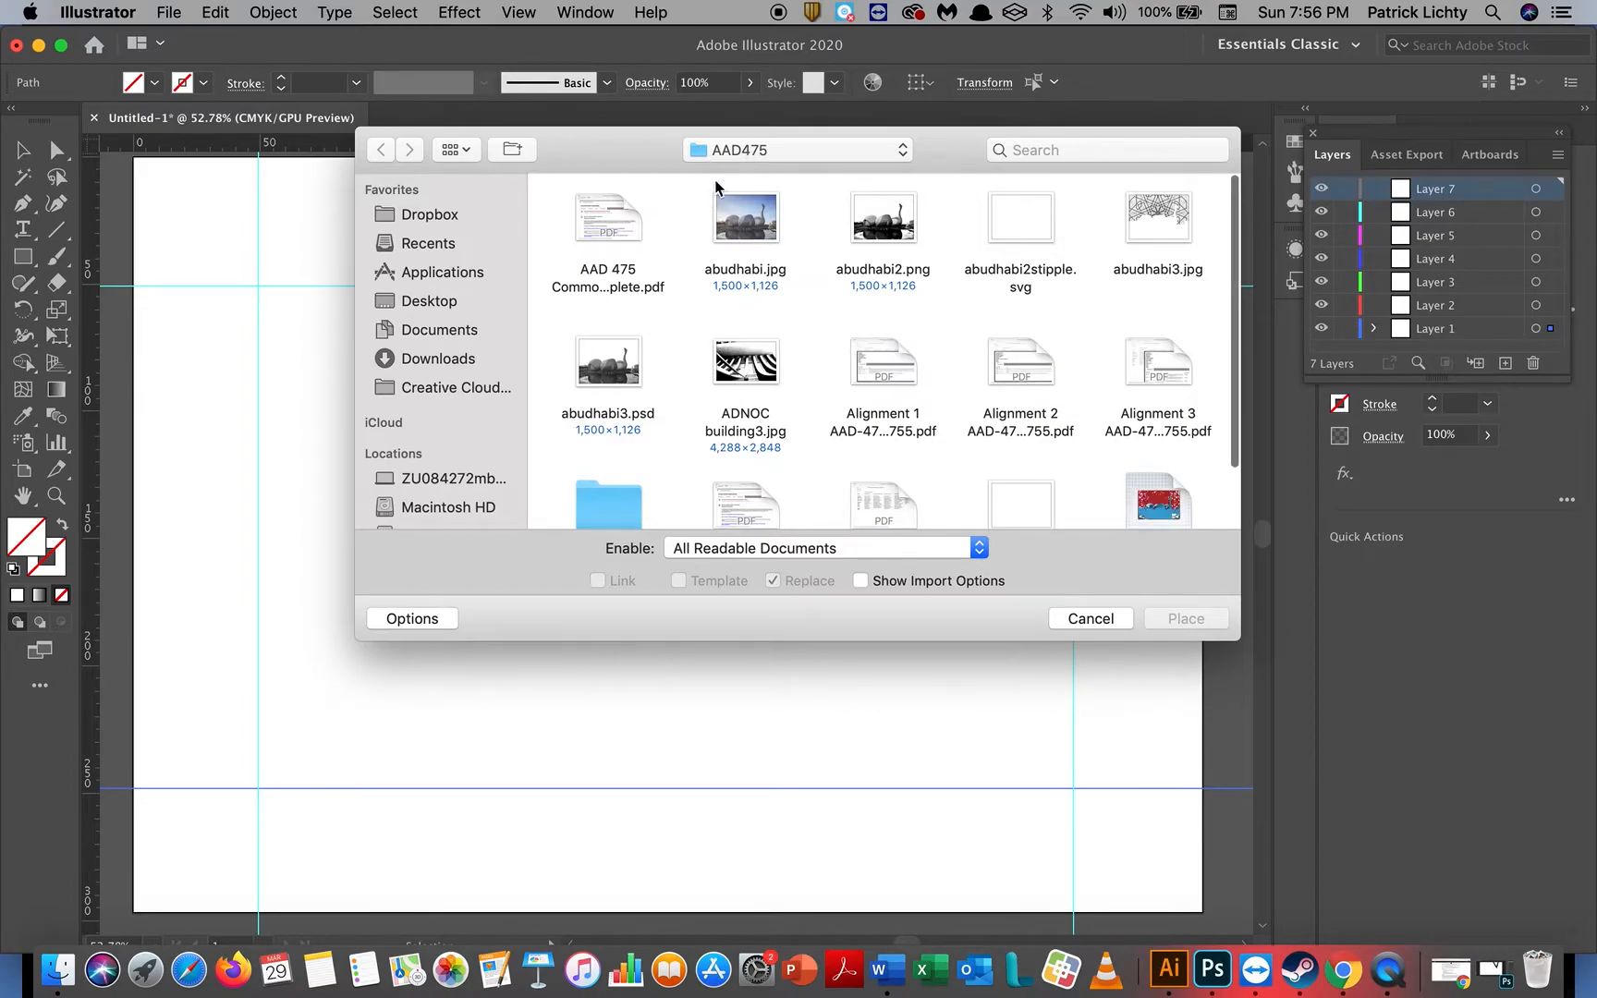
pyautogui.click(750, 148)
pyautogui.click(773, 321)
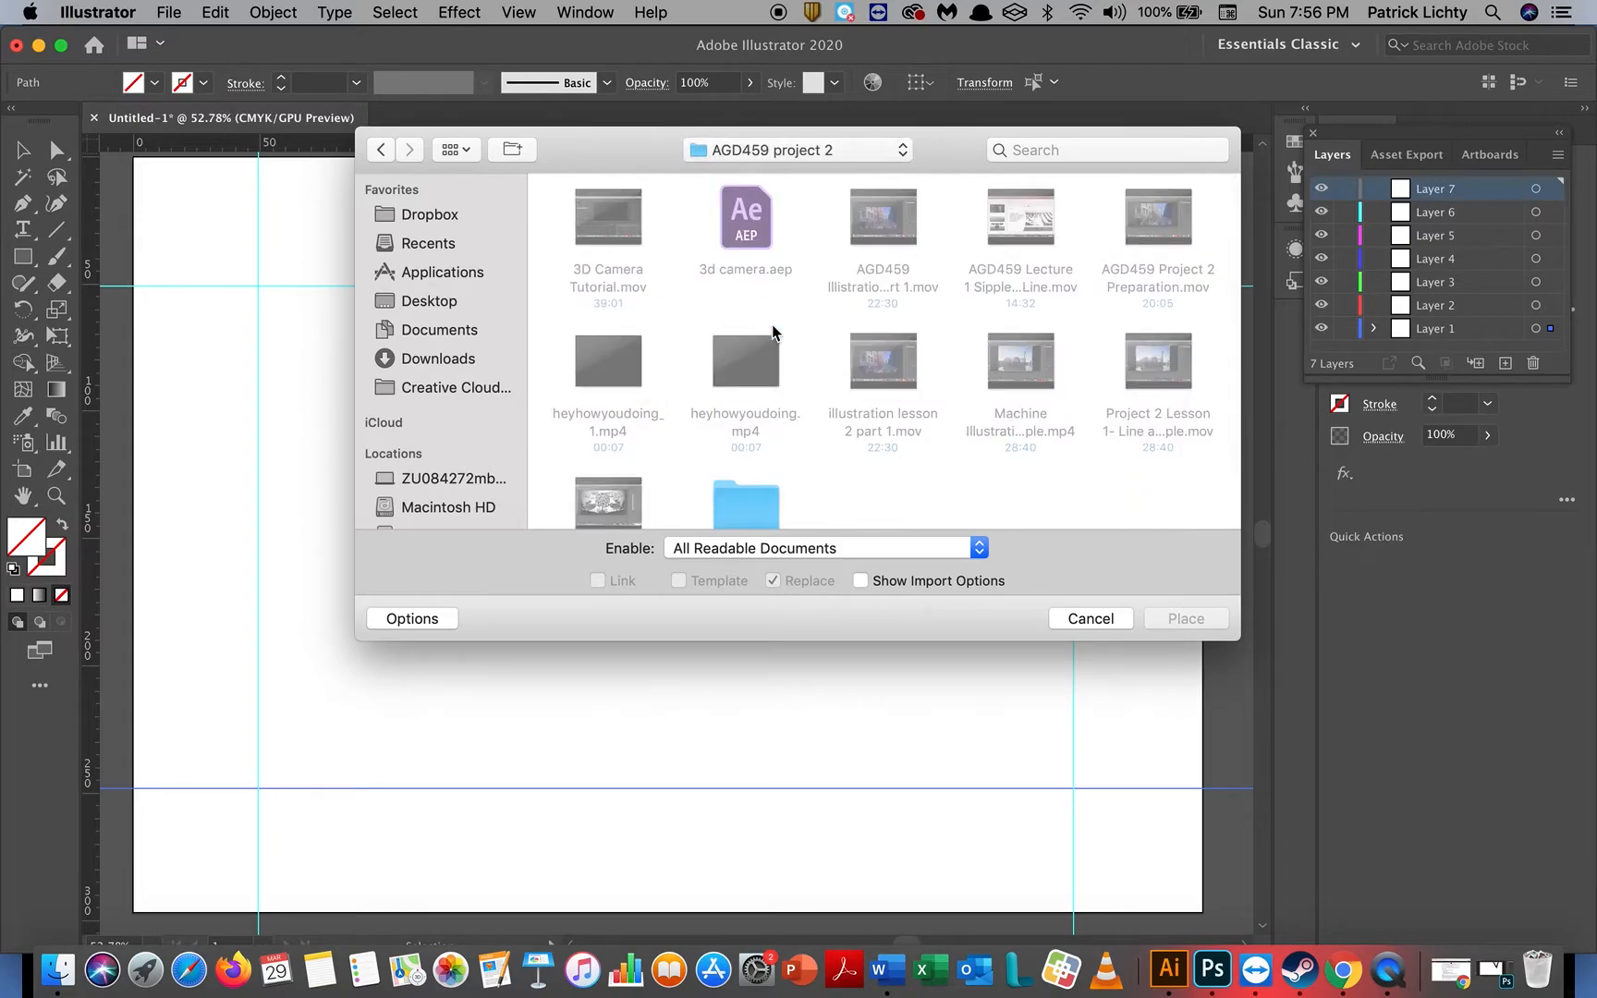
pyautogui.scroll(-2, 792, 359)
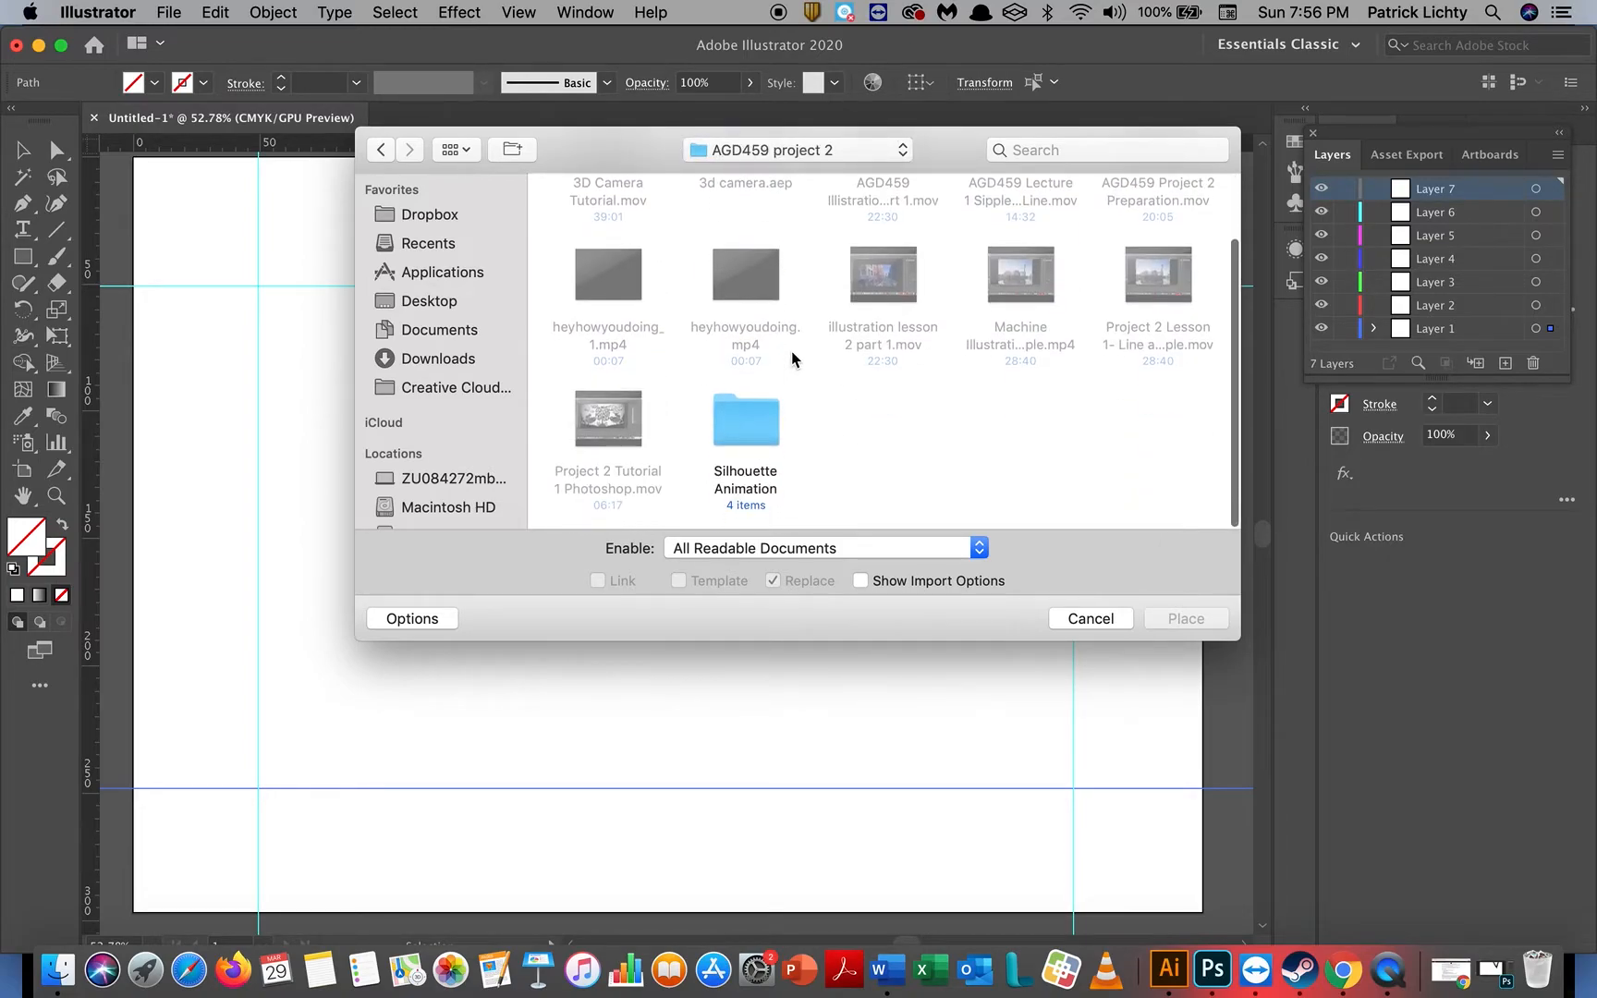
pyautogui.scroll(2, 793, 358)
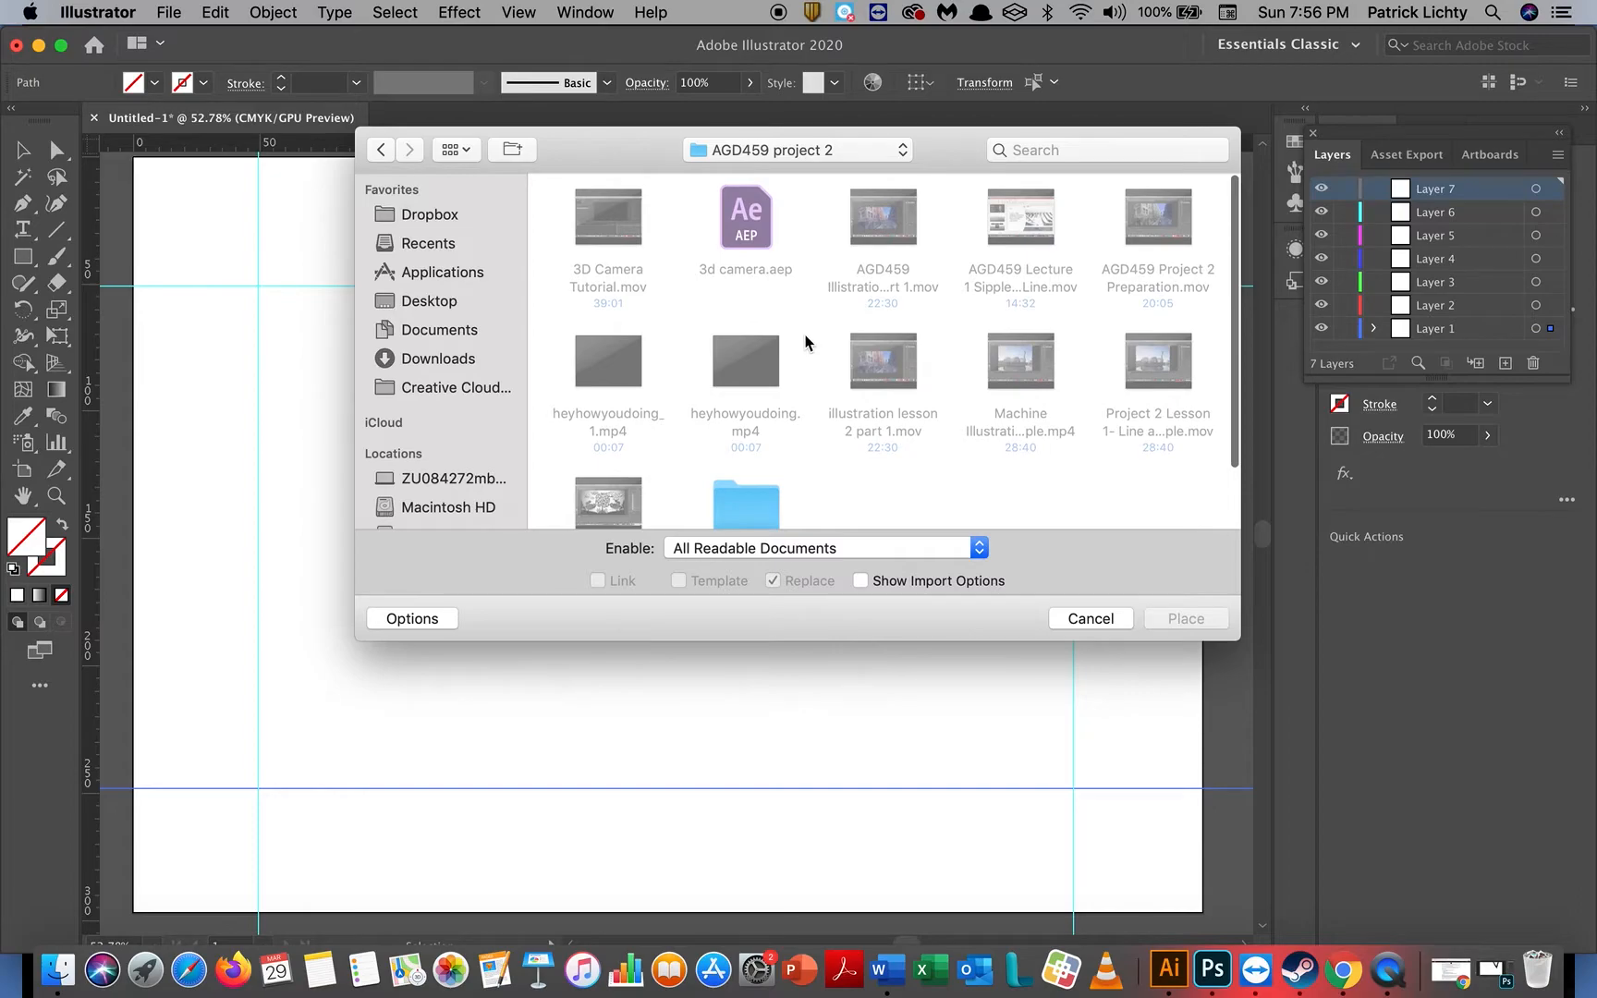
pyautogui.click(723, 151)
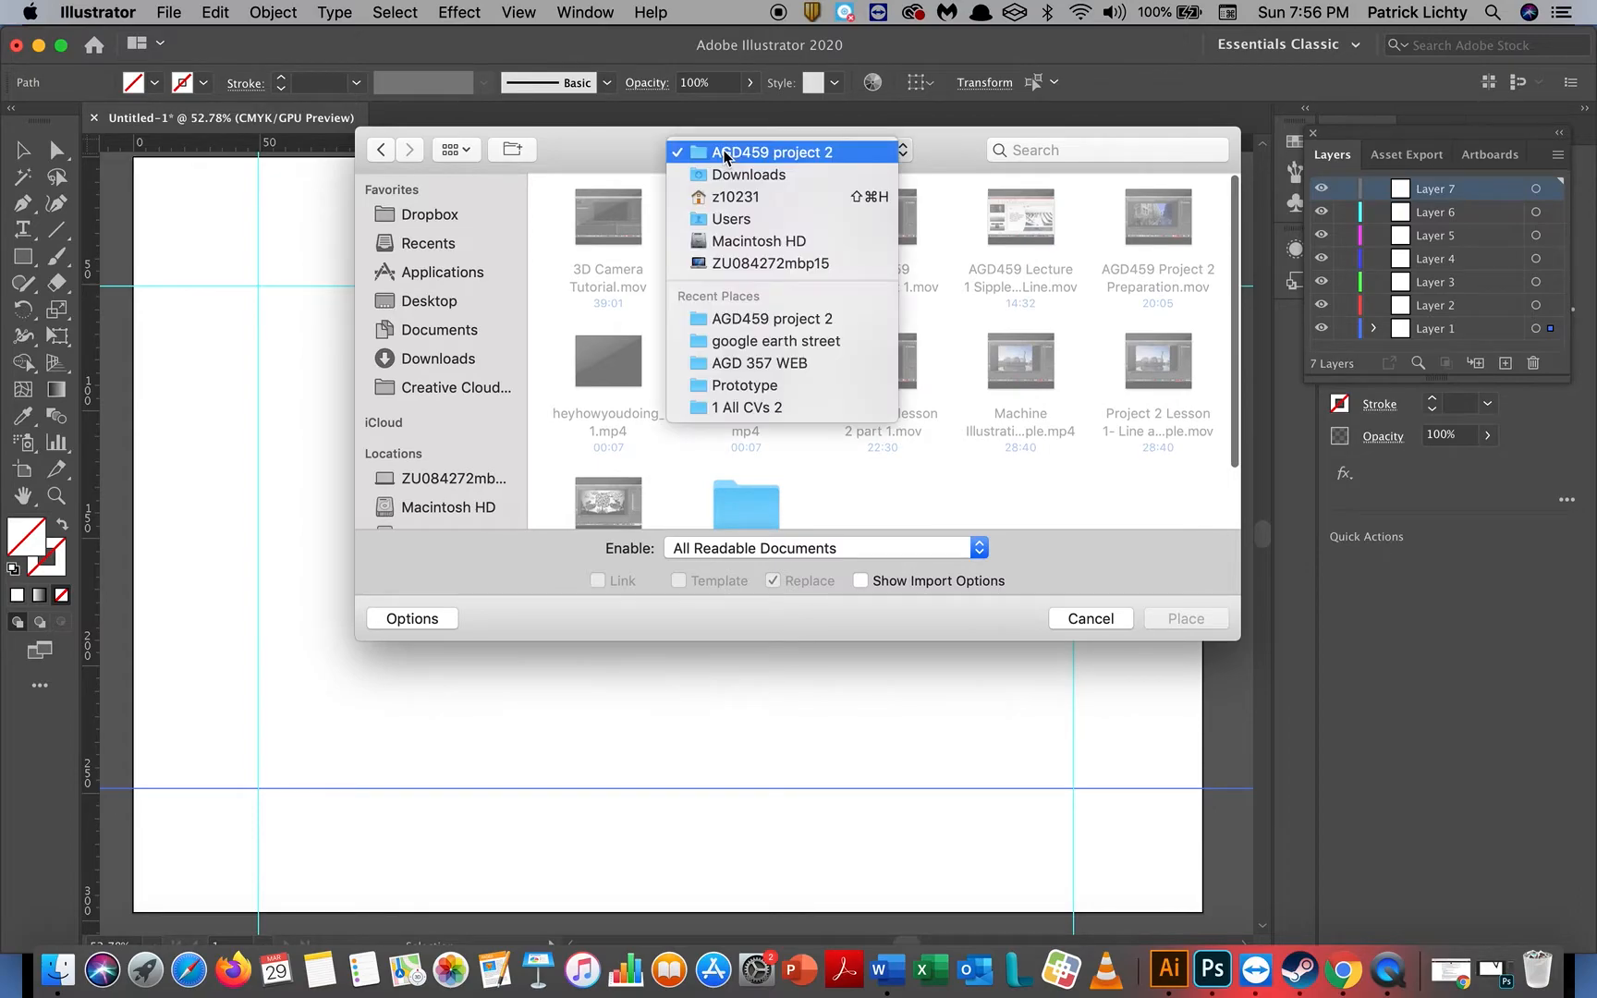
pyautogui.click(754, 342)
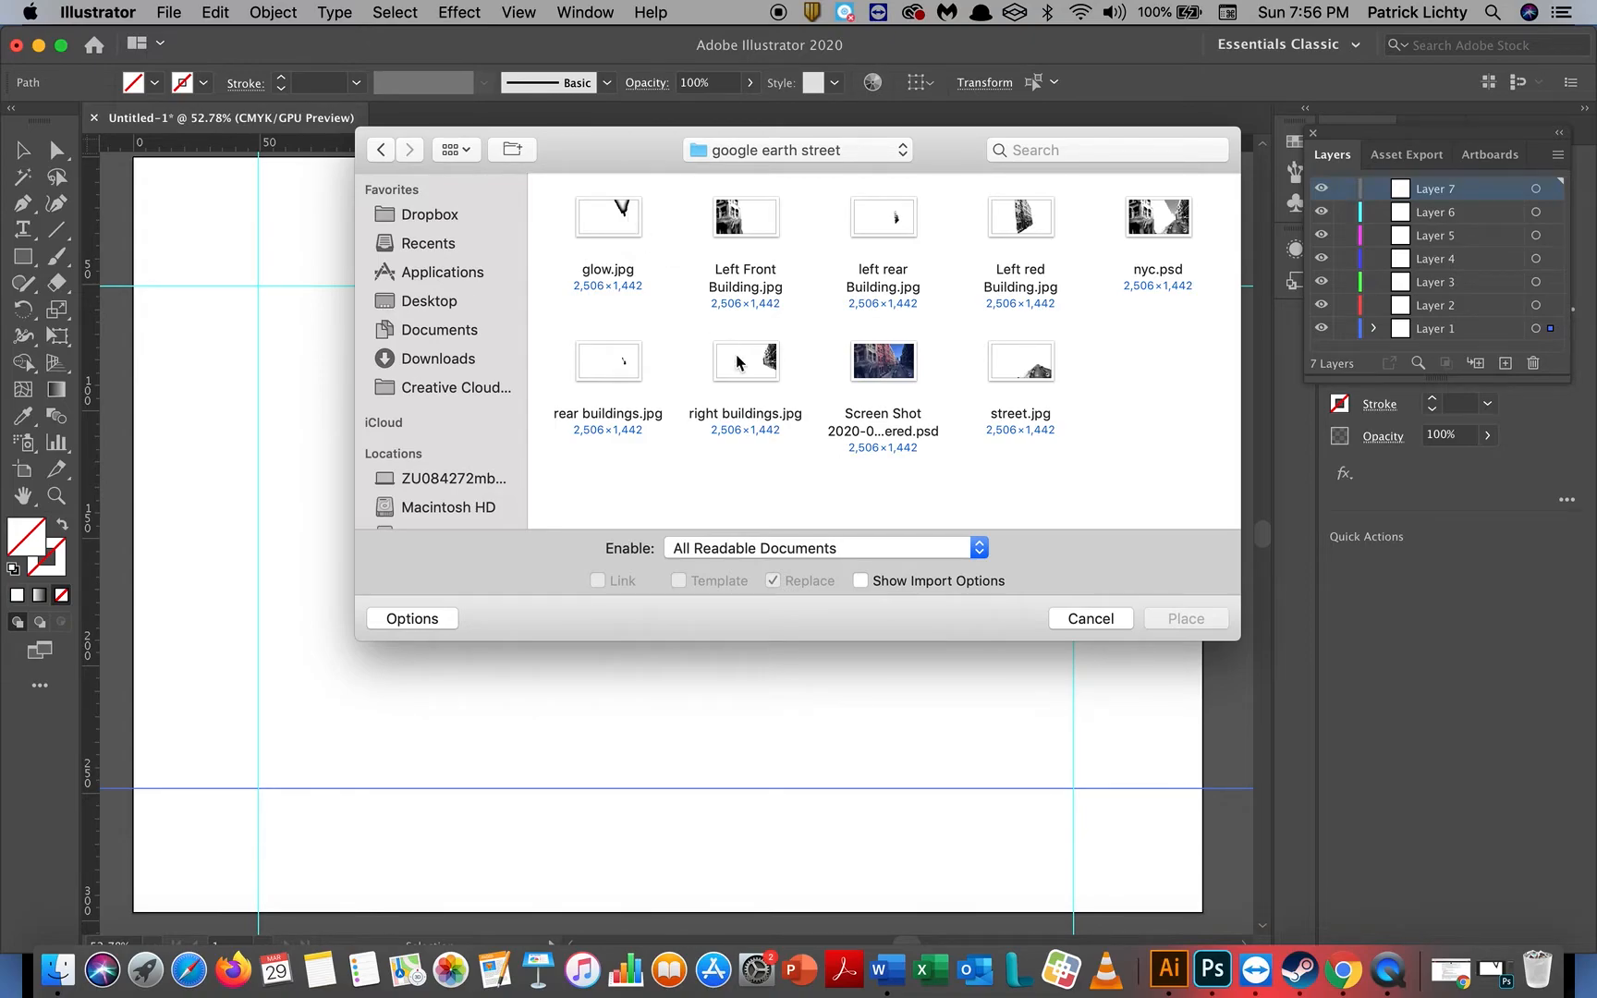
# Step: Place Left Front Building.jpg on Layer 7 from the upper-left guide intersection down to the lower guide, about 340 mm wide
pyautogui.click(746, 219)
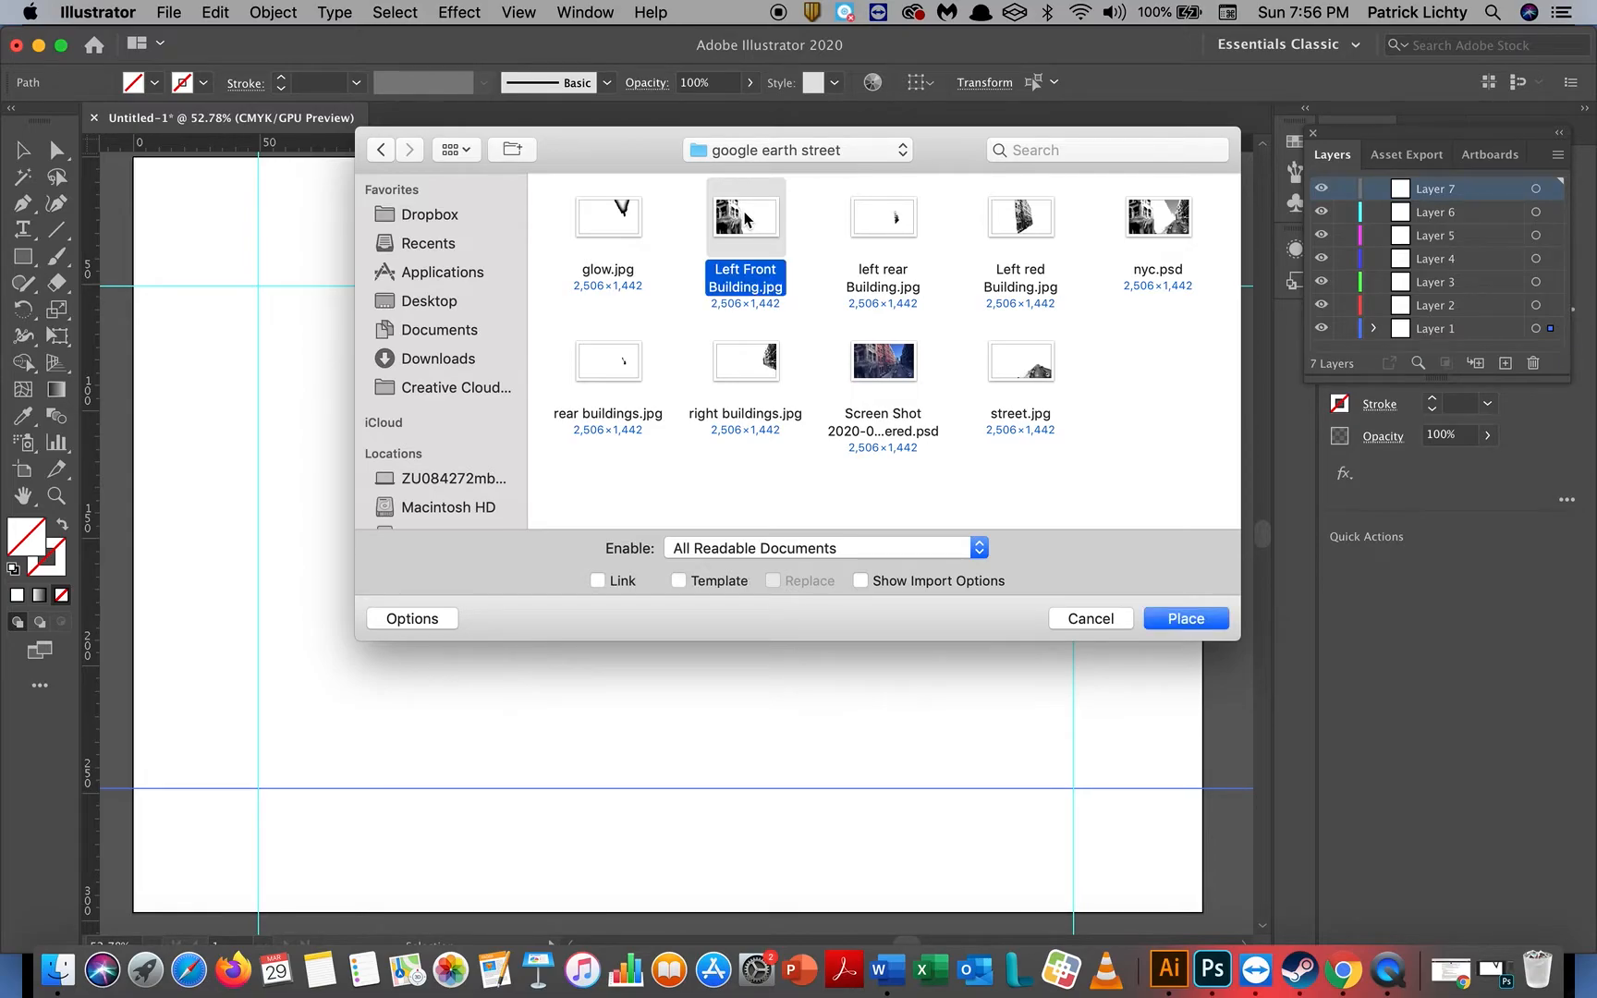
pyautogui.press('Return')
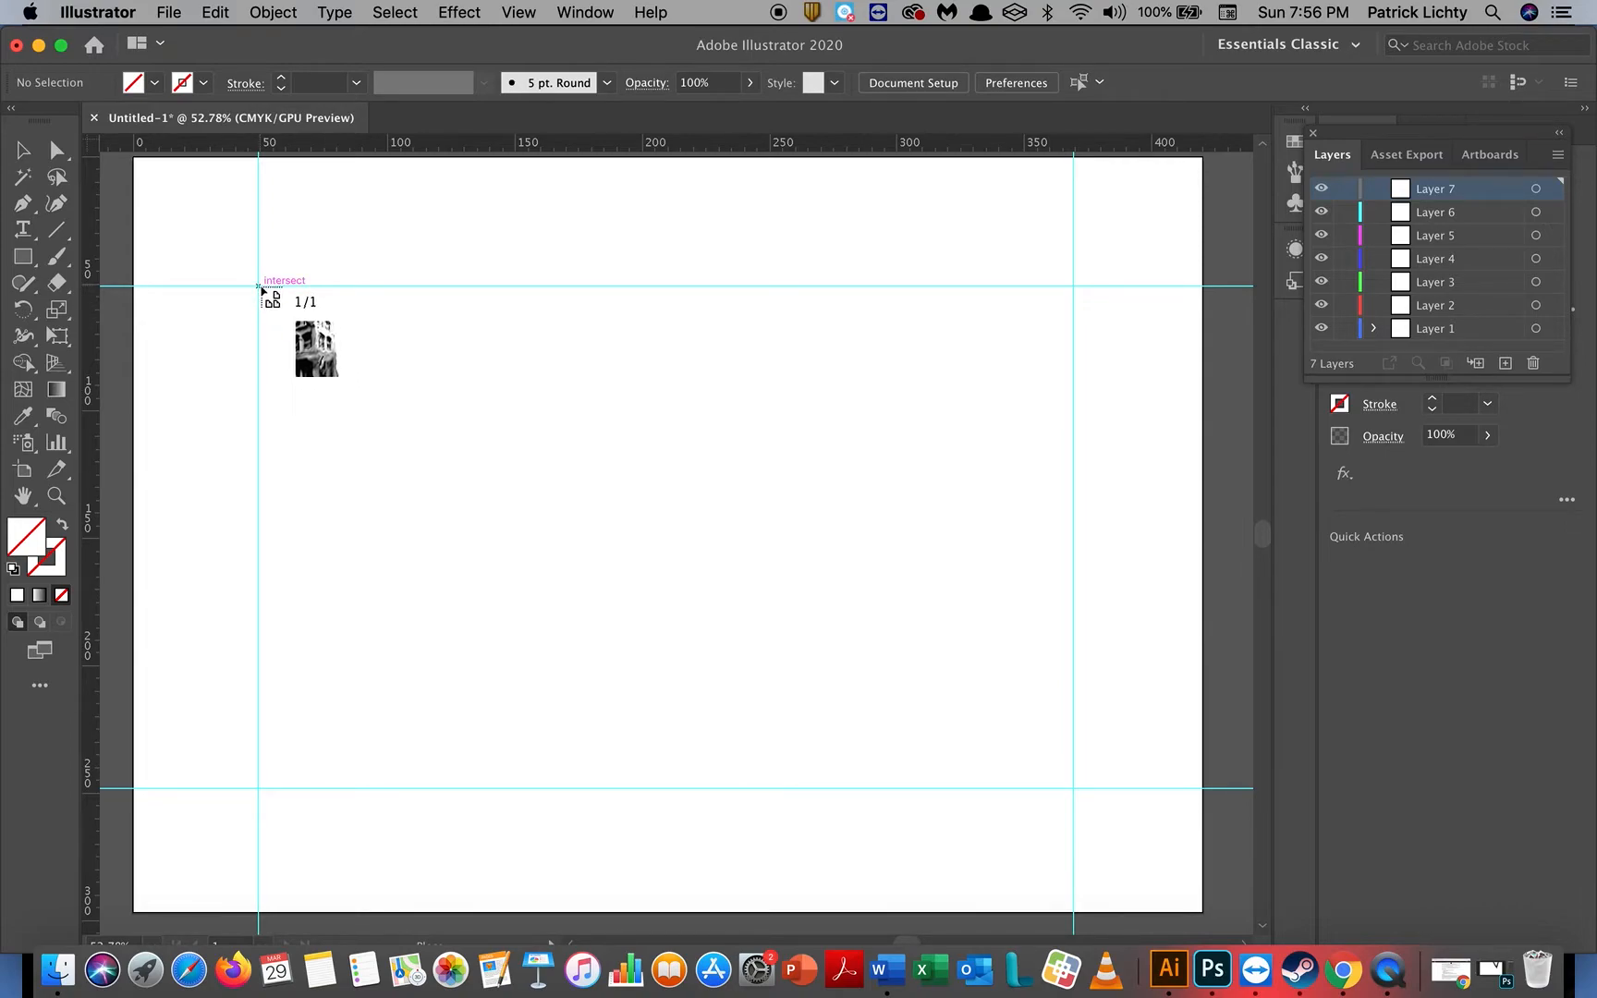
pyautogui.moveTo(260, 287); pyautogui.dragTo(1130, 914)
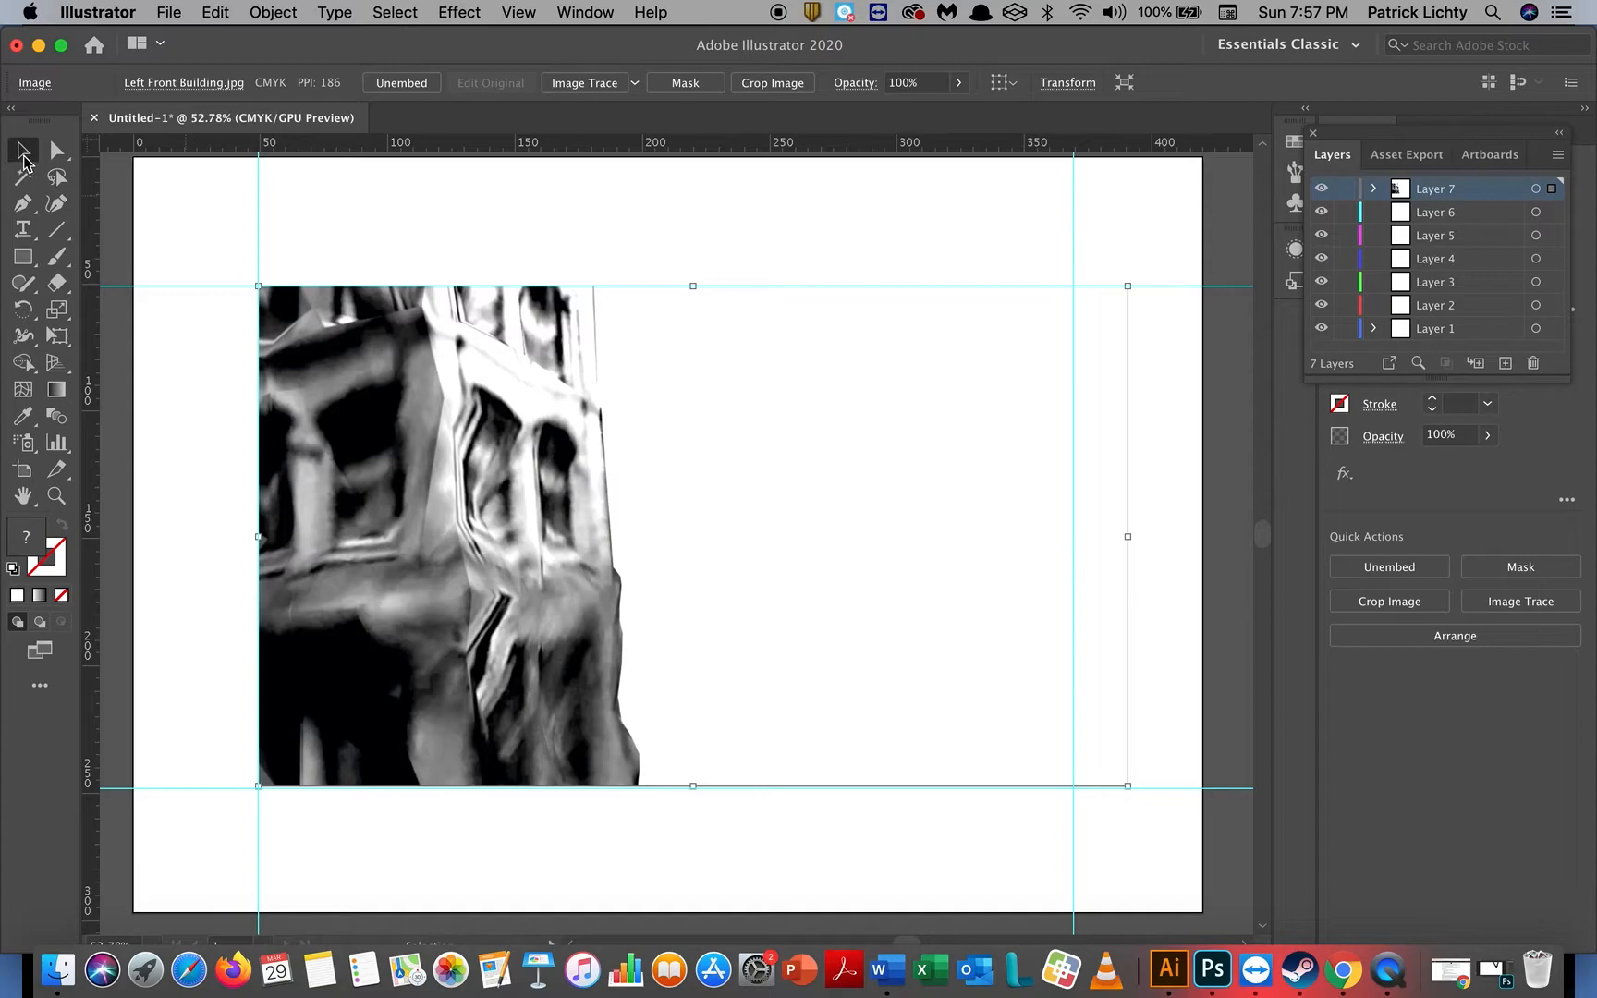
# Step: Shift the placed image left to centre it, and align the vertical guides with its side edges at about 40 and 380 mm
pyautogui.moveTo(478, 442); pyautogui.dragTo(458, 447)
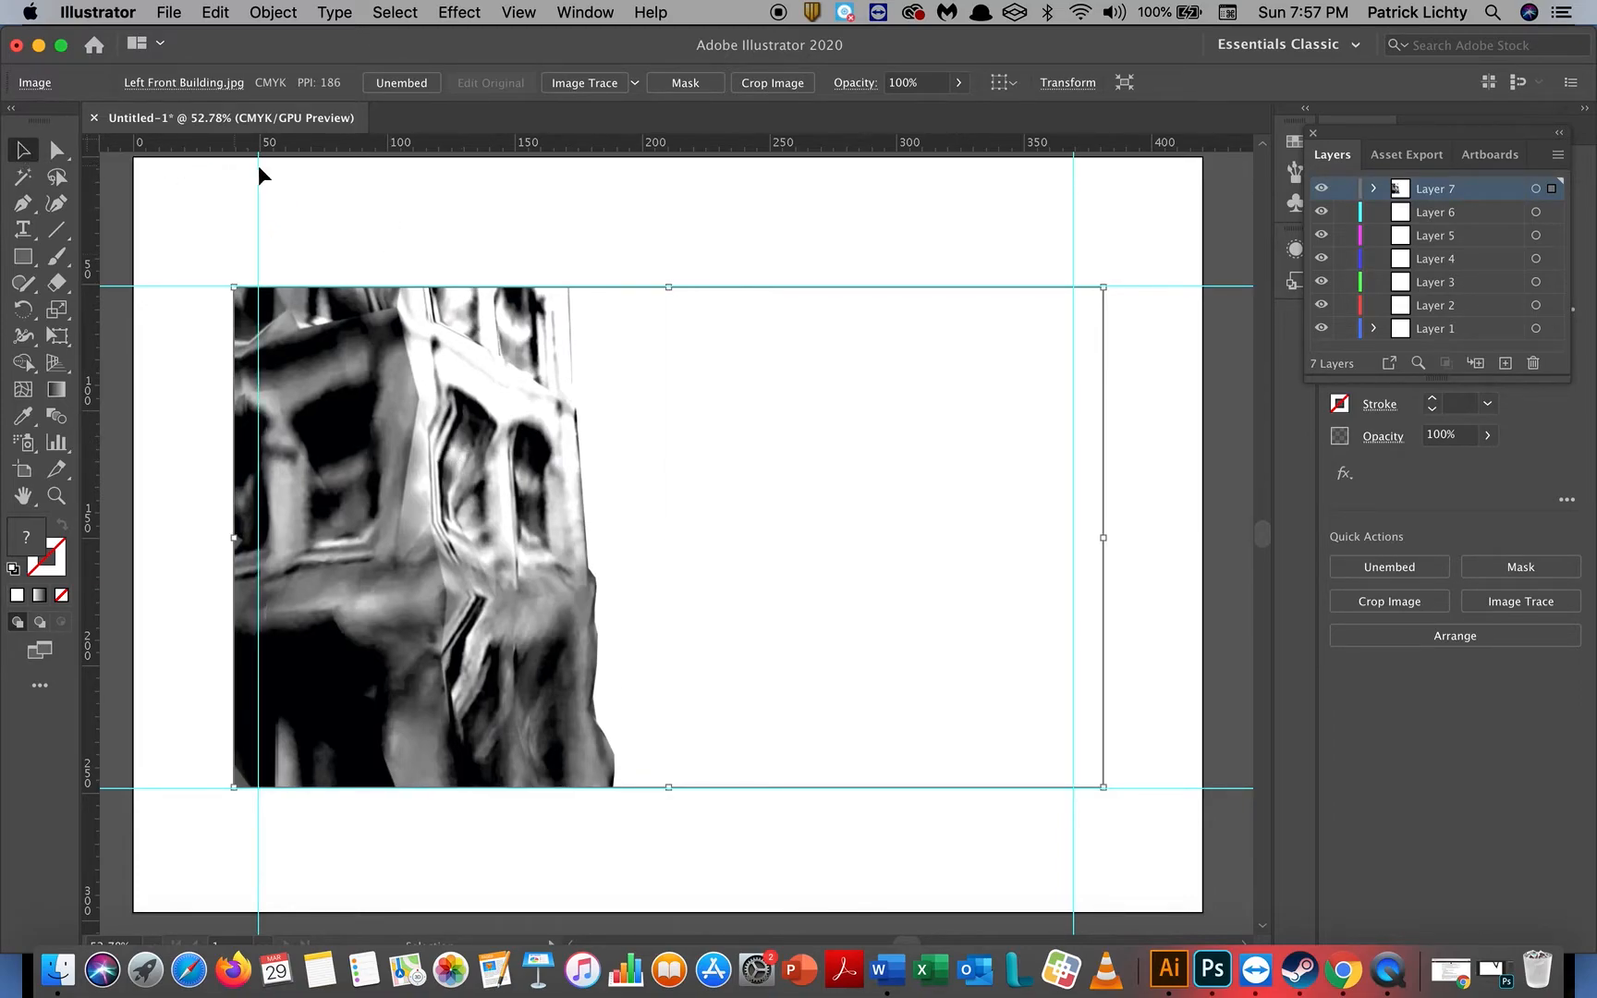
pyautogui.moveTo(257, 169); pyautogui.dragTo(236, 176)
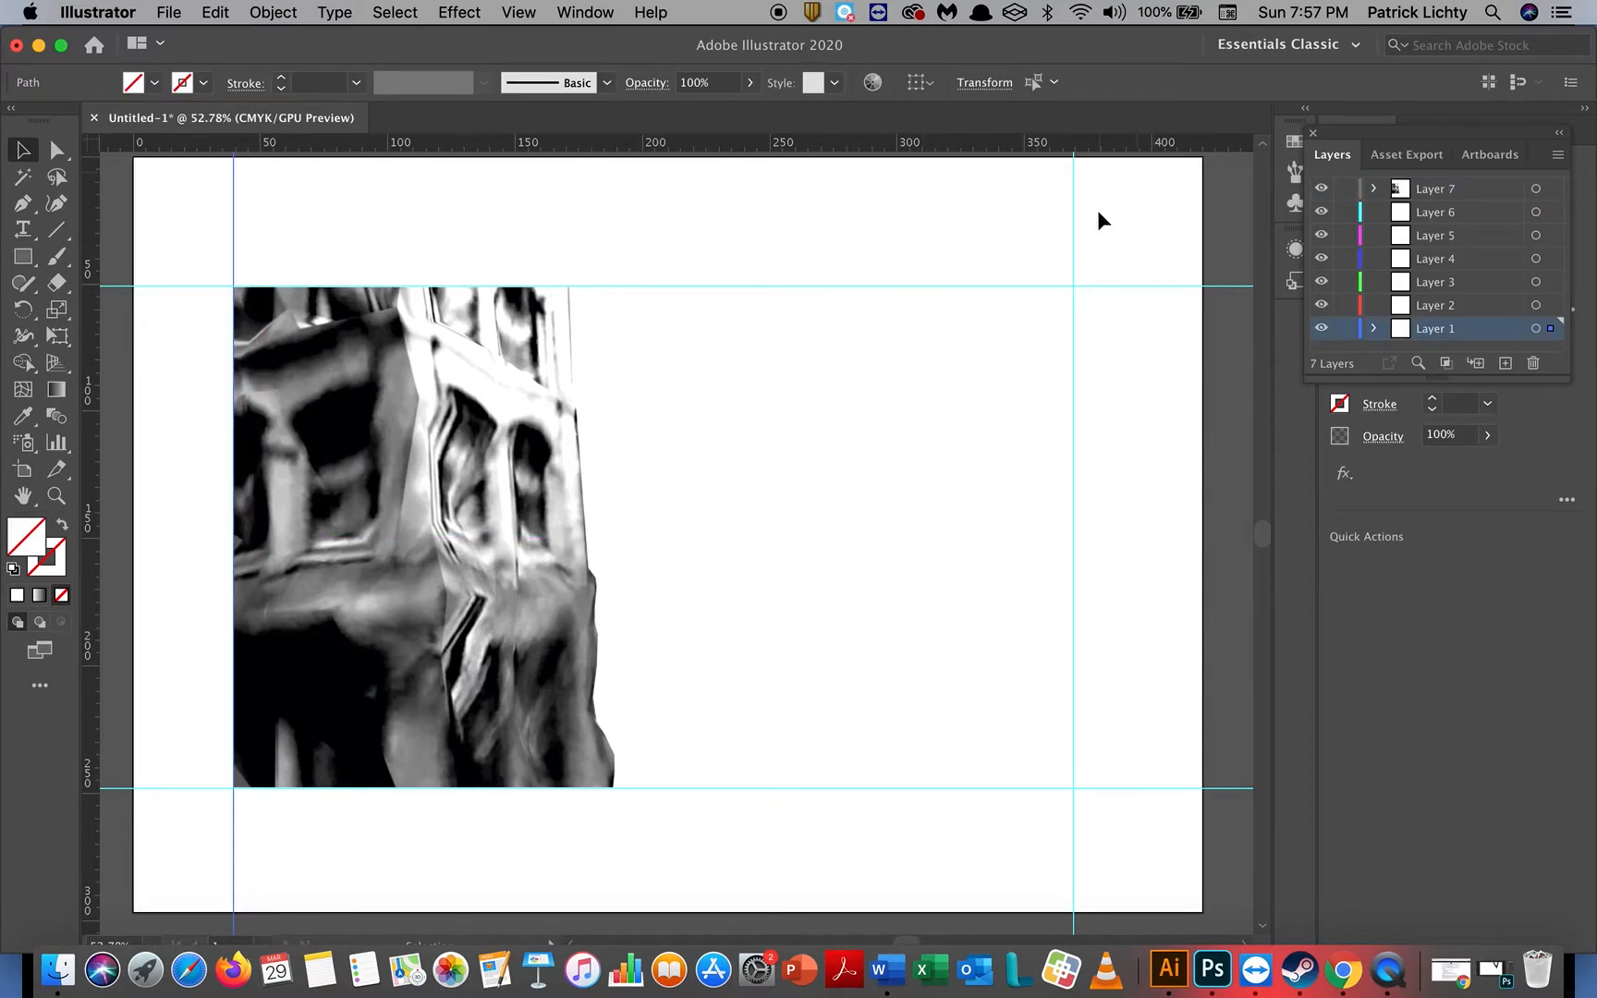
pyautogui.moveTo(1071, 213)
pyautogui.mouseDown()
pyautogui.moveTo(1116, 210)
pyautogui.moveTo(1103, 209)
pyautogui.mouseUp()
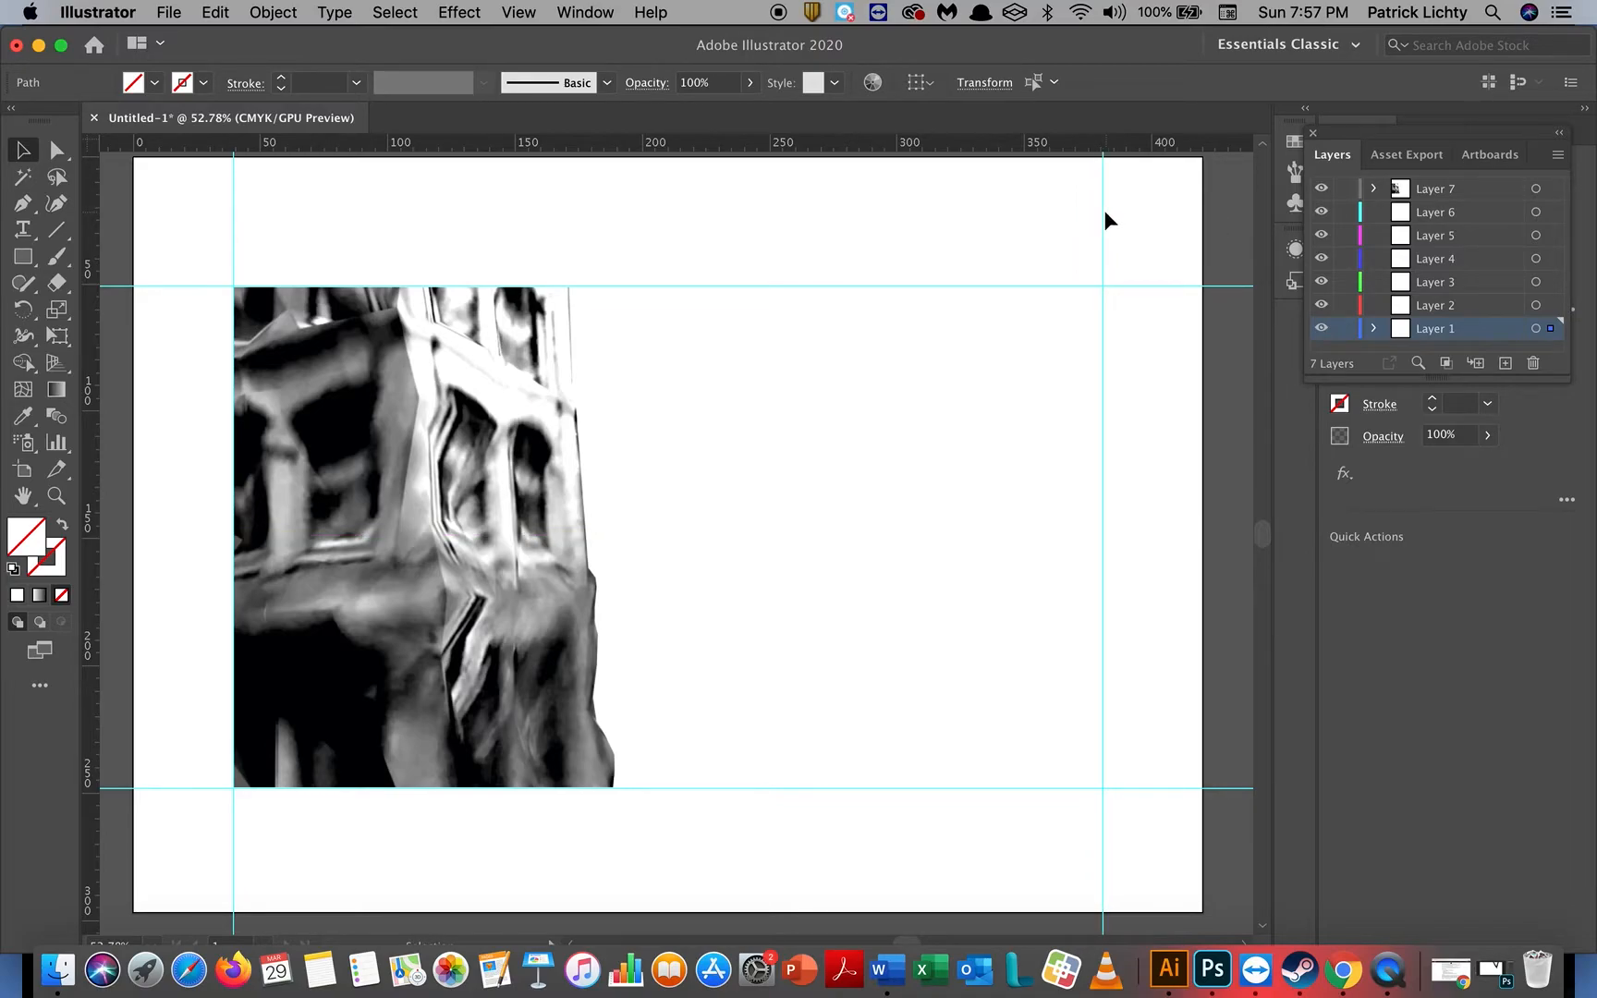
pyautogui.click(1103, 210)
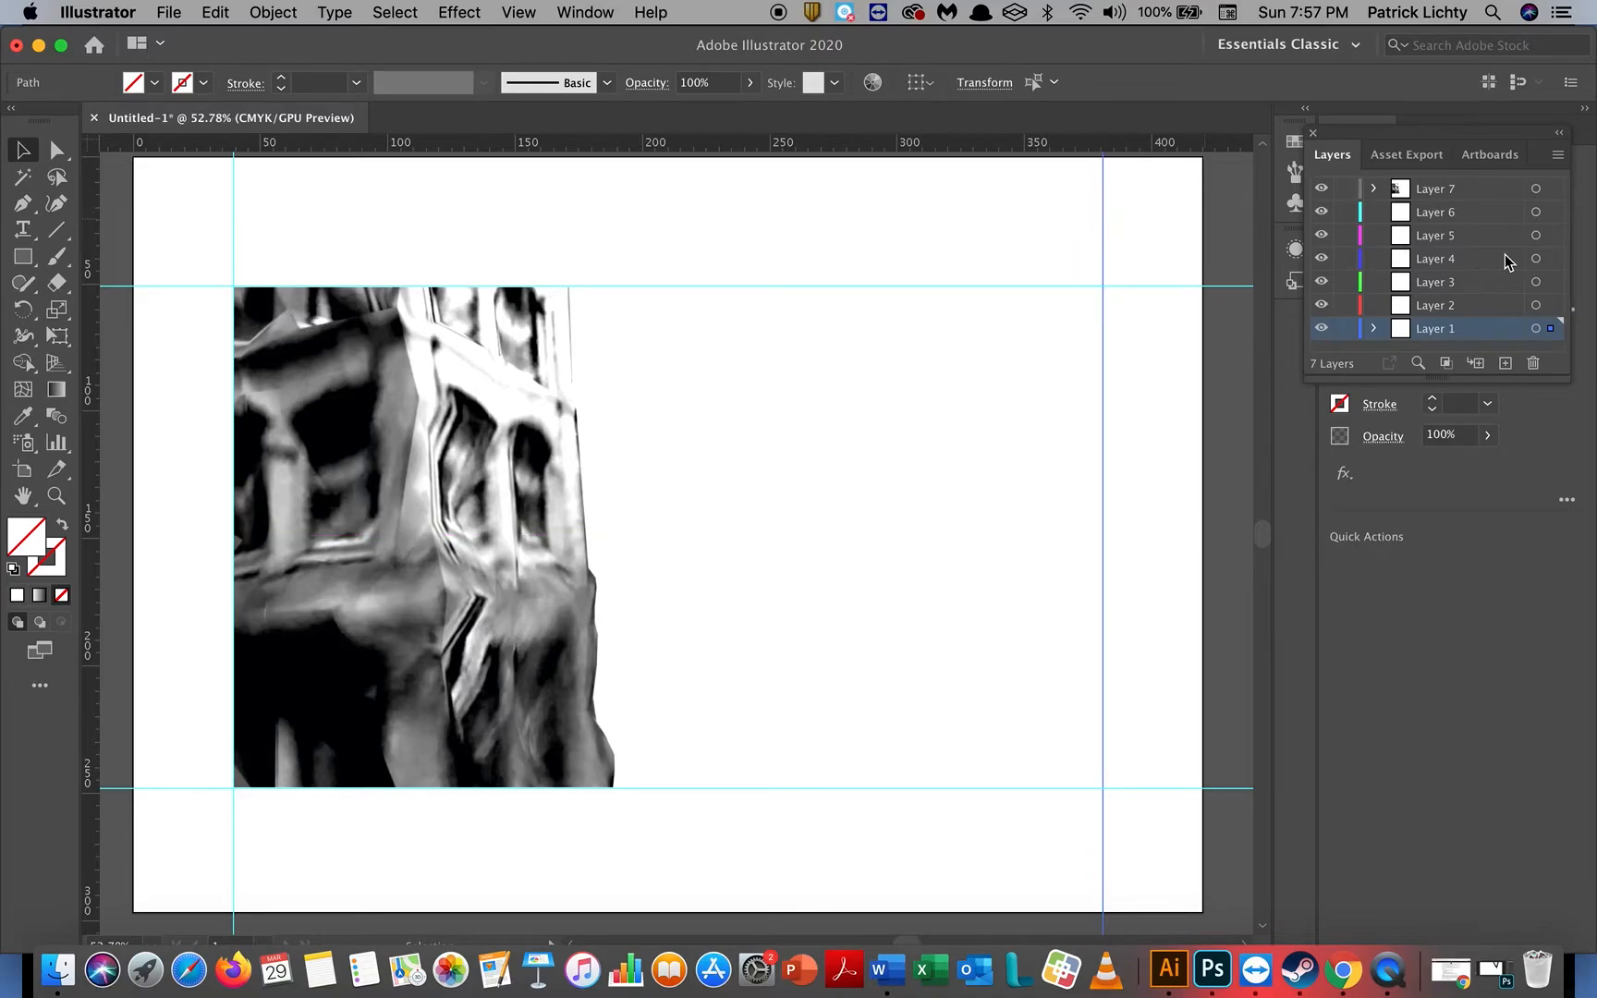
# Step: Rename Layer 1 as "front right building"
pyautogui.doubleClick(1446, 329)
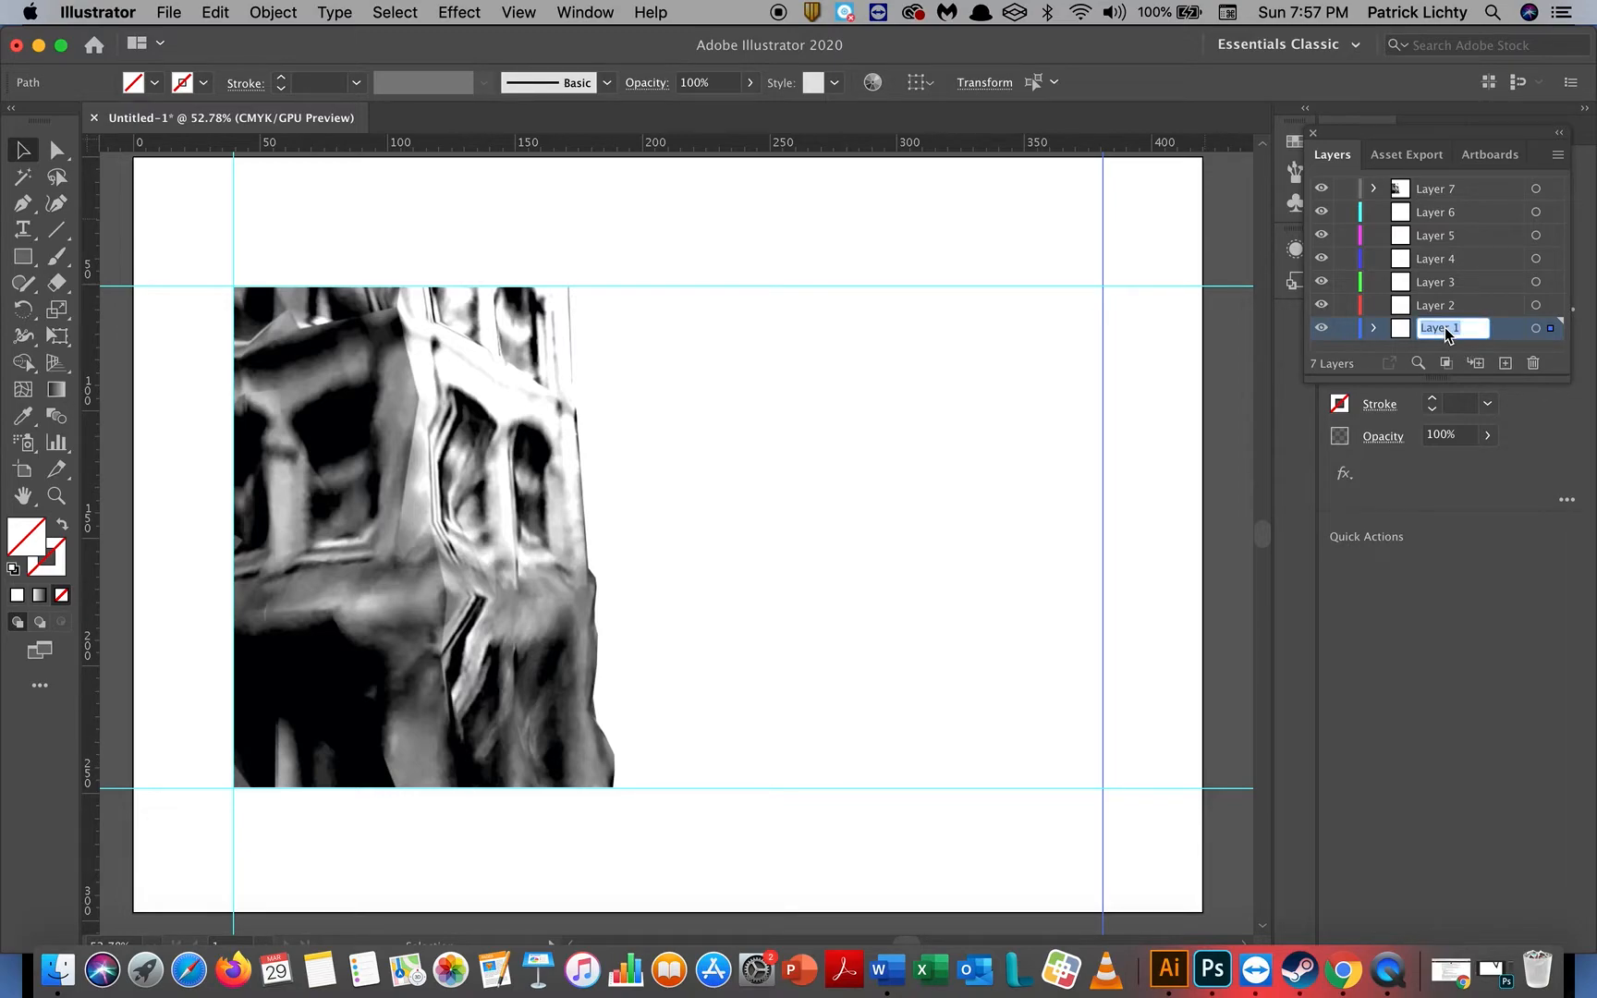
pyautogui.write('front ri')
pyautogui.write('ght ')
pyautogui.write('buildi')
pyautogui.write('ng')
pyautogui.press('Return')
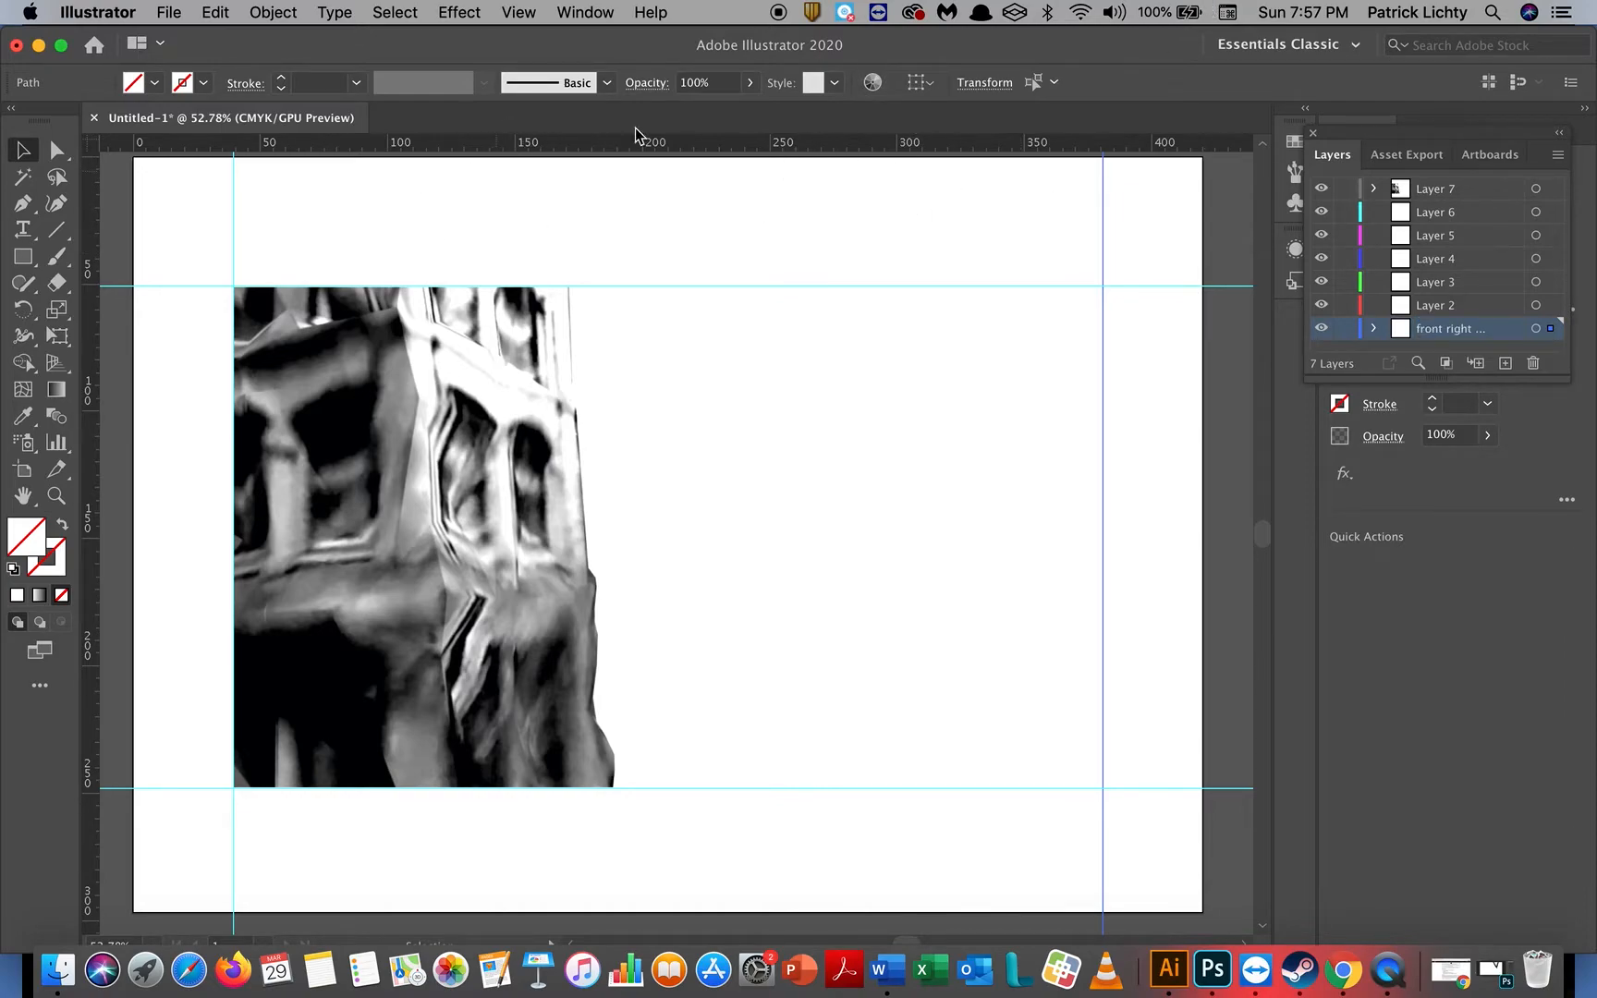
# Step: Try tracing the placed Left Front Building.jpg image with the Technical Drawing preset, and undo the trace
pyautogui.click(894, 378)
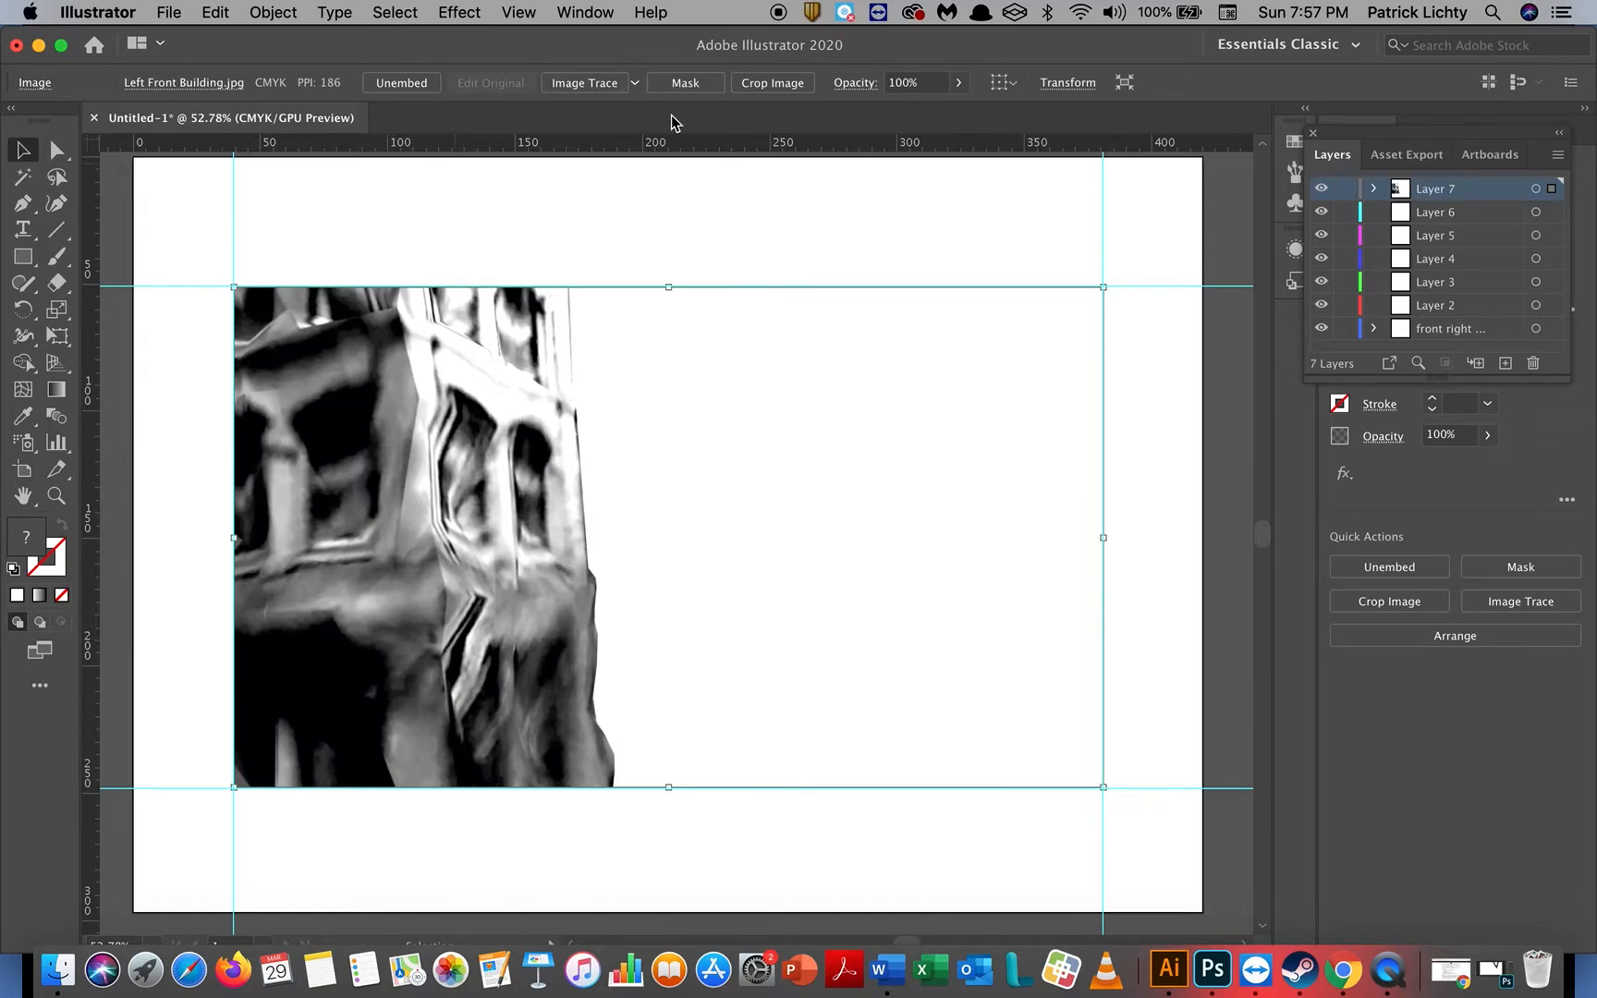
pyautogui.click(635, 85)
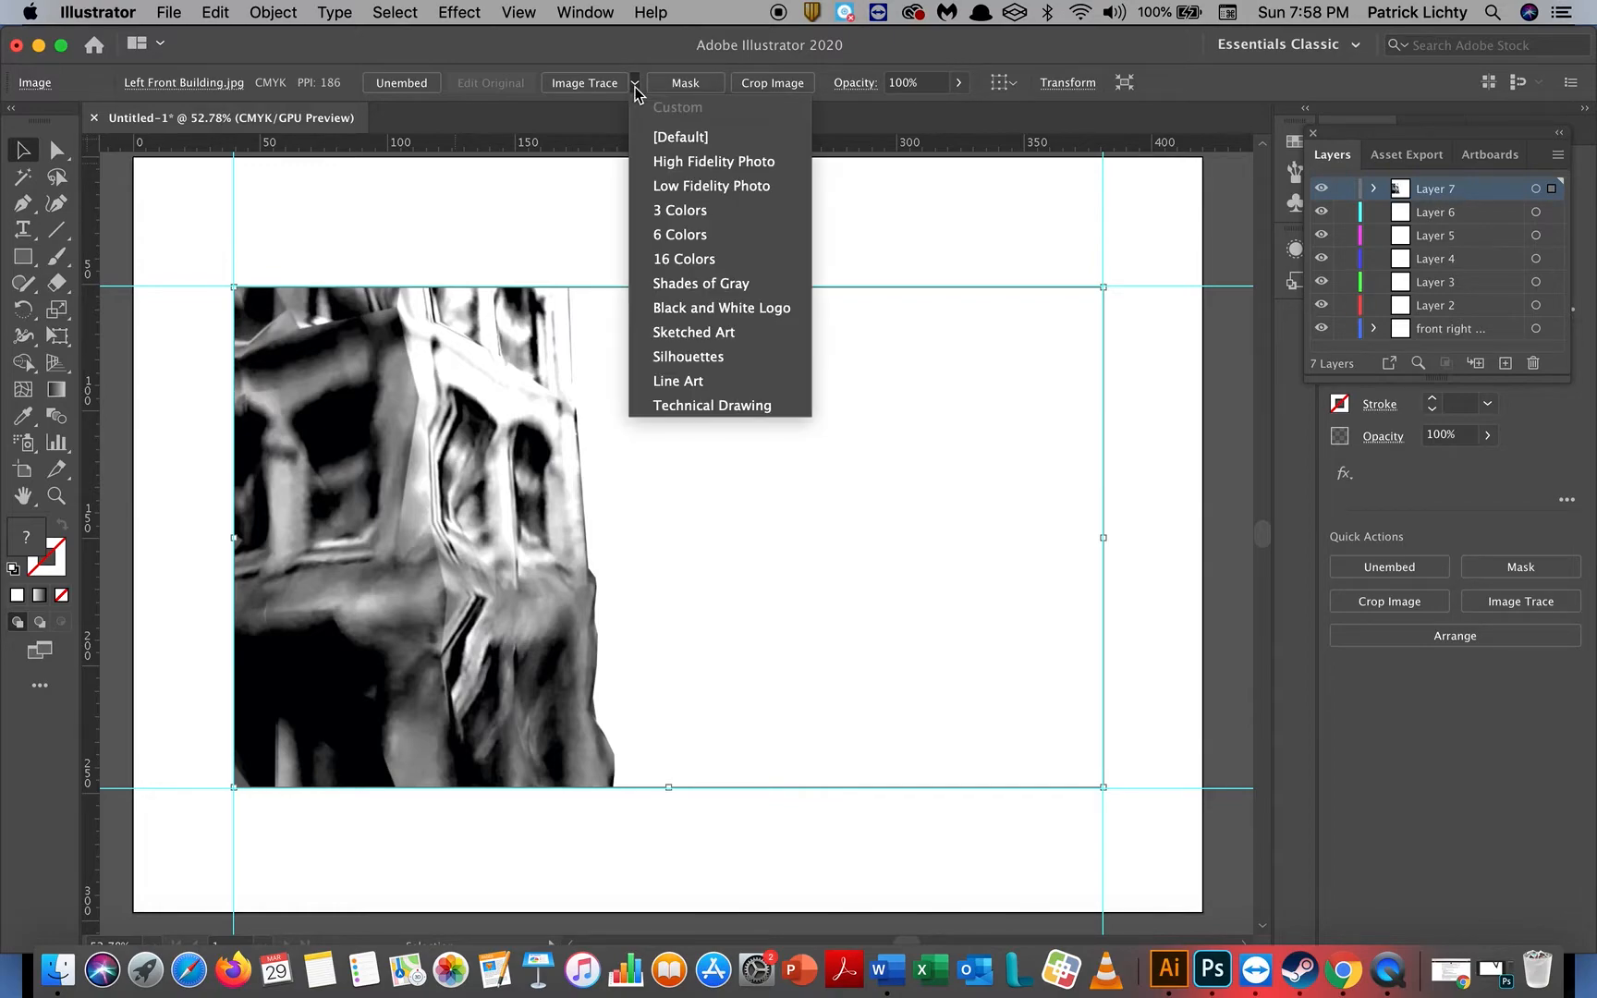
pyautogui.click(712, 405)
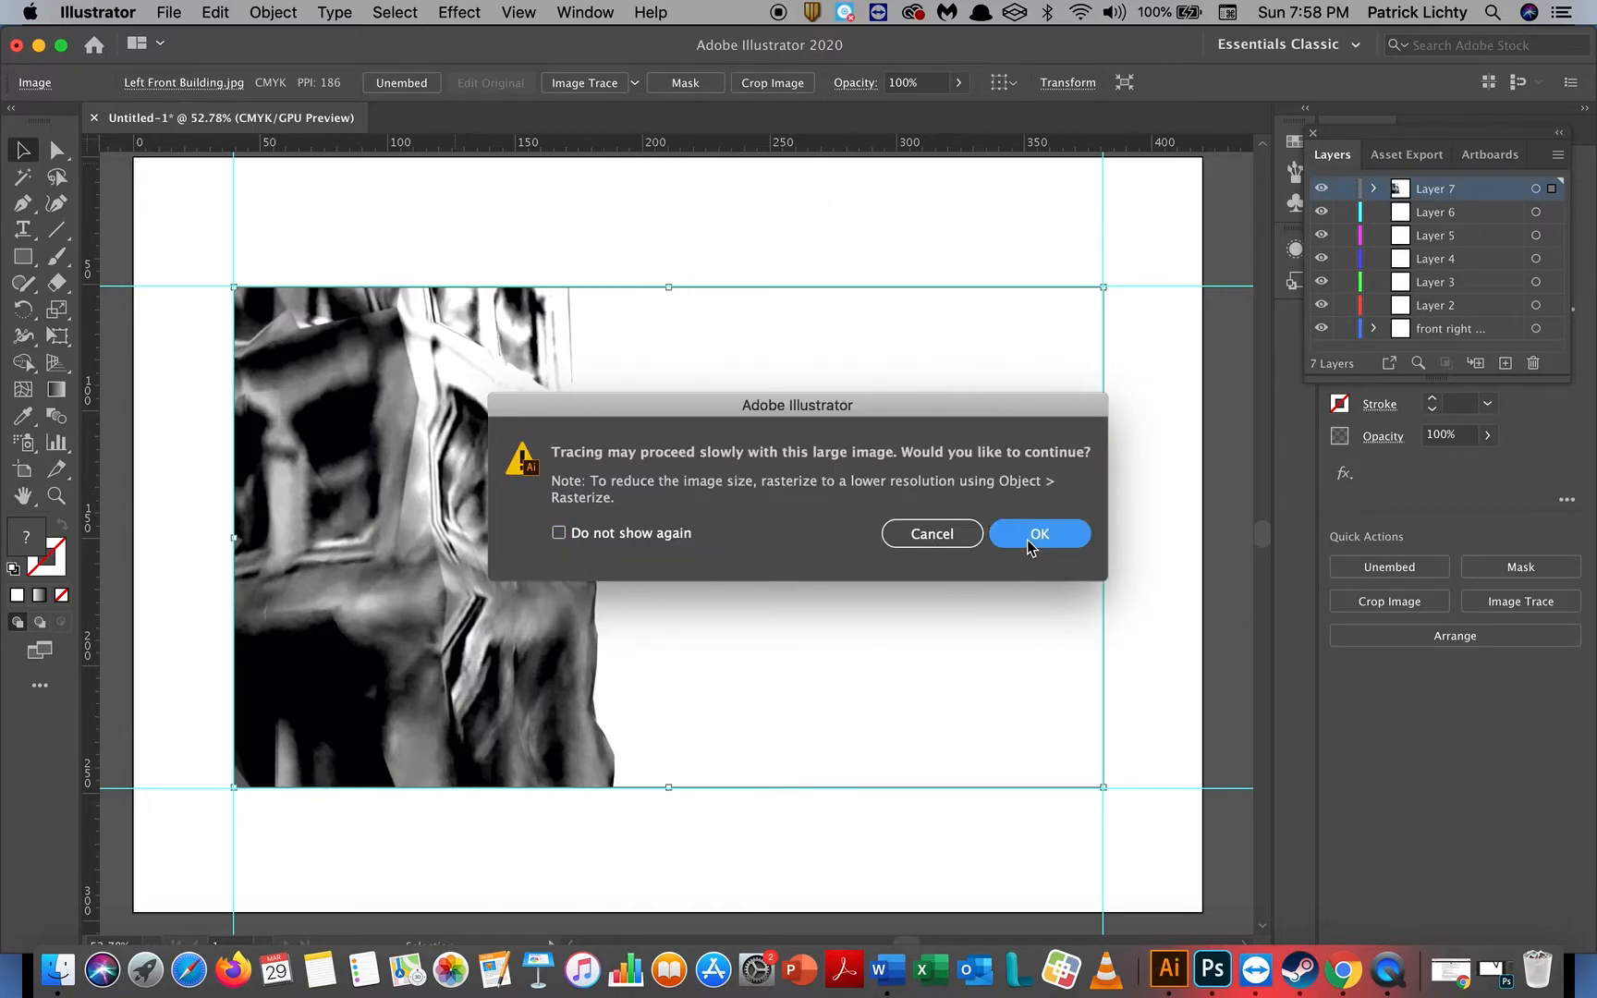
pyautogui.press('Return')
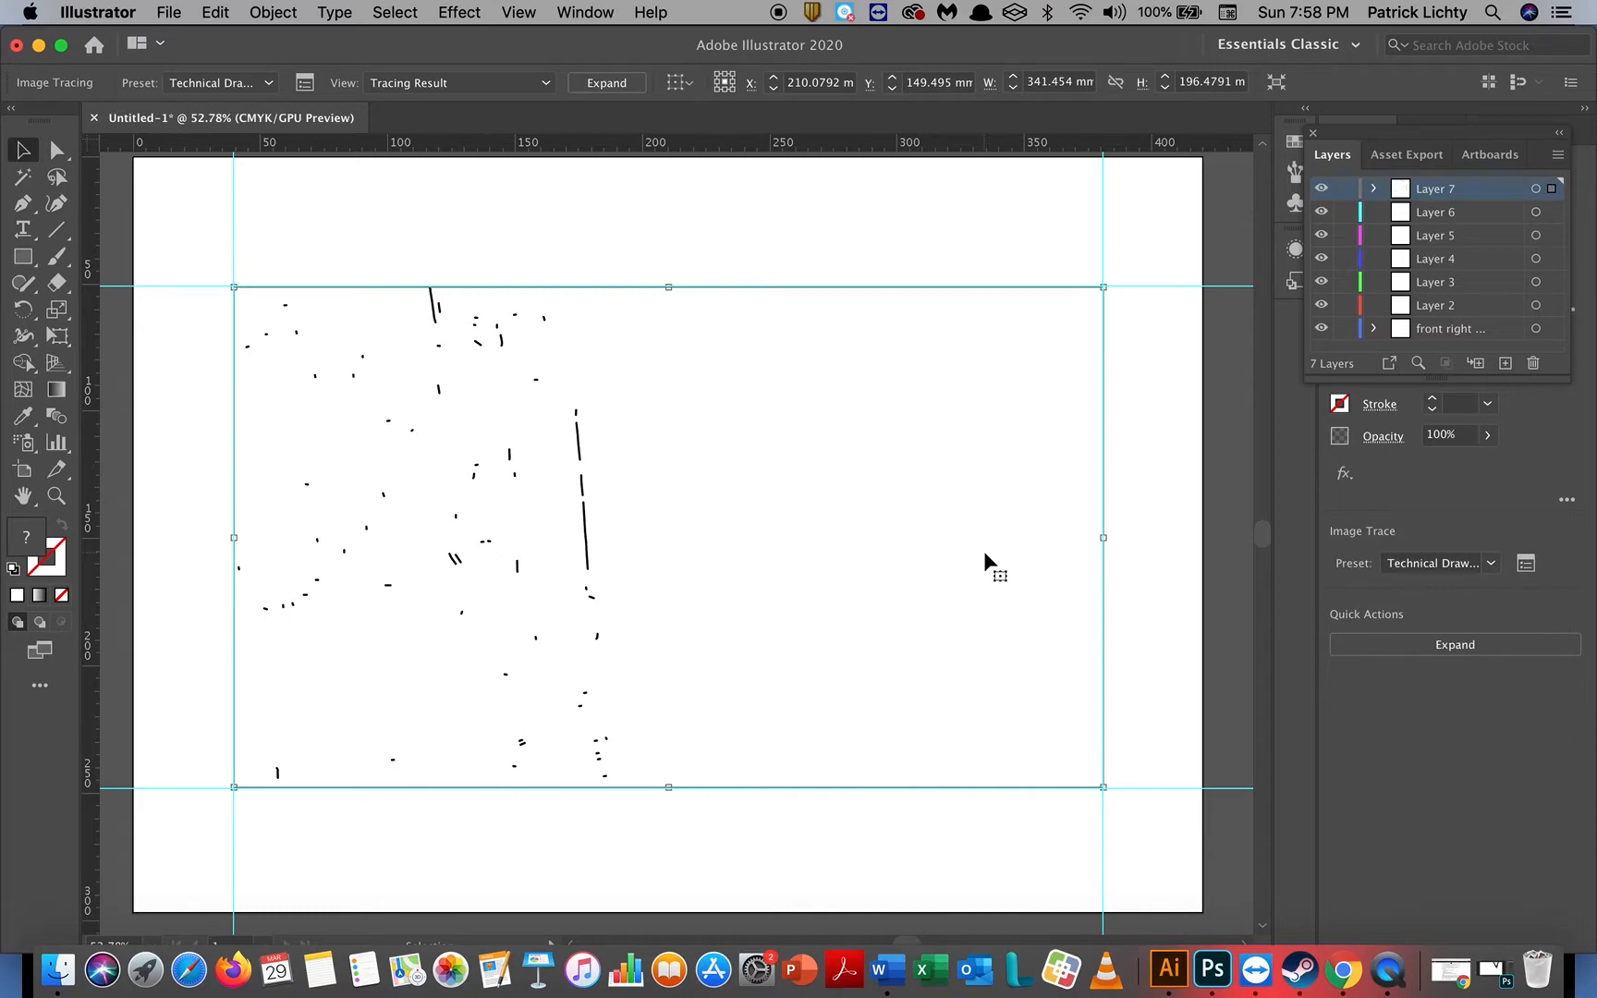
pyautogui.press('super+z')
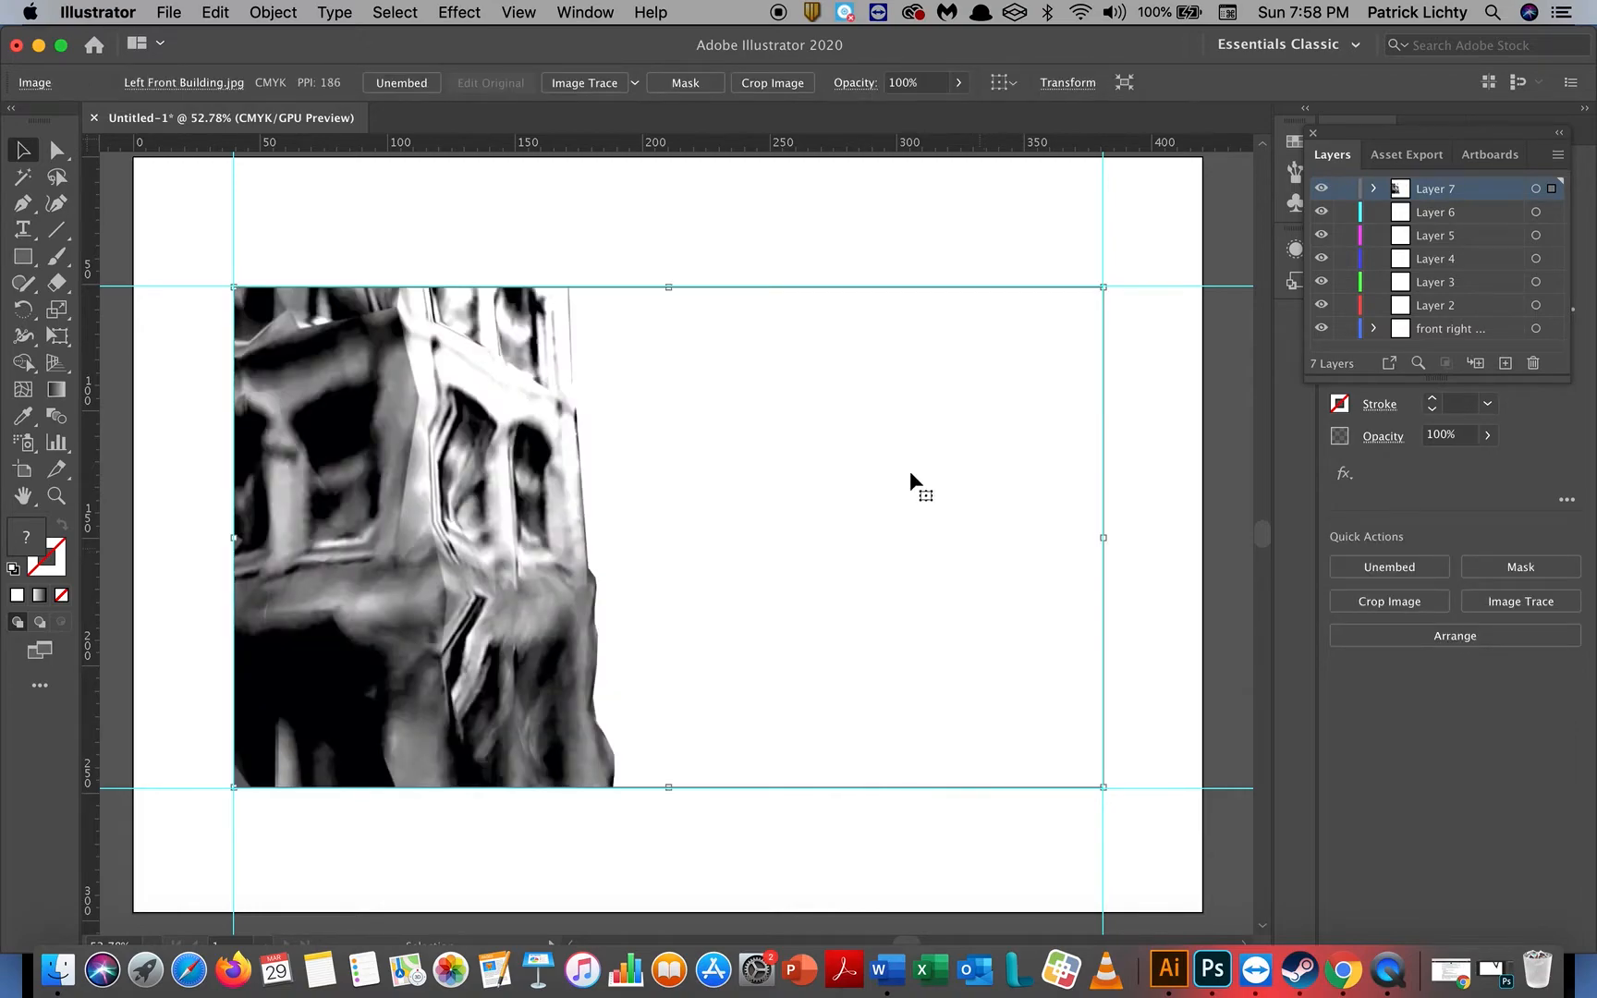
# Step: Try the Sketched Art tracing preset on the building image, and undo the trace
pyautogui.click(636, 84)
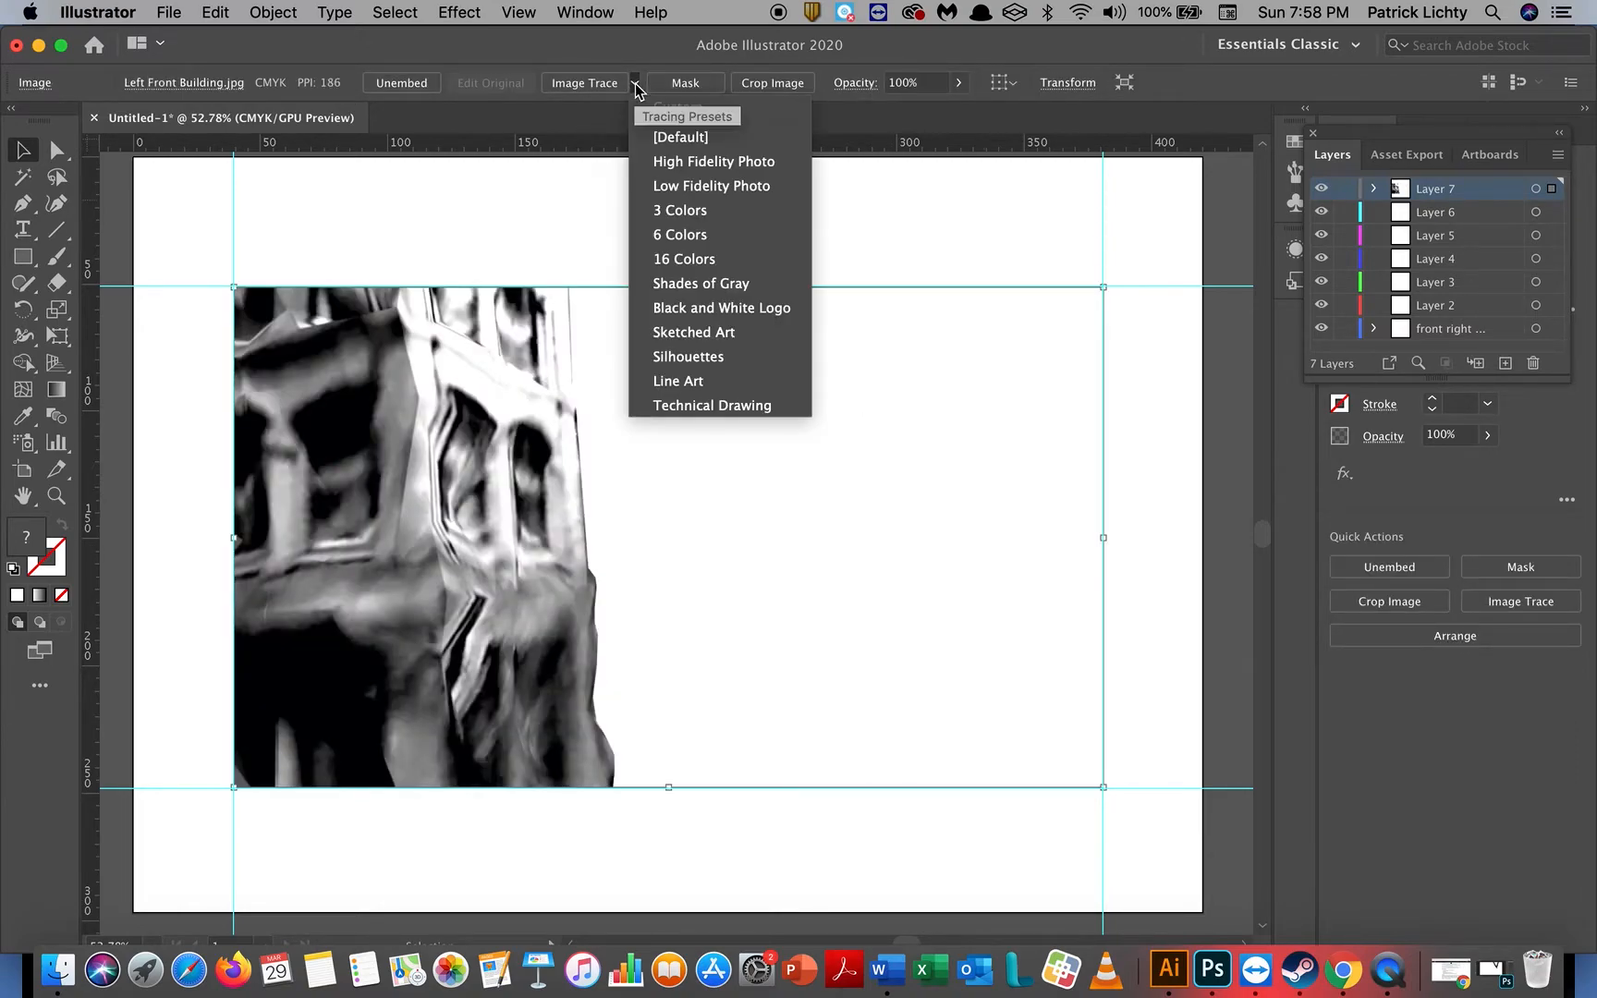
pyautogui.click(730, 335)
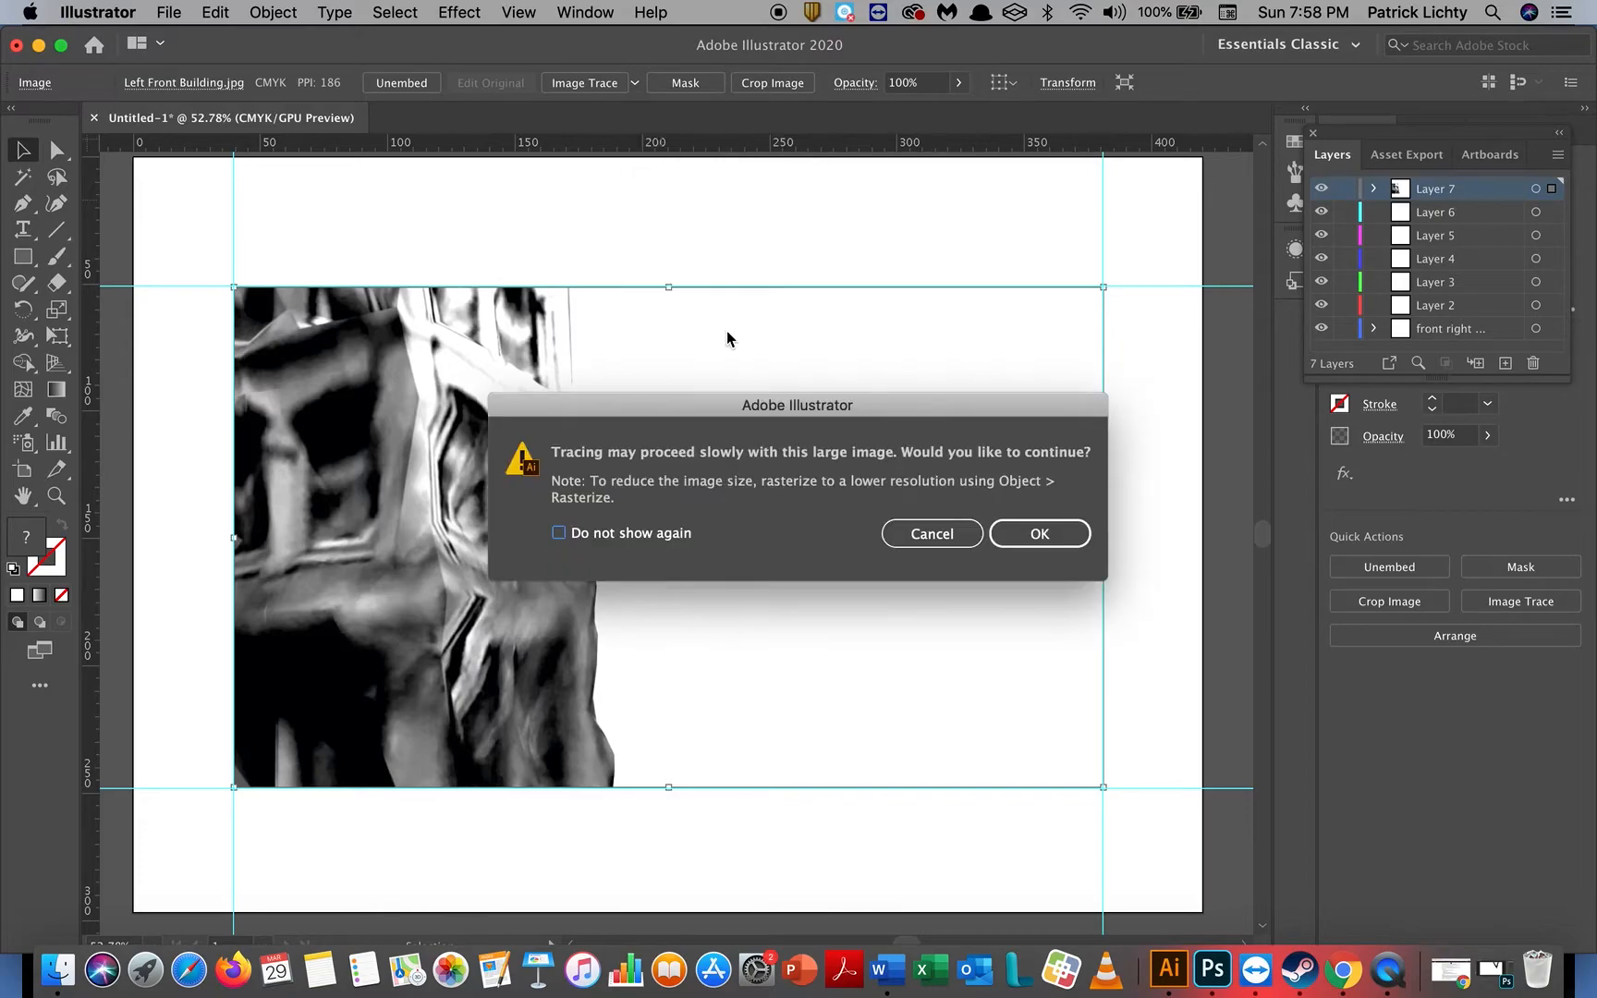
pyautogui.click(1036, 542)
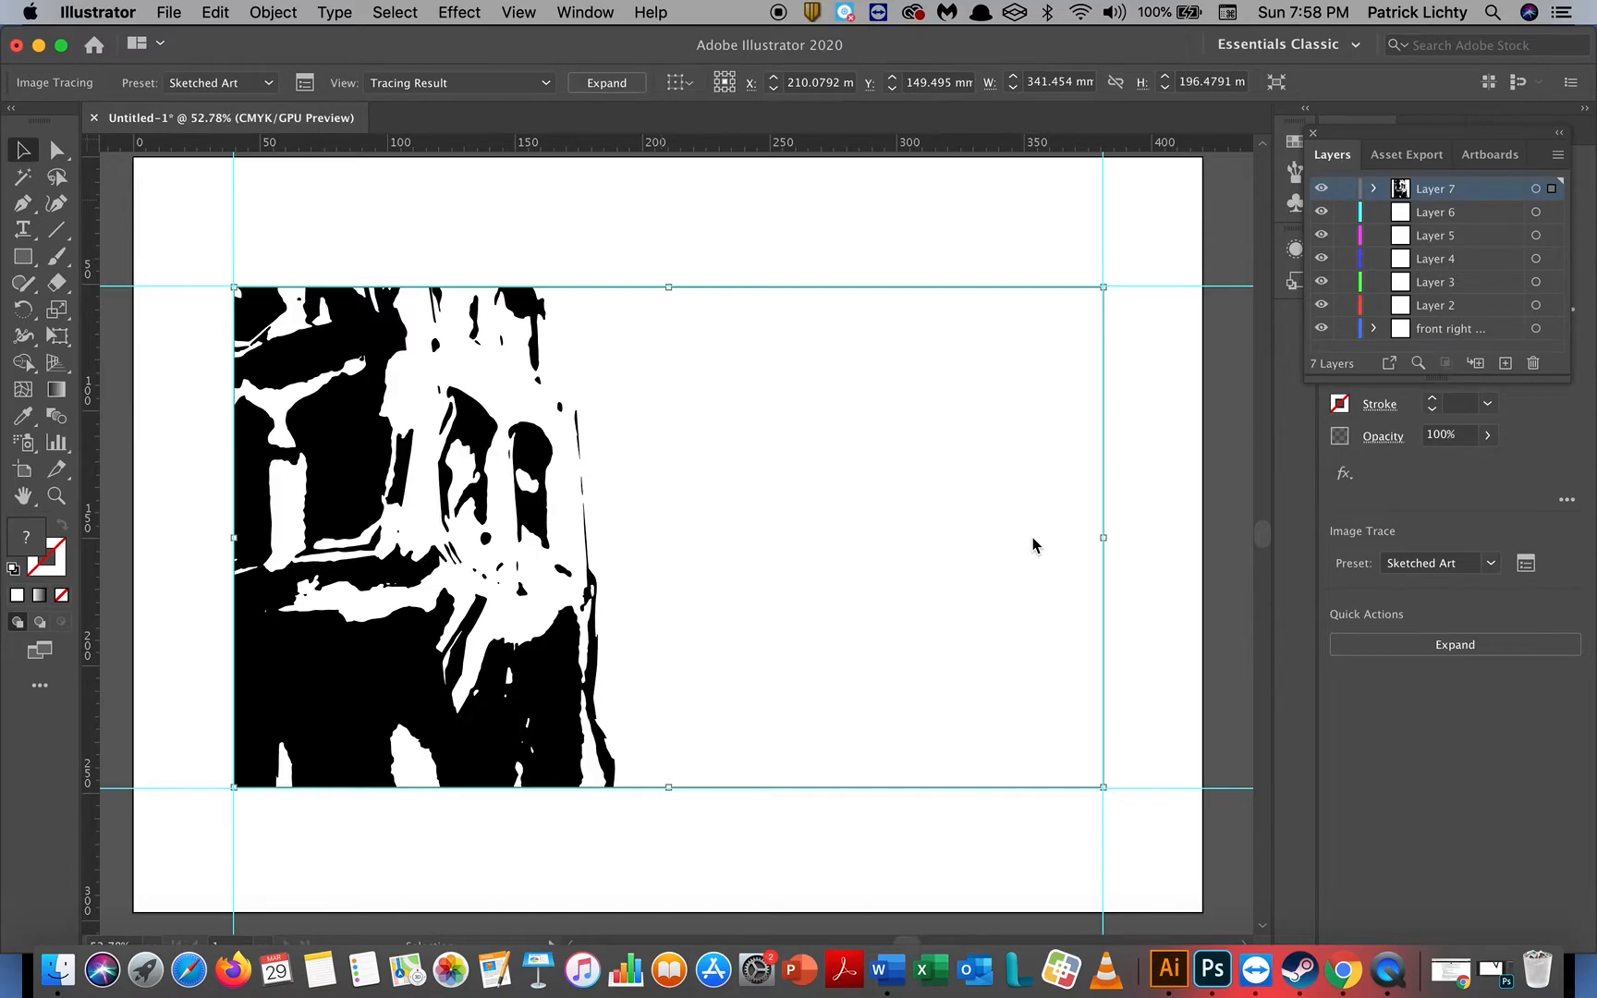
pyautogui.press('super+z')
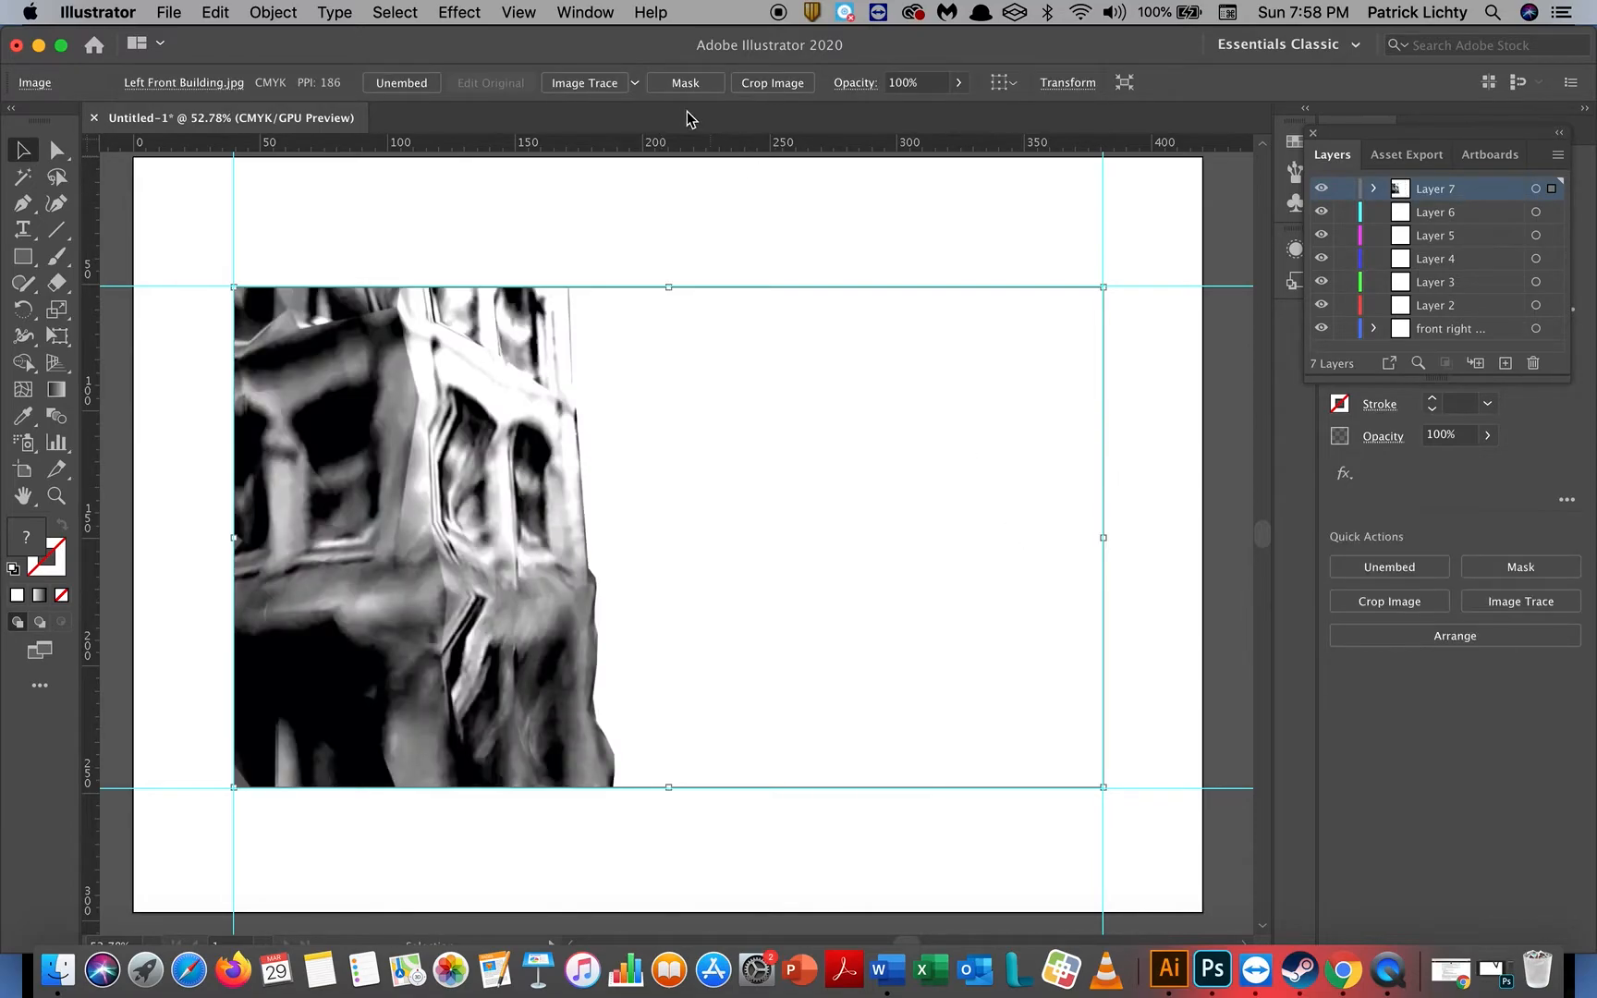
# Step: Try the Black and White Logo tracing preset on the building image, and undo the trace
pyautogui.click(635, 83)
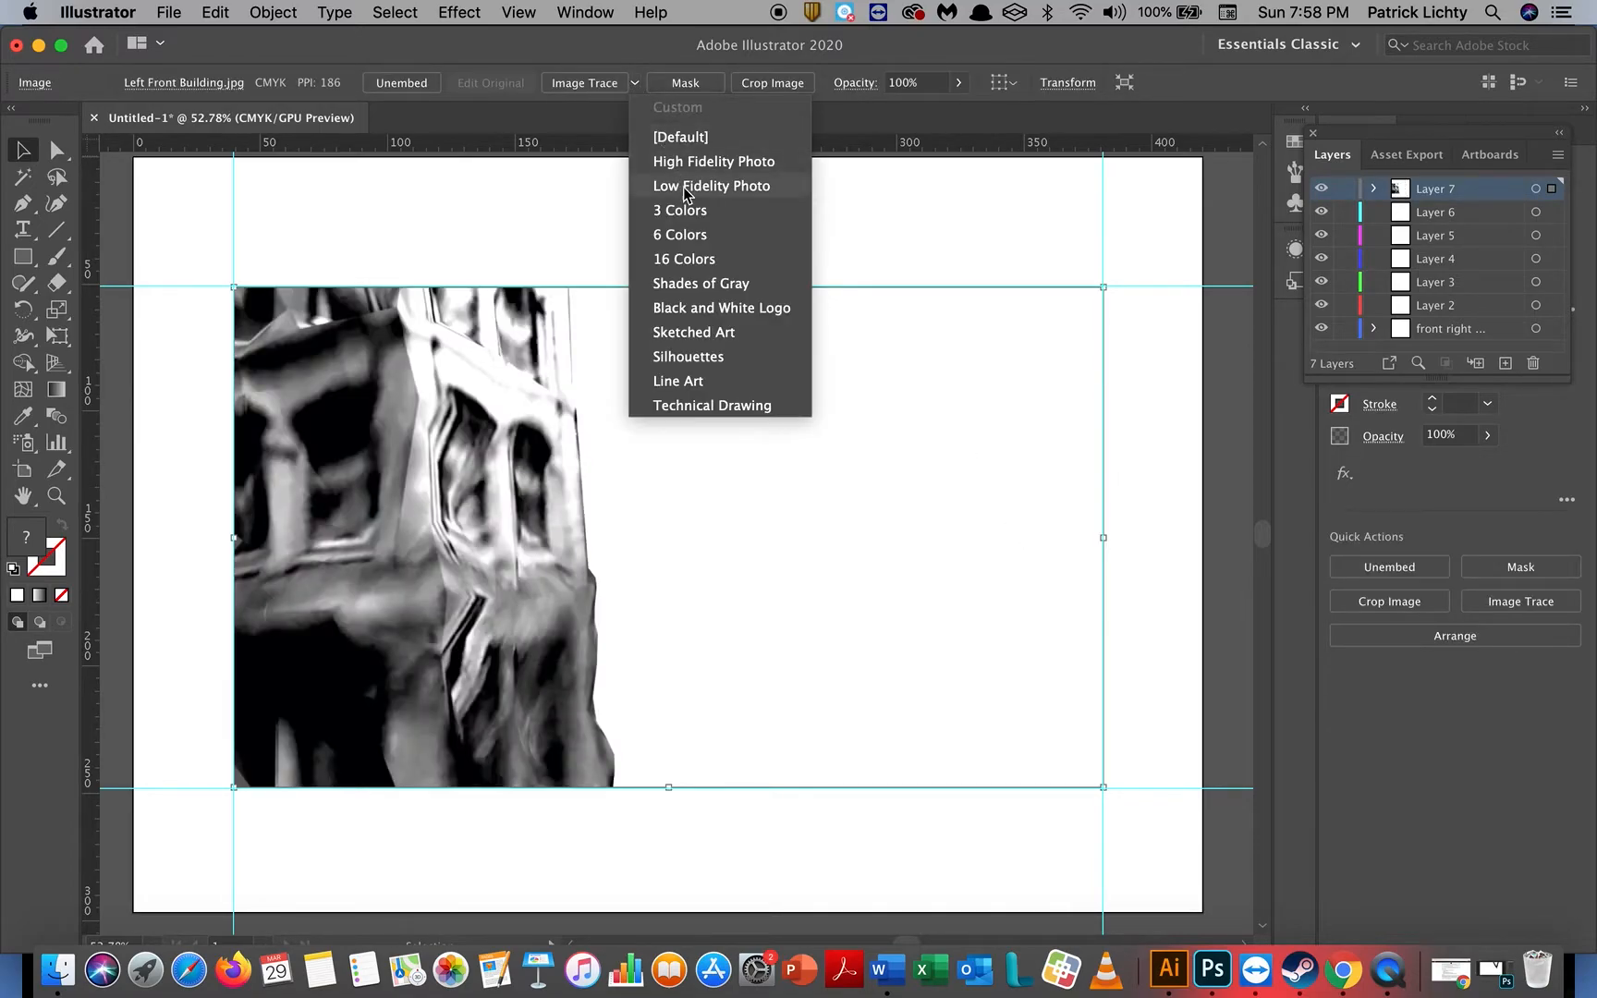
pyautogui.click(726, 308)
pyautogui.click(1037, 538)
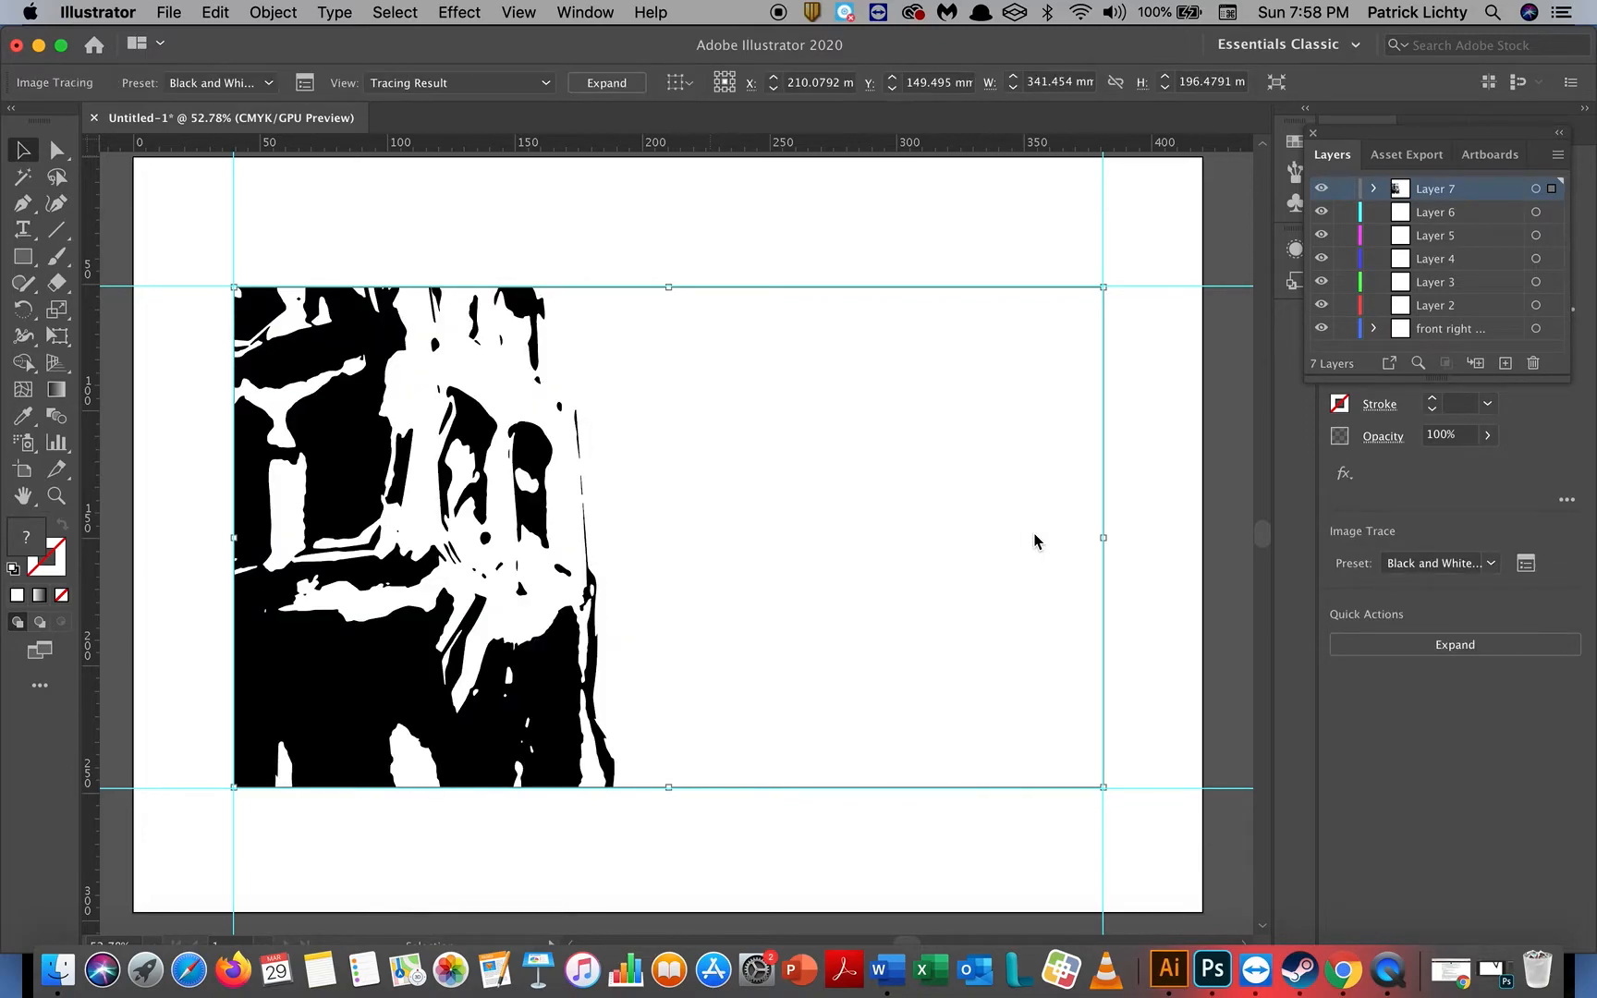
pyautogui.press('super+z')
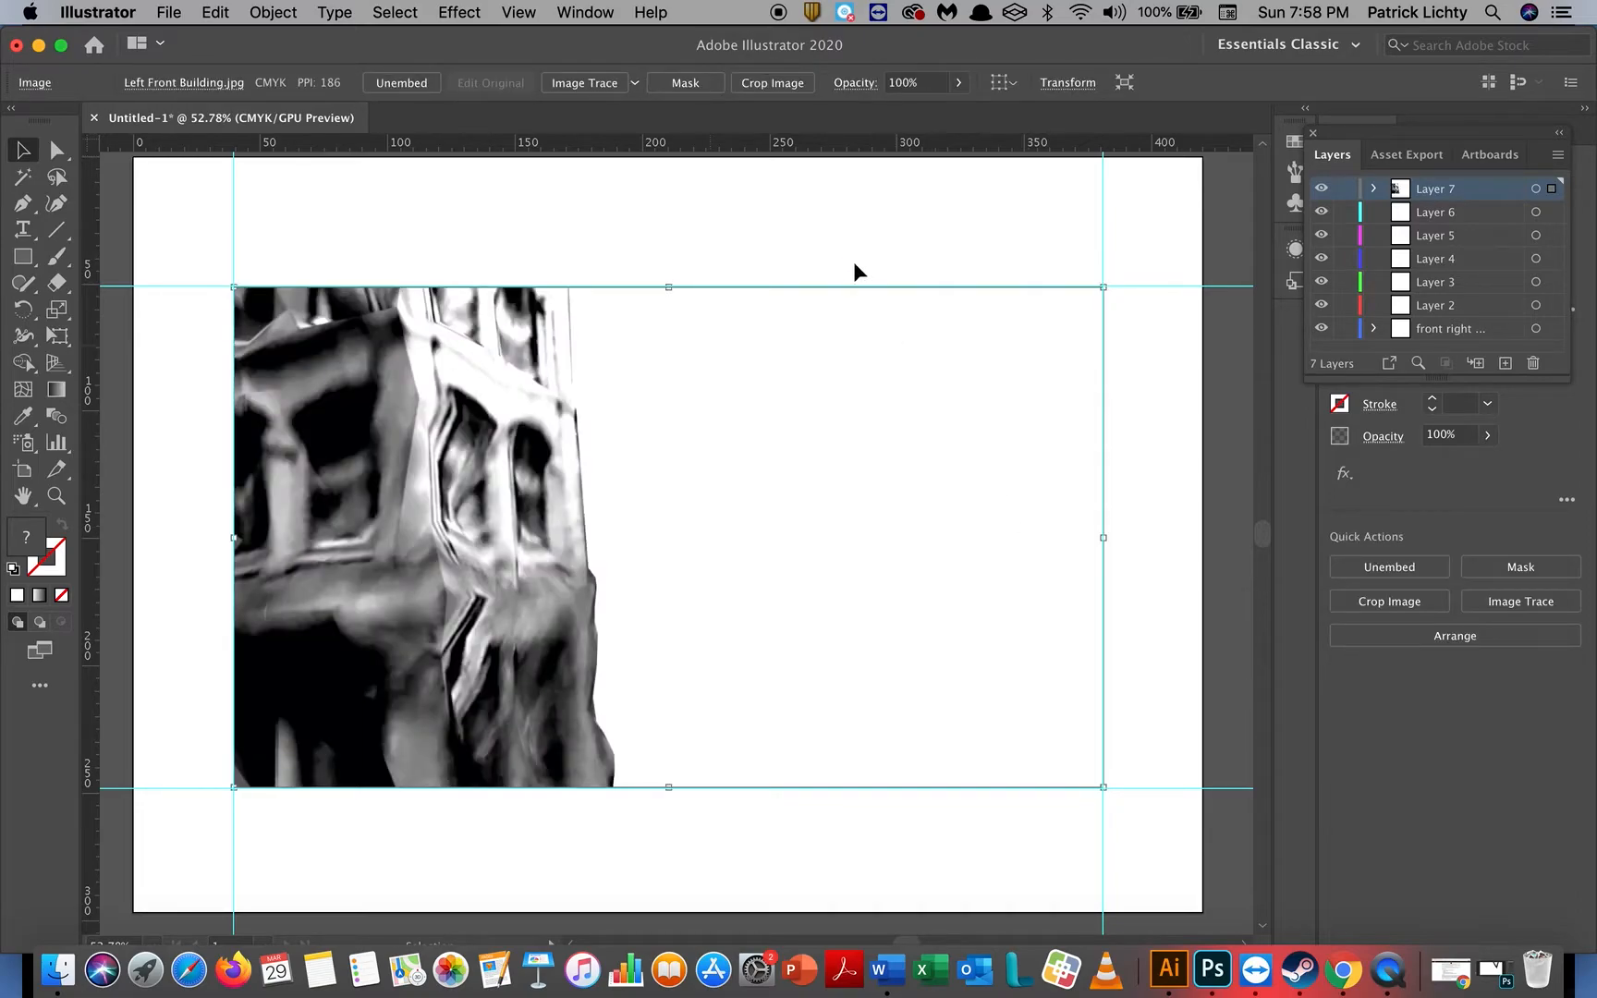
# Step: Trace the building image with the 3 Colors preset, accepting the large-image tracing
pyautogui.click(635, 83)
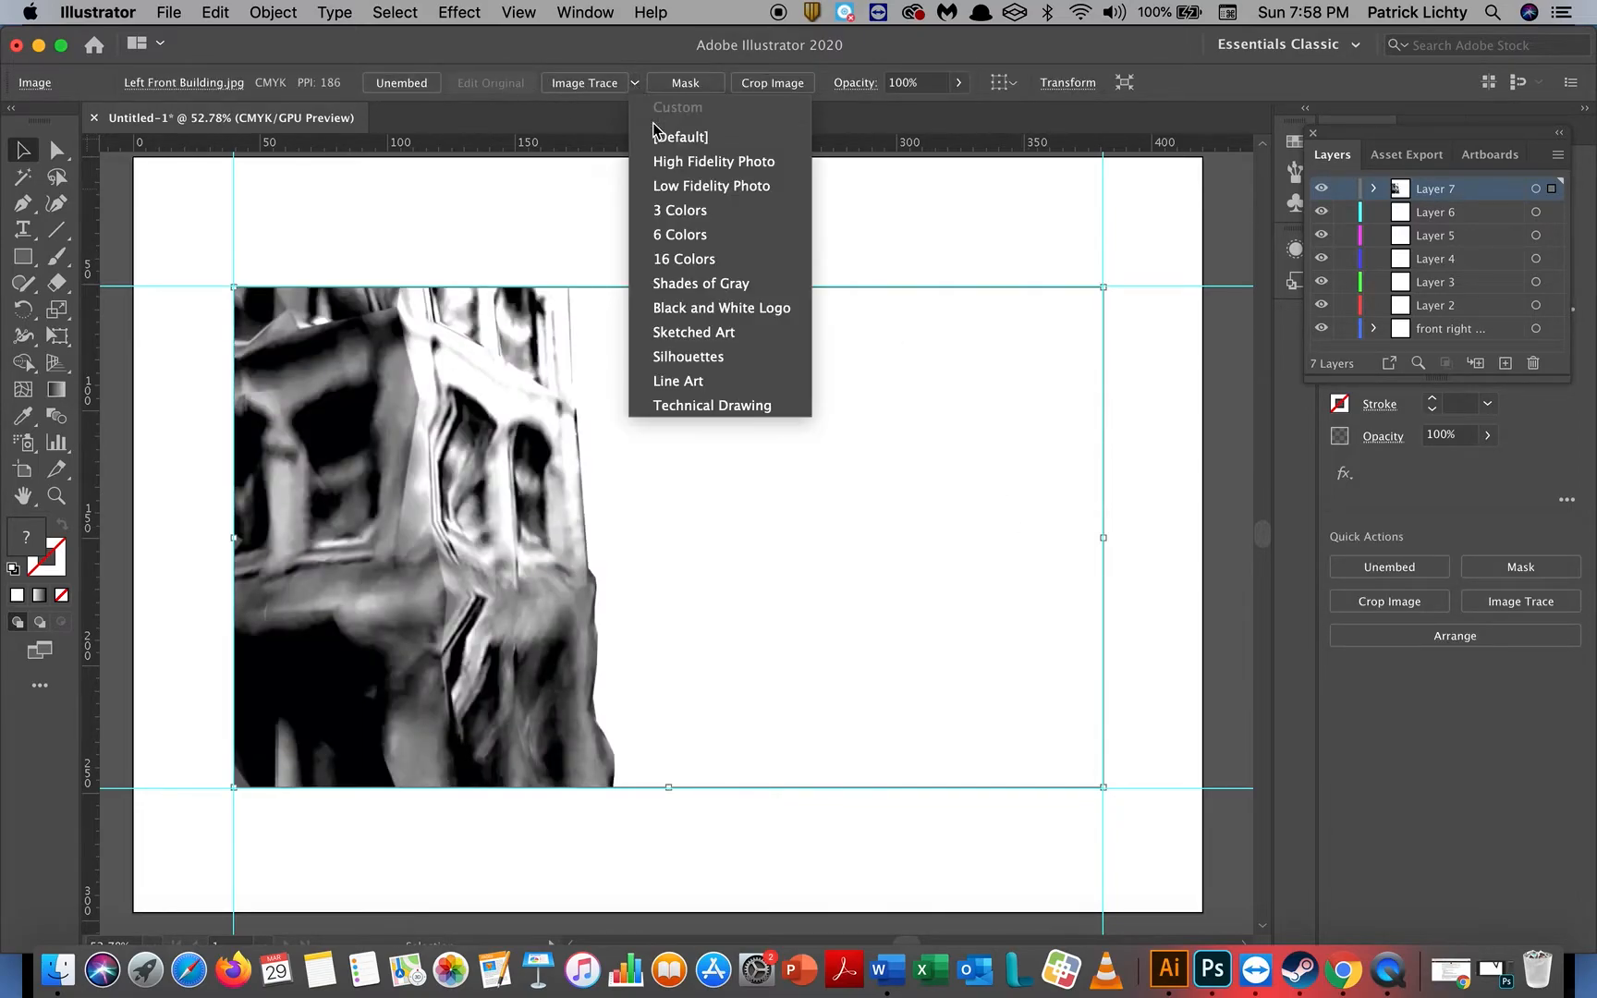
pyautogui.click(683, 210)
pyautogui.click(1062, 534)
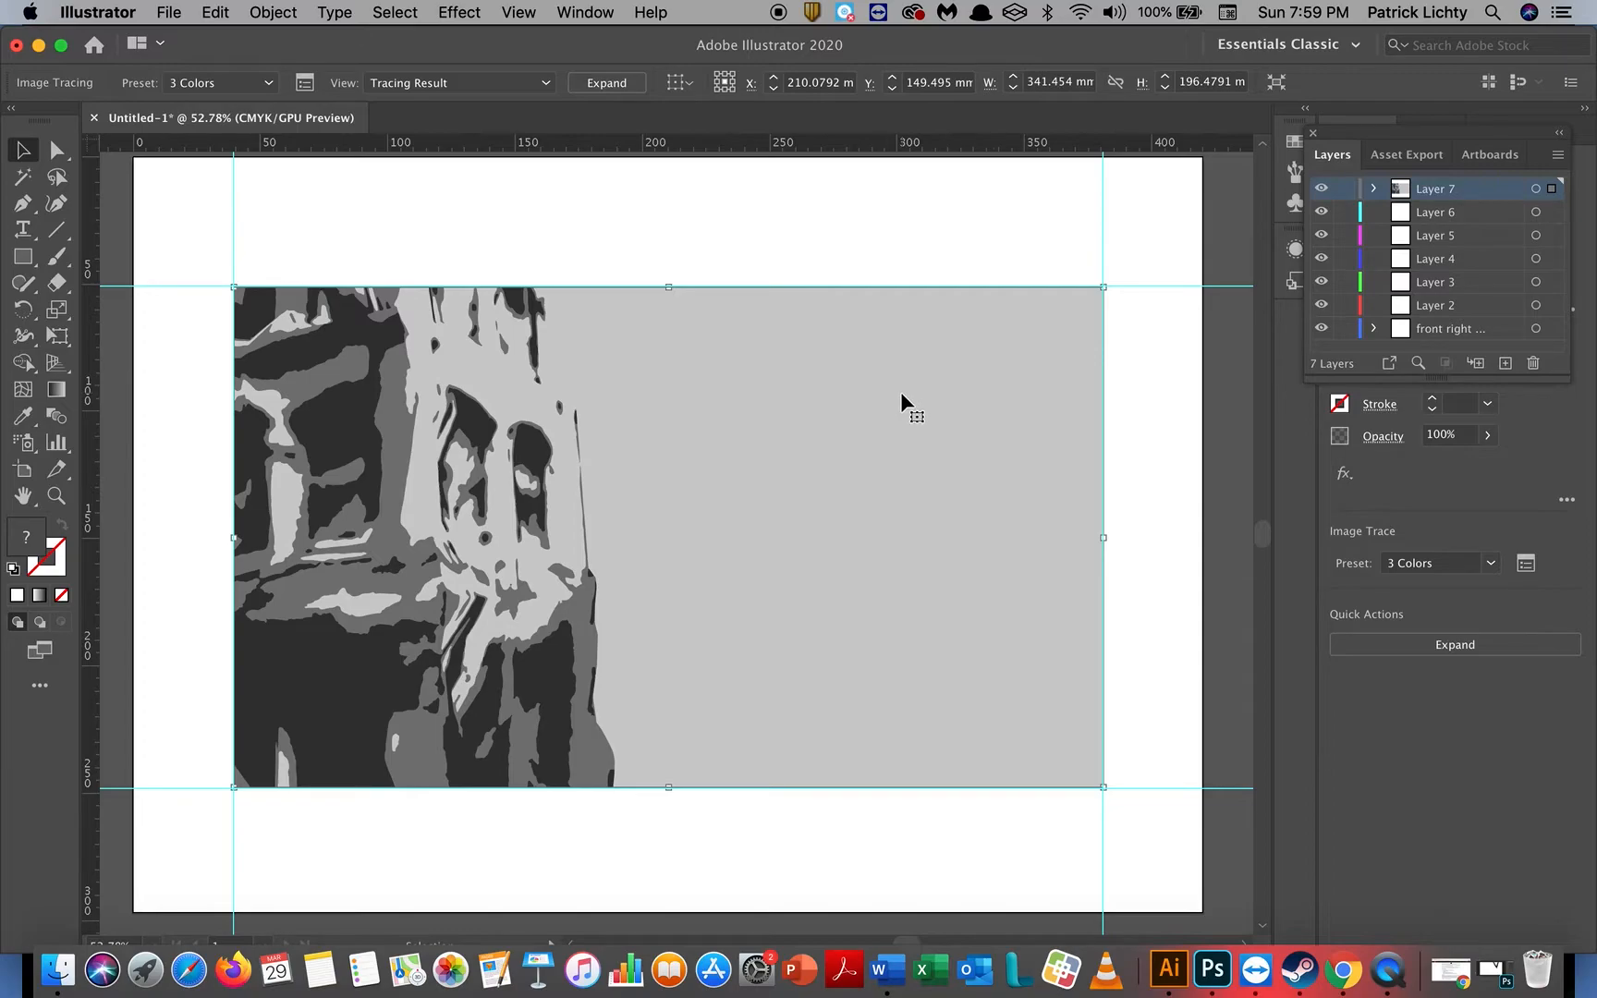
# Step: Preview the 3 Colors trace as Outlines and as Tracing Result with Outlines, and return the view to Tracing Result
pyautogui.click(544, 83)
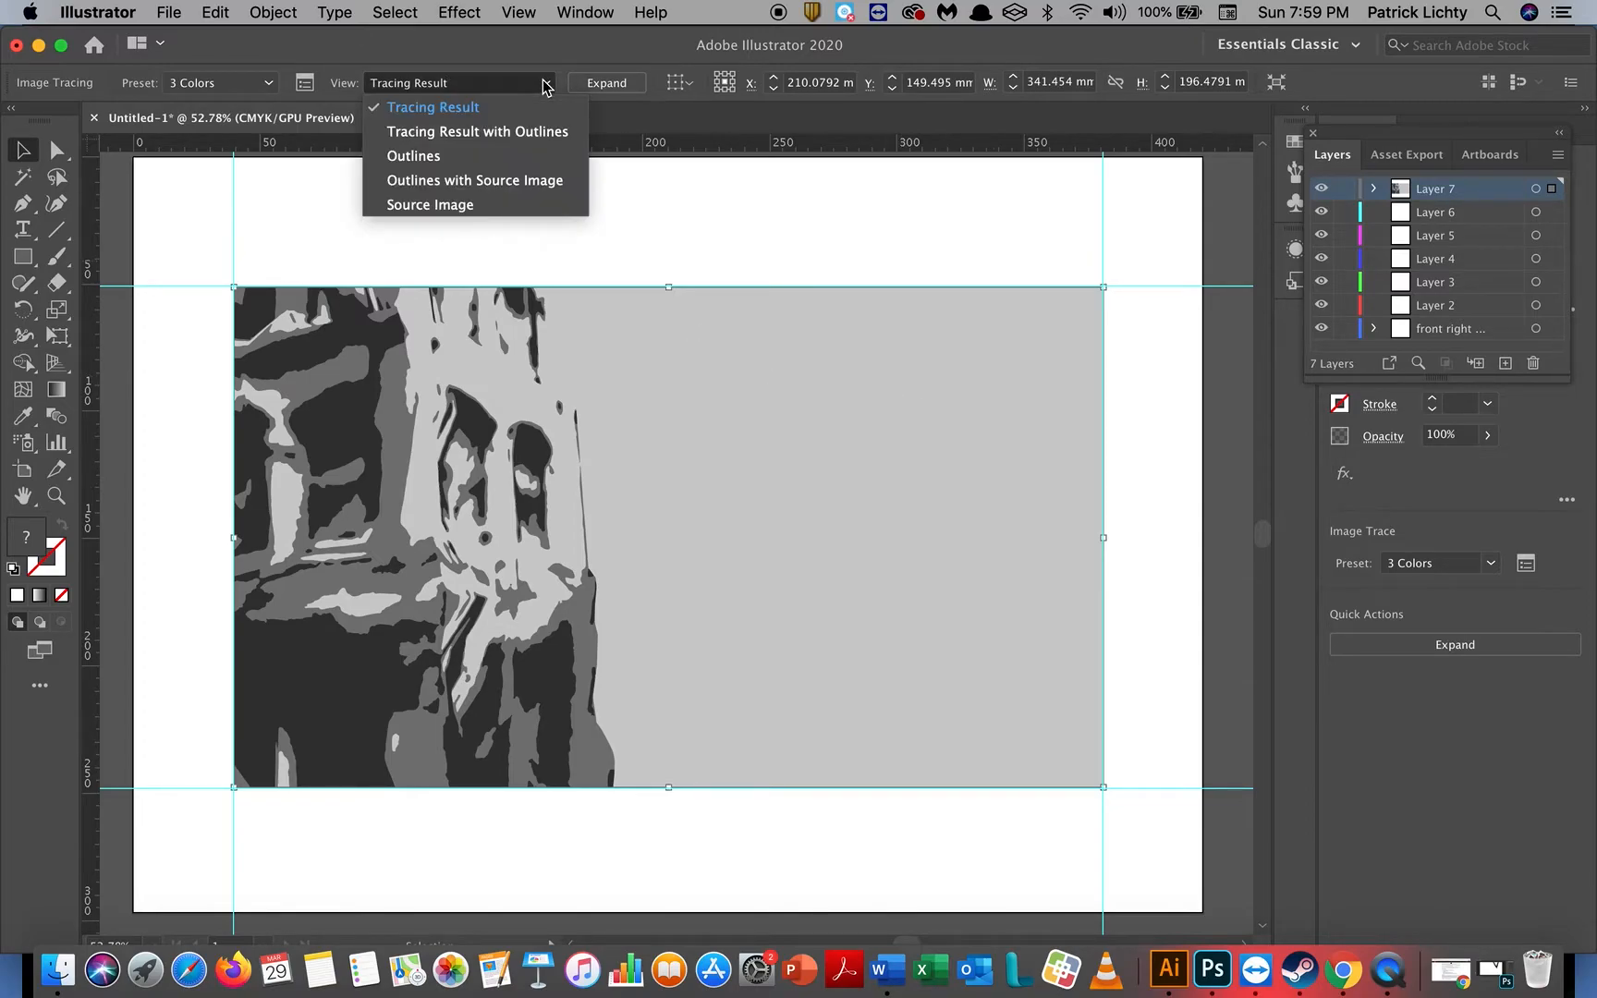
pyautogui.click(500, 155)
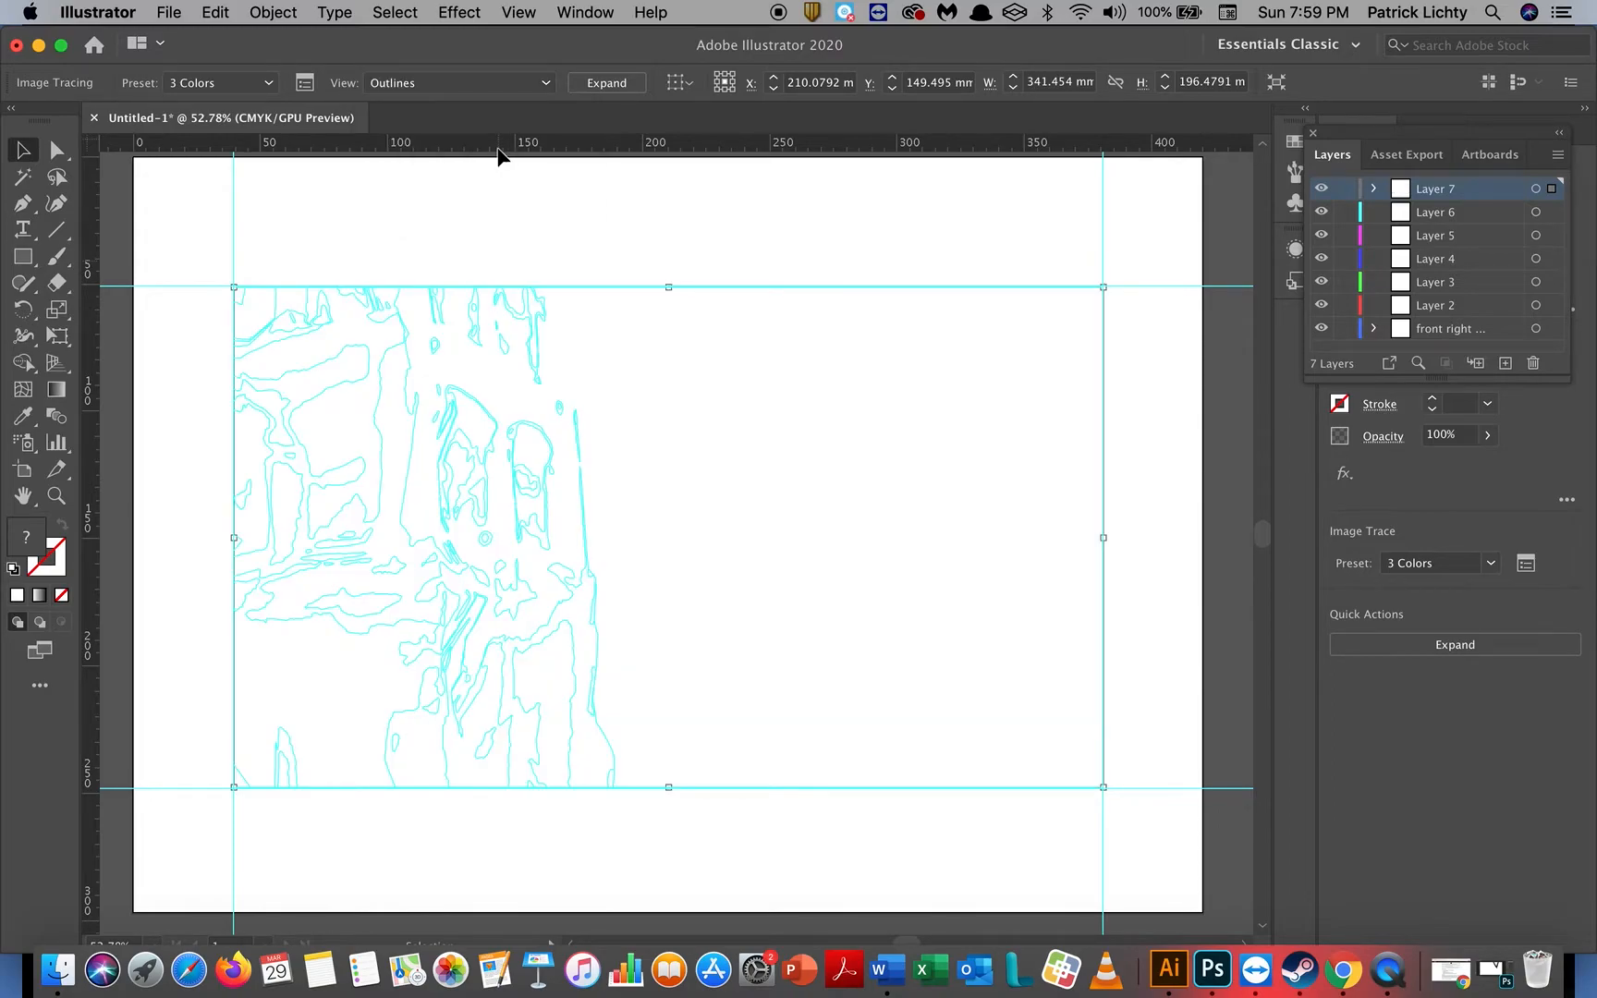
pyautogui.click(545, 83)
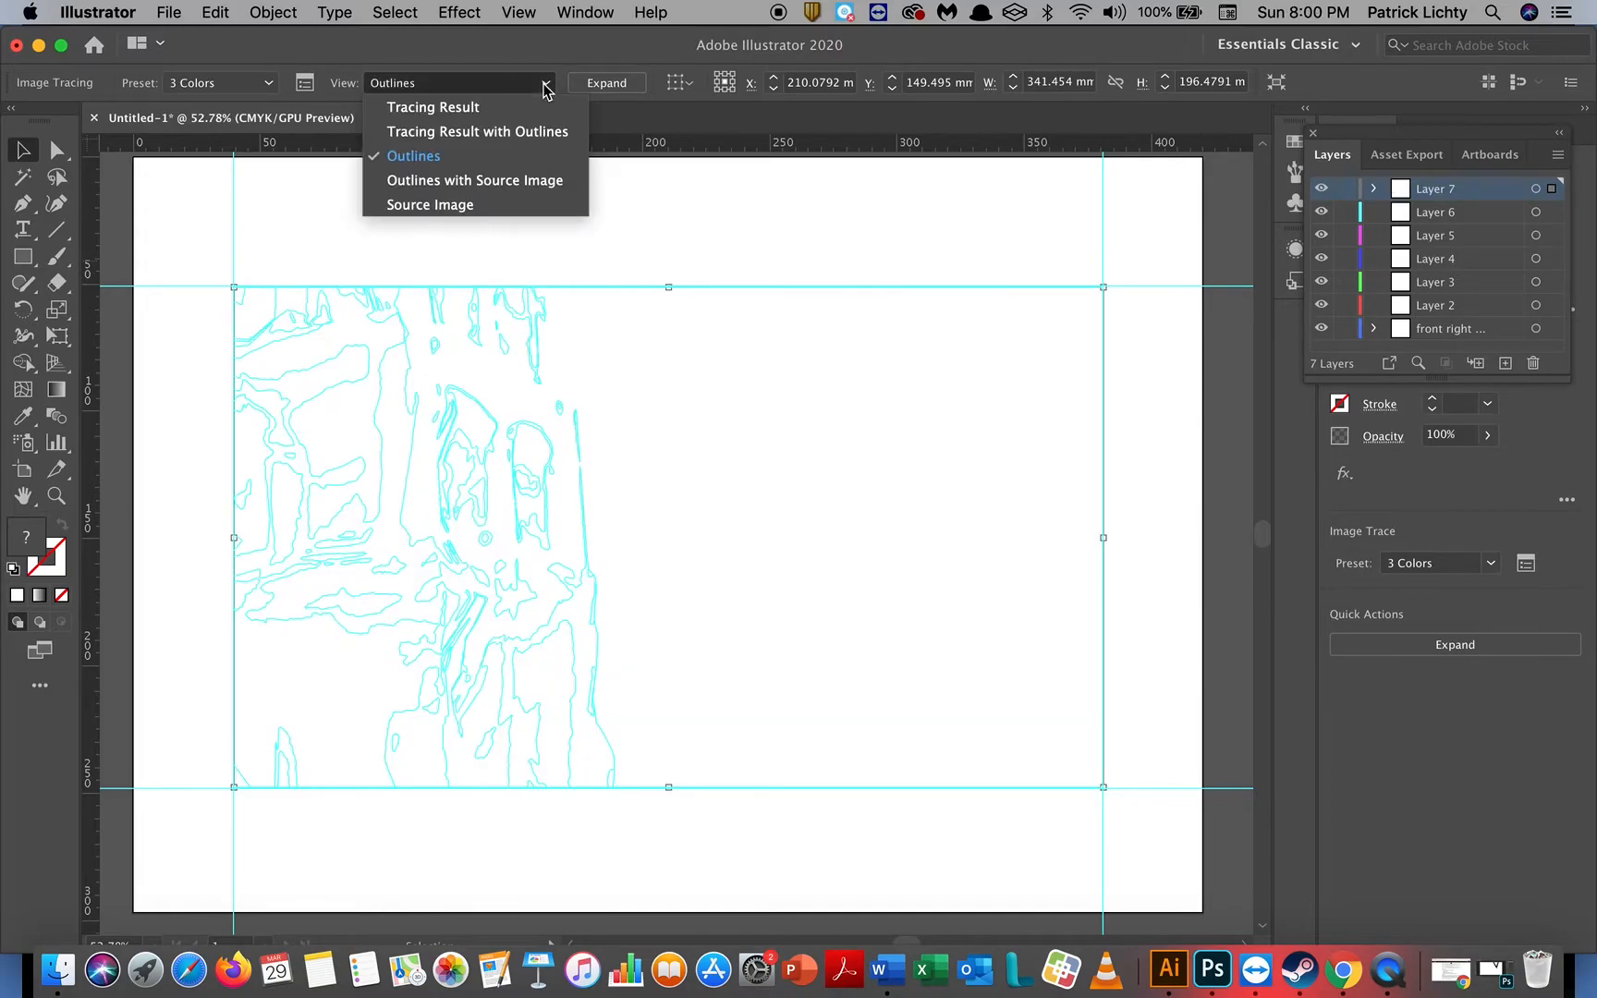
pyautogui.click(541, 132)
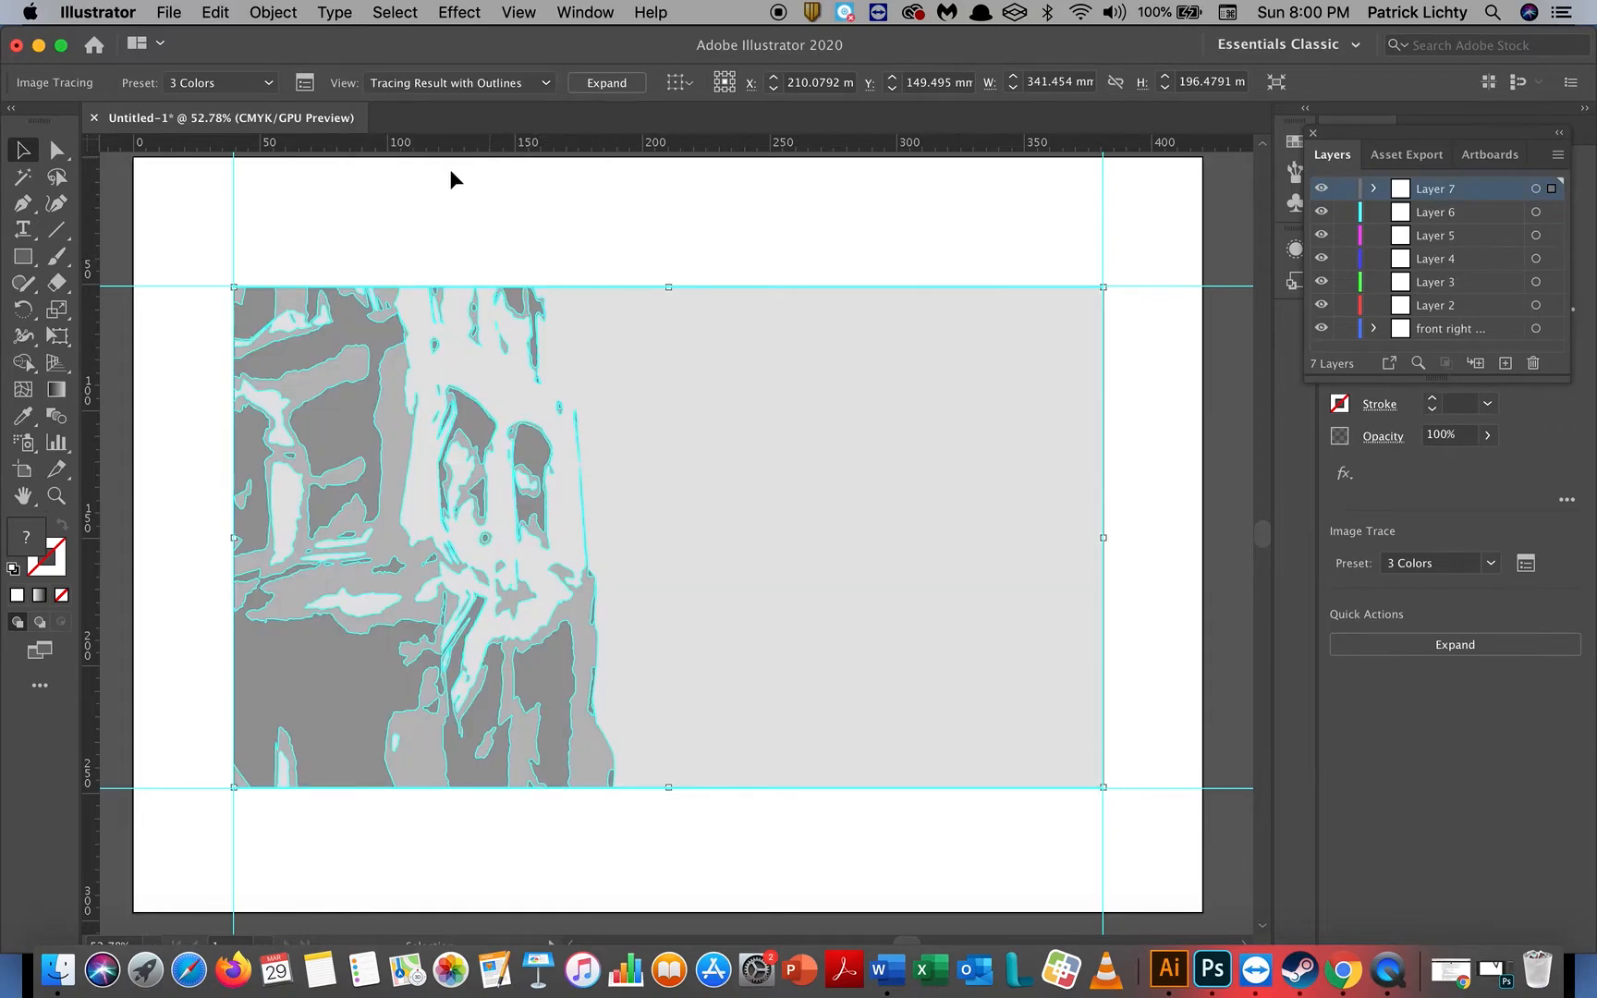
pyautogui.click(546, 84)
pyautogui.click(544, 103)
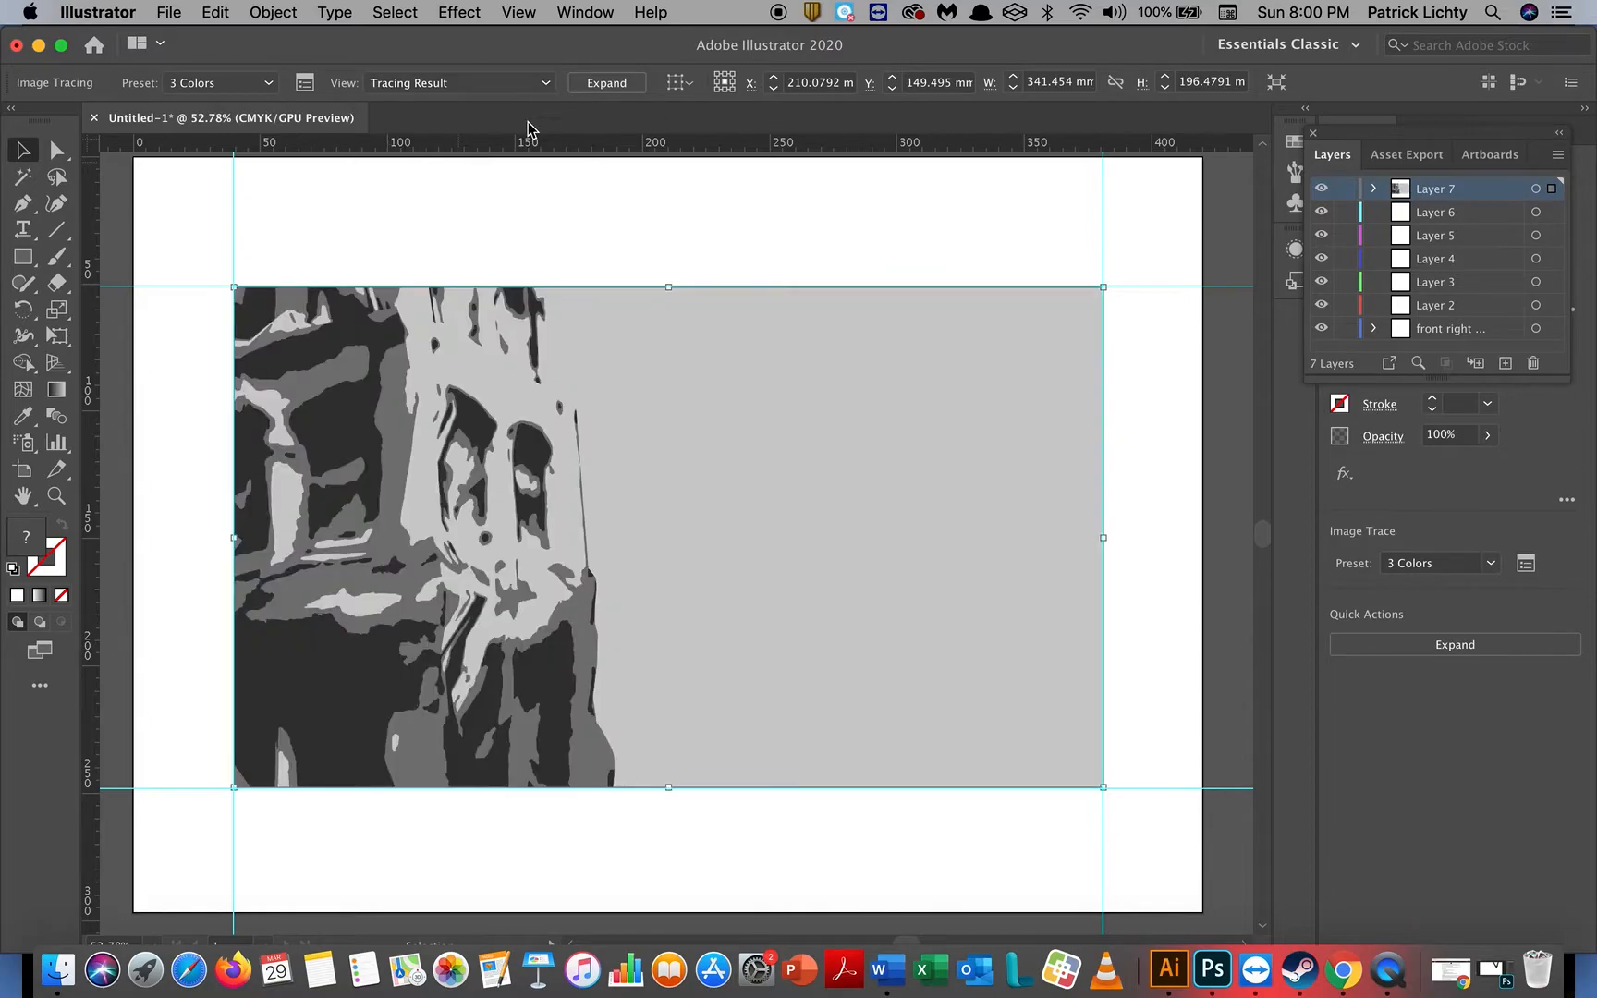
# Step: Expand the 3 Colors trace into editable paths and ungroup them
pyautogui.click(609, 88)
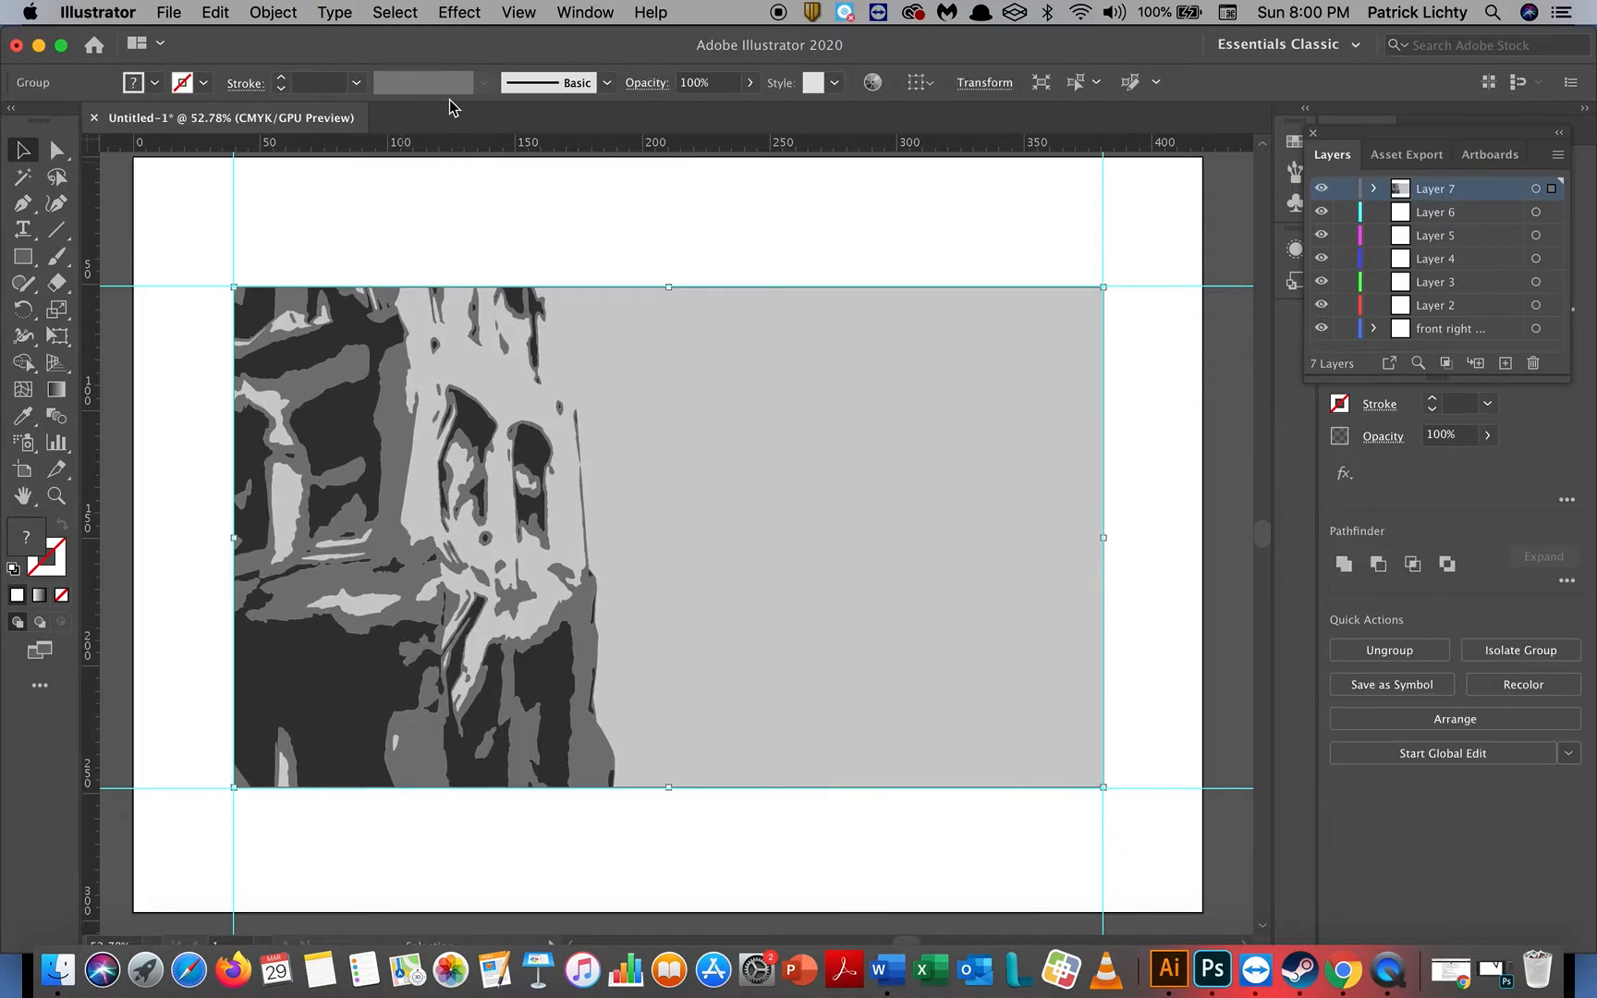
pyautogui.click(279, 11)
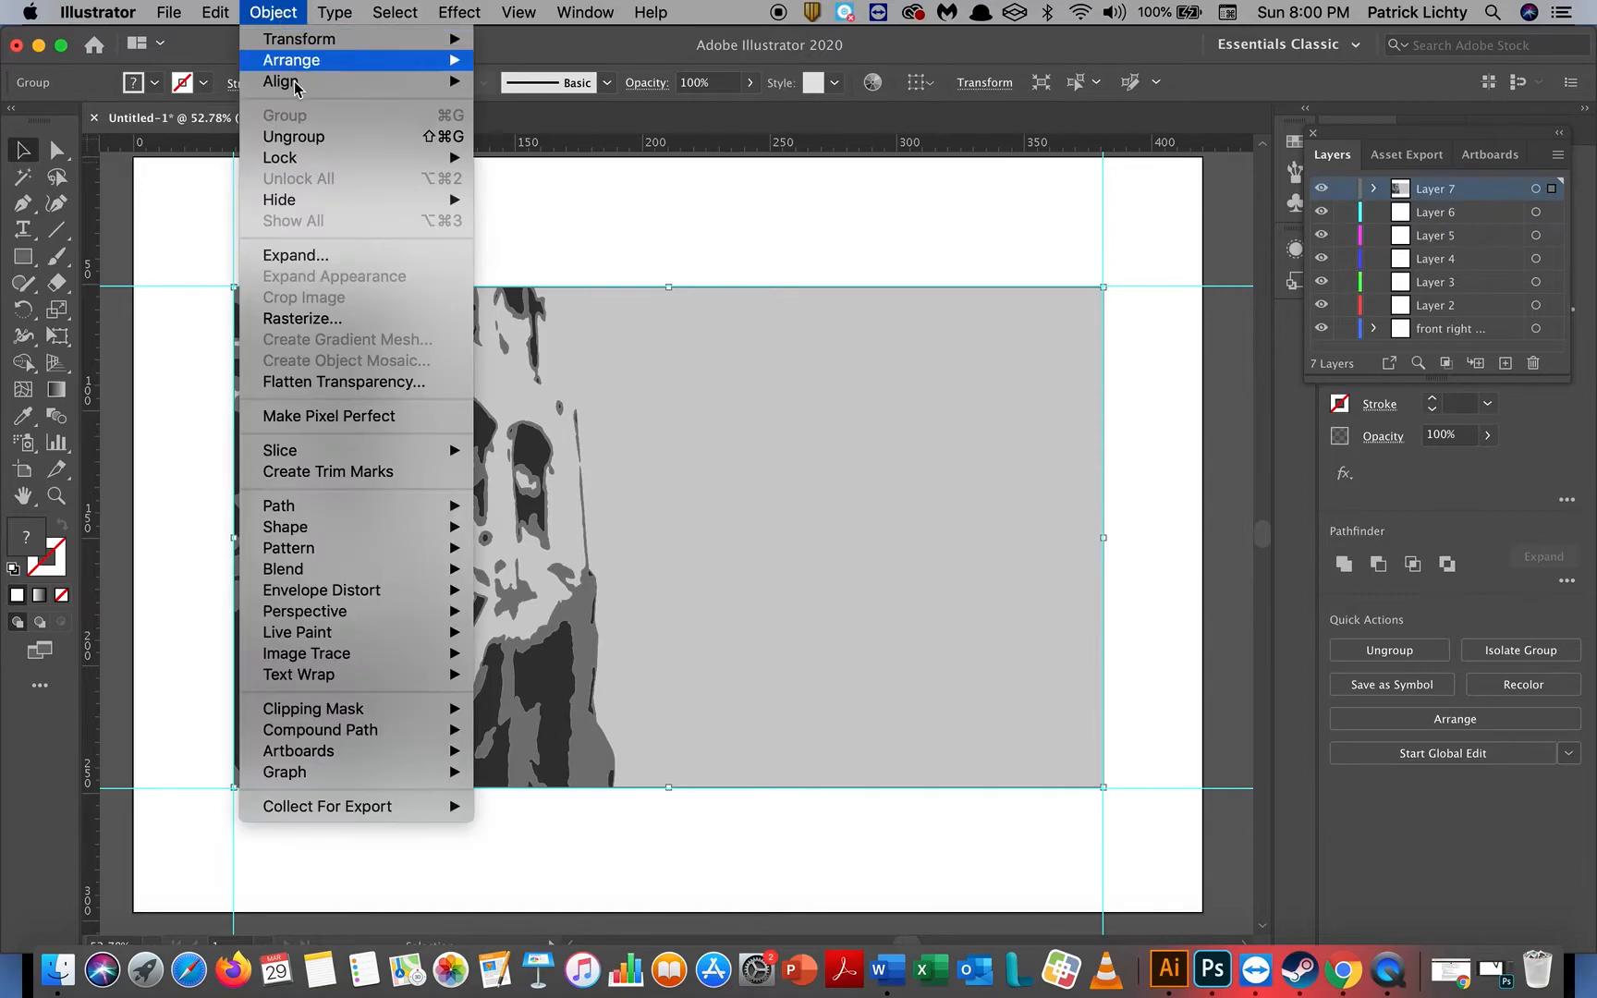
pyautogui.click(314, 139)
# Step: Apply the Expand command to the ungrouped tracing shapes
pyautogui.click(275, 18)
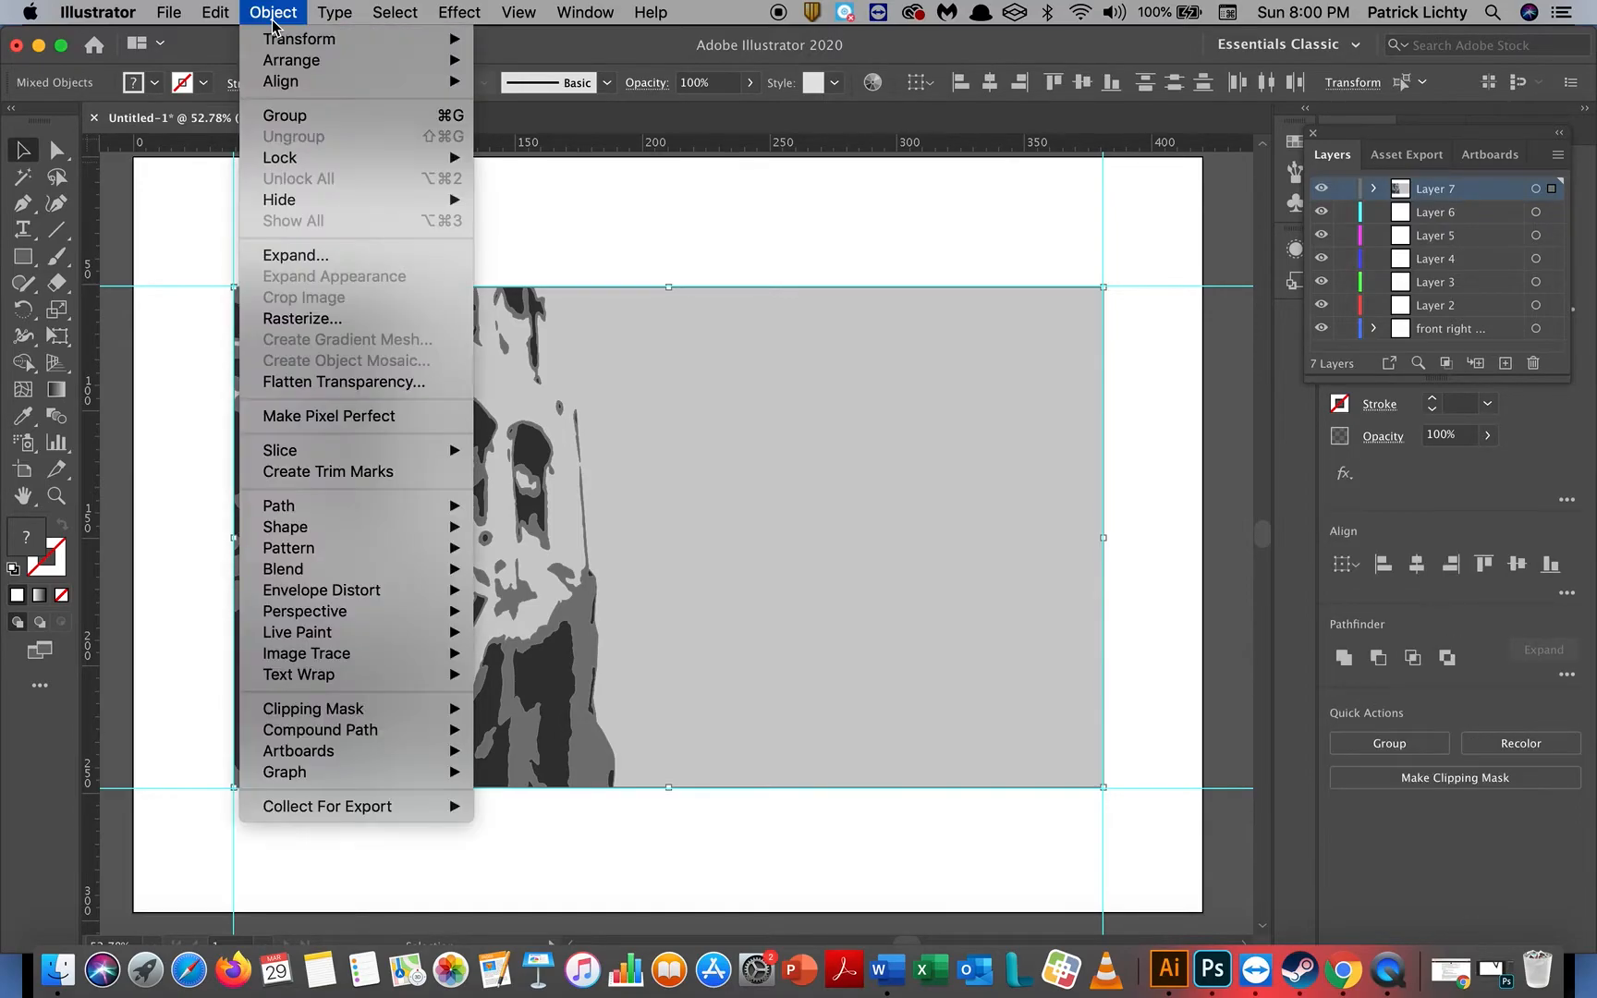
pyautogui.click(316, 263)
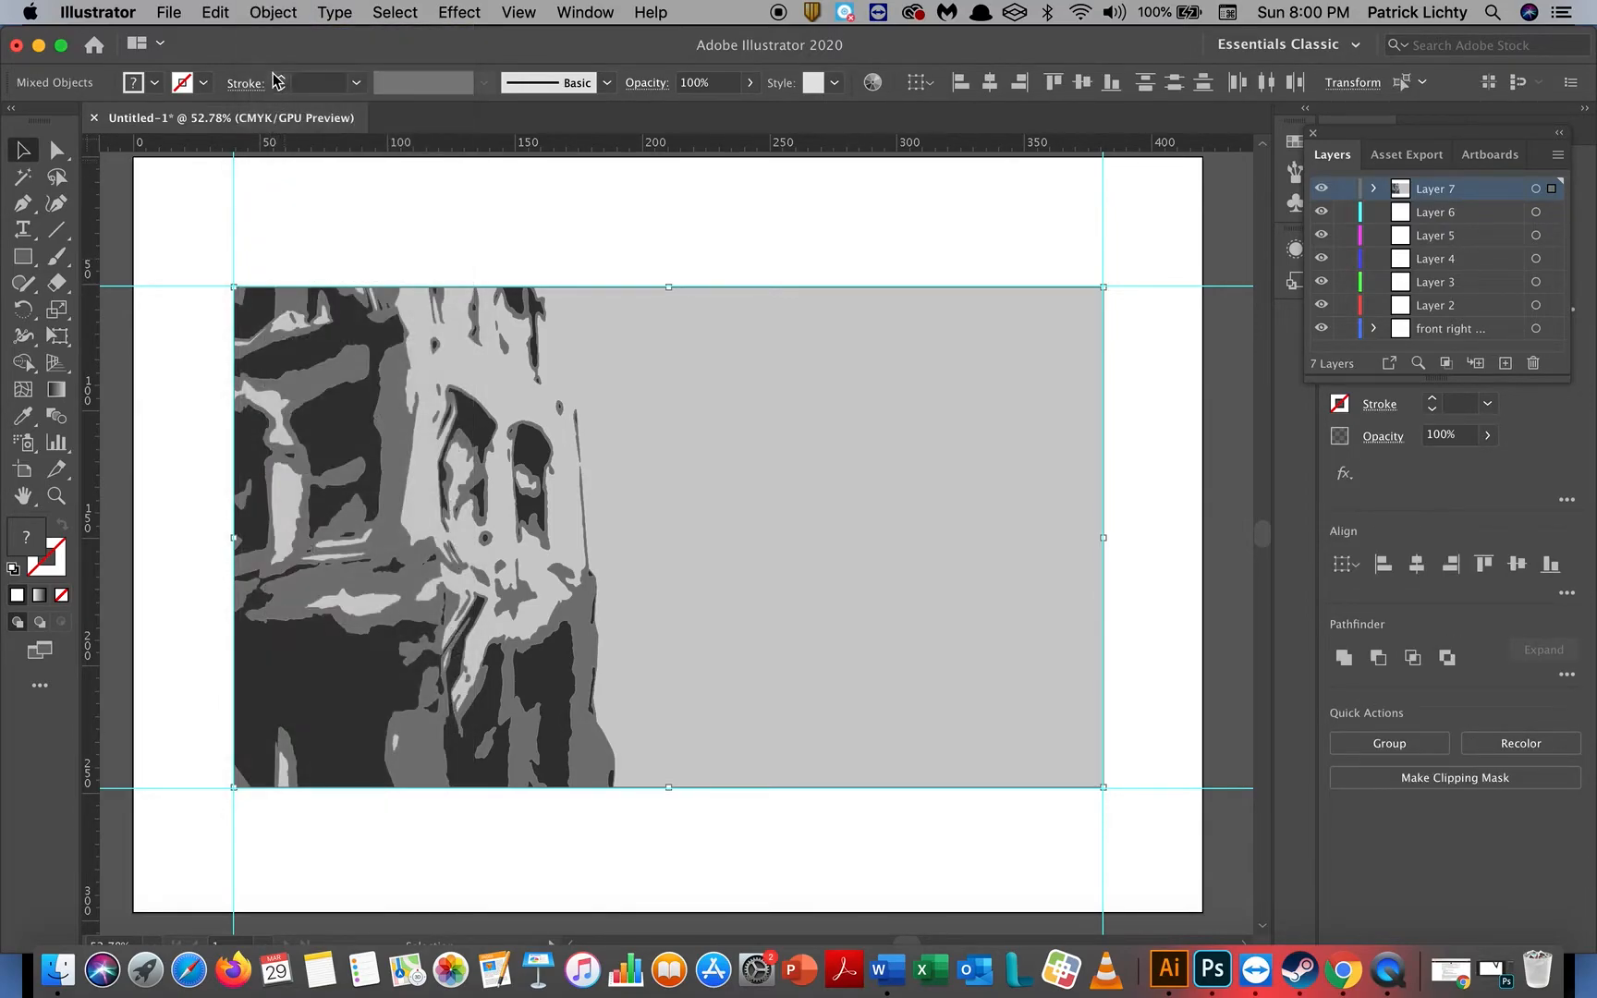
pyautogui.click(275, 12)
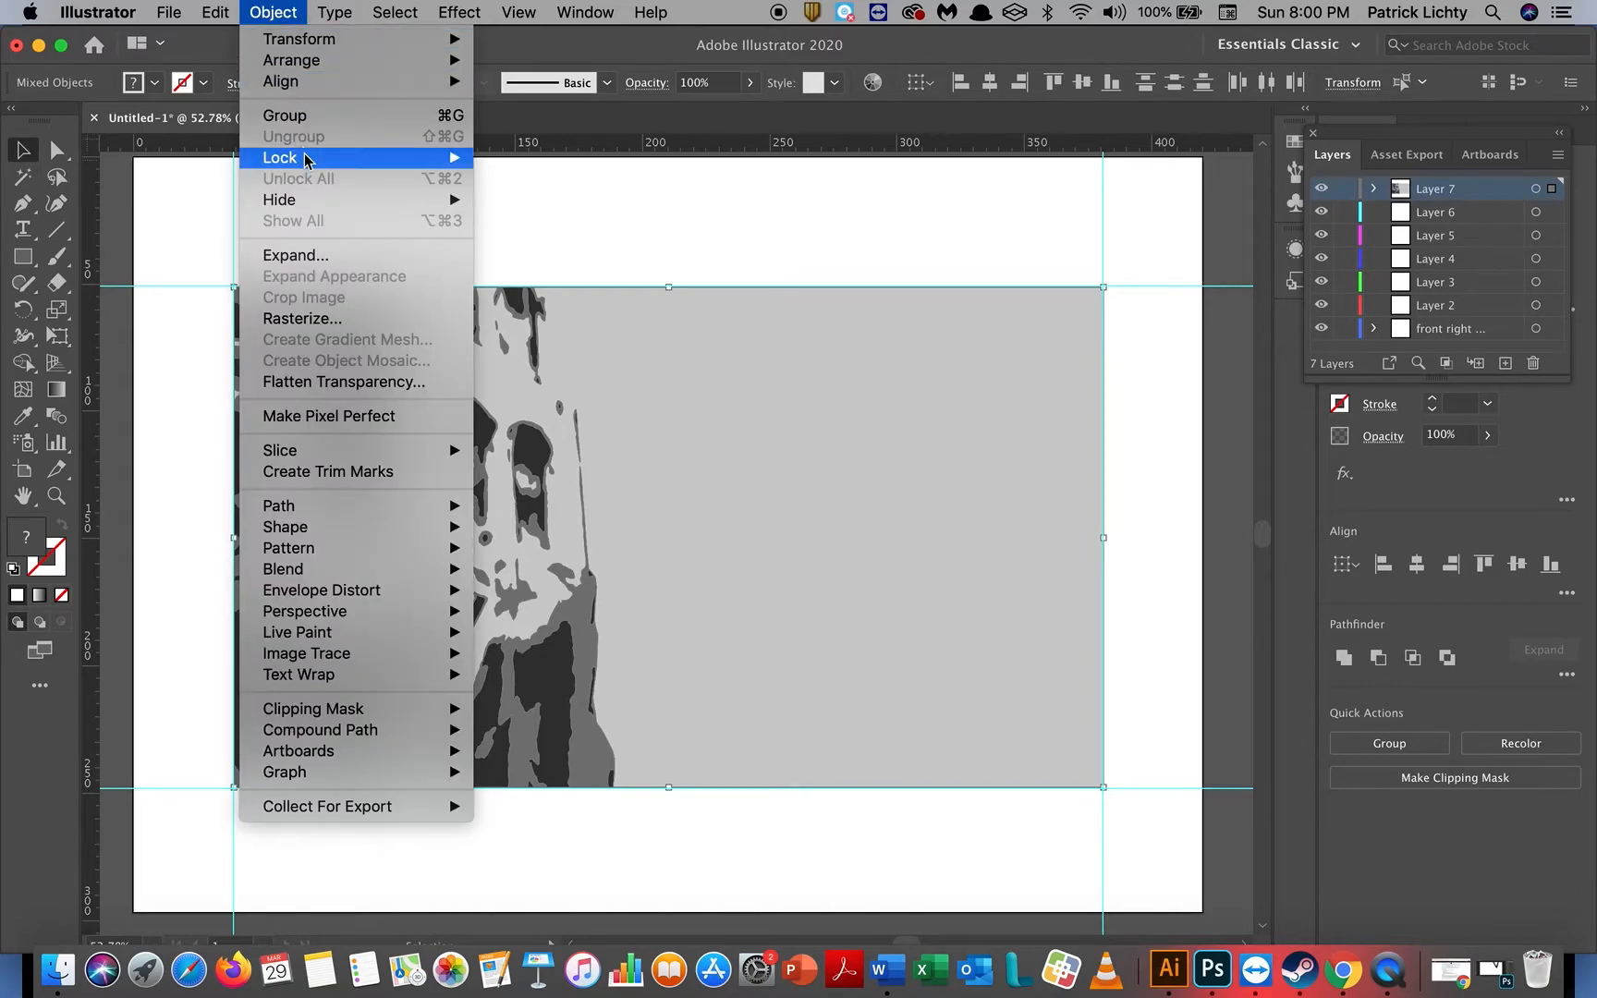
pyautogui.click(333, 255)
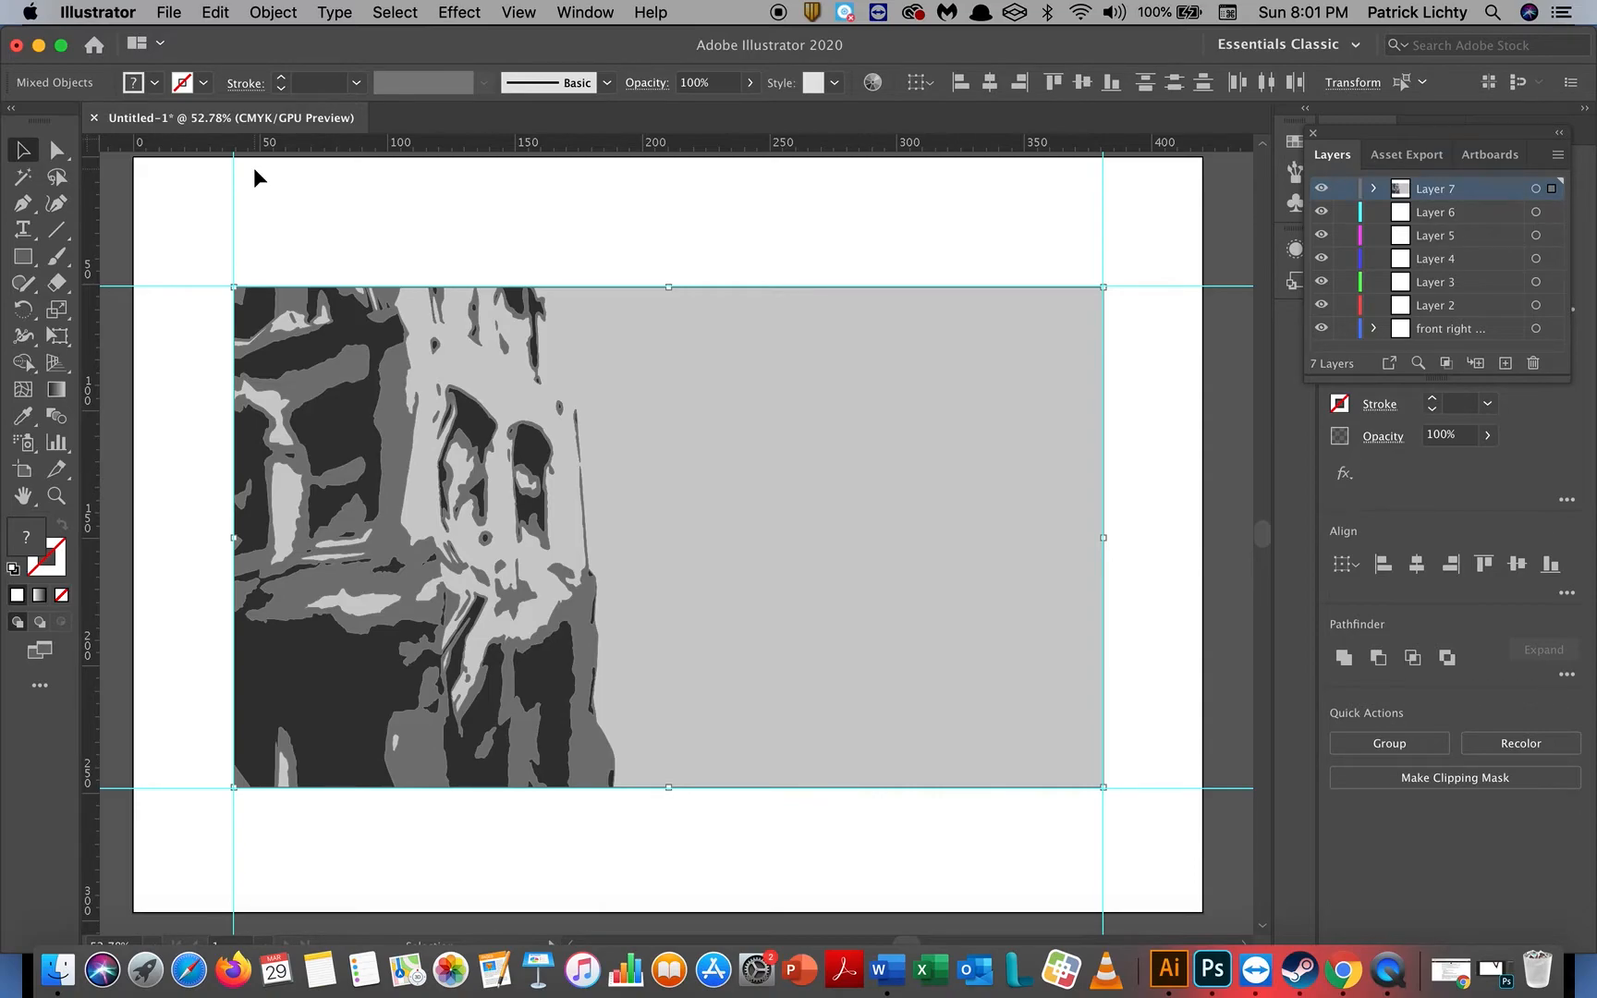
# Step: Give the traced shapes a black 1 pt stroke and no fill, and deselect them
pyautogui.click(203, 83)
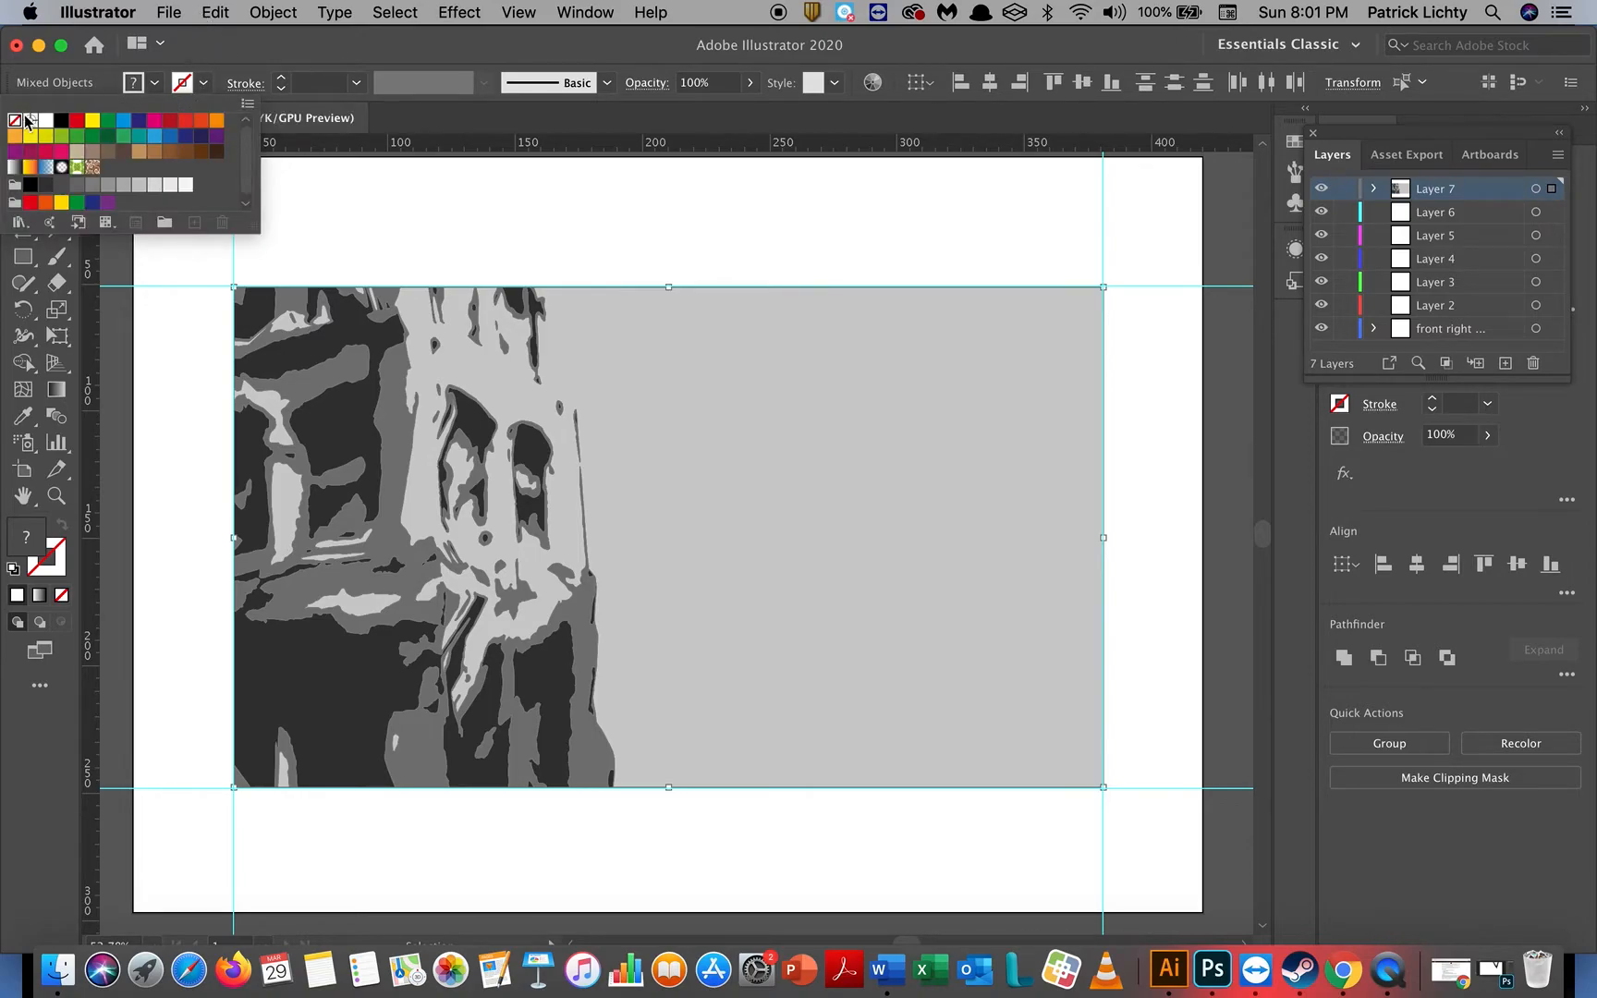
pyautogui.click(59, 120)
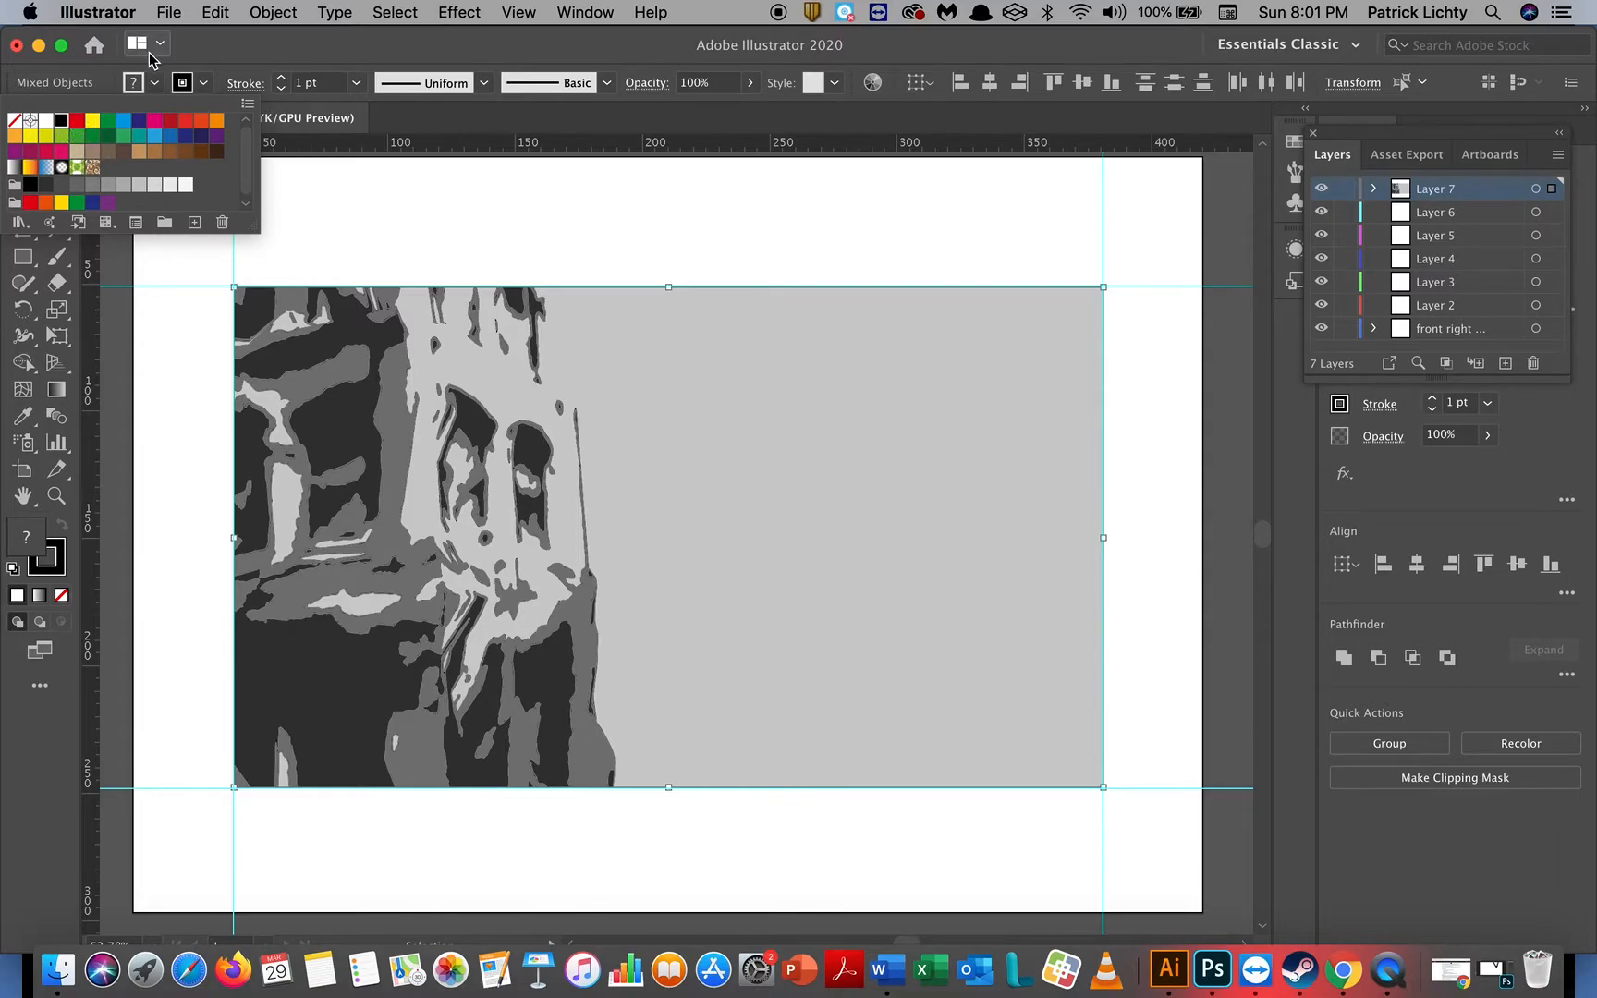
pyautogui.click(154, 84)
pyautogui.click(154, 84)
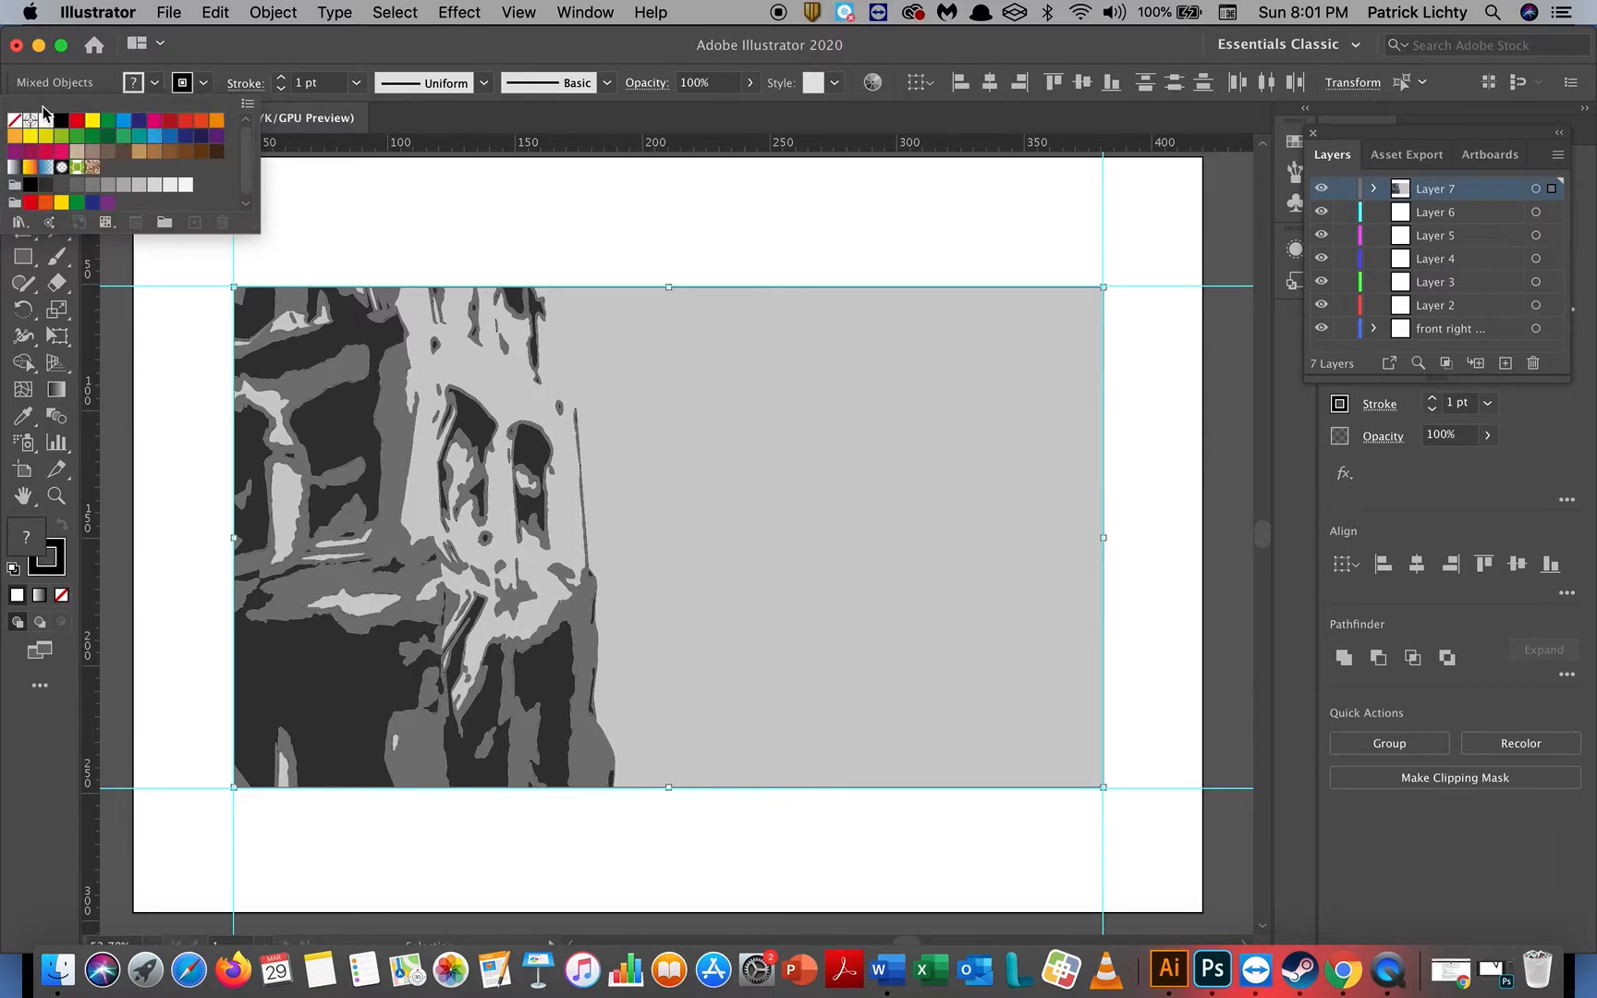
pyautogui.click(14, 121)
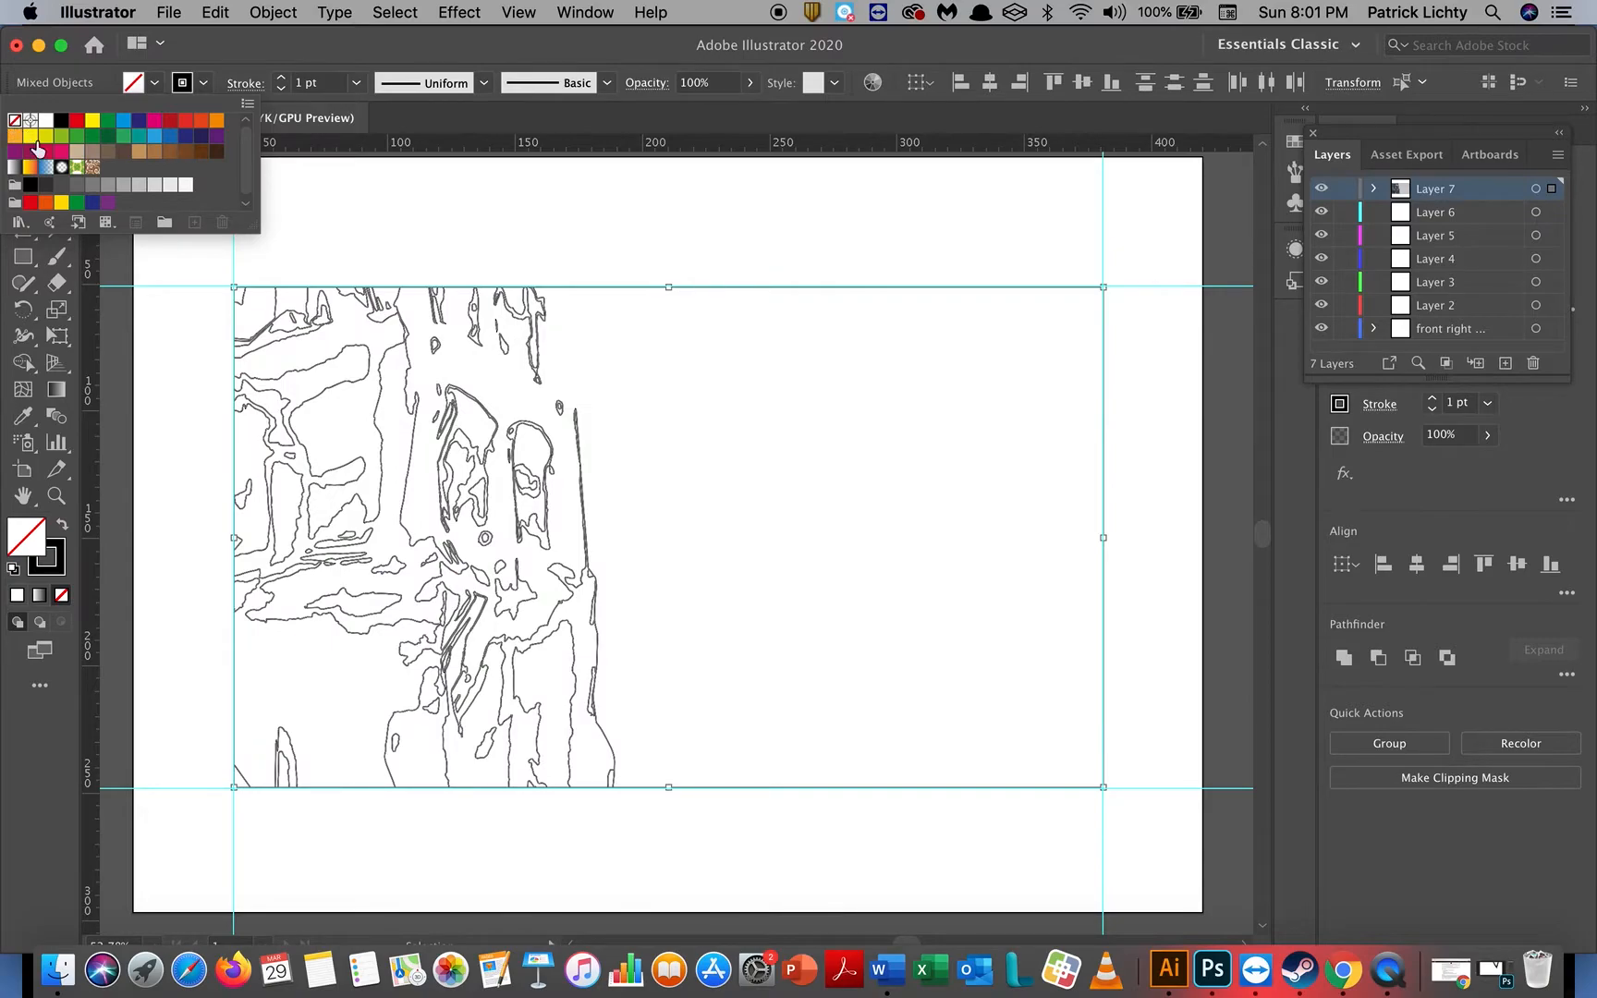
pyautogui.click(658, 219)
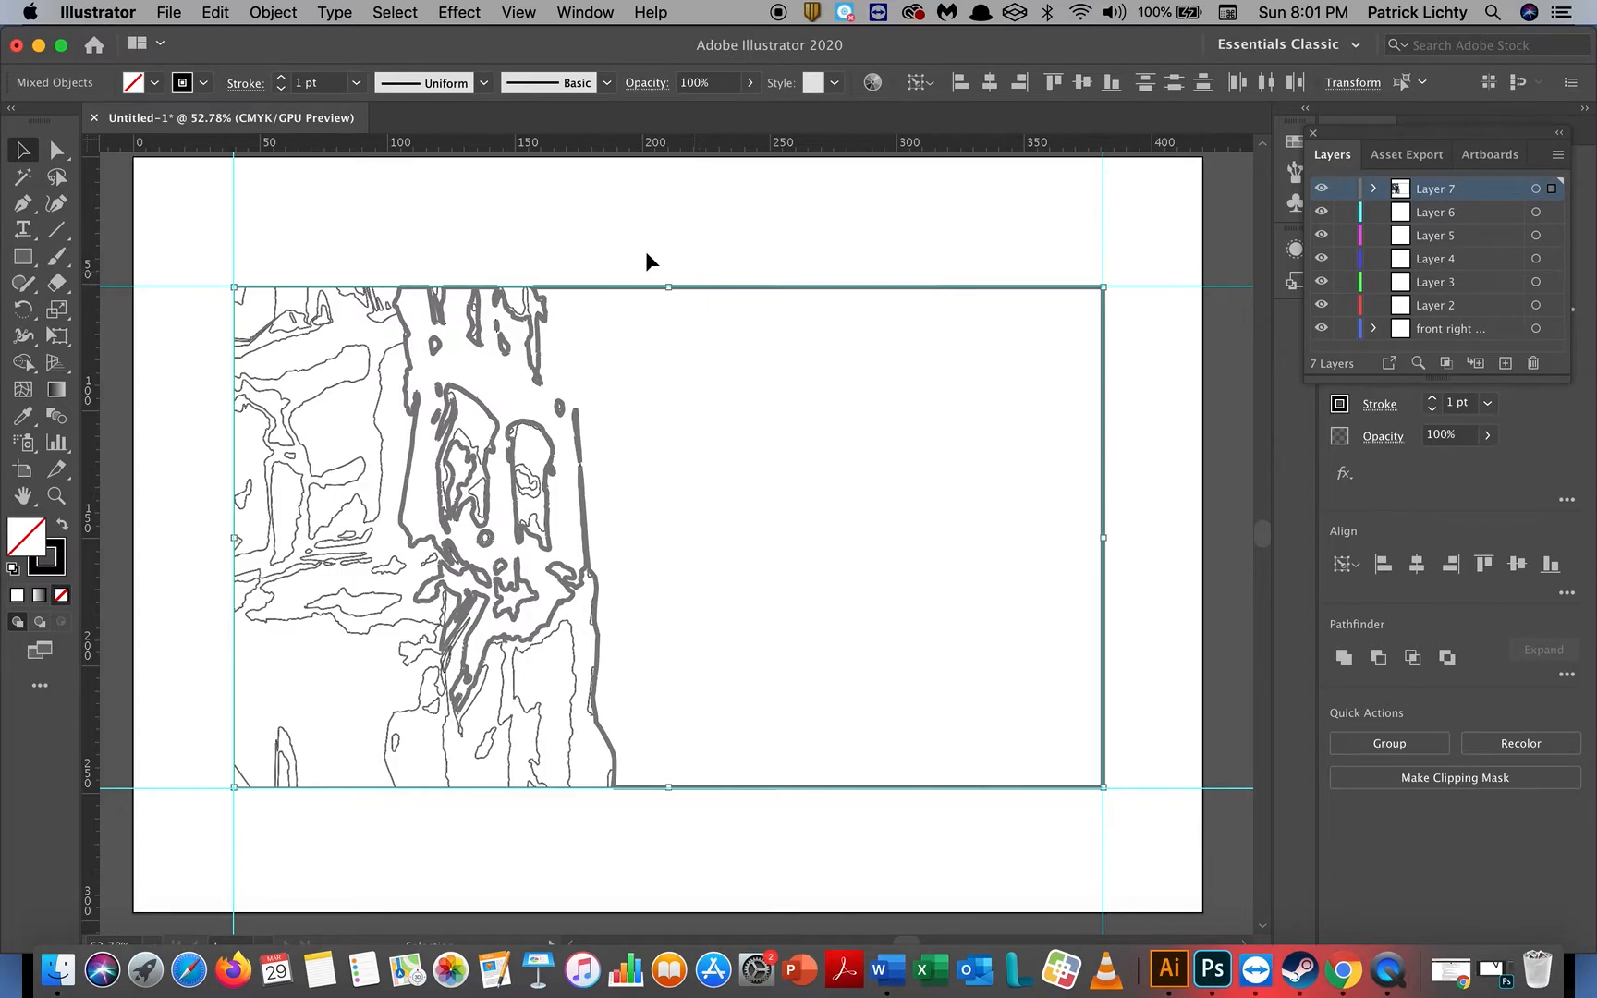
pyautogui.click(614, 253)
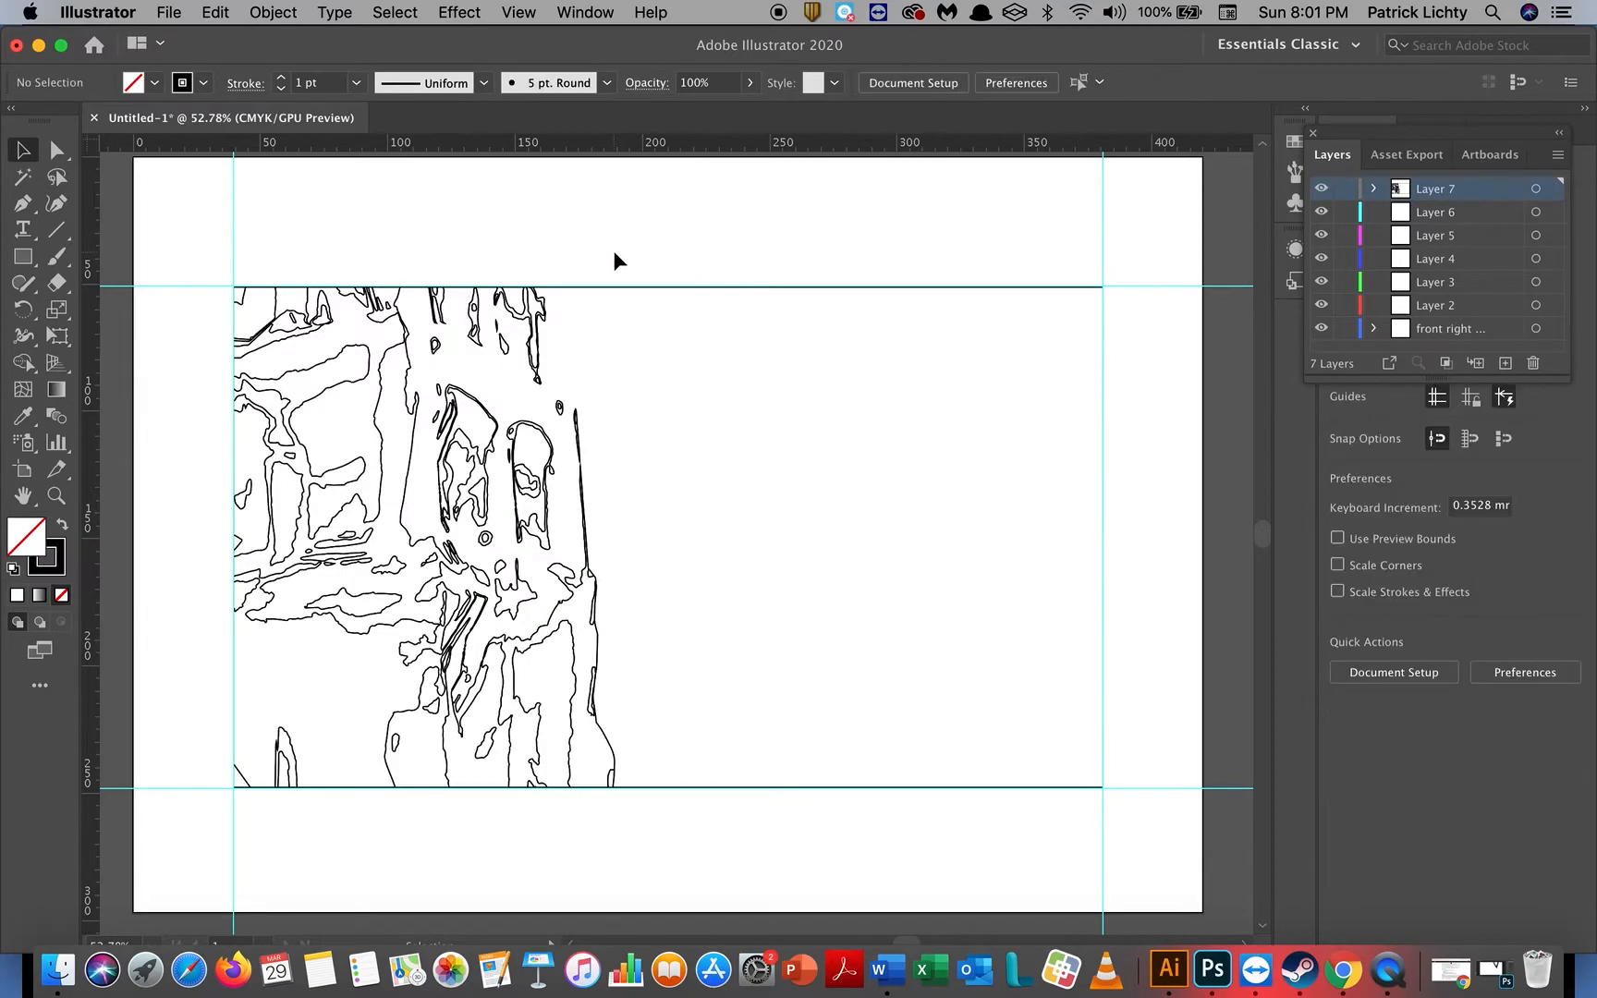
# Step: Select the right end of the traced frame with Direct Selection and delete its border lines around the empty area beside the building
pyautogui.click(594, 286)
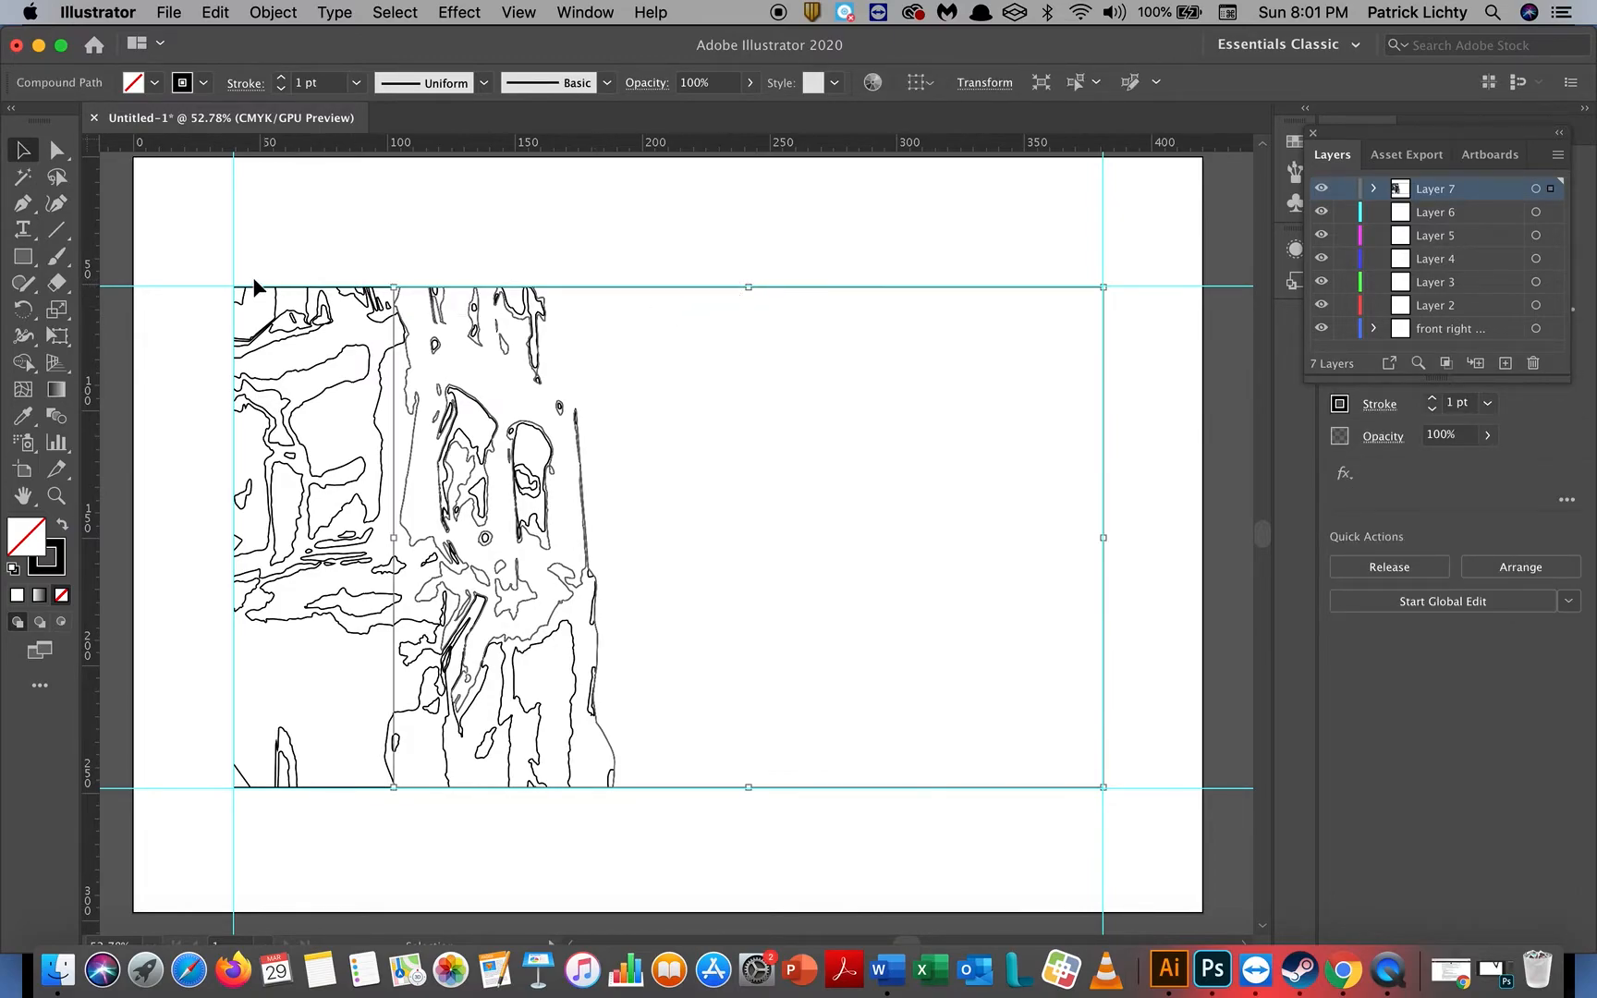
pyautogui.click(56, 151)
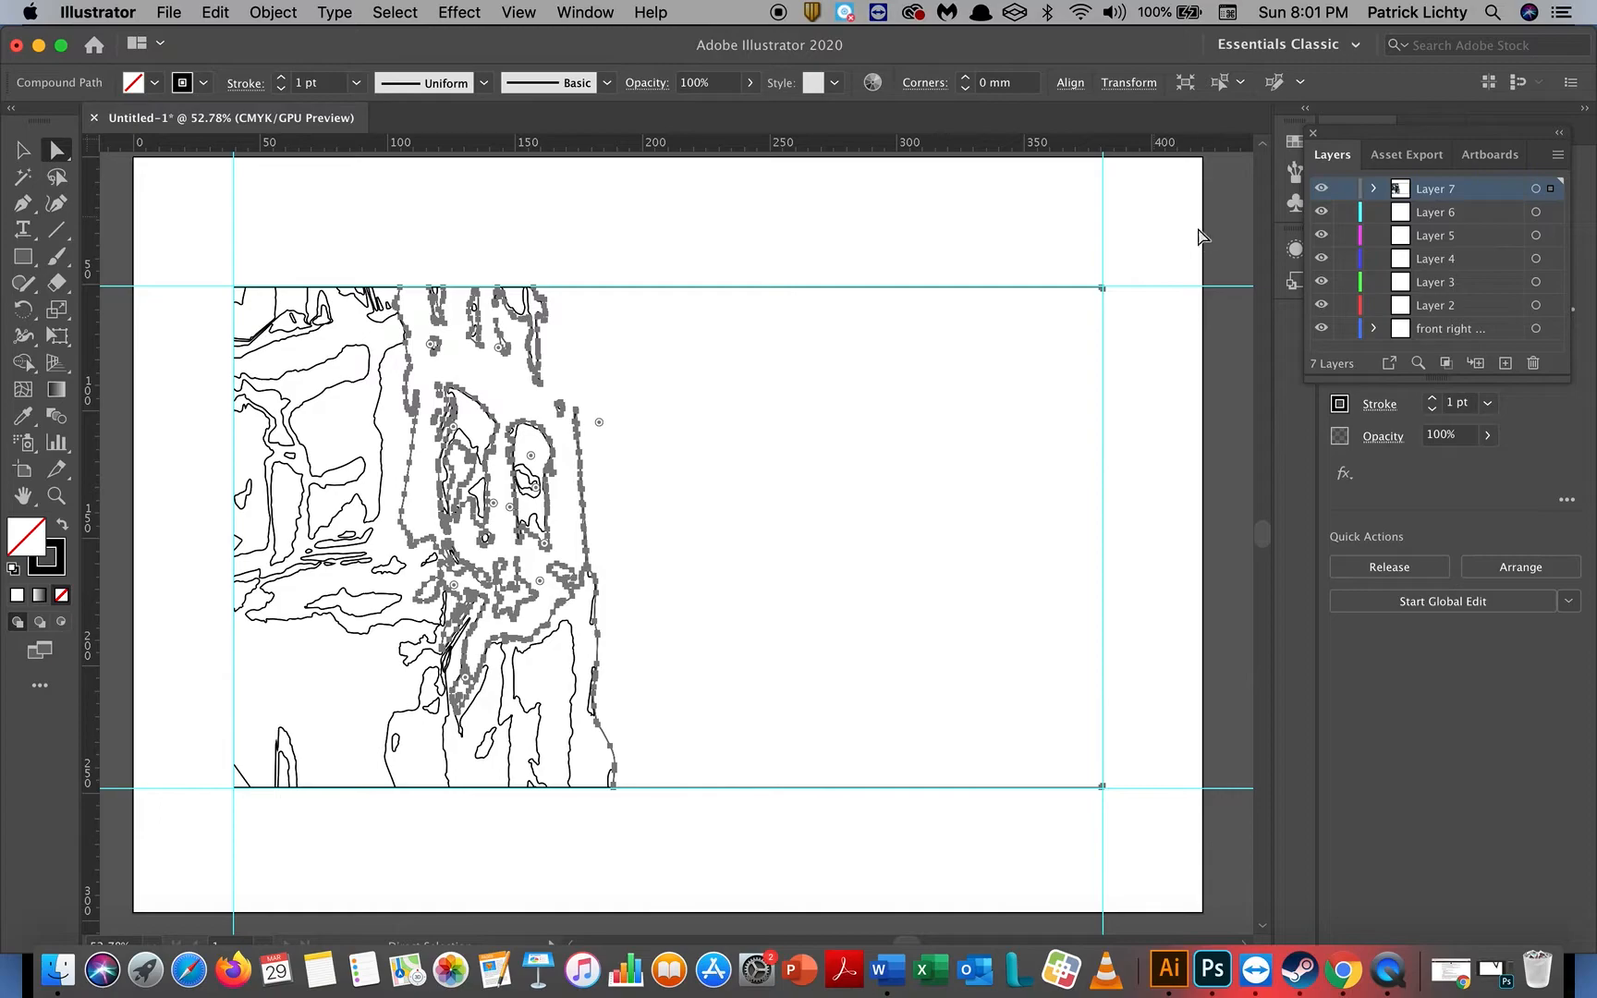
pyautogui.moveTo(1155, 236); pyautogui.dragTo(1067, 864)
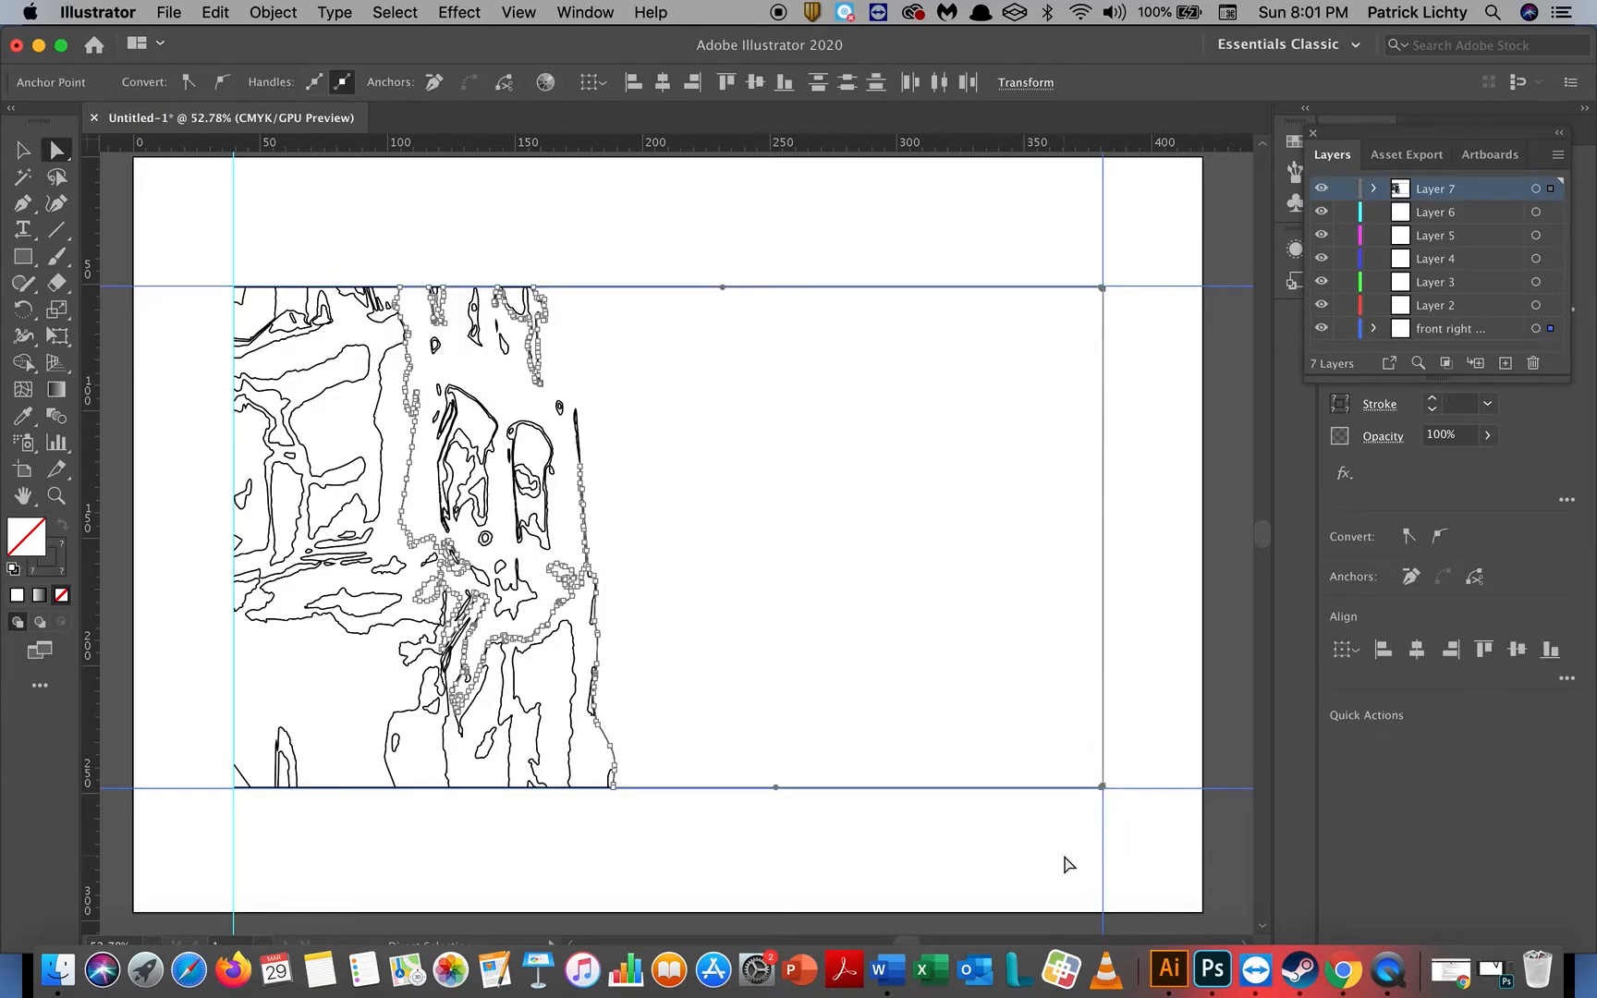
pyautogui.press('Delete')
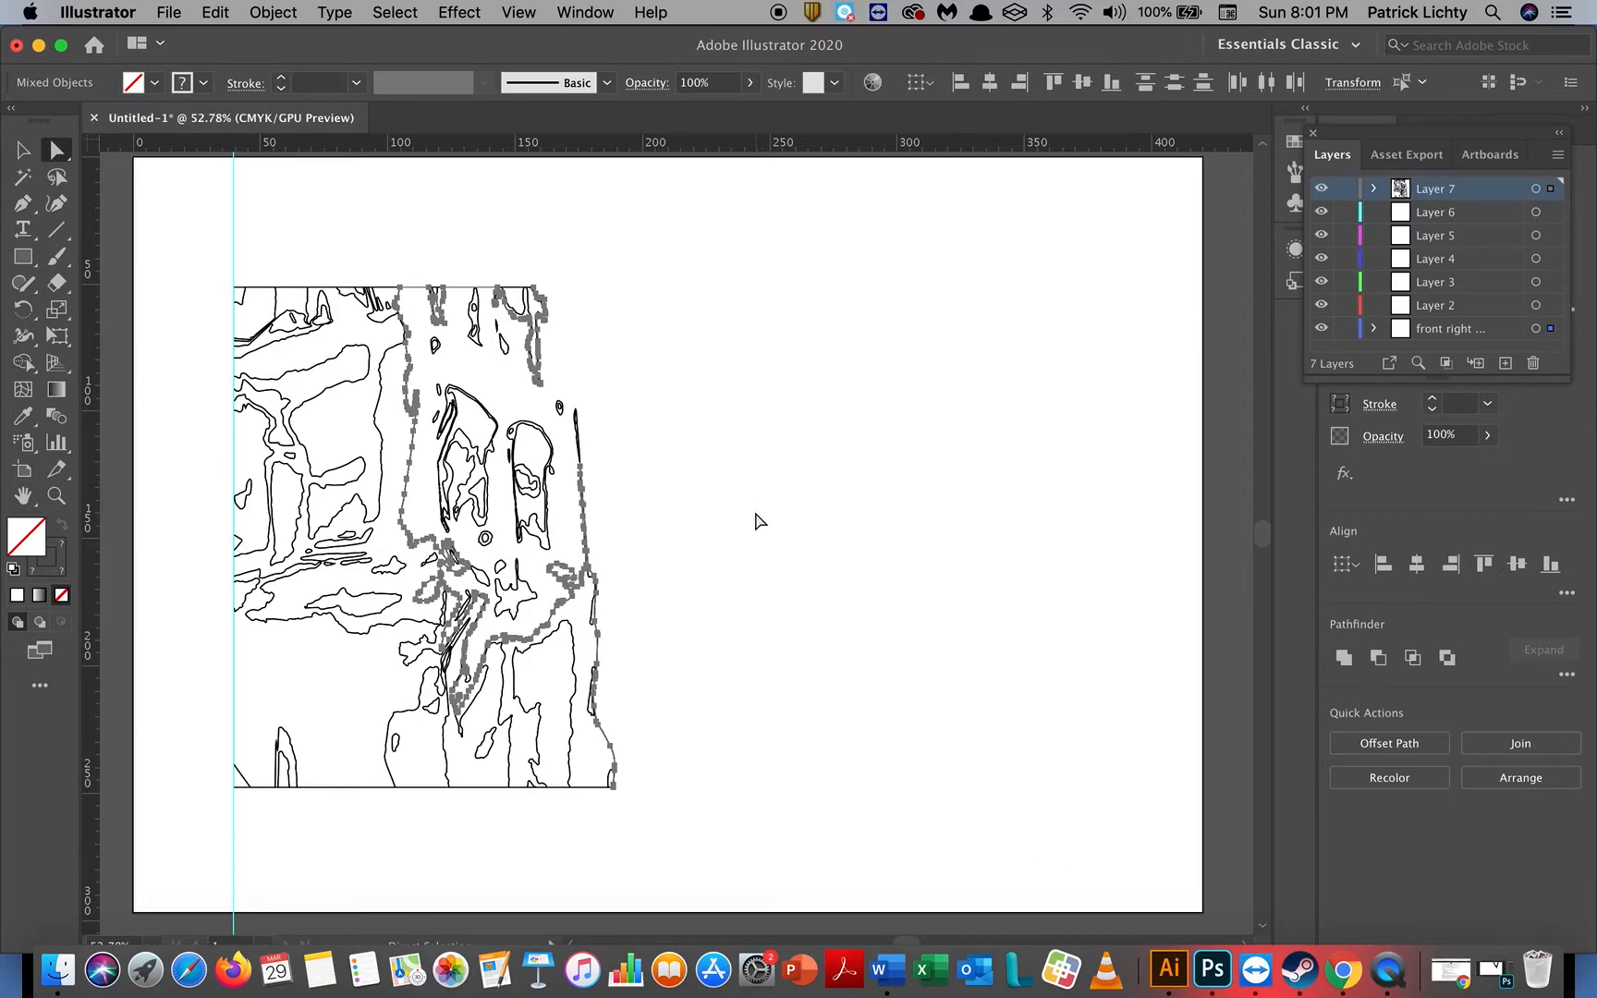
# Step: Deselect the traced artwork and rename Layer 7 as "Front Right Building"
pyautogui.click(758, 522)
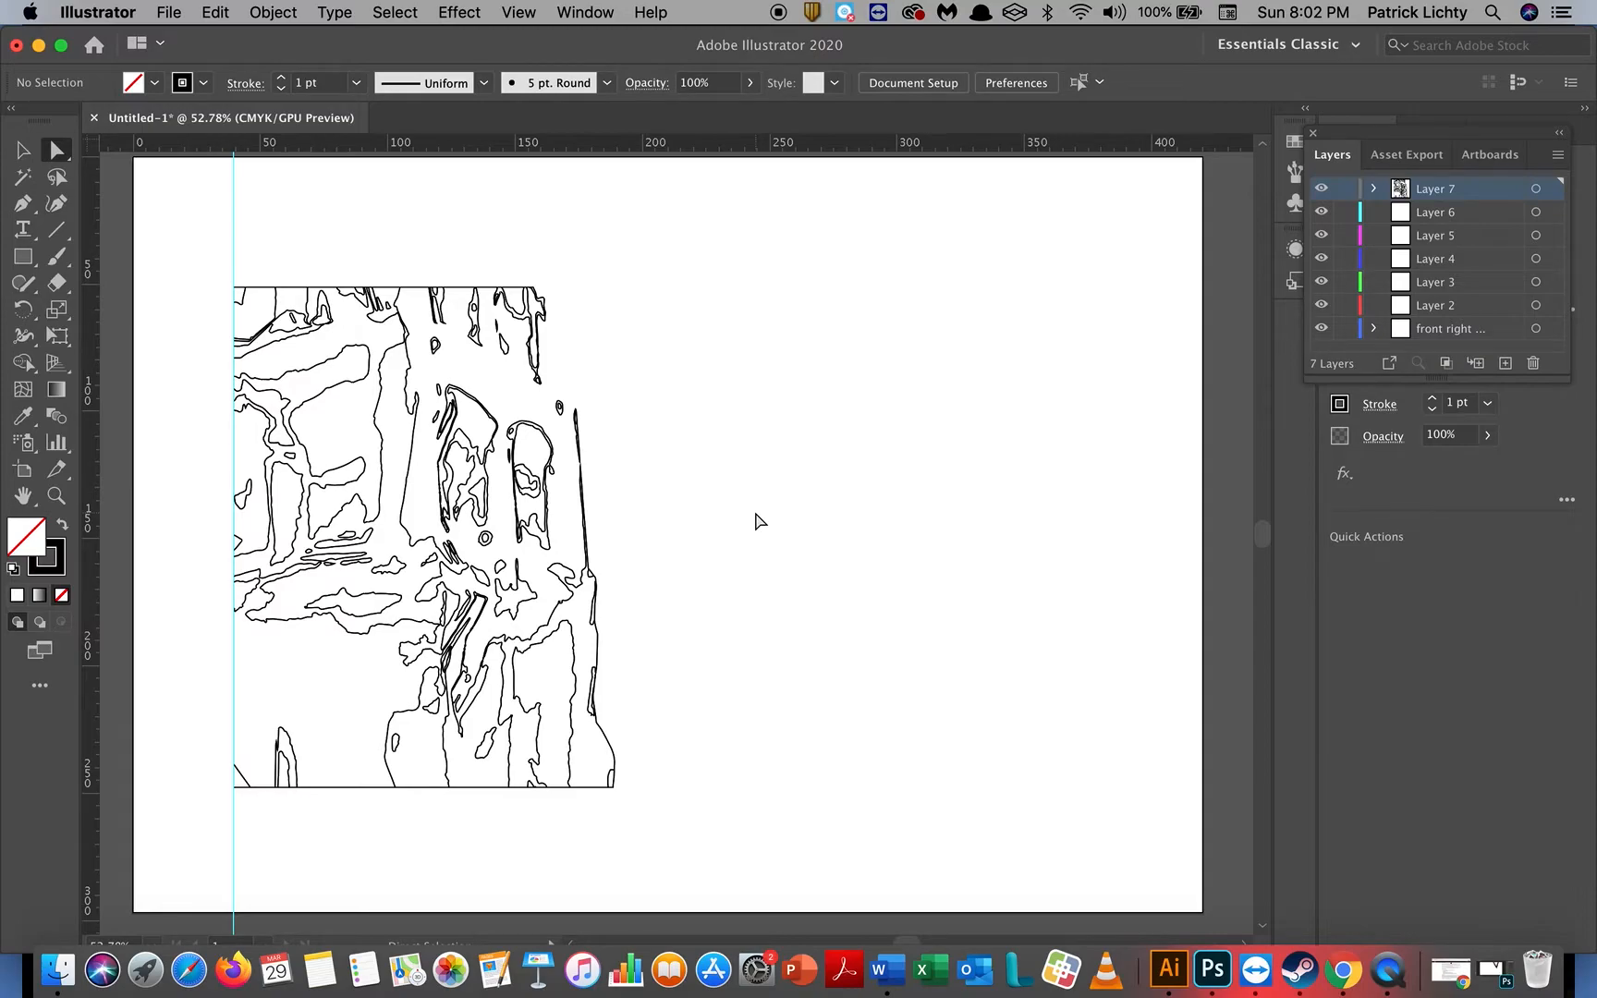
pyautogui.doubleClick(1437, 189)
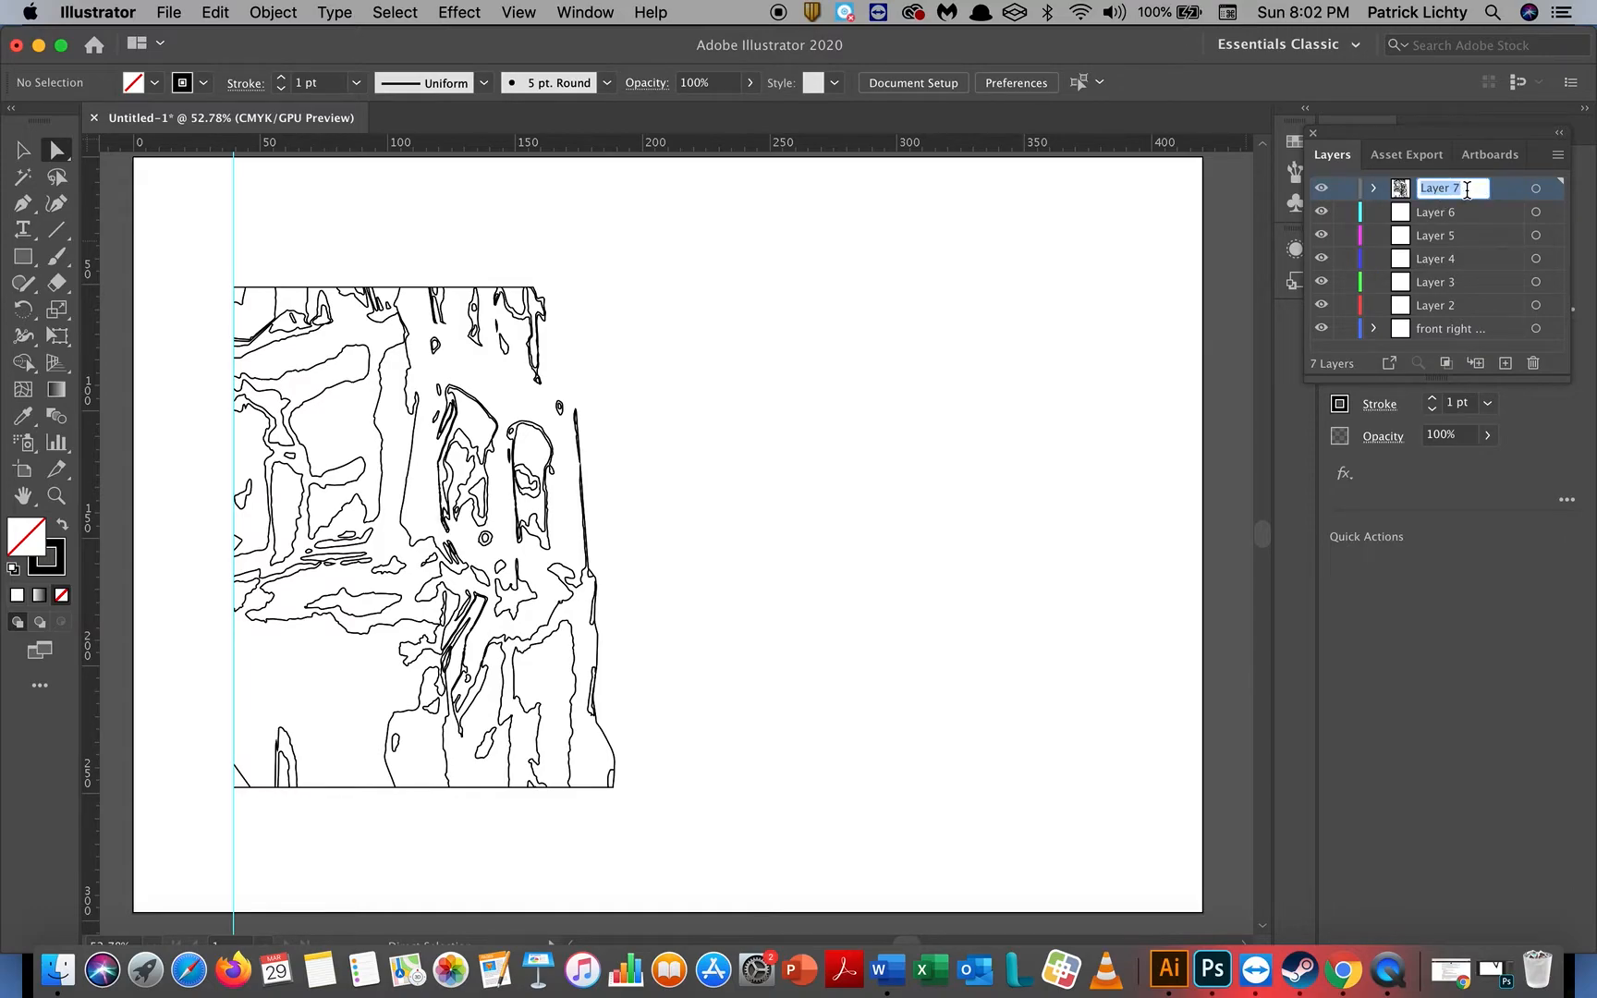
pyautogui.write('Front Ri')
pyautogui.write('ght Buil')
pyautogui.write('ding')
pyautogui.press('Return')
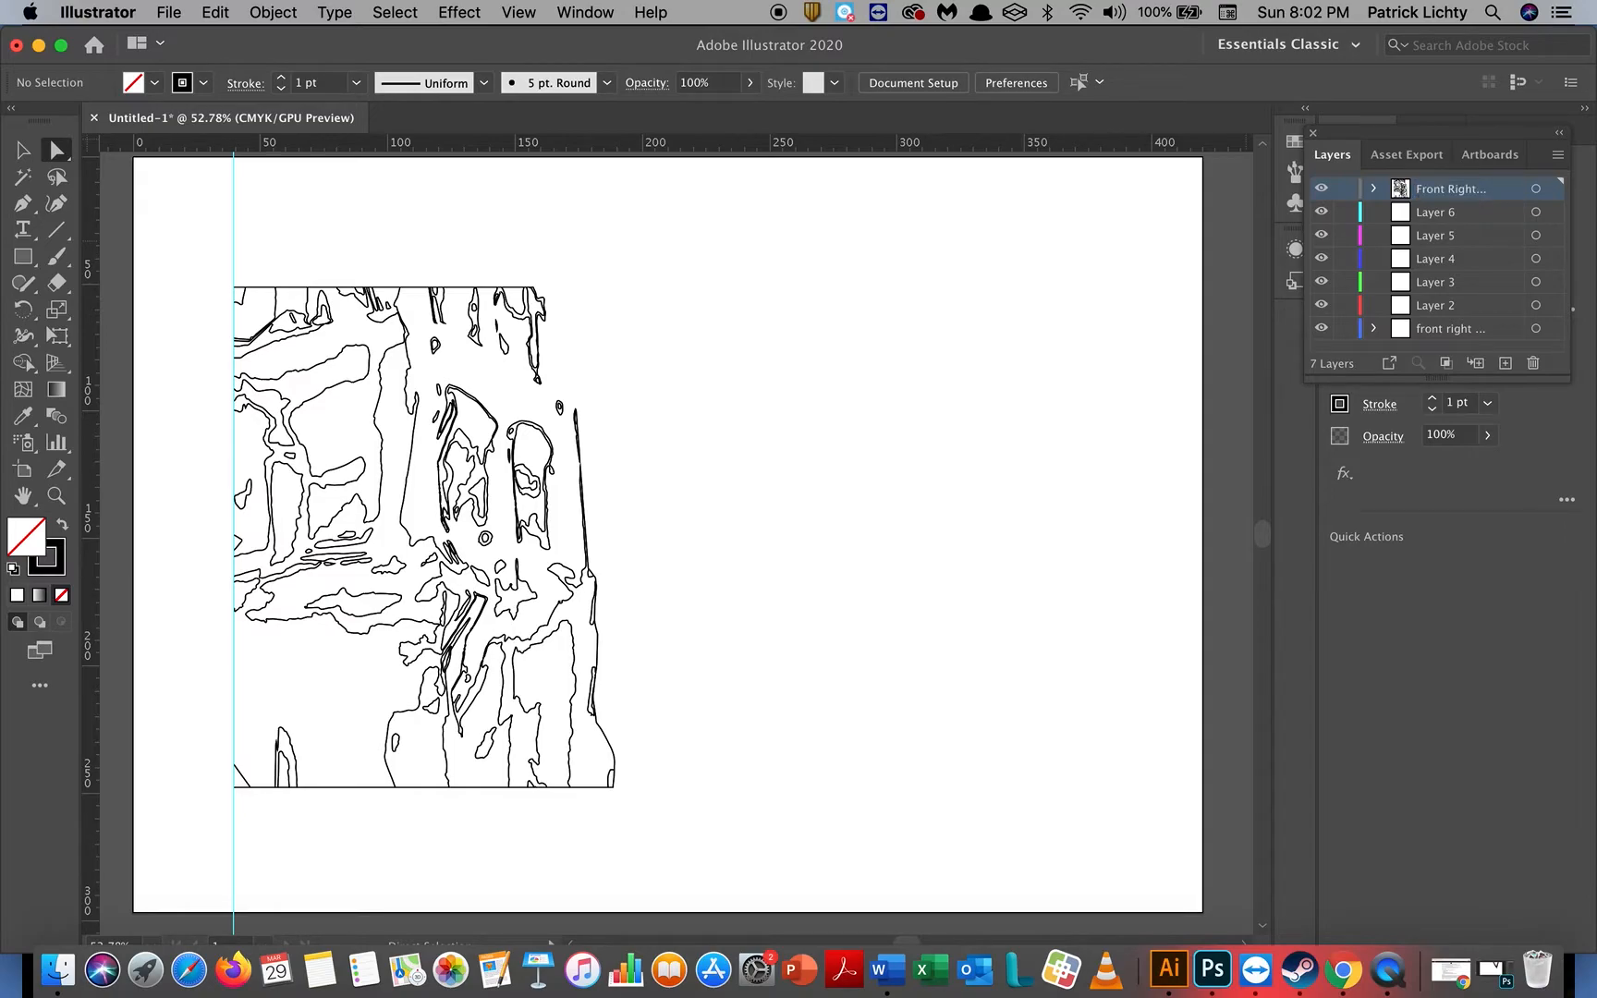
# Step: Rename the bottommost layer, called front right building, as "Layer 1"
pyautogui.doubleClick(1456, 328)
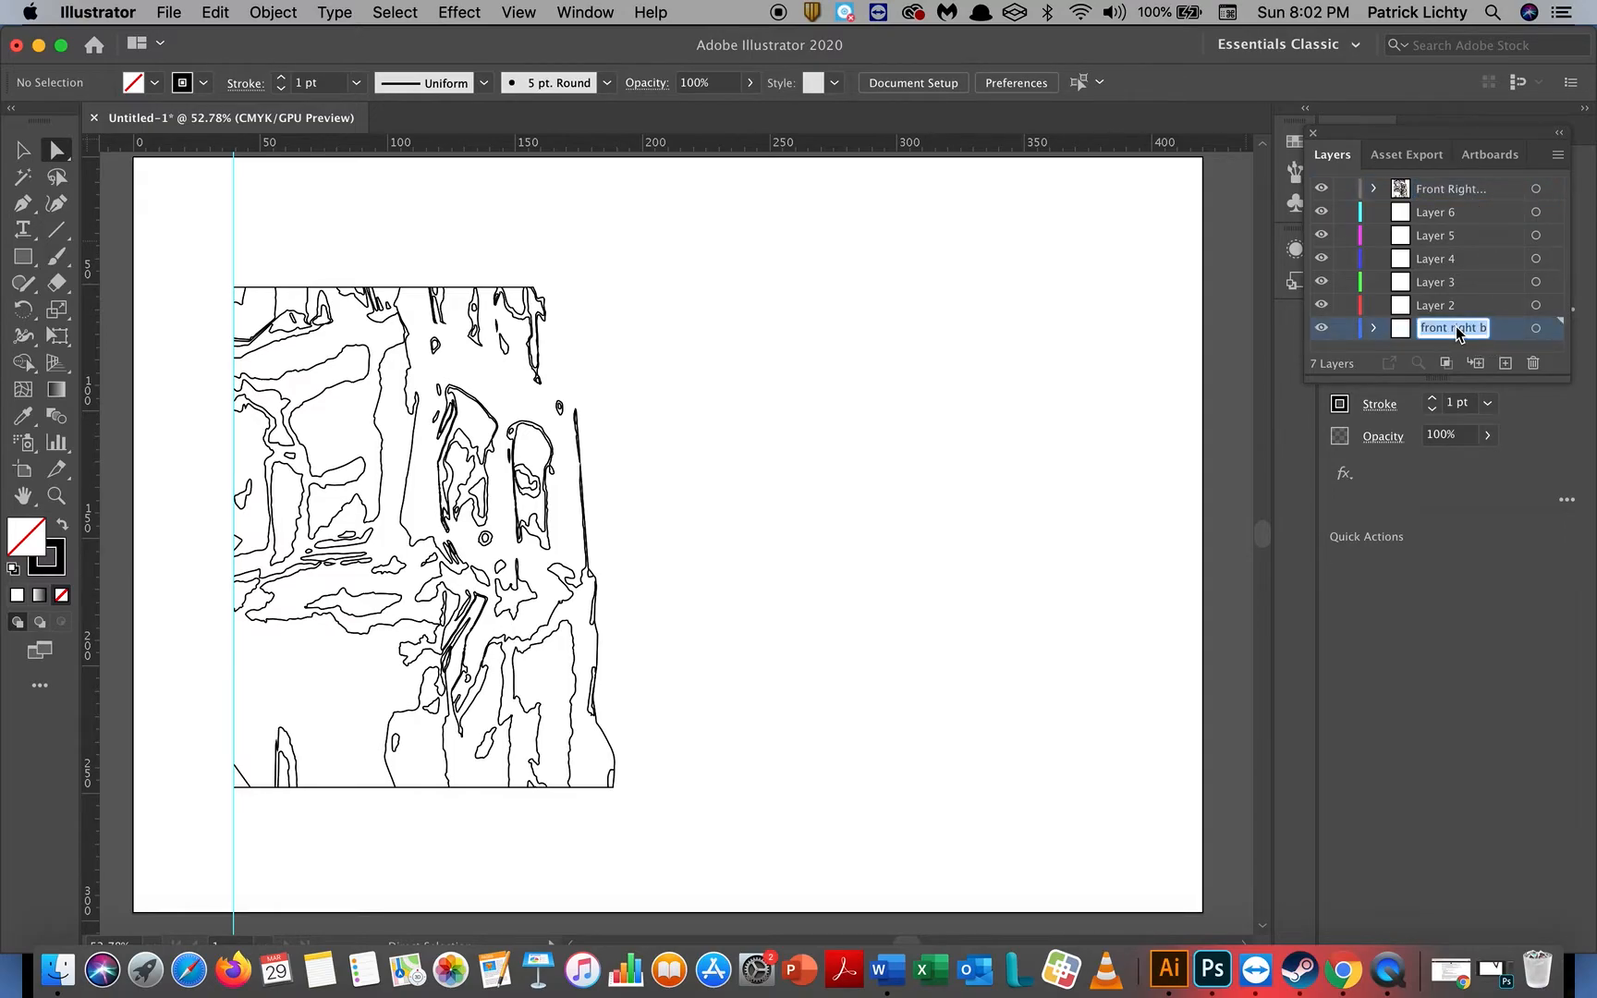
pyautogui.write('Layer 1')
pyautogui.press('Return')
# Step: Make Layer 6 active and load Left red Building.jpg from the google earth street folder for placing
pyautogui.click(1433, 212)
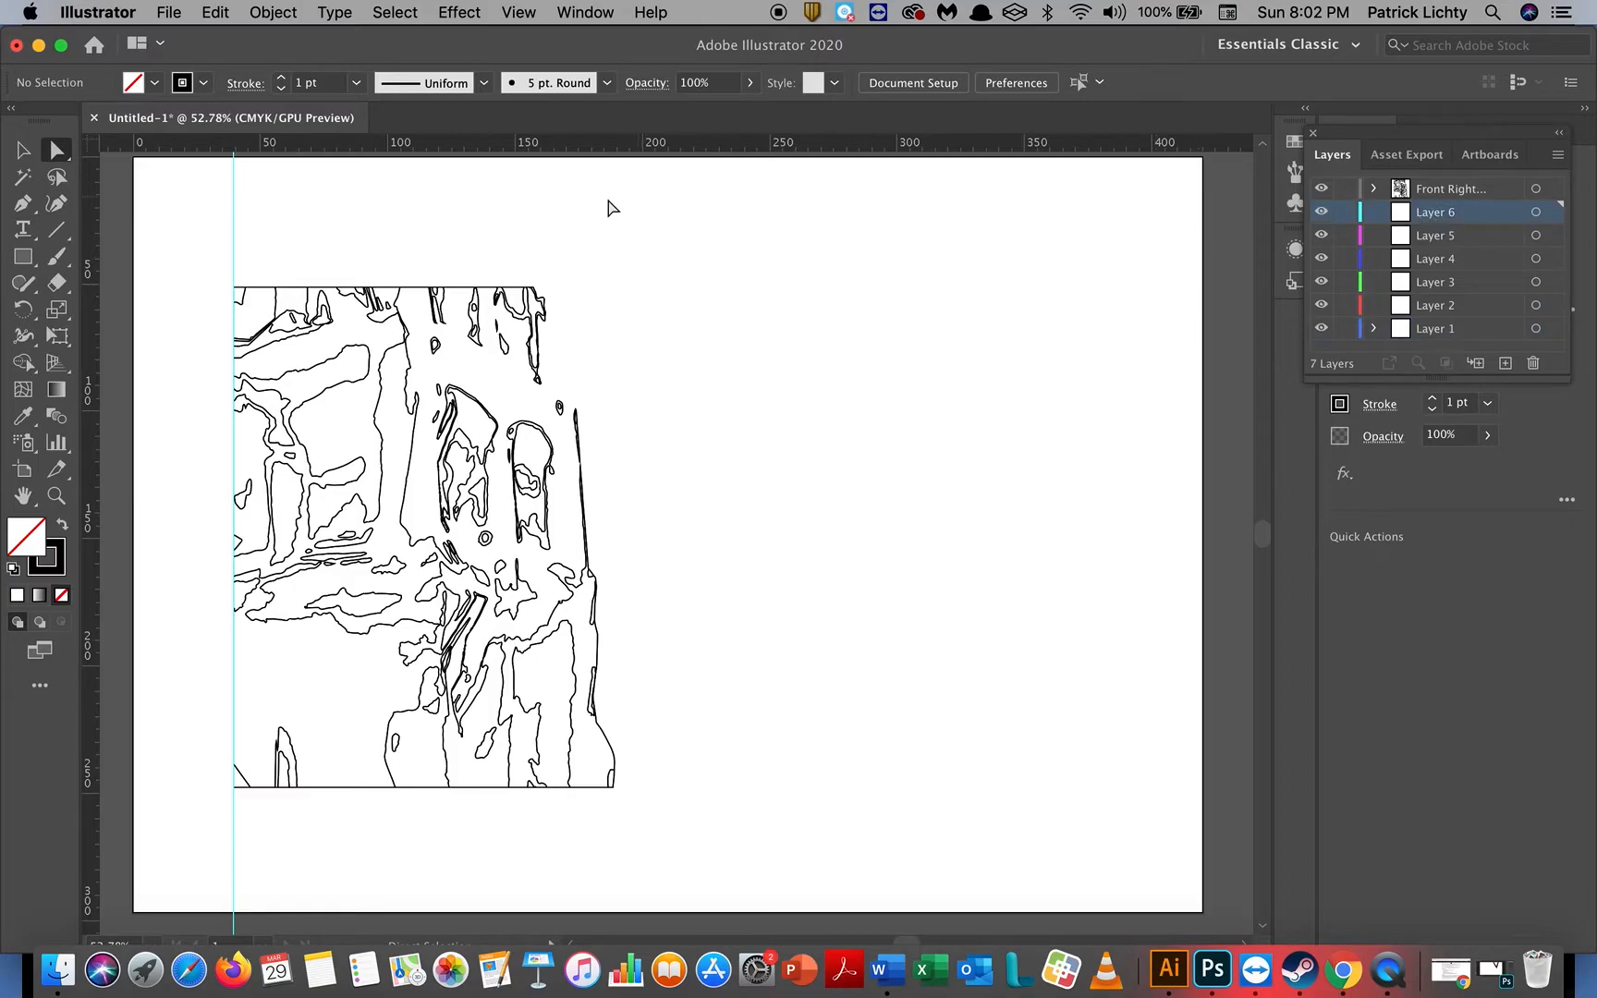
pyautogui.click(171, 12)
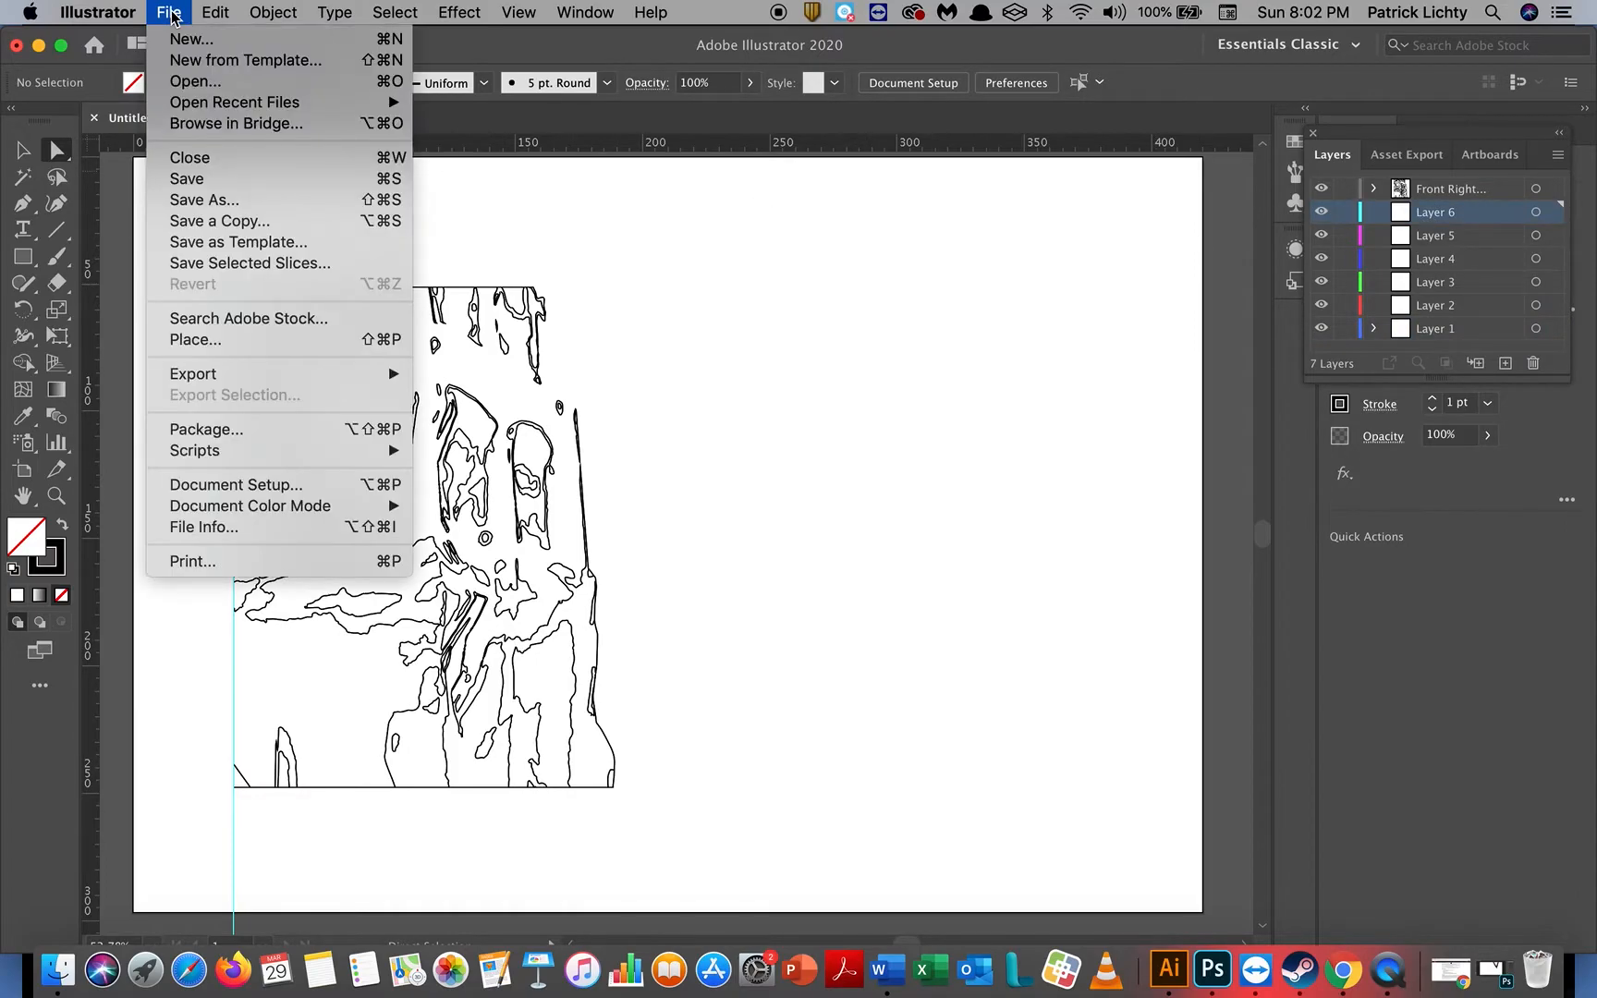
pyautogui.click(195, 339)
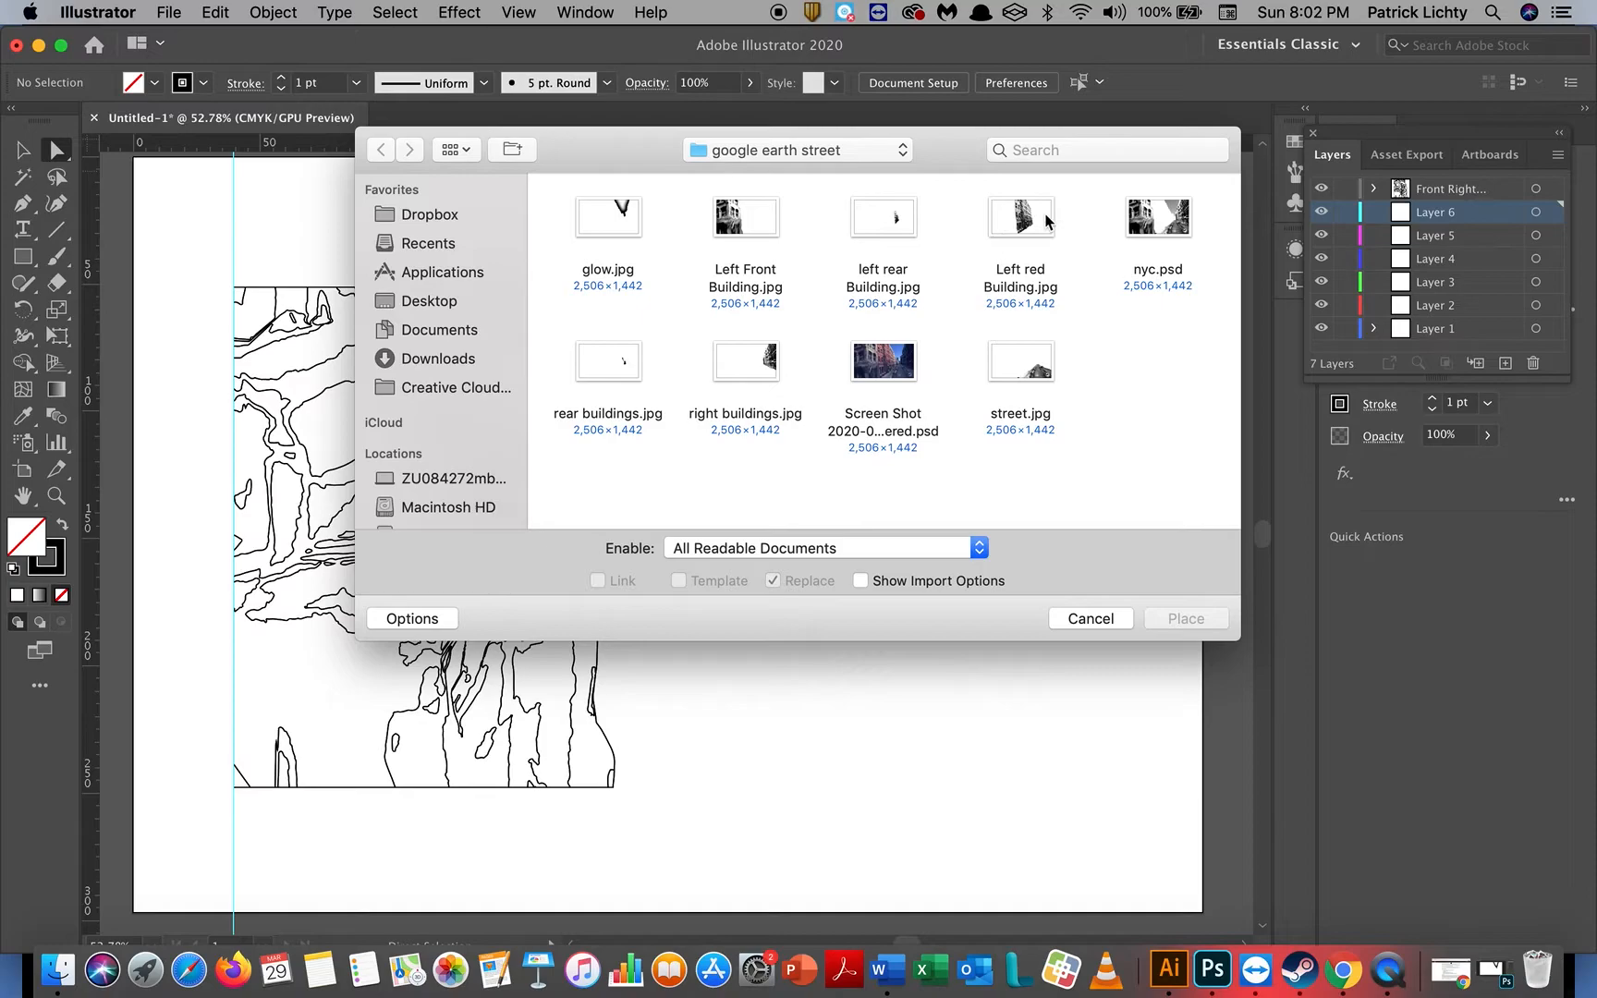
pyautogui.click(1033, 225)
pyautogui.doubleClick(1034, 225)
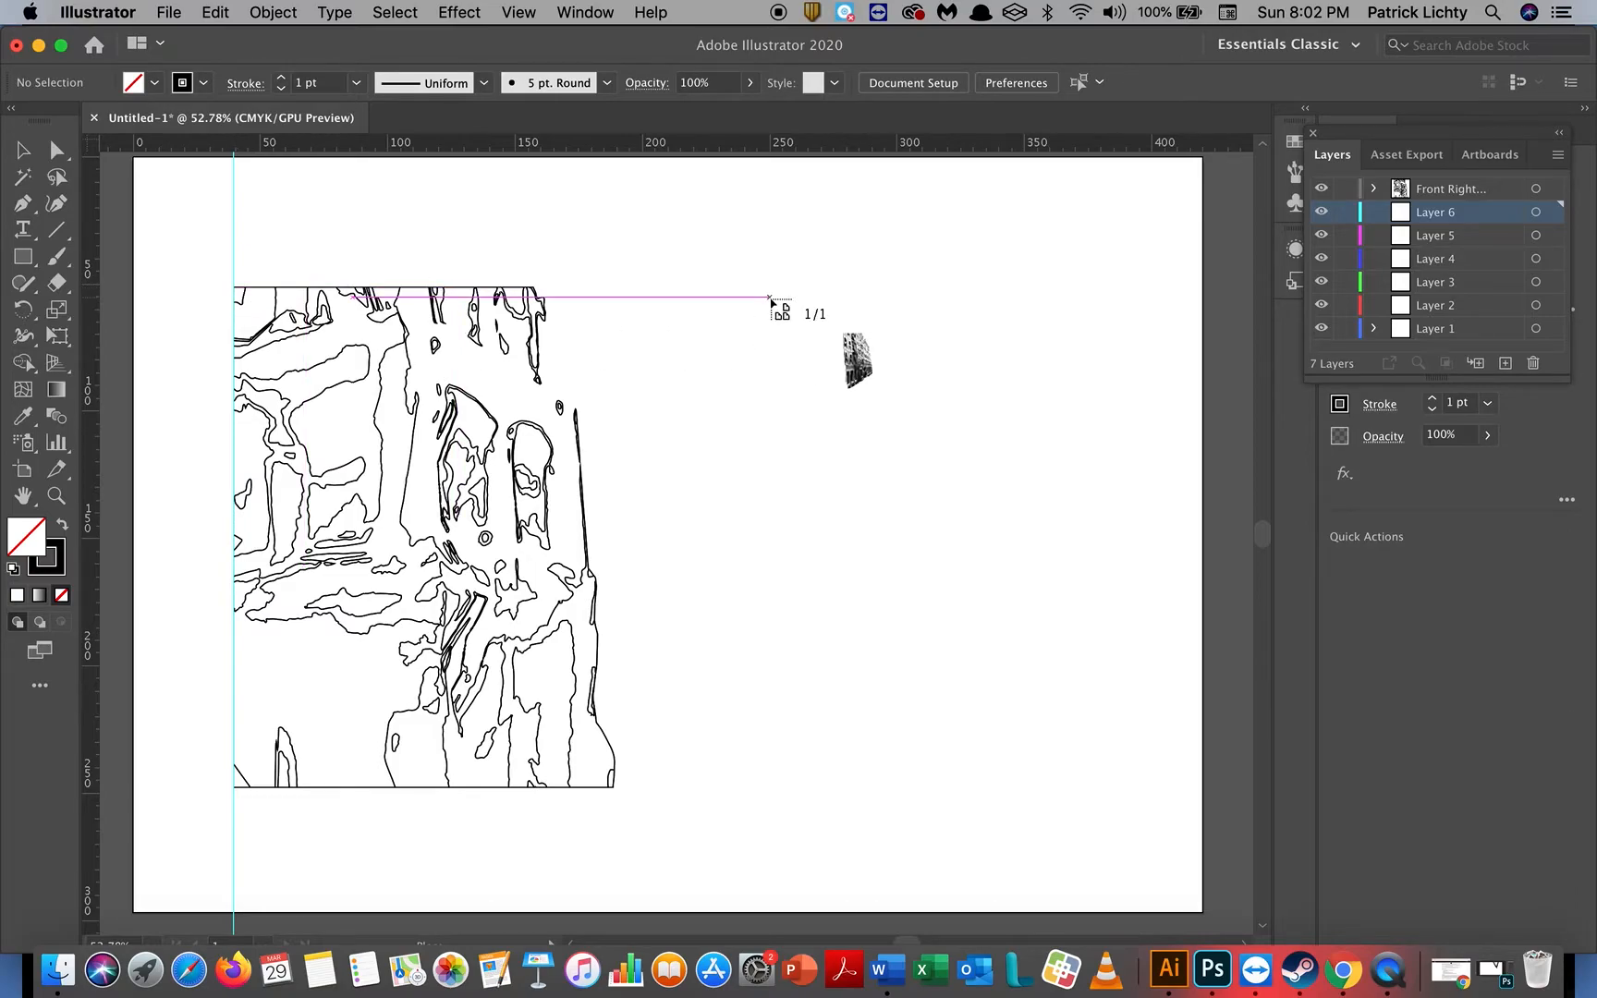
# Step: Rename Layer 6 as "Front Red Building"
pyautogui.doubleClick(1444, 219)
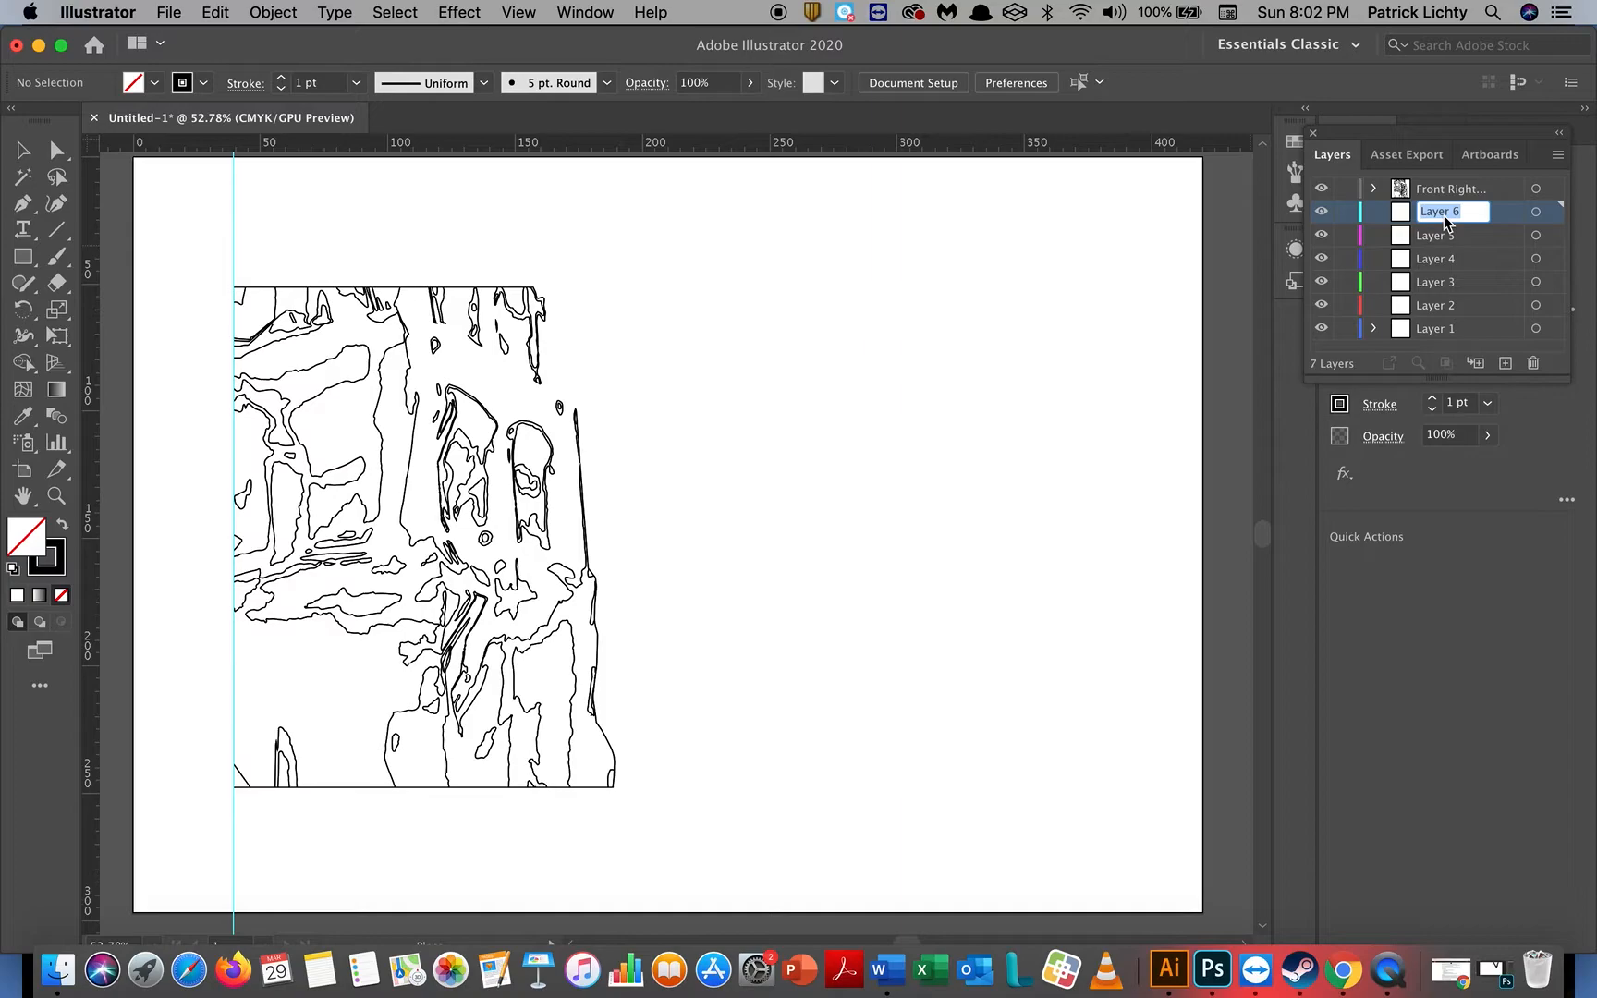
pyautogui.write('Front R')
pyautogui.write('ed Build')
pyautogui.write('ing')
pyautogui.press('Return')
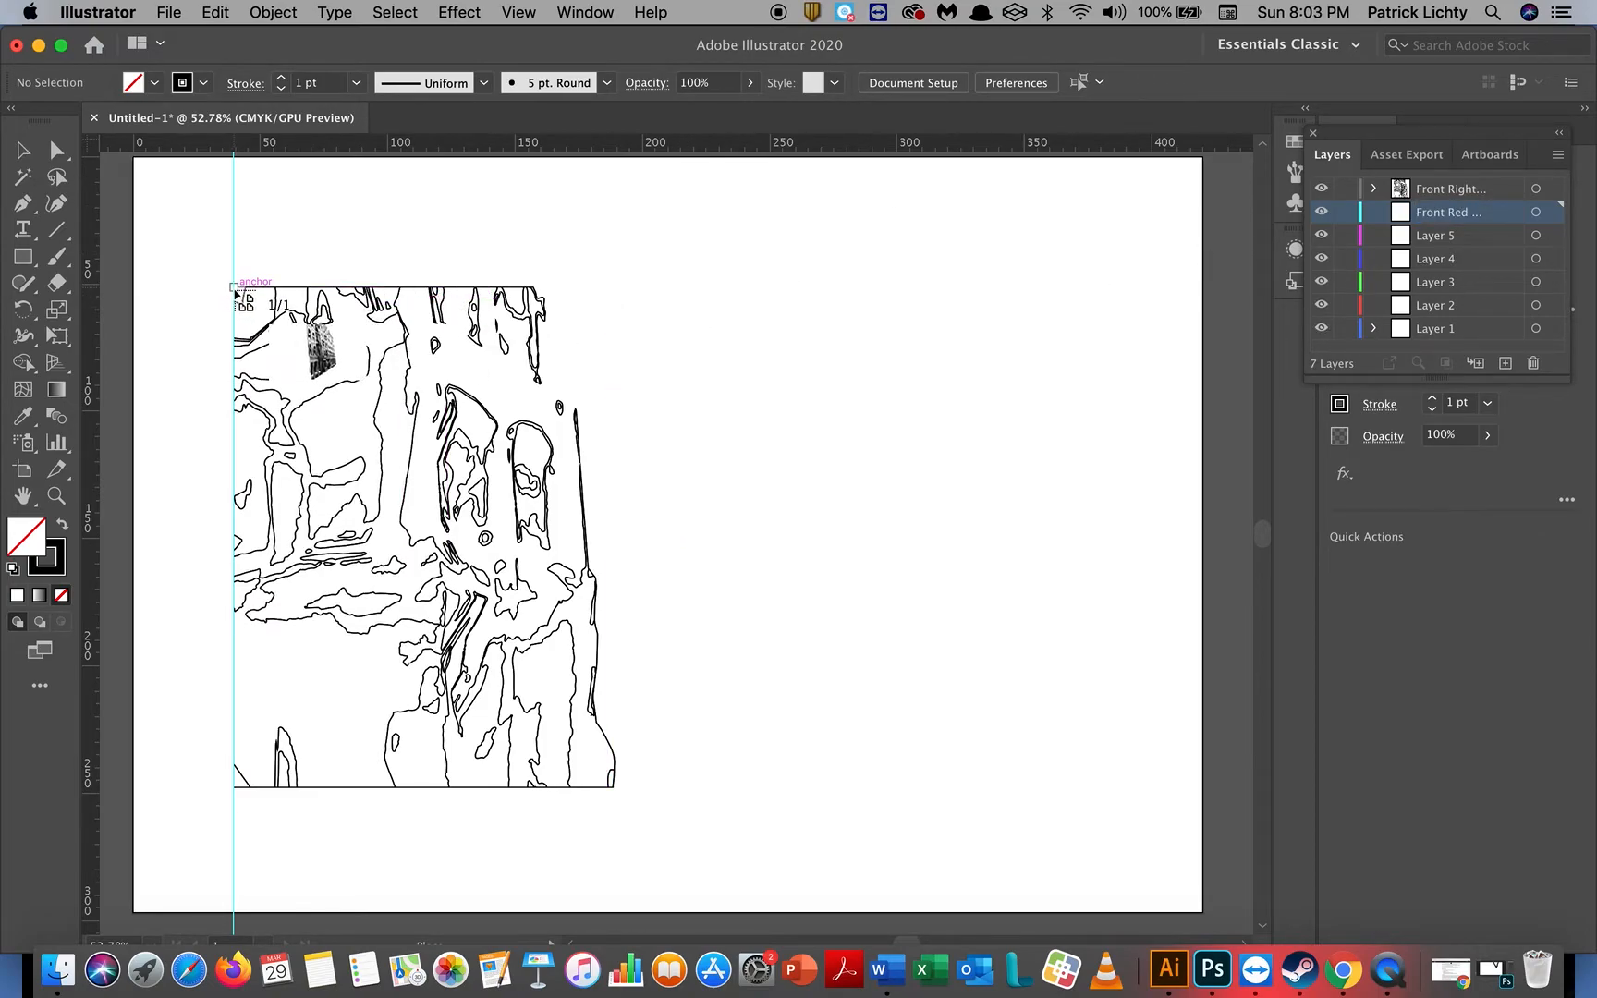
# Step: Place the loaded image from the top-left corner of the traced building at the guide, about 341 by 196 mm
pyautogui.moveTo(236, 290)
pyautogui.mouseDown()
pyautogui.moveTo(458, 441)
pyautogui.moveTo(634, 516)
pyautogui.moveTo(979, 768)
pyautogui.moveTo(1112, 839)
pyautogui.moveTo(1068, 811)
pyautogui.mouseUp()
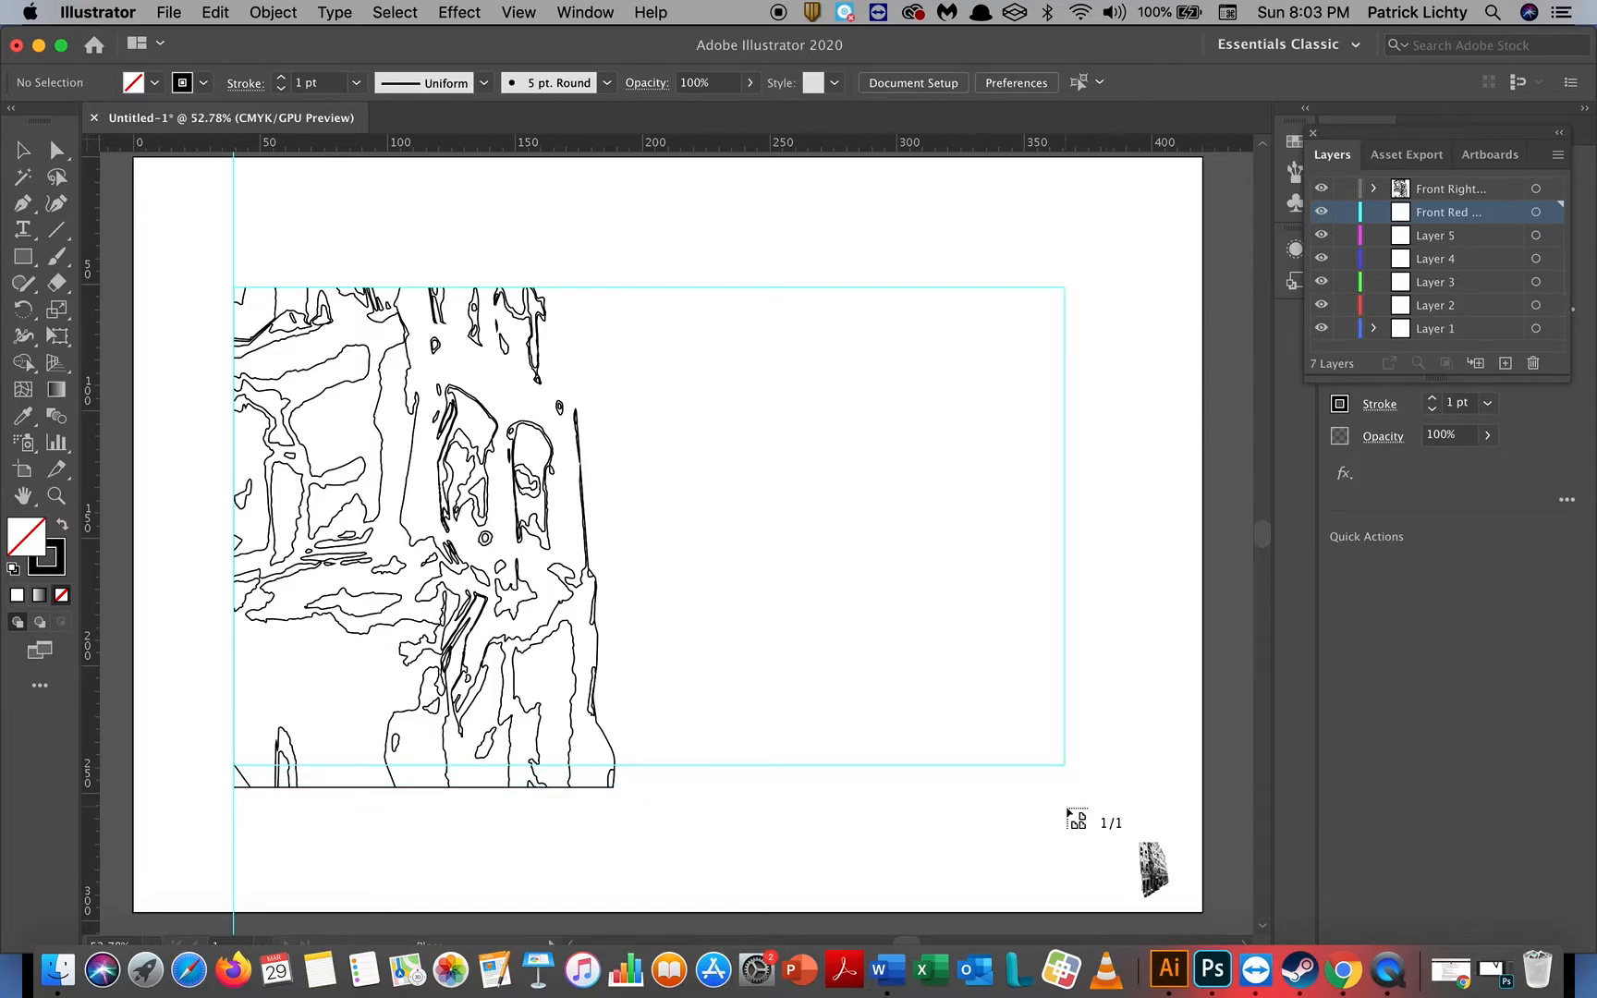
pyautogui.moveTo(1068, 810); pyautogui.dragTo(1107, 831)
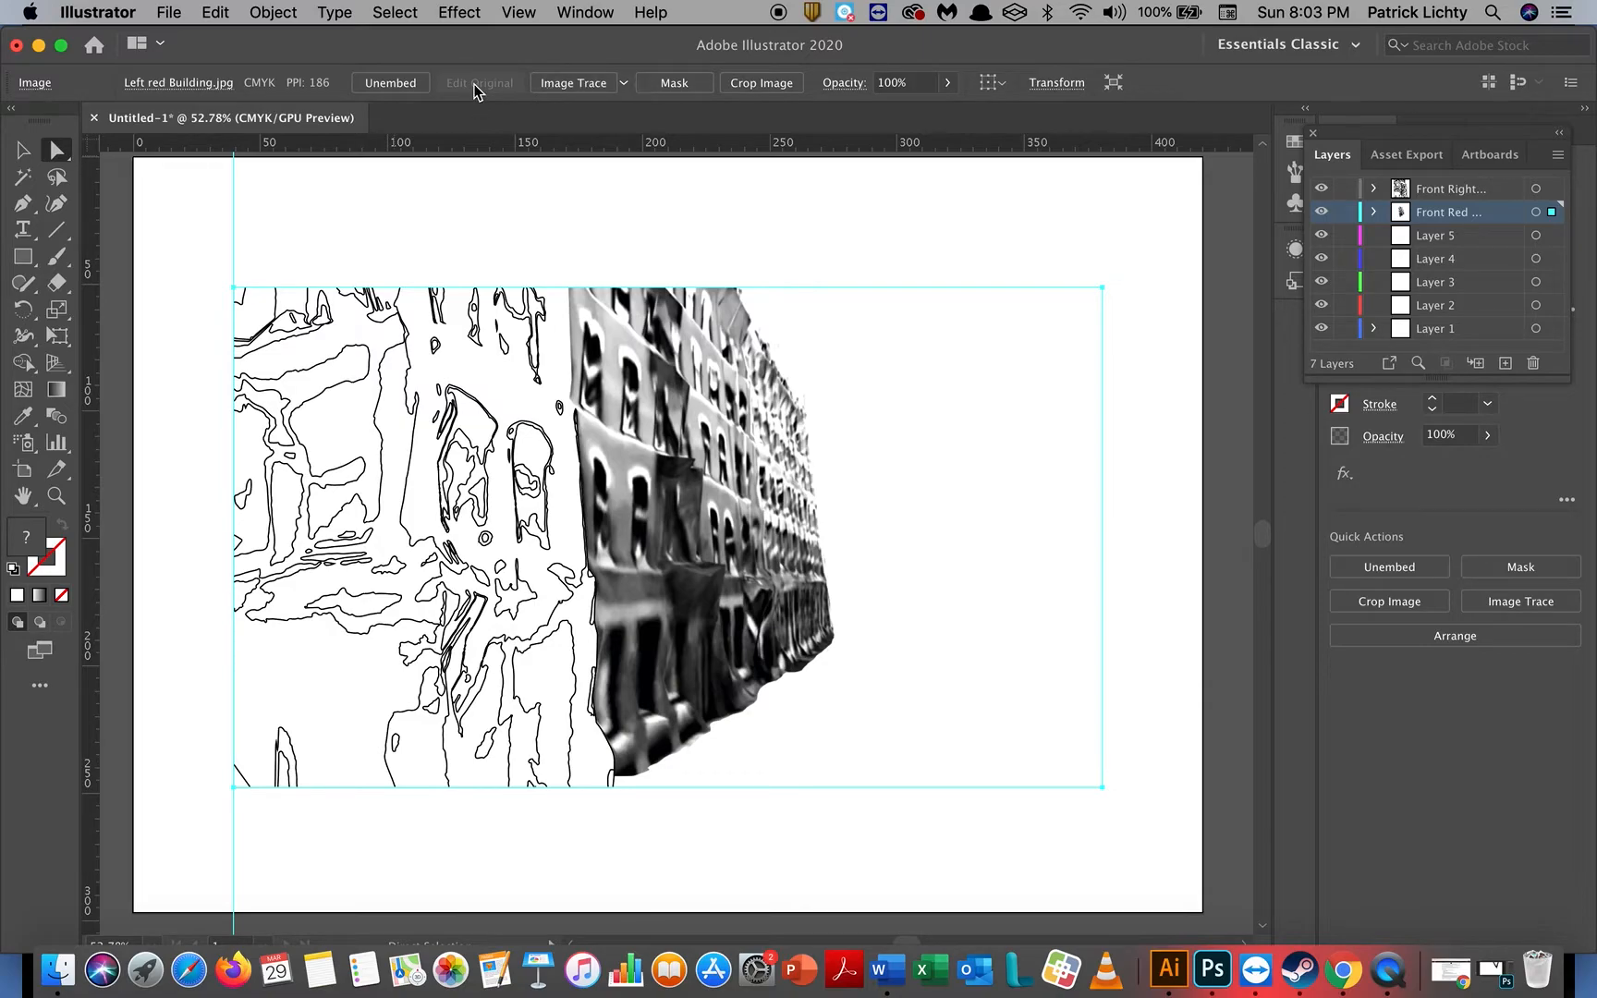
# Step: Try tracing the placed red building image with the Sketched Art preset, and undo the trace
pyautogui.click(623, 81)
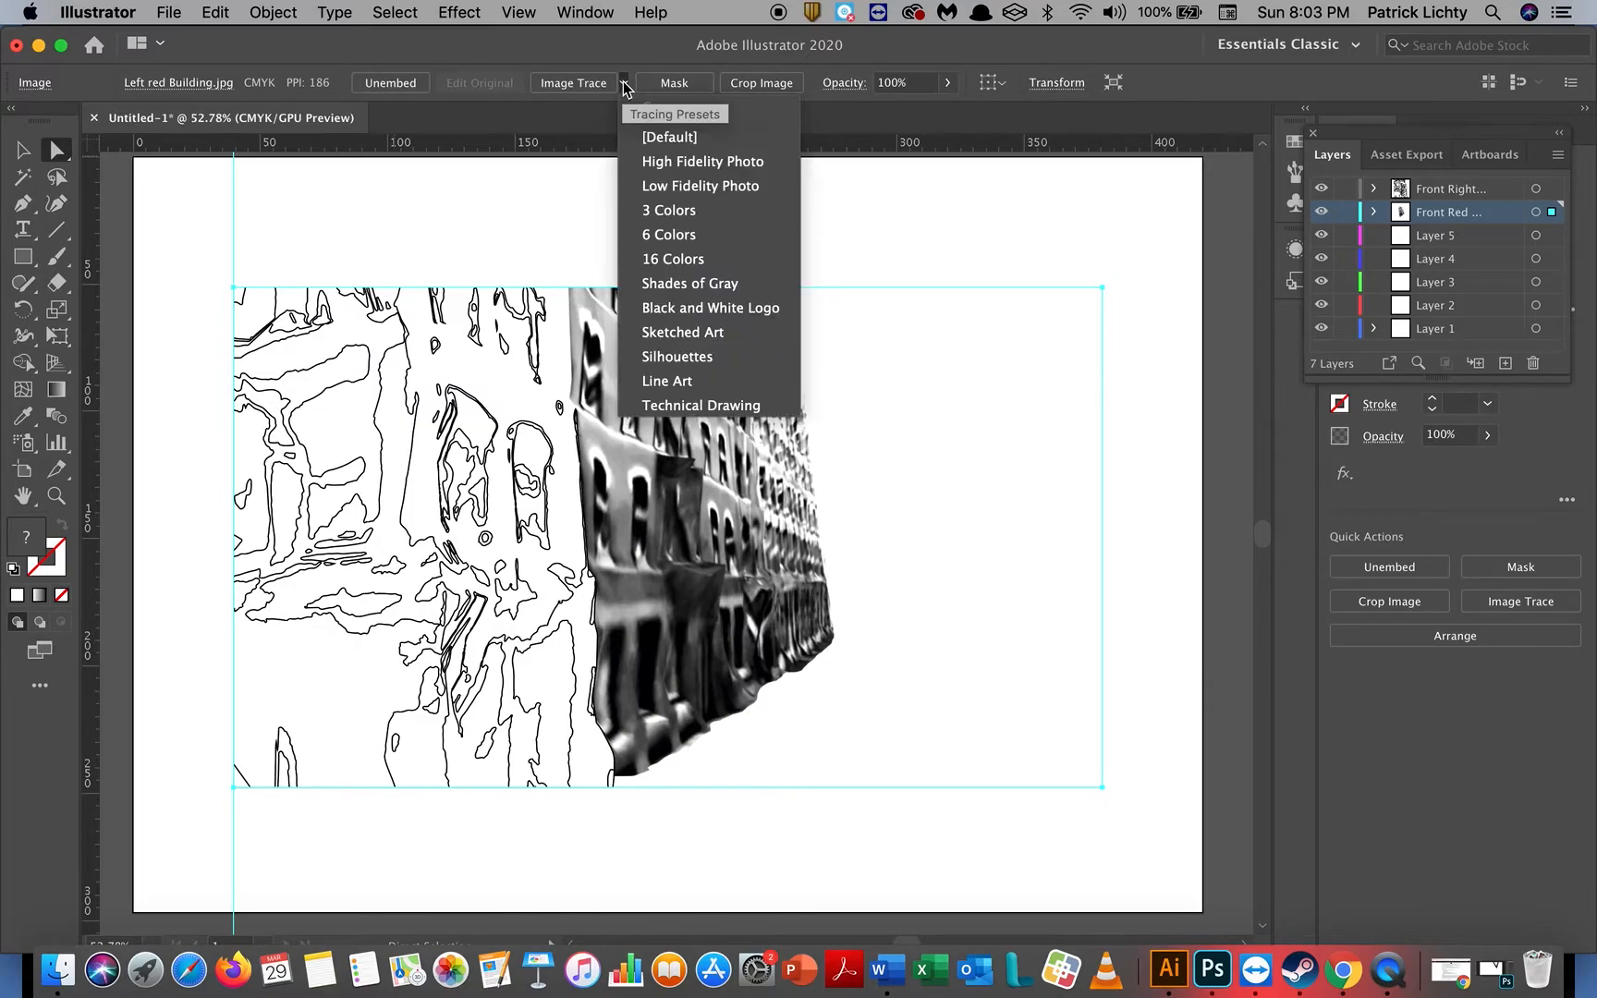
pyautogui.click(715, 333)
pyautogui.click(1038, 540)
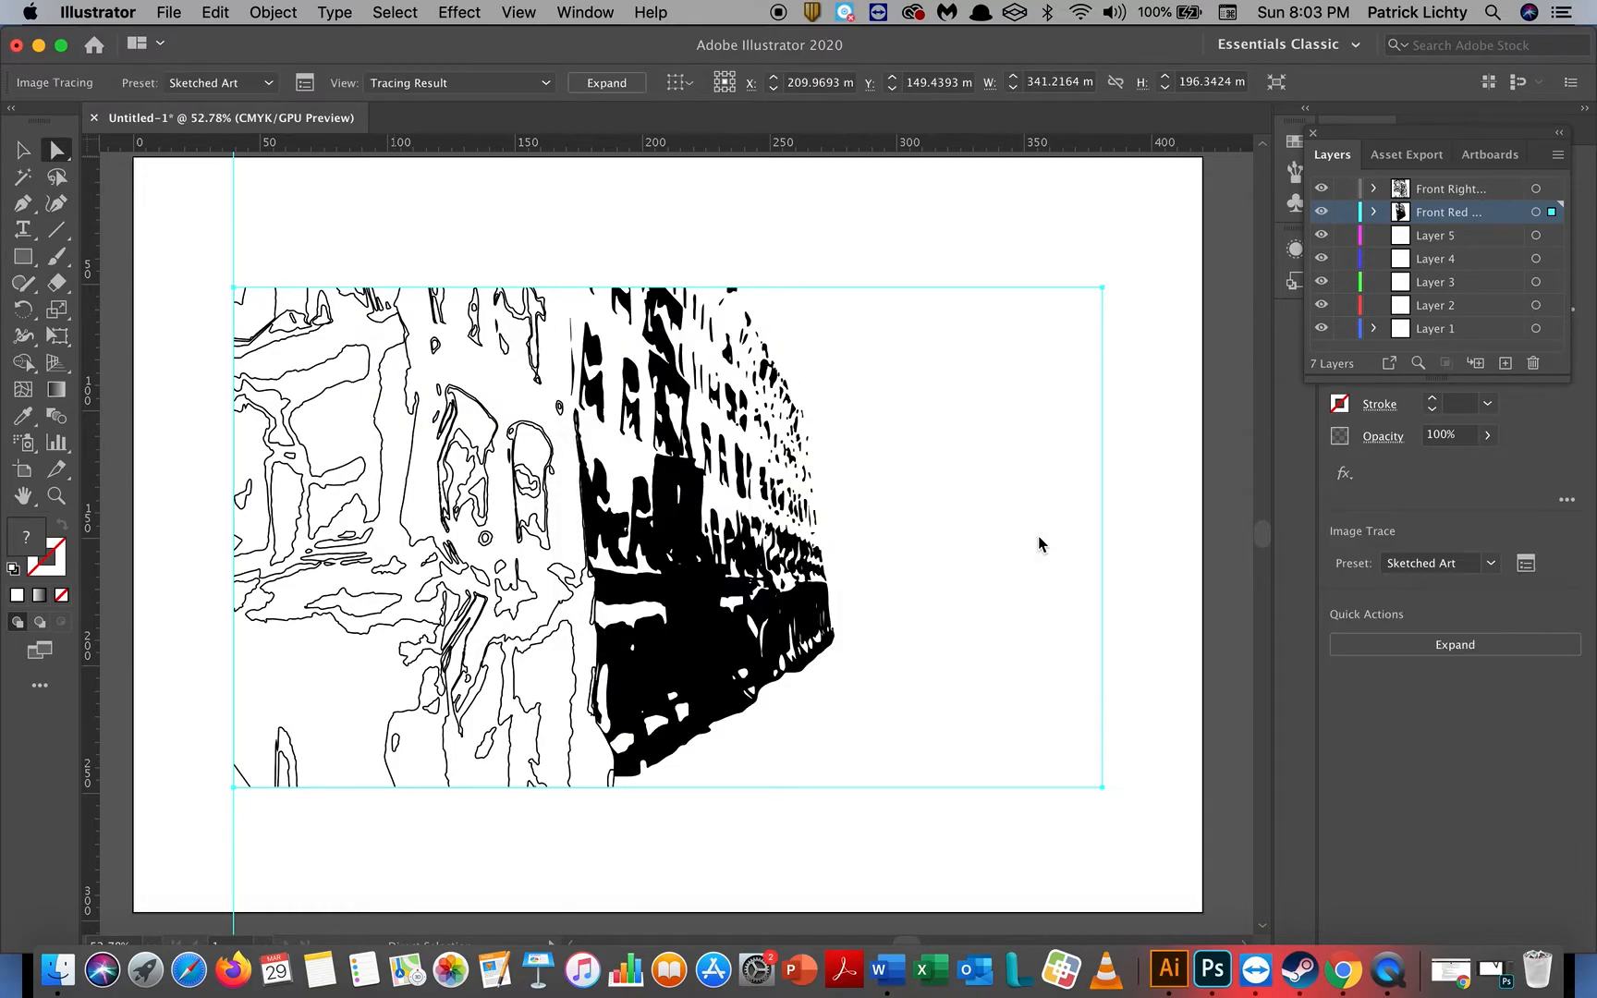
pyautogui.press('super+z')
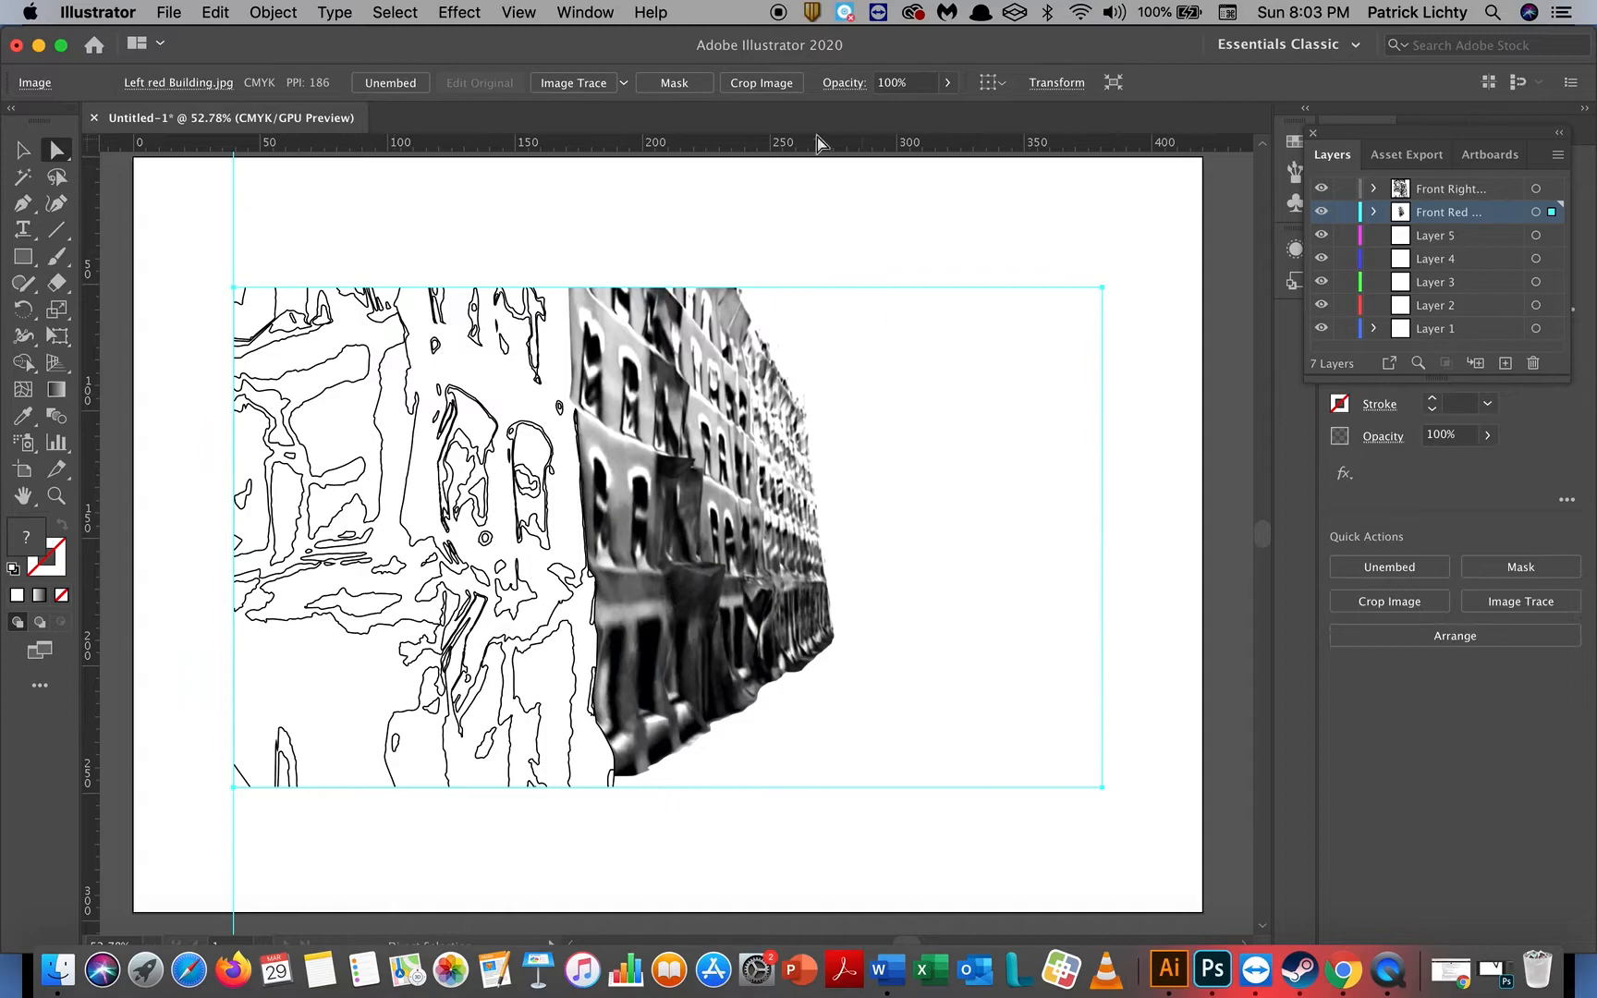
# Step: Try the 3 Colors tracing preset on the red building image, and undo the trace
pyautogui.click(625, 82)
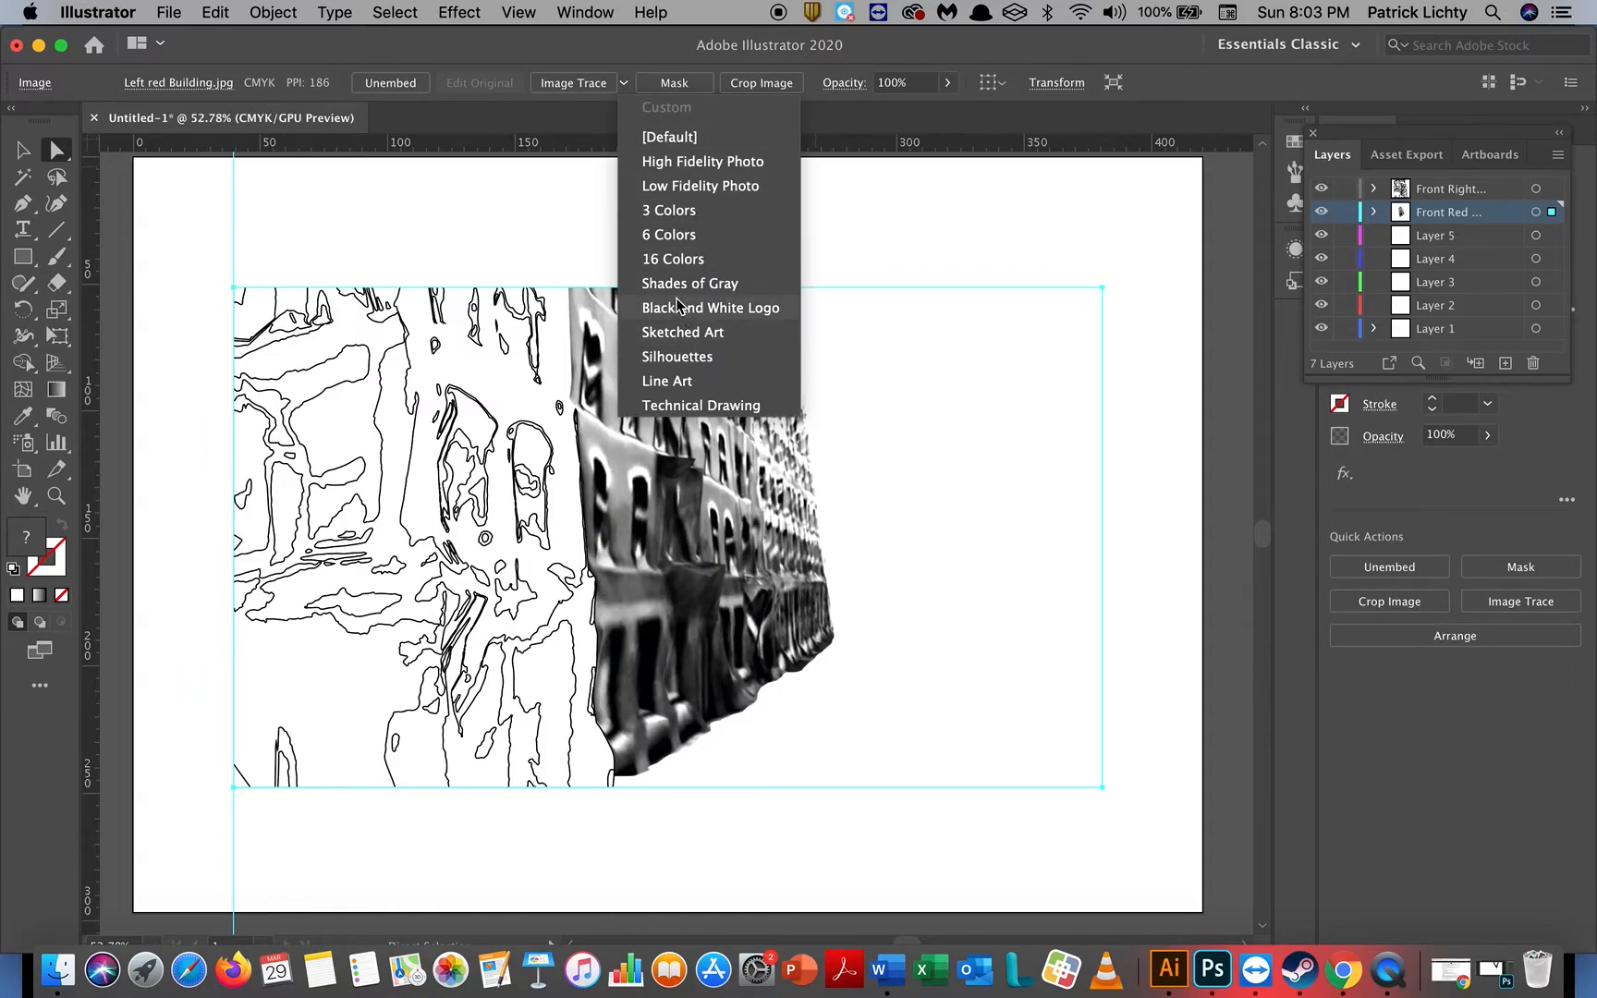
pyautogui.click(669, 210)
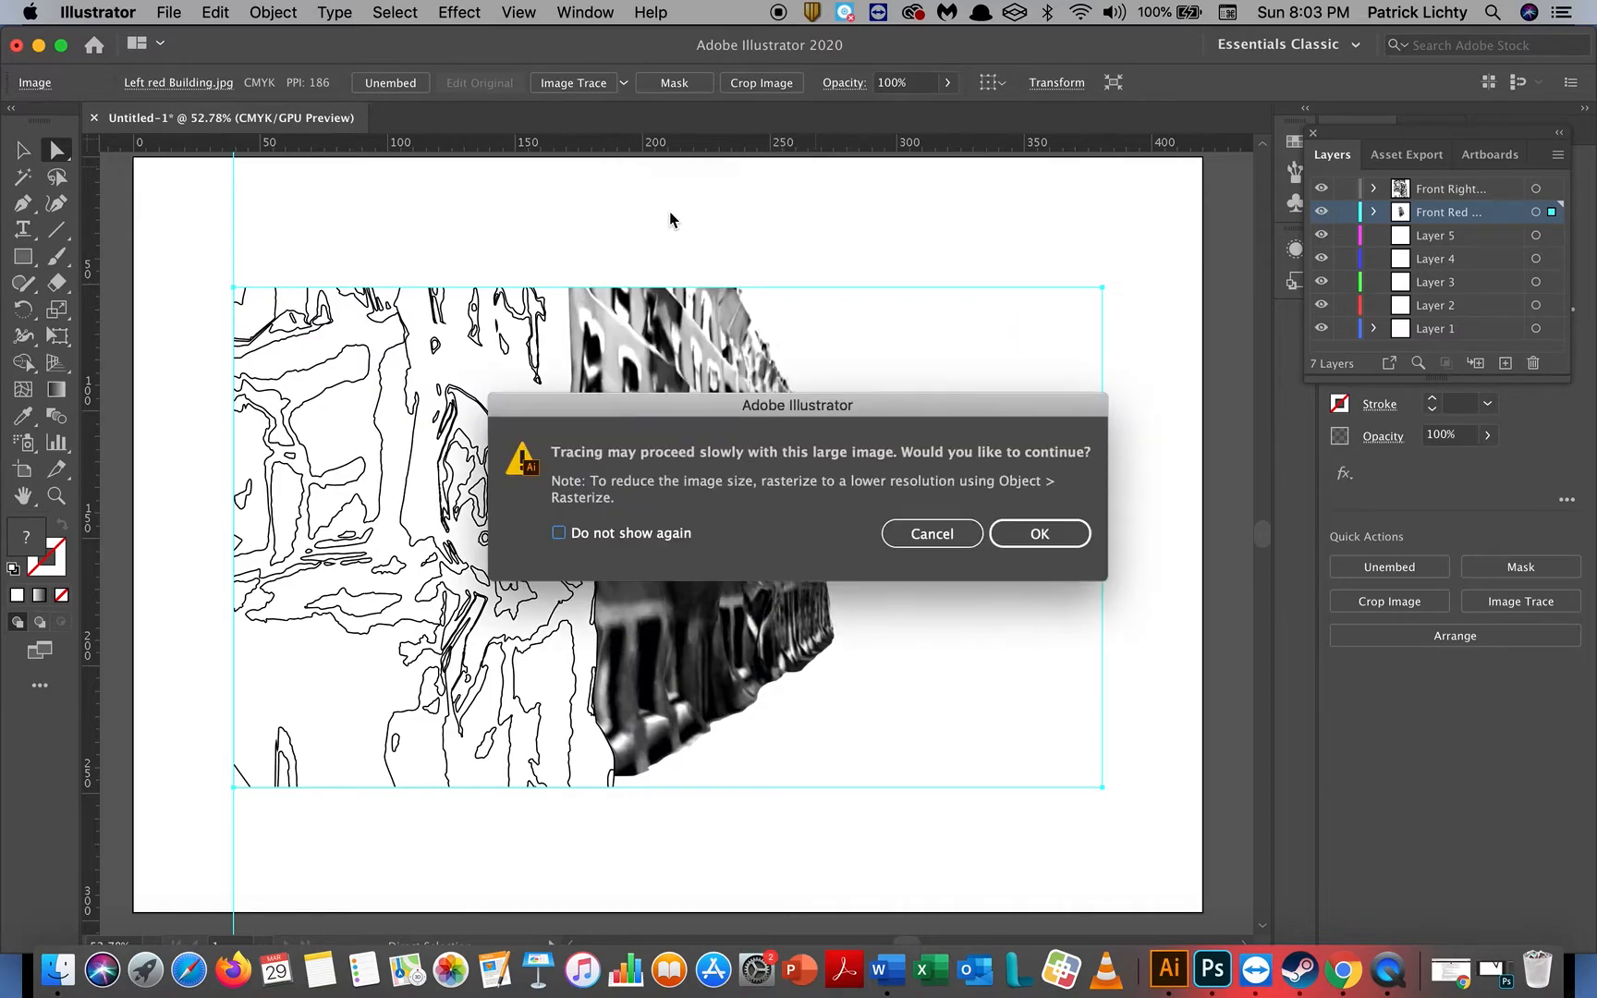
pyautogui.click(1075, 533)
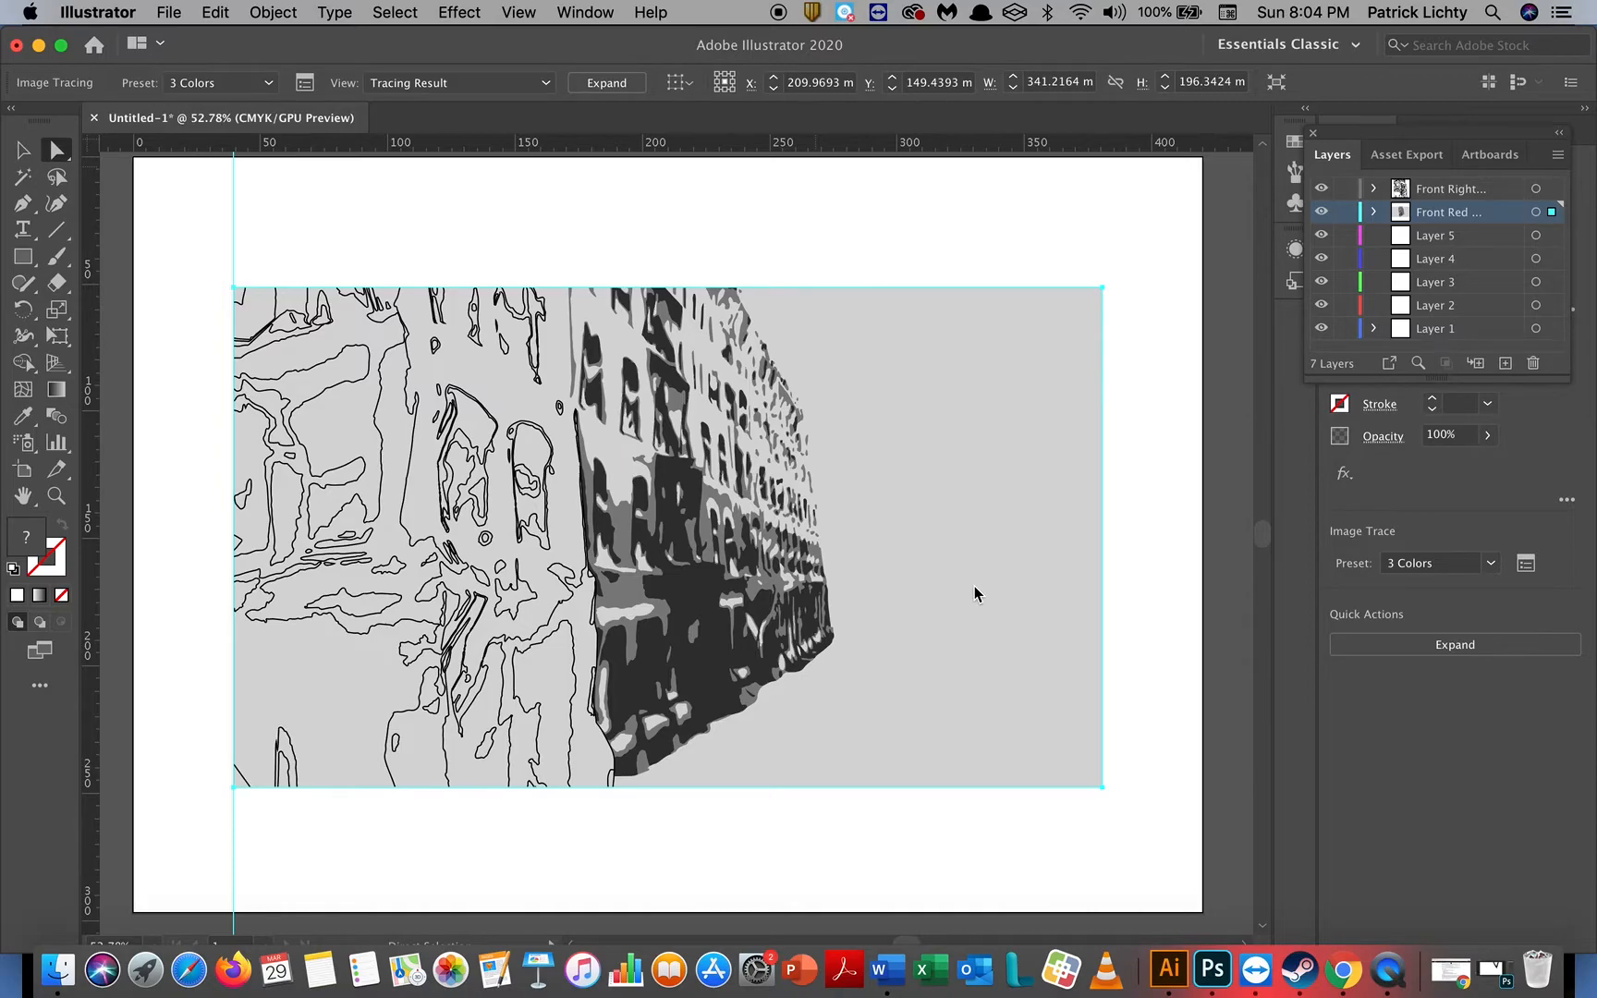
pyautogui.press('super+z')
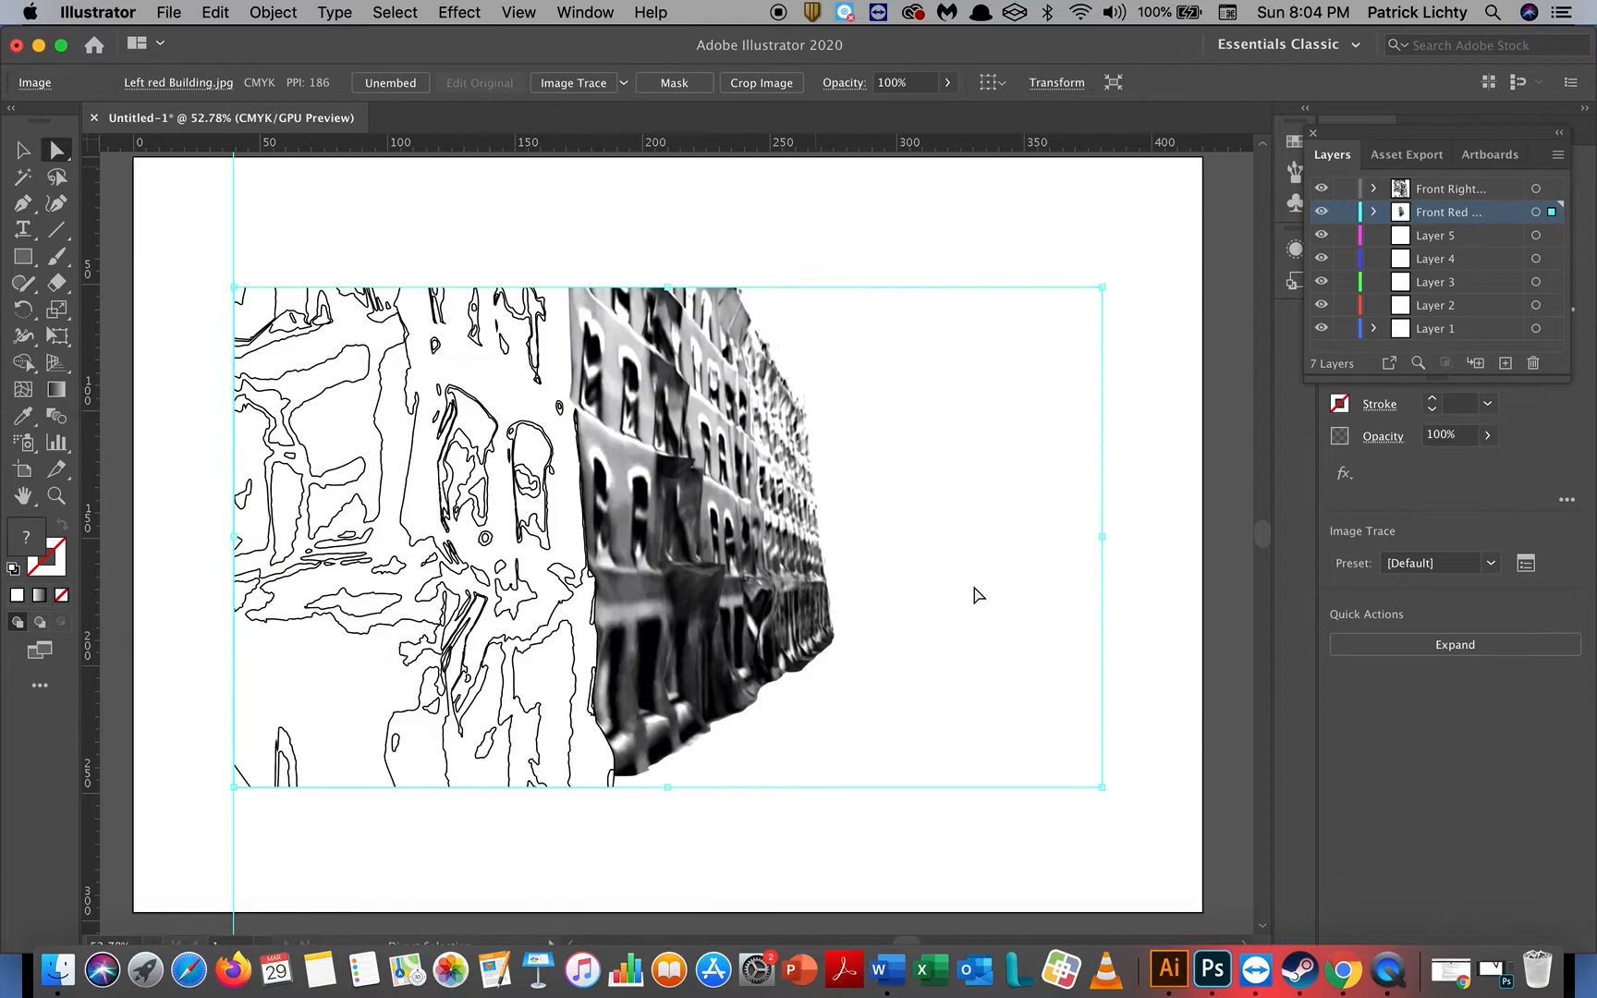
# Step: Image Trace the red building image with the Sketched Art preset
pyautogui.click(624, 82)
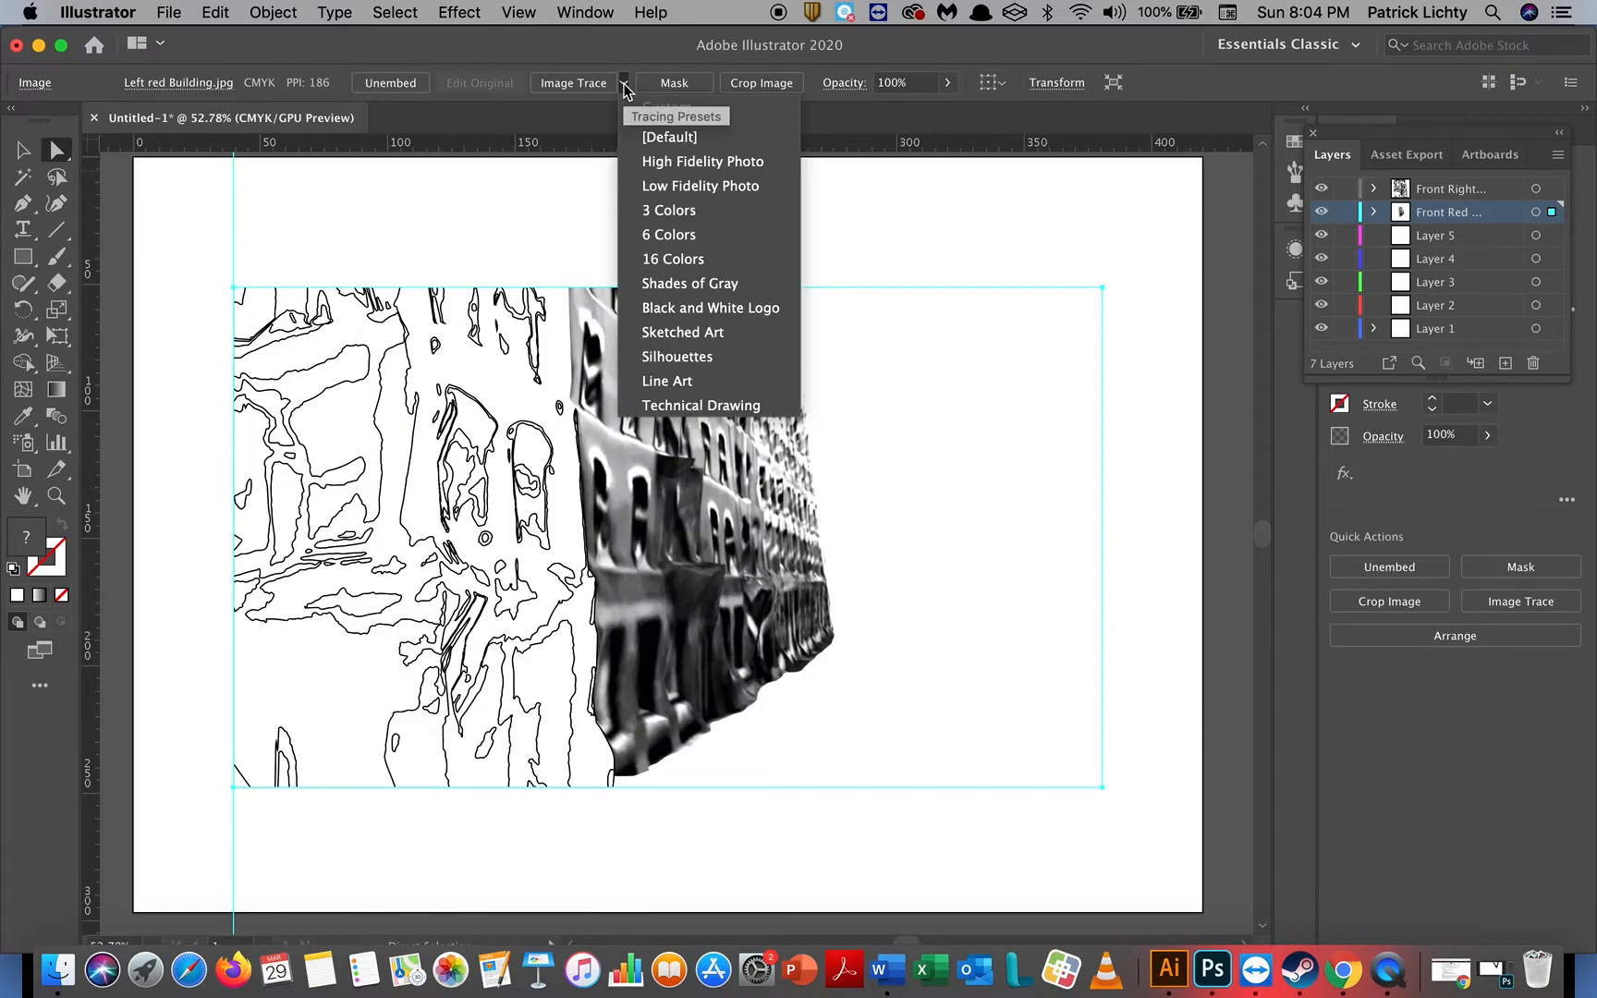
pyautogui.click(683, 332)
pyautogui.click(1076, 536)
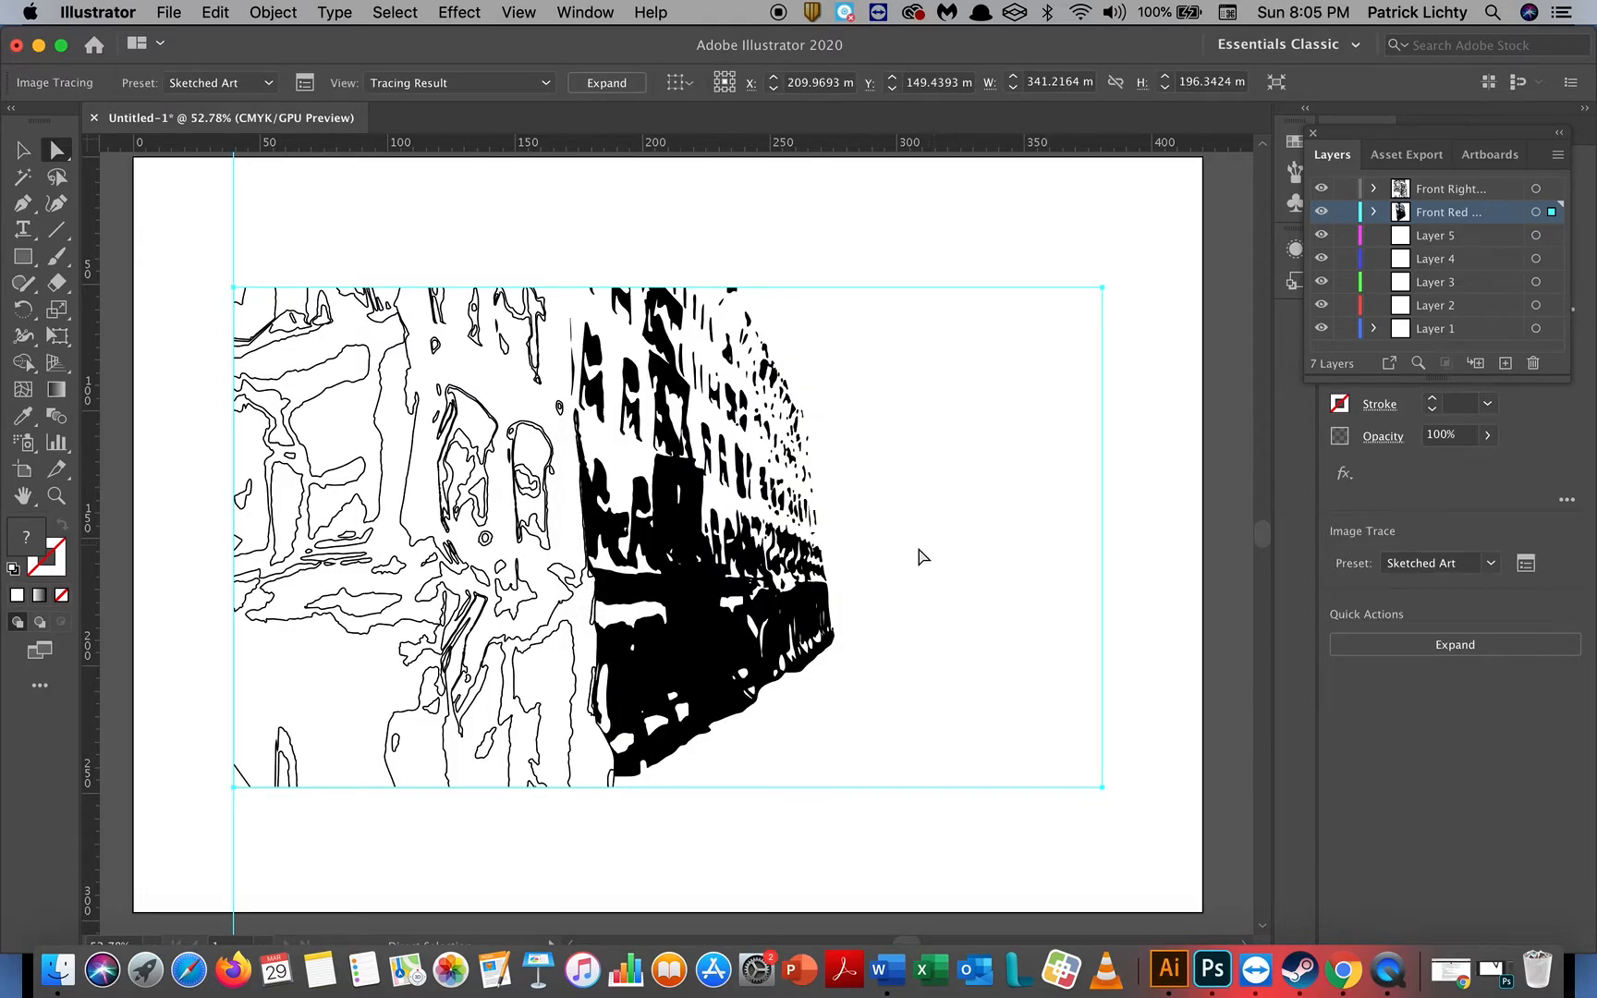
# Step: Expand the Sketched Art trace into editable paths and ungroup them
pyautogui.click(602, 83)
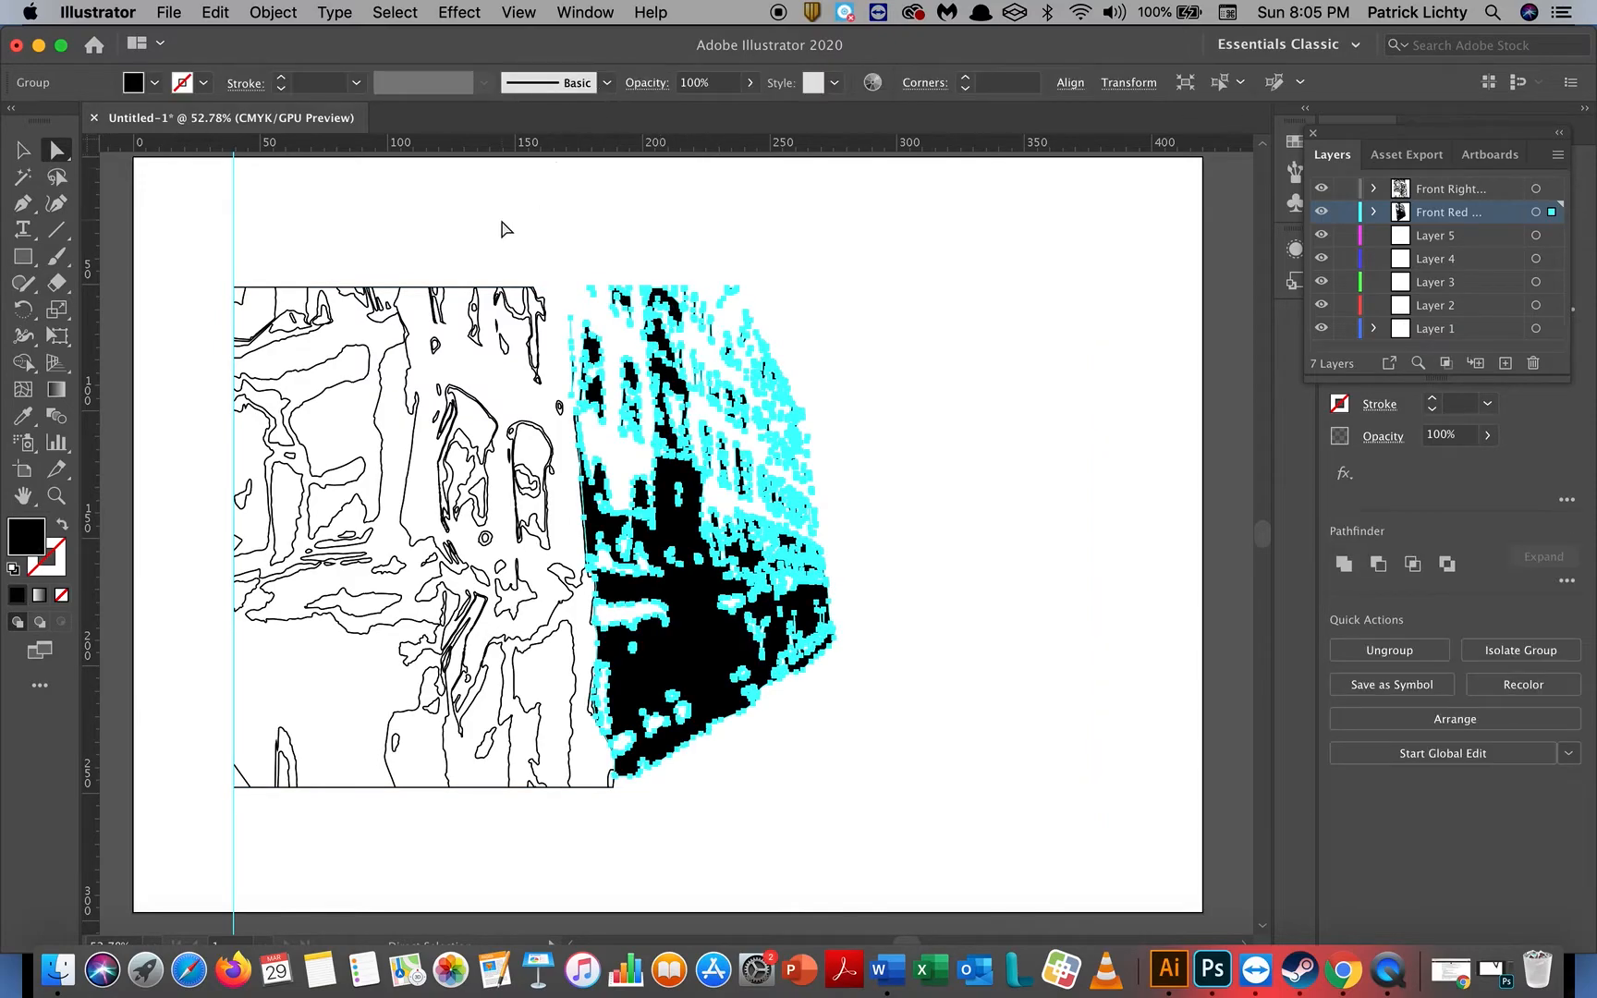
pyautogui.click(274, 13)
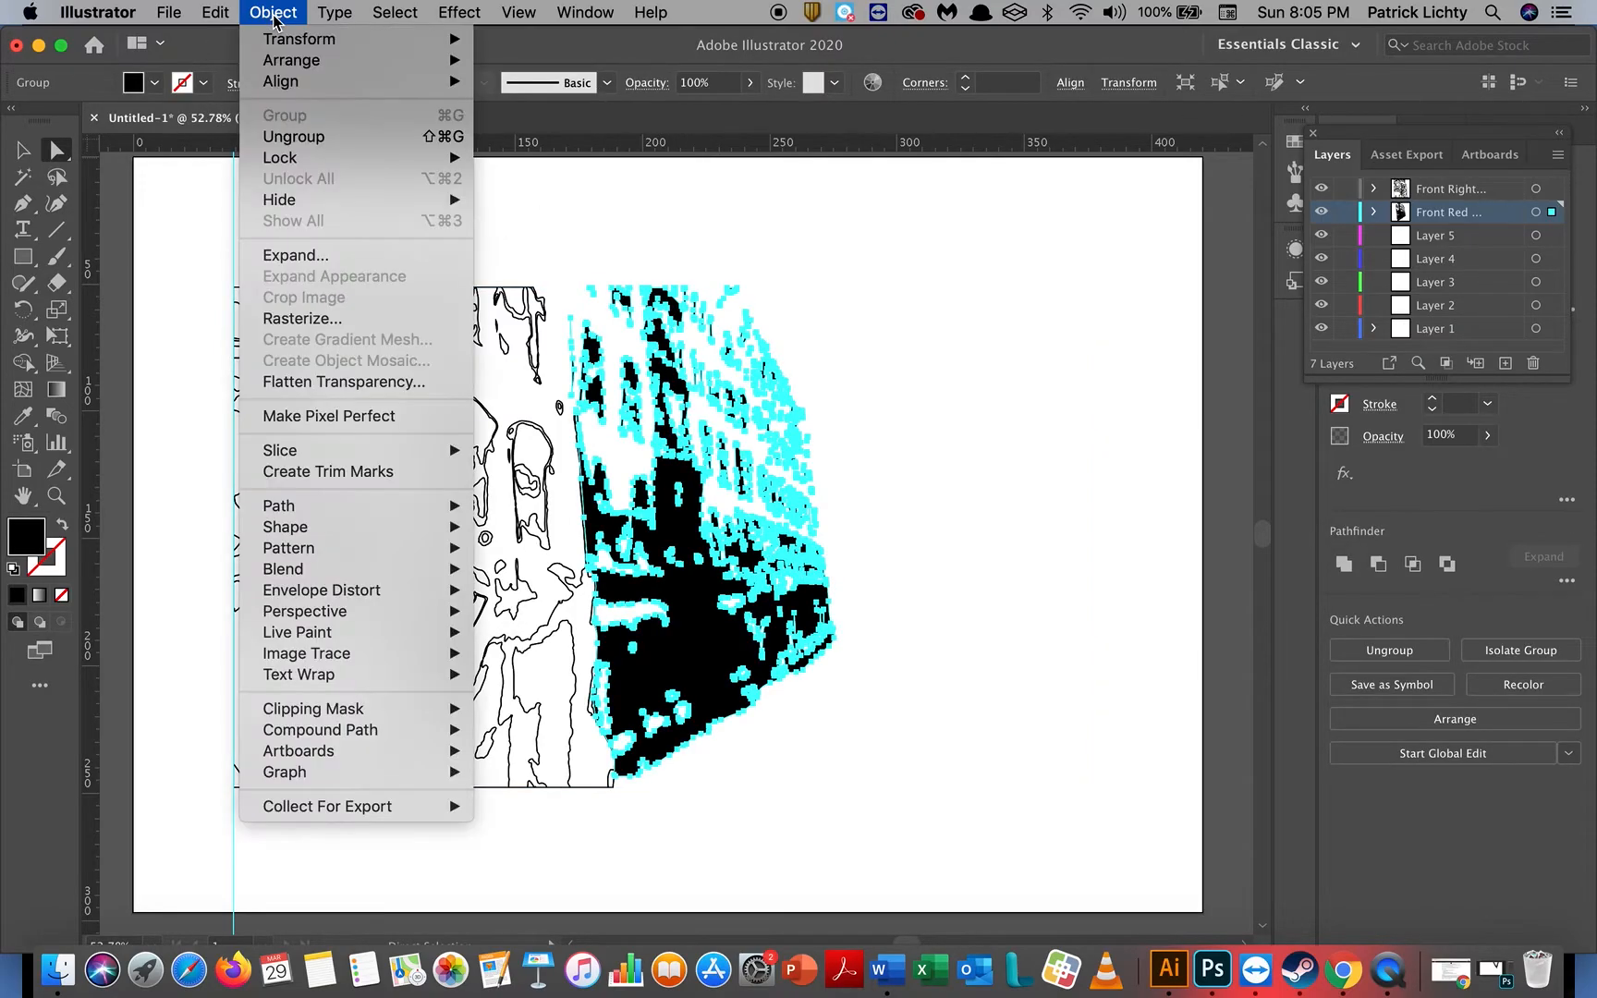
pyautogui.click(294, 136)
pyautogui.click(273, 13)
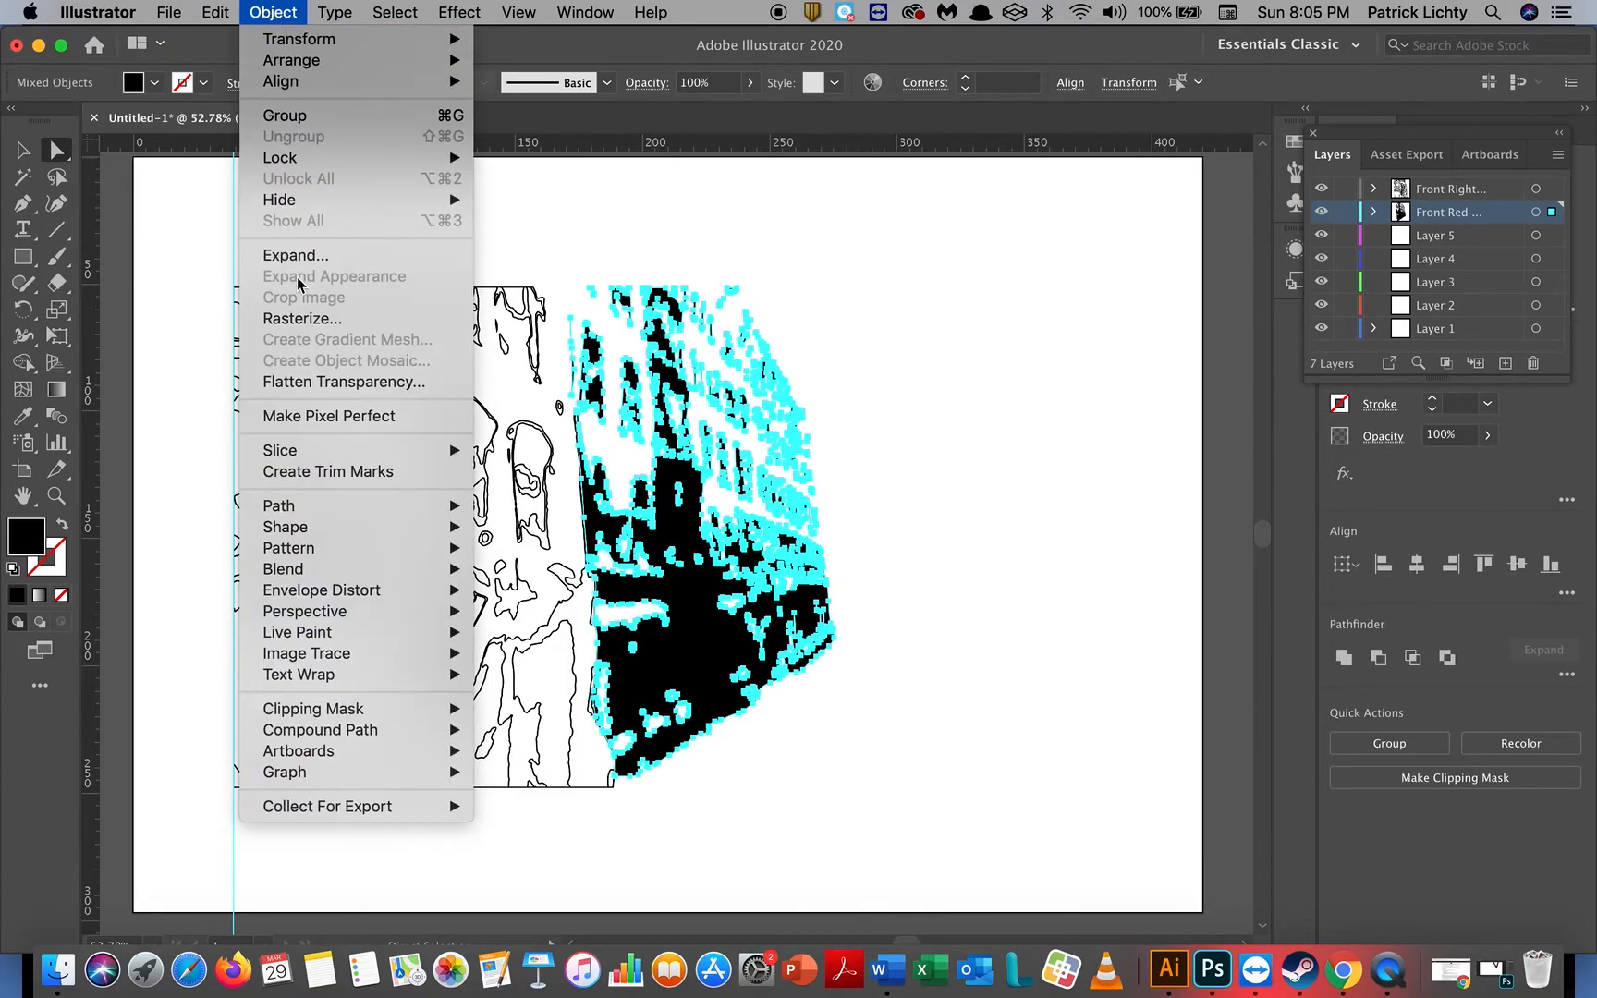
pyautogui.click(285, 237)
# Step: Give the red building's traced paths a black 1 pt stroke and no fill, and deselect them
pyautogui.click(202, 85)
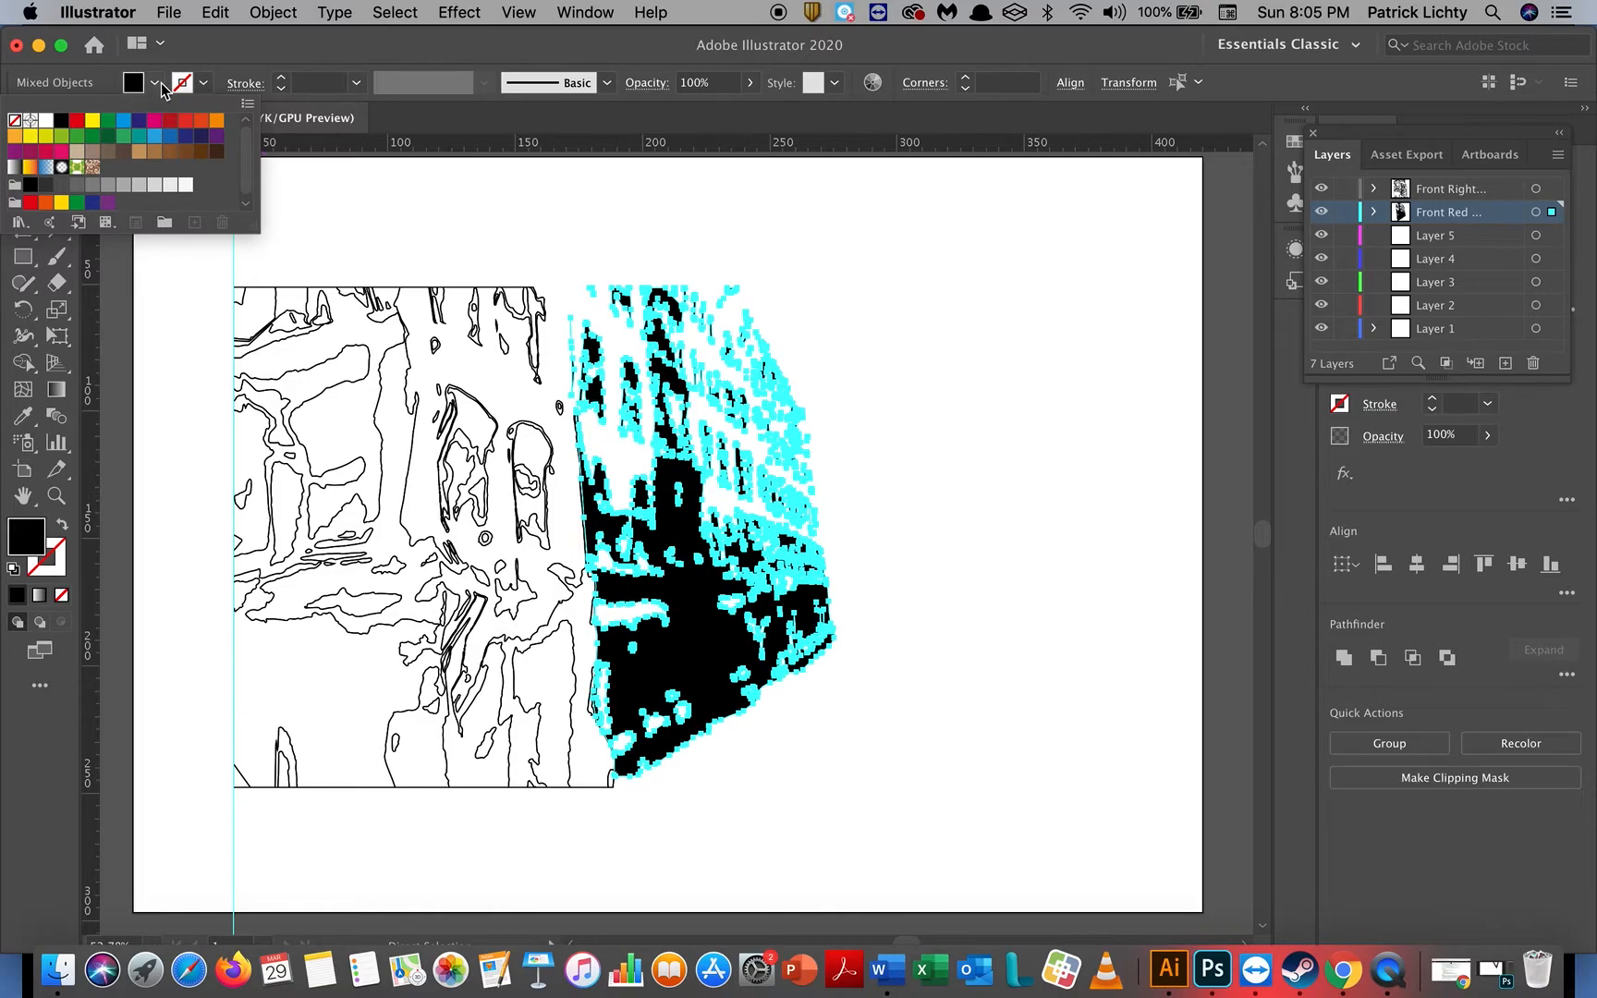
pyautogui.click(61, 121)
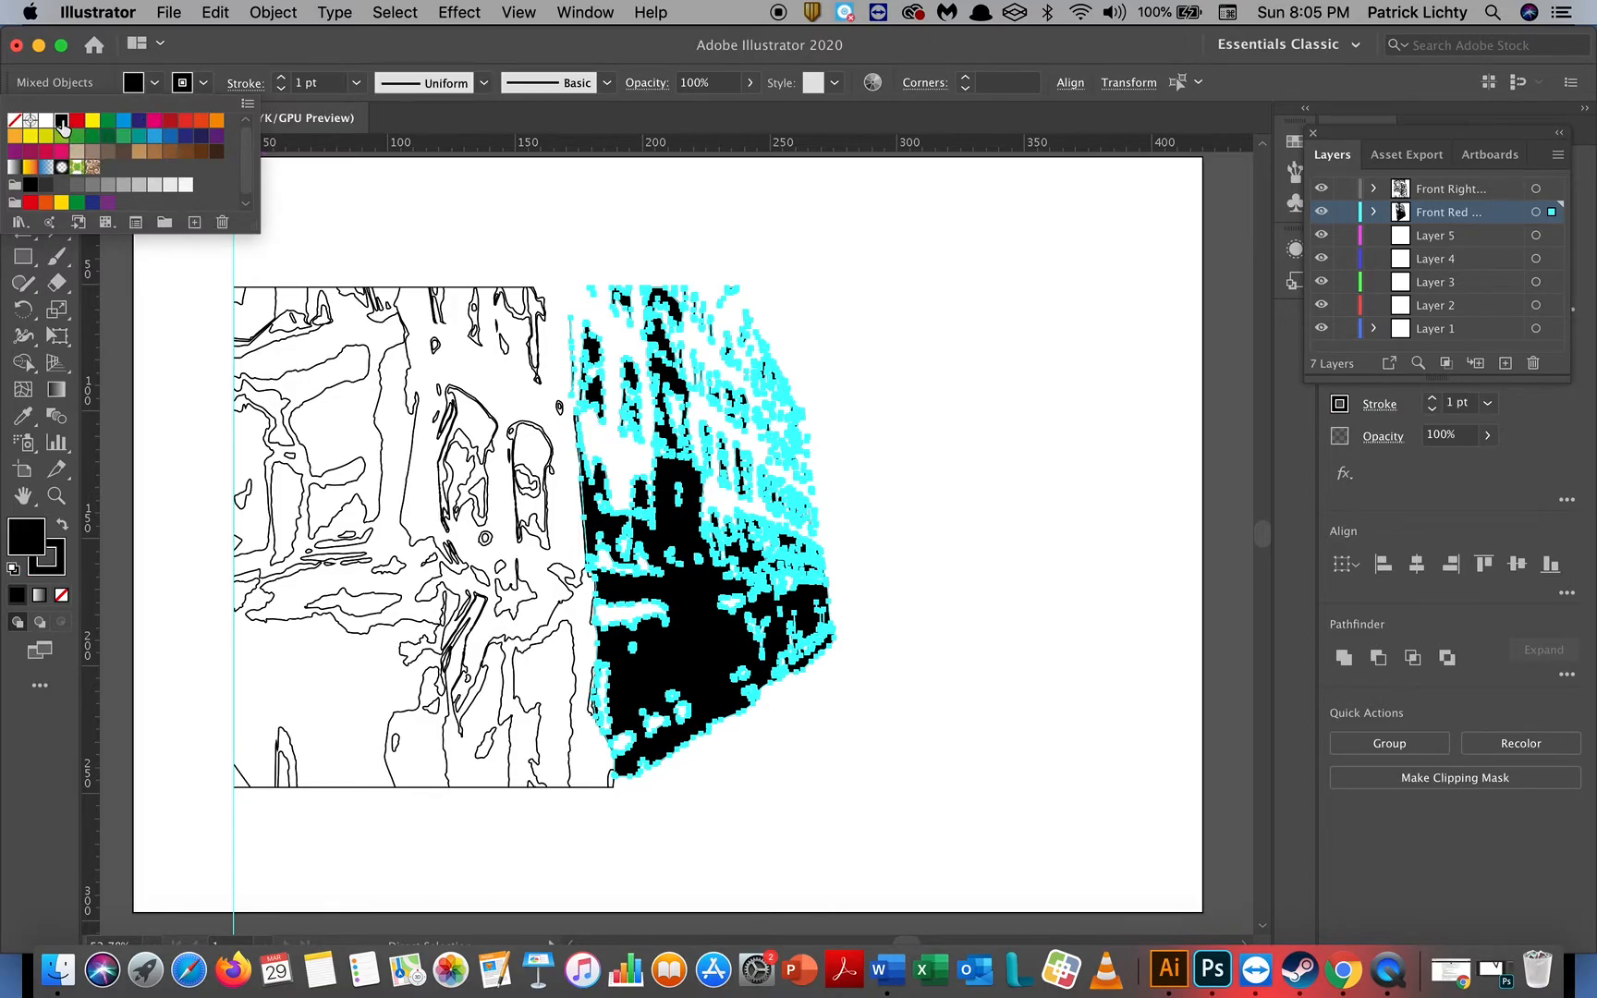
pyautogui.click(157, 84)
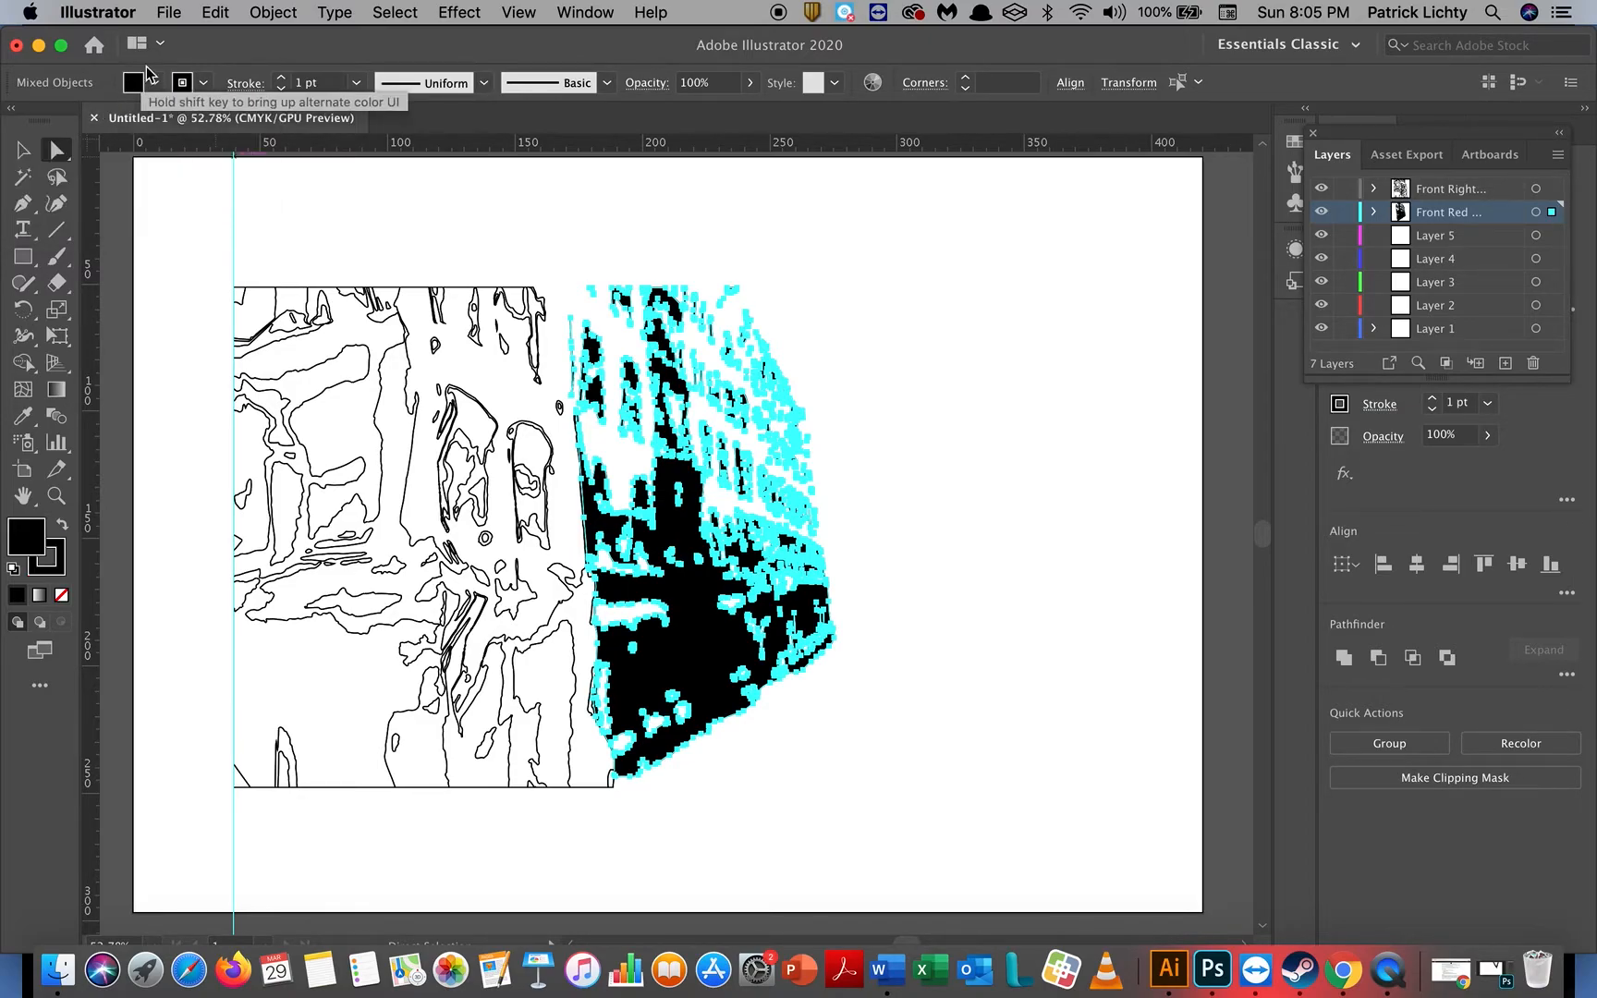
pyautogui.click(157, 84)
pyautogui.click(15, 121)
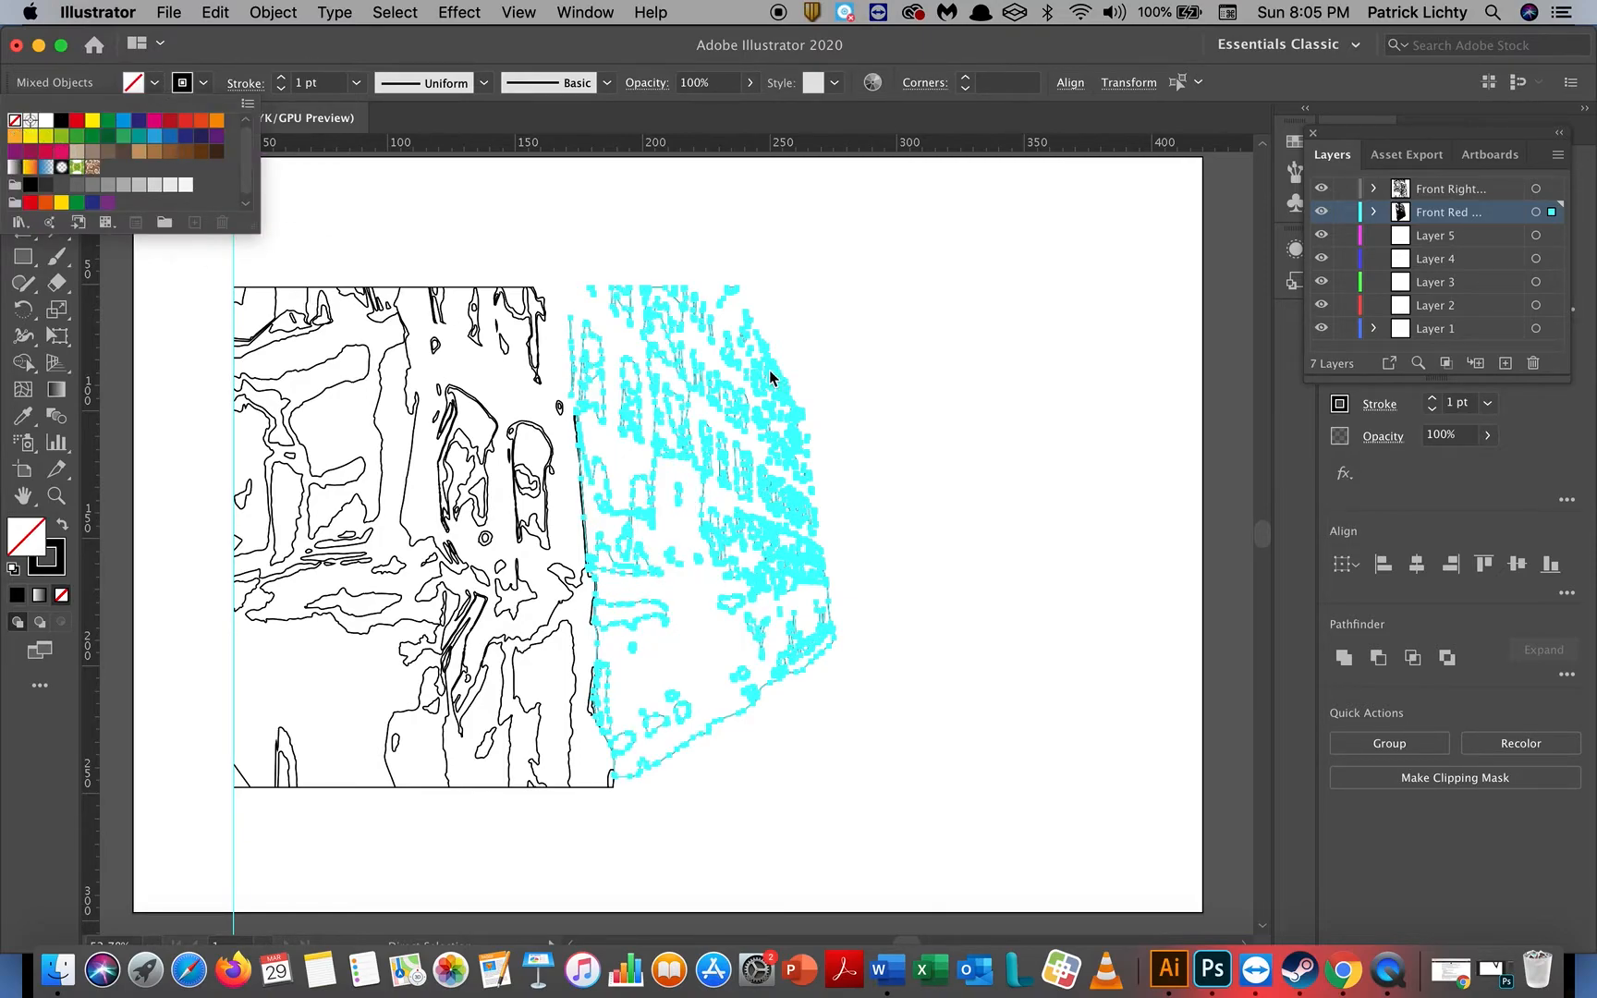
pyautogui.click(506, 219)
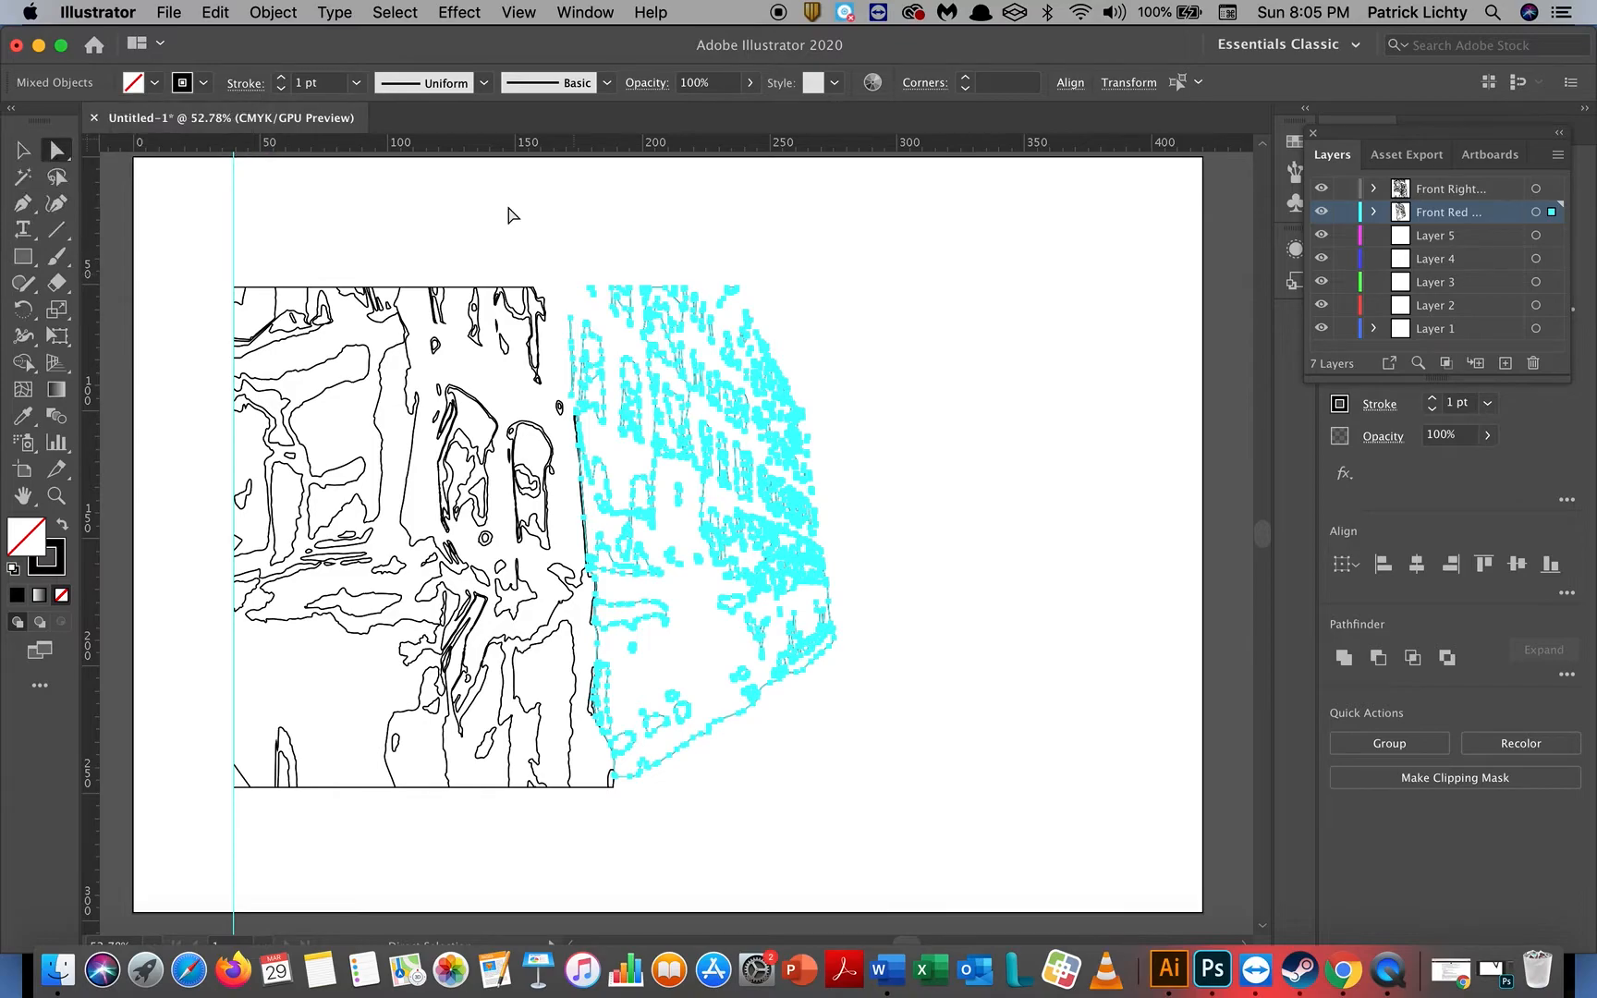
pyautogui.click(511, 215)
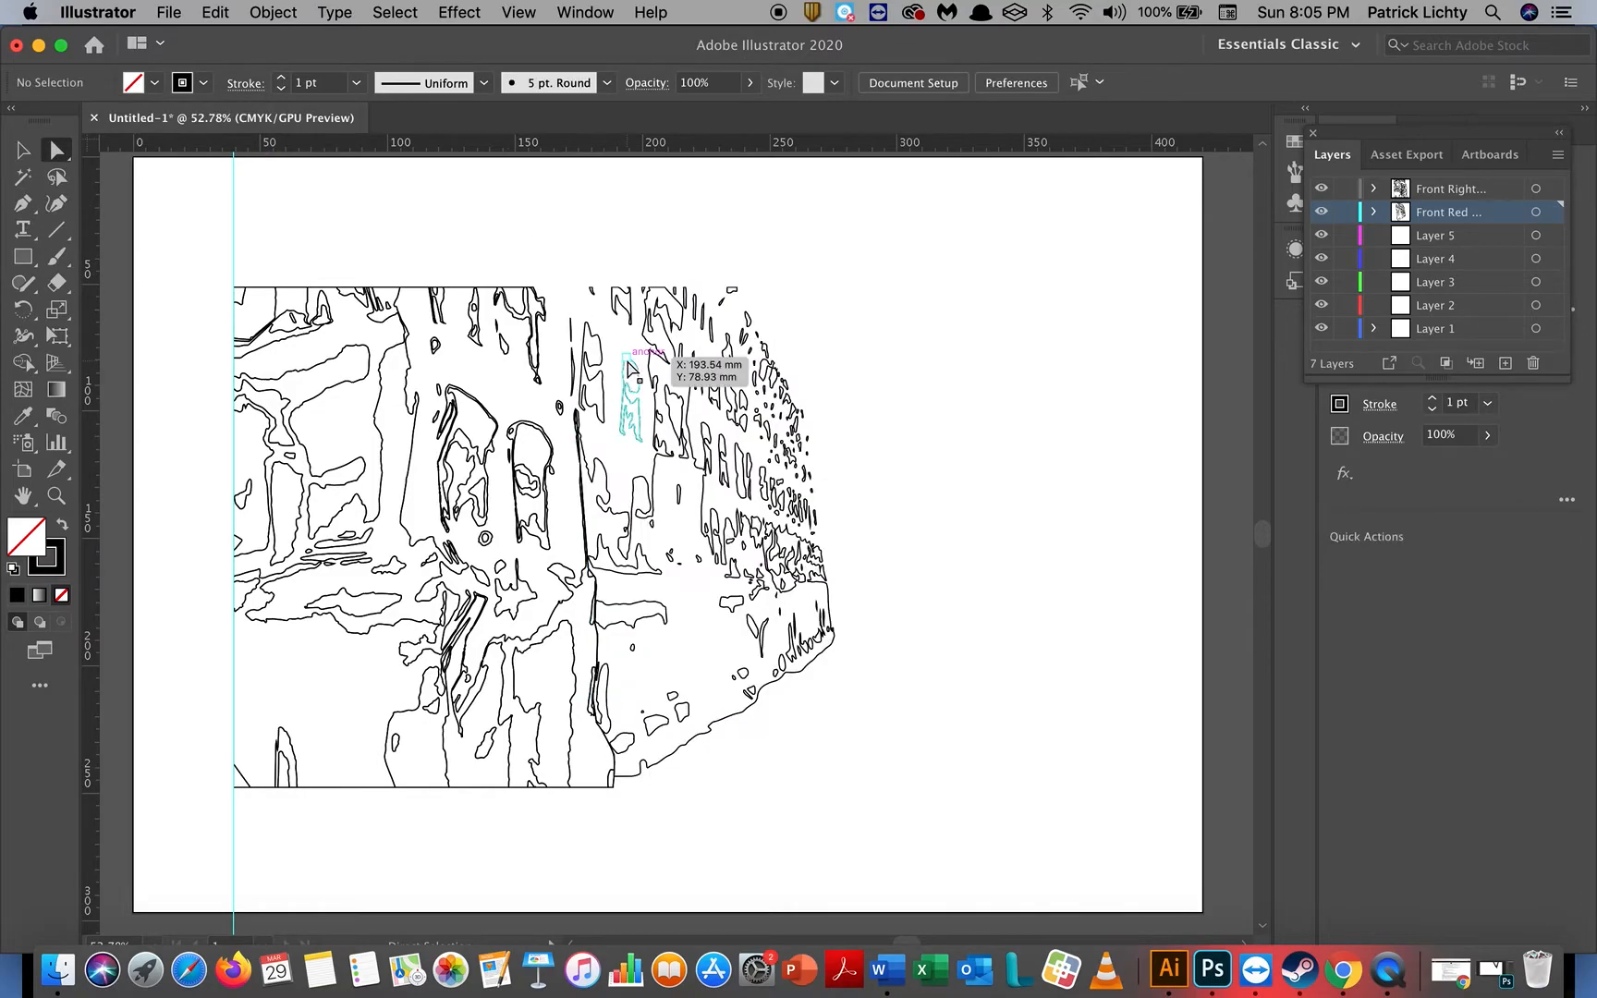
# Step: Lock the Front Right Building layer, and give all the red building's outlines a red stroke
pyautogui.click(1345, 188)
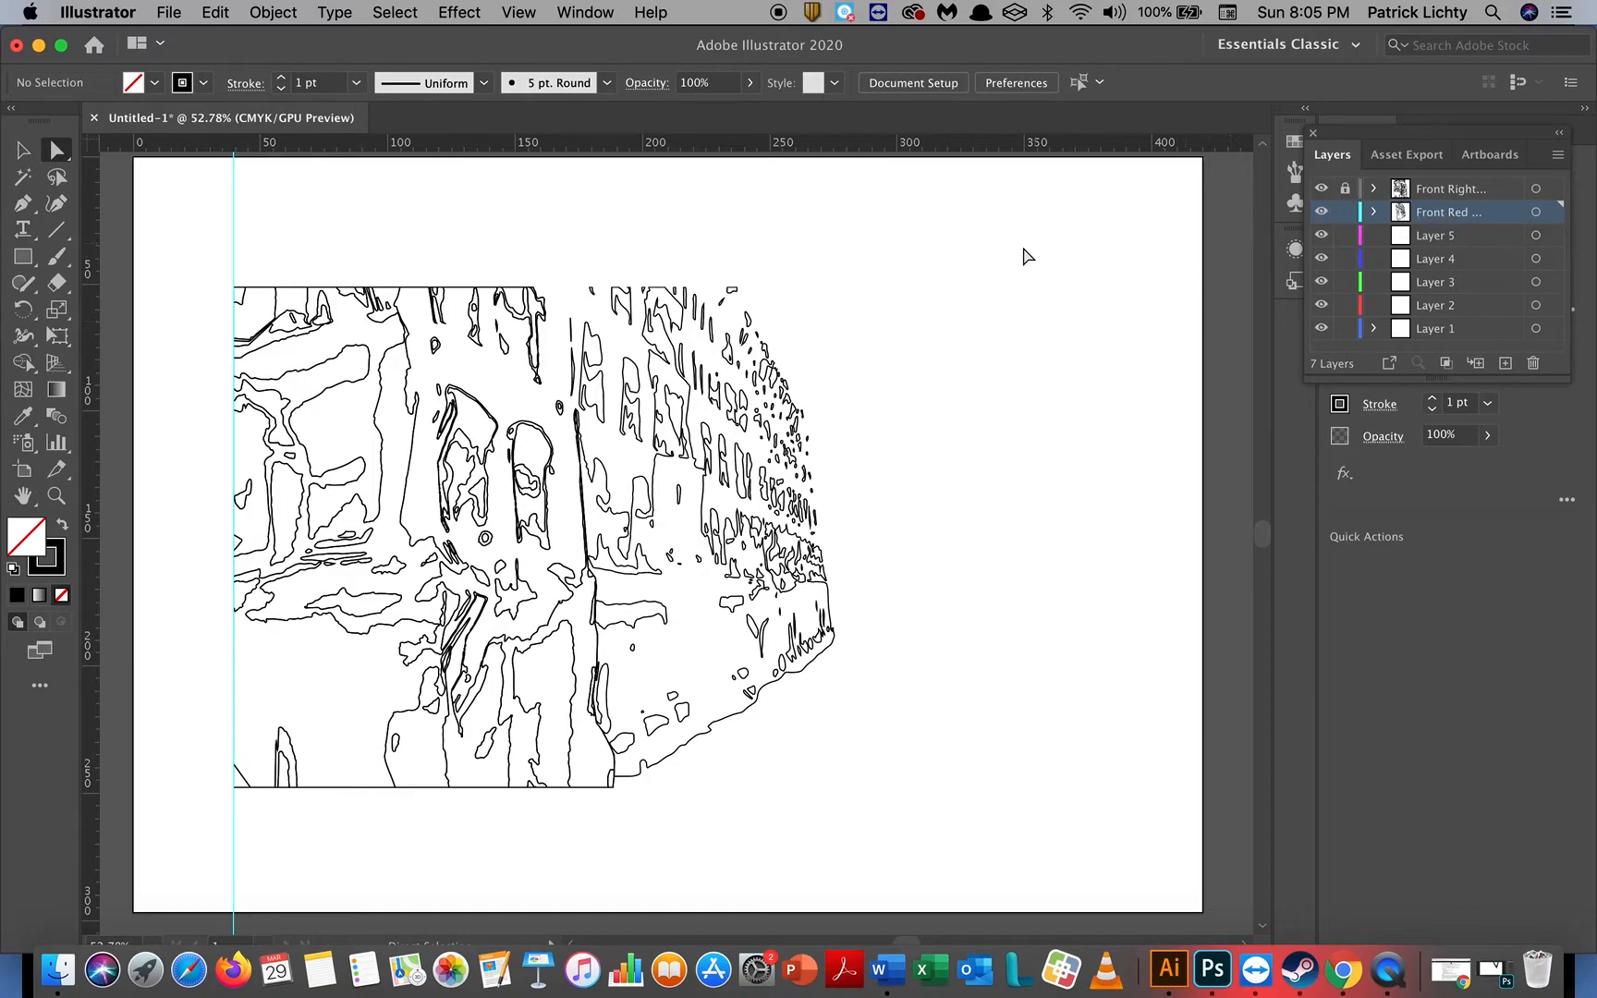
pyautogui.moveTo(982, 215); pyautogui.dragTo(560, 867)
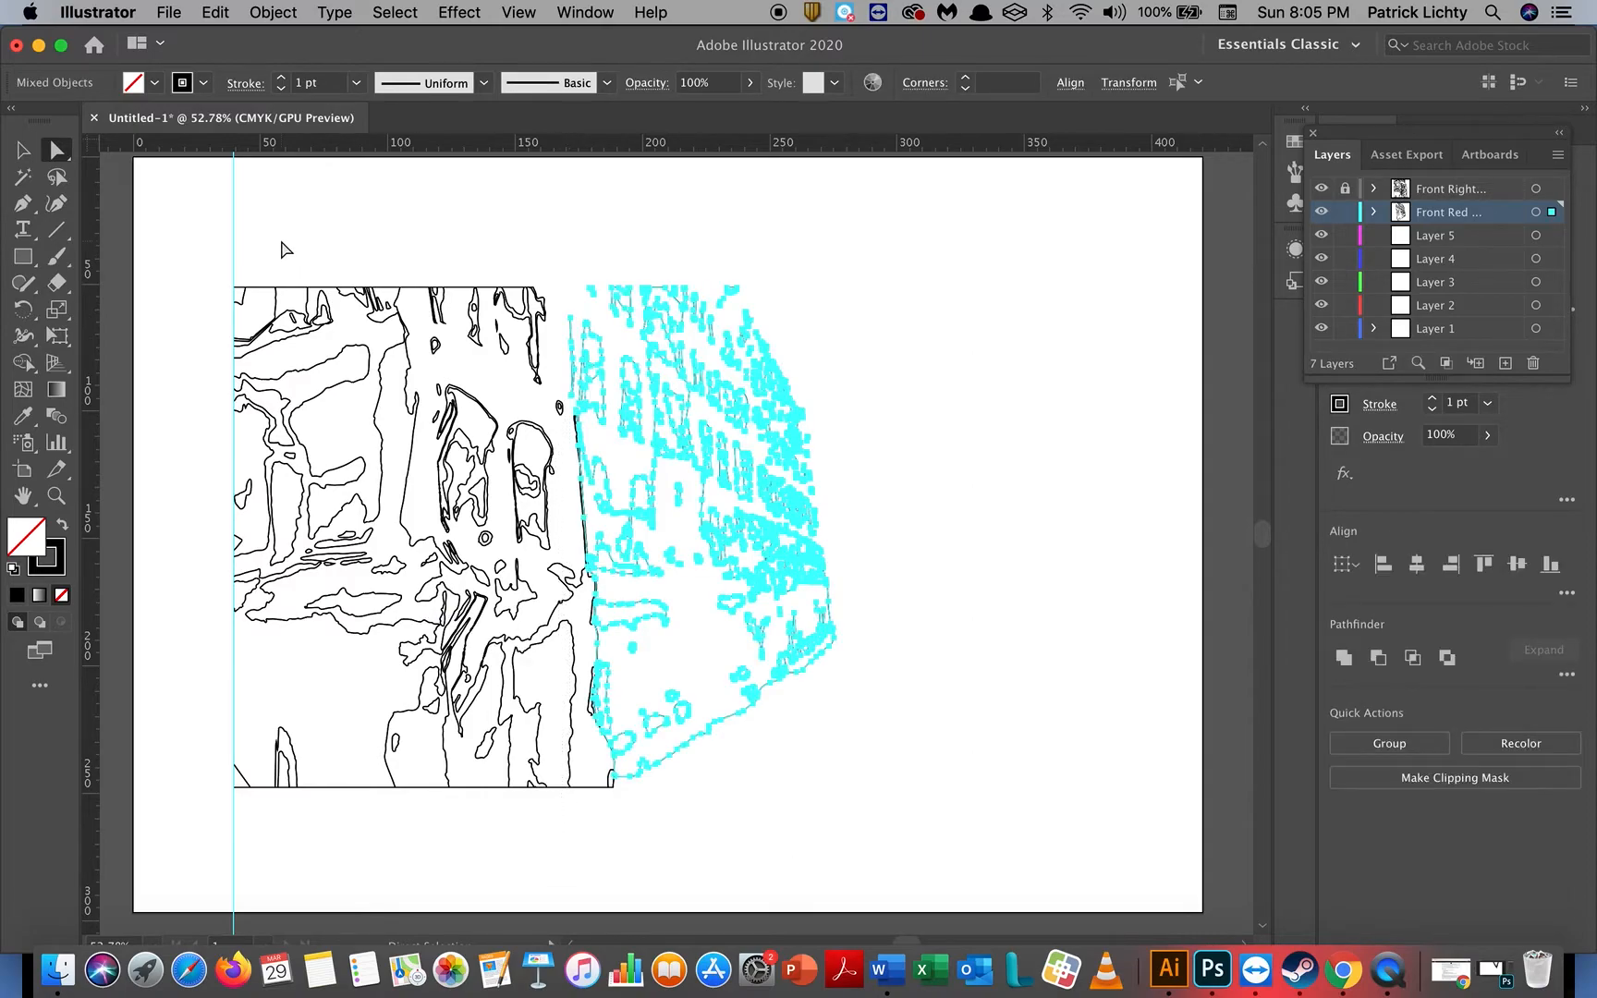
pyautogui.click(203, 85)
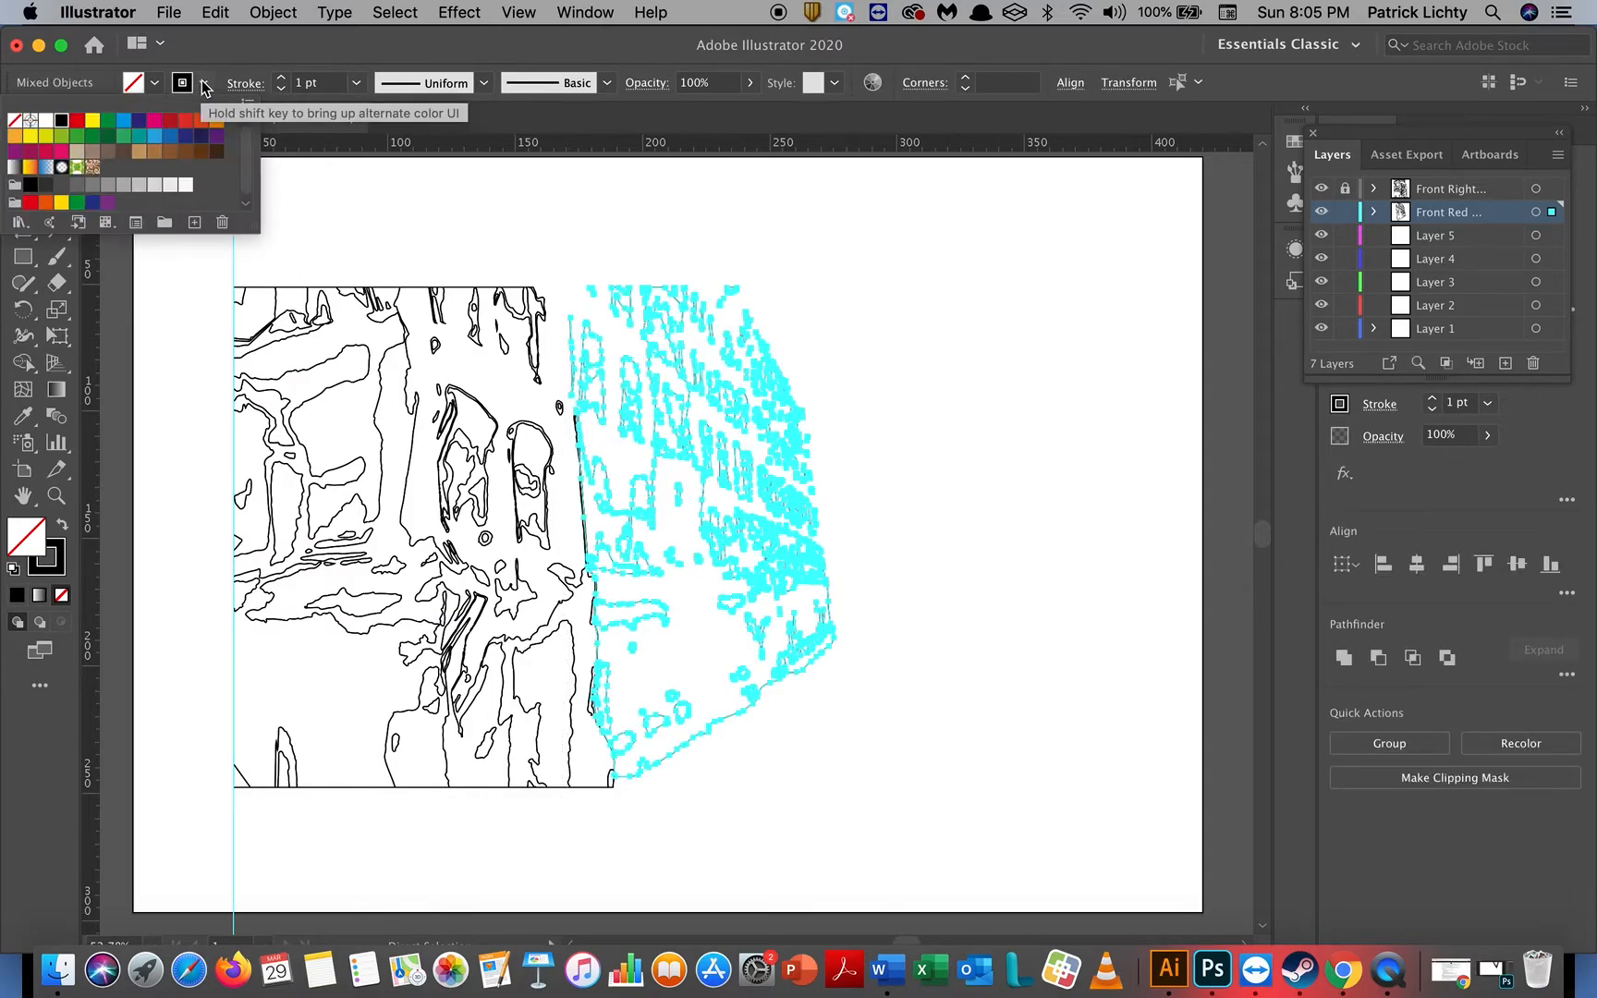
pyautogui.click(172, 121)
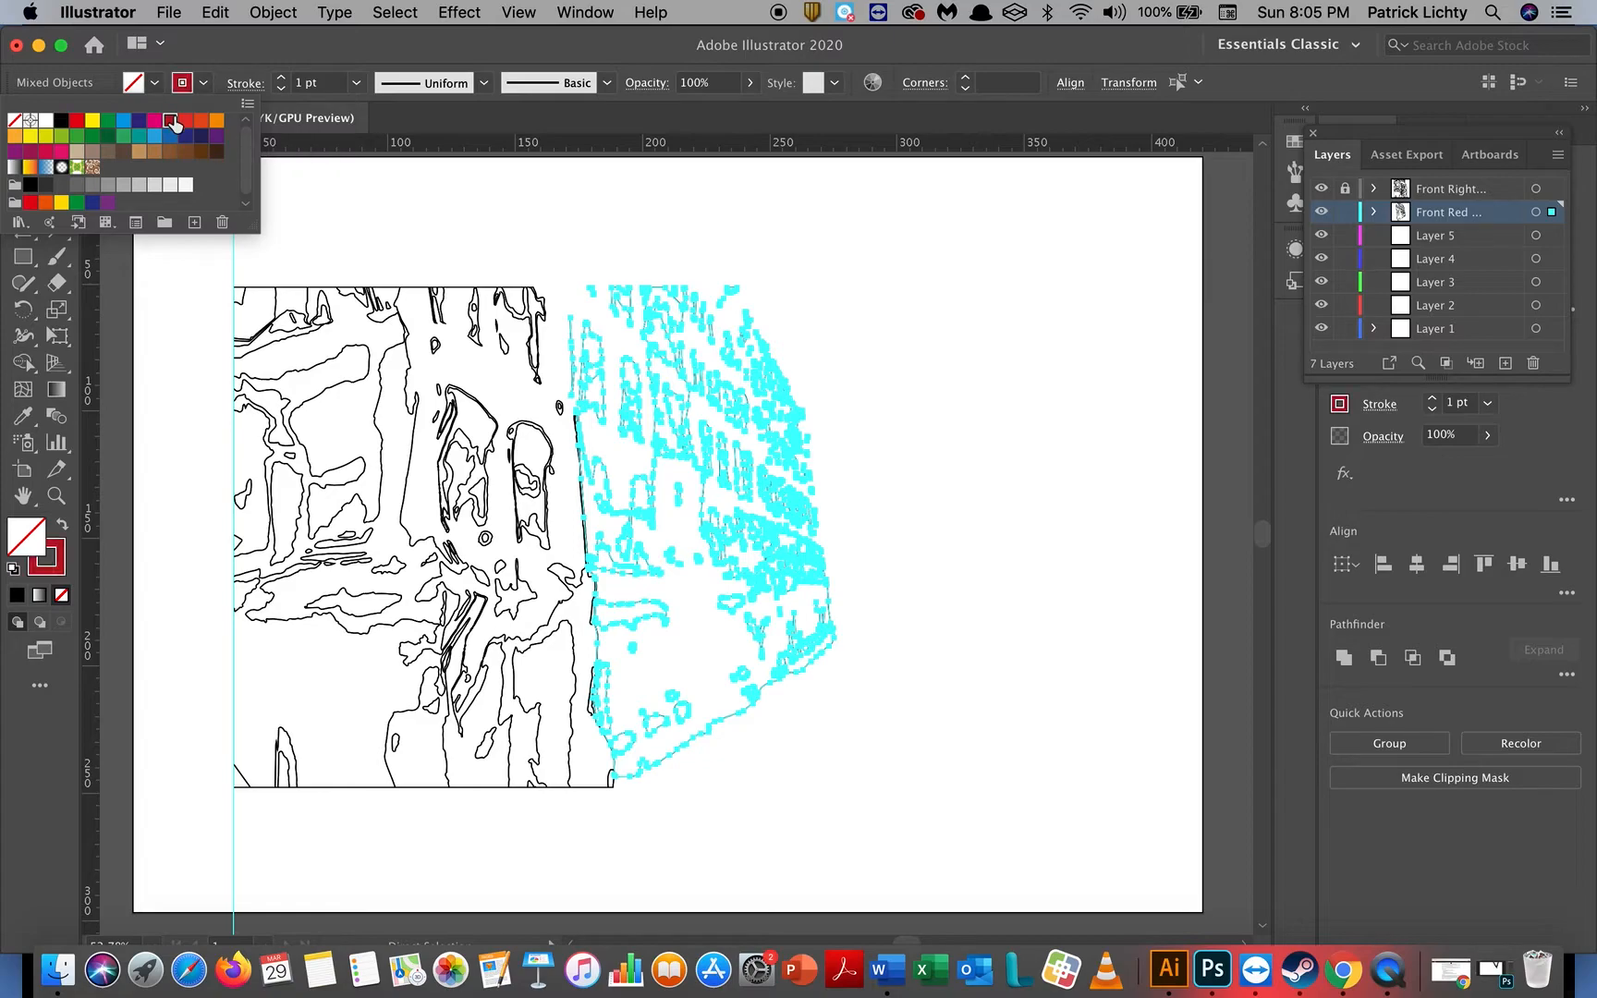
pyautogui.click(386, 224)
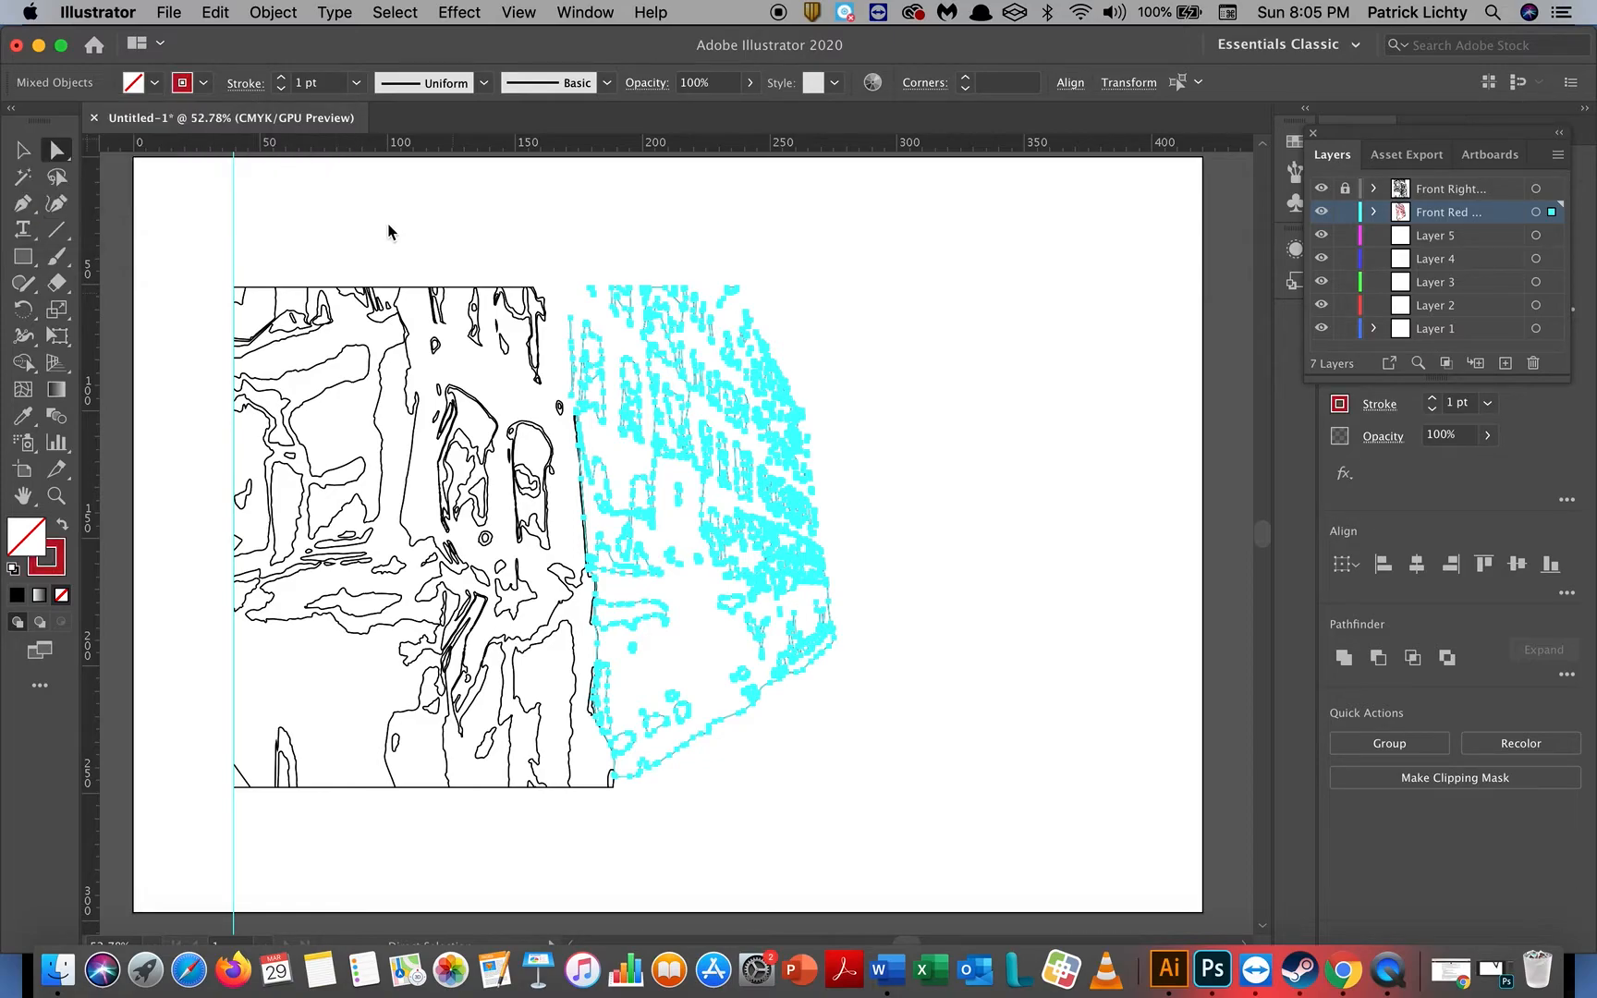
# Step: Set the stroke weight of the red building's outlines to 2 pt and deselect them
pyautogui.click(23, 150)
pyautogui.click(331, 166)
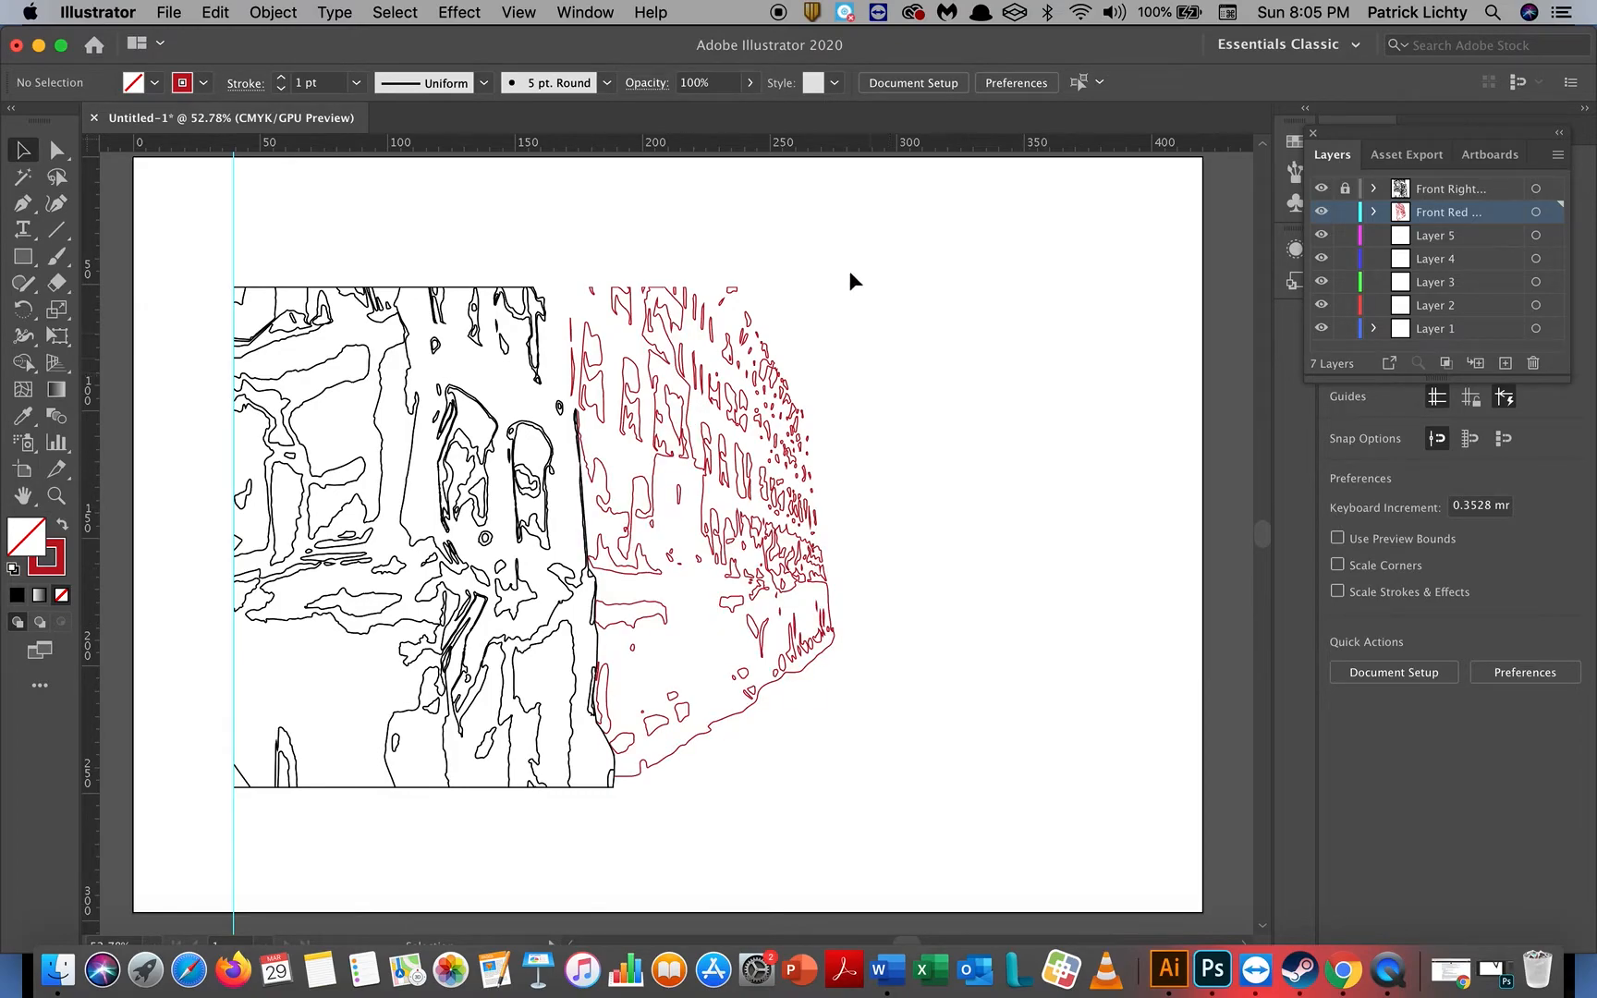
pyautogui.moveTo(877, 214); pyautogui.dragTo(574, 868)
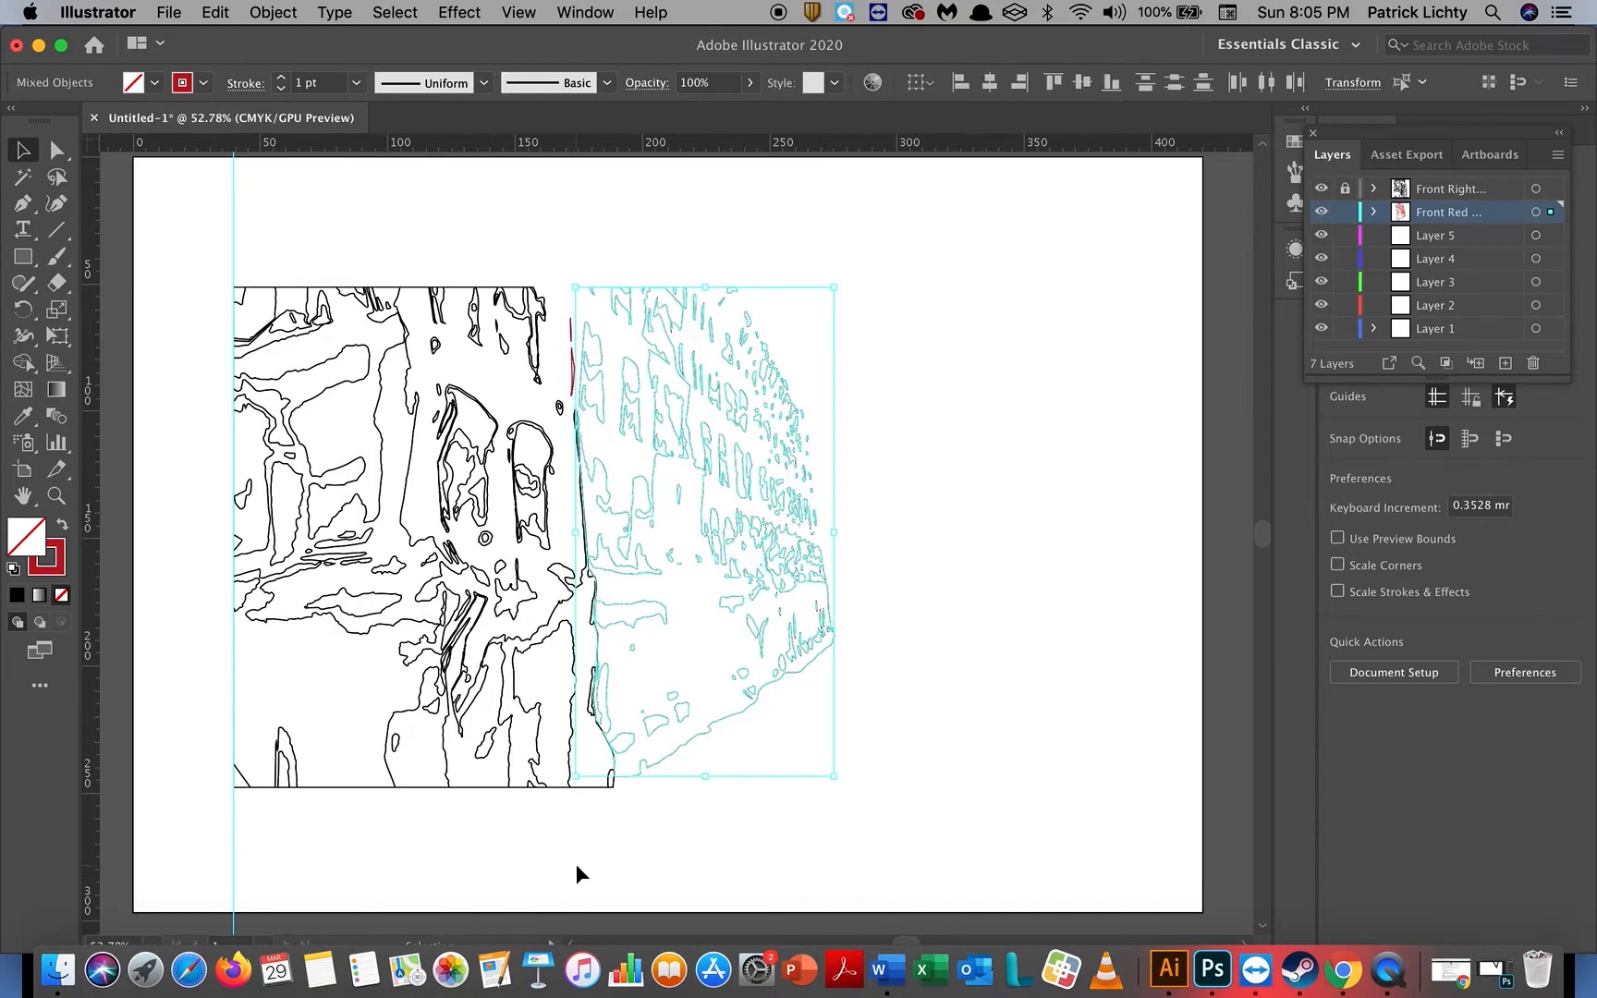
pyautogui.click(281, 77)
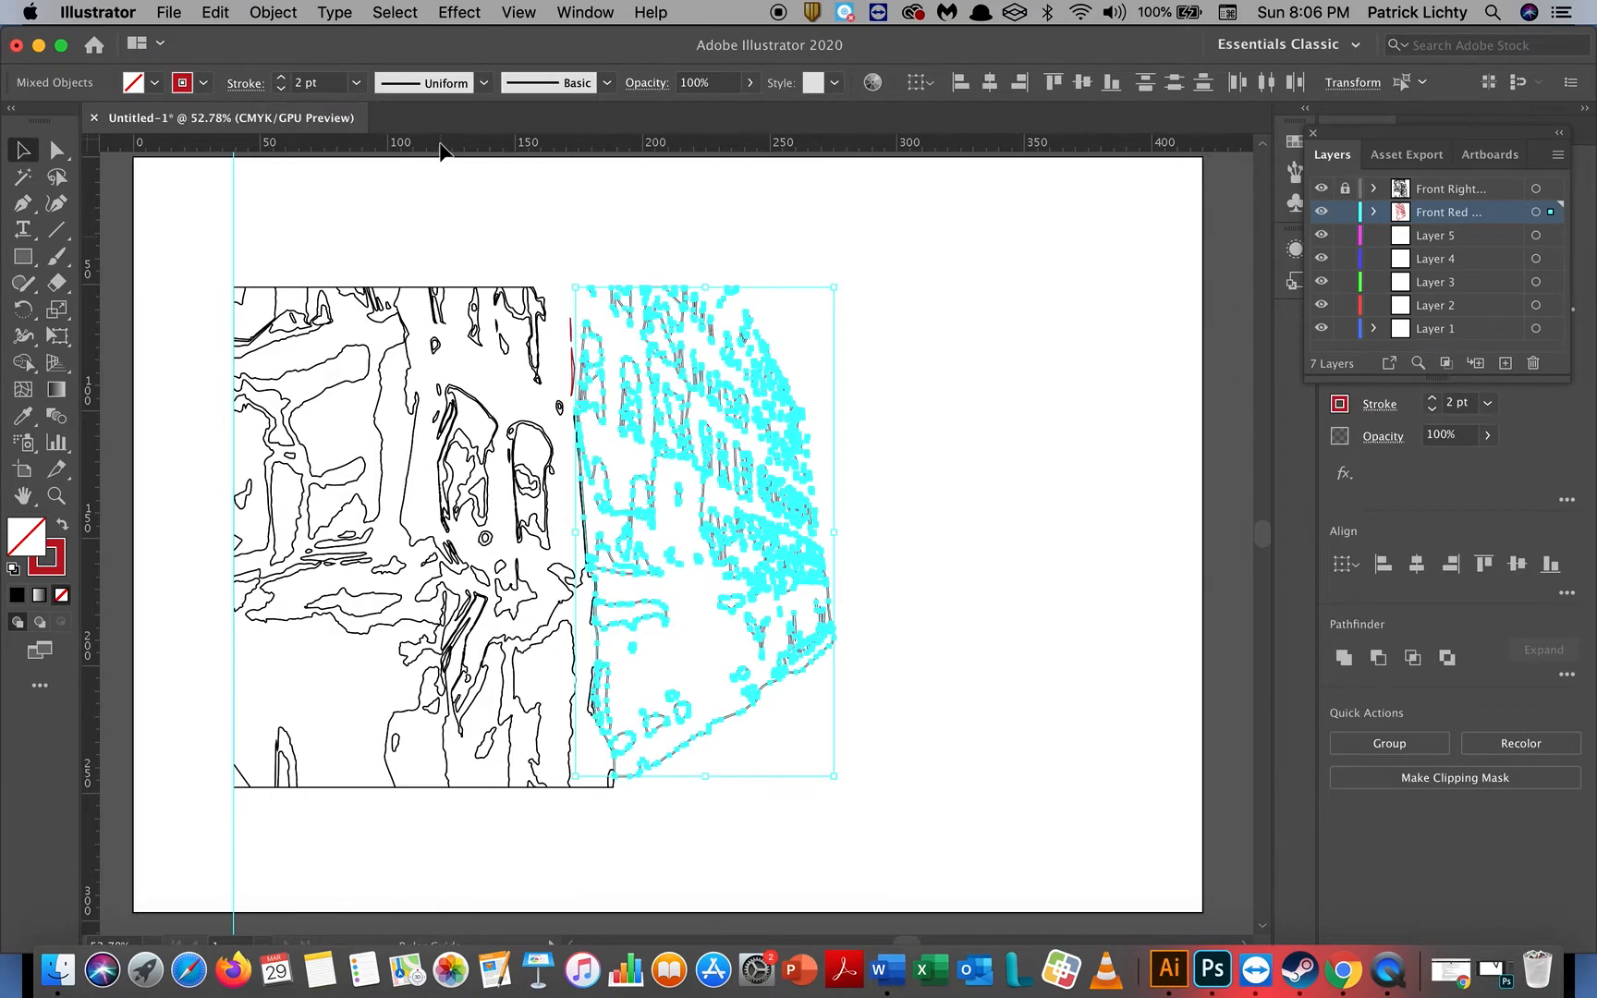
pyautogui.click(504, 194)
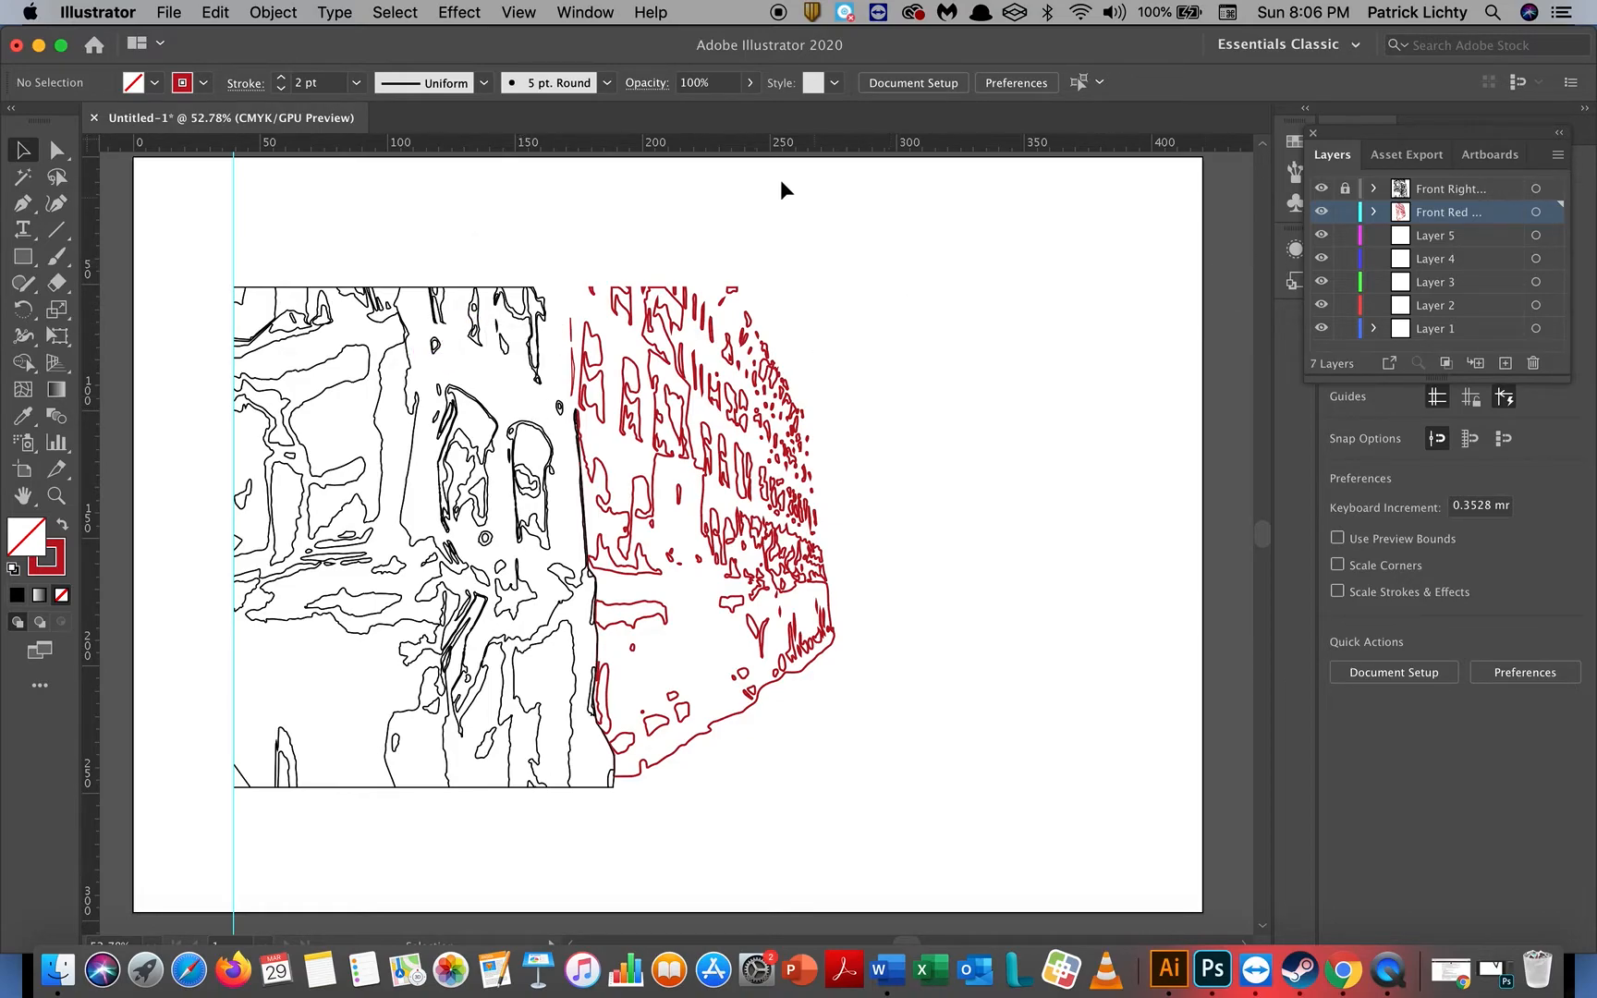
# Step: Lock the Front Red layer and place left rear Building.jpg on Layer 5, about 342 × 197 mm, starting at the vertical guide
pyautogui.click(1493, 238)
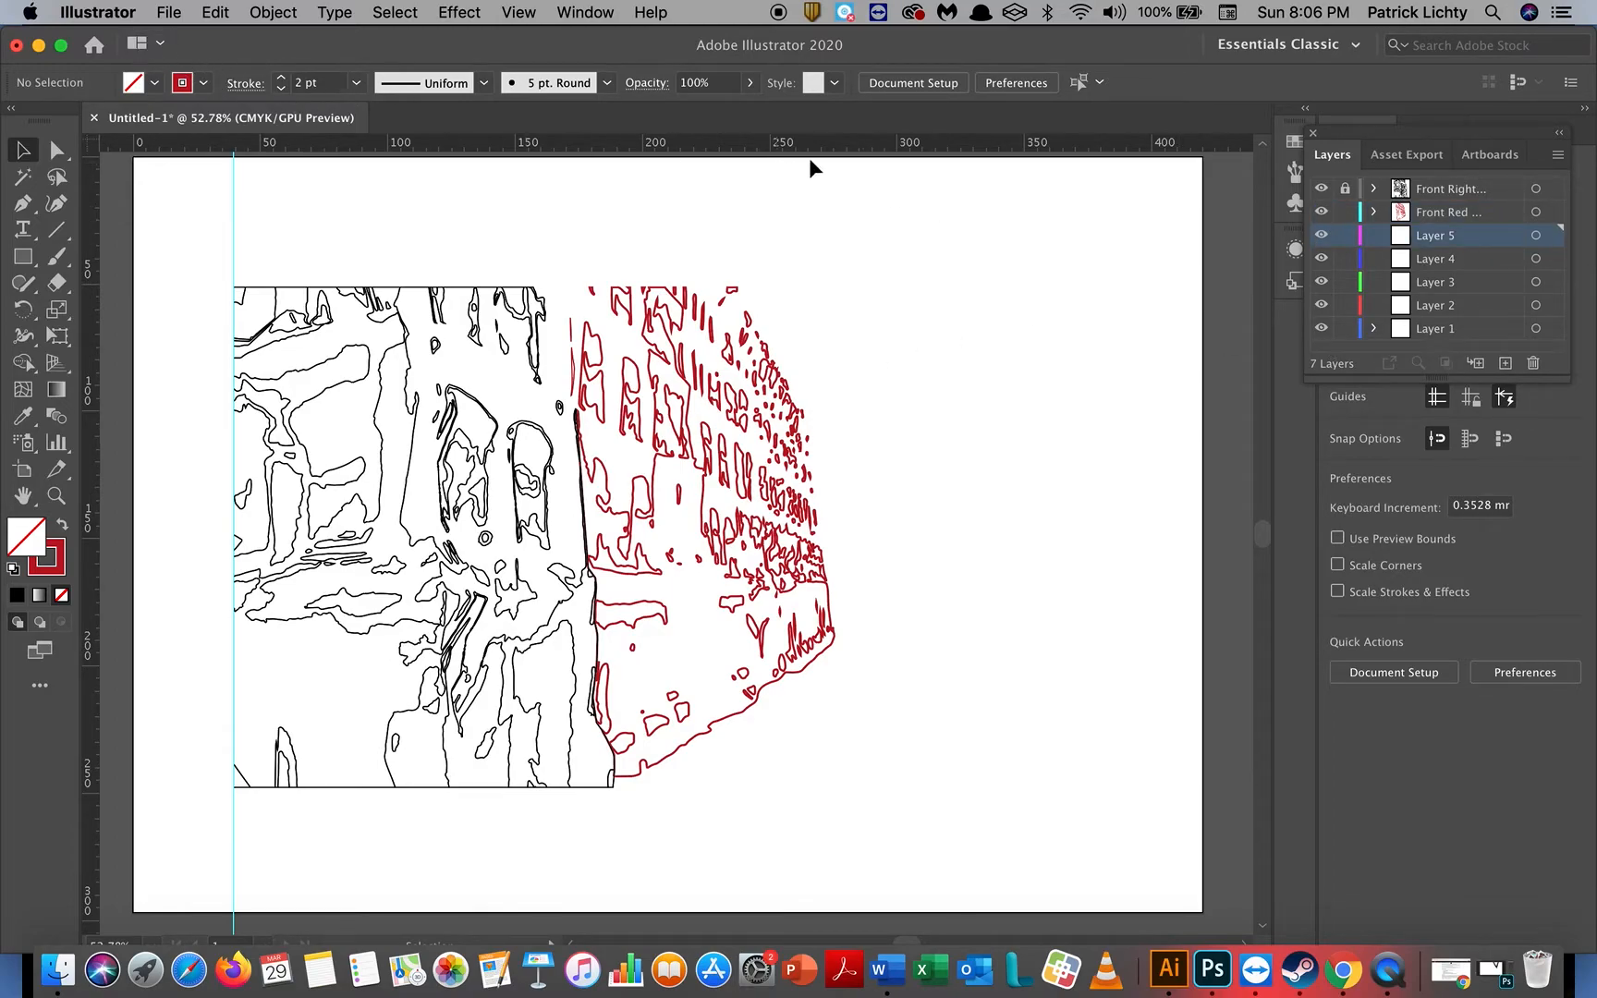
pyautogui.click(1346, 212)
pyautogui.click(172, 13)
pyautogui.click(232, 339)
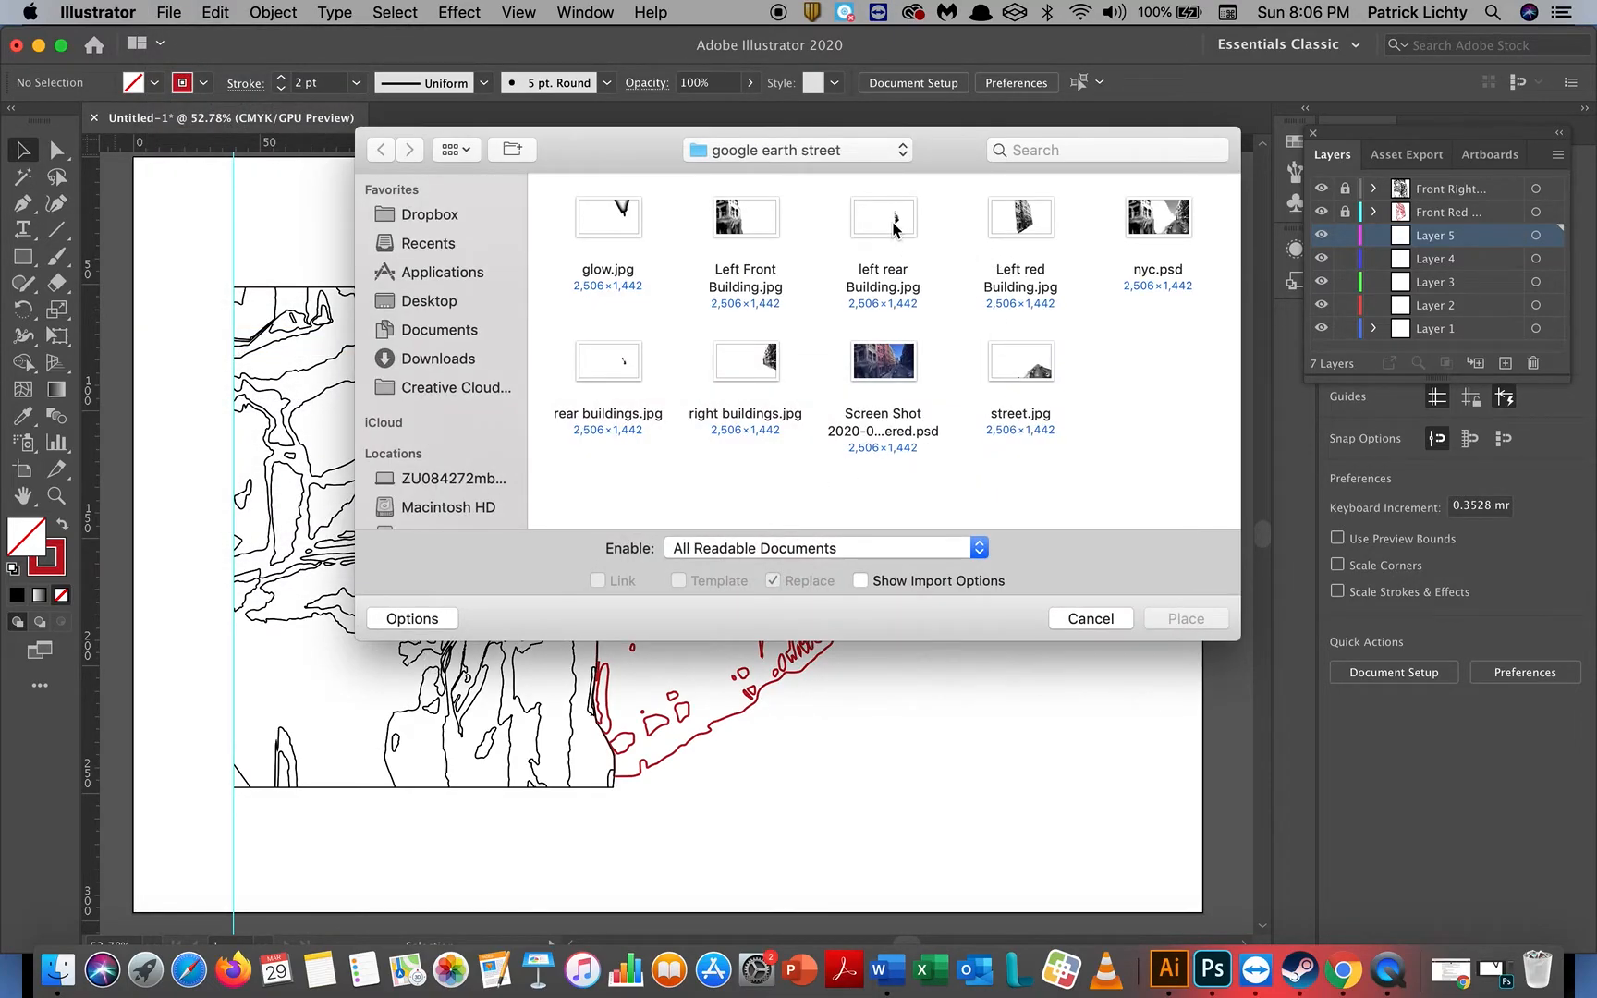
pyautogui.doubleClick(893, 227)
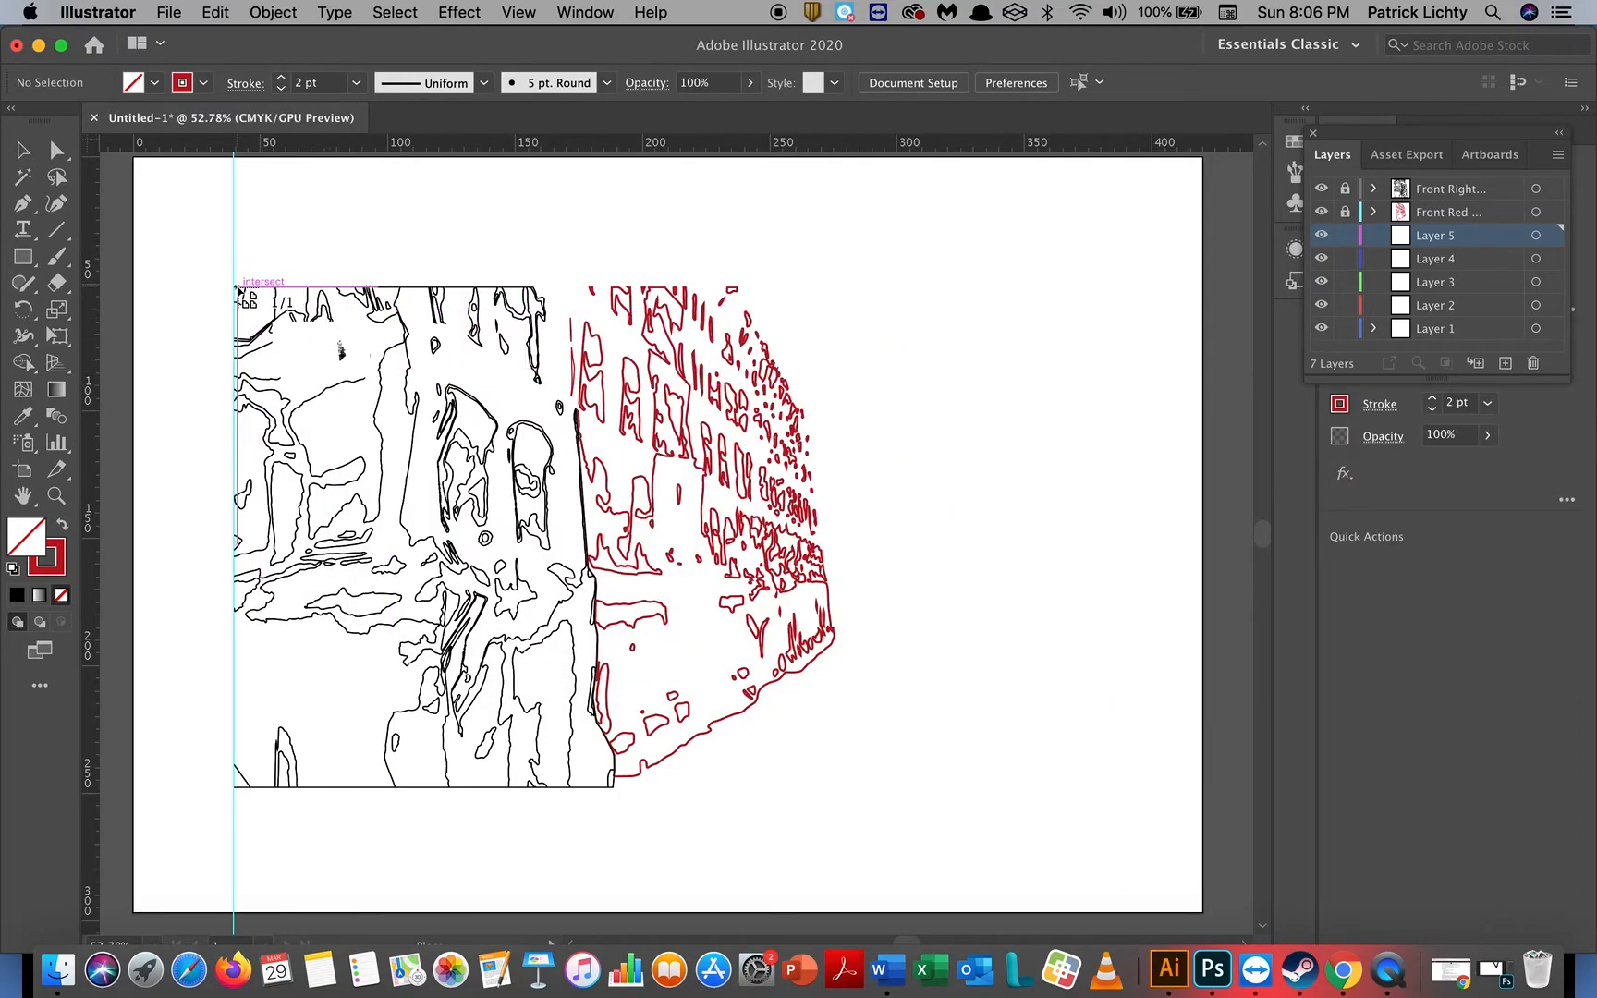
pyautogui.moveTo(236, 289); pyautogui.dragTo(900, 734)
pyautogui.moveTo(993, 766); pyautogui.dragTo(1105, 798)
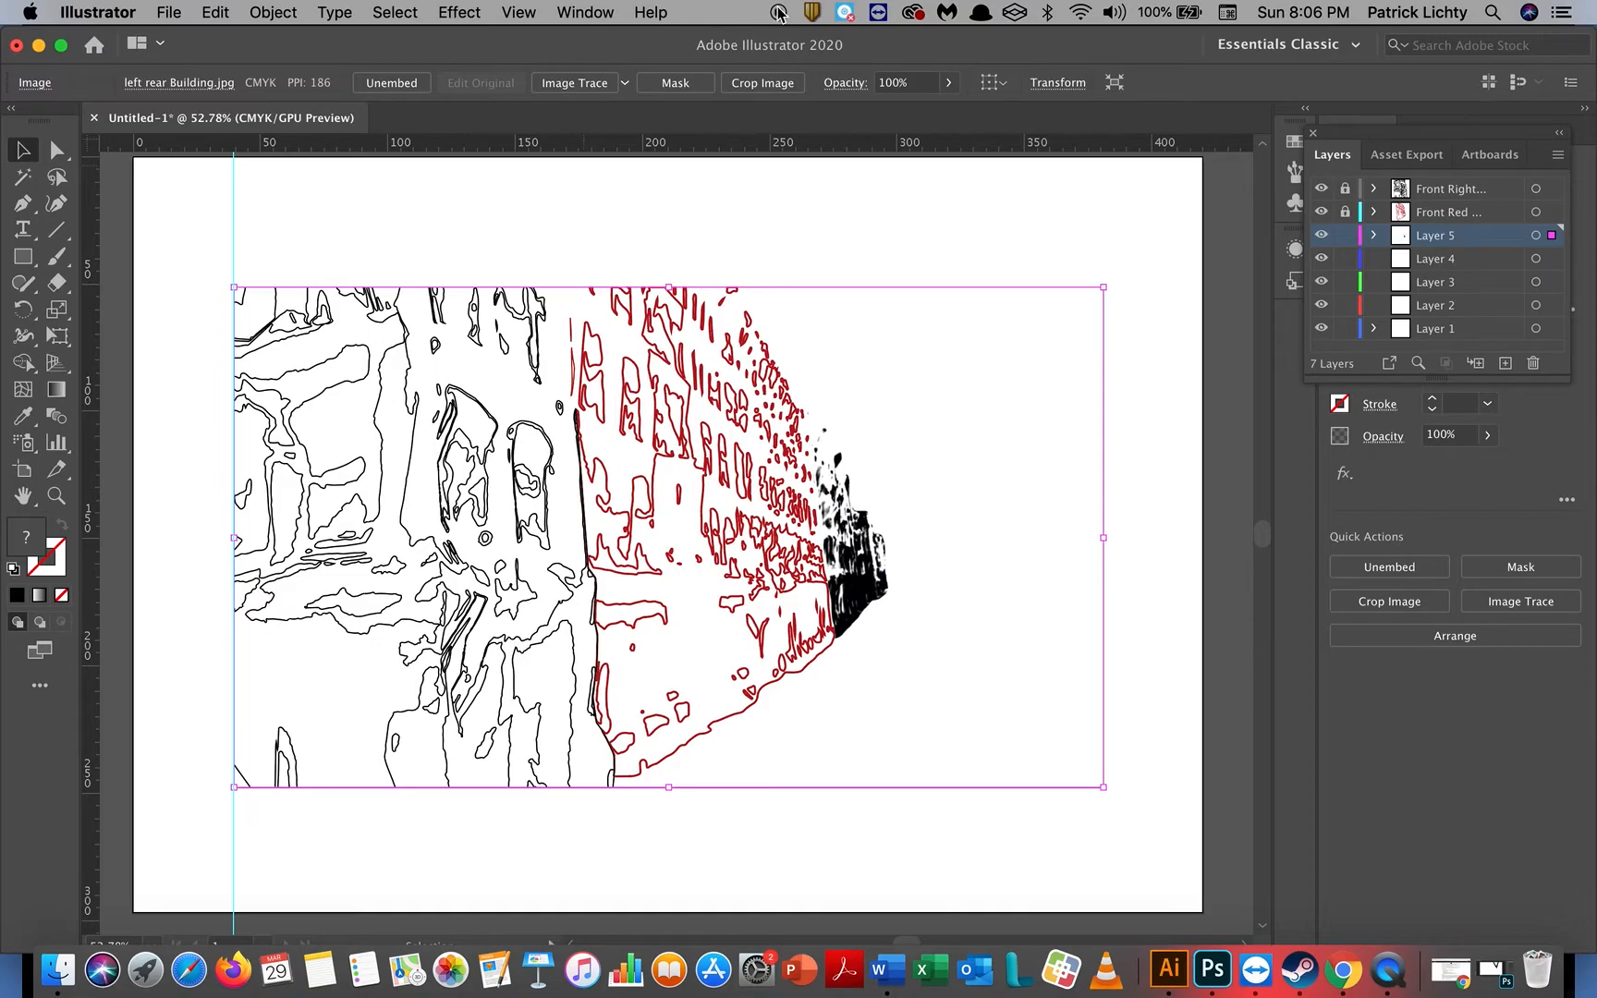
# Step: Image Trace the left rear building image with the 3 Colors preset, accepting the large-image tracing prompt
pyautogui.click(624, 83)
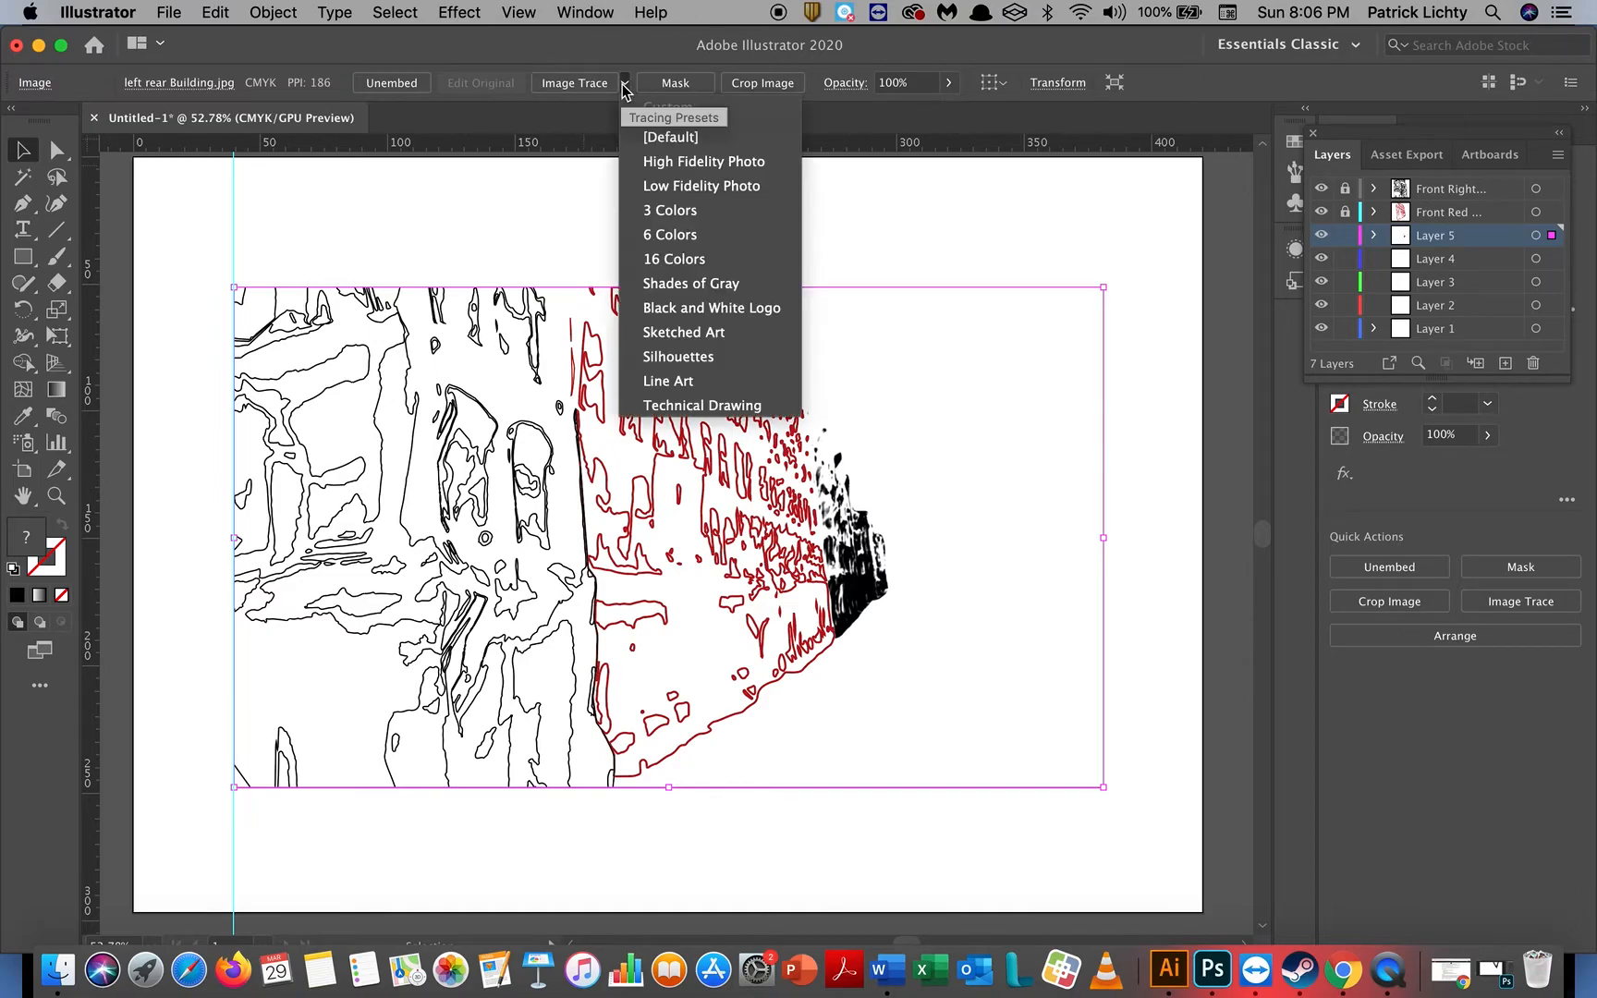
pyautogui.click(692, 222)
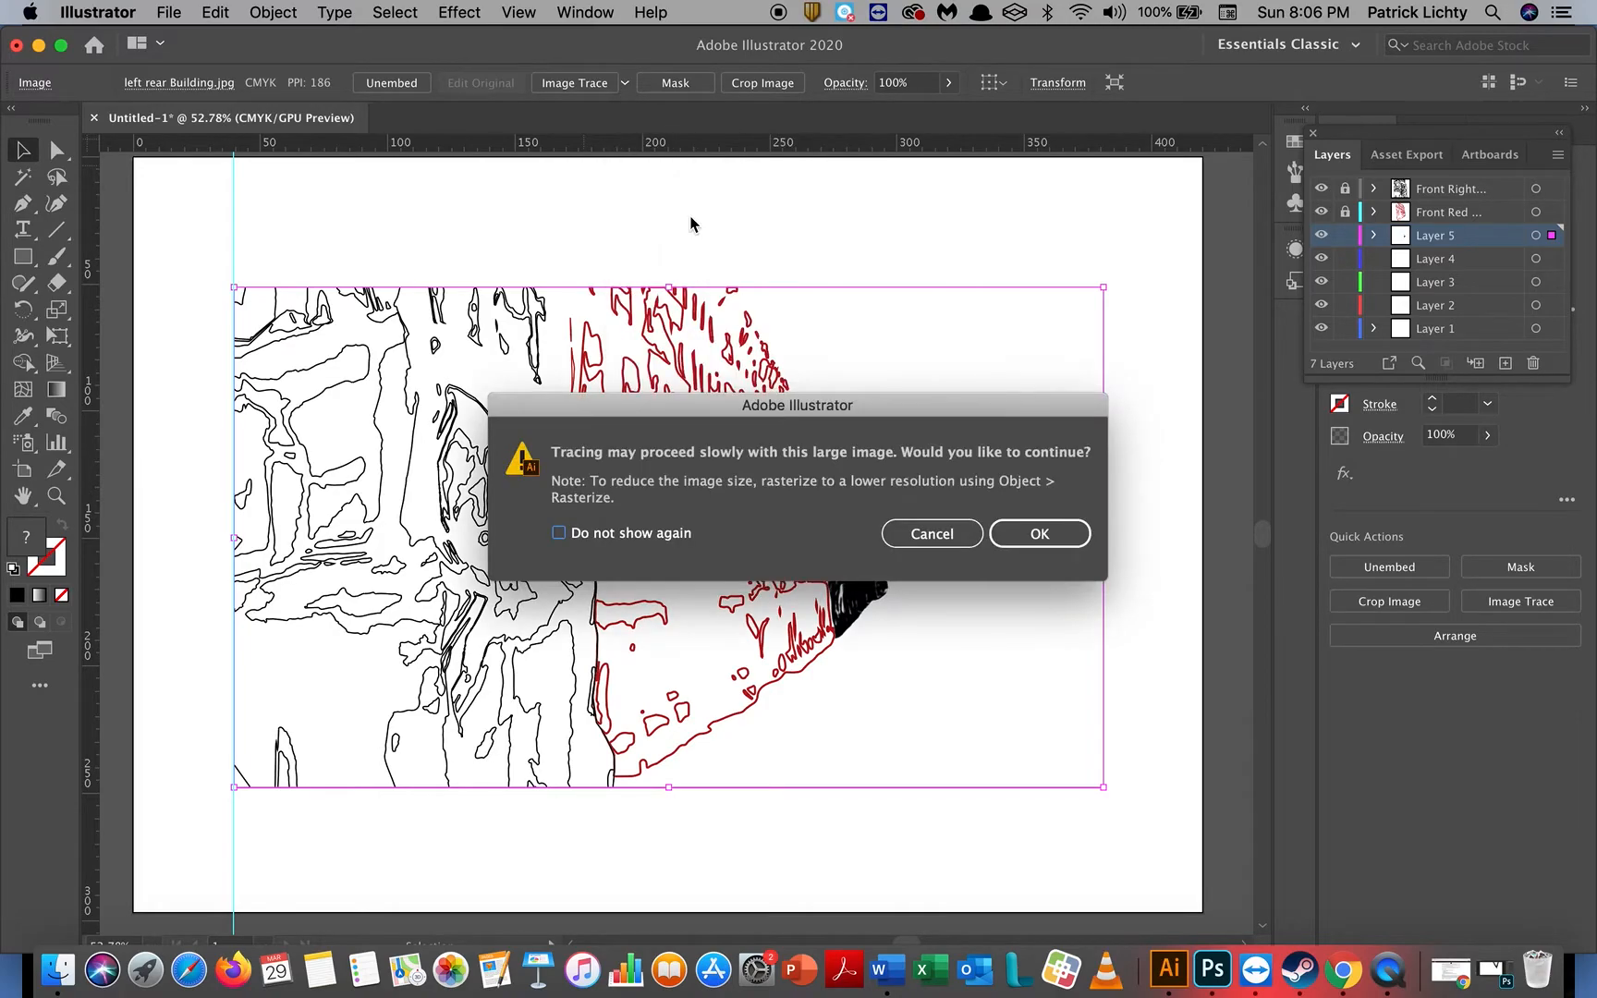
pyautogui.click(1036, 534)
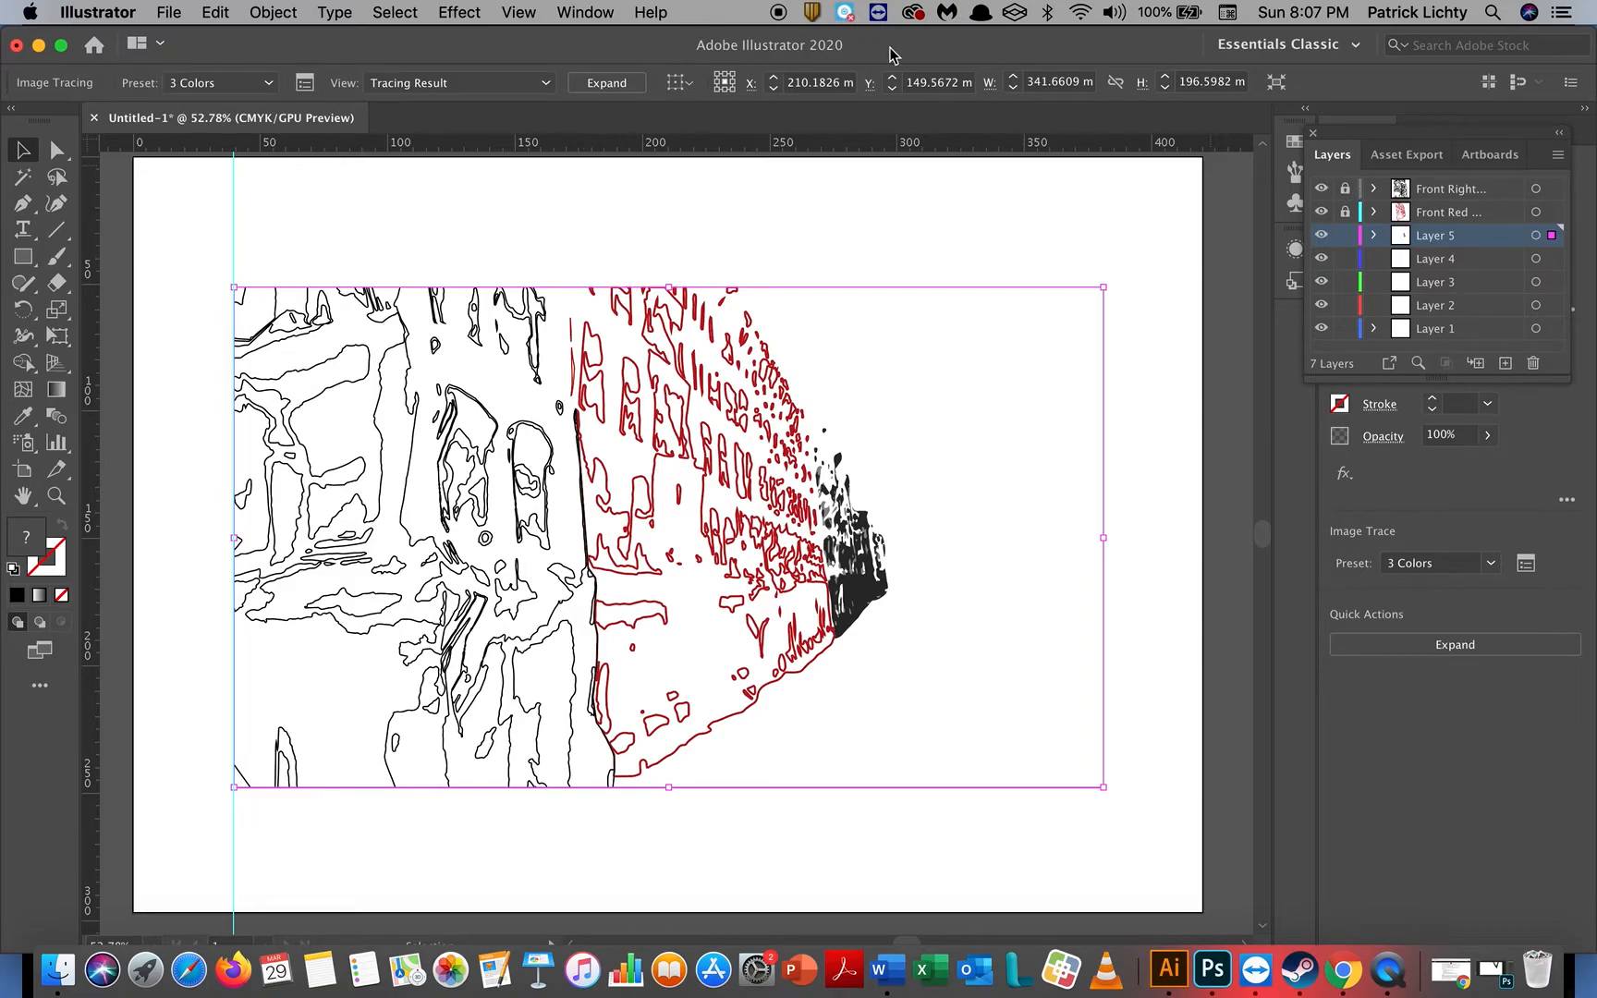
# Step: Expand the left rear building's 3 Colors trace into editable paths and ungroup them
pyautogui.click(623, 82)
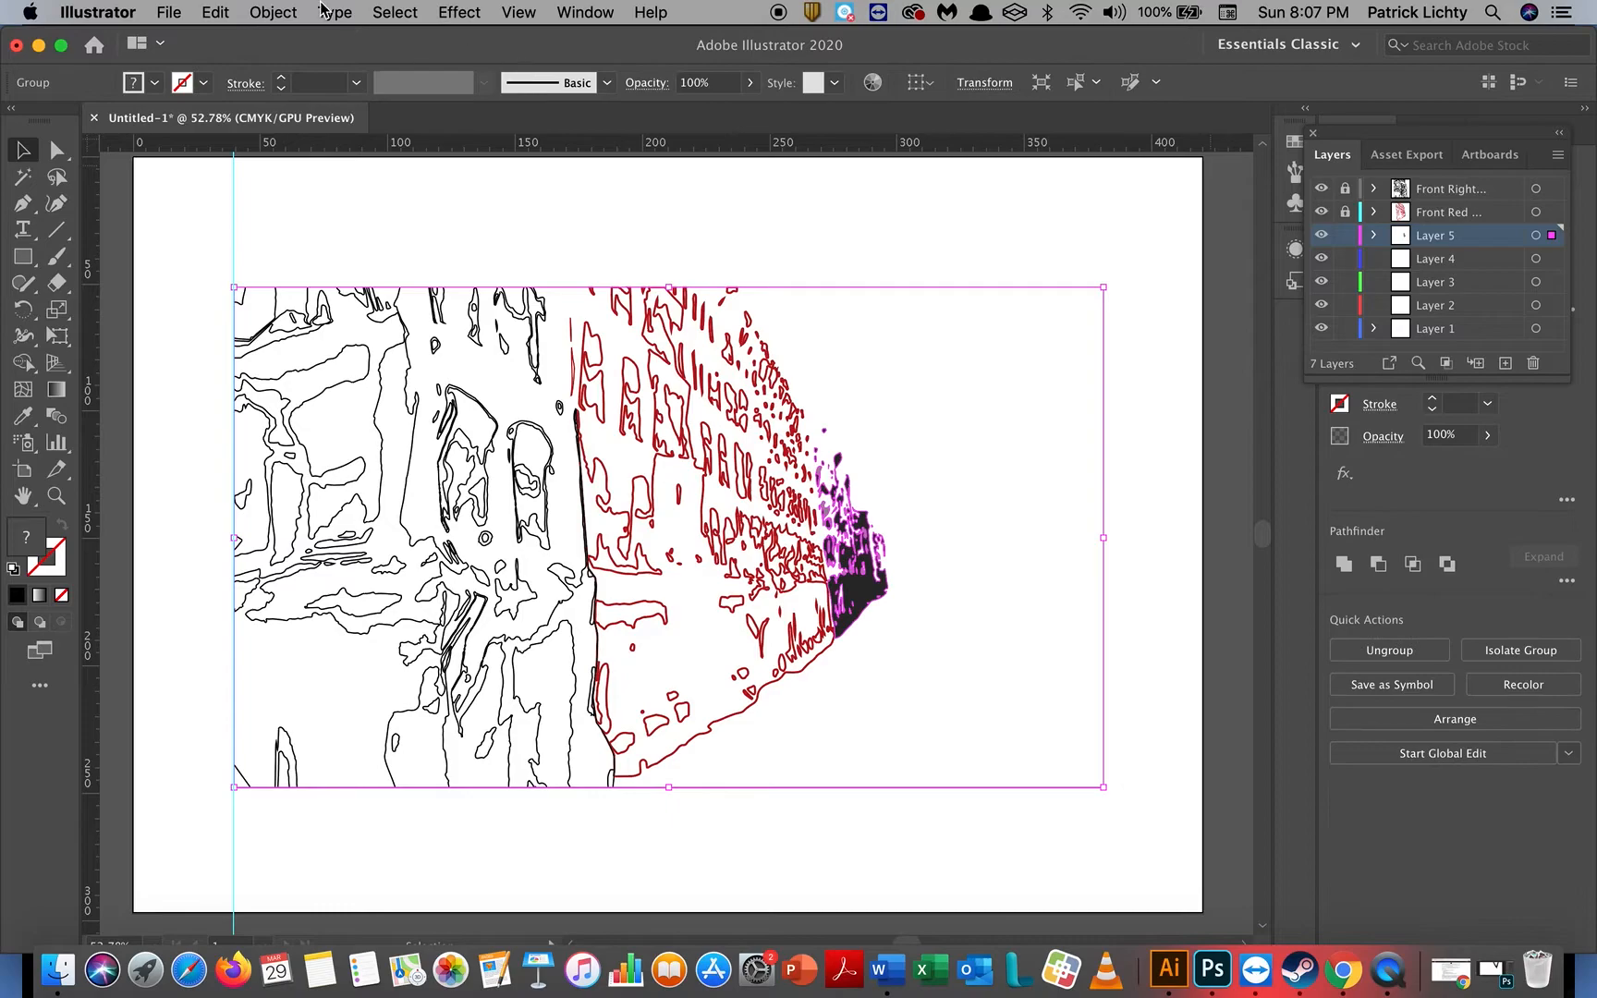
pyautogui.click(270, 13)
pyautogui.moveTo(275, 84)
pyautogui.click(279, 136)
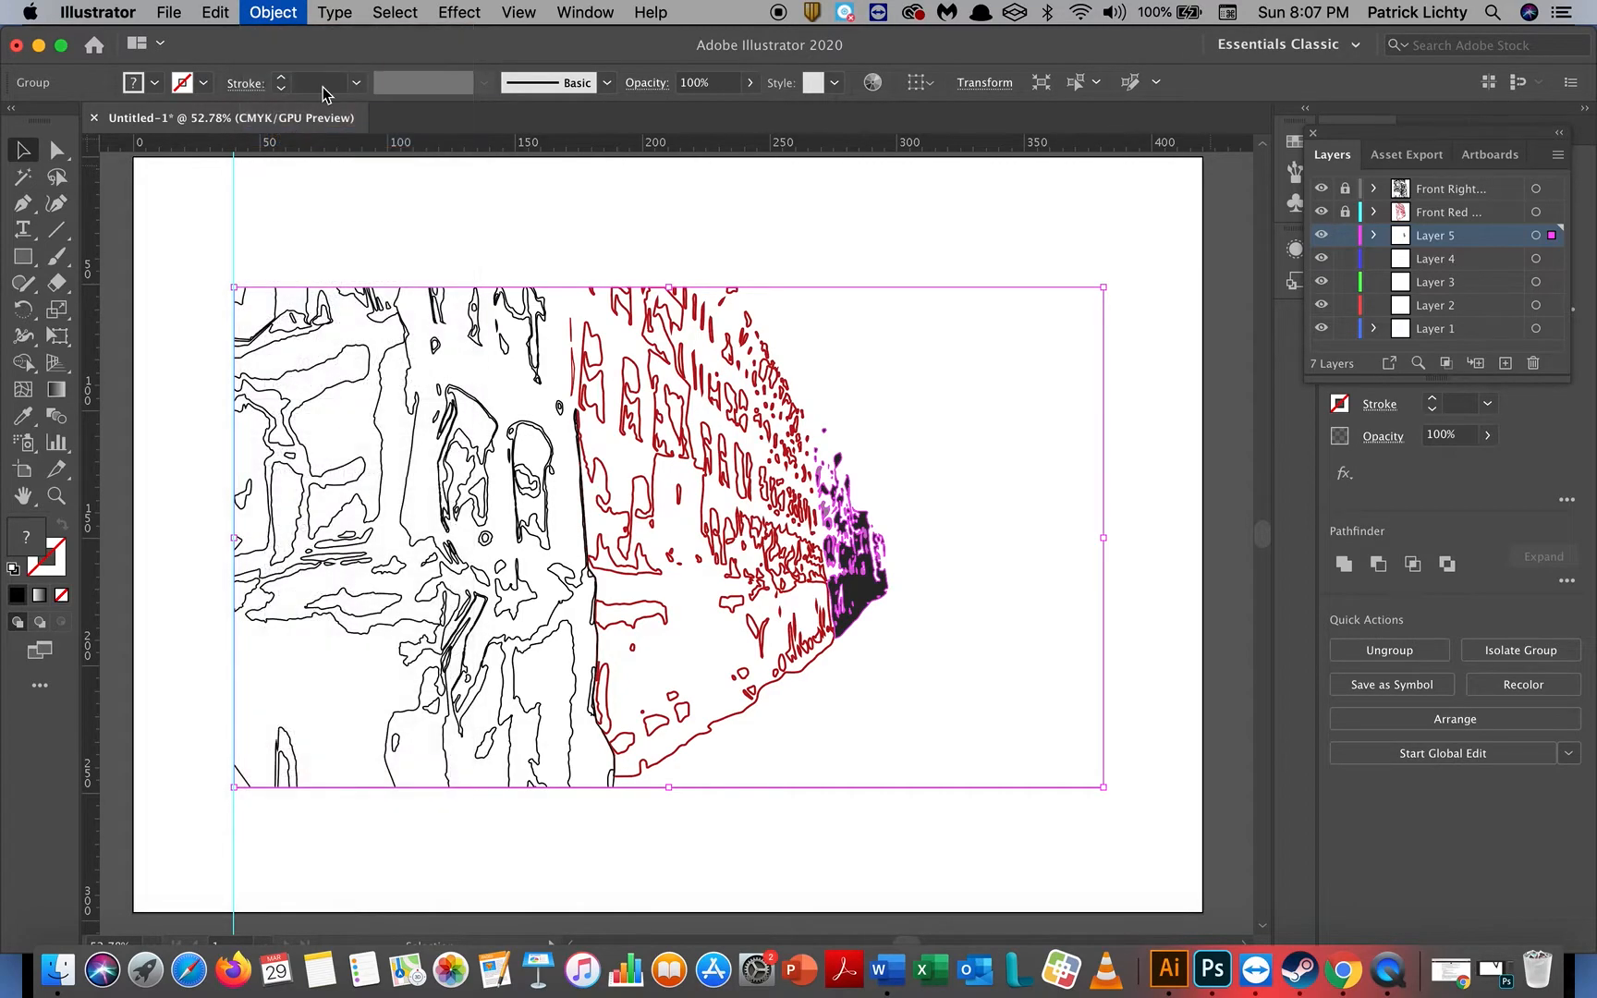
pyautogui.click(272, 17)
pyautogui.click(298, 256)
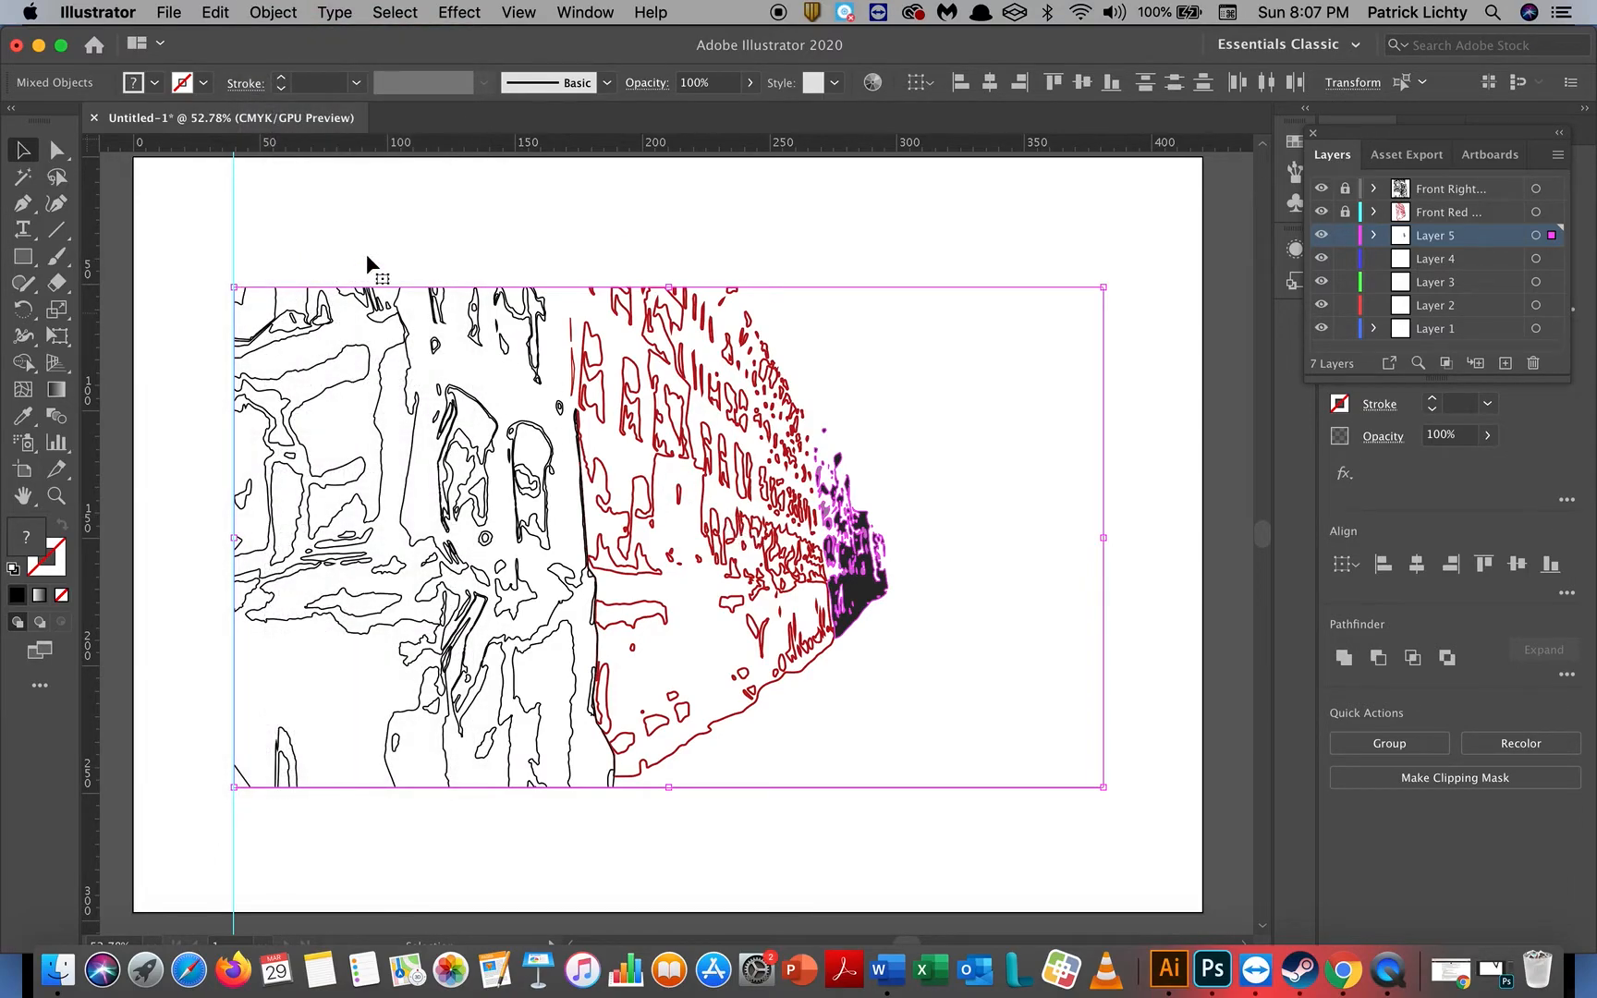
# Step: Give the left rear building's traced paths a blue 2 pt stroke and no fill, and deselect them
pyautogui.click(203, 82)
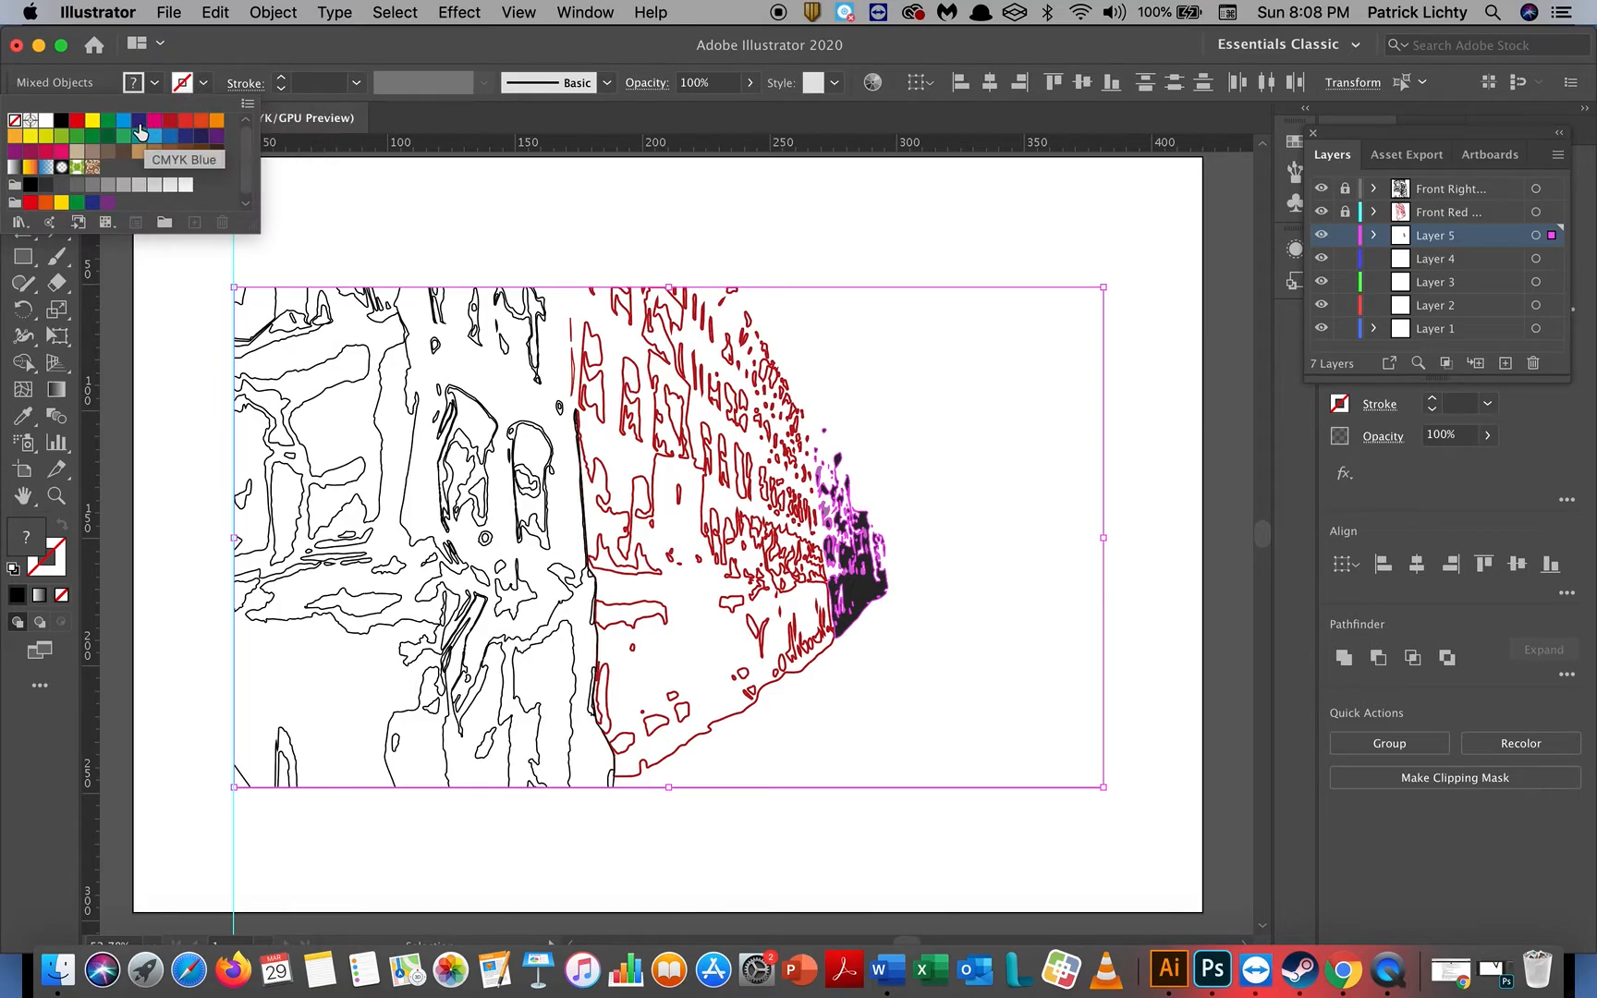
pyautogui.click(167, 138)
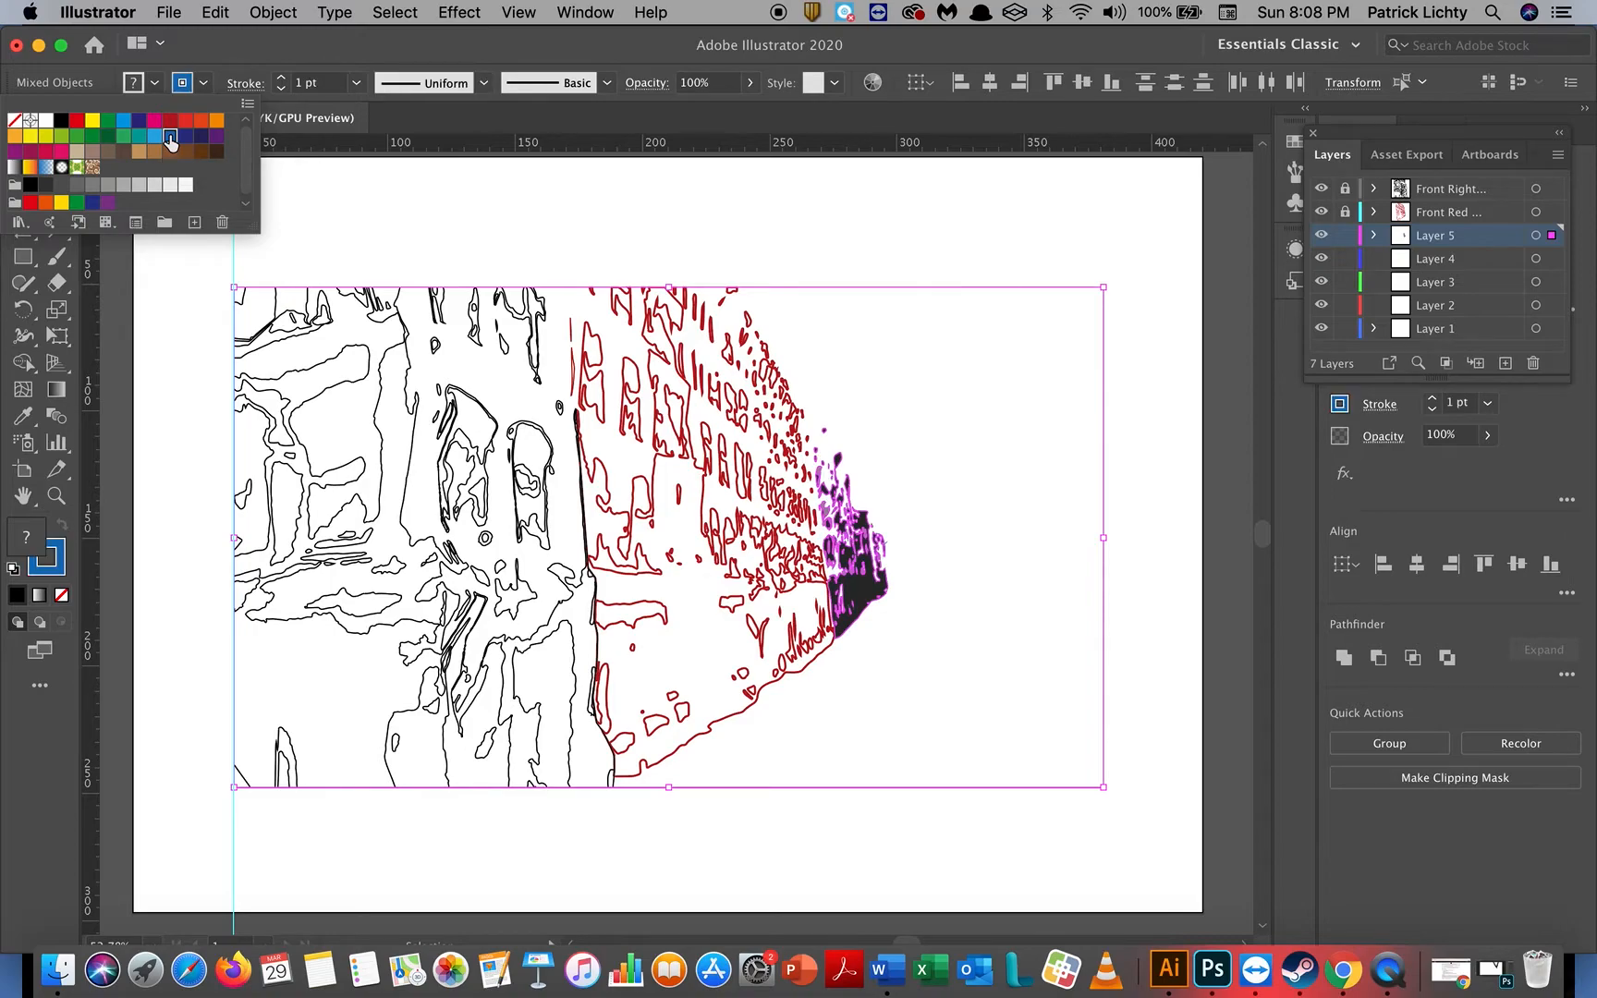
pyautogui.click(150, 84)
pyautogui.click(150, 84)
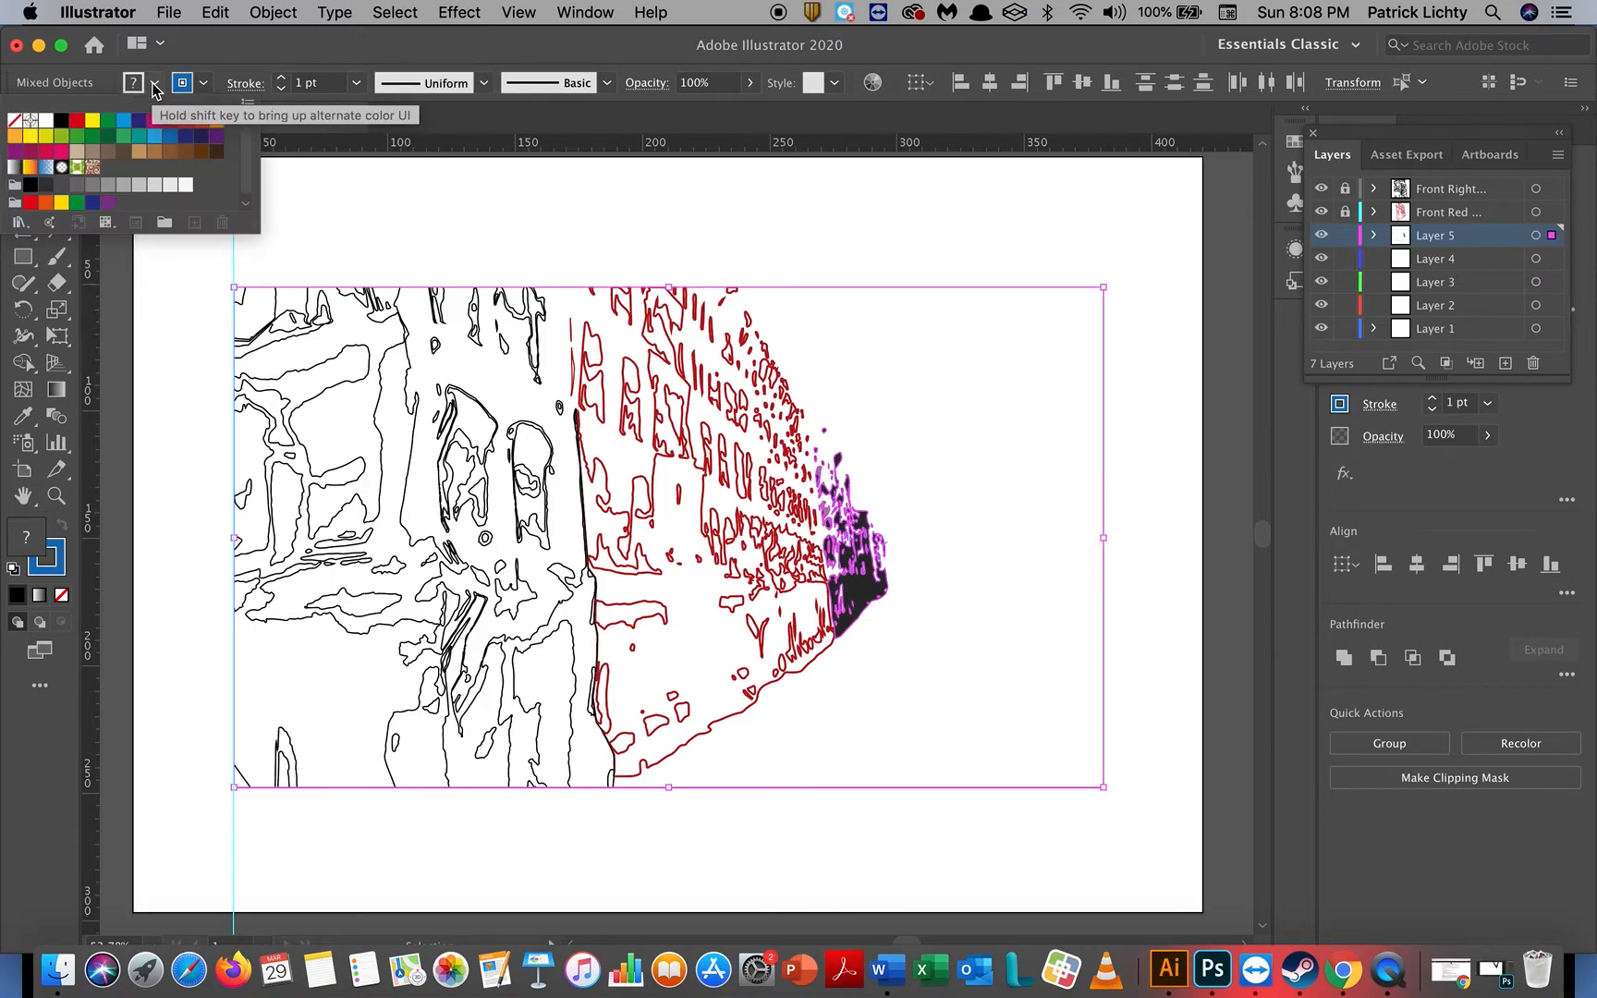
pyautogui.click(14, 121)
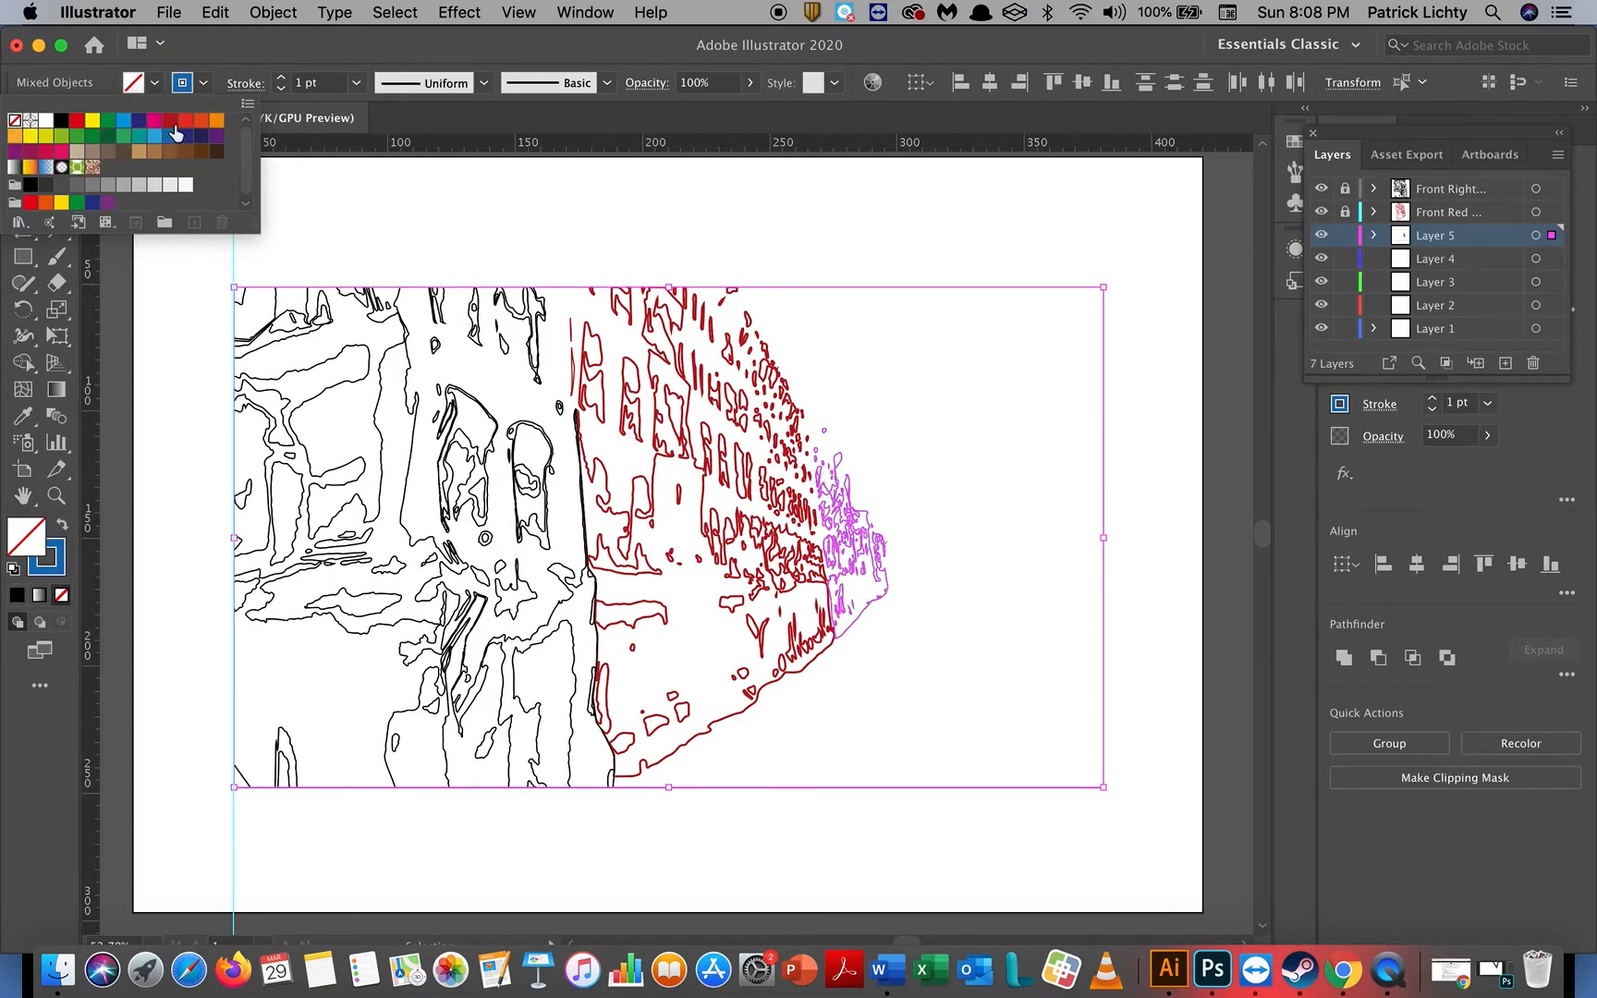
pyautogui.click(288, 78)
pyautogui.click(289, 78)
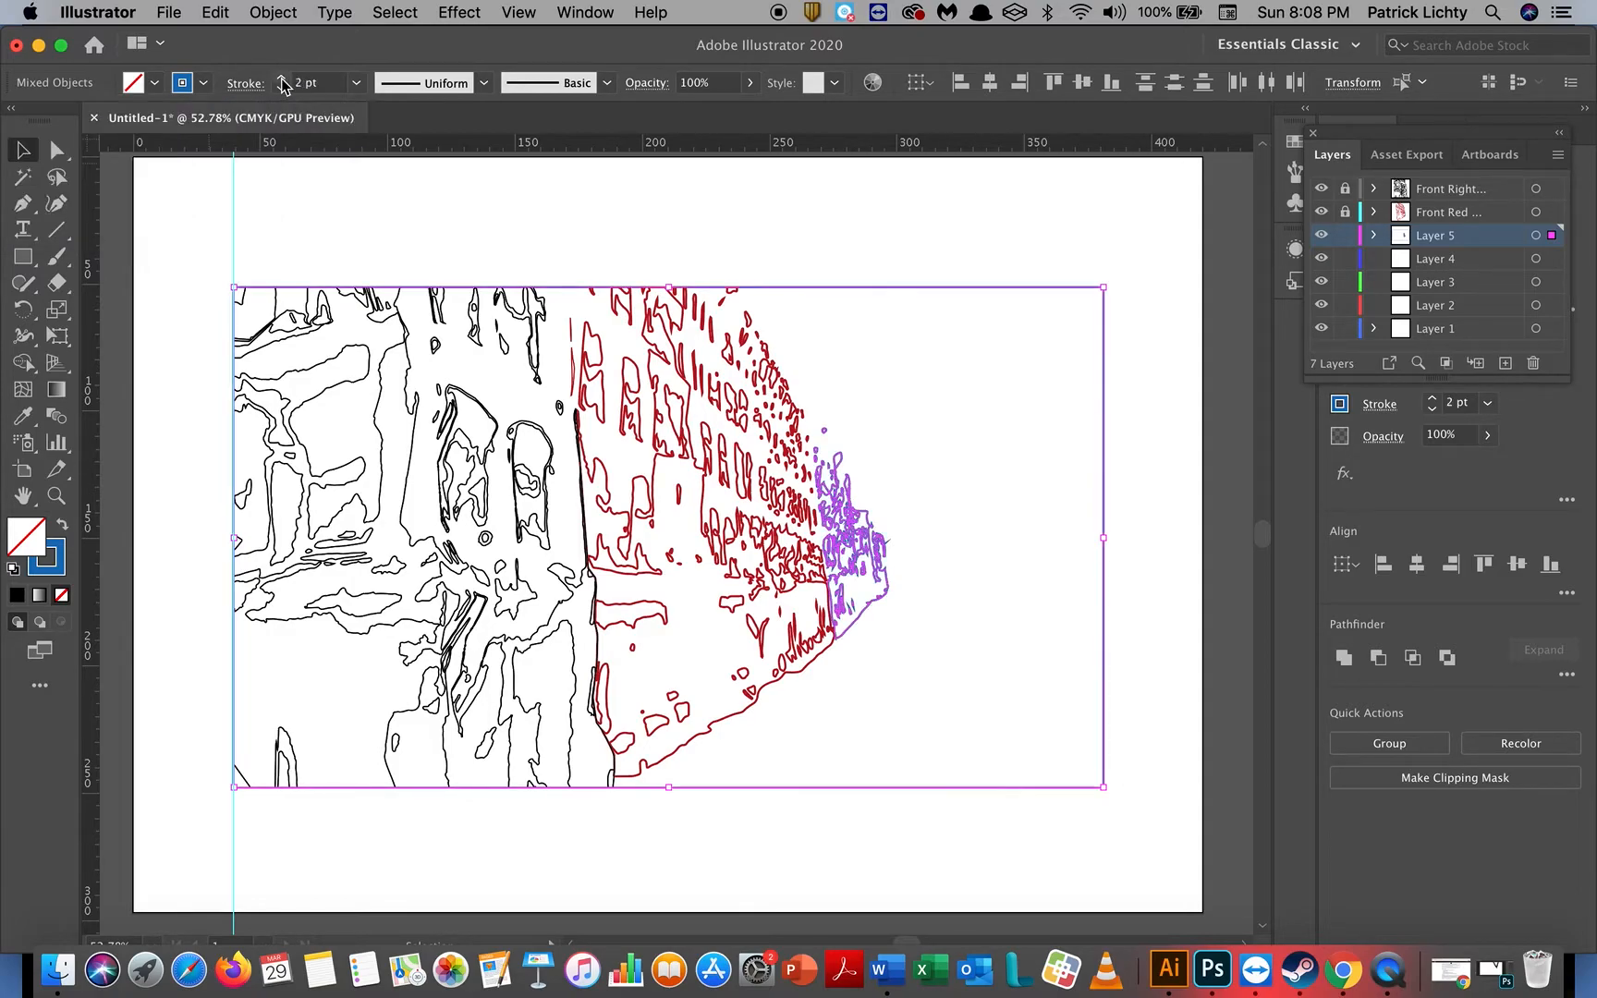
pyautogui.click(887, 233)
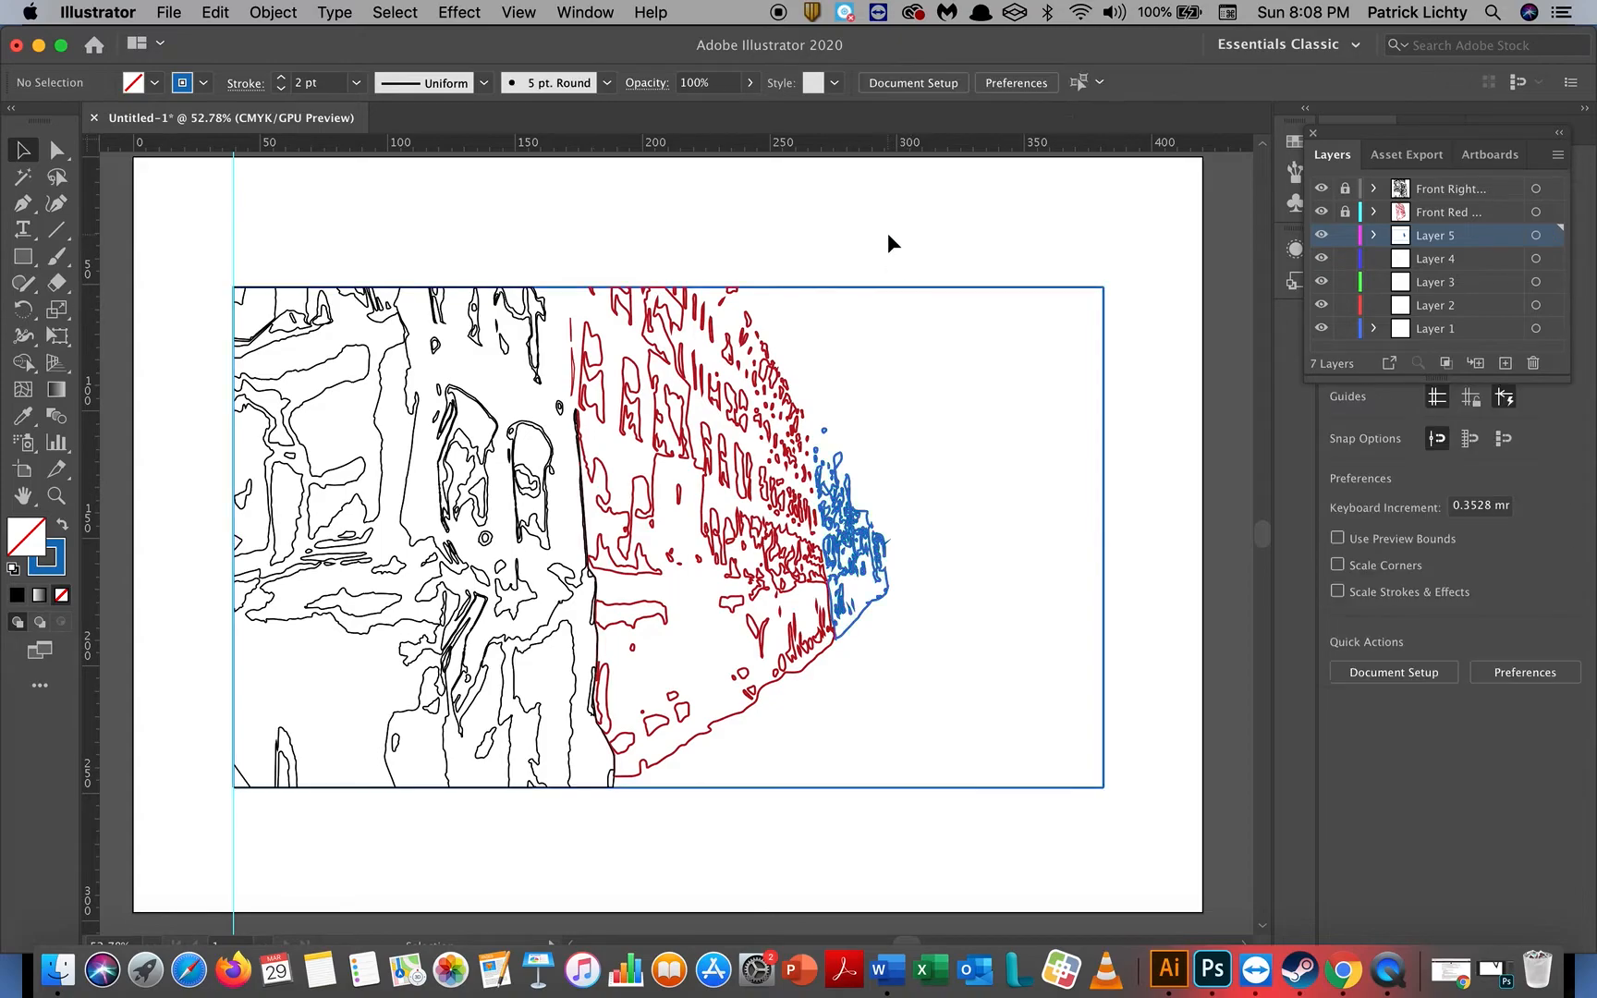
# Step: Remove the blue rectangular frame around the left rear building's trace, keeping the building outlines
pyautogui.click(1103, 322)
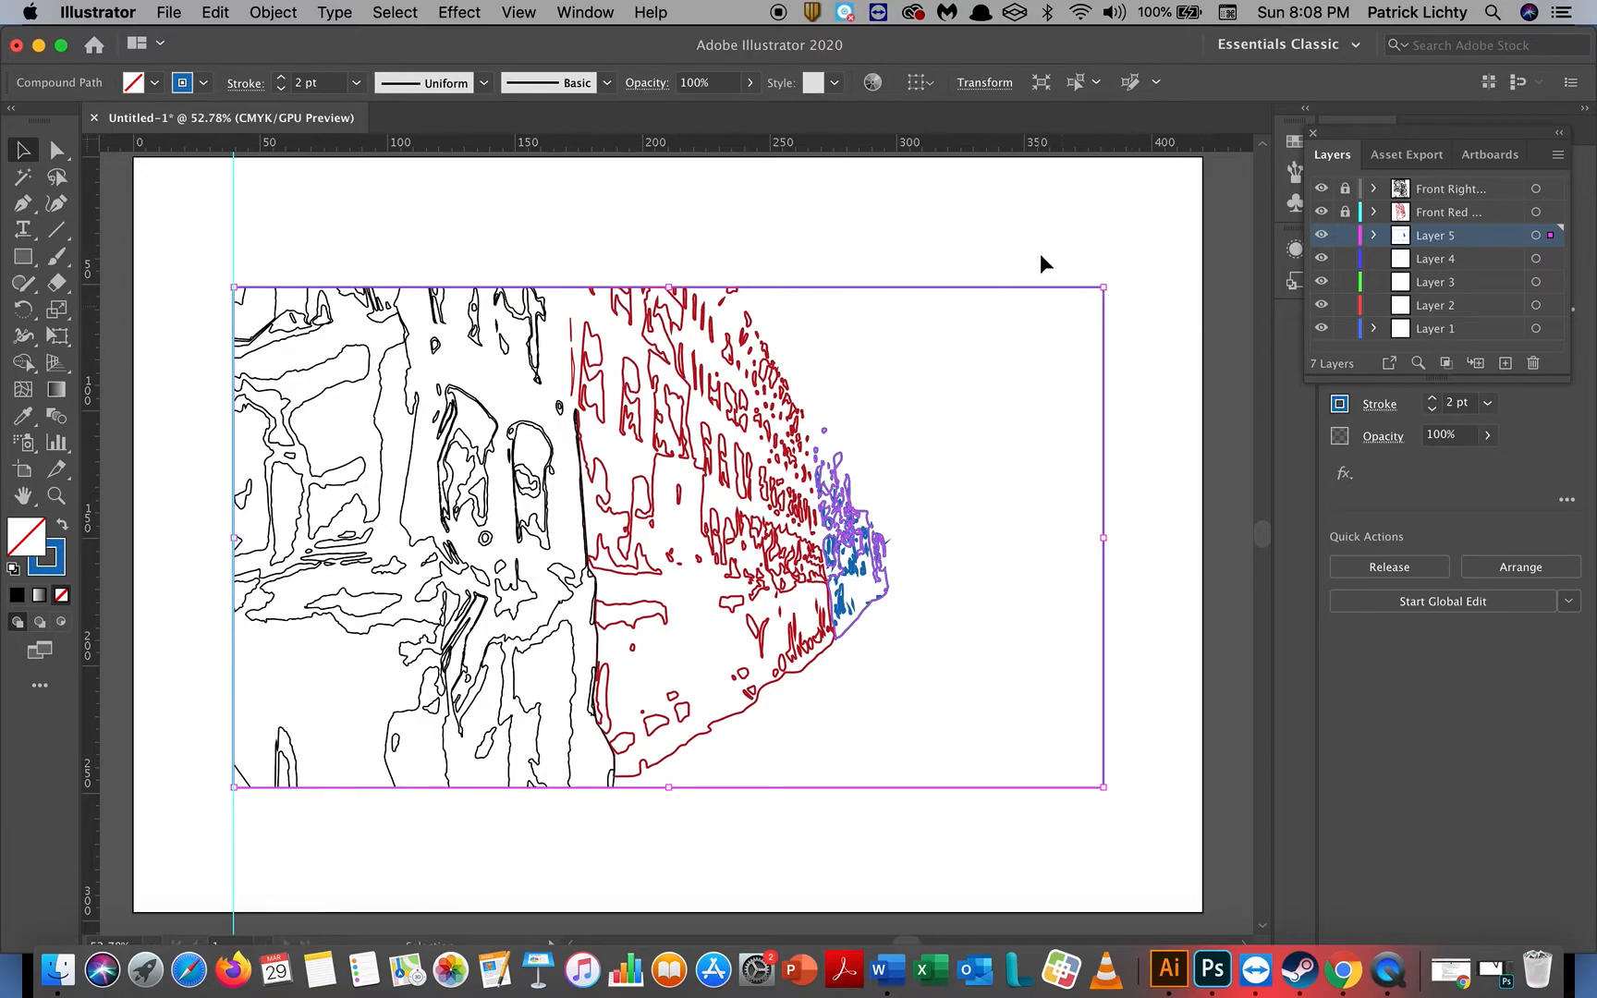
pyautogui.click(1042, 256)
pyautogui.click(1102, 329)
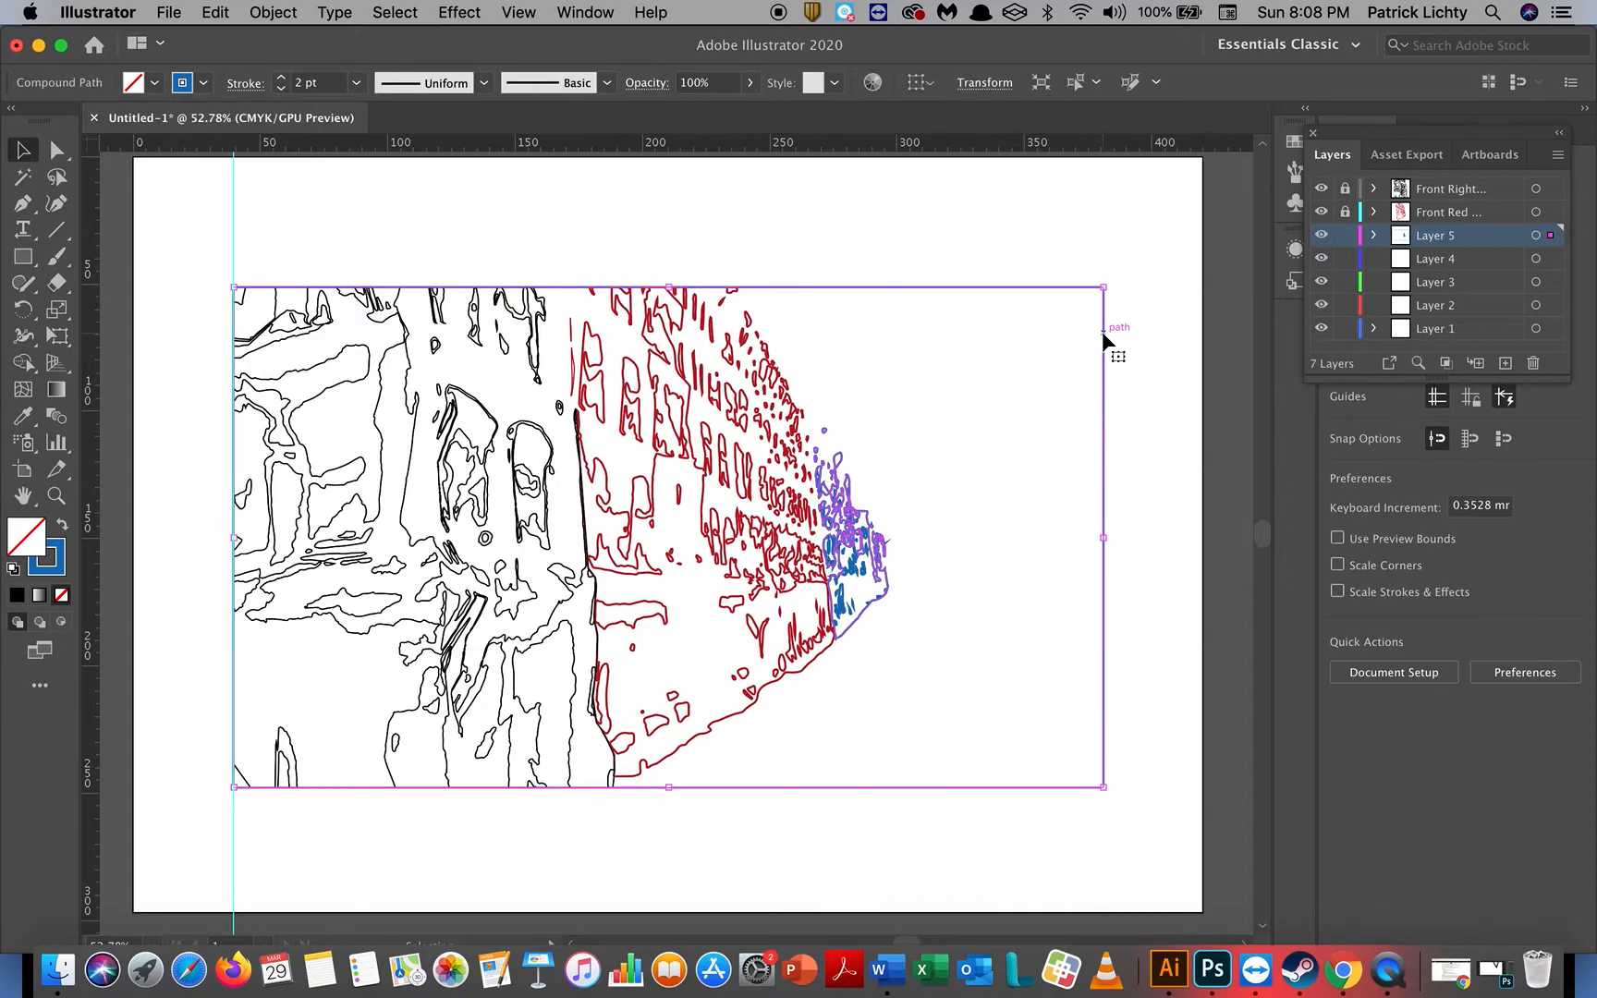
pyautogui.moveTo(1135, 265); pyautogui.dragTo(1065, 839)
pyautogui.click(1065, 840)
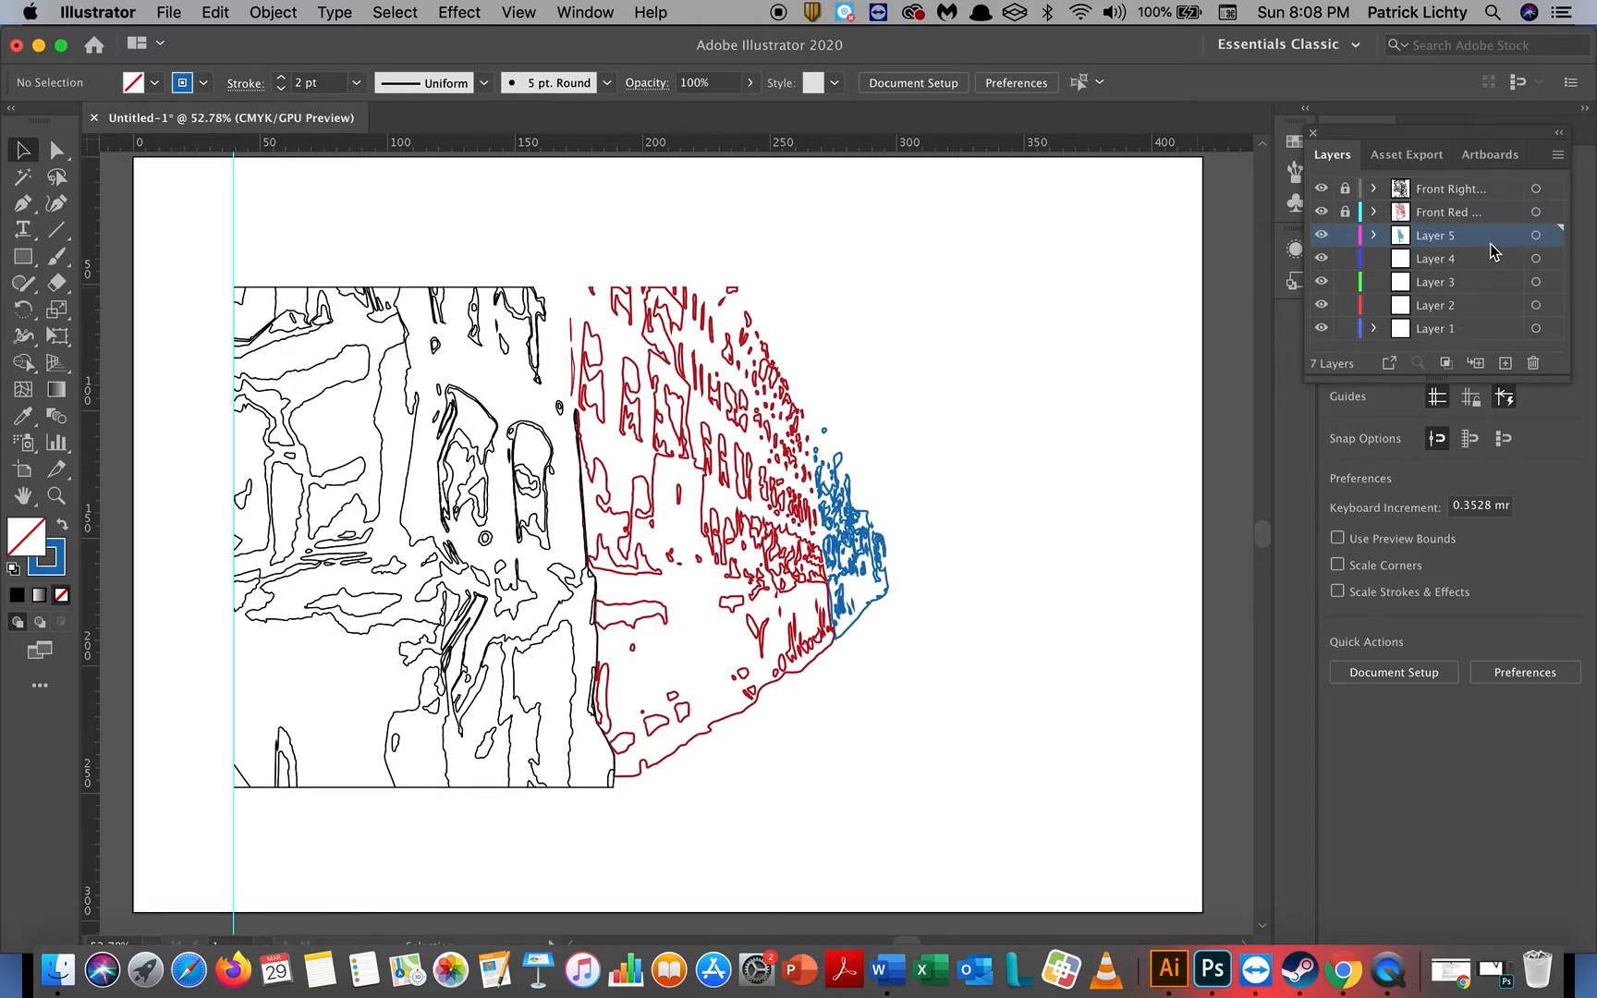
# Step: Rename Layer 5 as "ReRA LEFT BUILDING"
pyautogui.doubleClick(1449, 238)
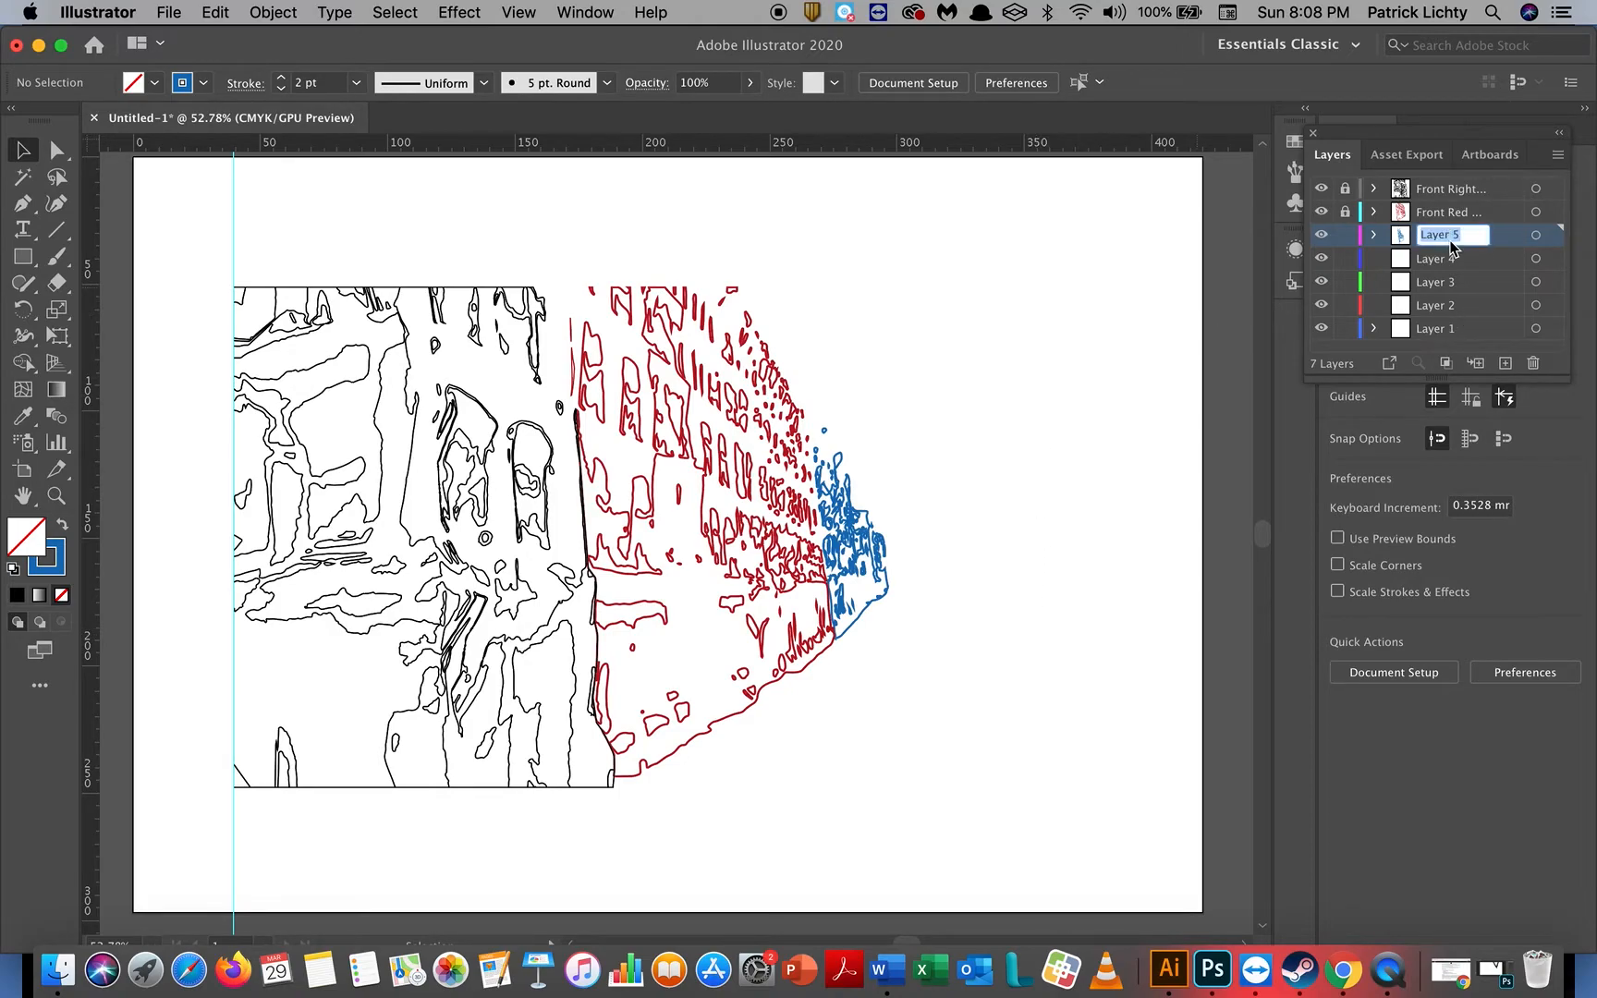
pyautogui.write('Re')
pyautogui.write('RA LEFT')
pyautogui.write(' BUIL')
pyautogui.write('DING')
pyautogui.press('Return')
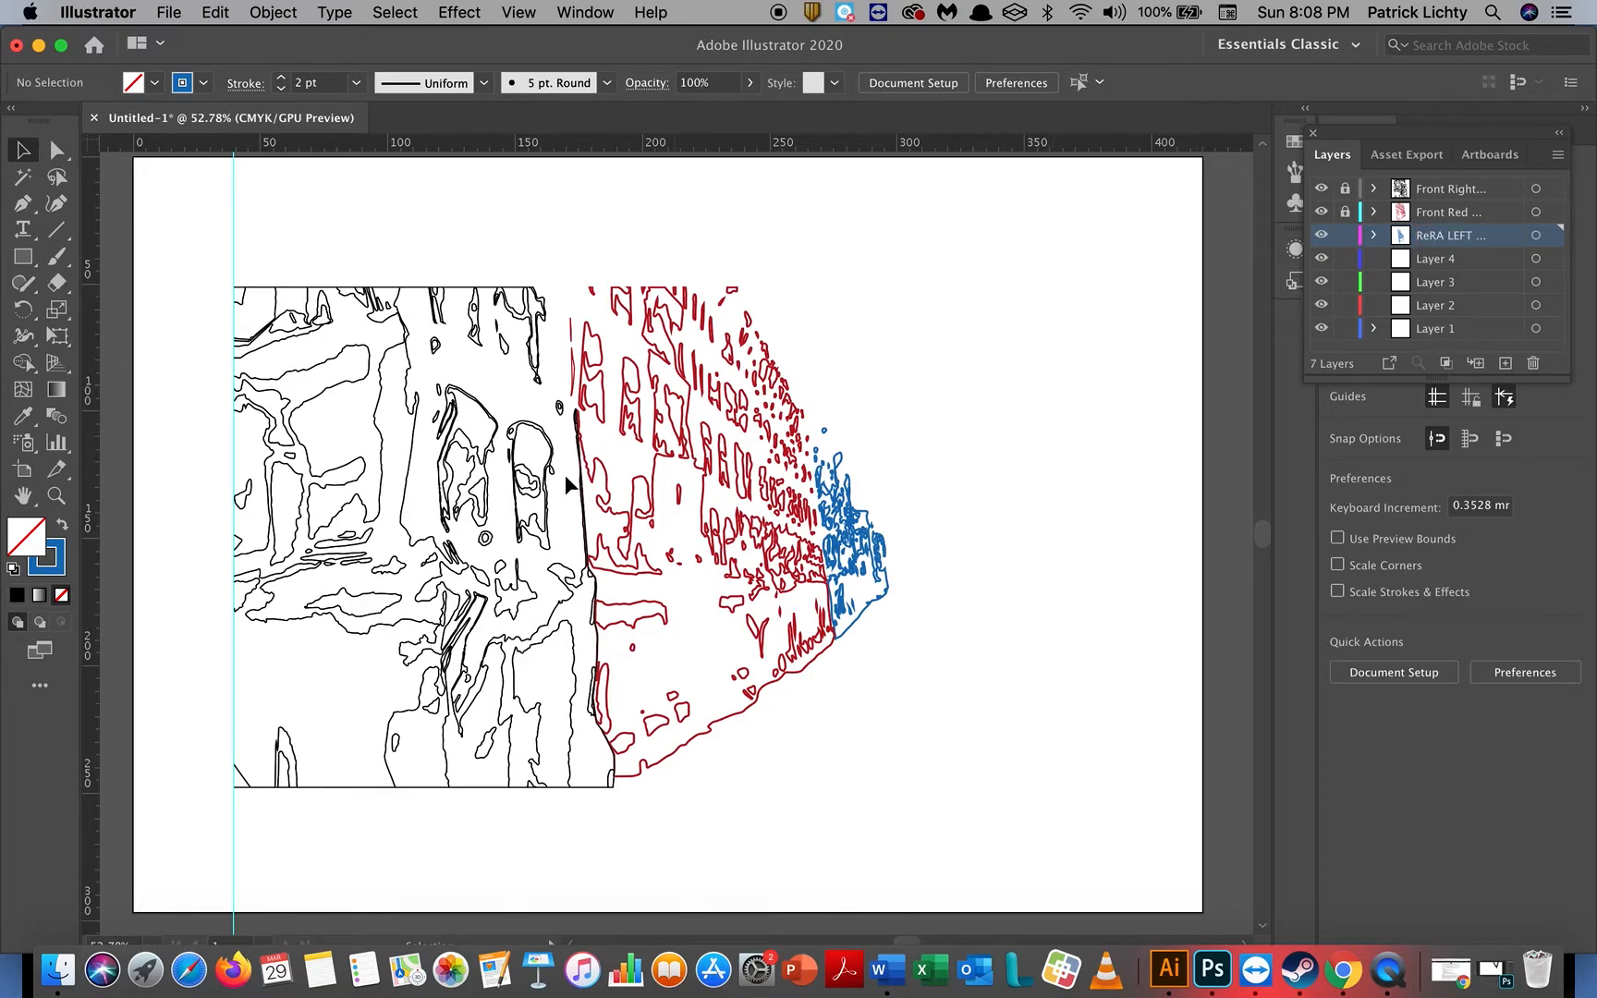
# Step: Place rear buildings.jpg over the street scene, sized from the vertical guide to match the previously placed images
pyautogui.click(168, 13)
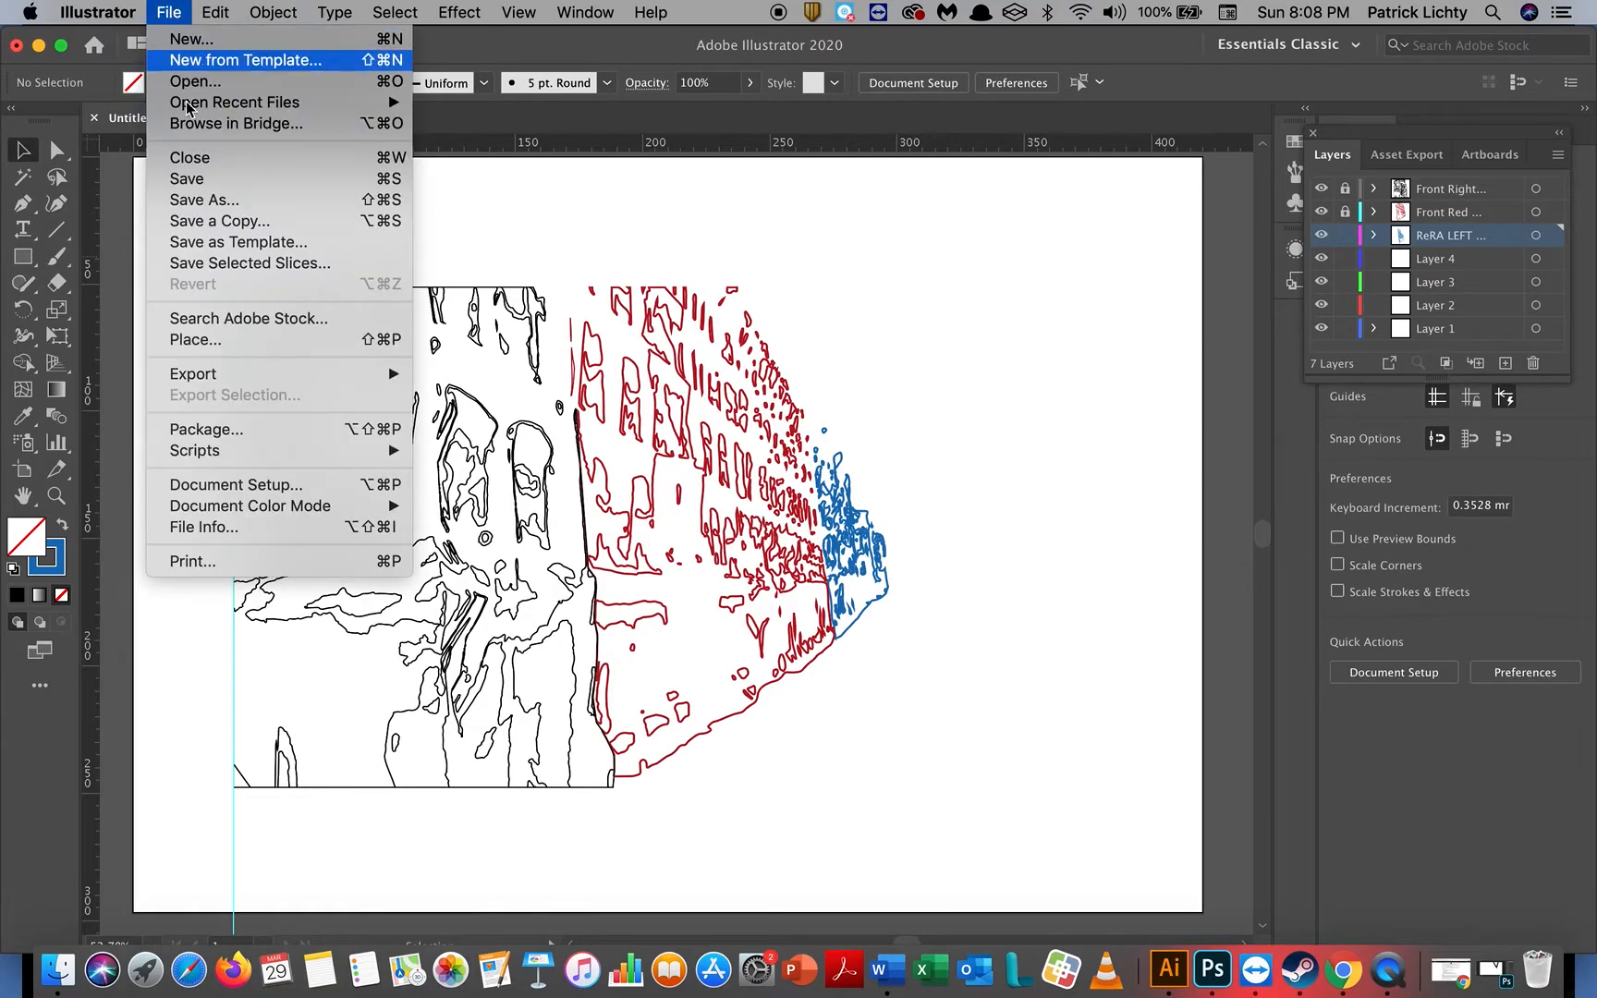
pyautogui.click(212, 340)
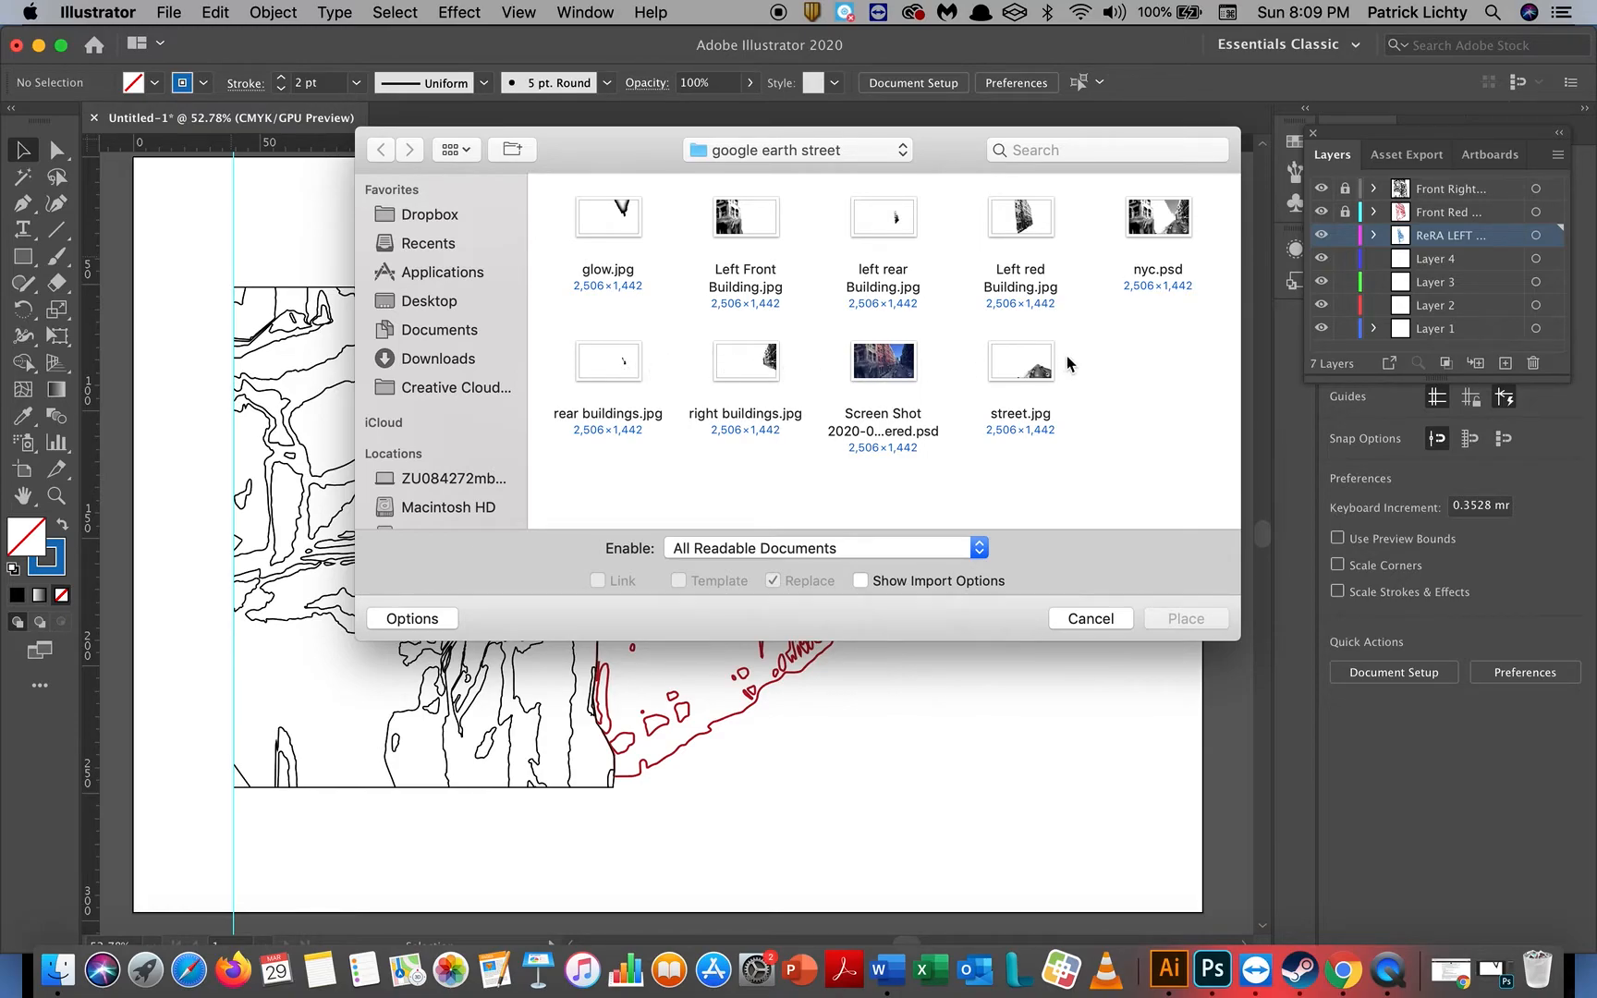
pyautogui.click(617, 366)
pyautogui.press('Return')
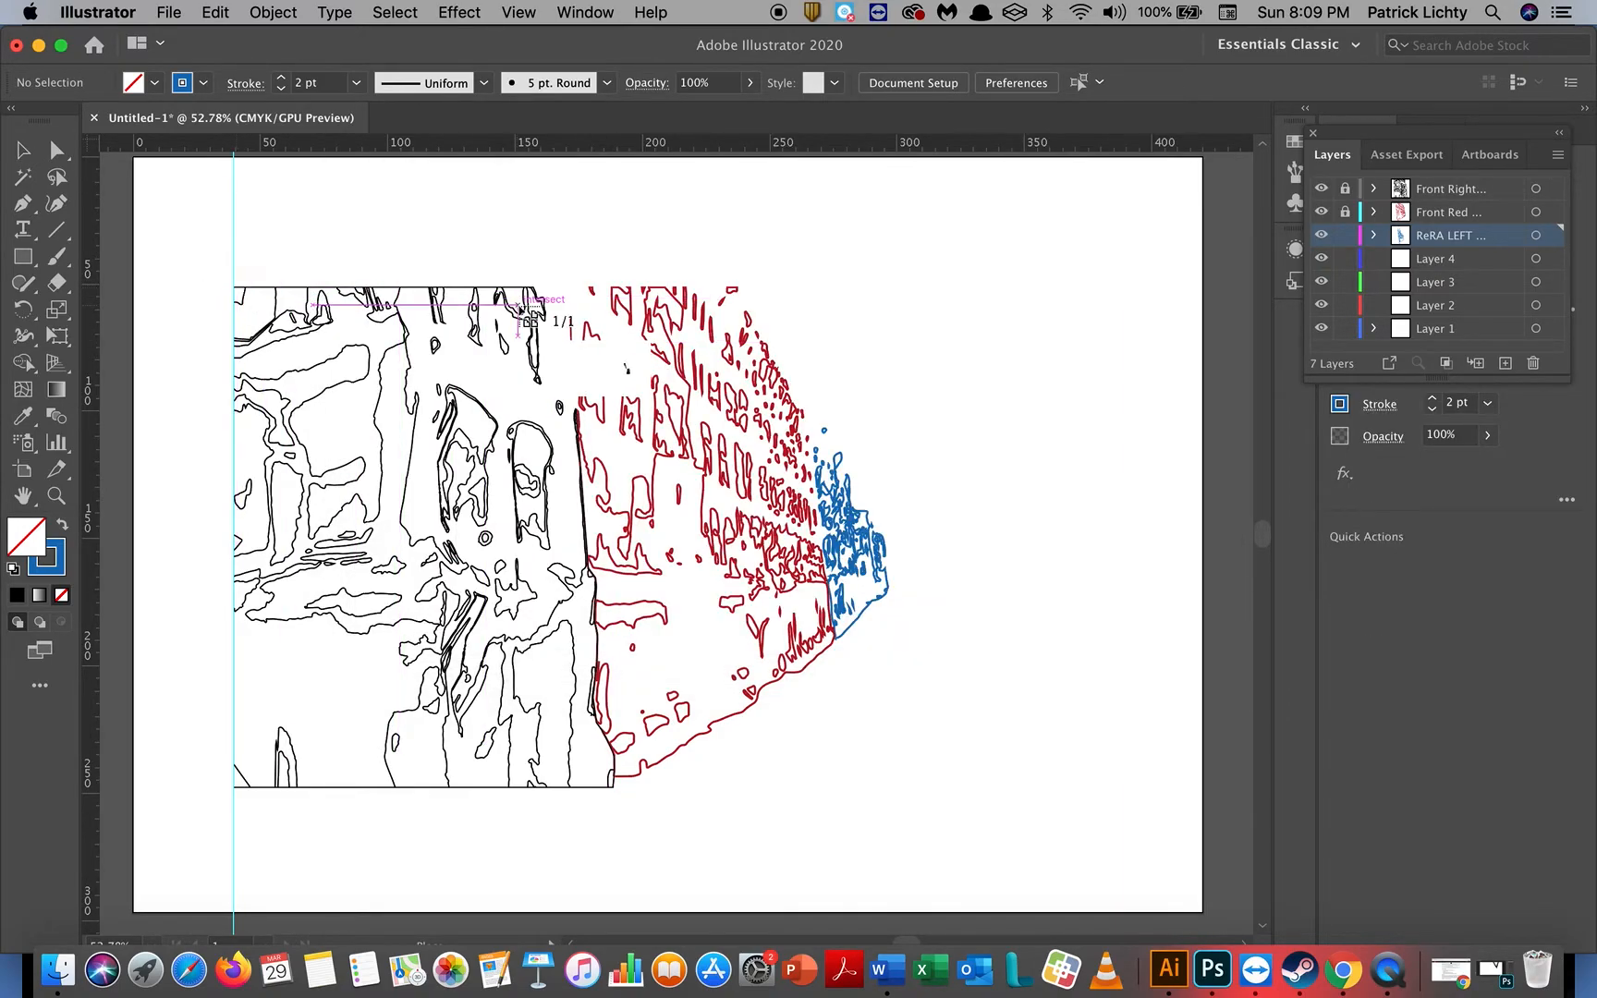
pyautogui.click(1428, 260)
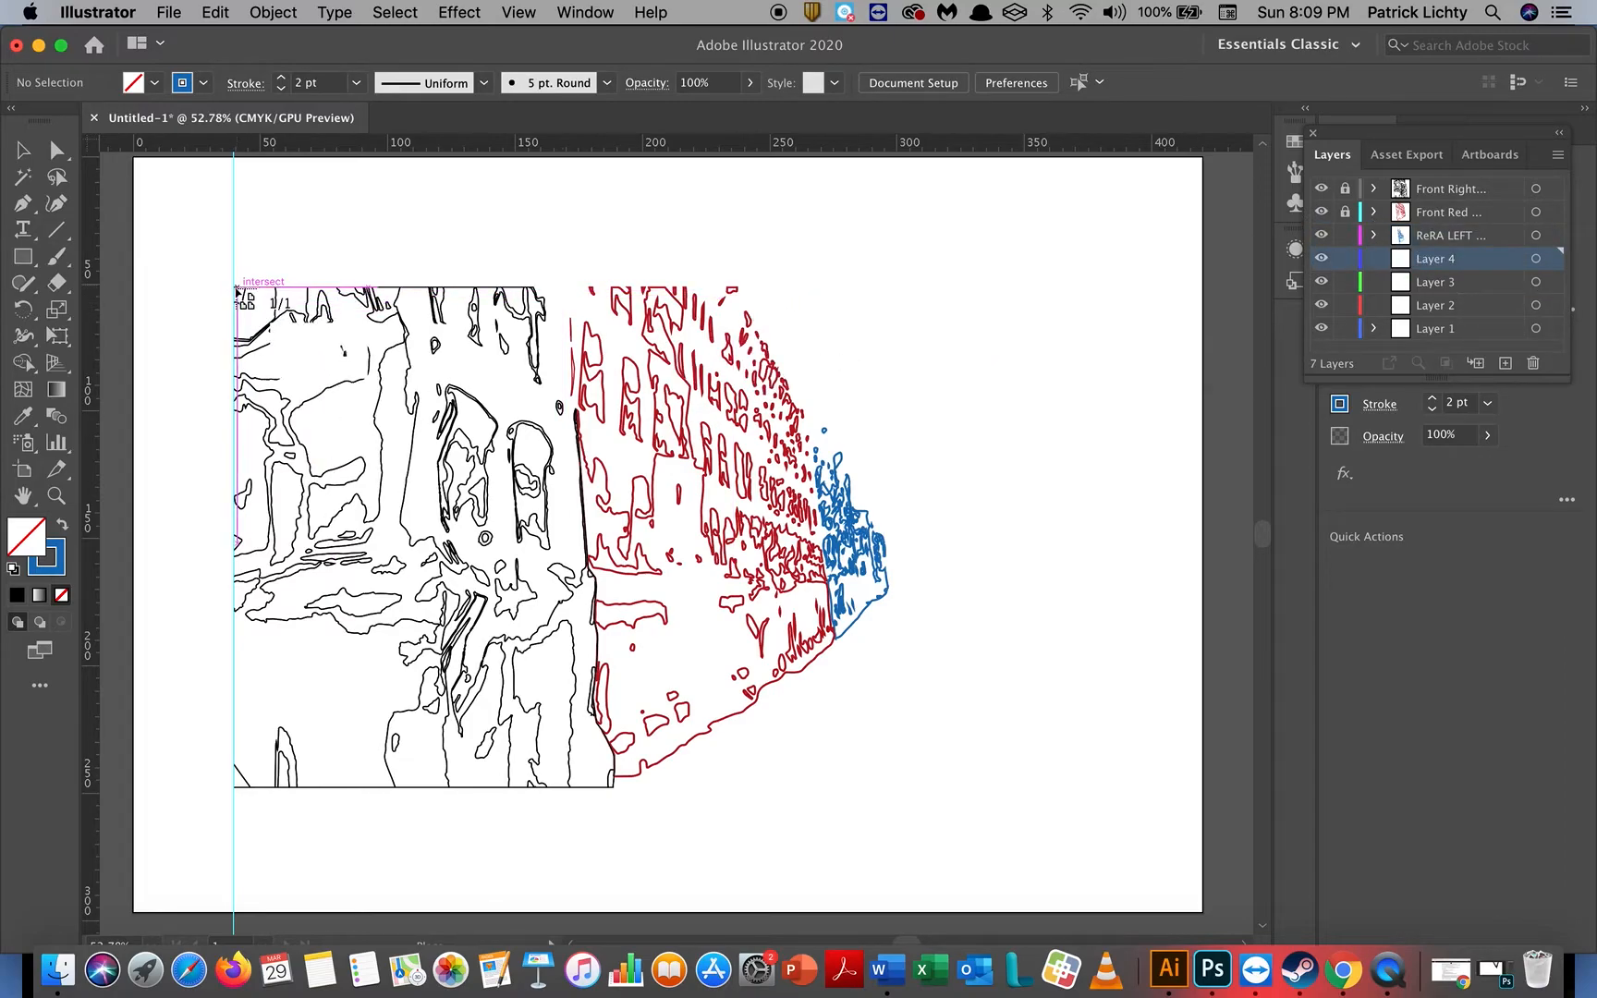
pyautogui.moveTo(237, 289)
pyautogui.mouseDown()
pyautogui.moveTo(407, 389)
pyautogui.moveTo(553, 543)
pyautogui.moveTo(820, 661)
pyautogui.moveTo(945, 695)
pyautogui.moveTo(1041, 770)
pyautogui.moveTo(1103, 794)
pyautogui.mouseUp()
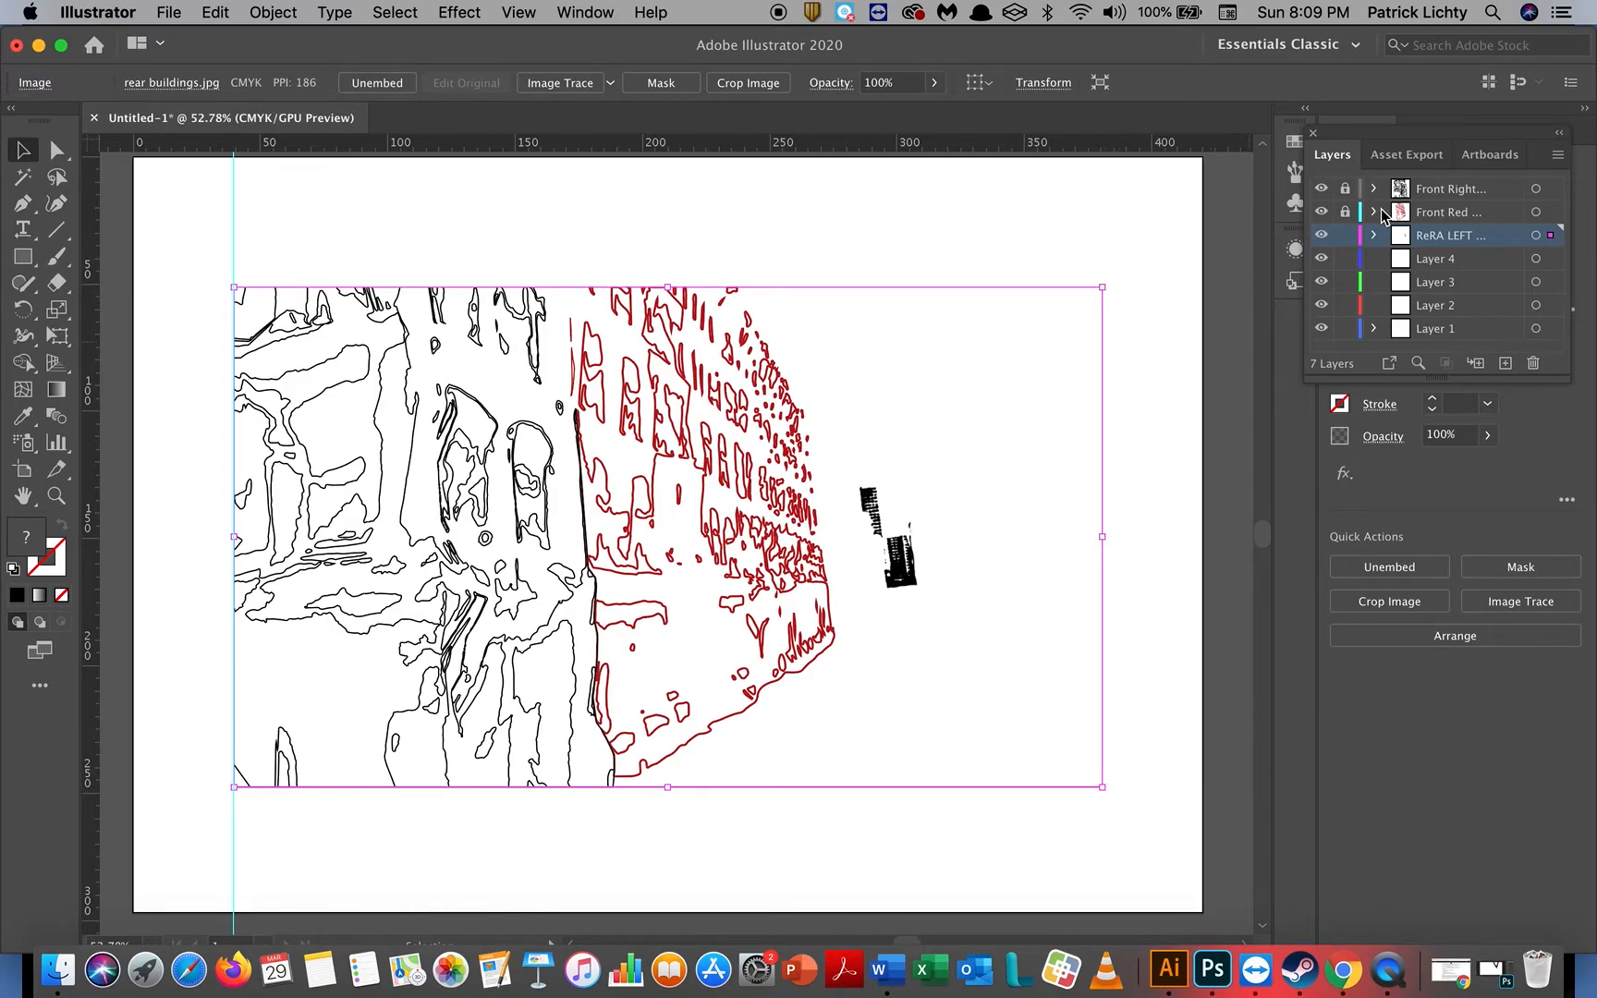
# Step: Move the rear buildings image onto Layer 4 and realign it with the vertical guide and the existing outlines
pyautogui.click(1448, 258)
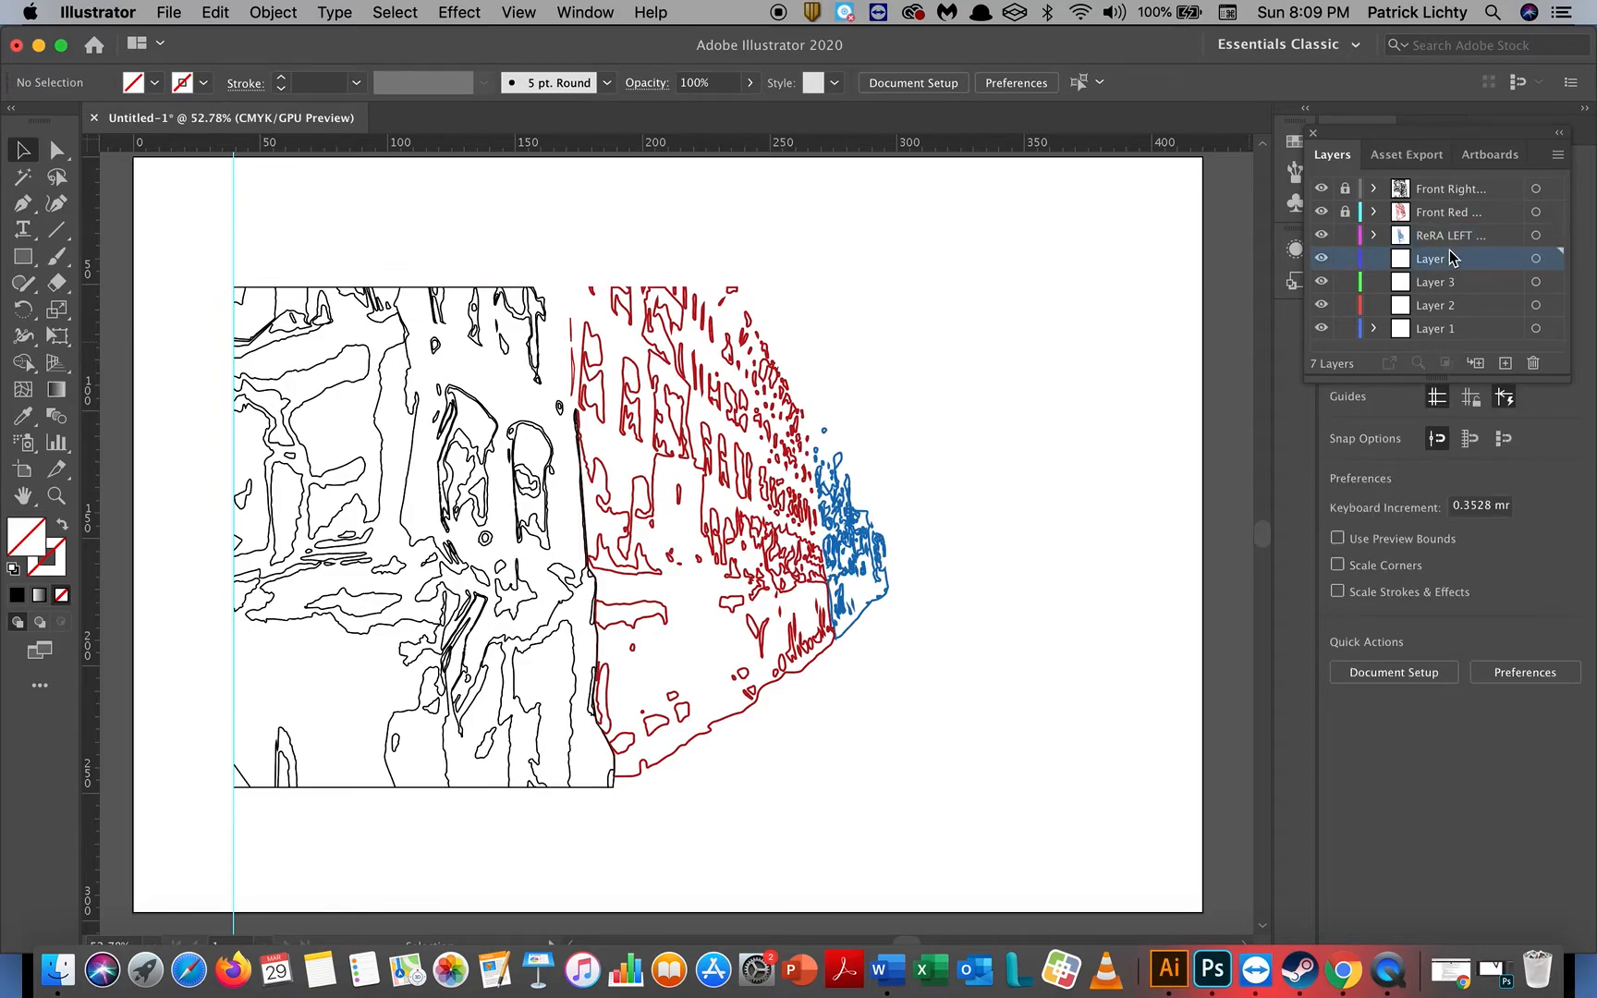
pyautogui.press('super+v')
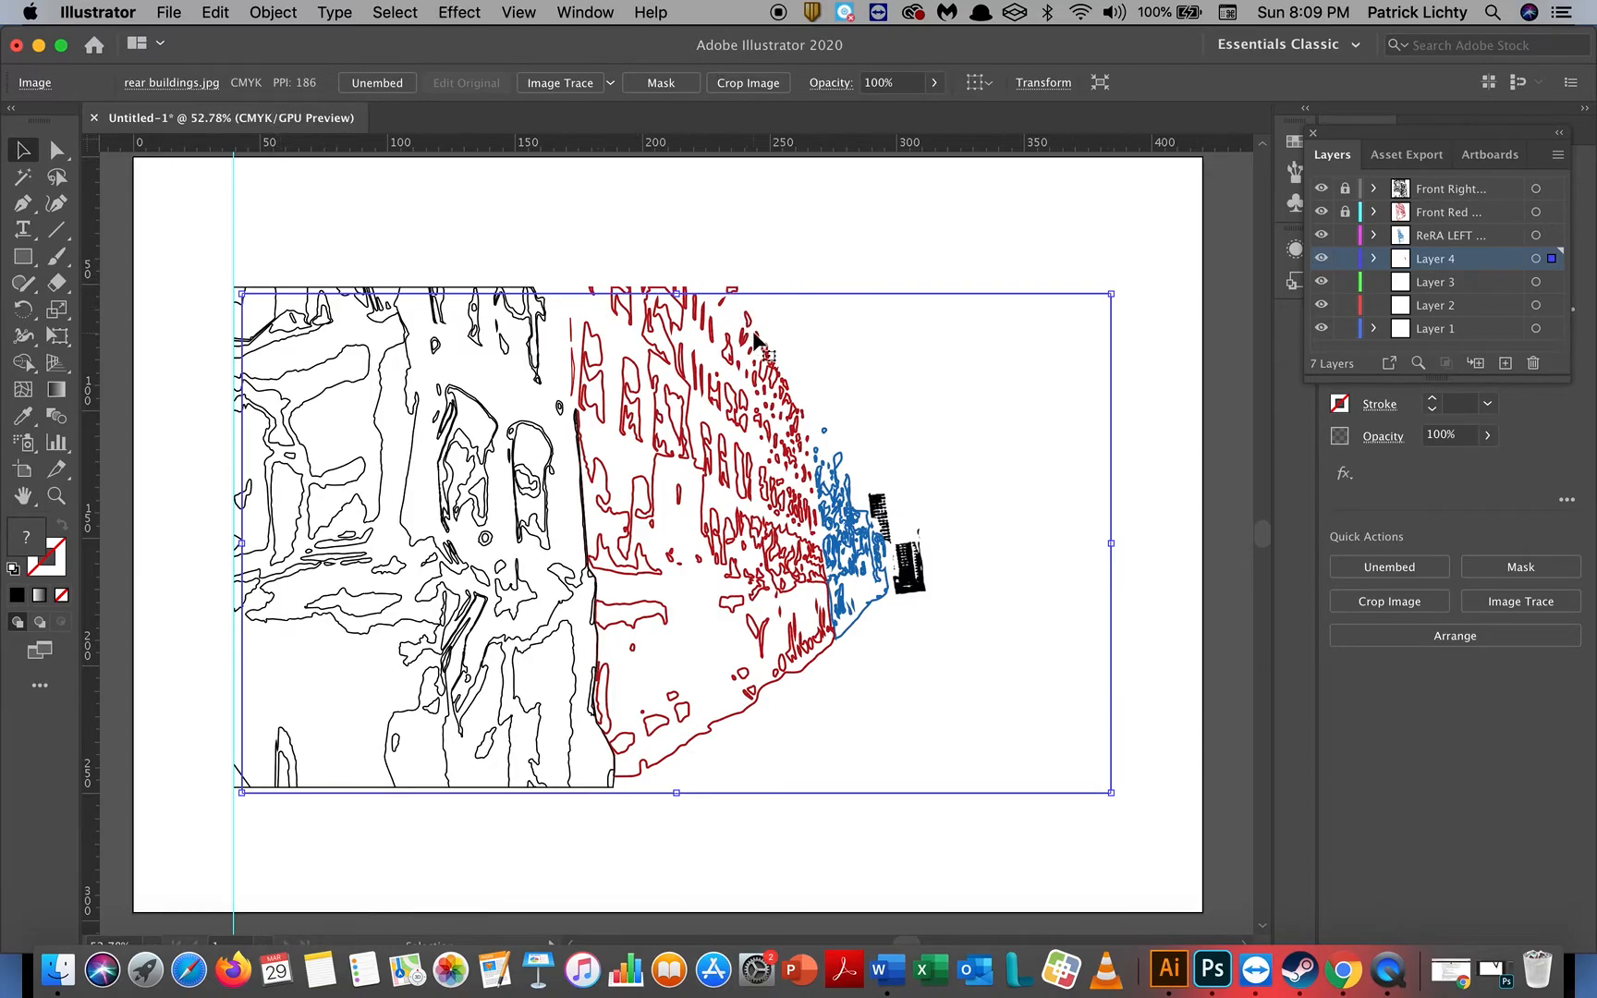
pyautogui.moveTo(823, 356); pyautogui.dragTo(815, 351)
pyautogui.moveTo(815, 350); pyautogui.dragTo(816, 350)
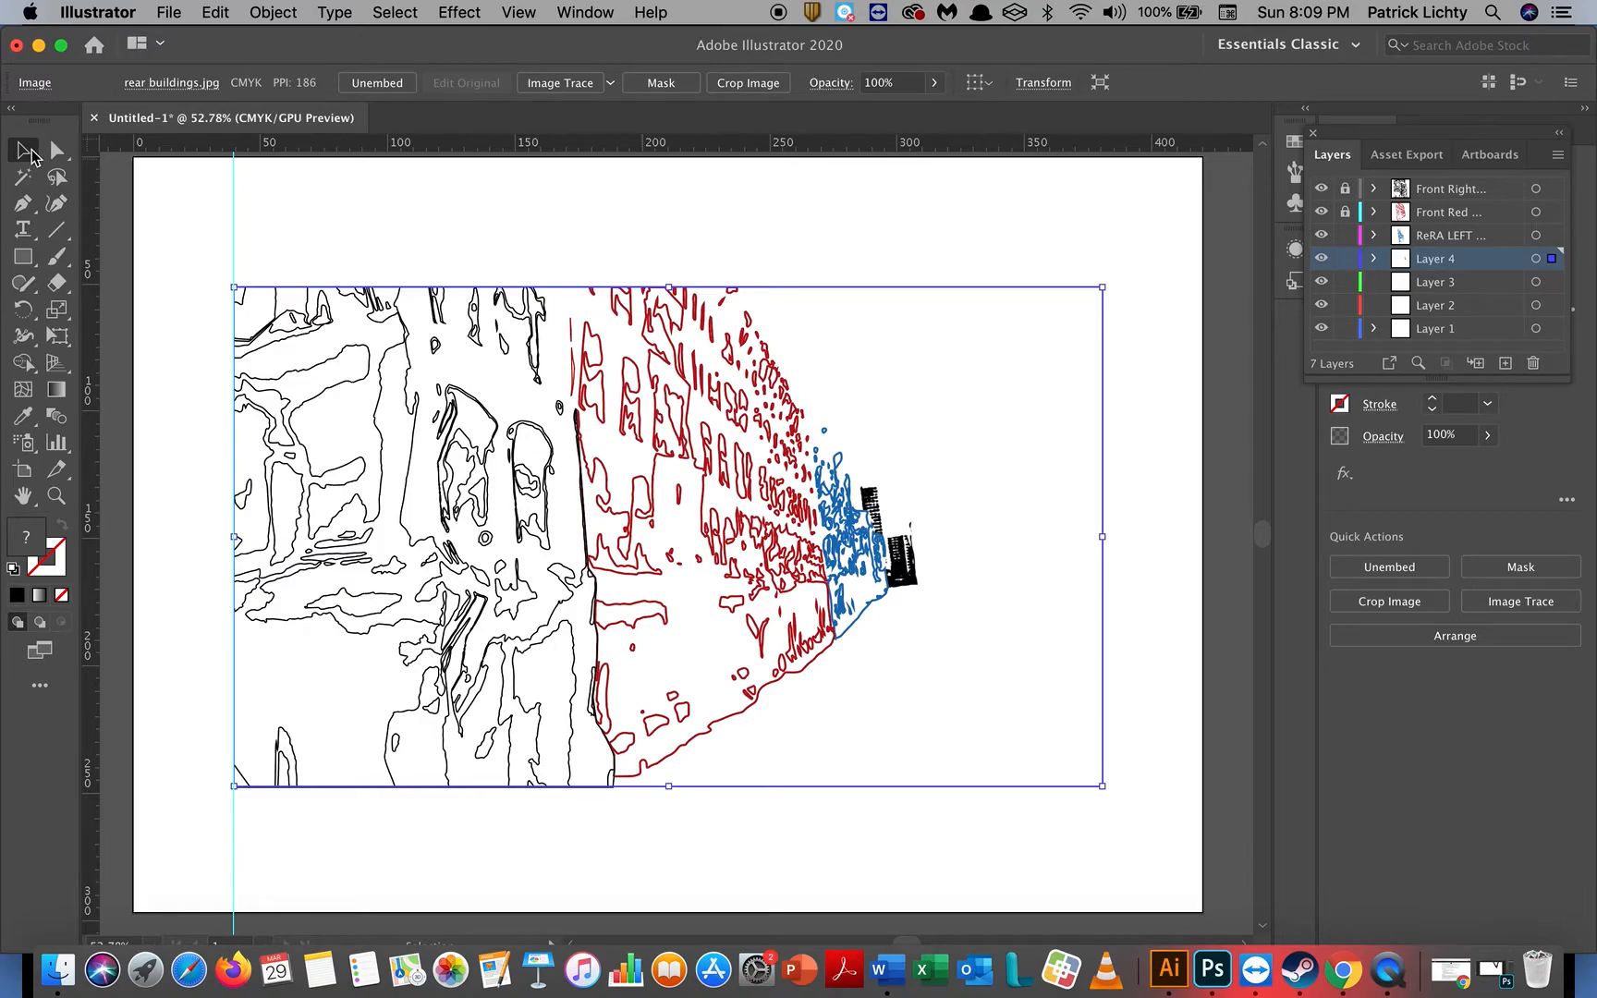
# Step: Trace the rear buildings image with the Black and White Logo preset and expand the tracing into vector paths
pyautogui.click(610, 83)
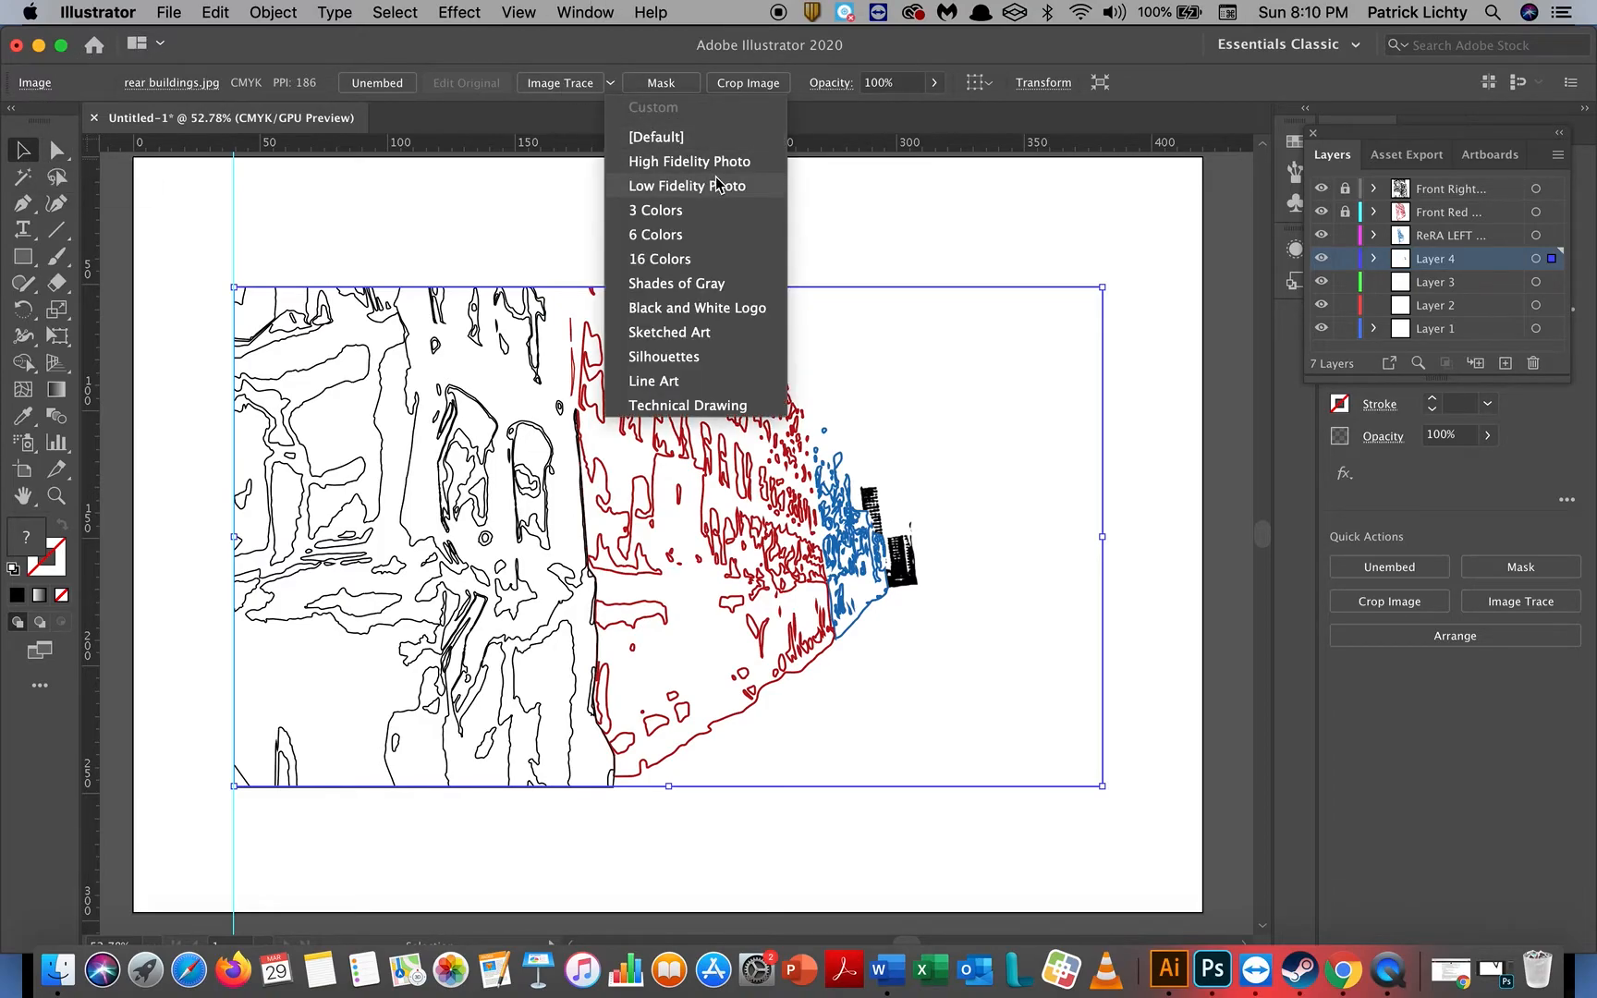
pyautogui.click(695, 310)
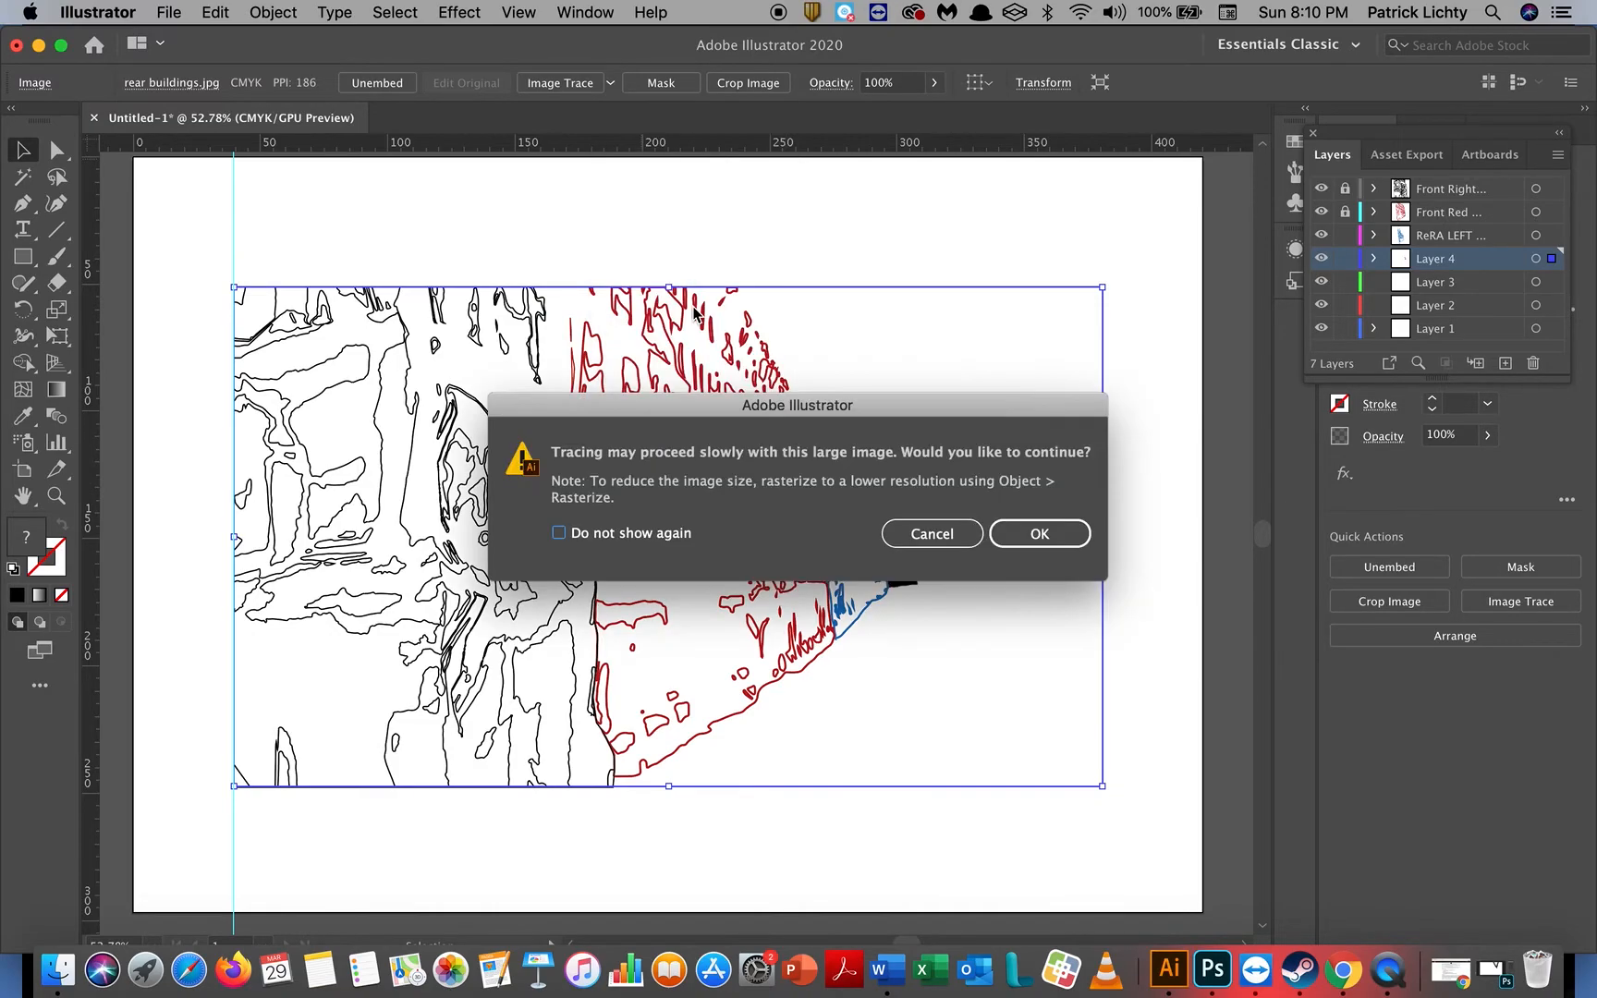
pyautogui.click(1037, 533)
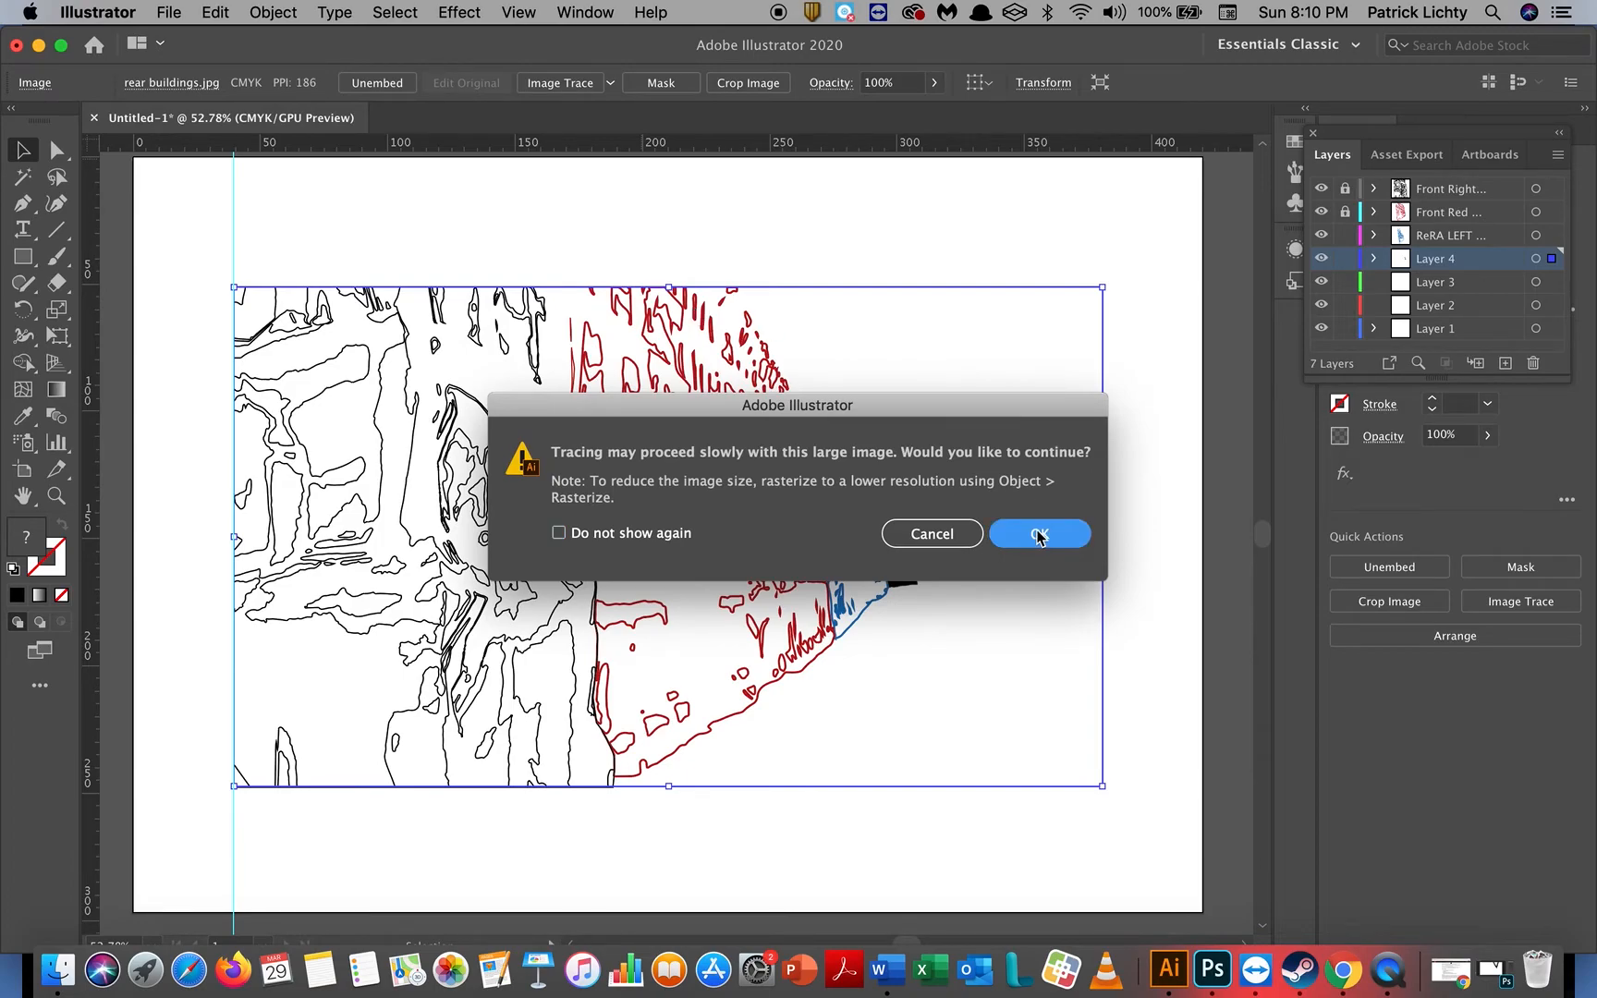
pyautogui.click(1037, 535)
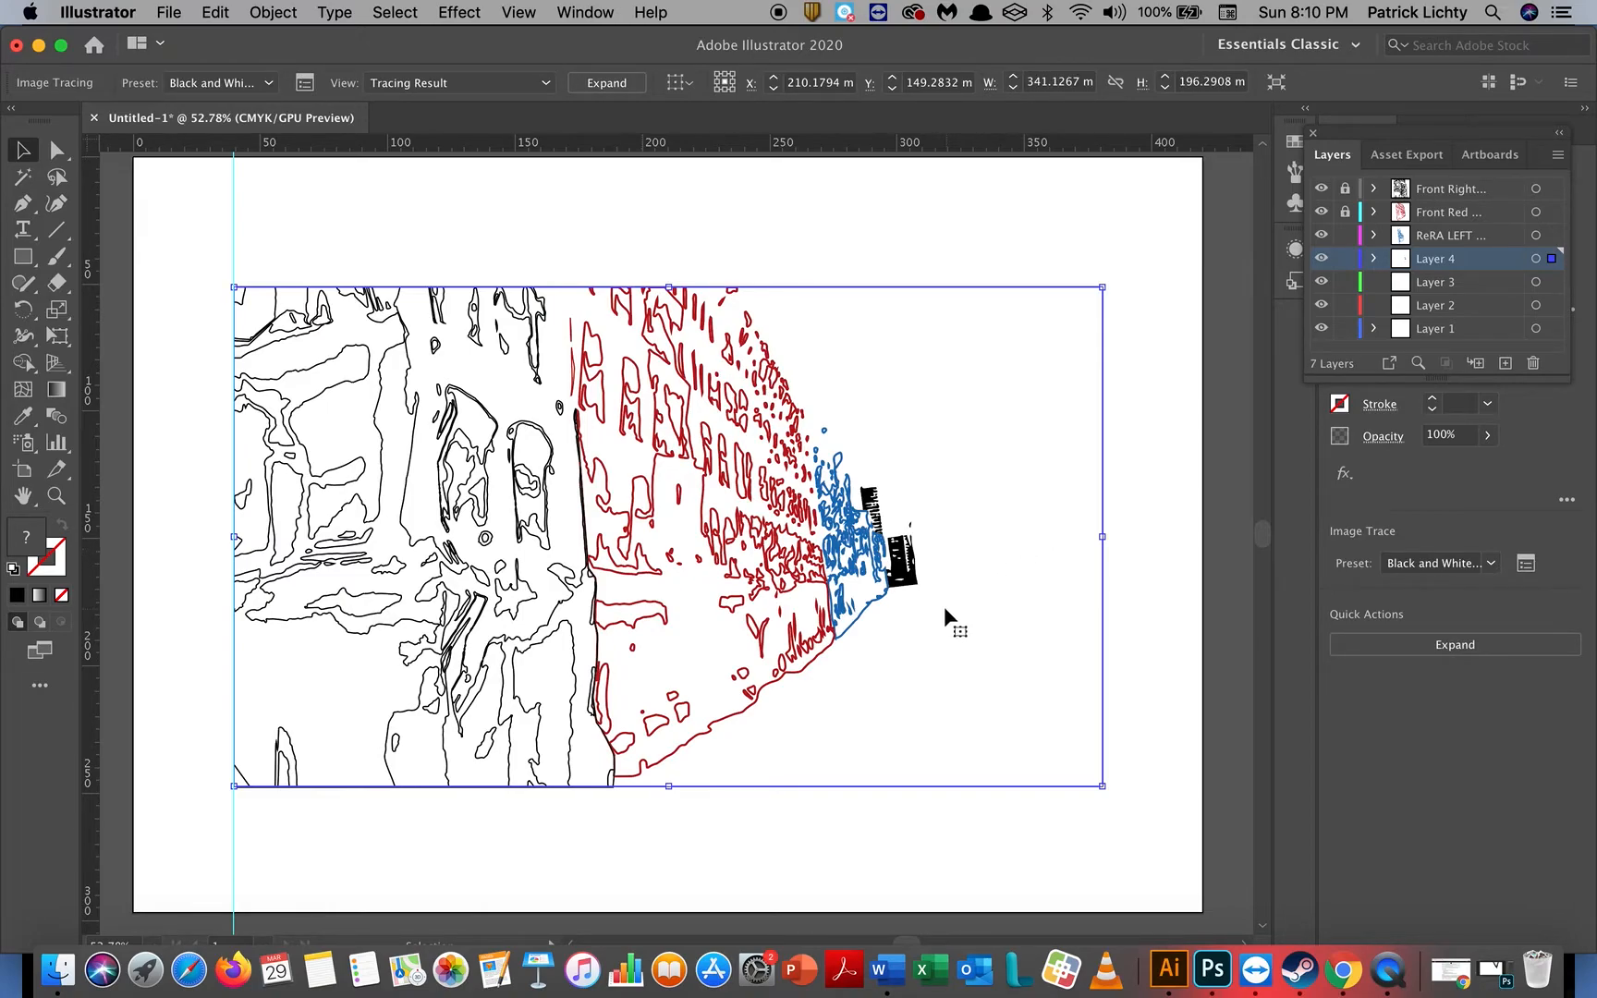
pyautogui.click(603, 85)
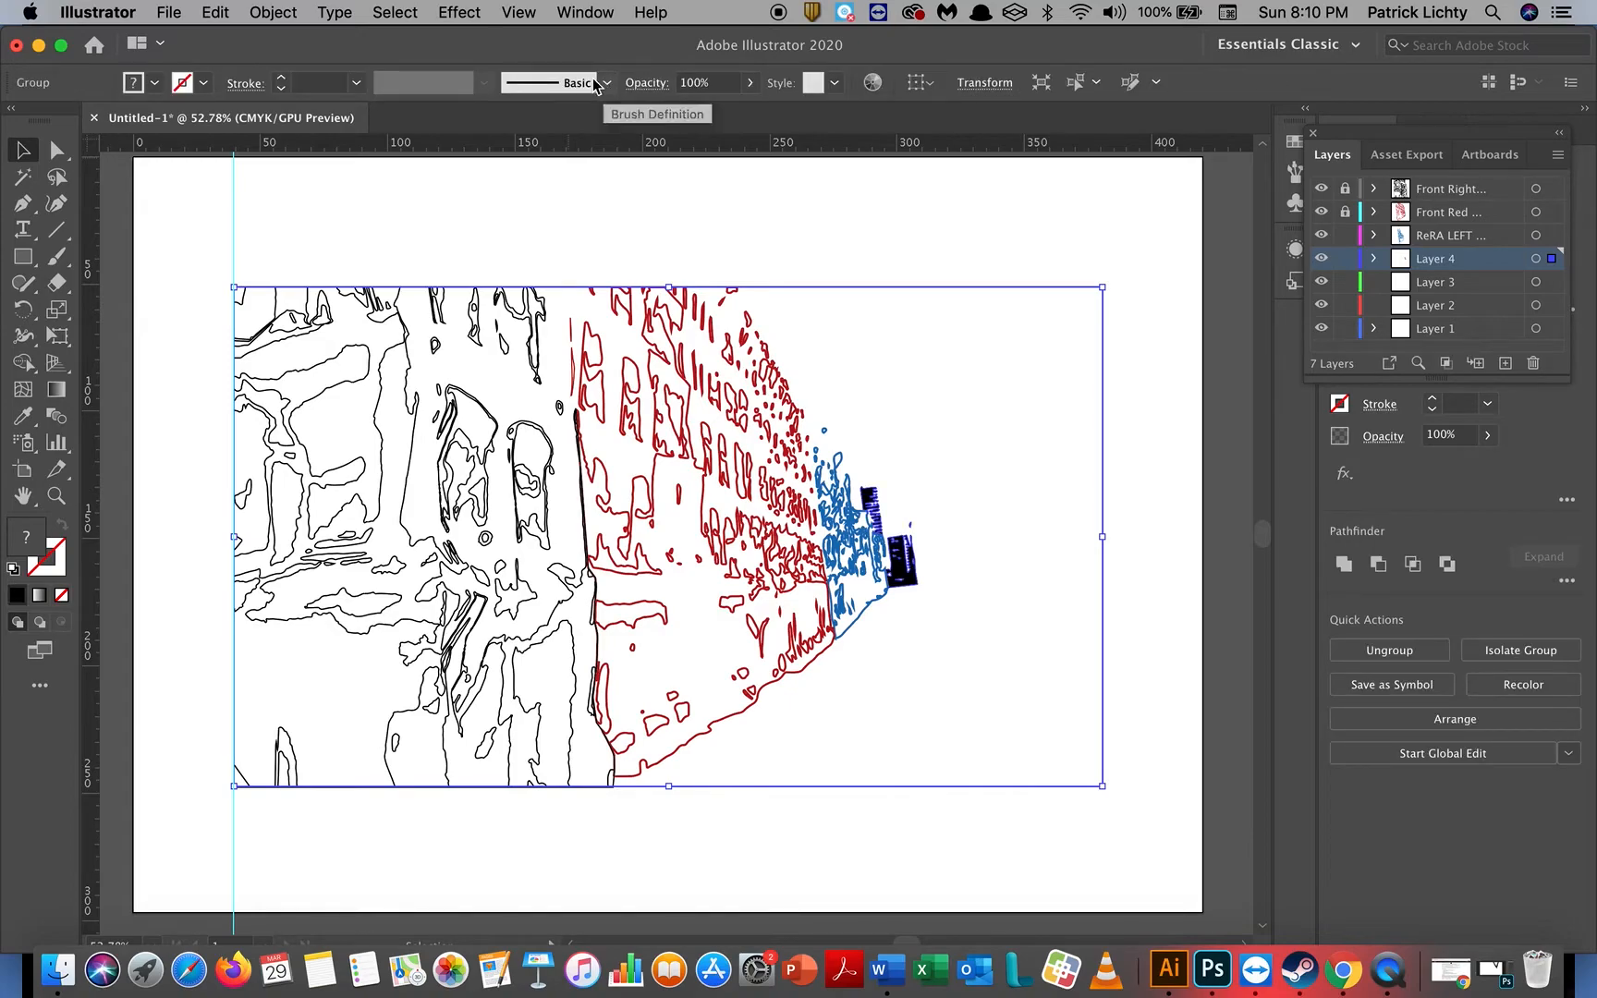
# Step: Give the rear buildings trace no fill and a 3 pt black stroke
pyautogui.click(154, 82)
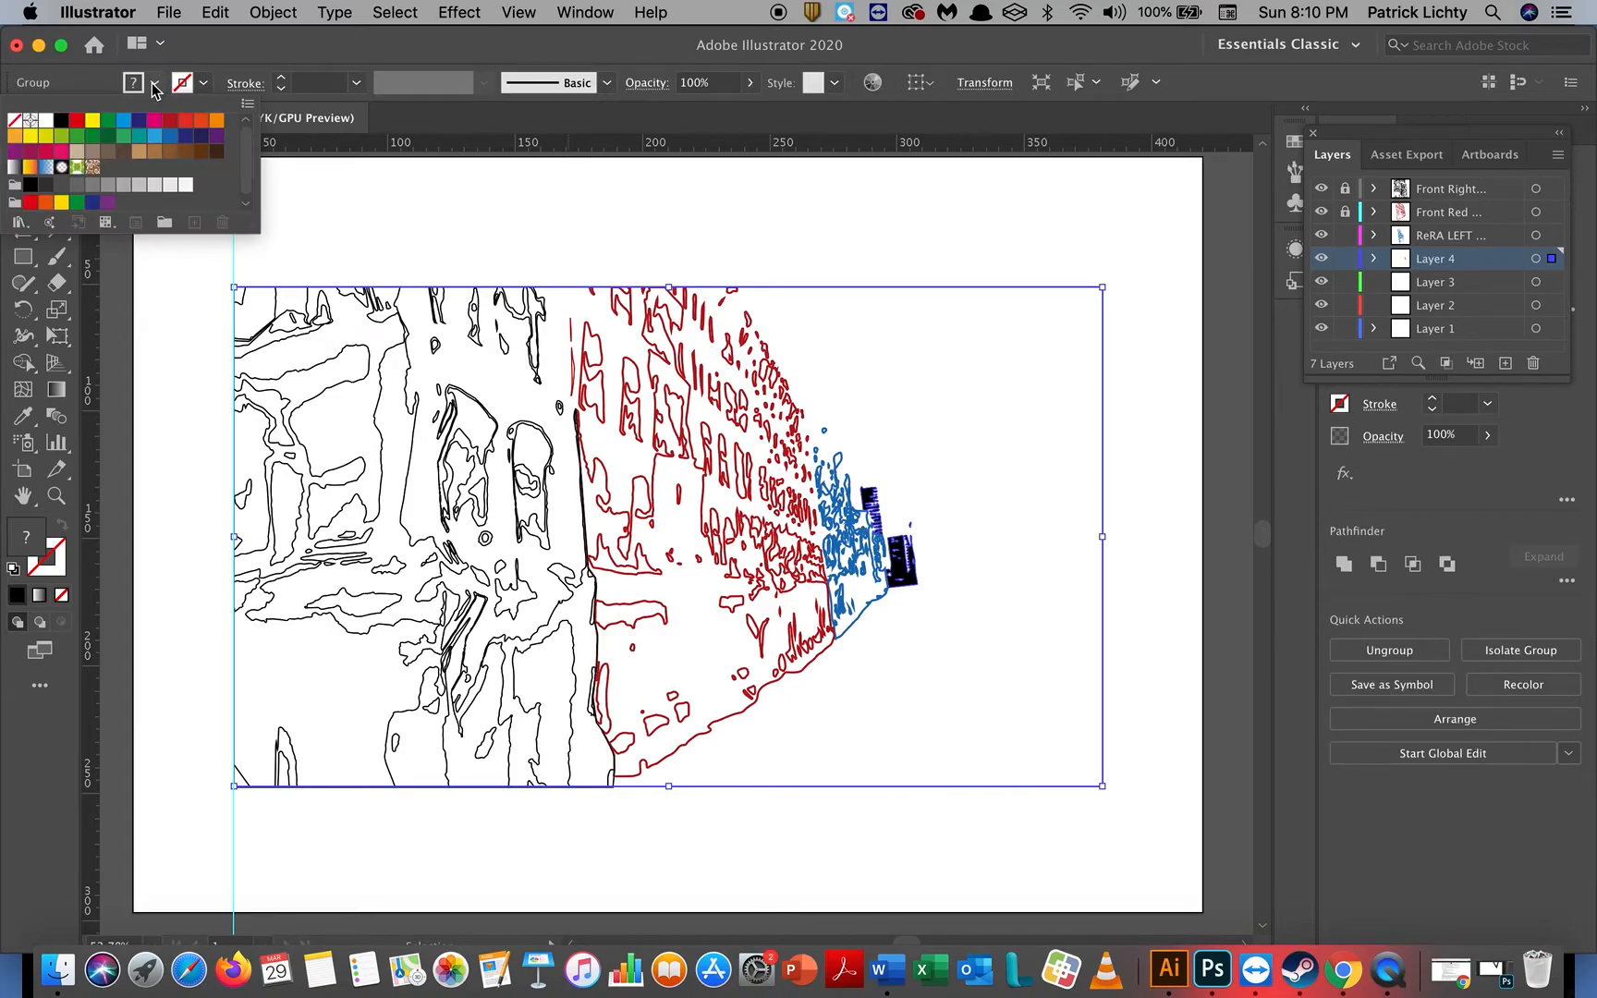
pyautogui.click(15, 121)
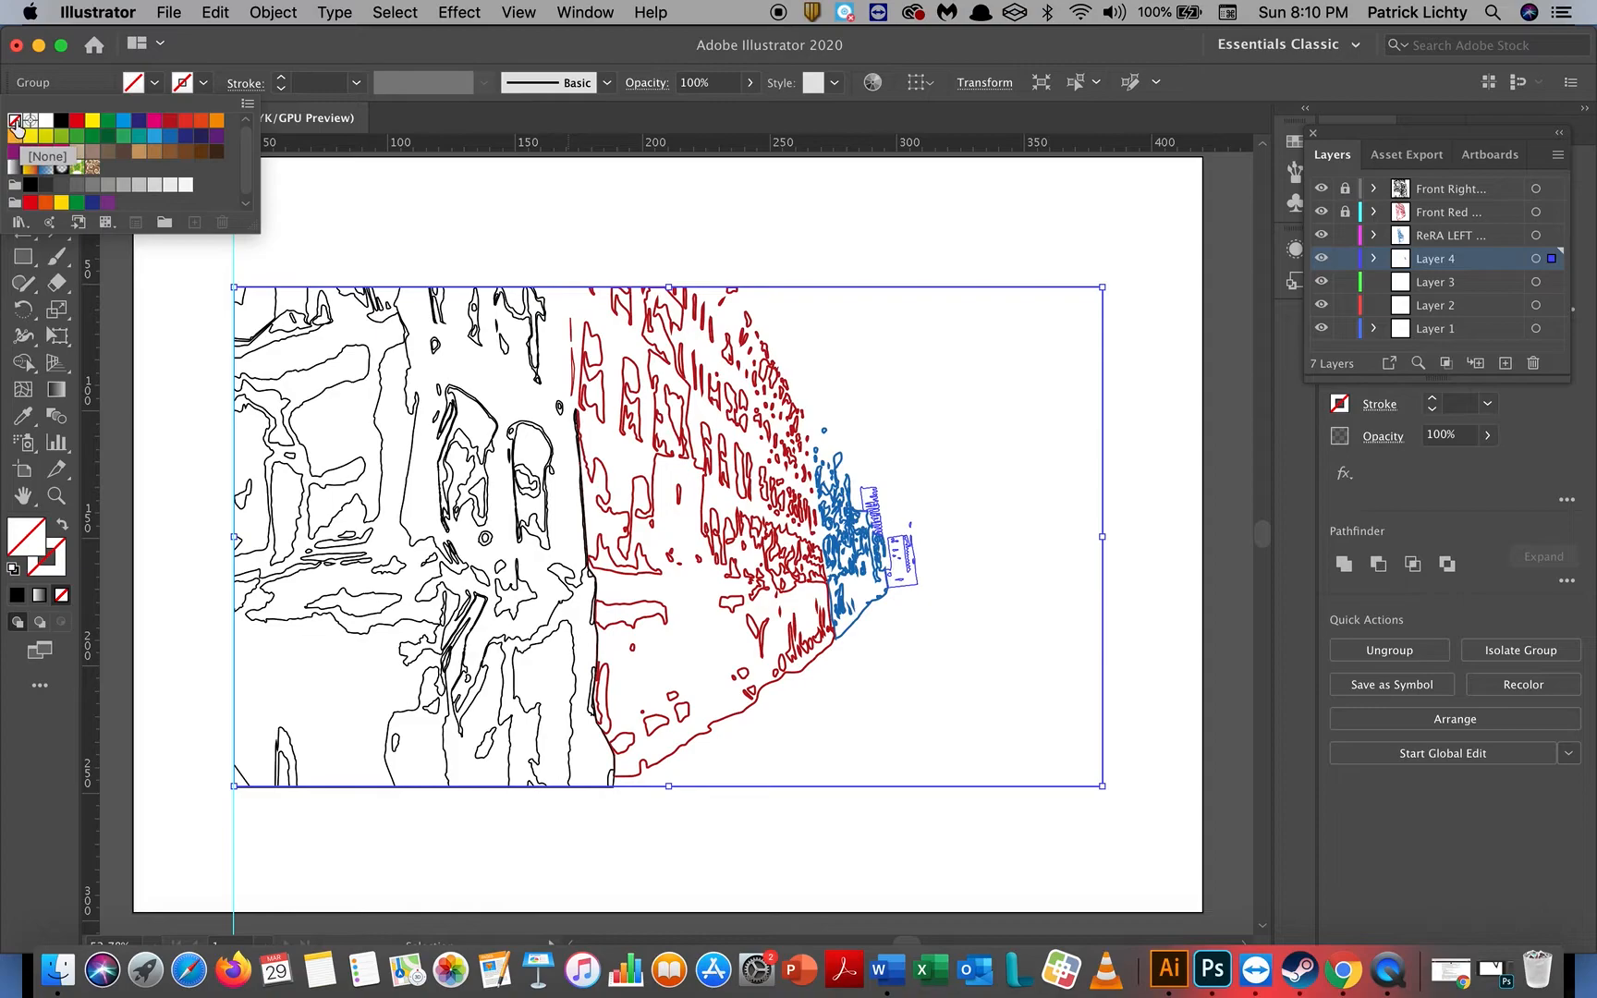
pyautogui.click(205, 83)
pyautogui.click(205, 84)
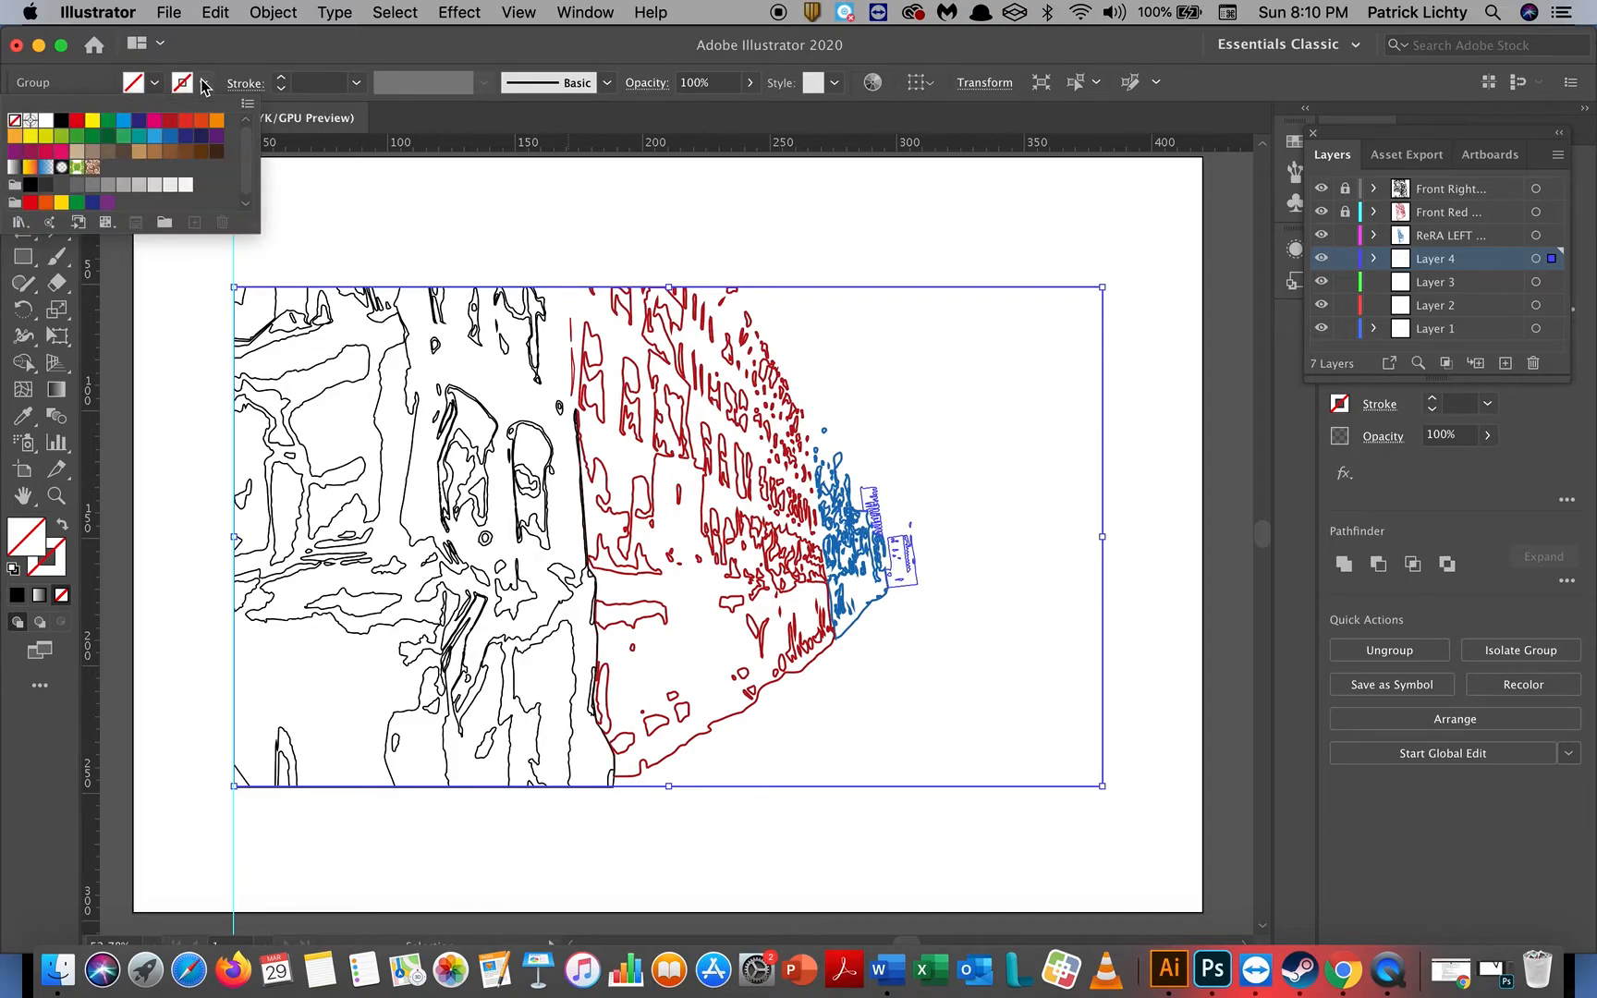
pyautogui.click(60, 122)
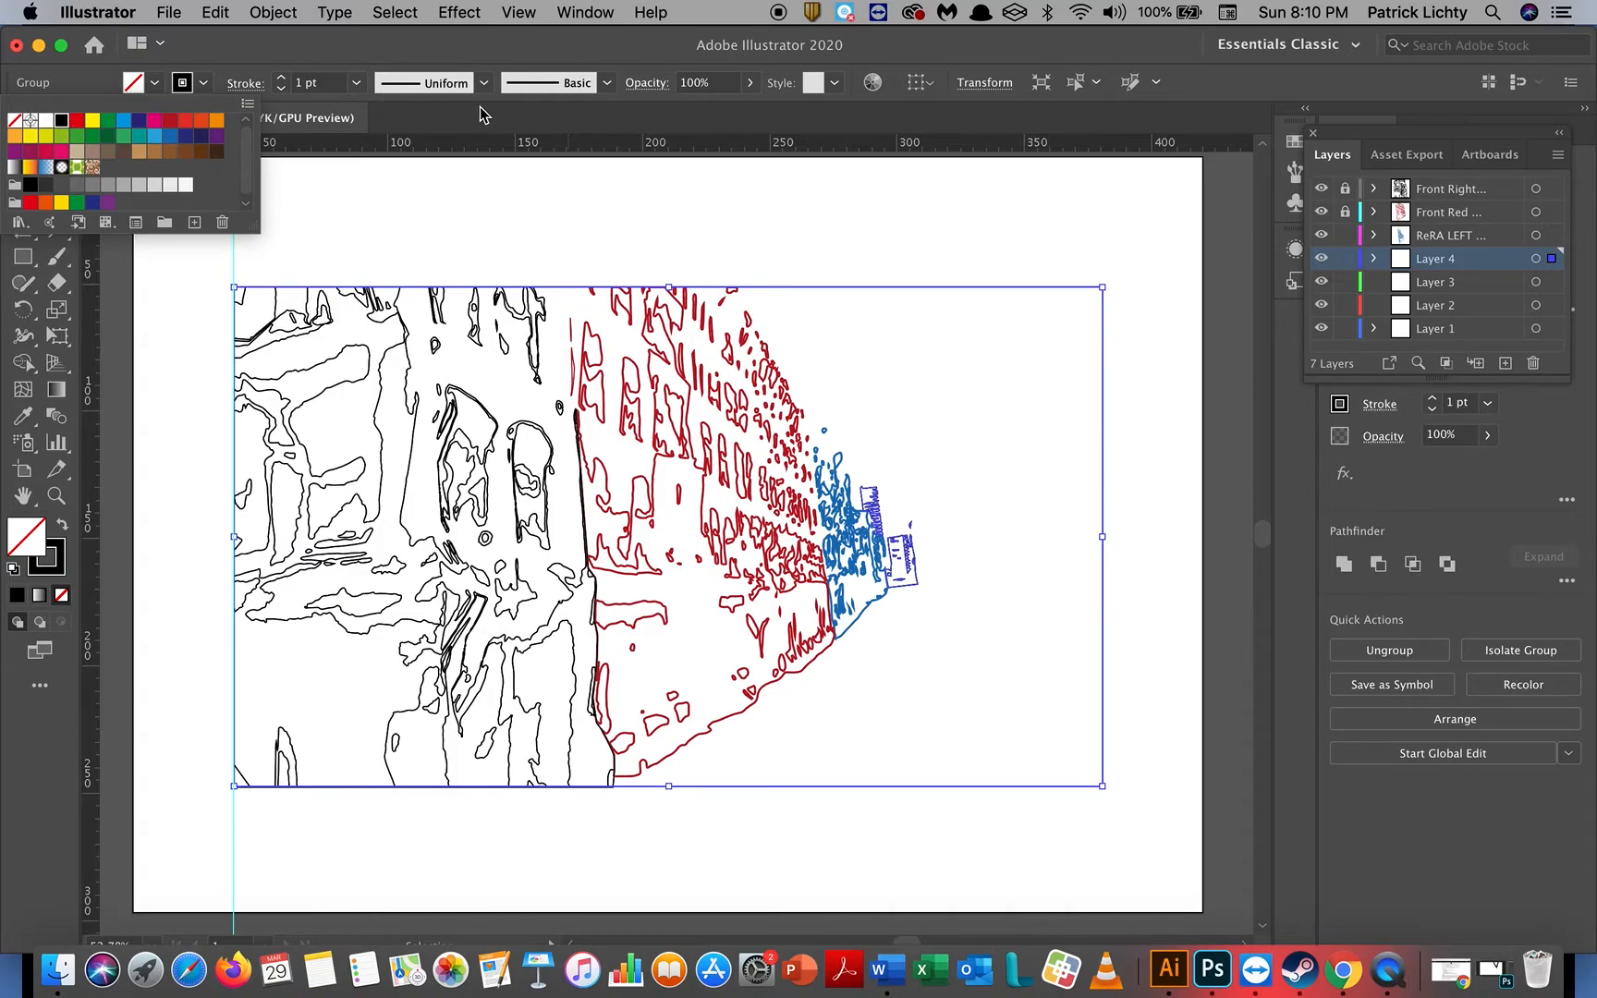
pyautogui.click(281, 77)
pyautogui.click(281, 77)
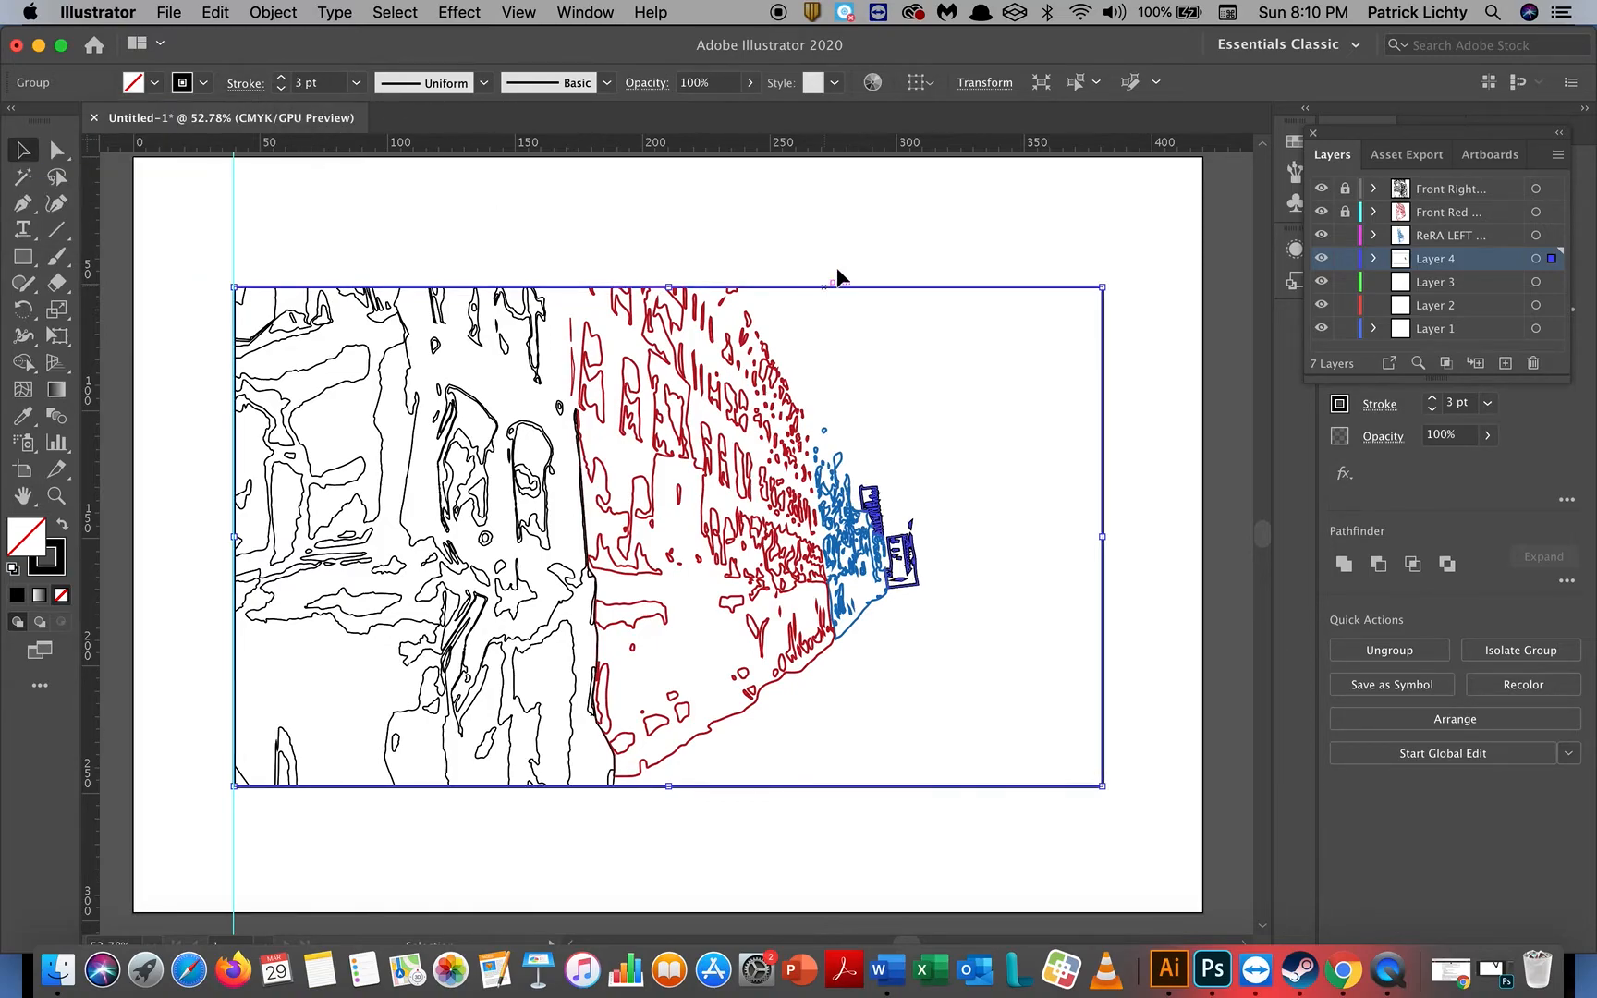
pyautogui.click(921, 220)
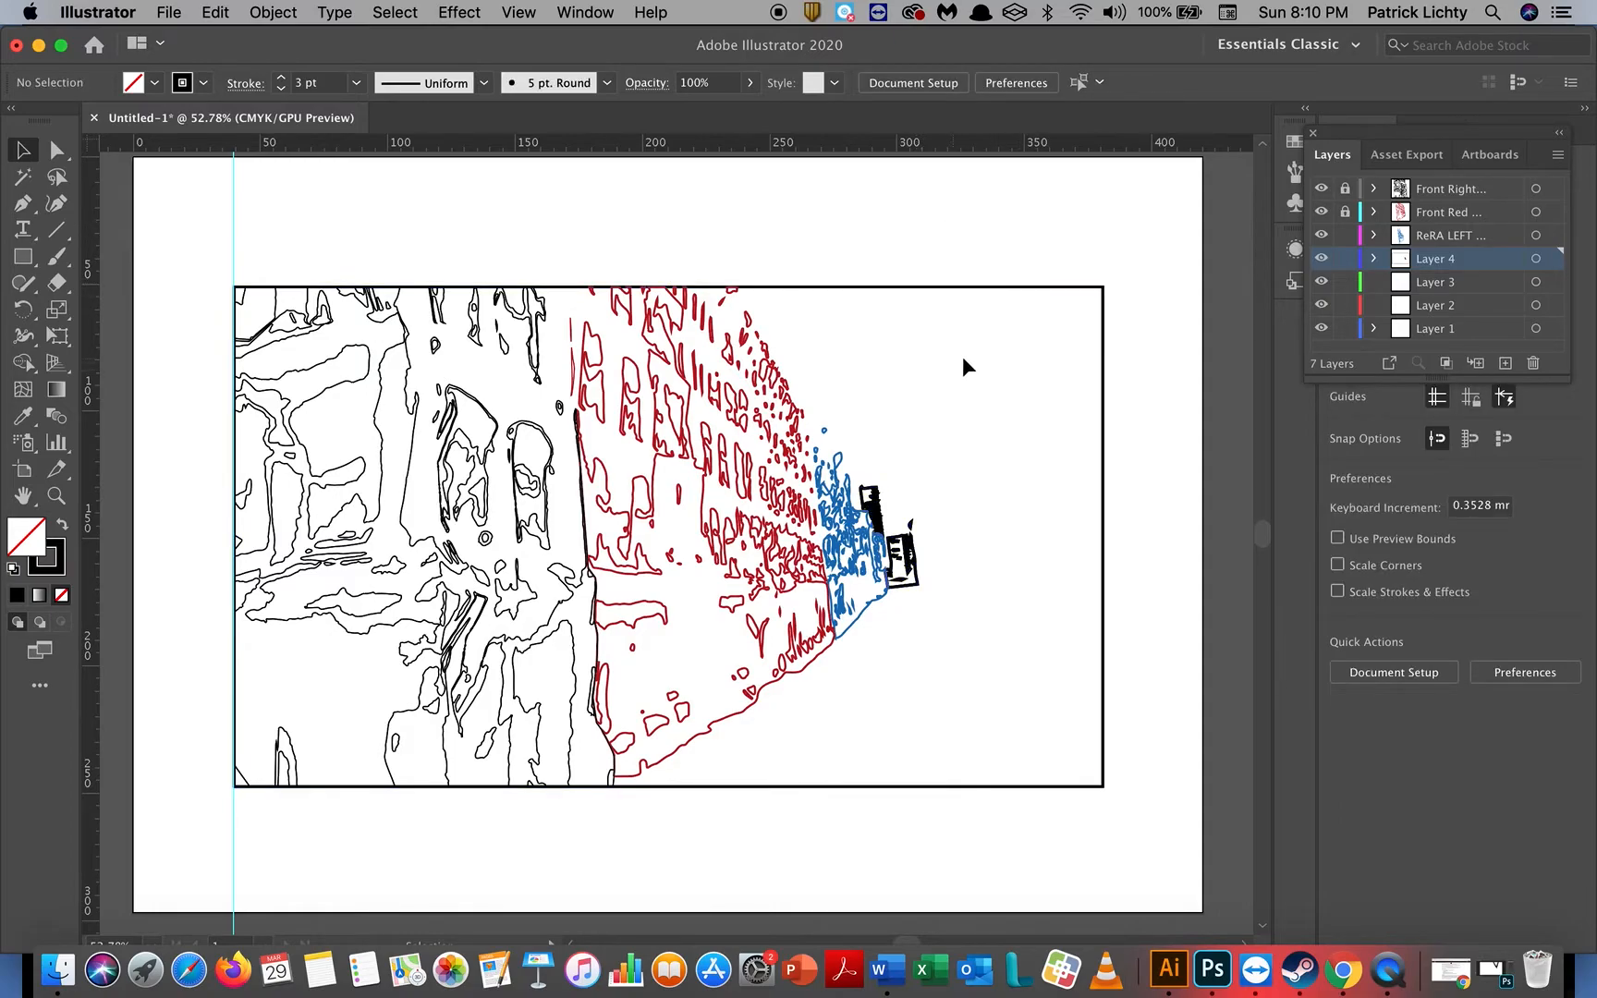
# Step: Ungroup the rear buildings trace and expand its fill and stroke into shapes
pyautogui.click(846, 288)
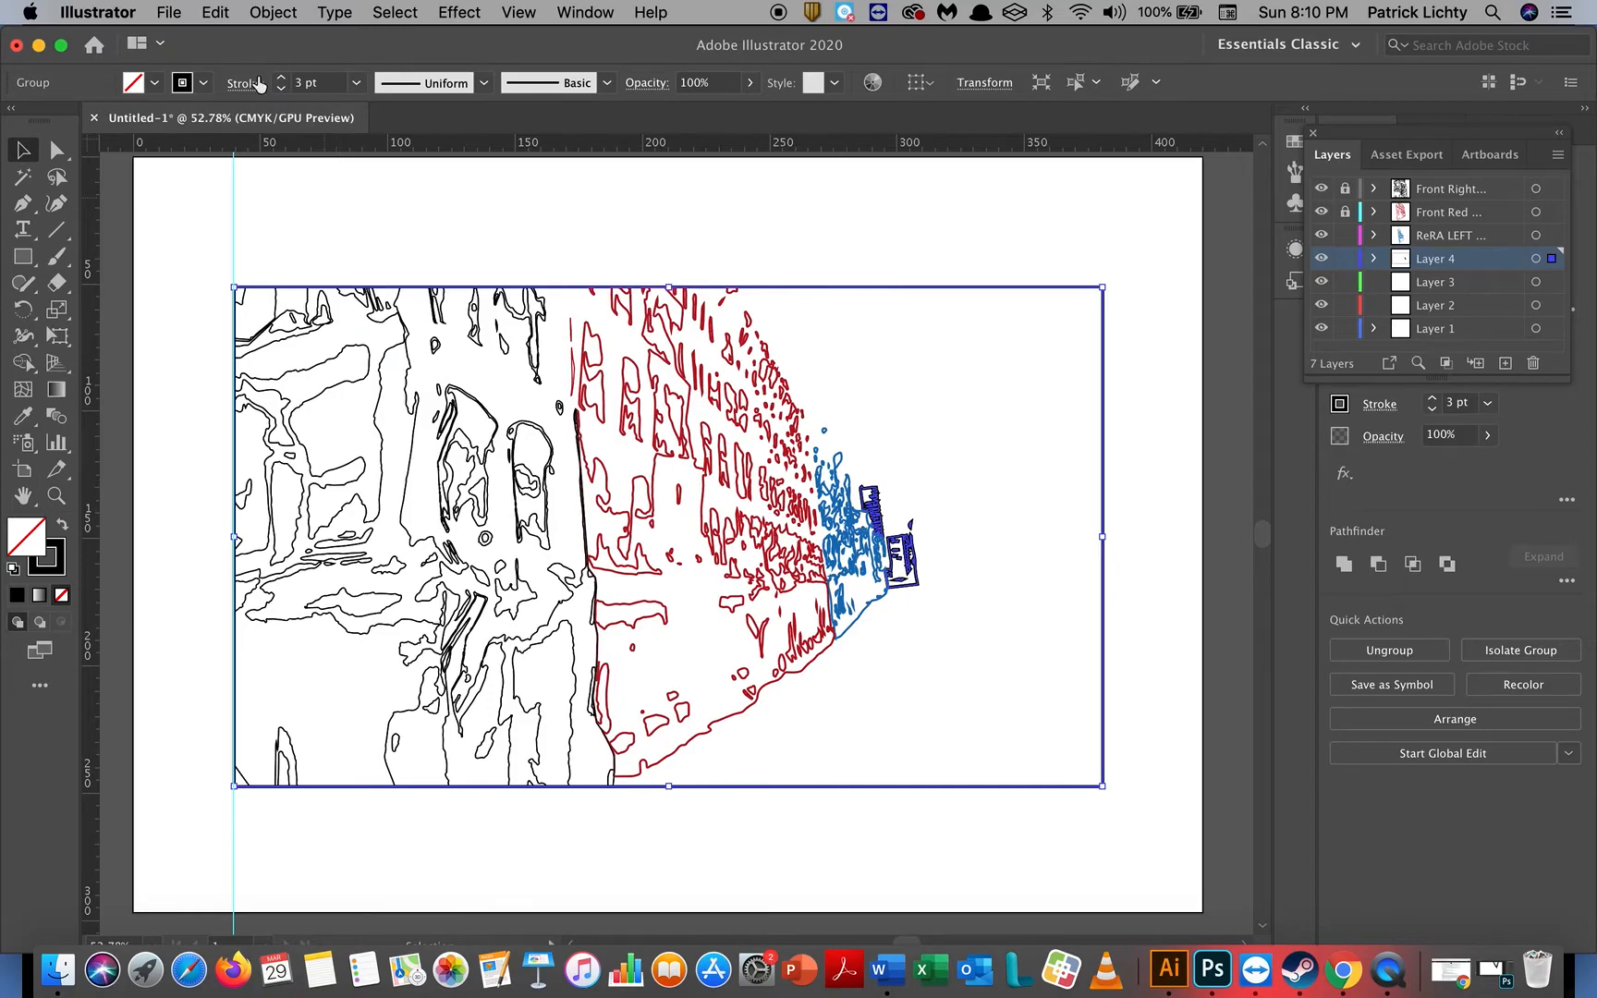
pyautogui.click(218, 13)
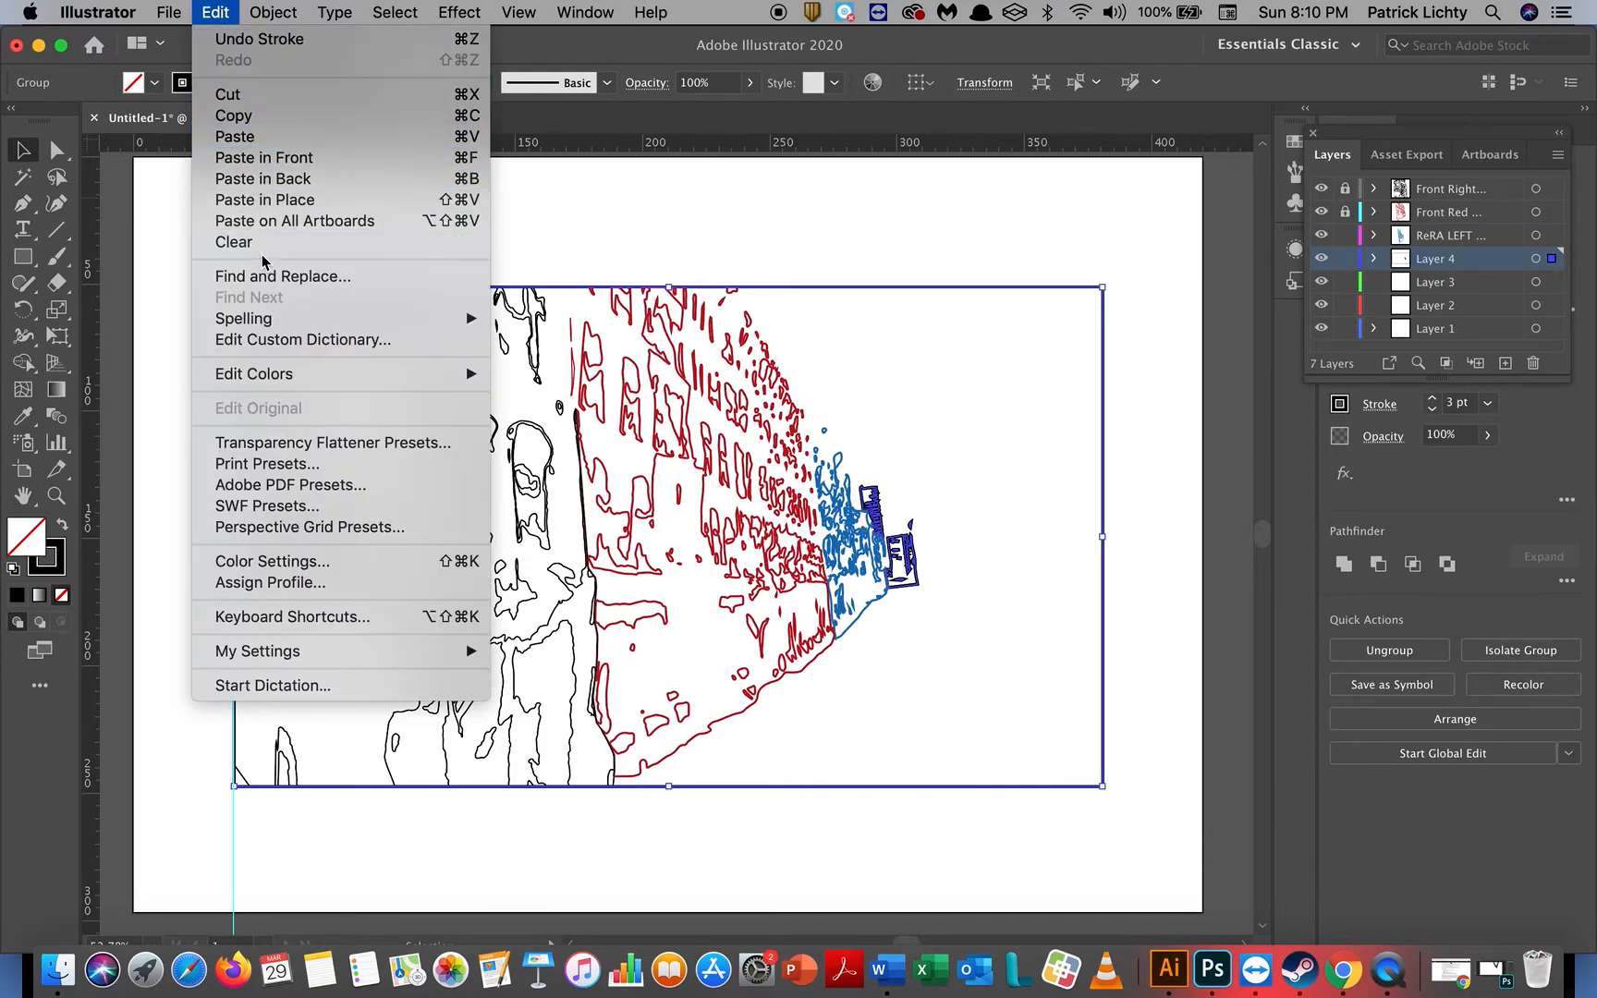
pyautogui.moveTo(266, 13)
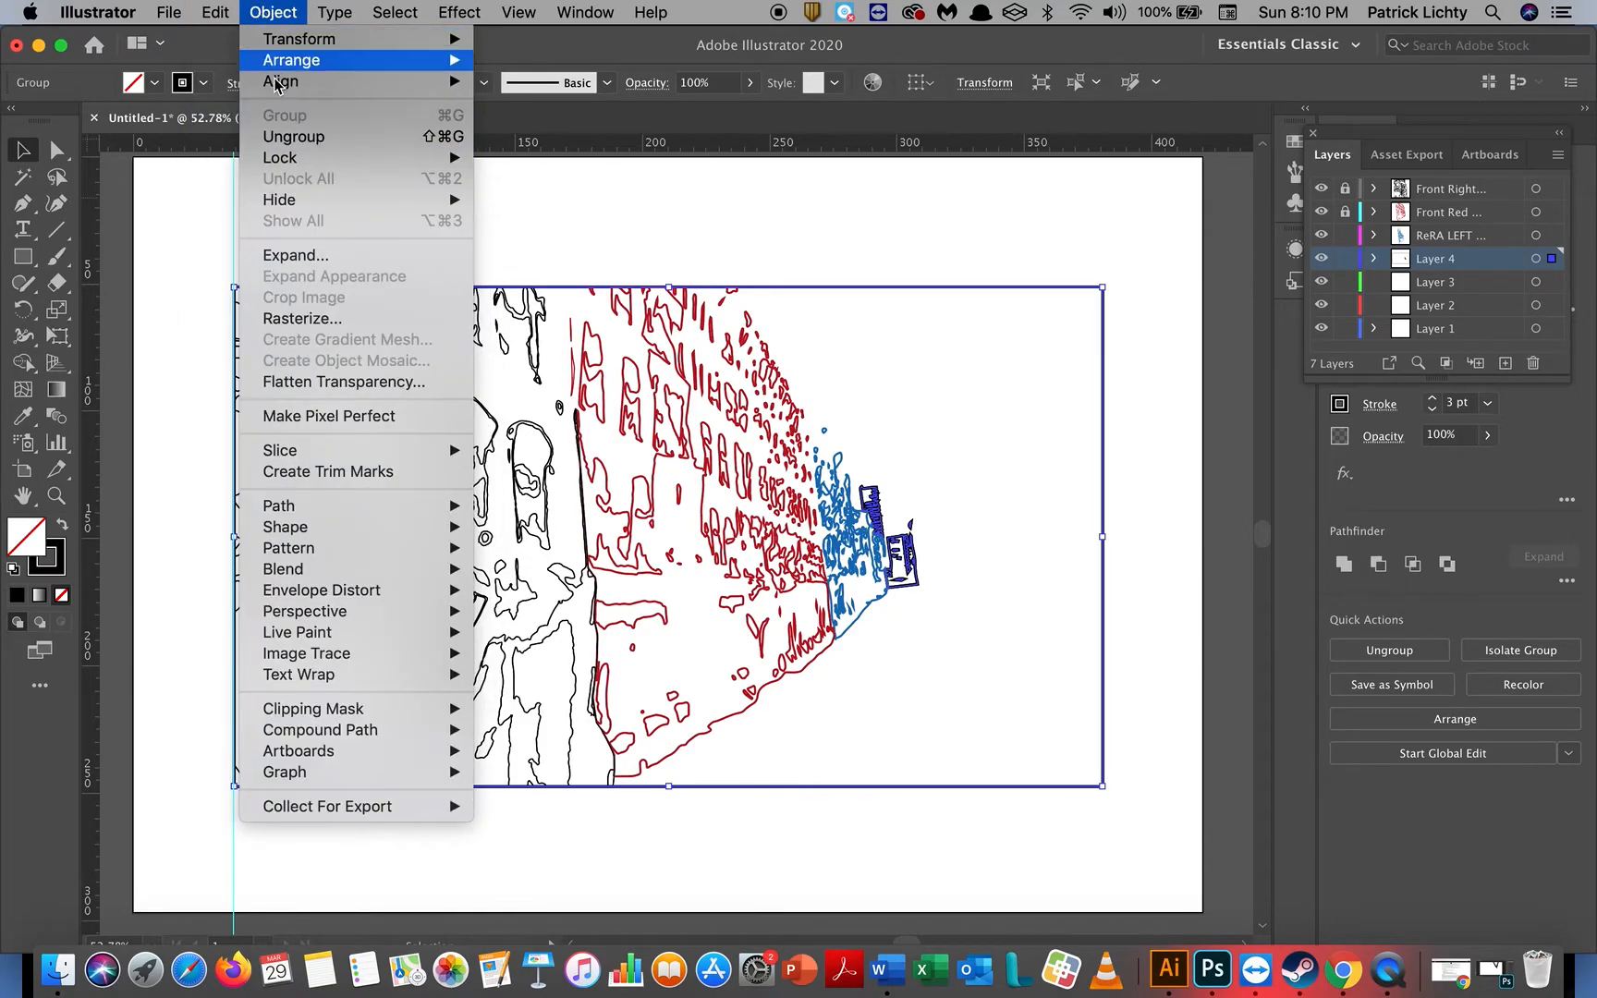
pyautogui.click(291, 132)
pyautogui.click(268, 13)
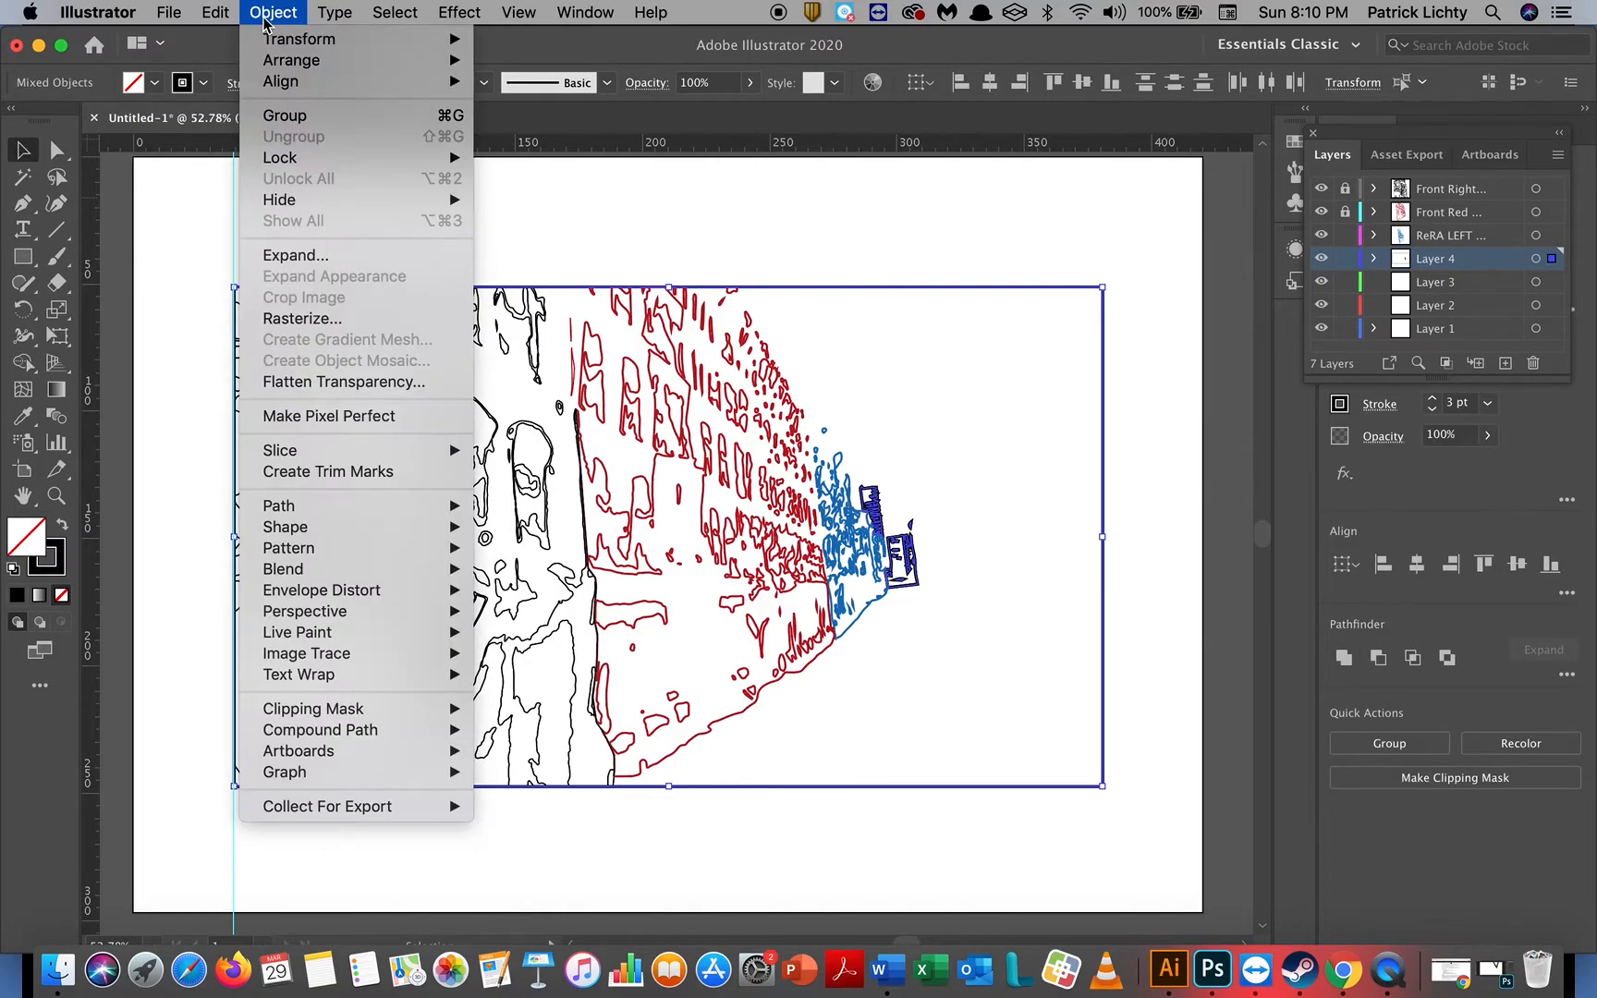
pyautogui.click(296, 256)
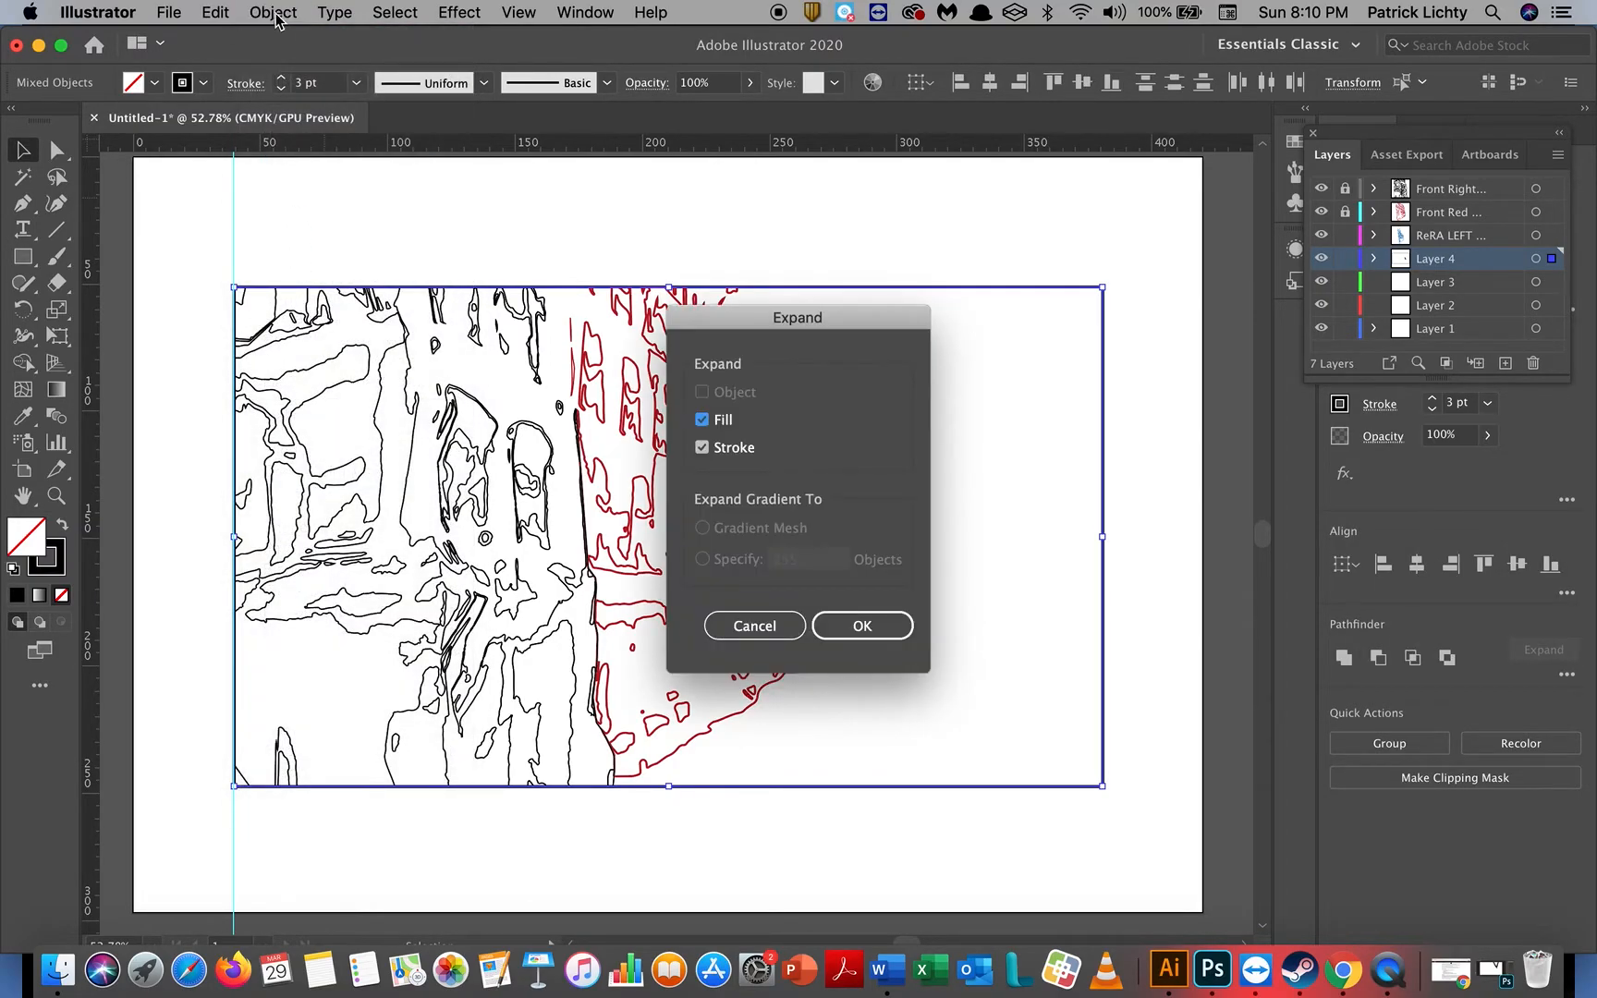
pyautogui.click(877, 631)
# Step: Ungroup the expanded rear buildings artwork and run Expand on it once more
pyautogui.click(262, 12)
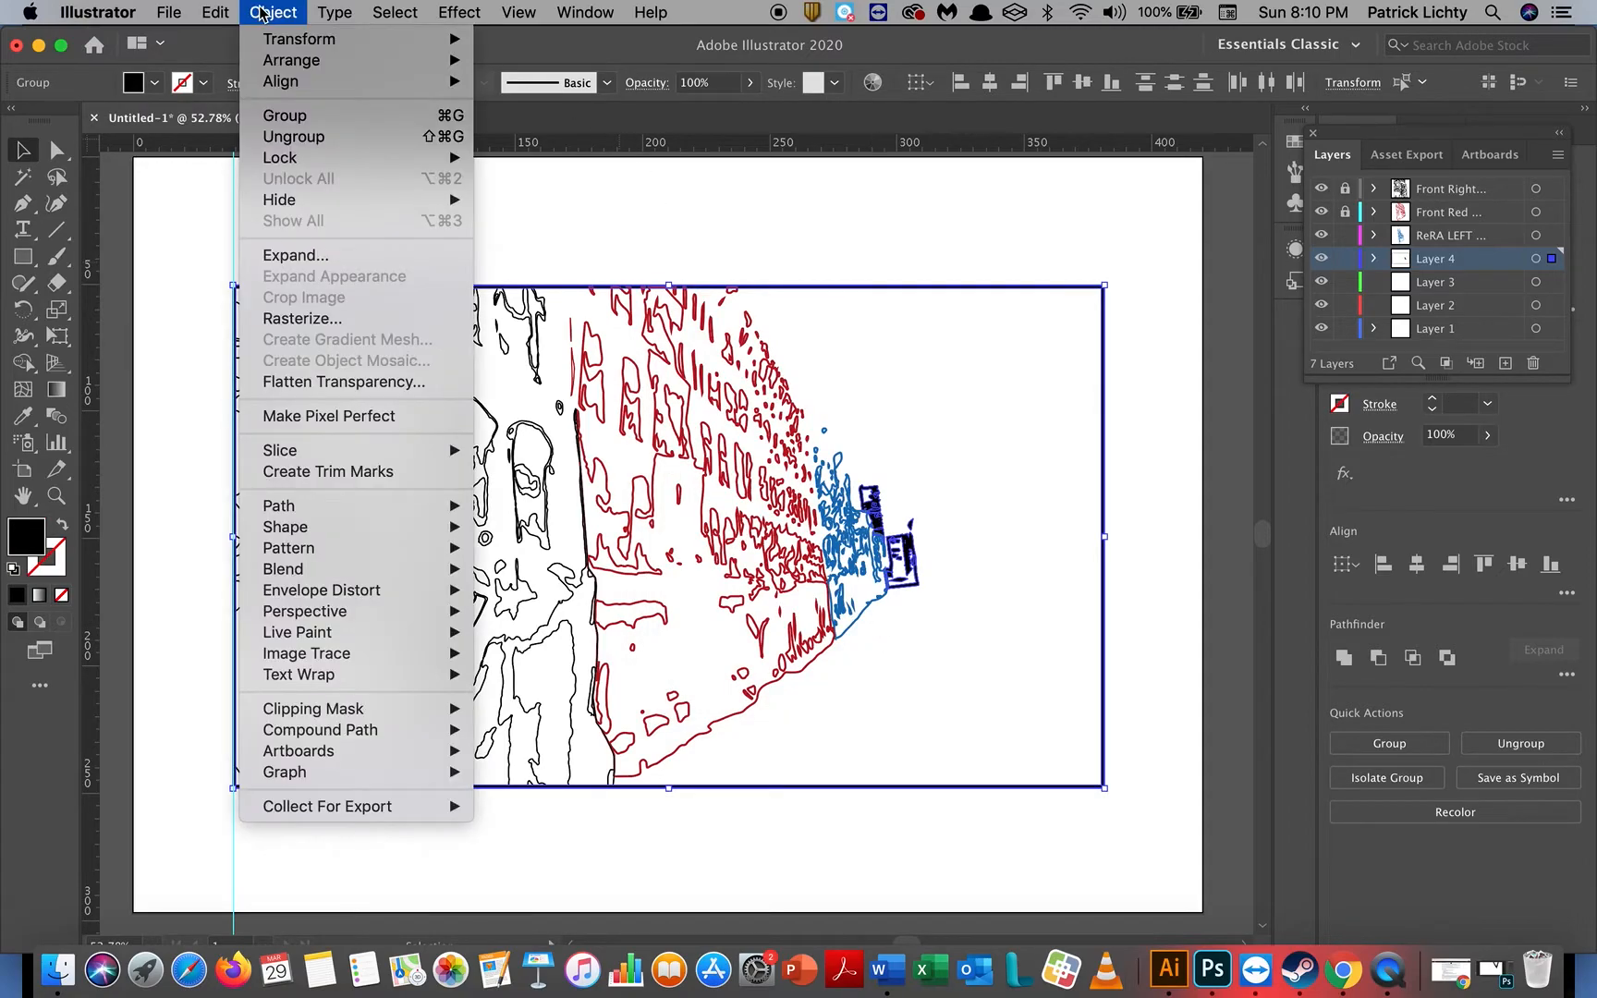
pyautogui.click(277, 137)
pyautogui.click(272, 18)
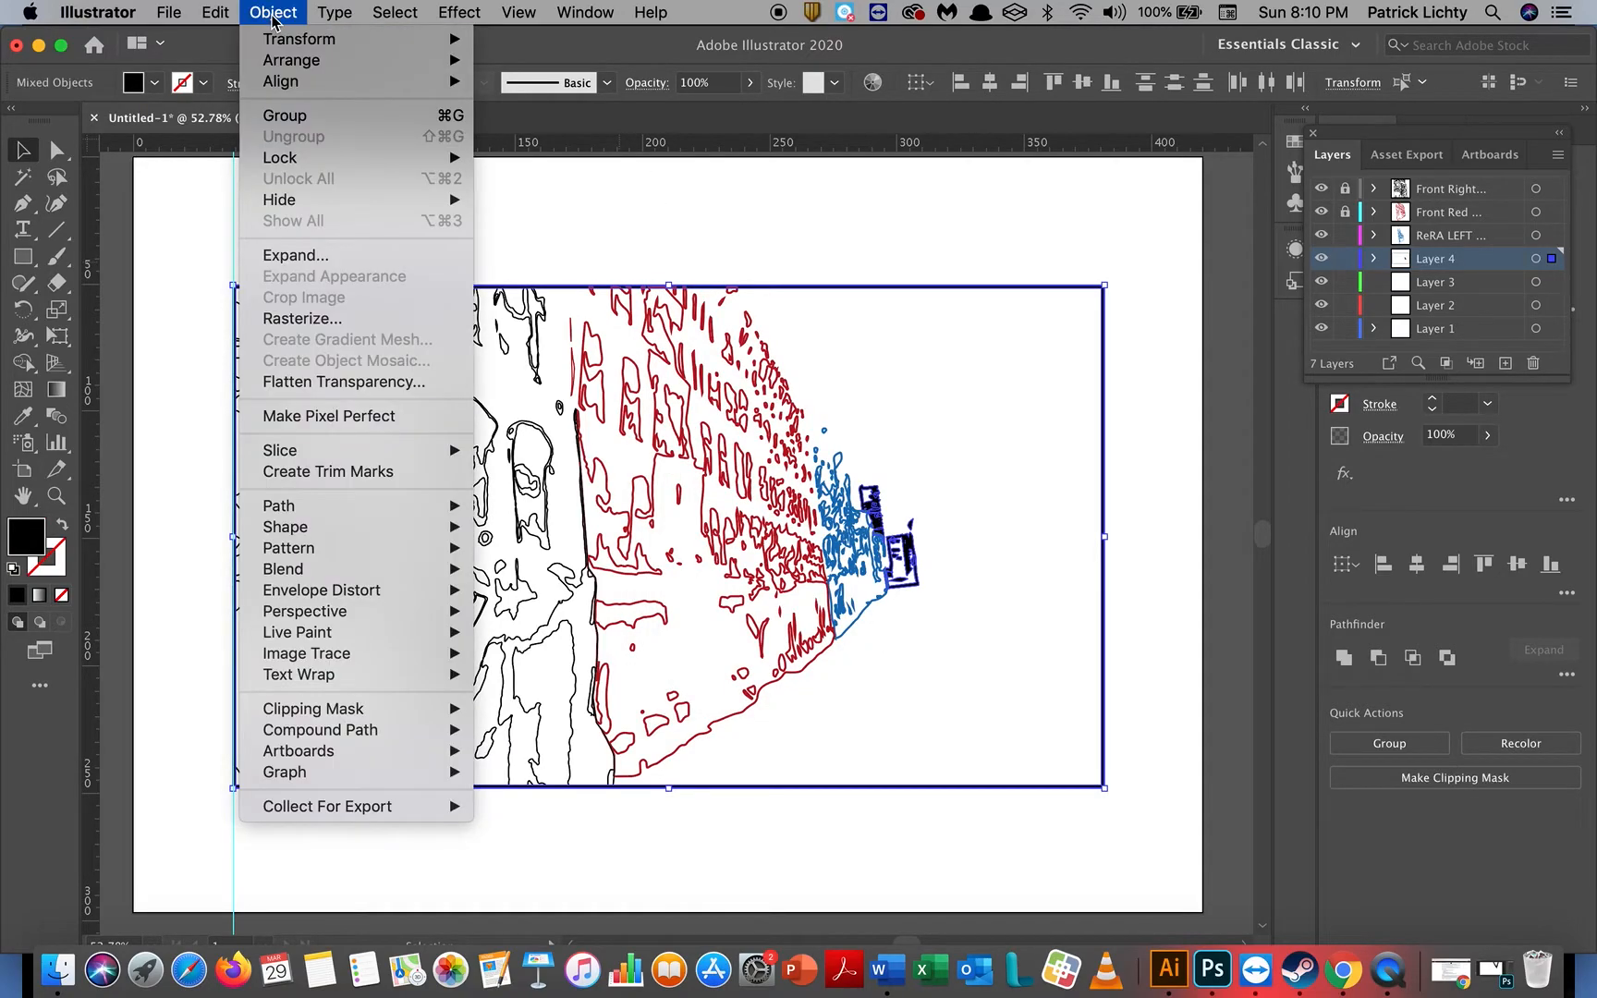
pyautogui.click(319, 253)
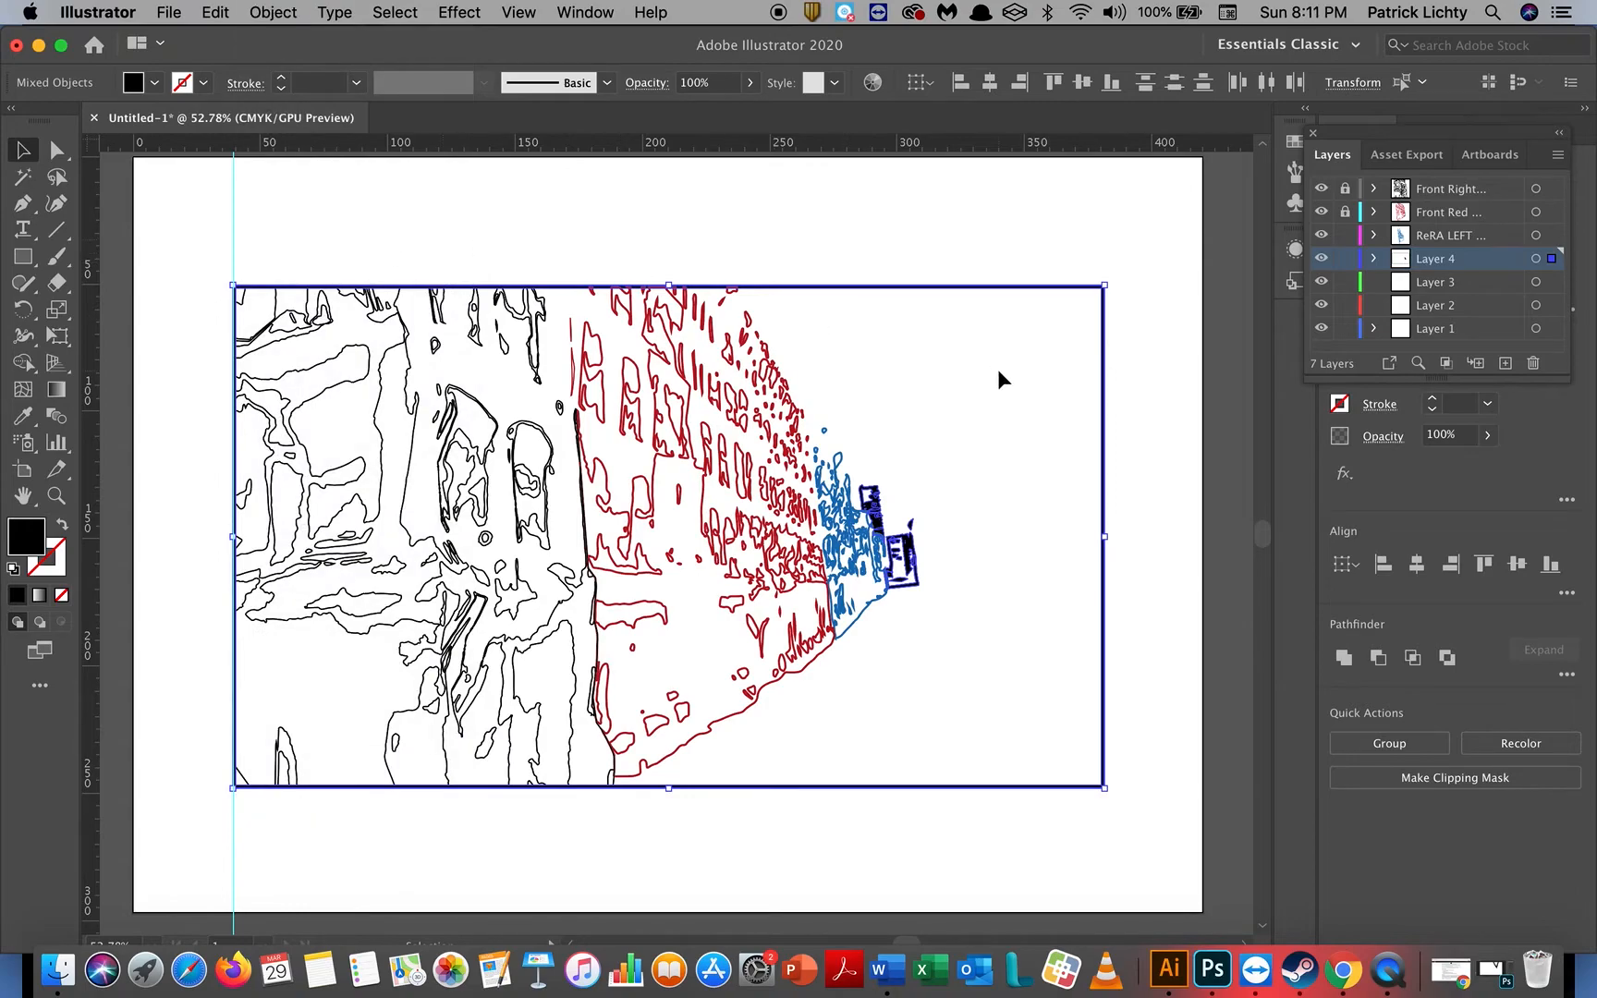
pyautogui.click(1142, 232)
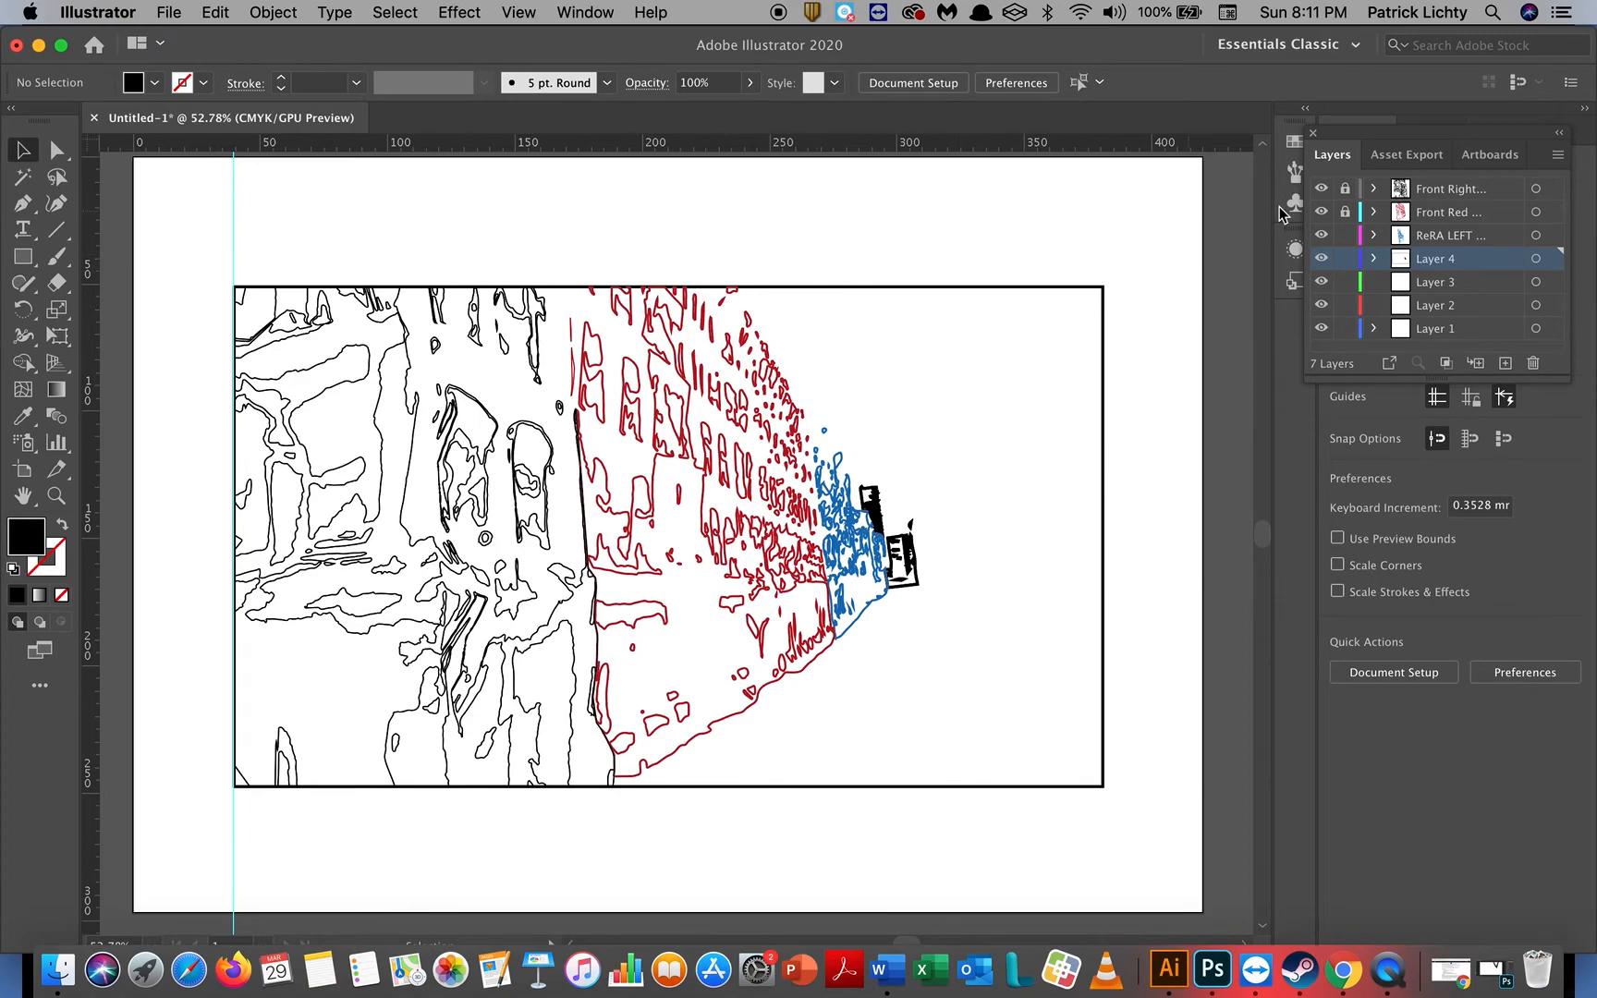
# Step: Lock the ReRA LEFT layer and delete the black rectangular frame around the rear buildings, keeping the building shapes
pyautogui.click(1345, 235)
pyautogui.moveTo(1135, 244); pyautogui.dragTo(1078, 855)
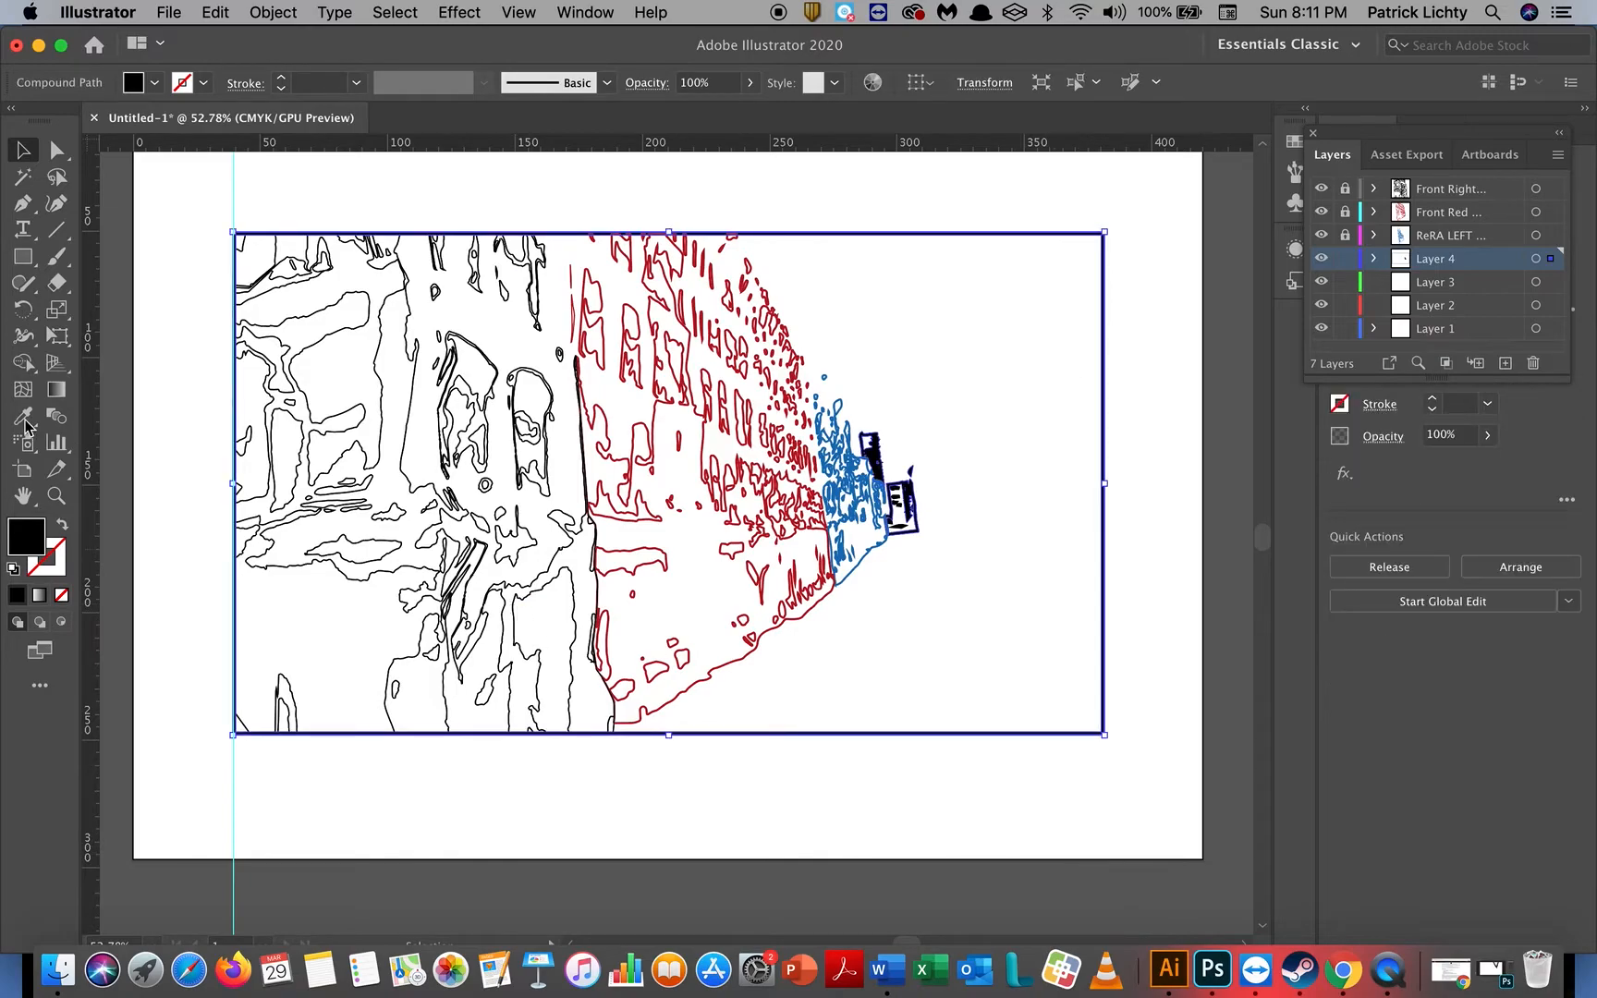
pyautogui.click(56, 151)
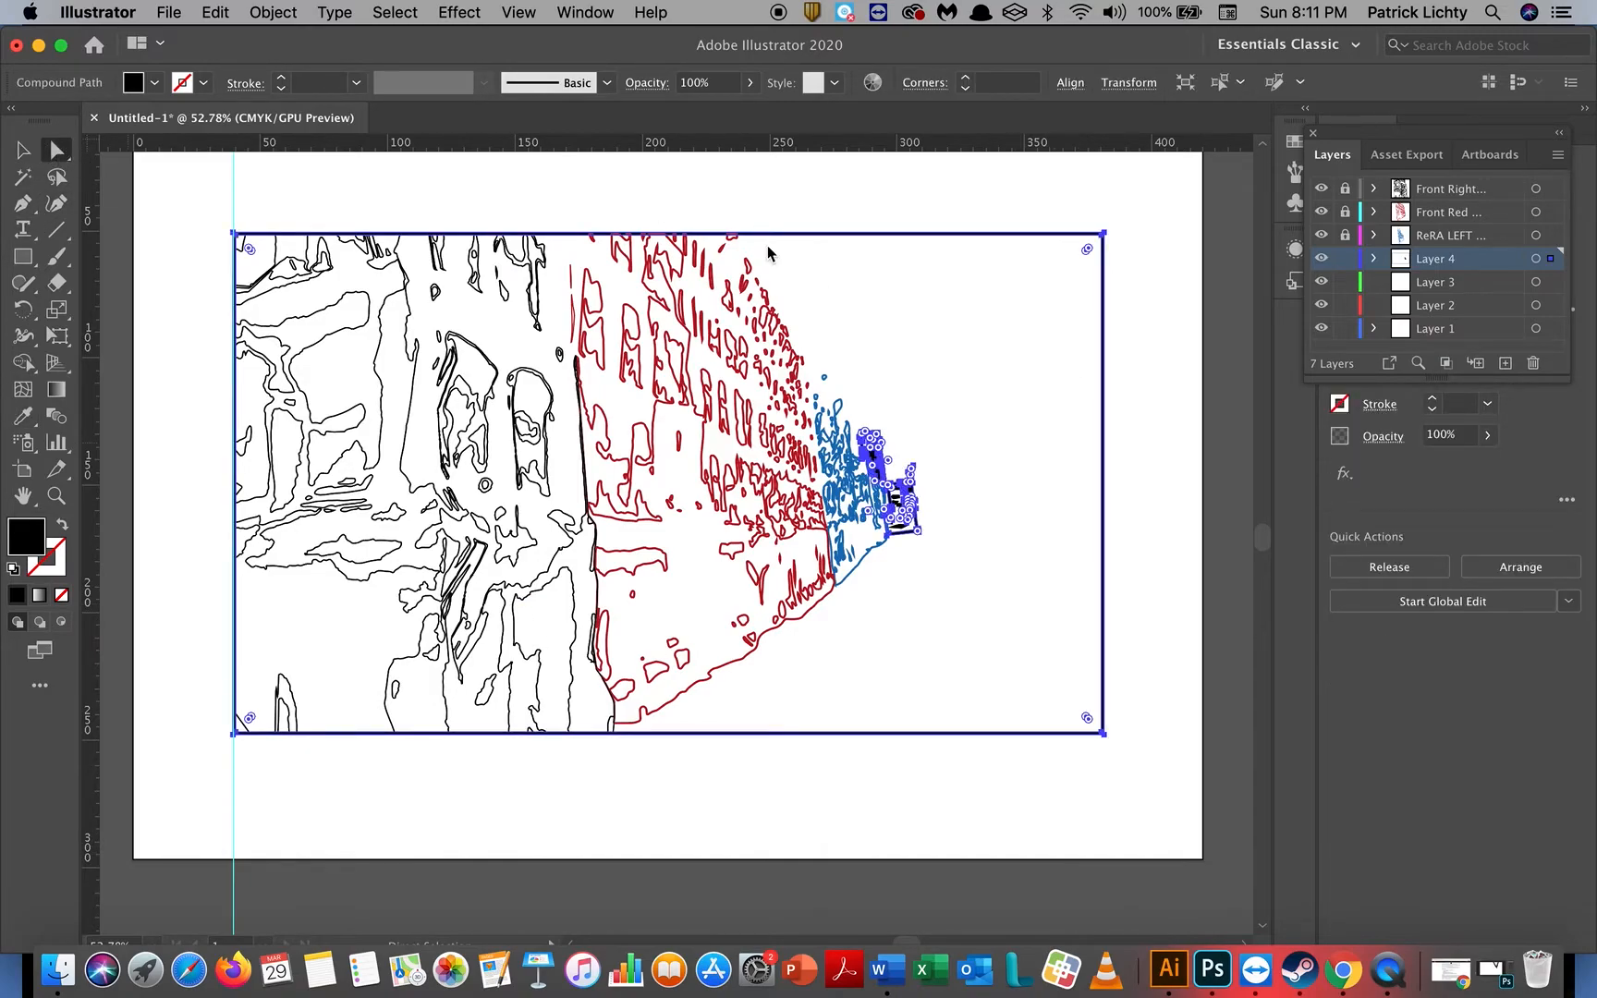
pyautogui.moveTo(1129, 201); pyautogui.dragTo(1078, 743)
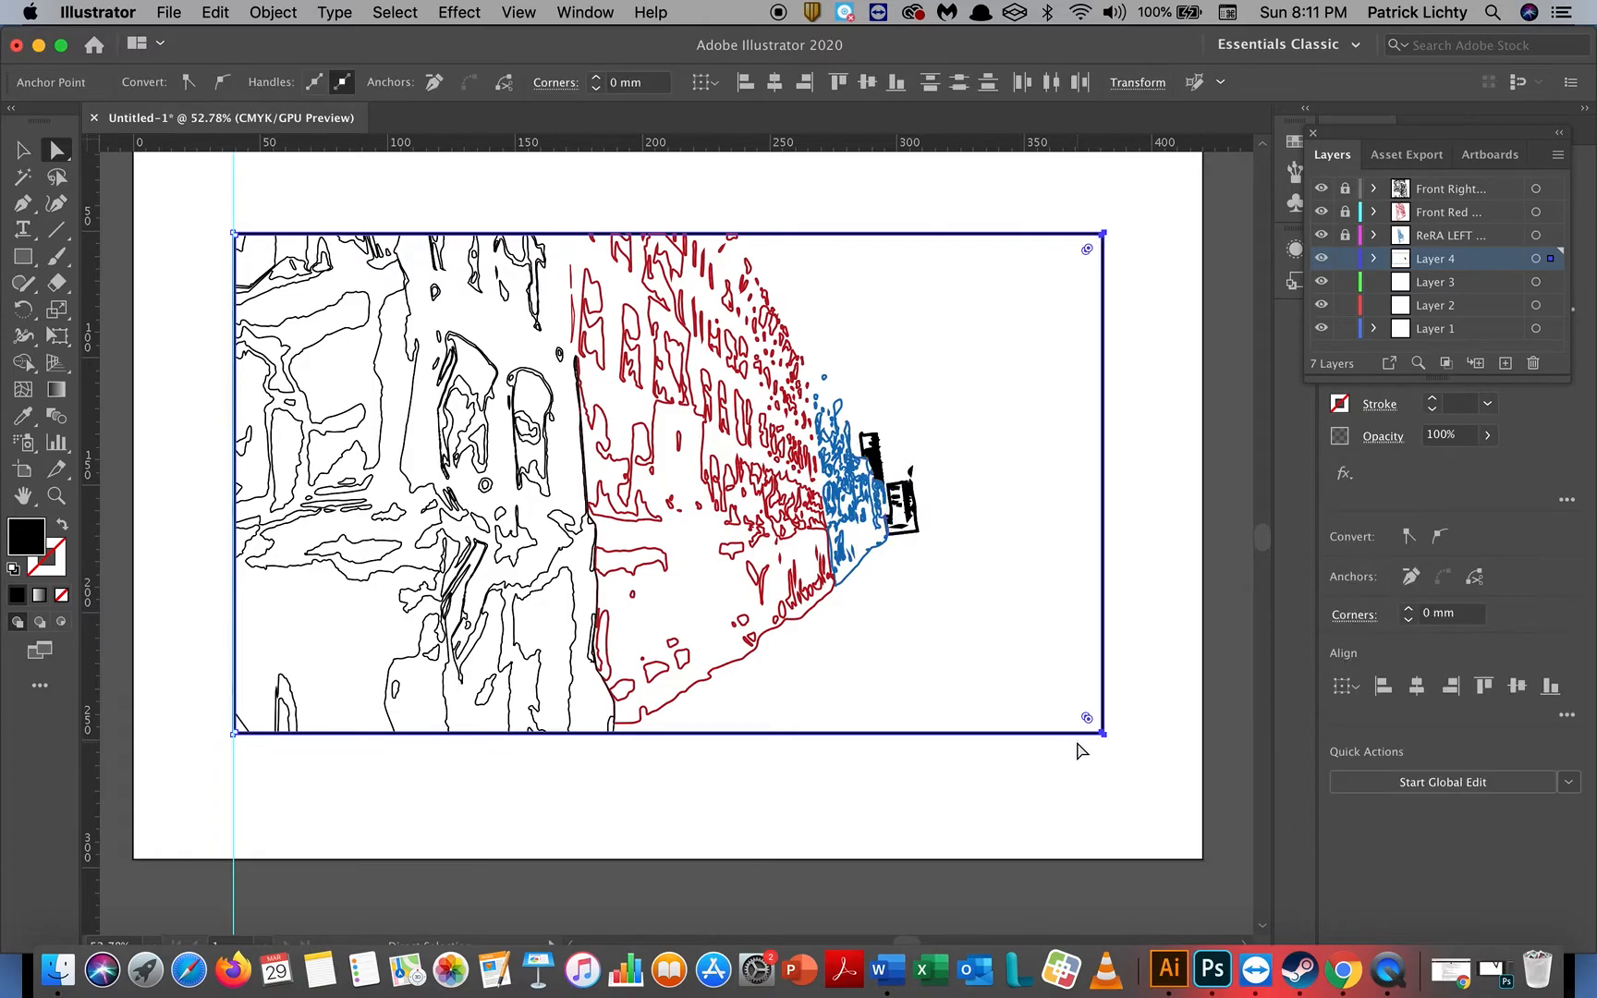
pyautogui.press('Delete')
pyautogui.moveTo(166, 205); pyautogui.dragTo(288, 760)
pyautogui.press('Delete')
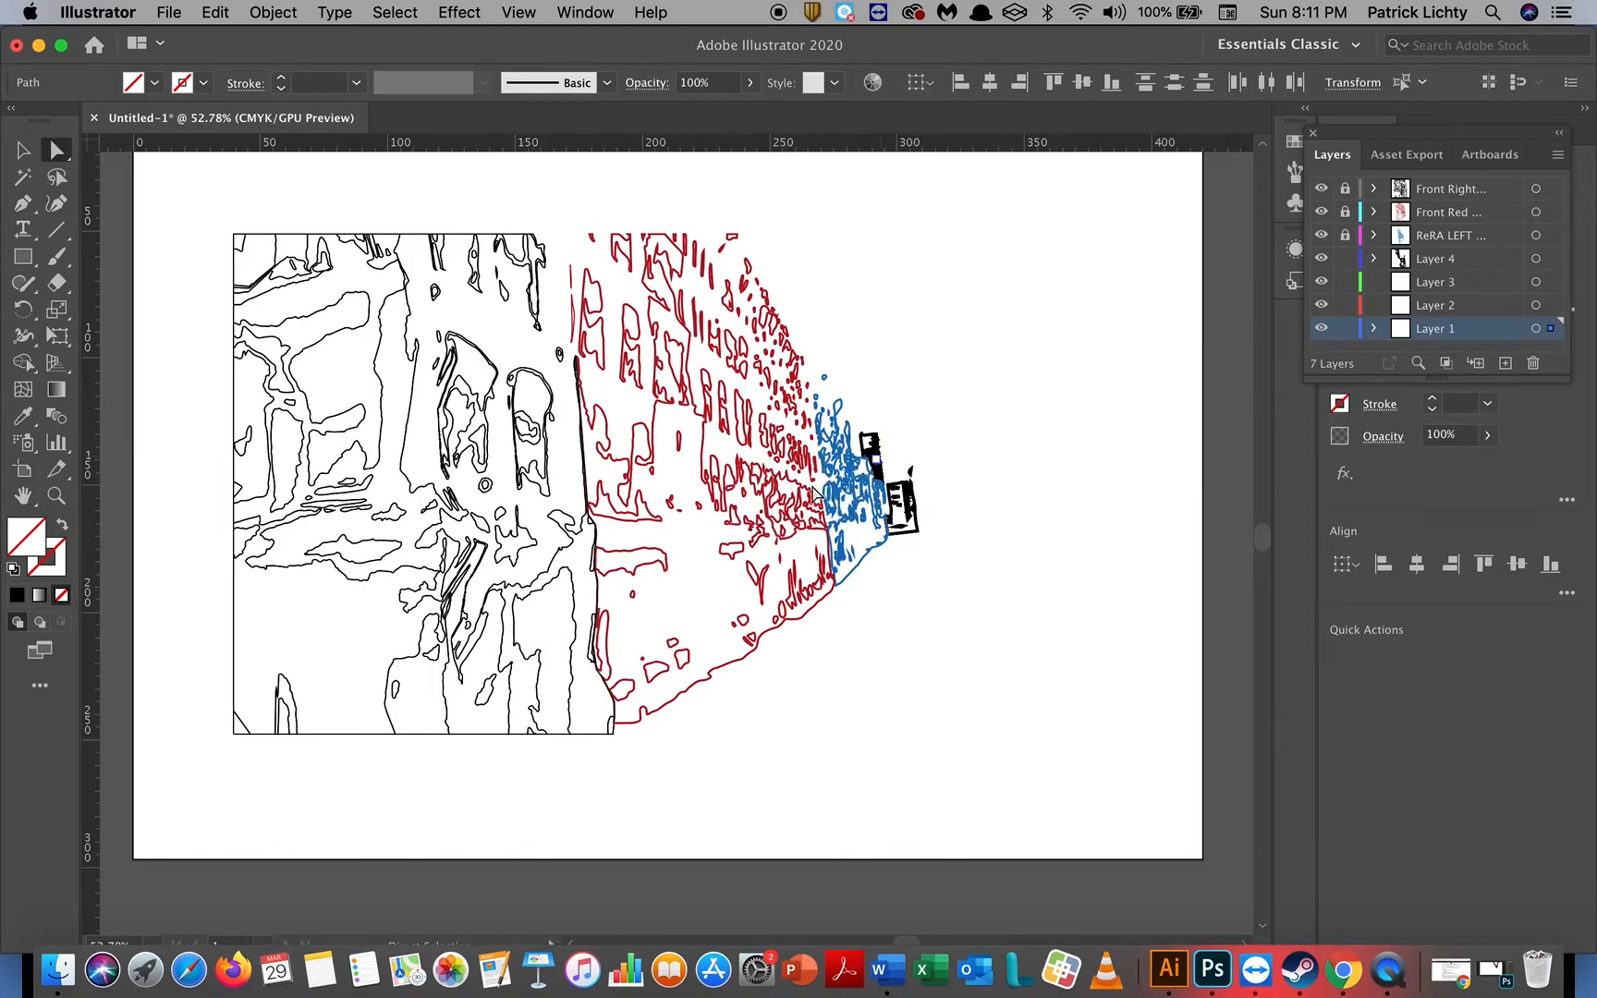
# Step: Select all the rear building shapes and apply a 1 pt black stroke to them
pyautogui.moveTo(1017, 347); pyautogui.dragTo(793, 652)
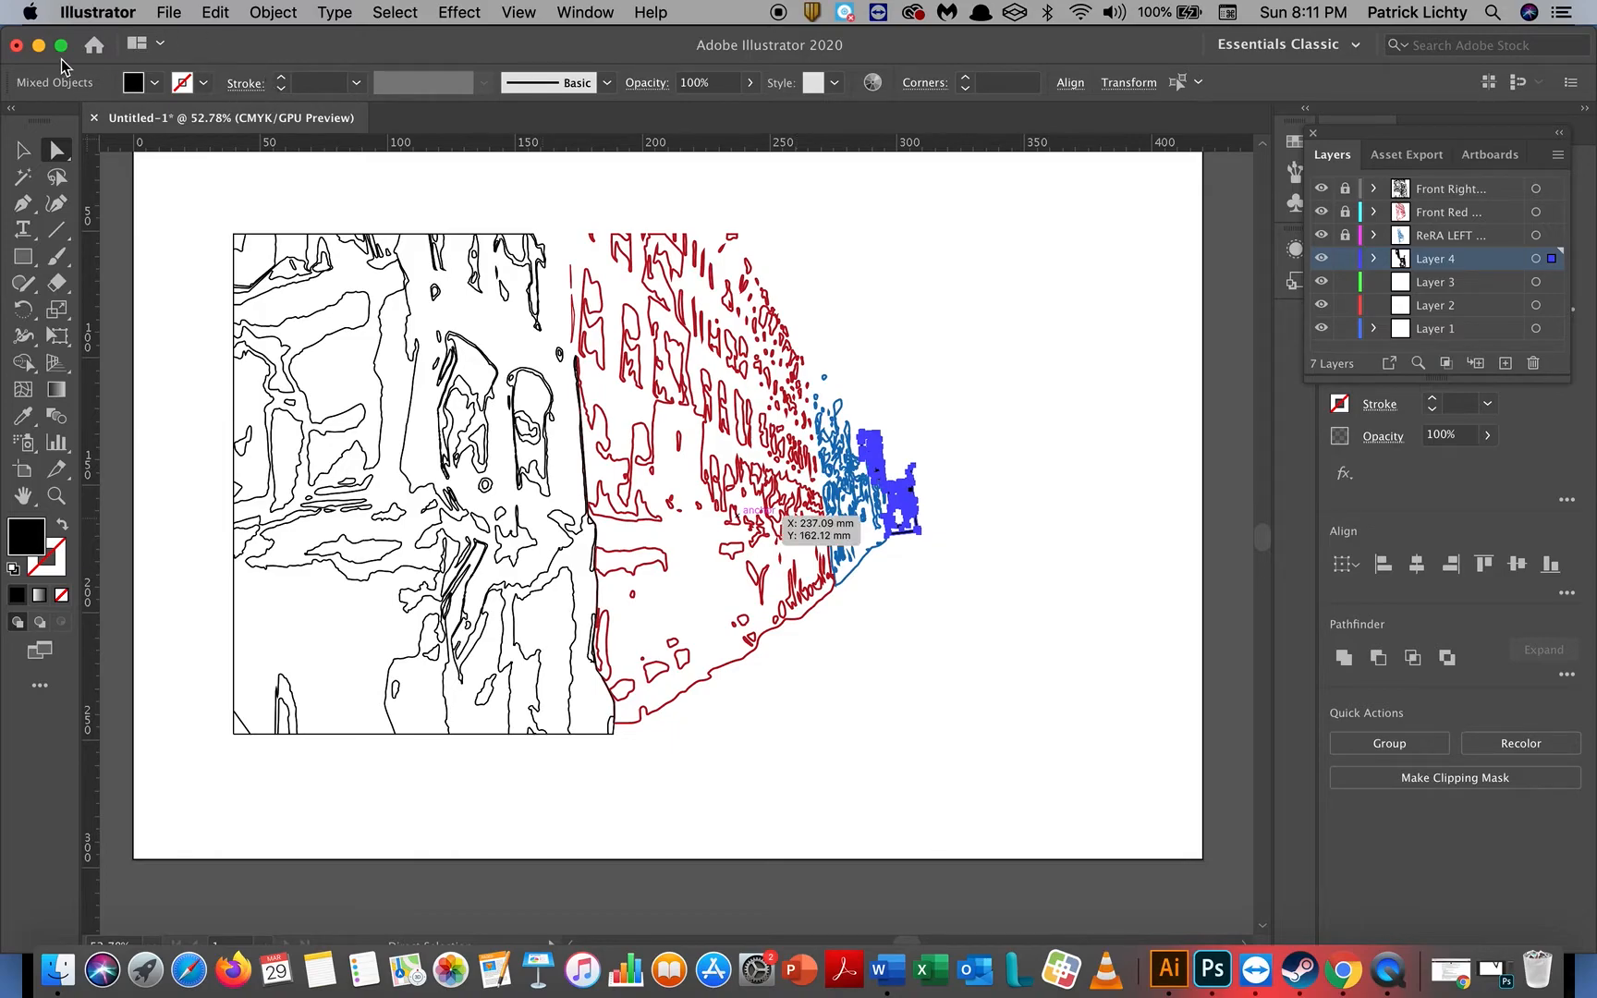
pyautogui.click(26, 151)
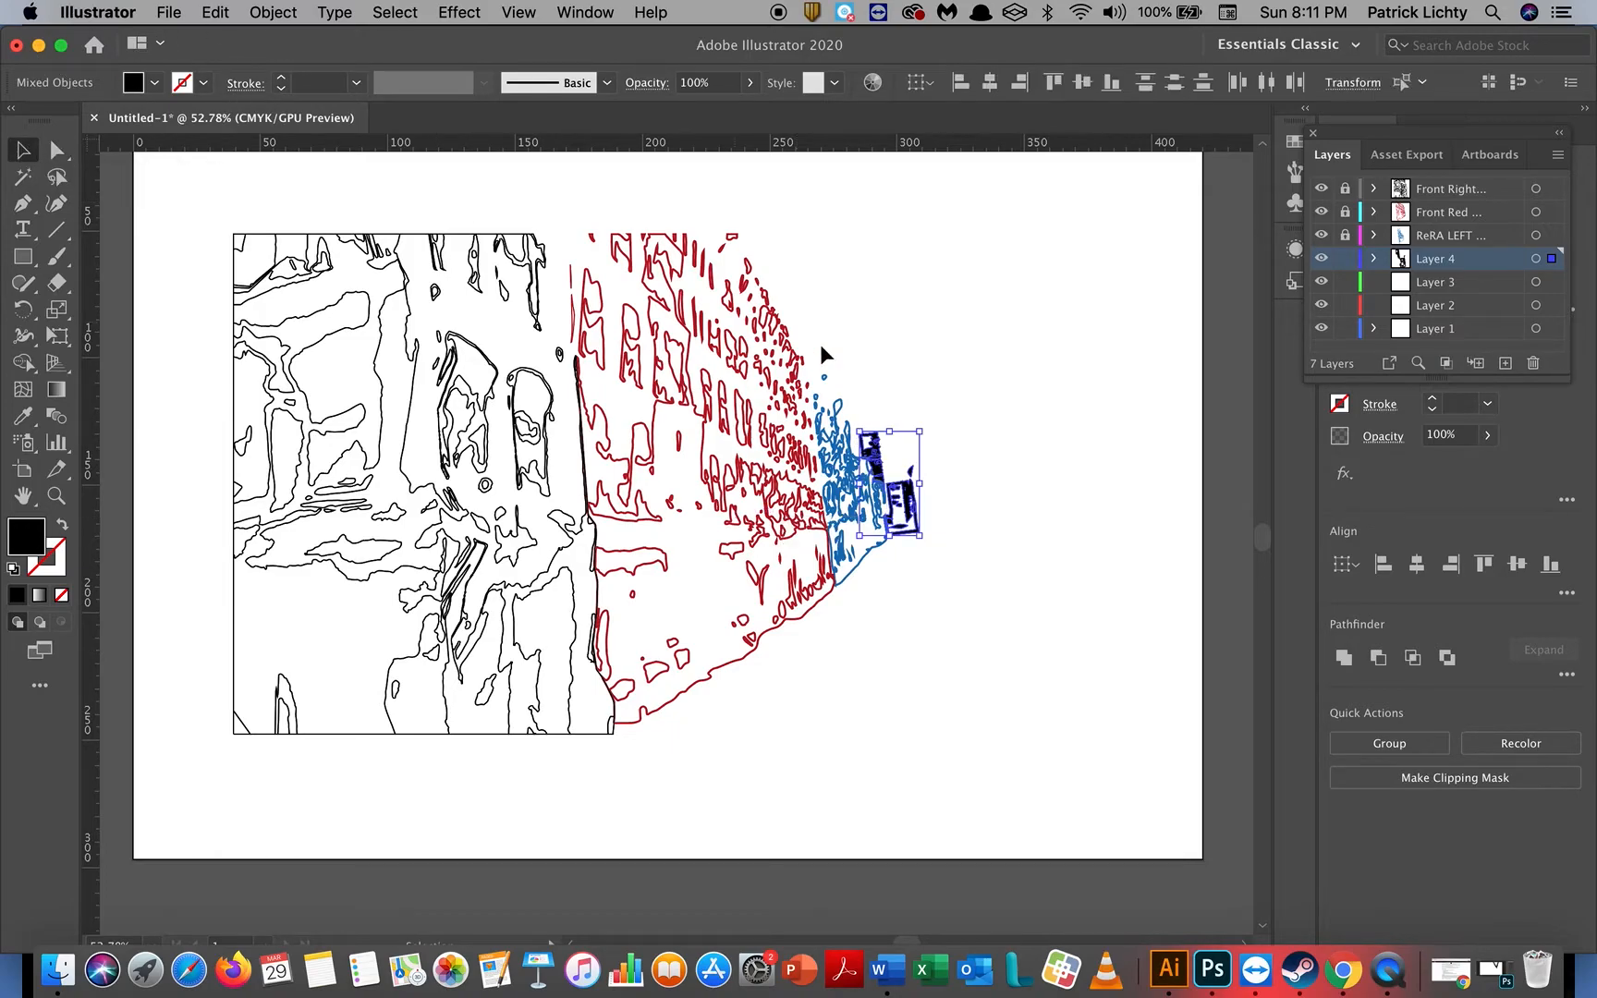
pyautogui.moveTo(1001, 356); pyautogui.dragTo(774, 702)
pyautogui.click(892, 308)
pyautogui.moveTo(1020, 317); pyautogui.dragTo(794, 641)
pyautogui.click(282, 88)
pyautogui.click(281, 80)
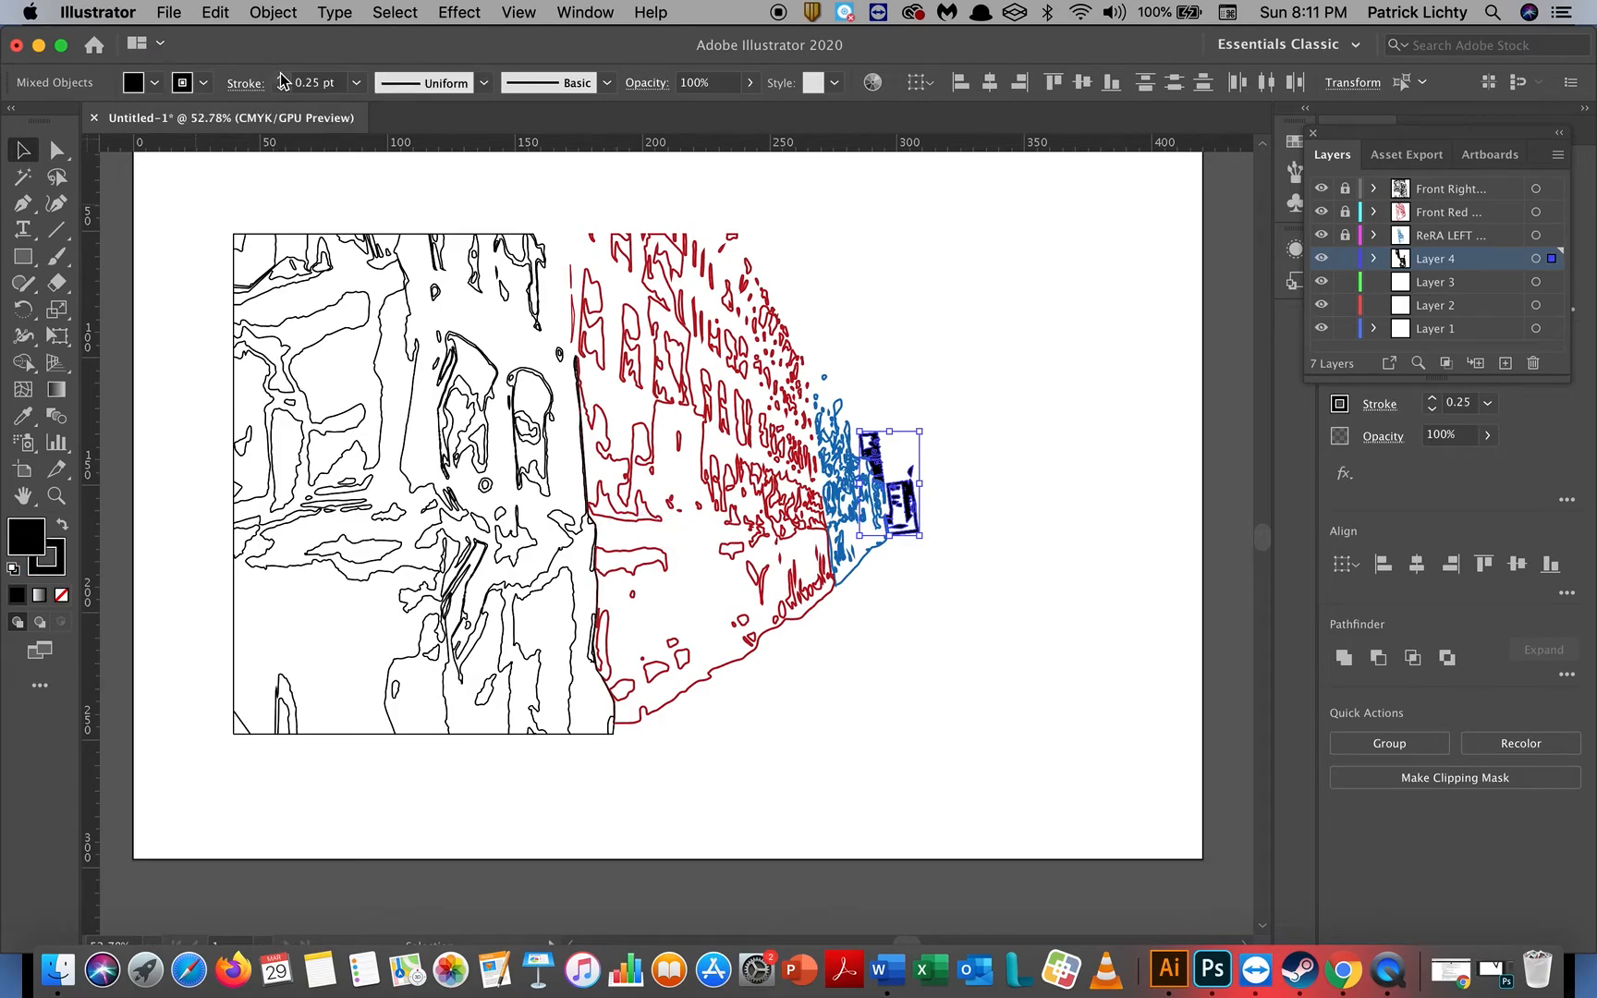
pyautogui.click(281, 79)
pyautogui.click(281, 80)
pyautogui.click(281, 79)
pyautogui.click(965, 302)
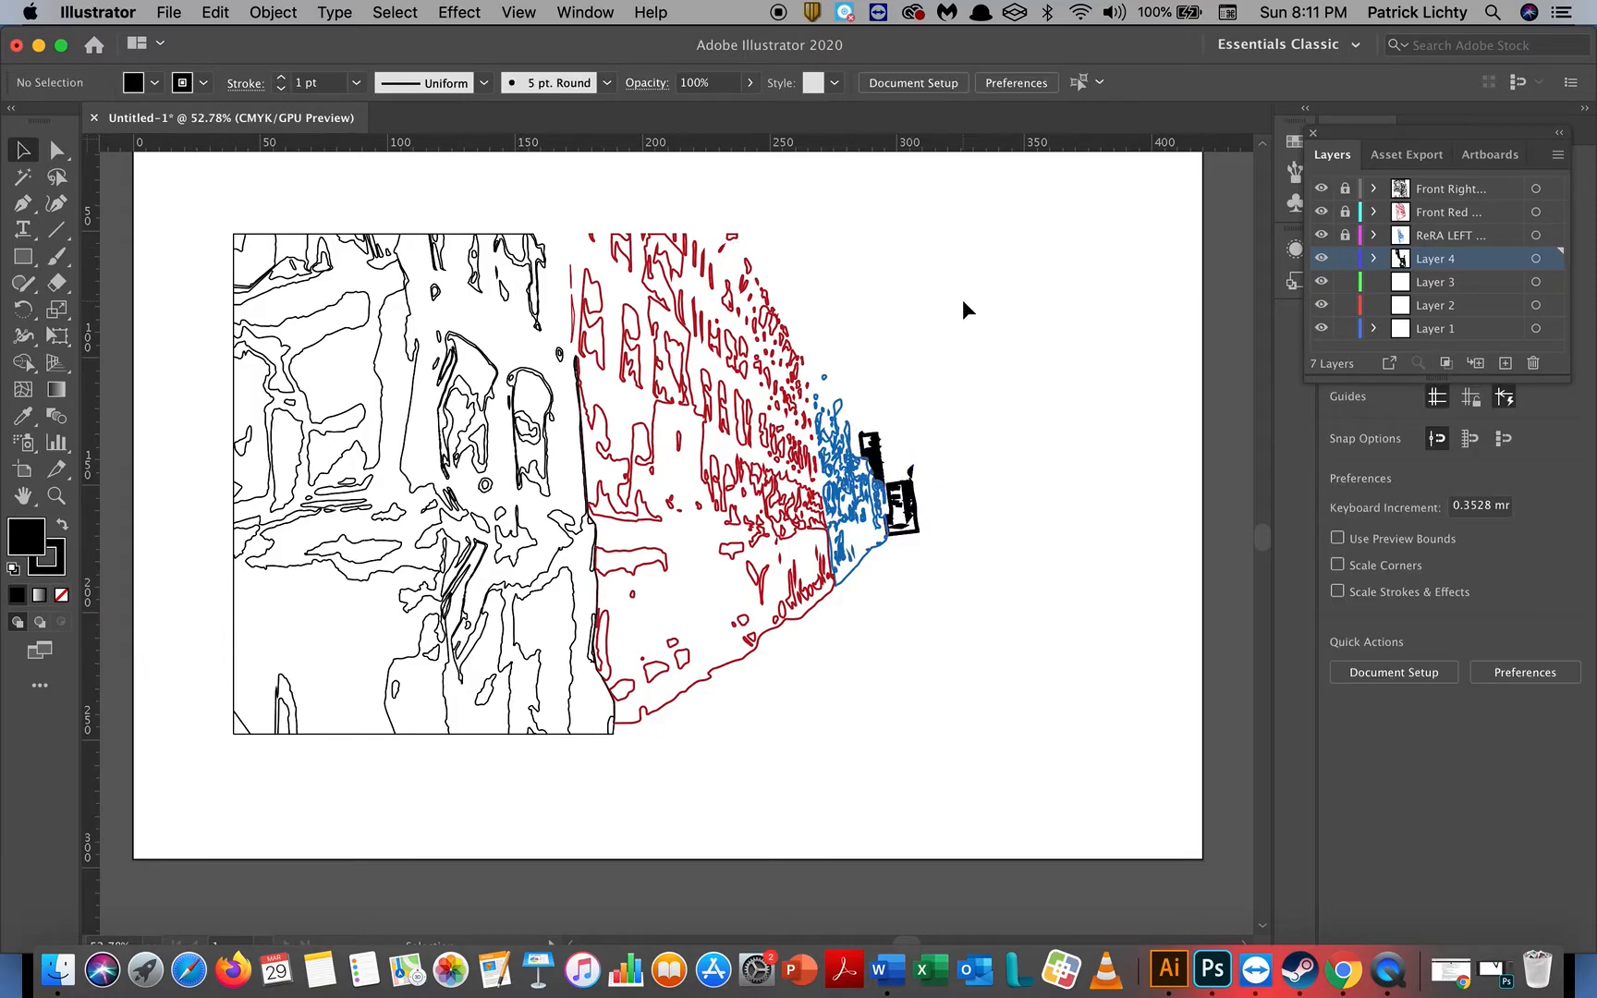
# Step: Place street.jpg over the street scene, aligned and sized from the outlines' upper corner to match the previously placed images
pyautogui.scroll(6, 957, 556)
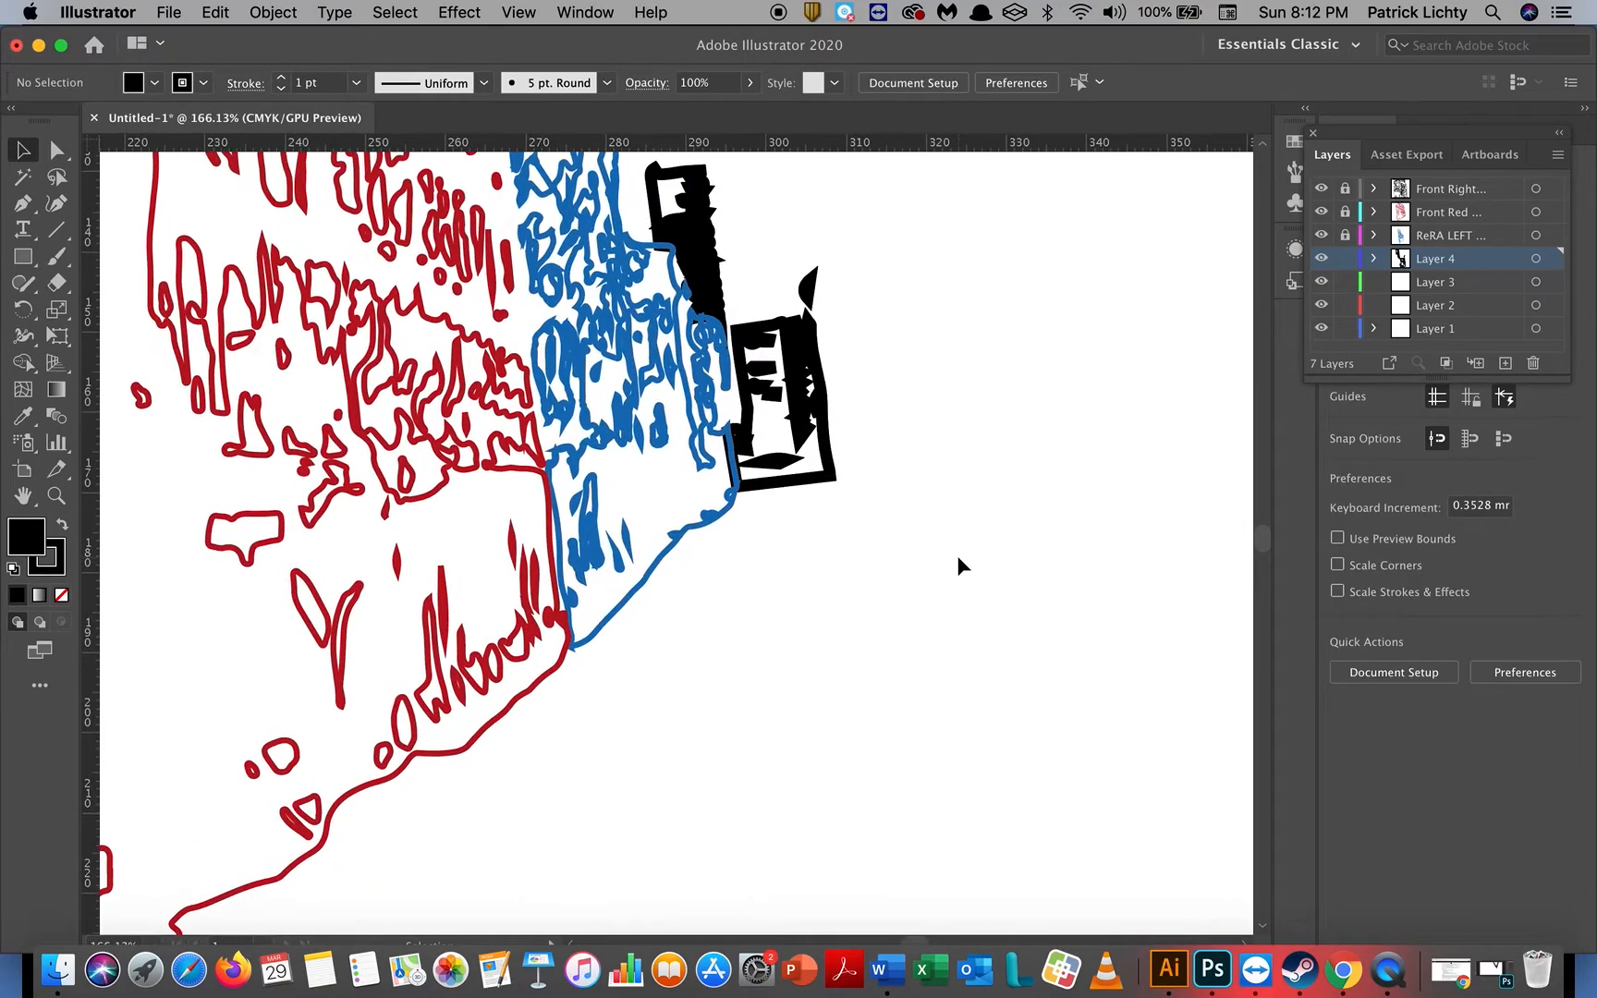
pyautogui.scroll(-7, 957, 555)
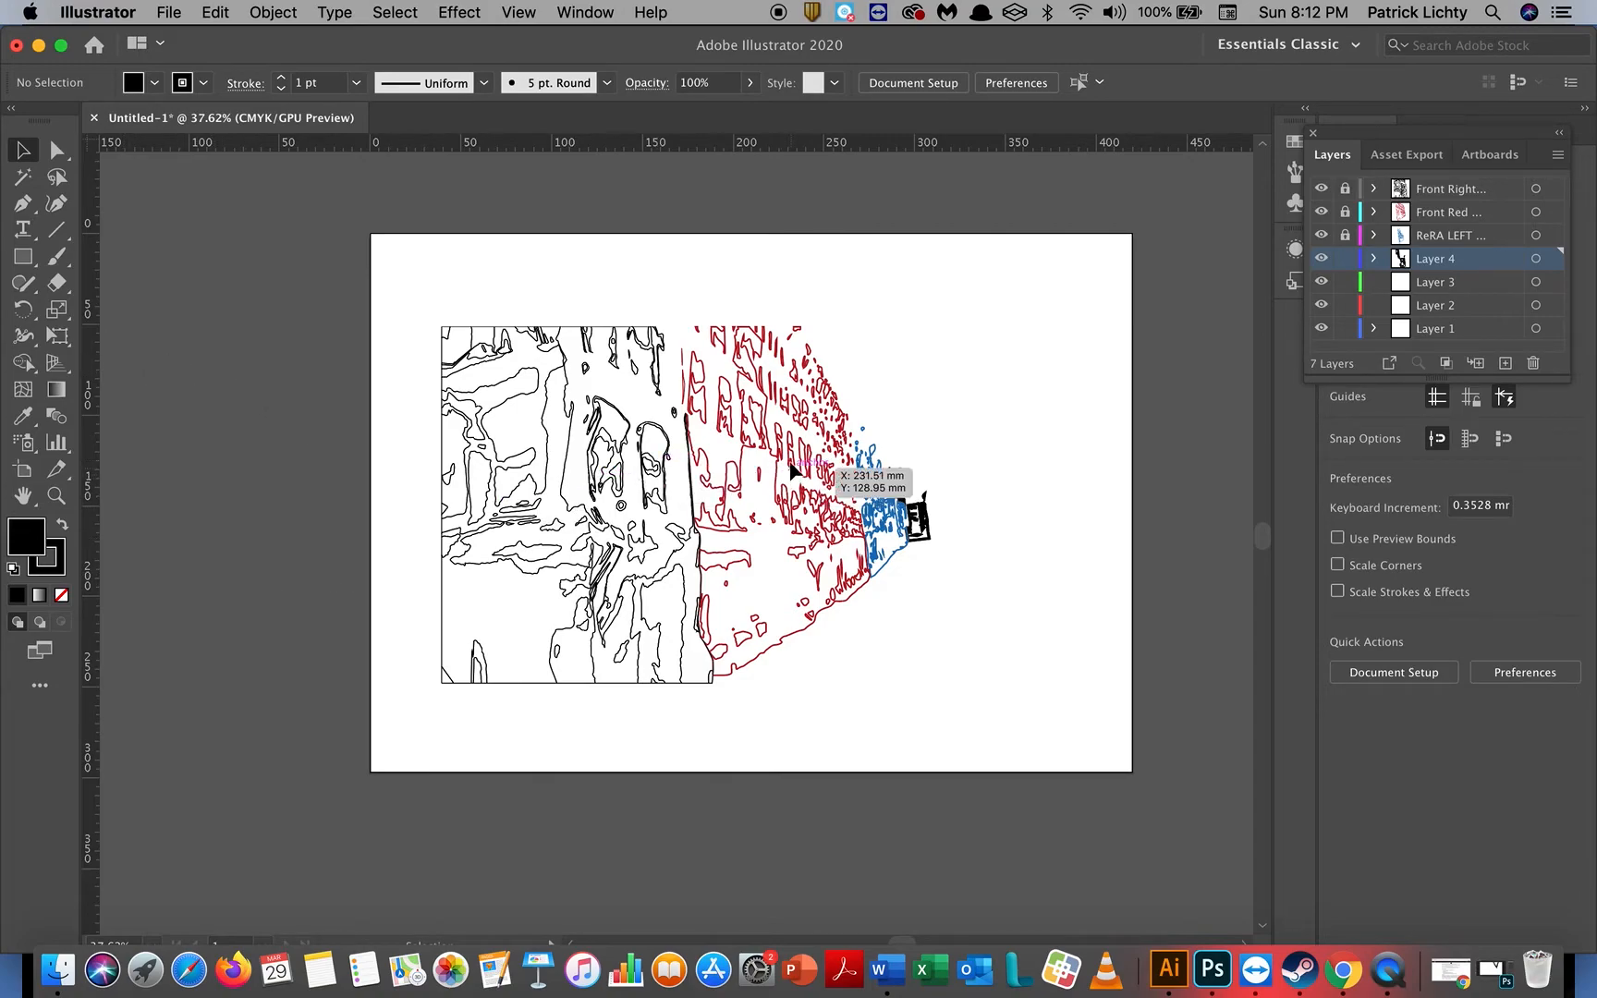
pyautogui.click(179, 13)
pyautogui.click(235, 342)
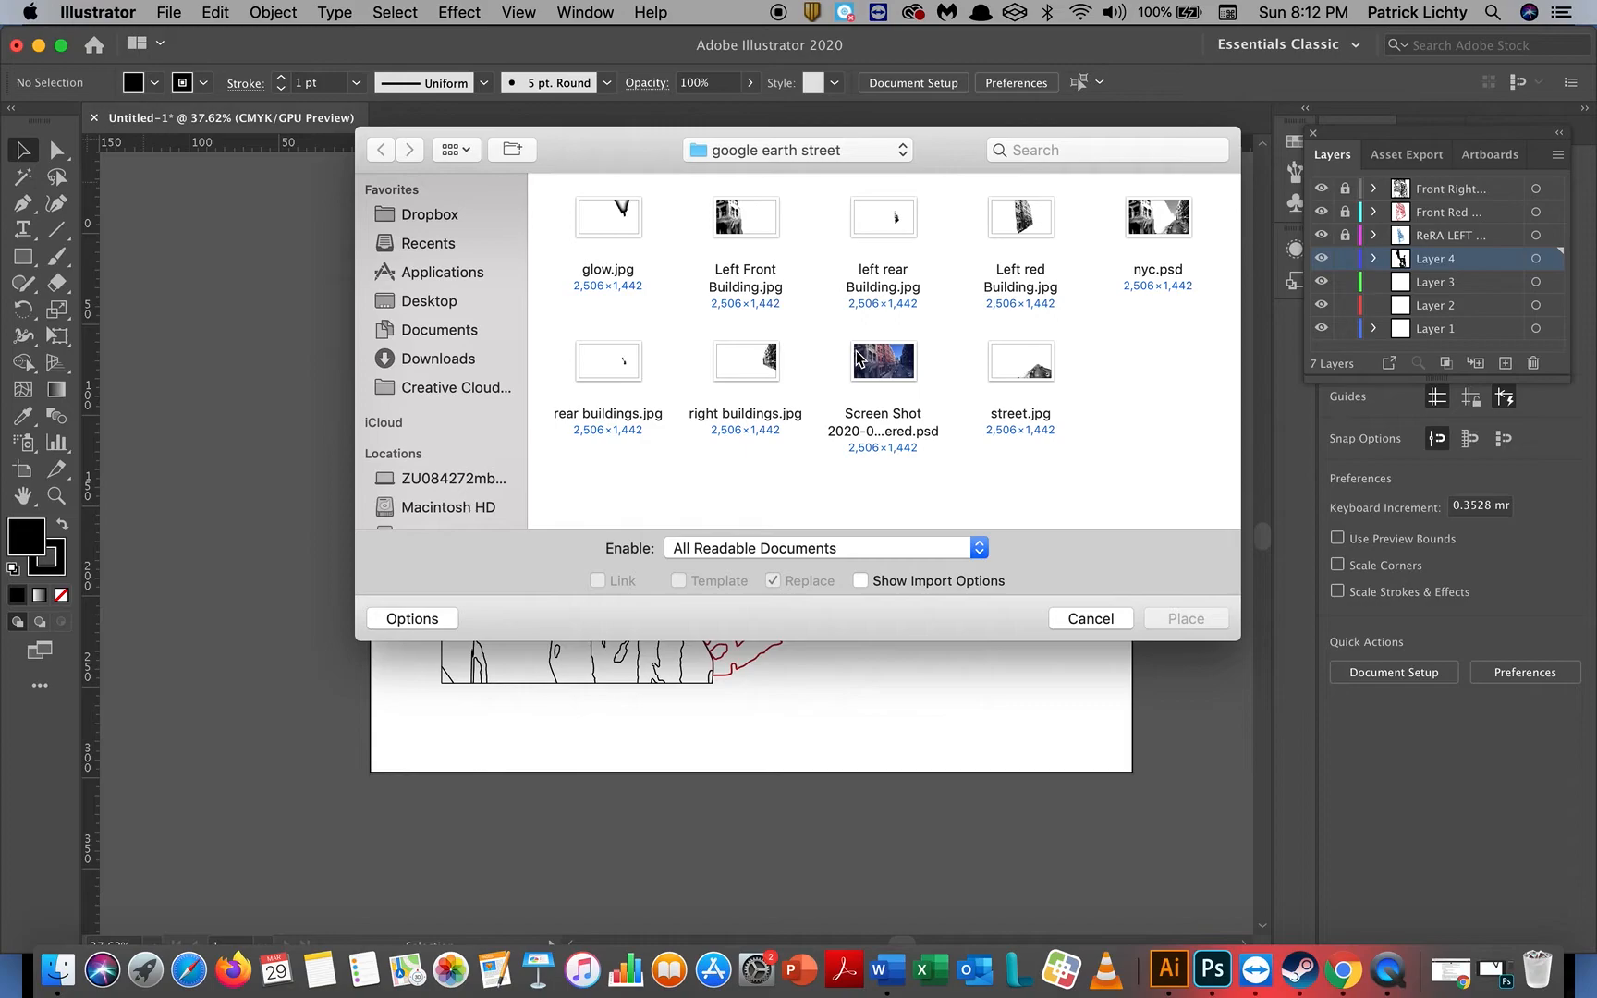
pyautogui.doubleClick(1022, 362)
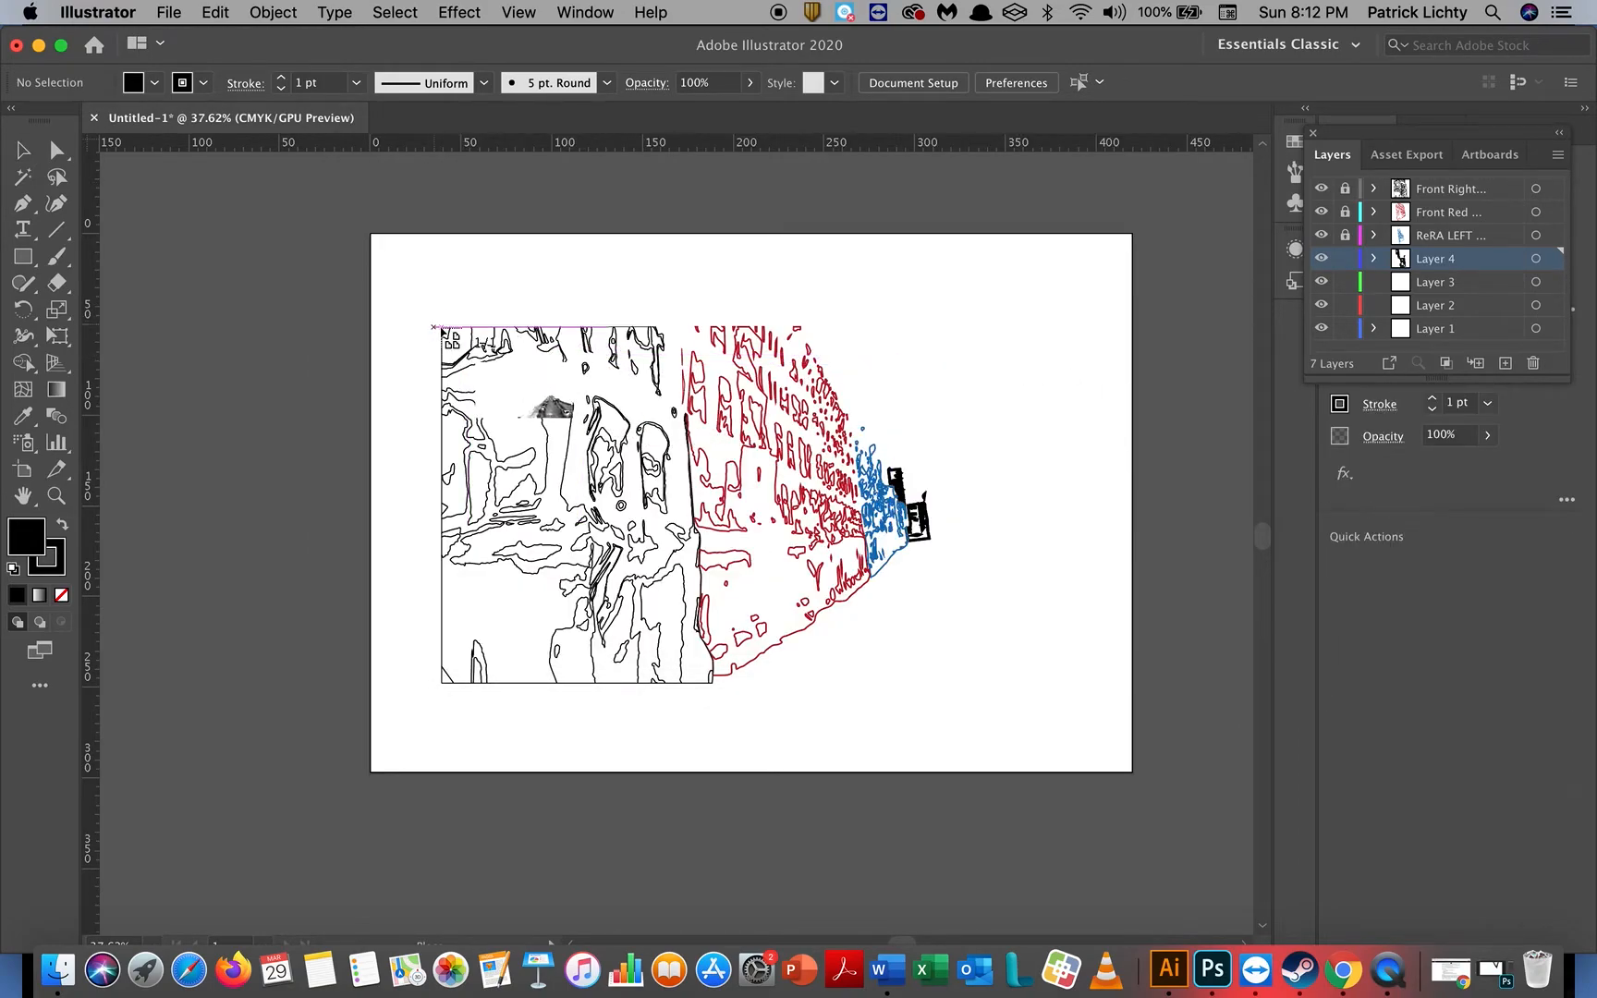
pyautogui.click(1453, 285)
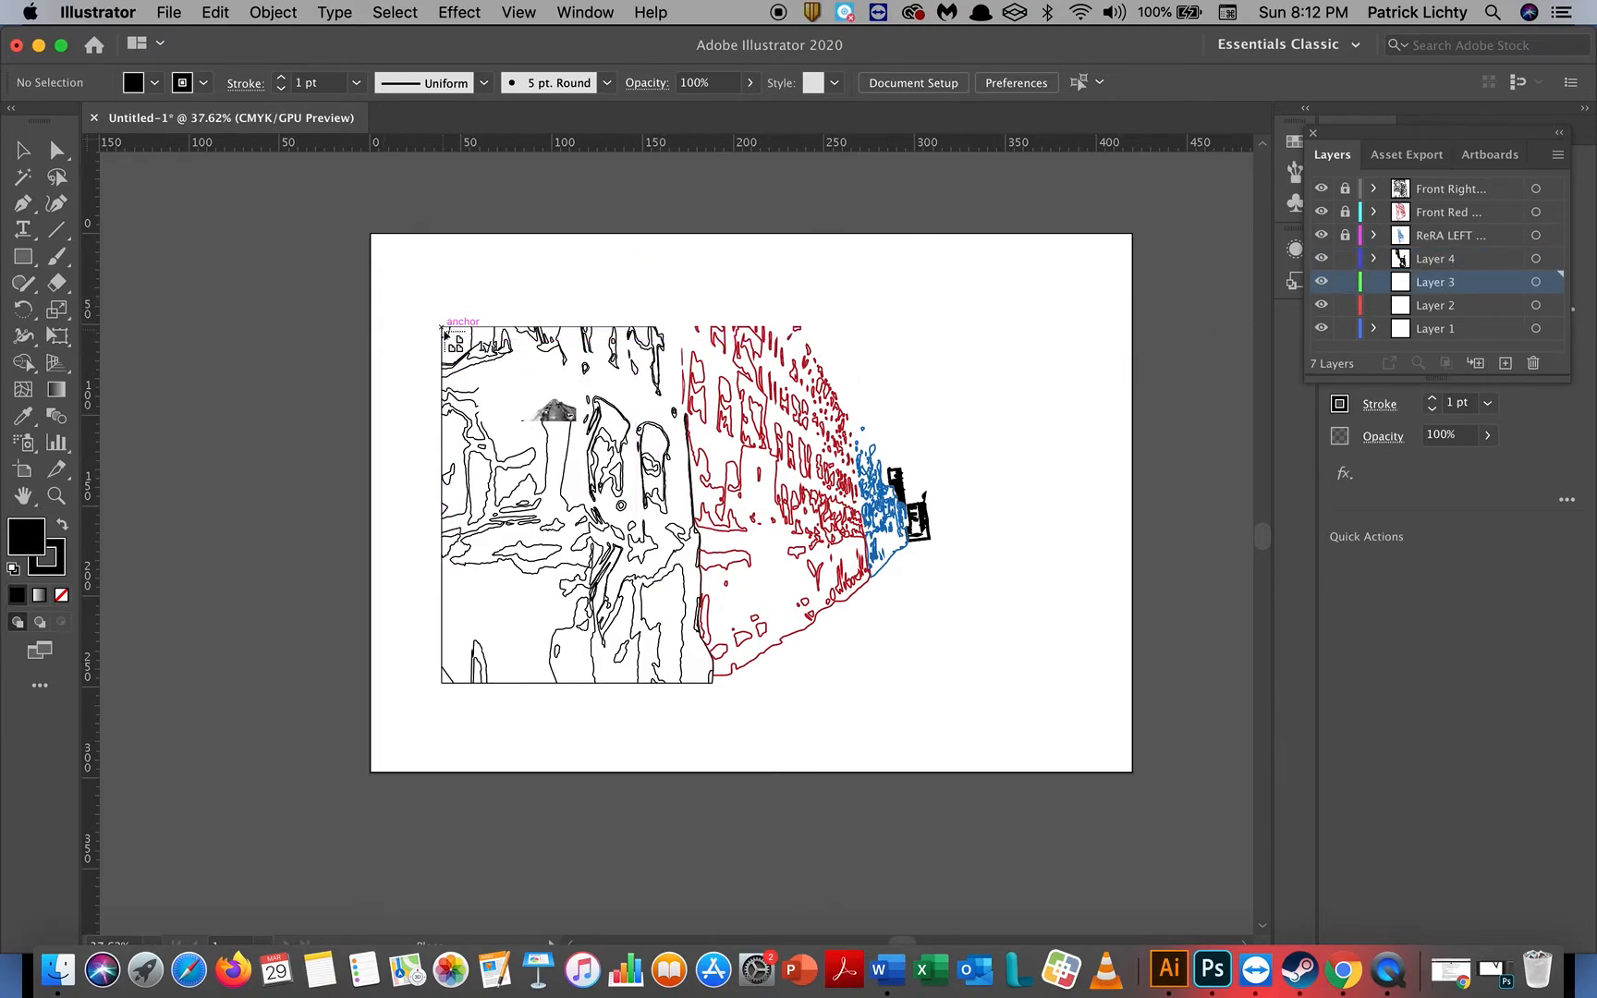
pyautogui.moveTo(444, 328)
pyautogui.mouseDown()
pyautogui.moveTo(601, 462)
pyautogui.moveTo(1005, 635)
pyautogui.moveTo(1071, 688)
pyautogui.mouseUp()
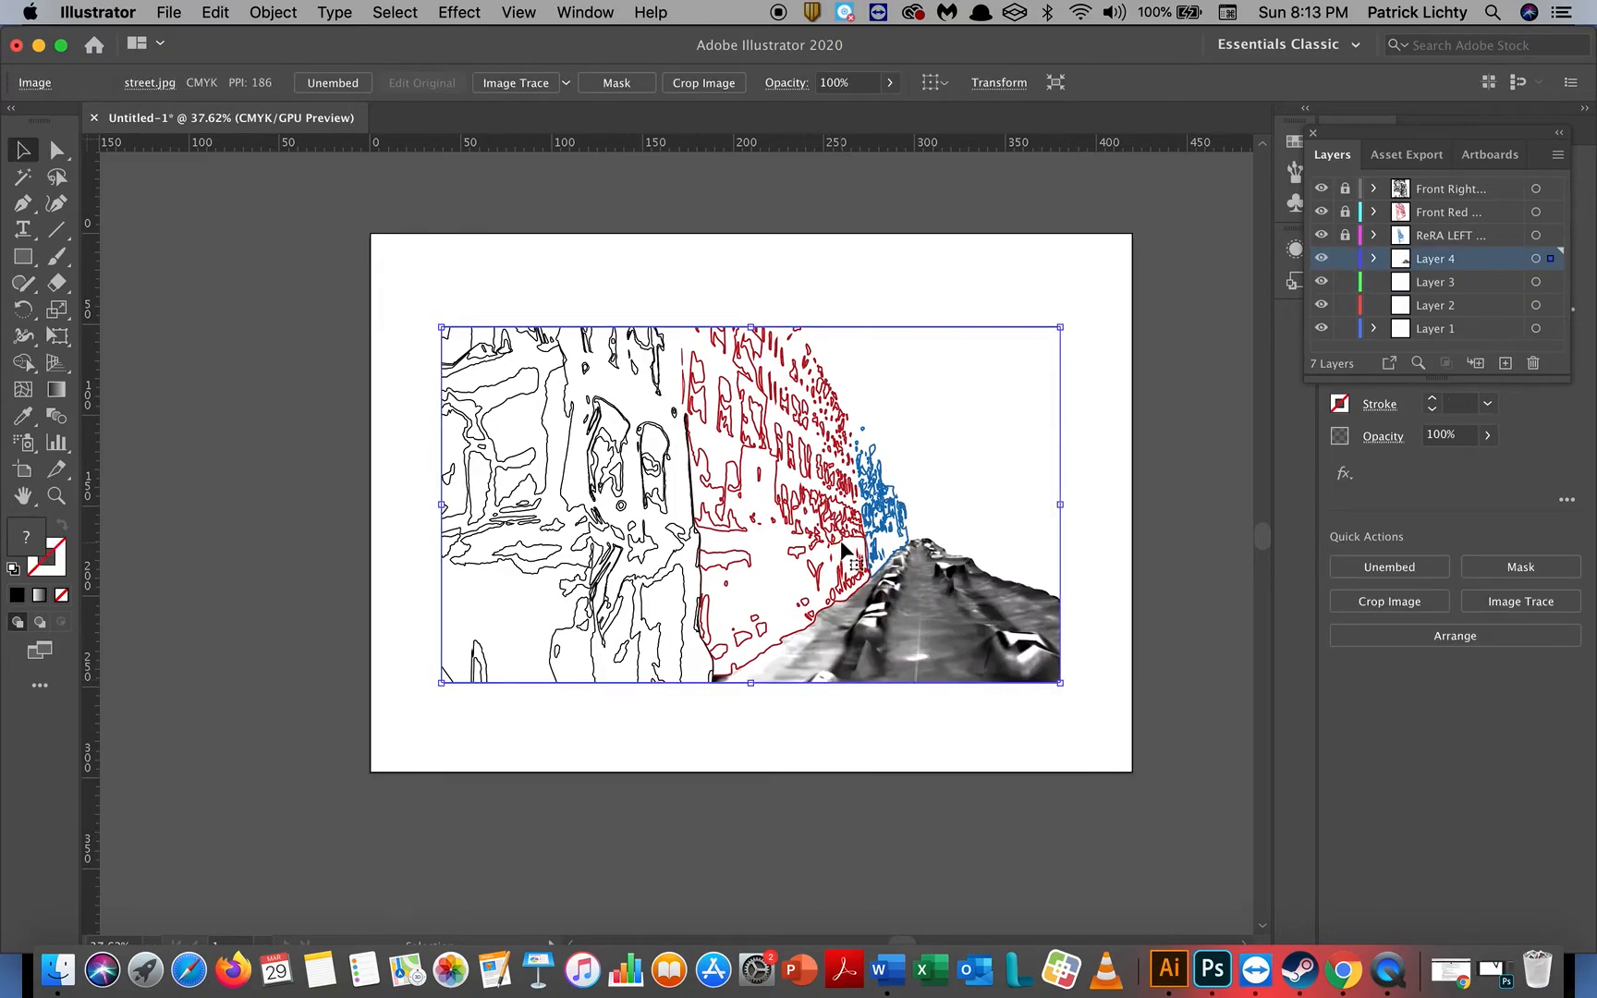
# Step: Rename Layer 4 as REAR BILDINGS, then toggle the layer's visibility off and back on
pyautogui.doubleClick(1449, 263)
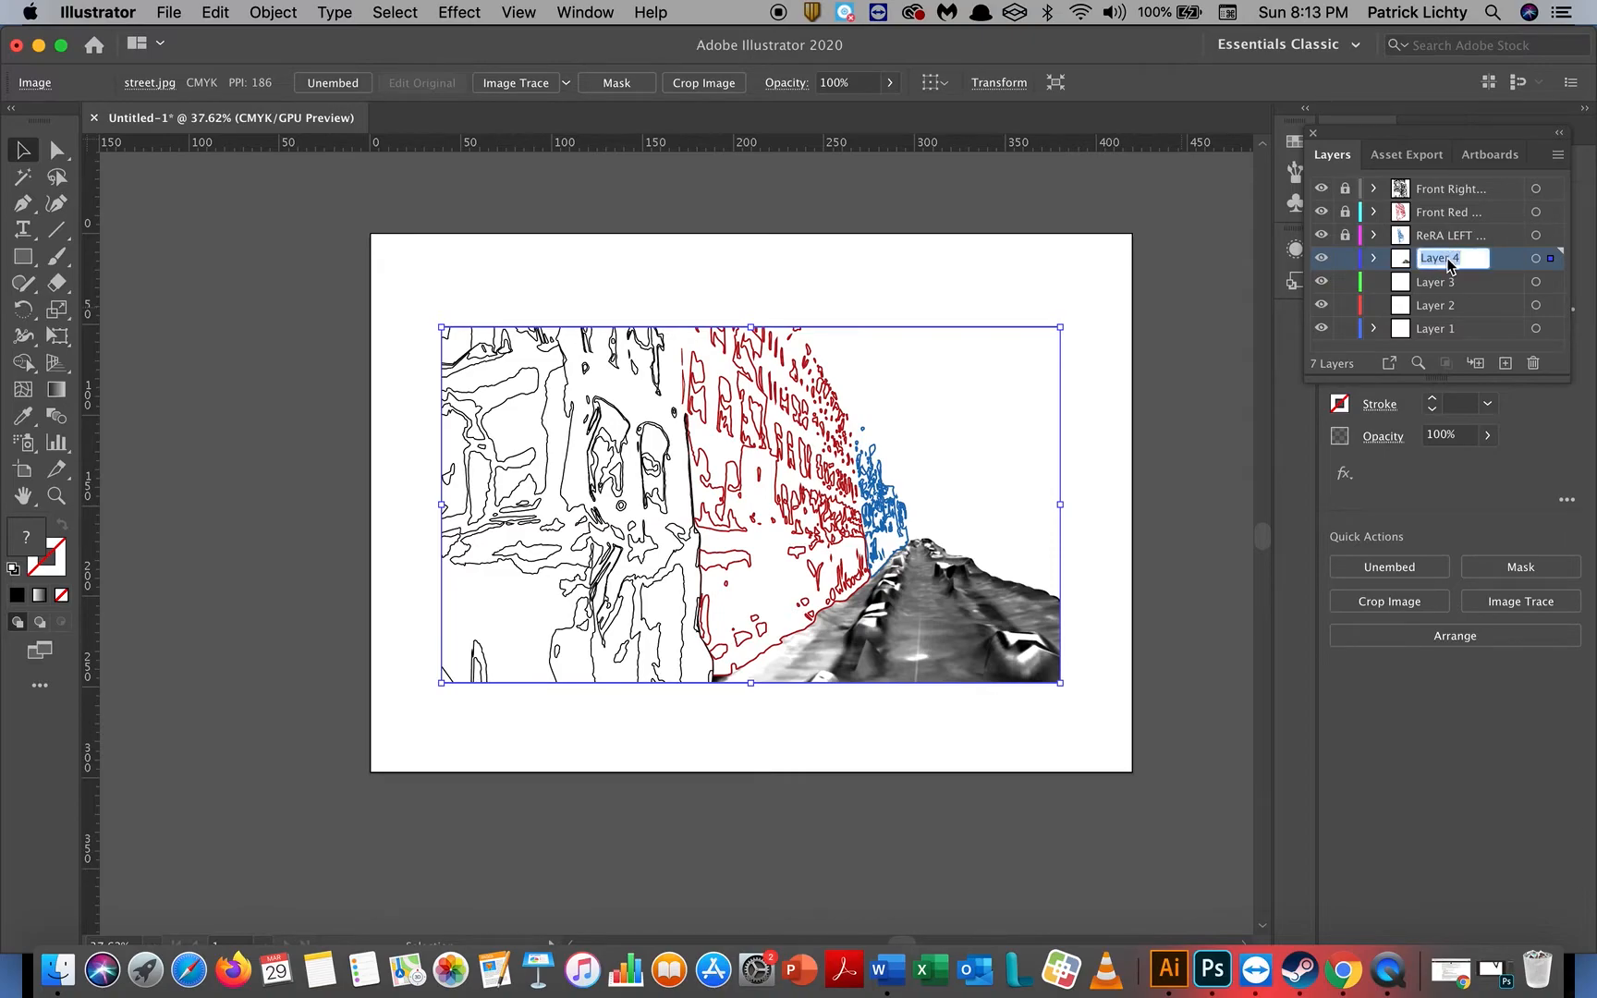
pyautogui.write('REAR B')
pyautogui.write('ILDINGS')
pyautogui.press('Return')
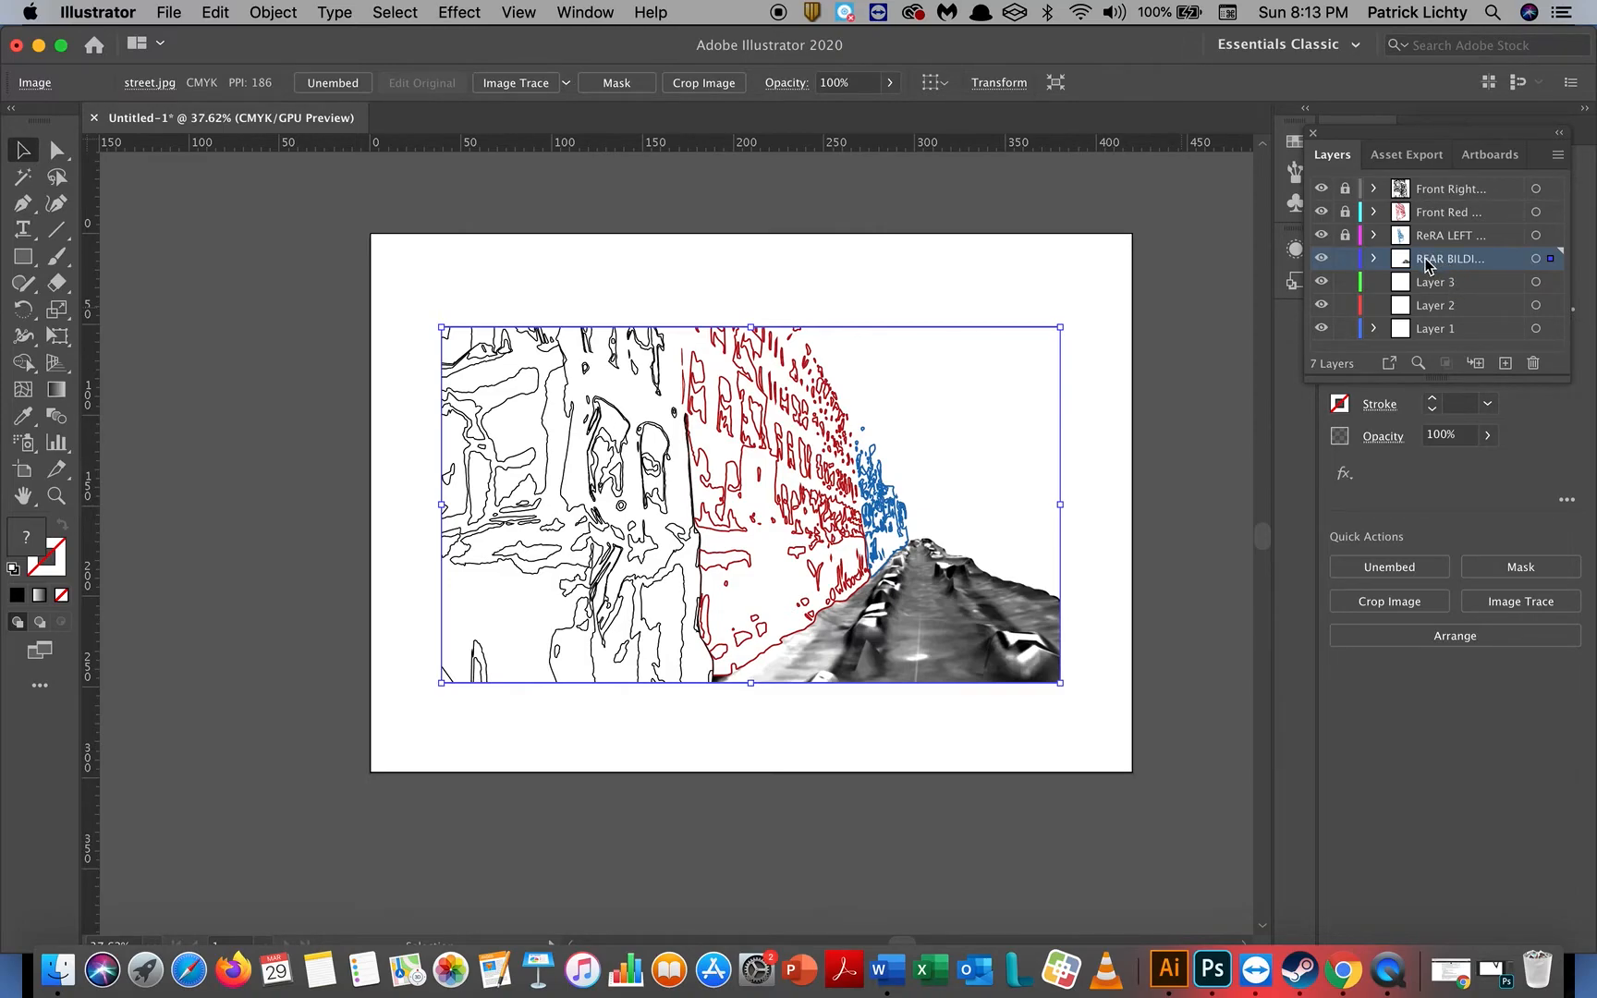
pyautogui.click(1322, 260)
pyautogui.click(1324, 263)
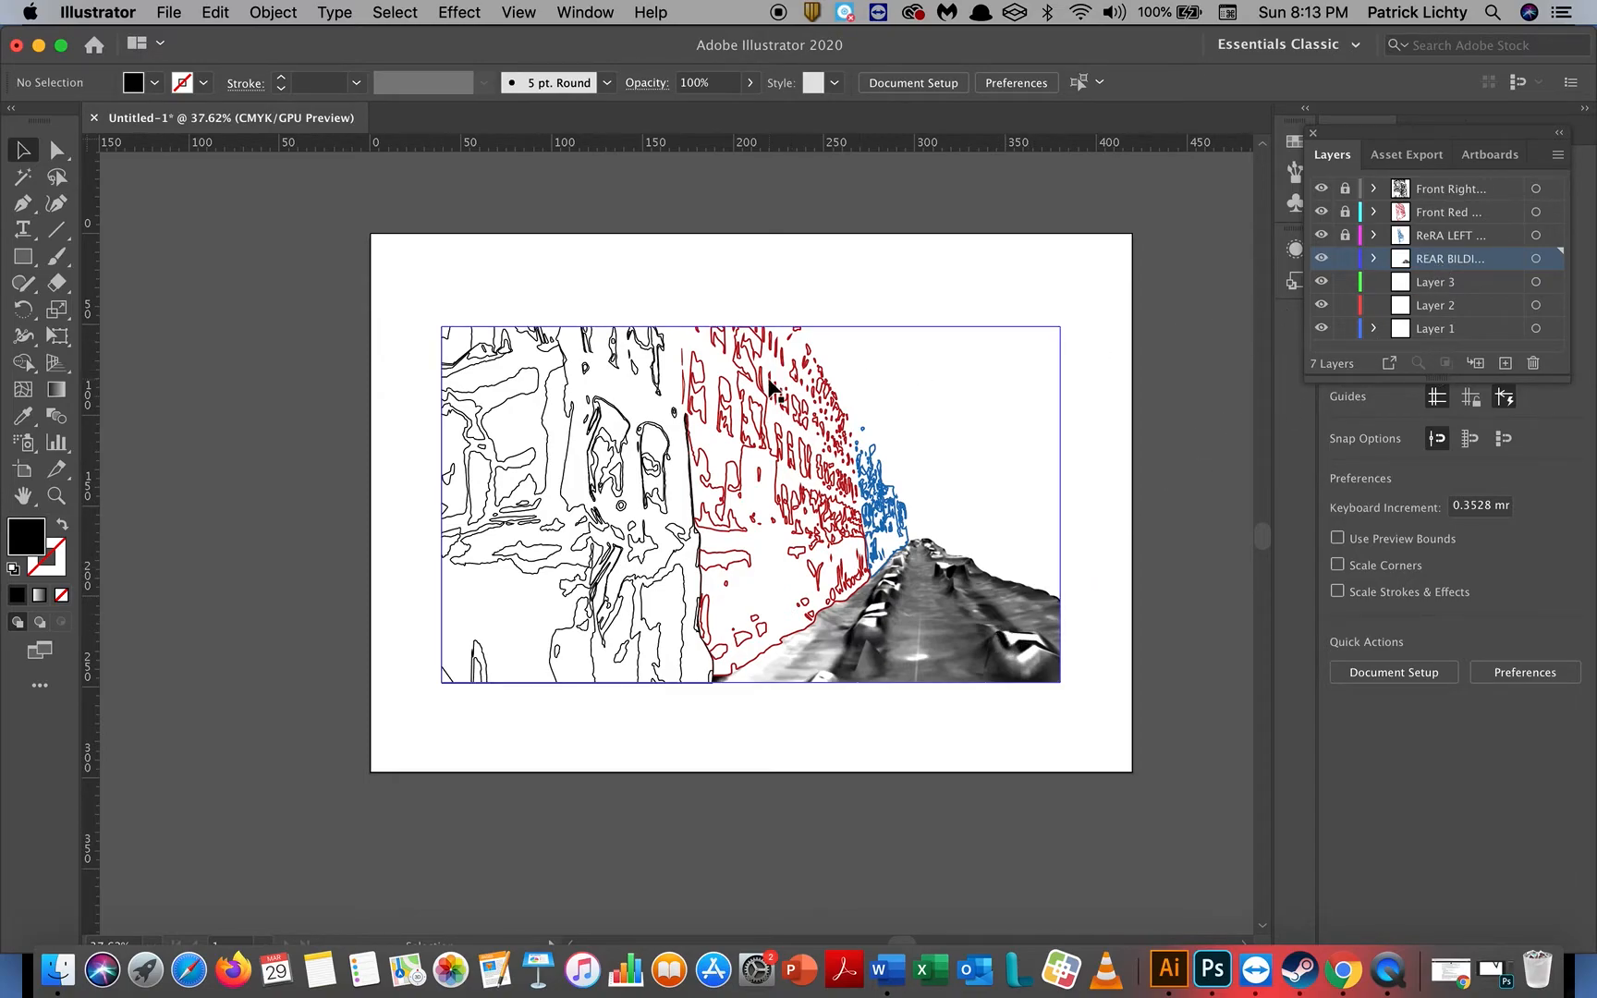
# Step: Move the street image from the REAR BILDINGS layer to Layer 3 and align it with the building outlines
pyautogui.click(24, 155)
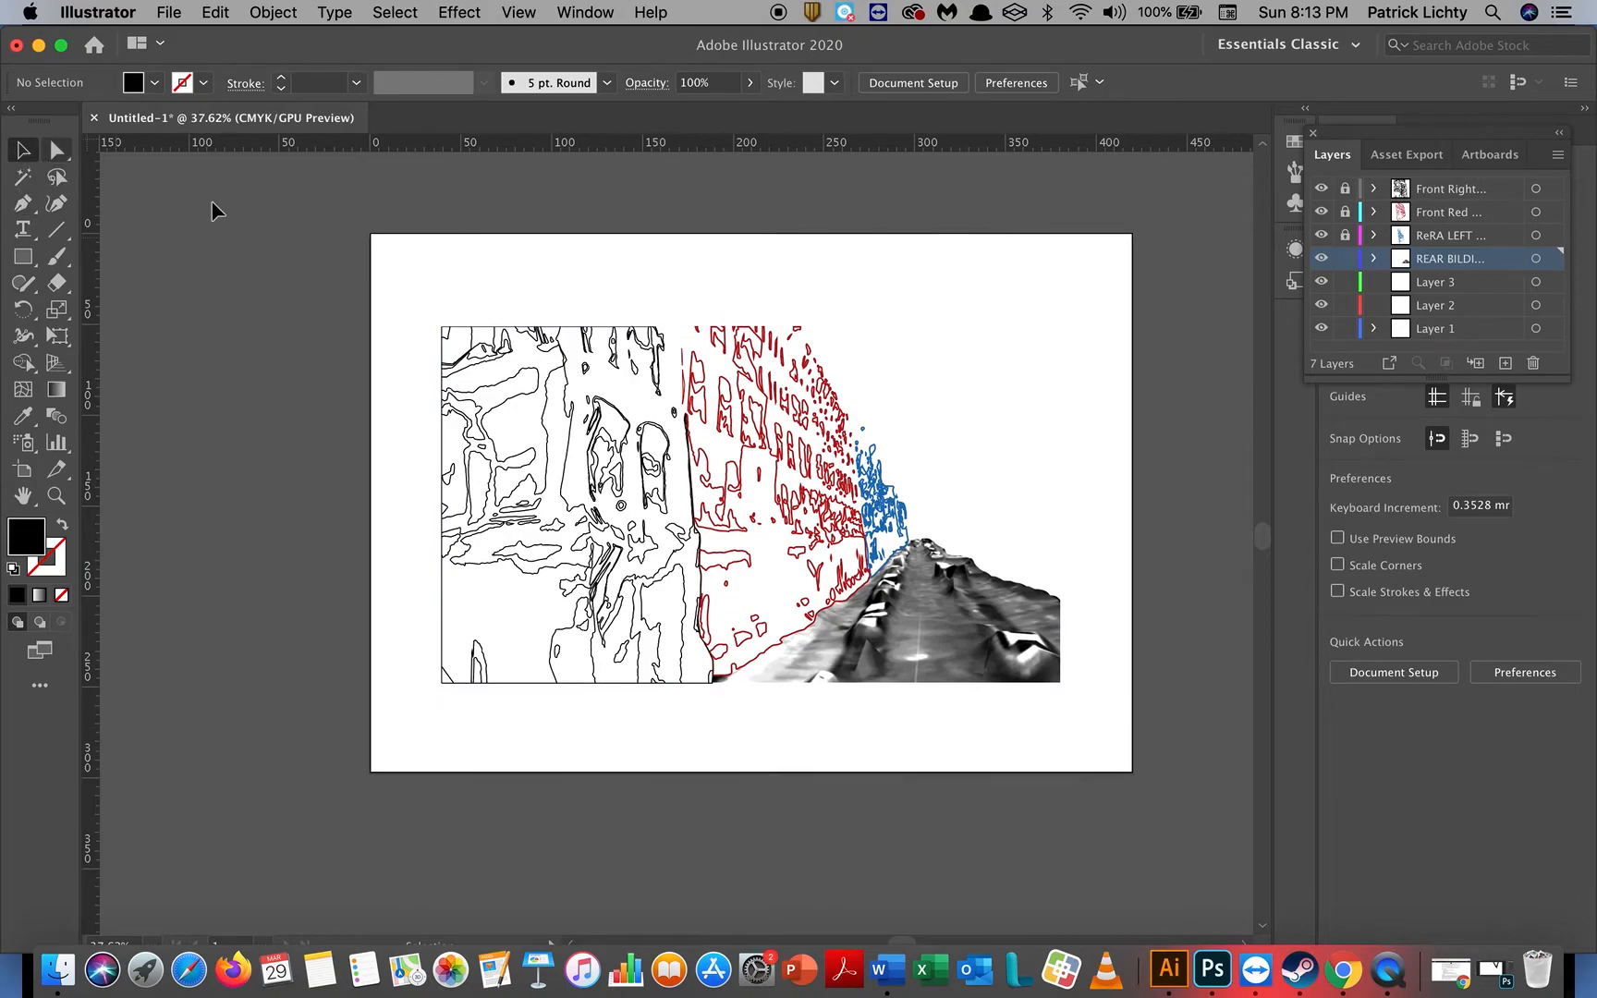
pyautogui.click(986, 634)
pyautogui.press('Delete')
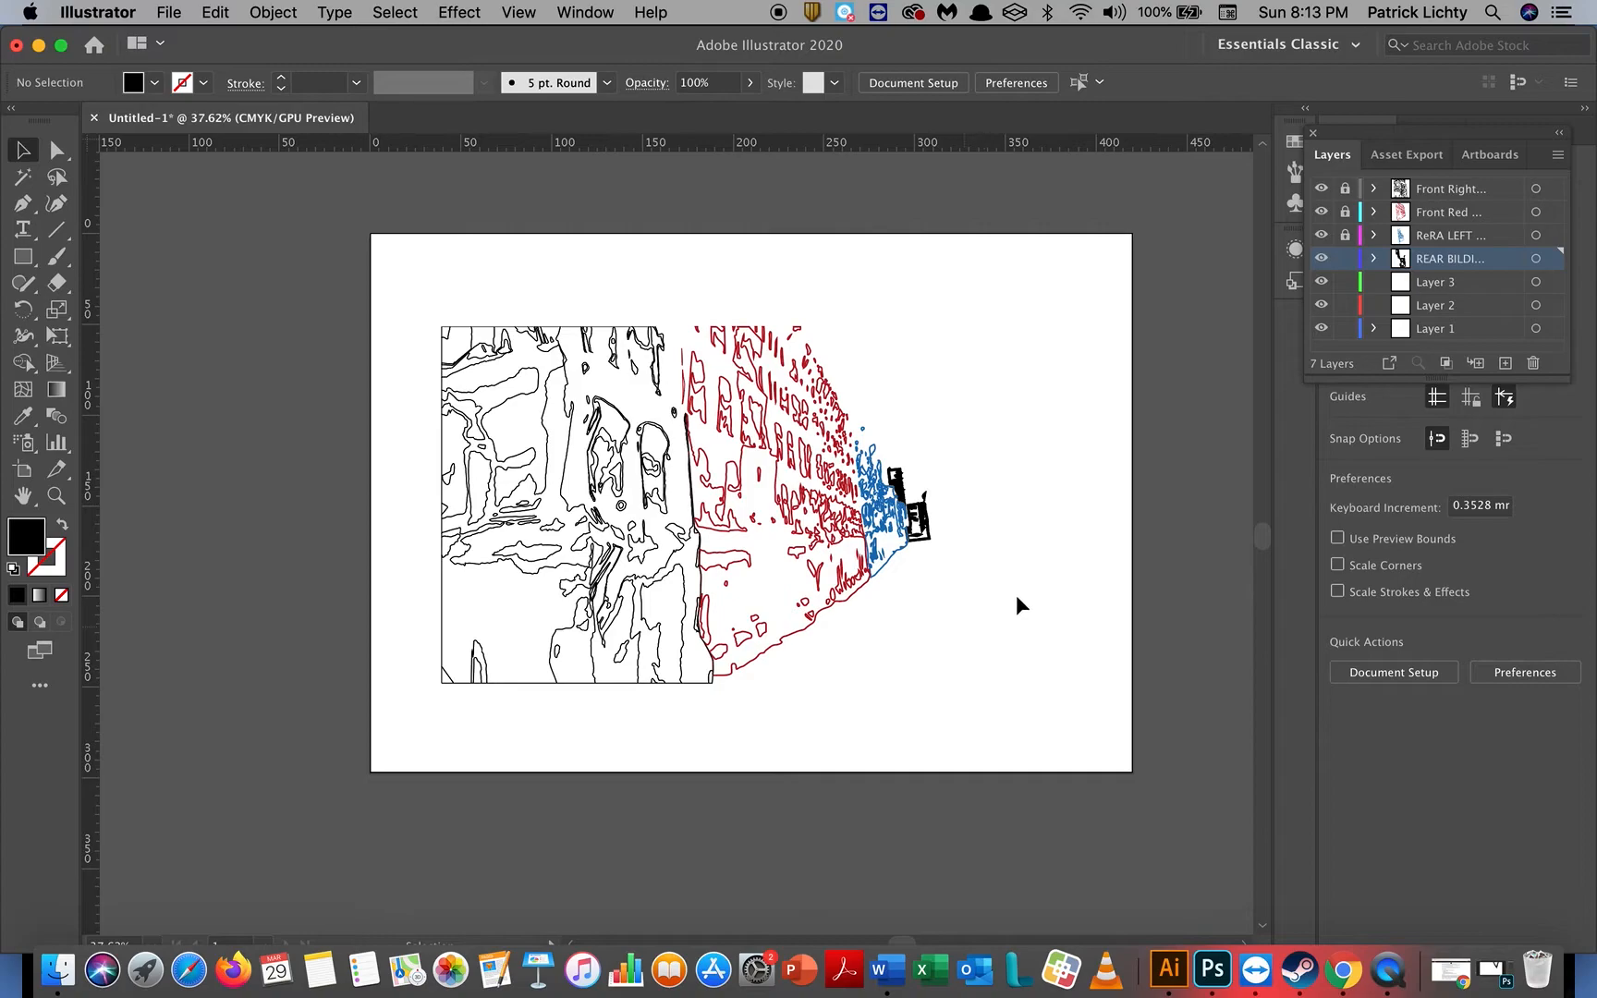
pyautogui.click(1457, 287)
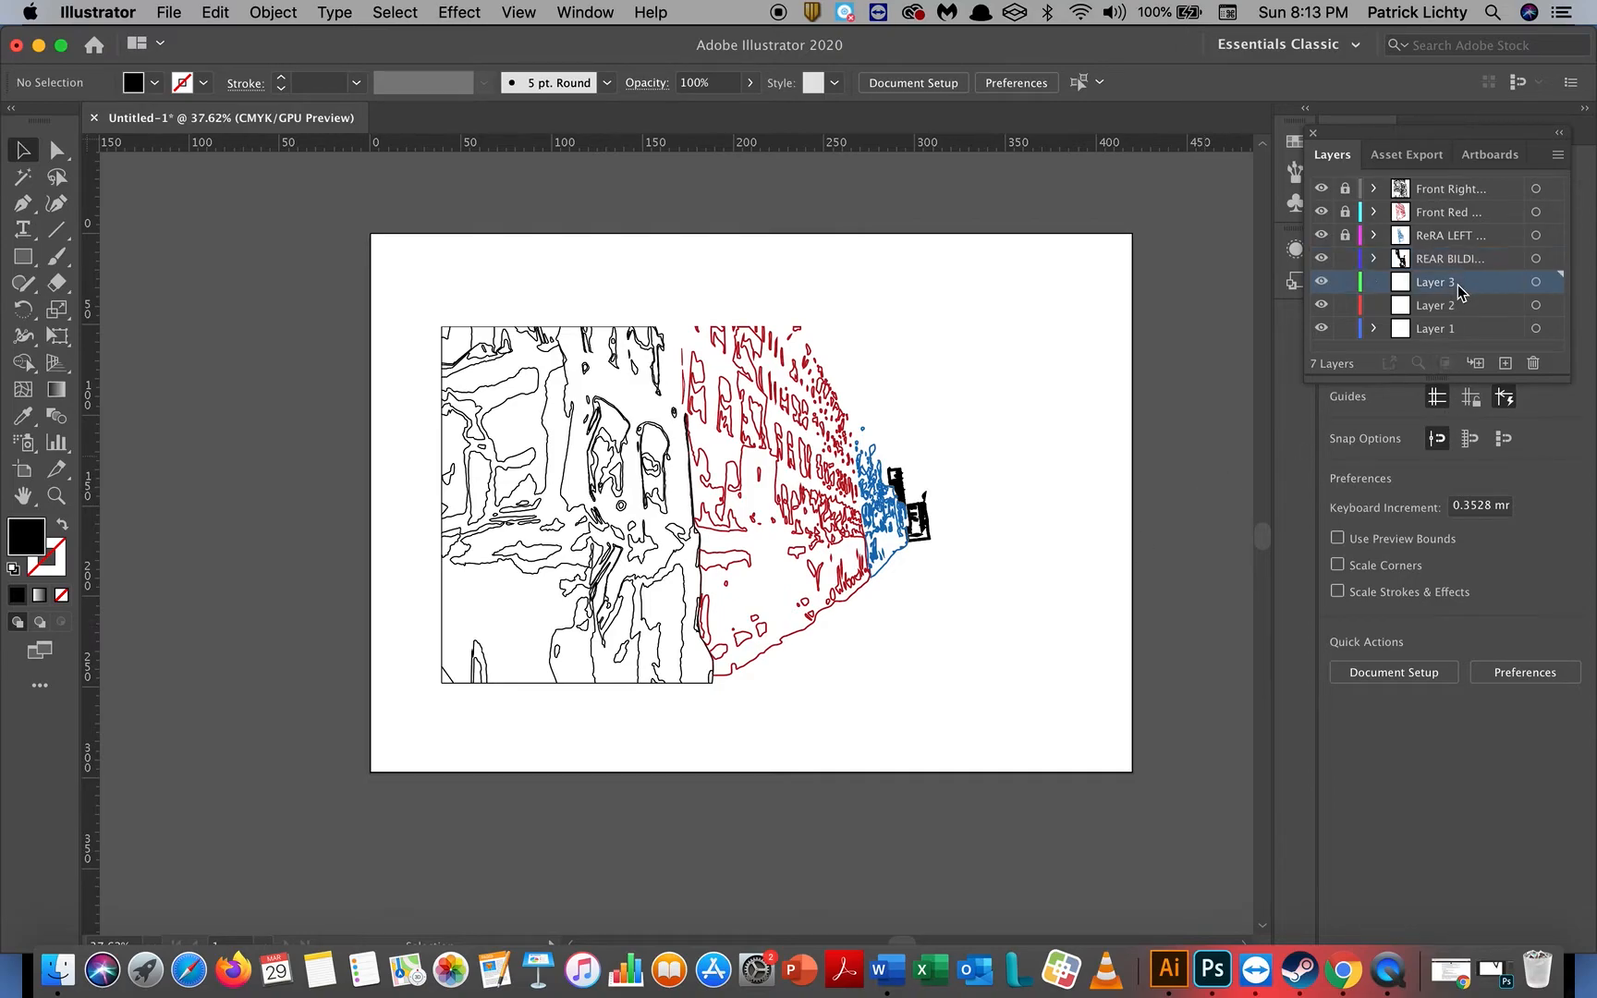
pyautogui.press('super+f')
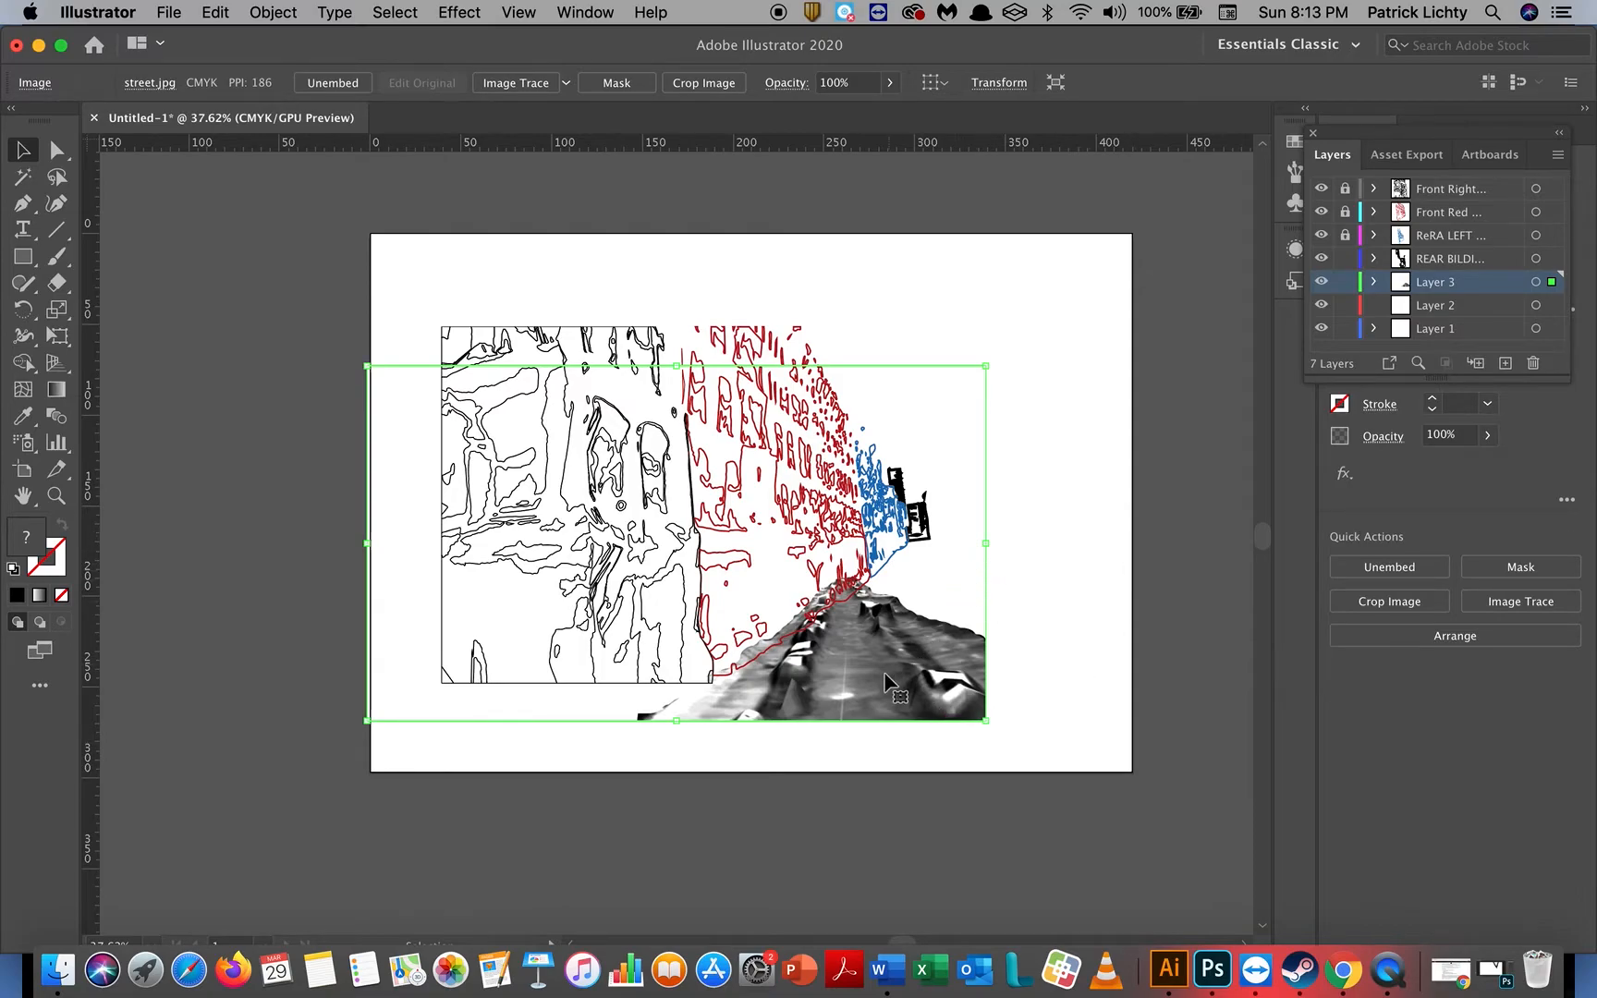
pyautogui.moveTo(885, 670); pyautogui.dragTo(944, 636)
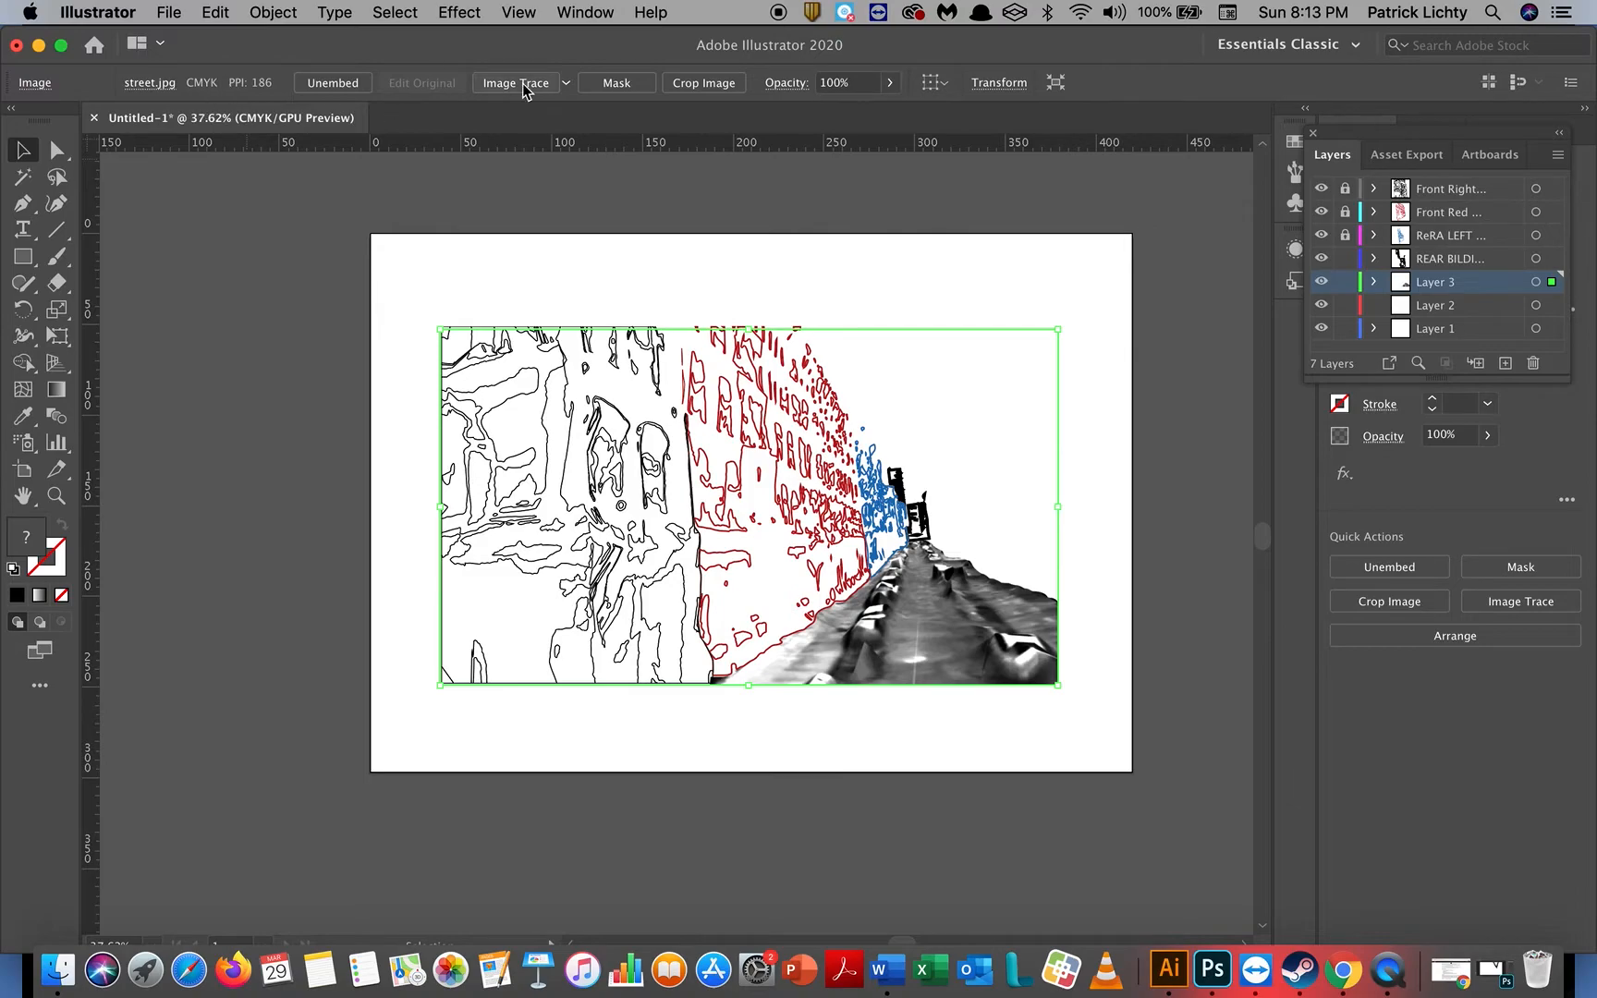
# Step: Trace the street image with the 3 Colors Image Trace preset and expand the tracing result
pyautogui.click(566, 84)
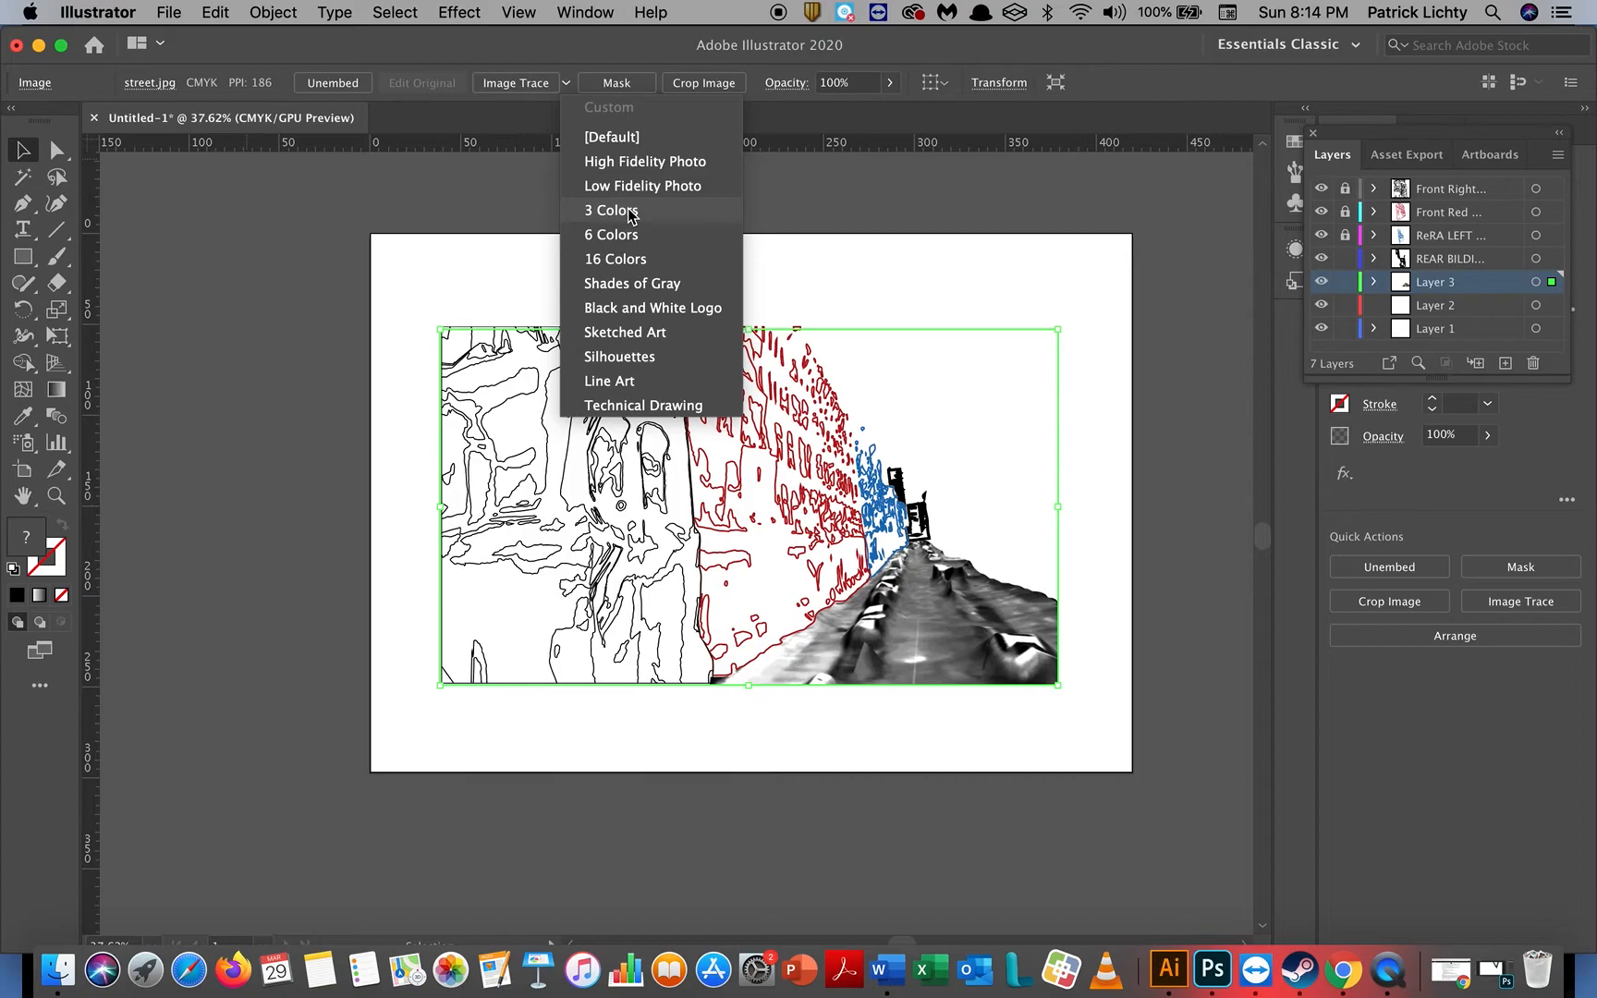
pyautogui.click(629, 213)
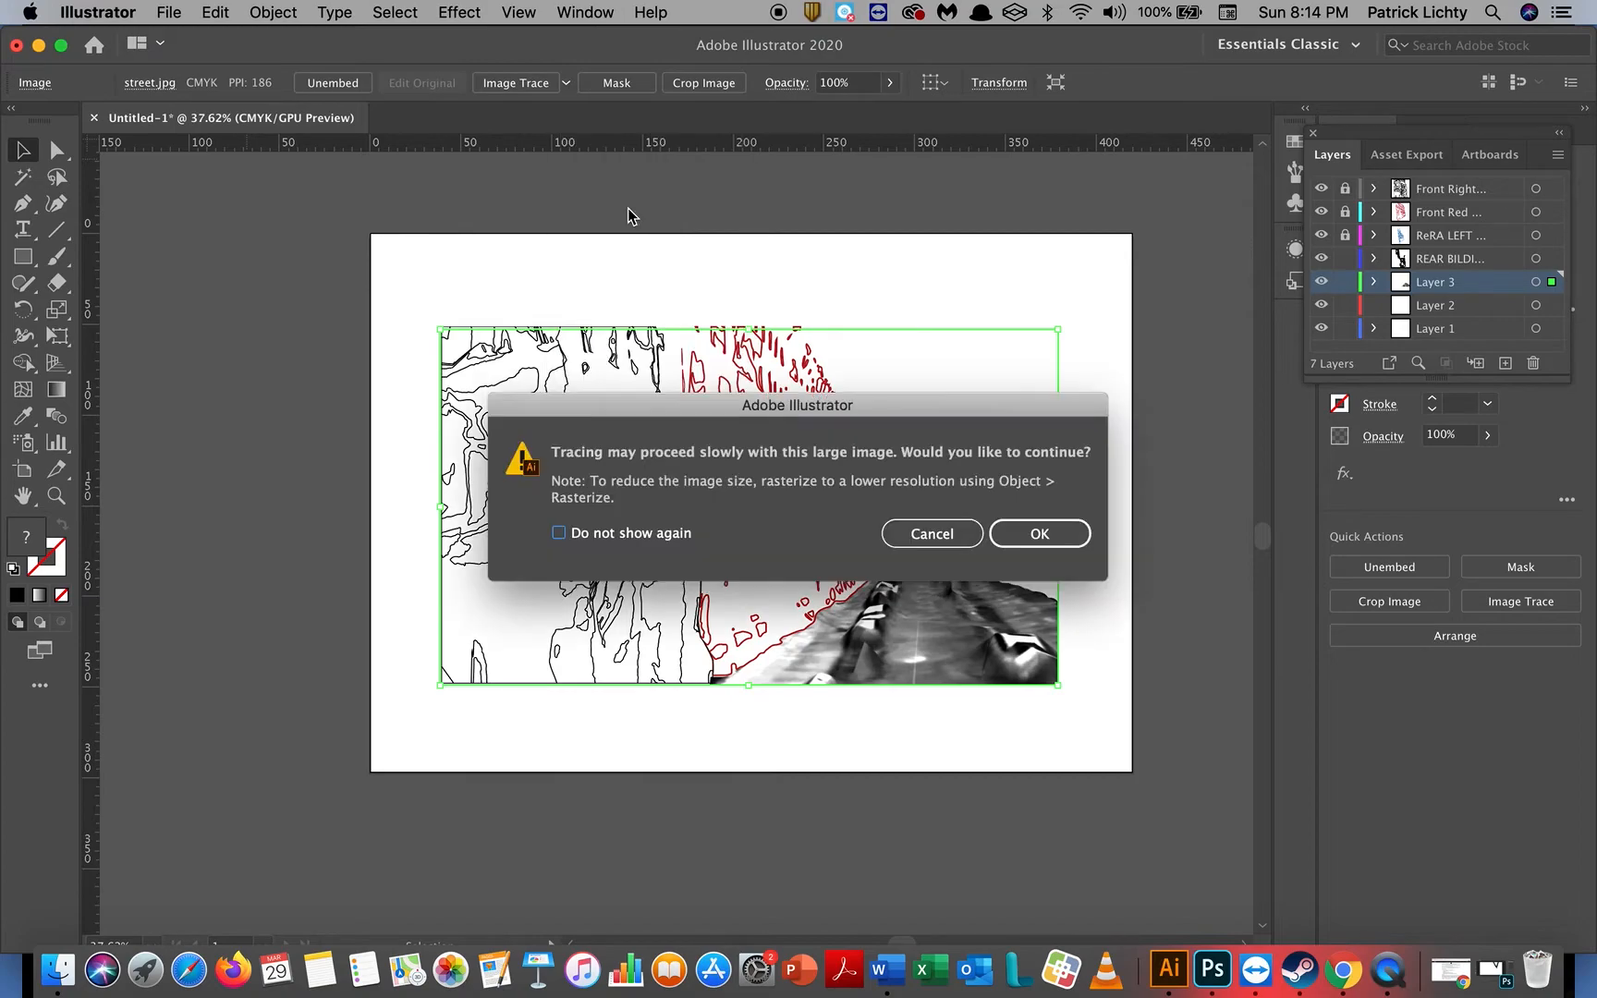
pyautogui.click(1035, 544)
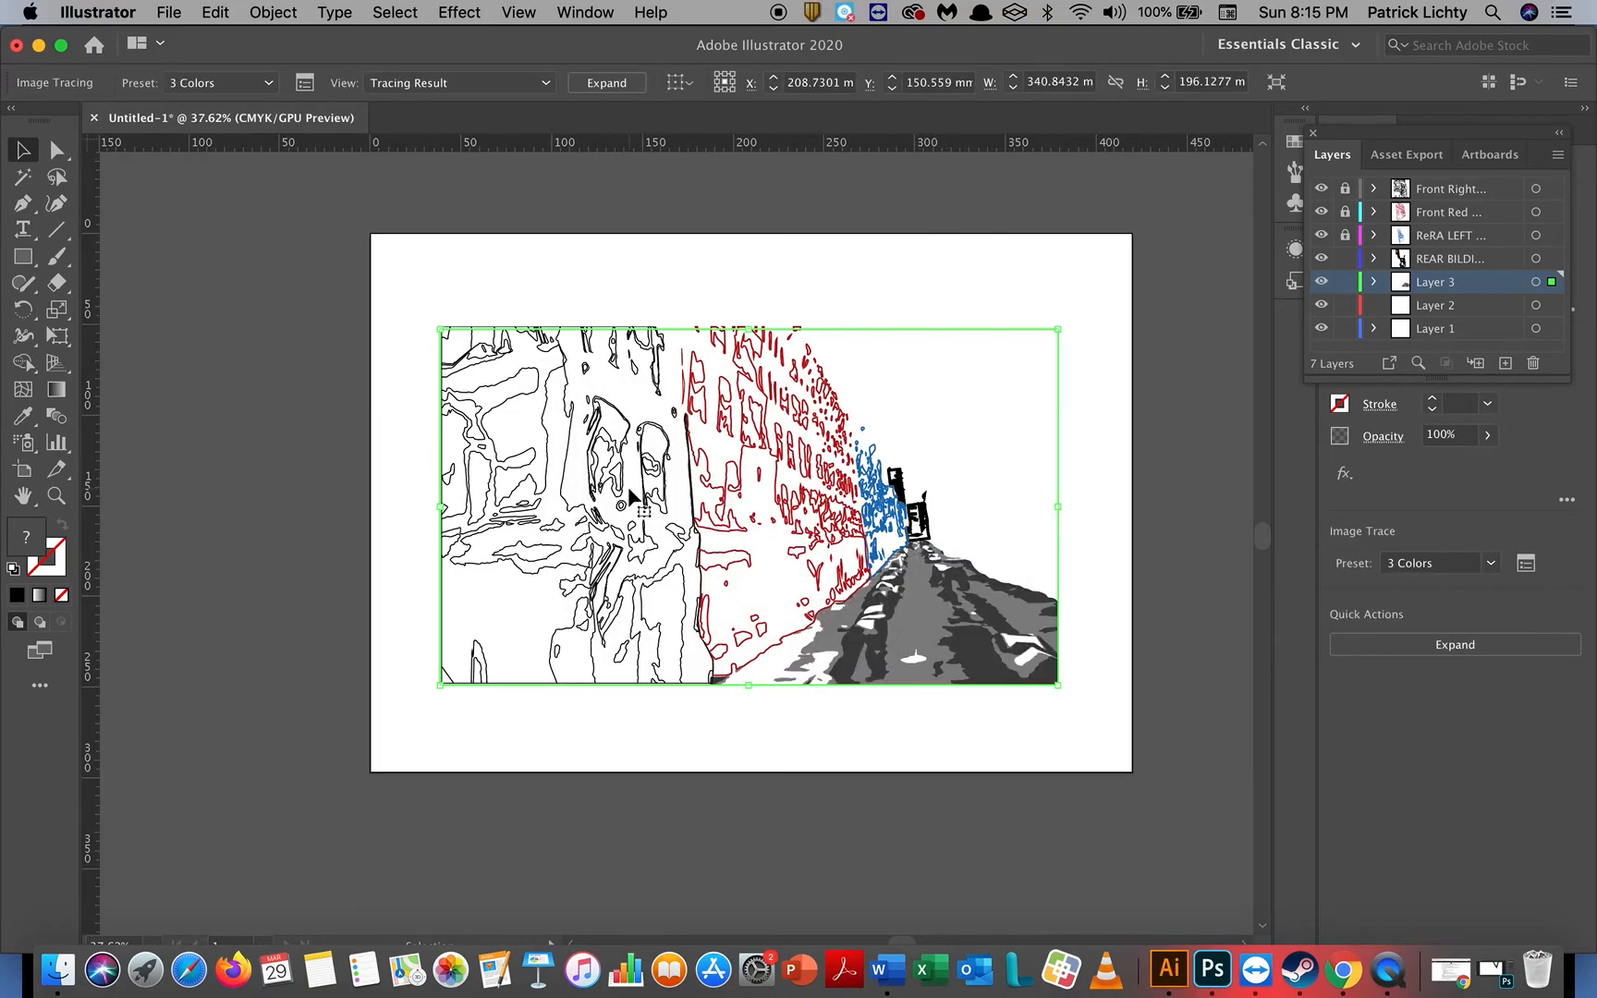
pyautogui.click(607, 83)
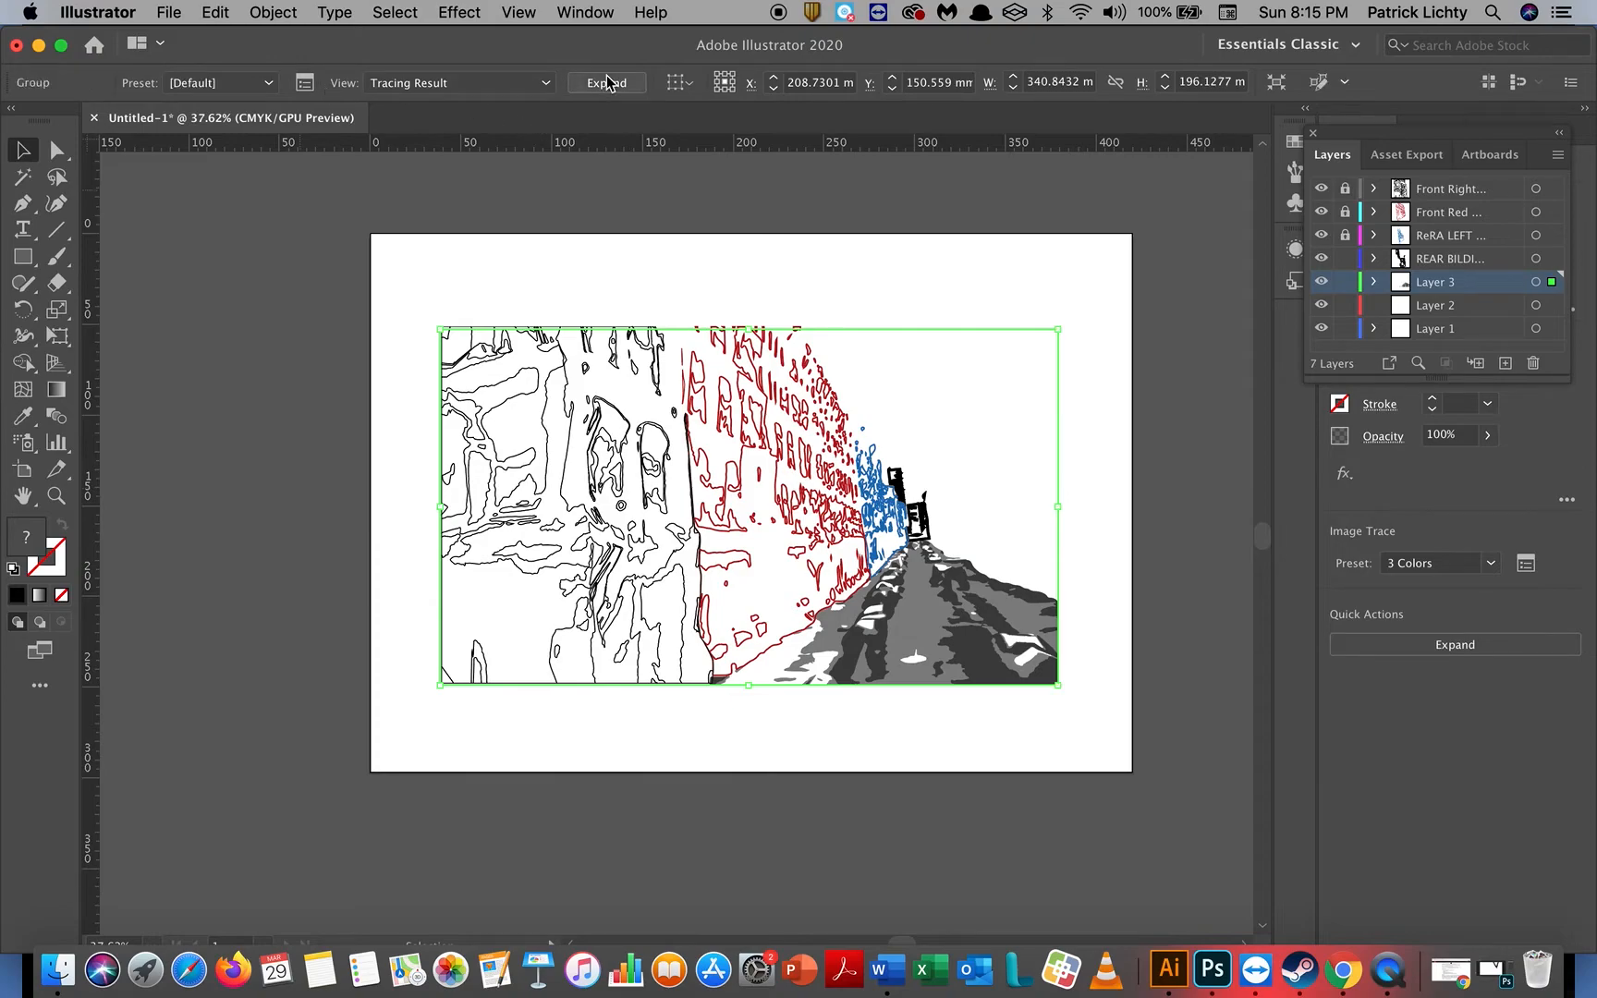
# Step: Ungroup the expanded street artwork and run Expand on it once more
pyautogui.click(269, 12)
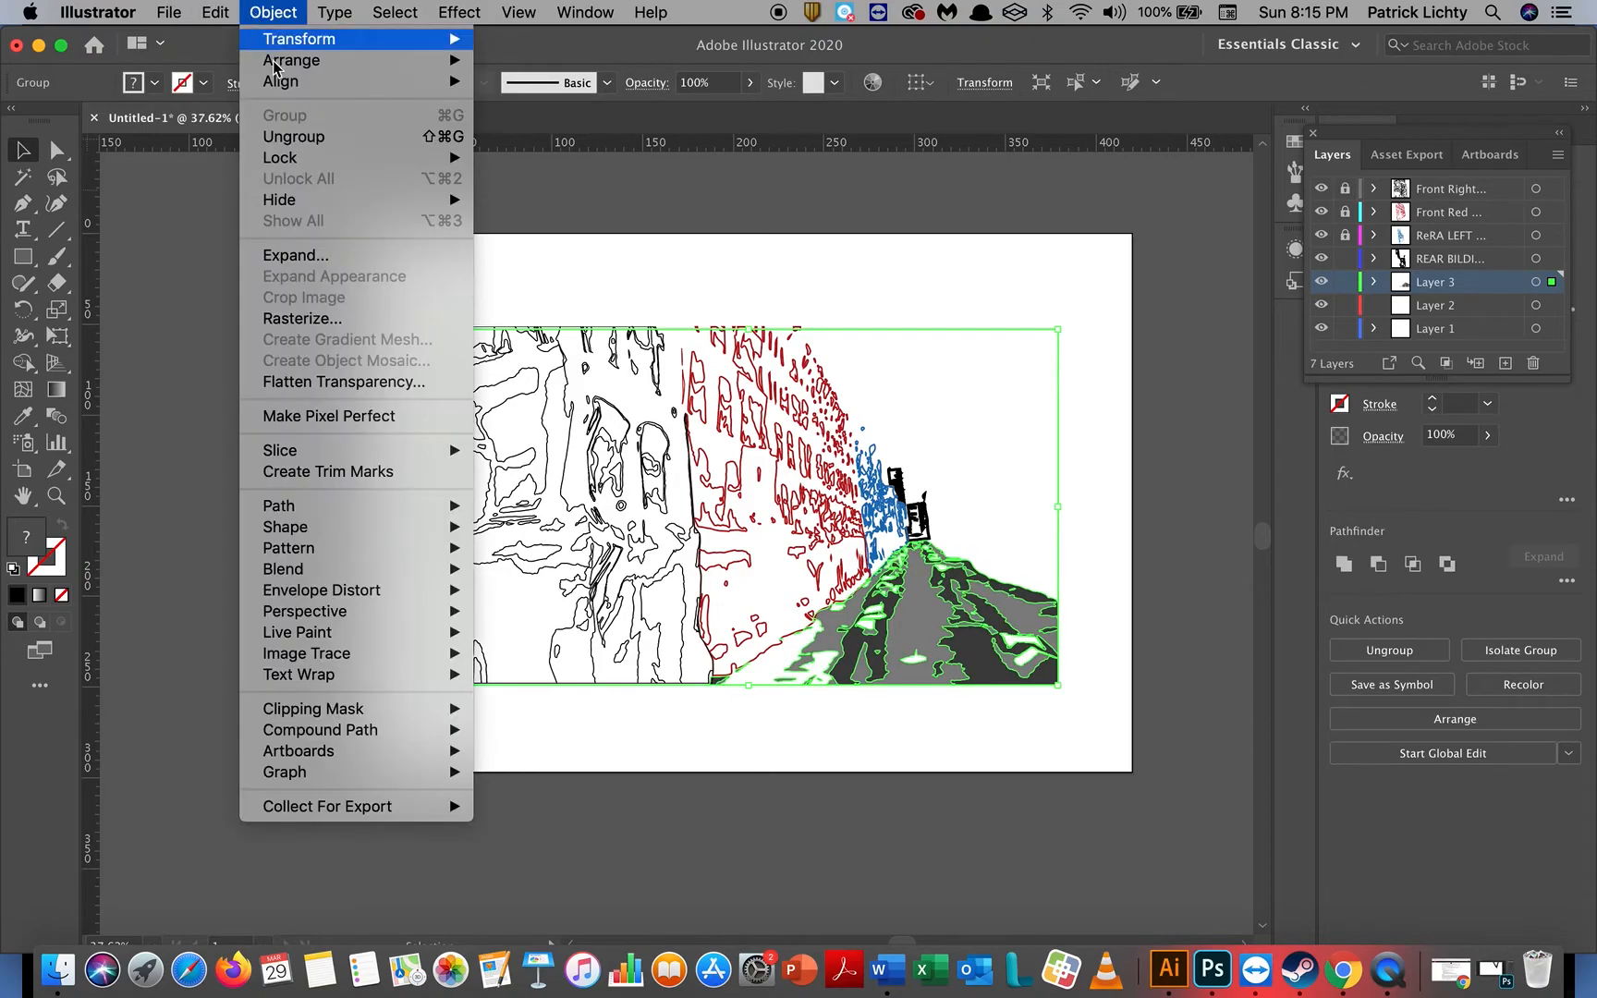
pyautogui.click(285, 131)
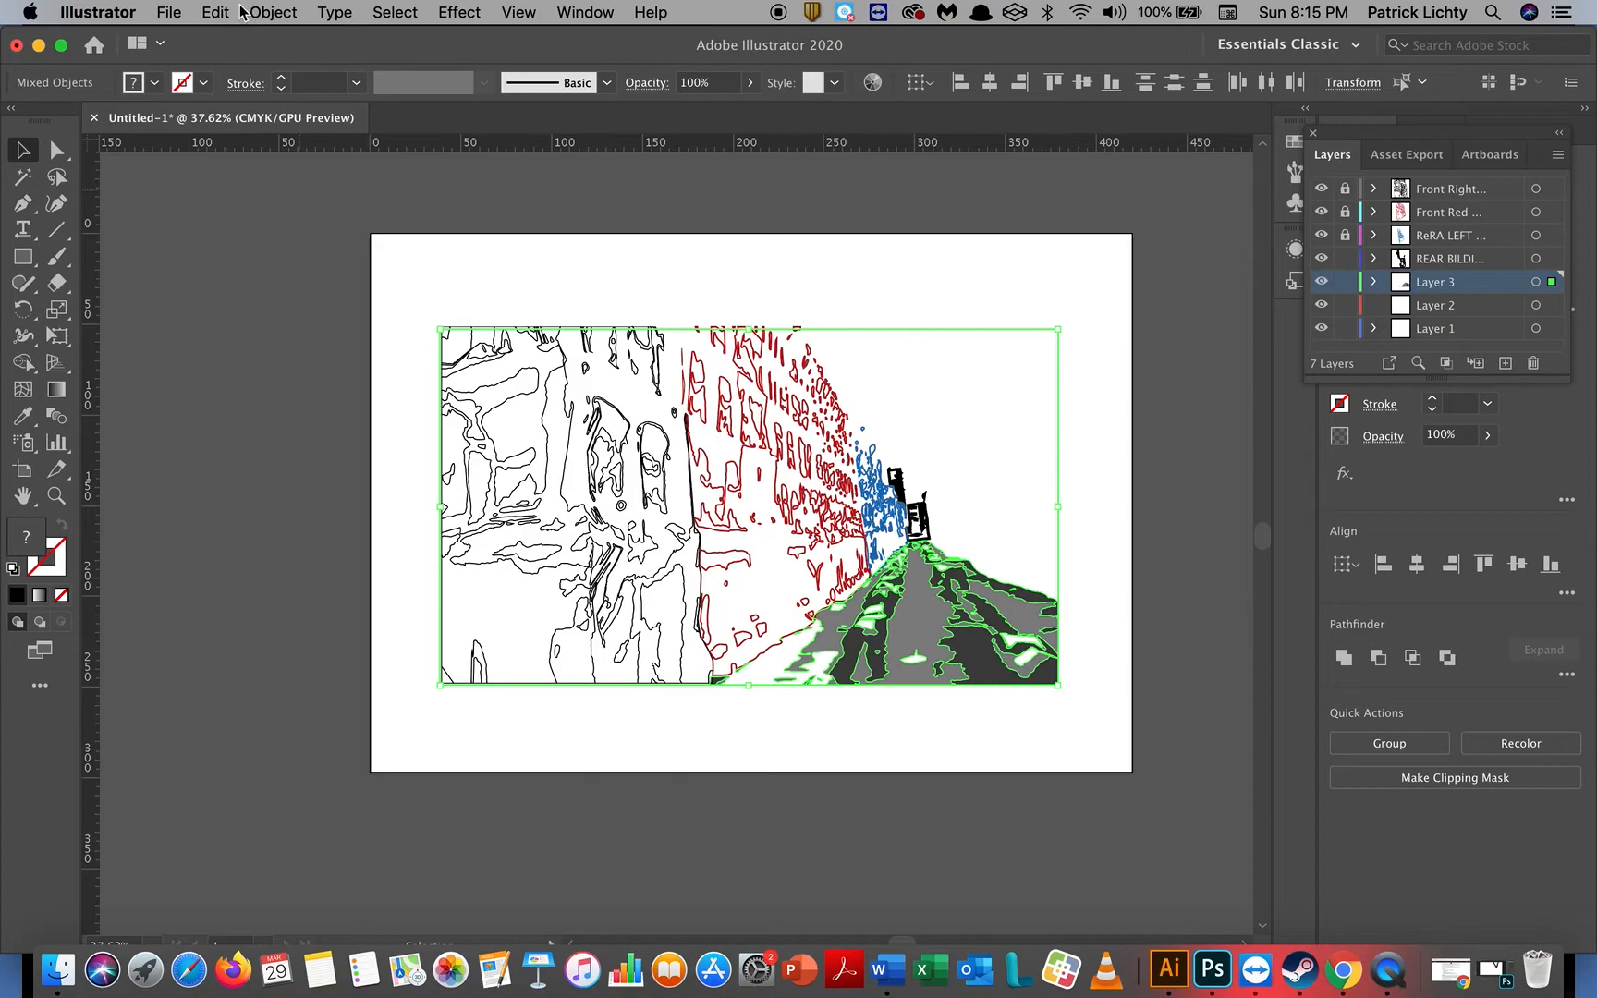
pyautogui.click(278, 12)
pyautogui.click(296, 255)
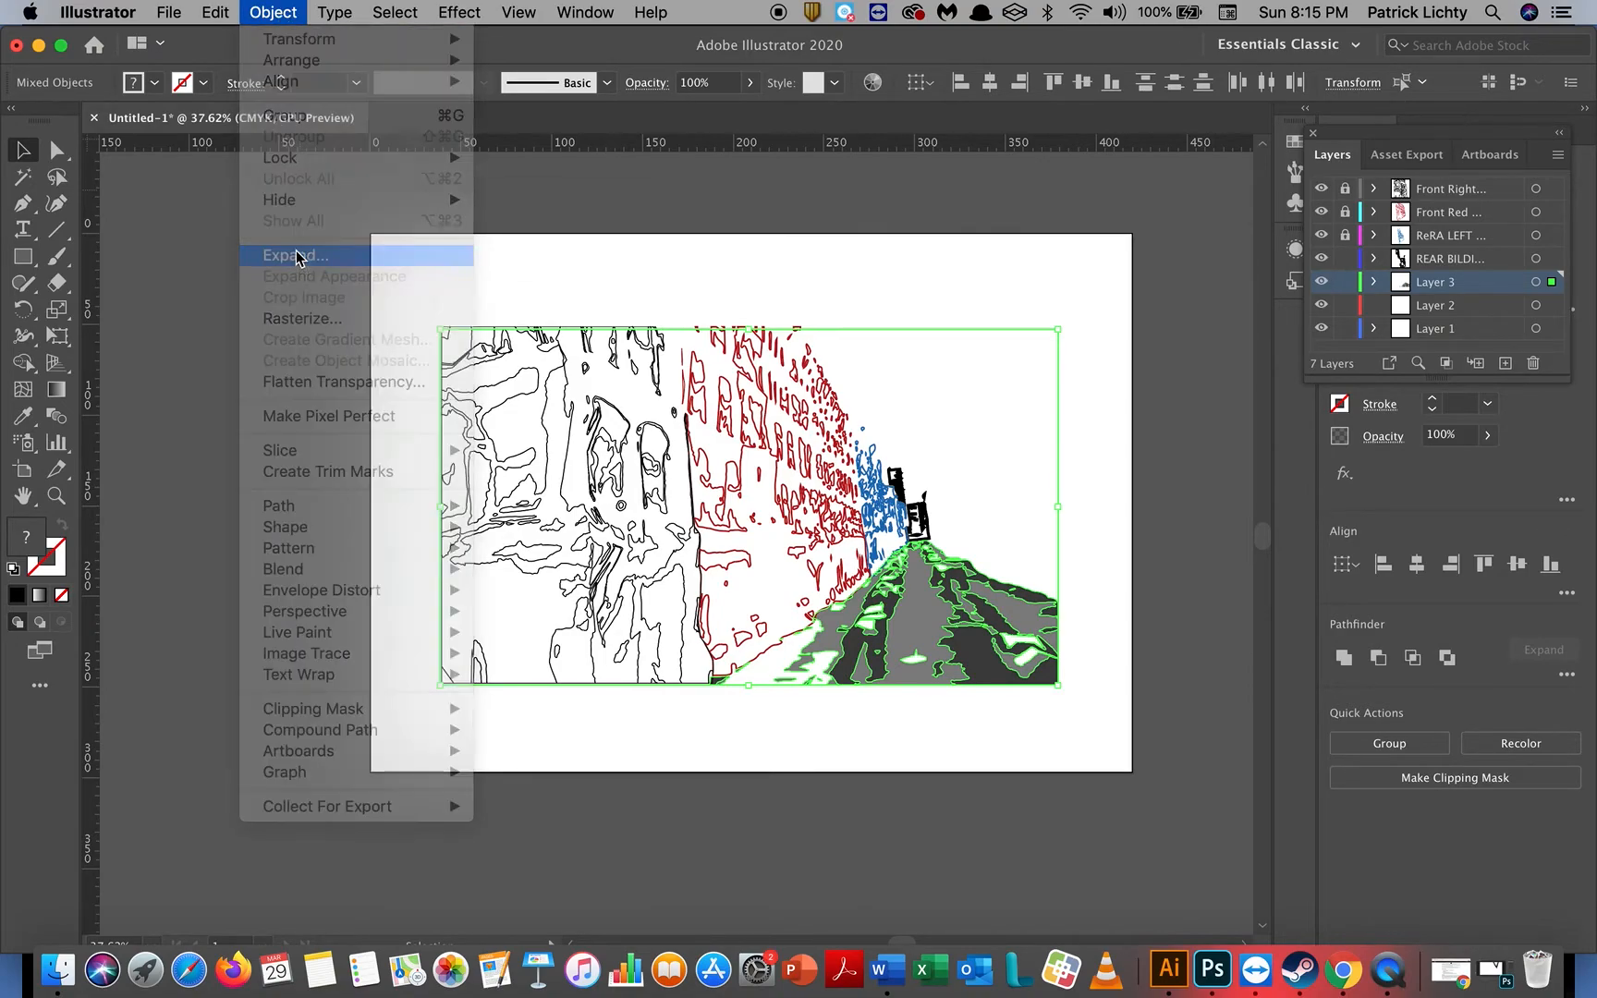
pyautogui.click(265, 15)
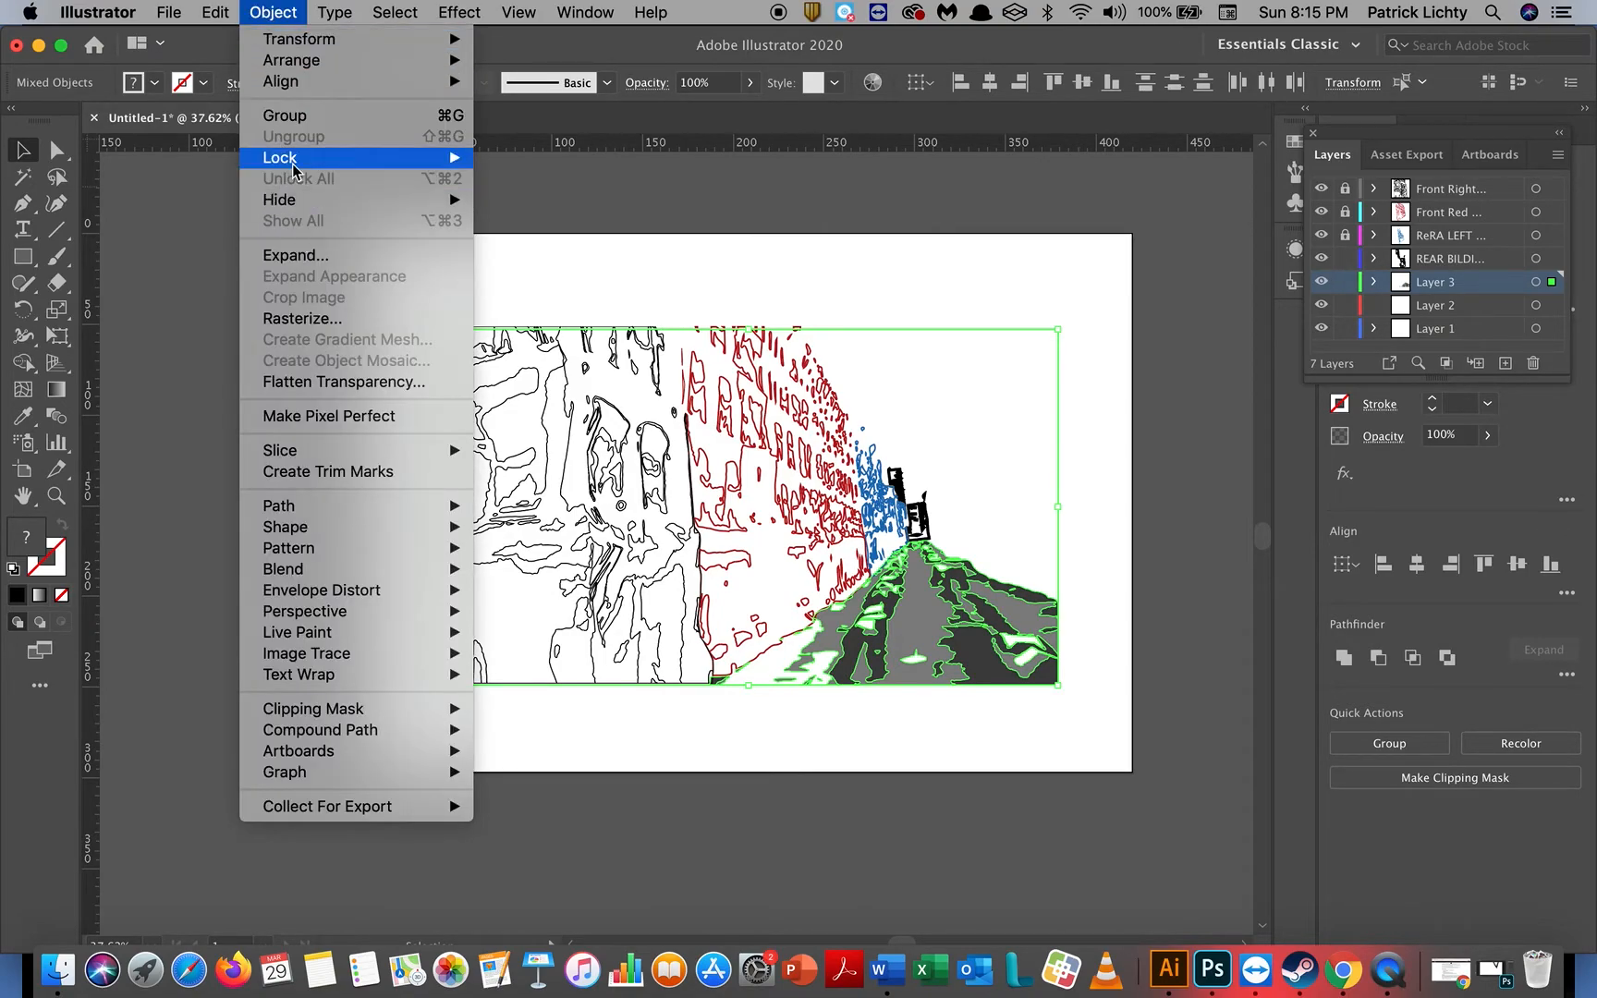
pyautogui.click(296, 255)
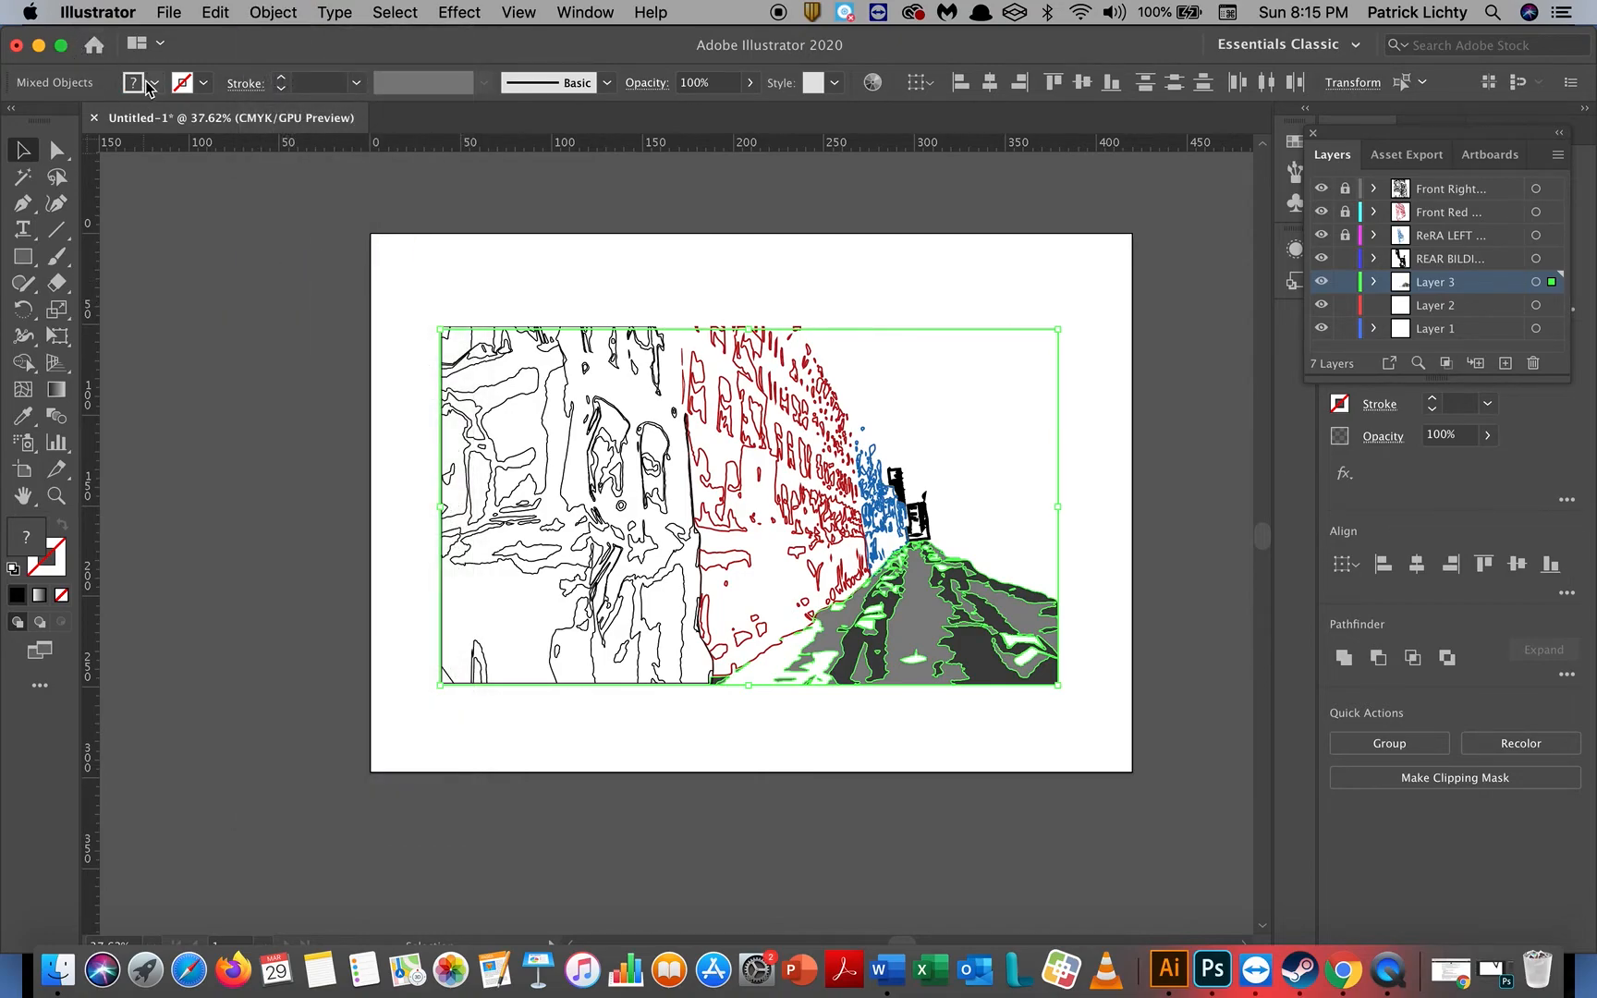
# Step: Remove the fill from the street shapes and apply a 1 pt green stroke
pyautogui.click(153, 83)
pyautogui.click(15, 120)
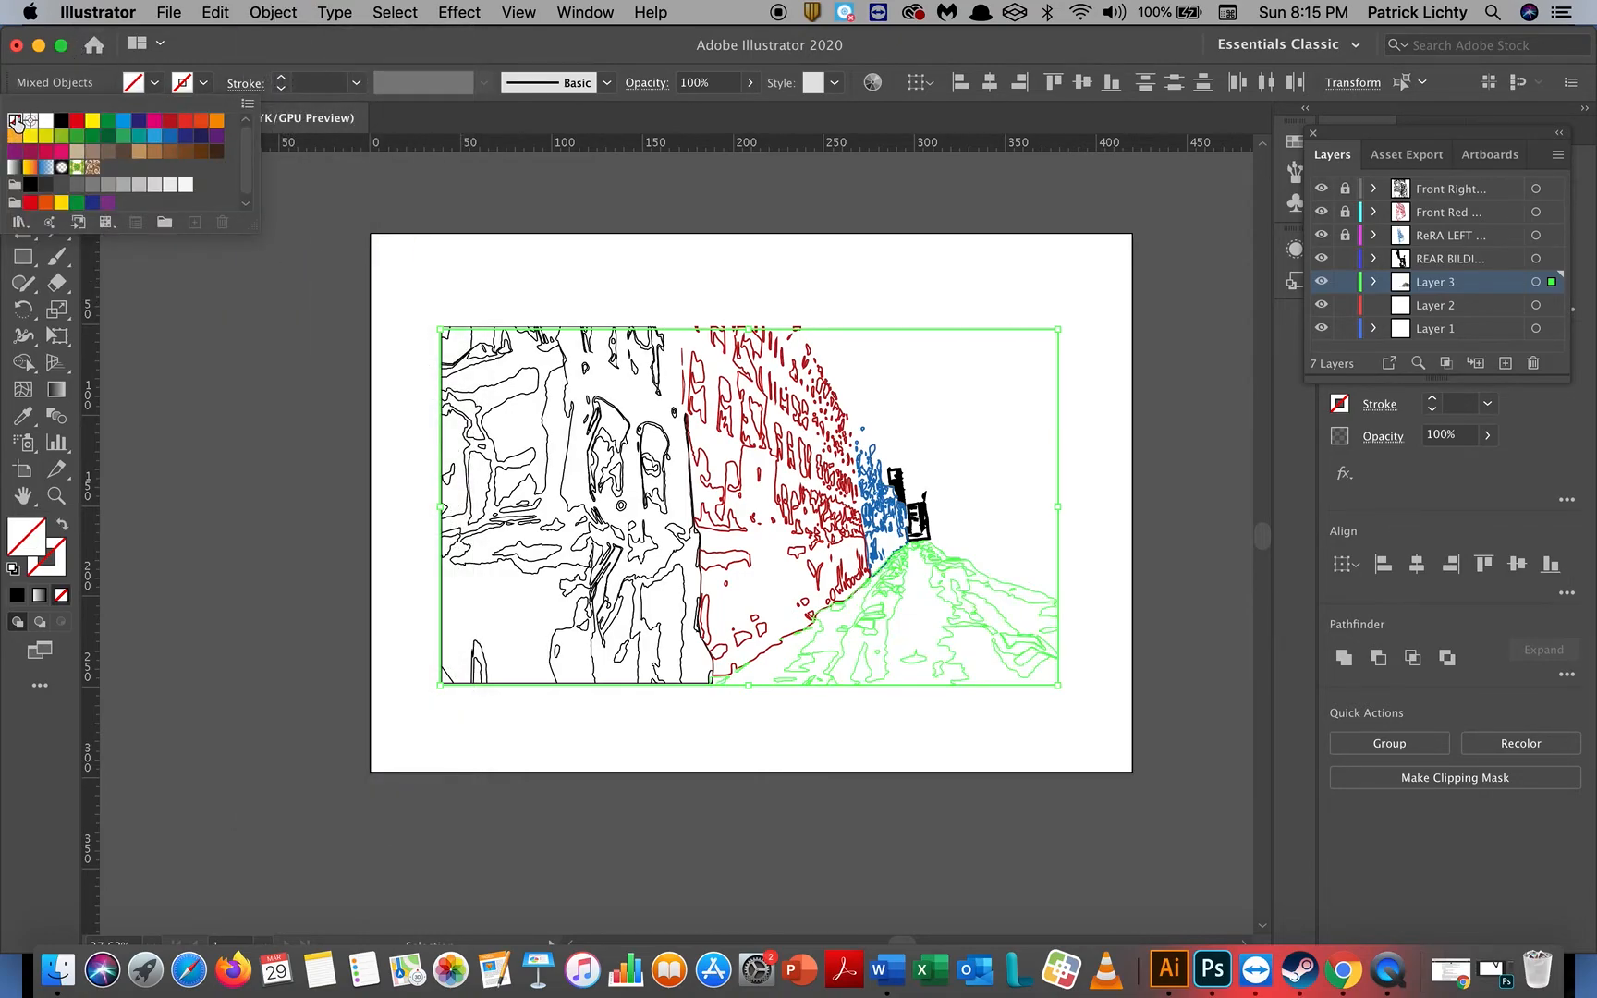
pyautogui.click(203, 86)
pyautogui.click(93, 139)
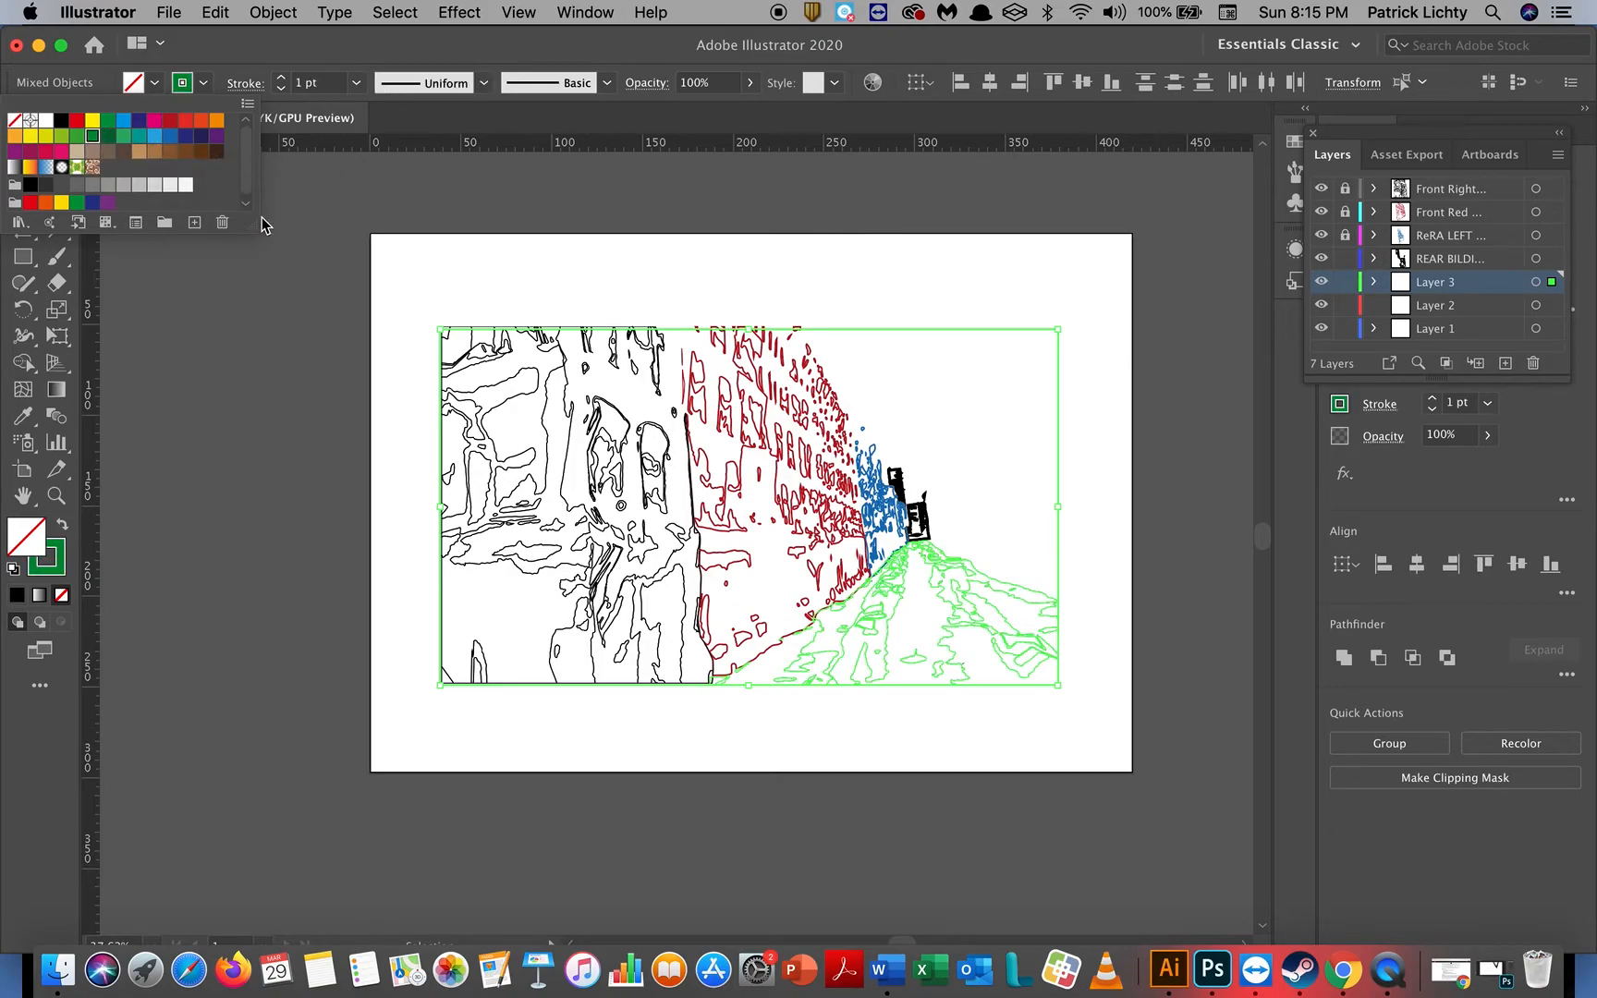
pyautogui.press('Escape')
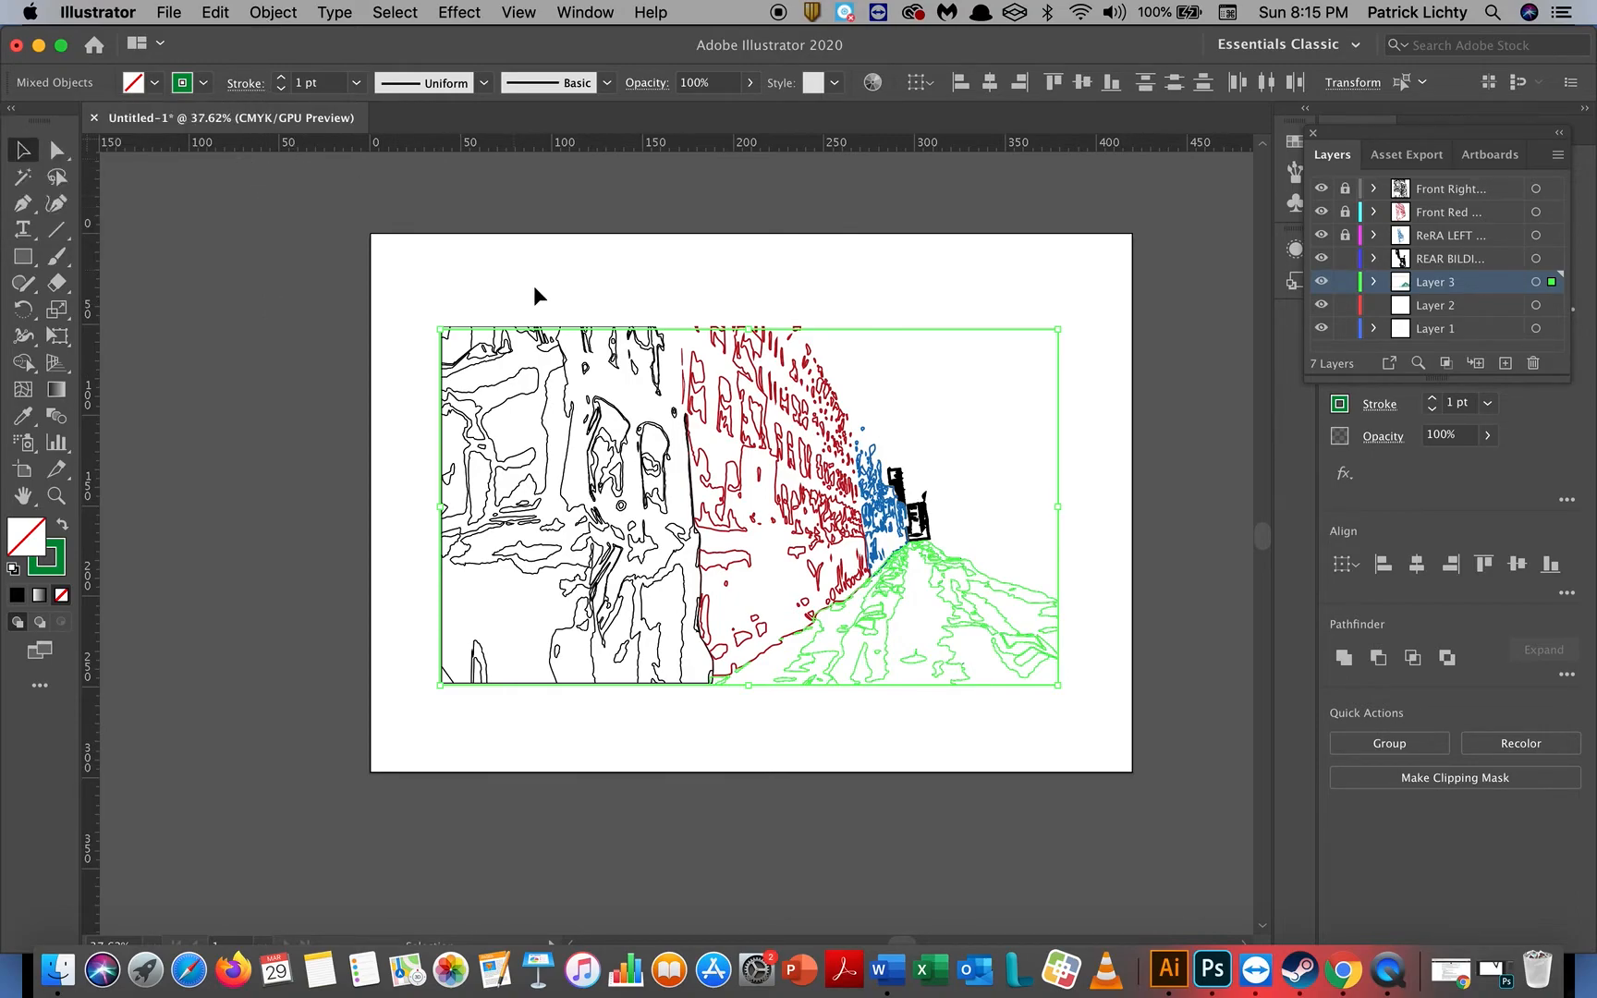
# Step: Lock the REAR BILDINGS layer and change the street shapes' stroke colour to light brown
pyautogui.click(1344, 260)
pyautogui.moveTo(1091, 303); pyautogui.dragTo(407, 722)
pyautogui.click(203, 83)
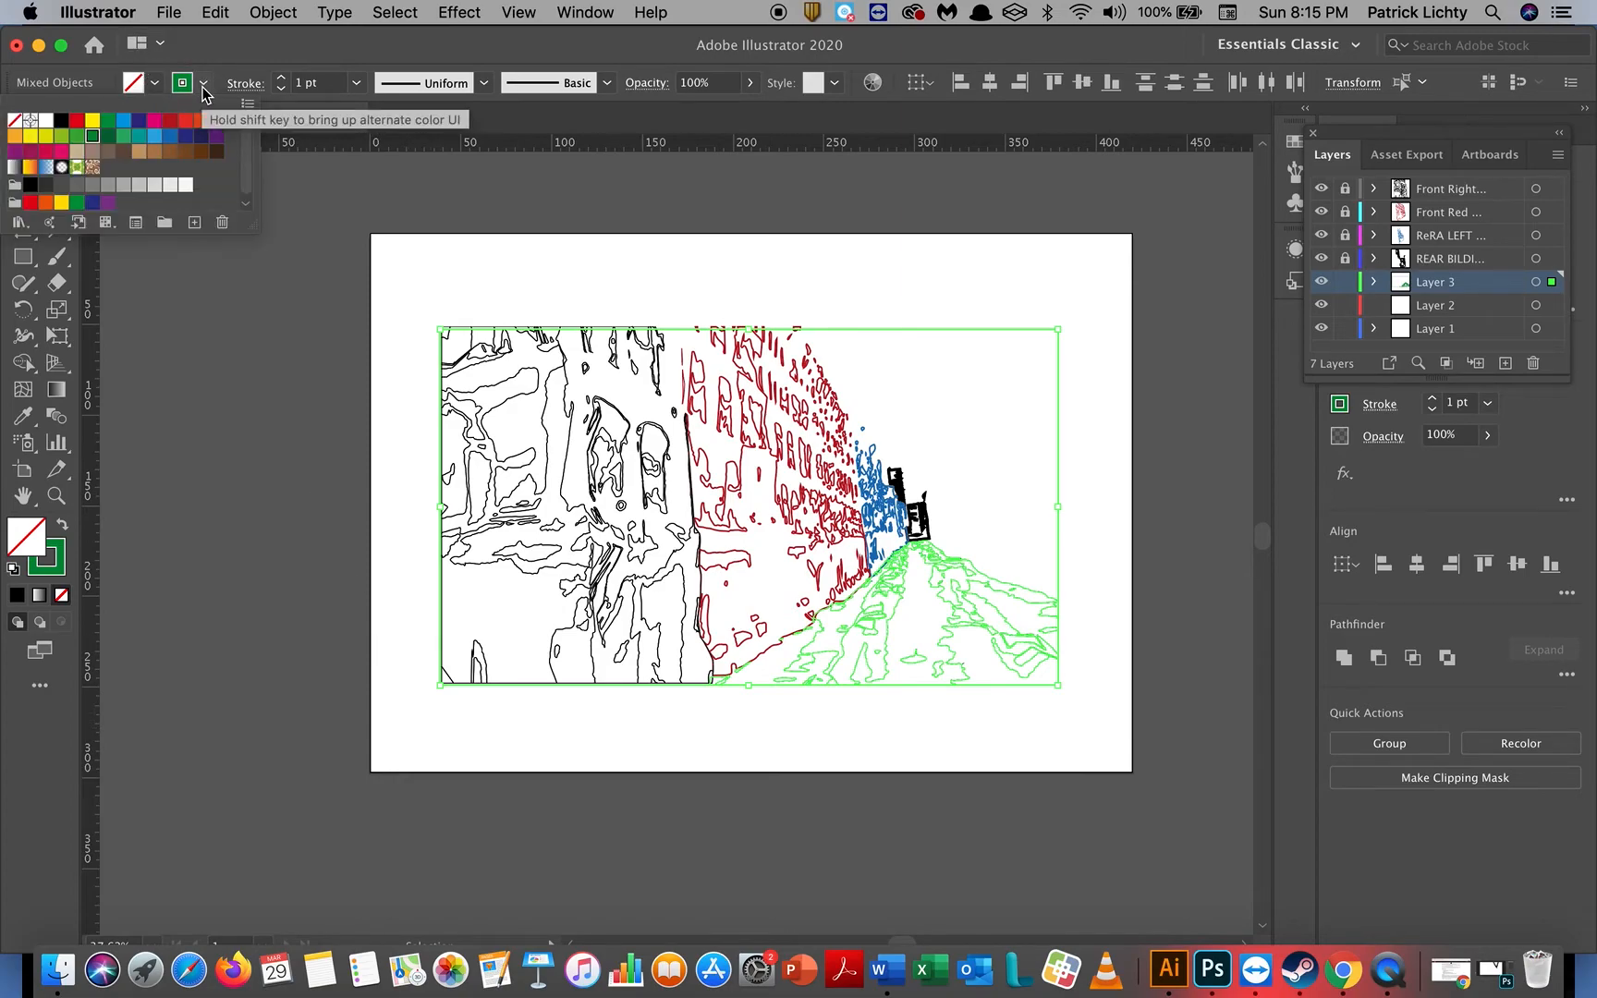
pyautogui.click(152, 152)
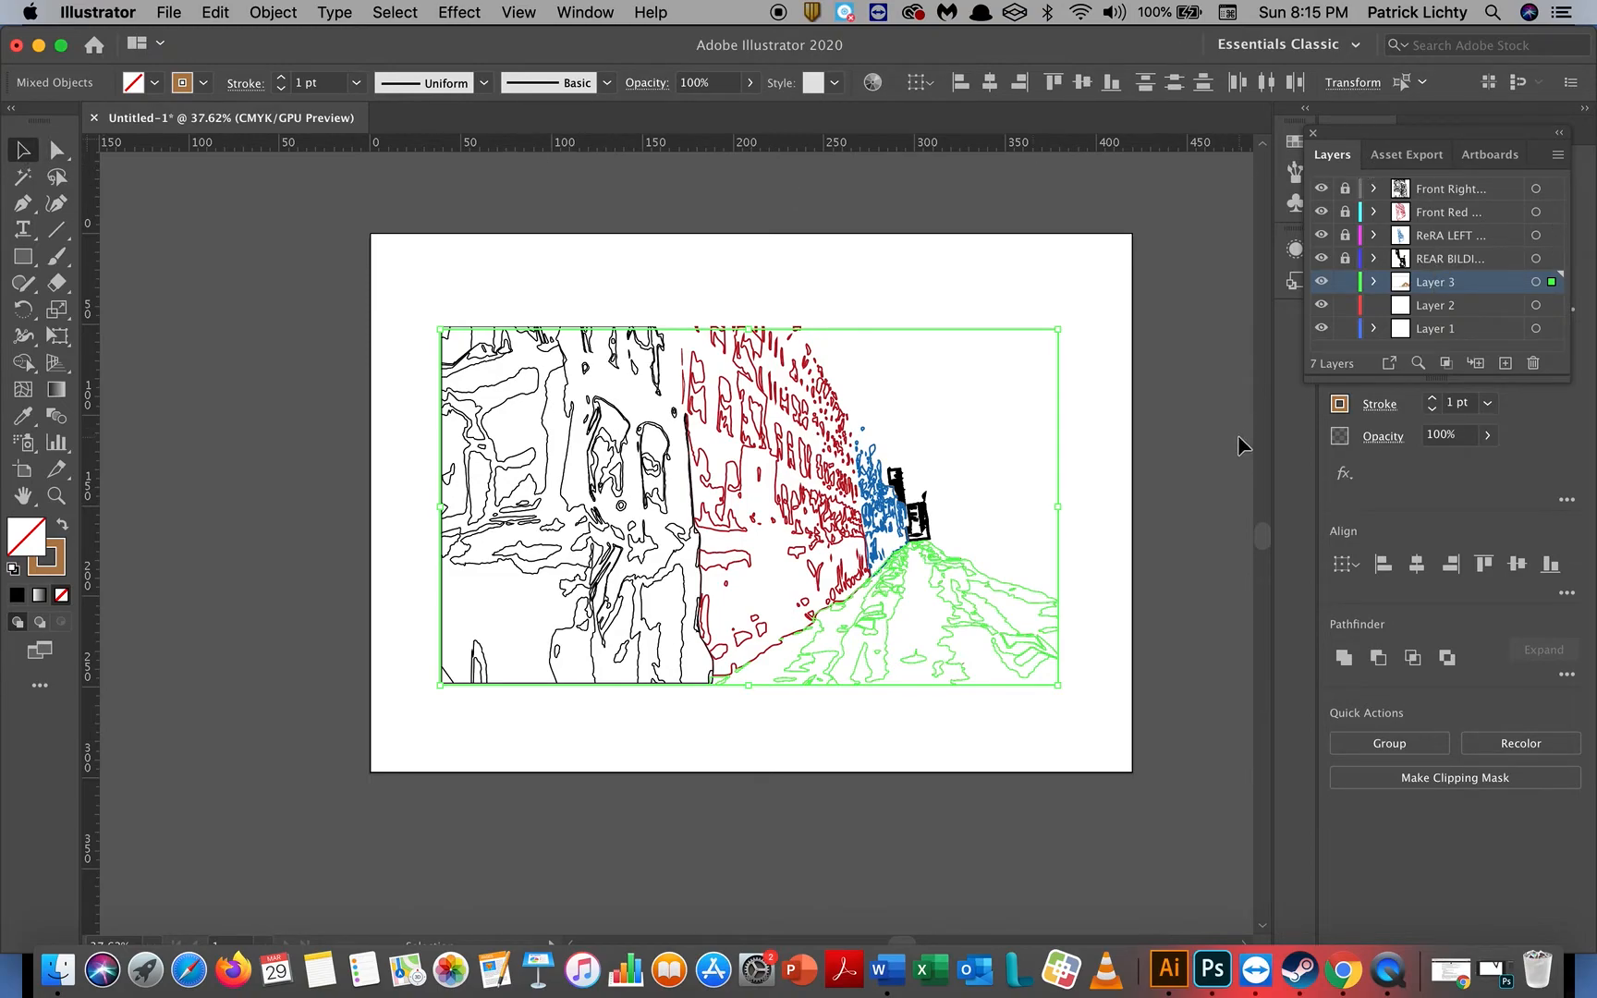
# Step: Select all unlocked artwork, try a light brown fill on it, and set the fill back to none
pyautogui.press('super+a')
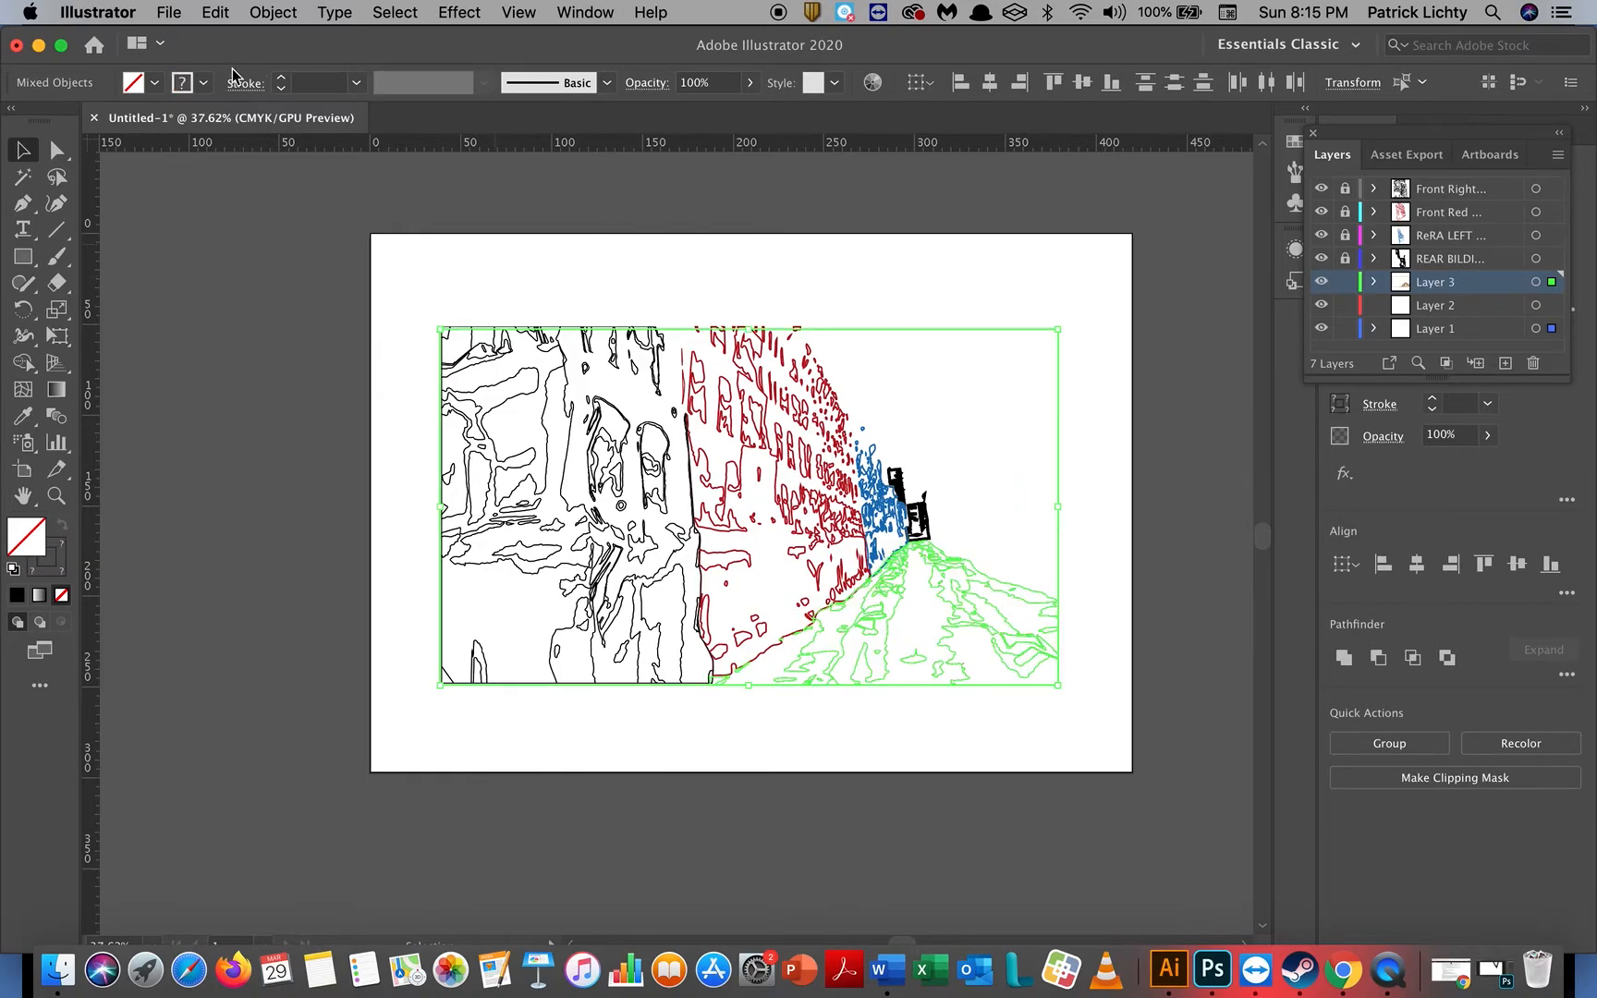
pyautogui.click(154, 82)
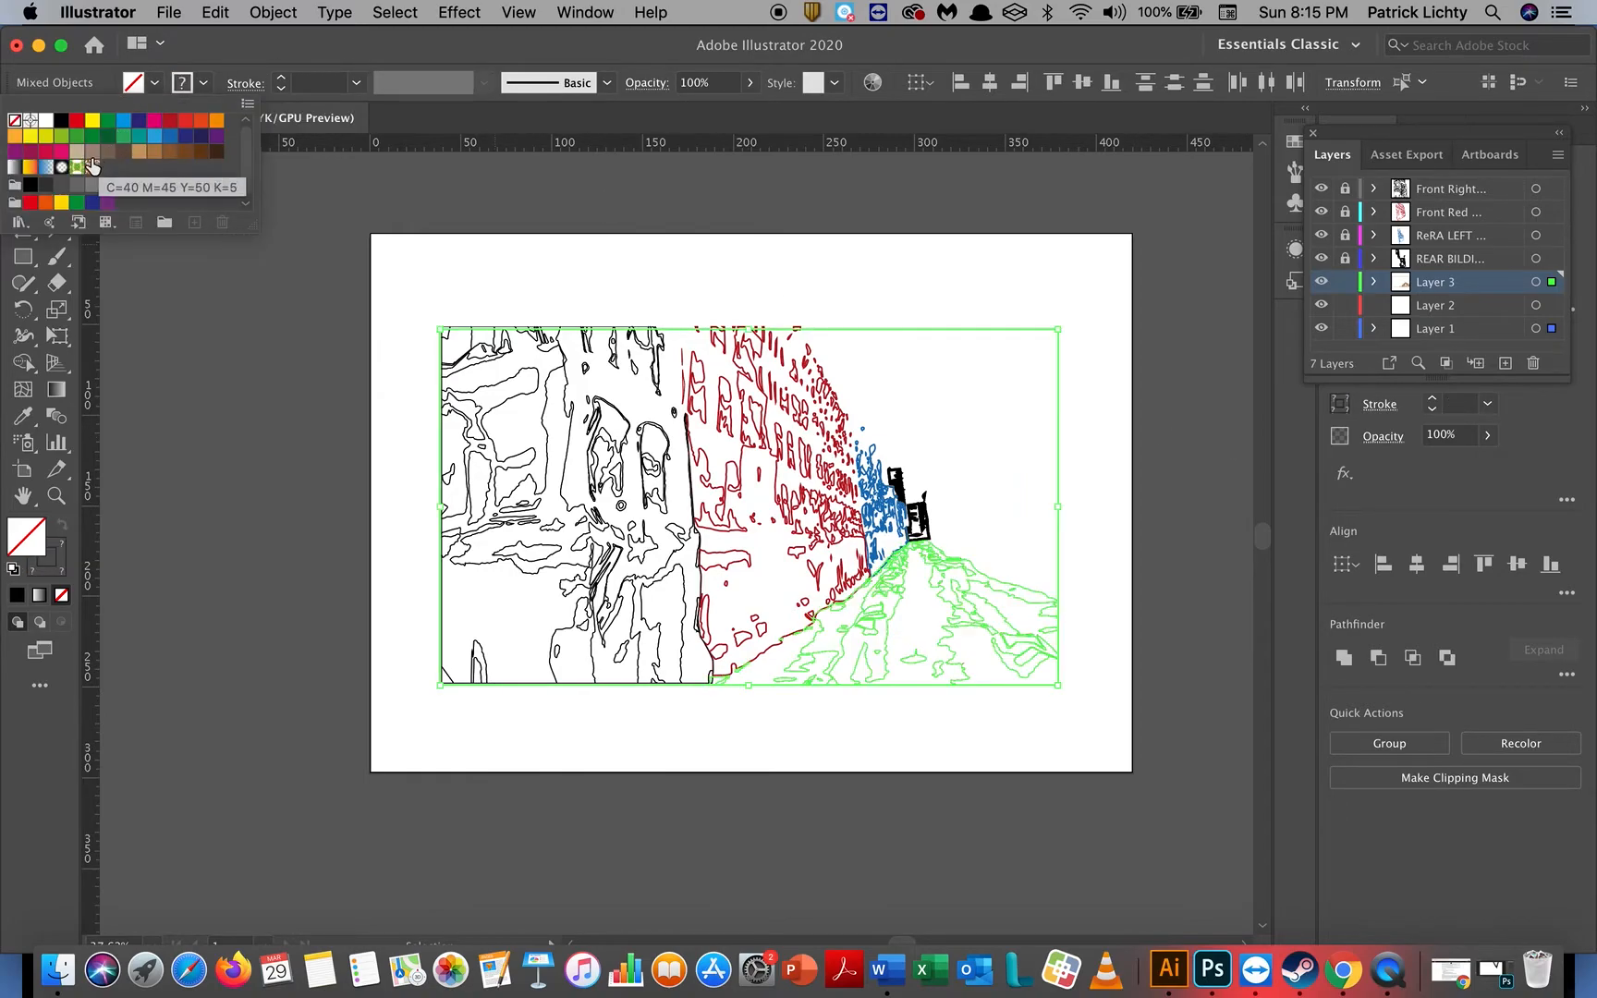
pyautogui.click(139, 155)
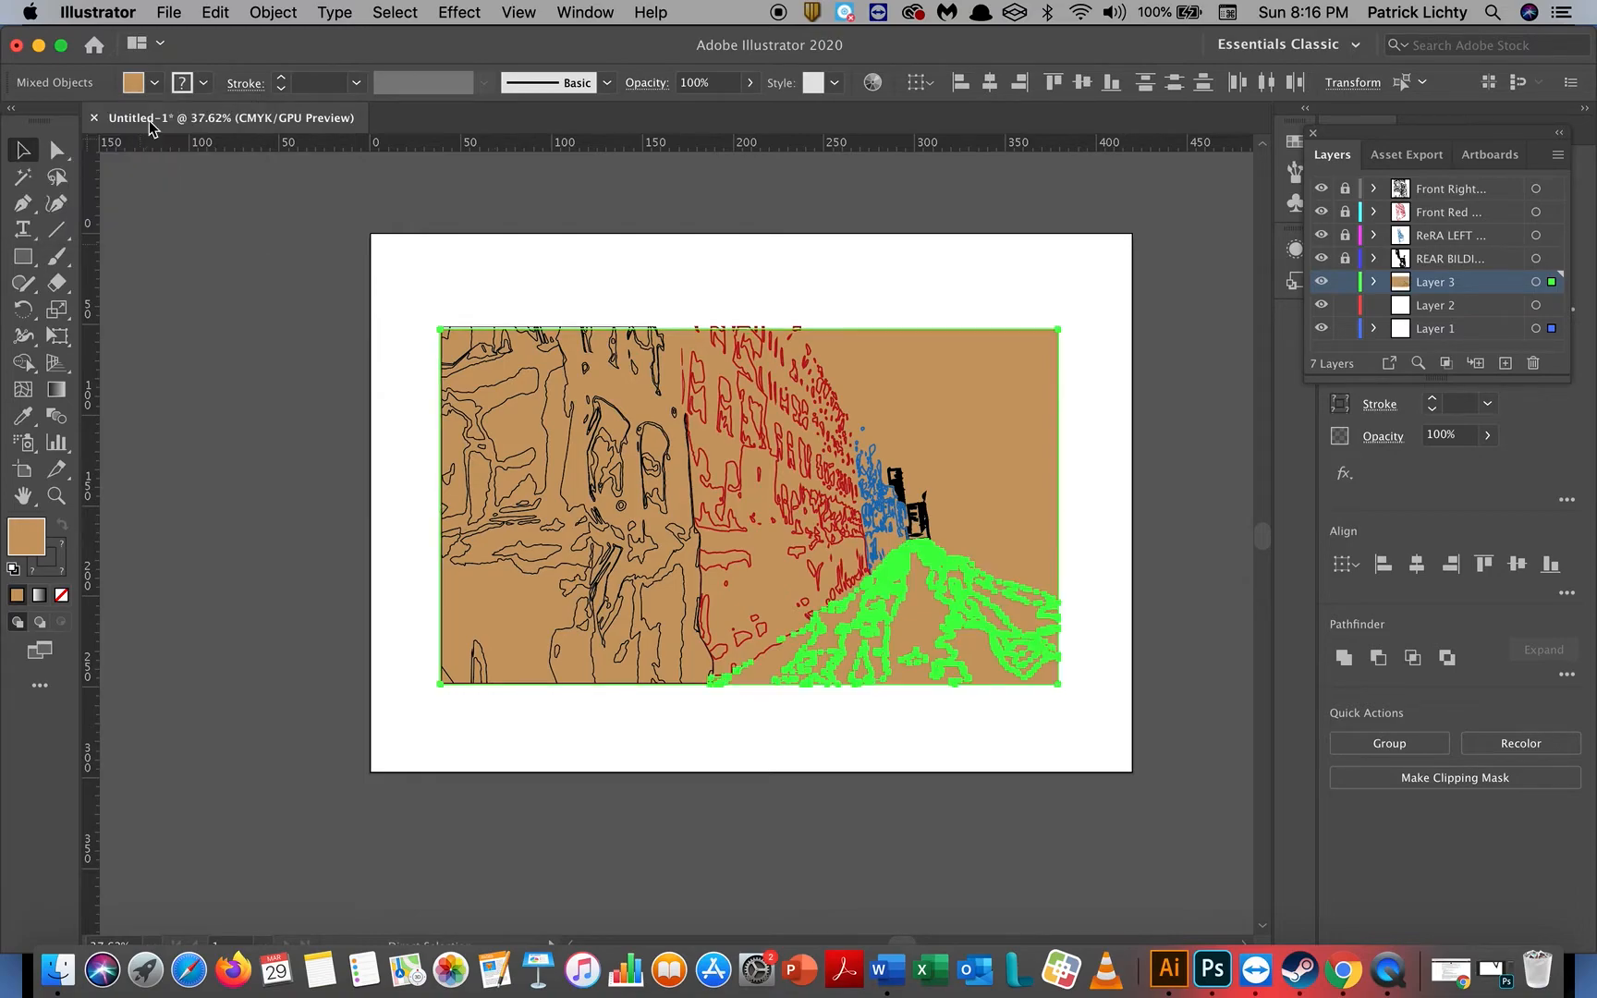
pyautogui.click(154, 83)
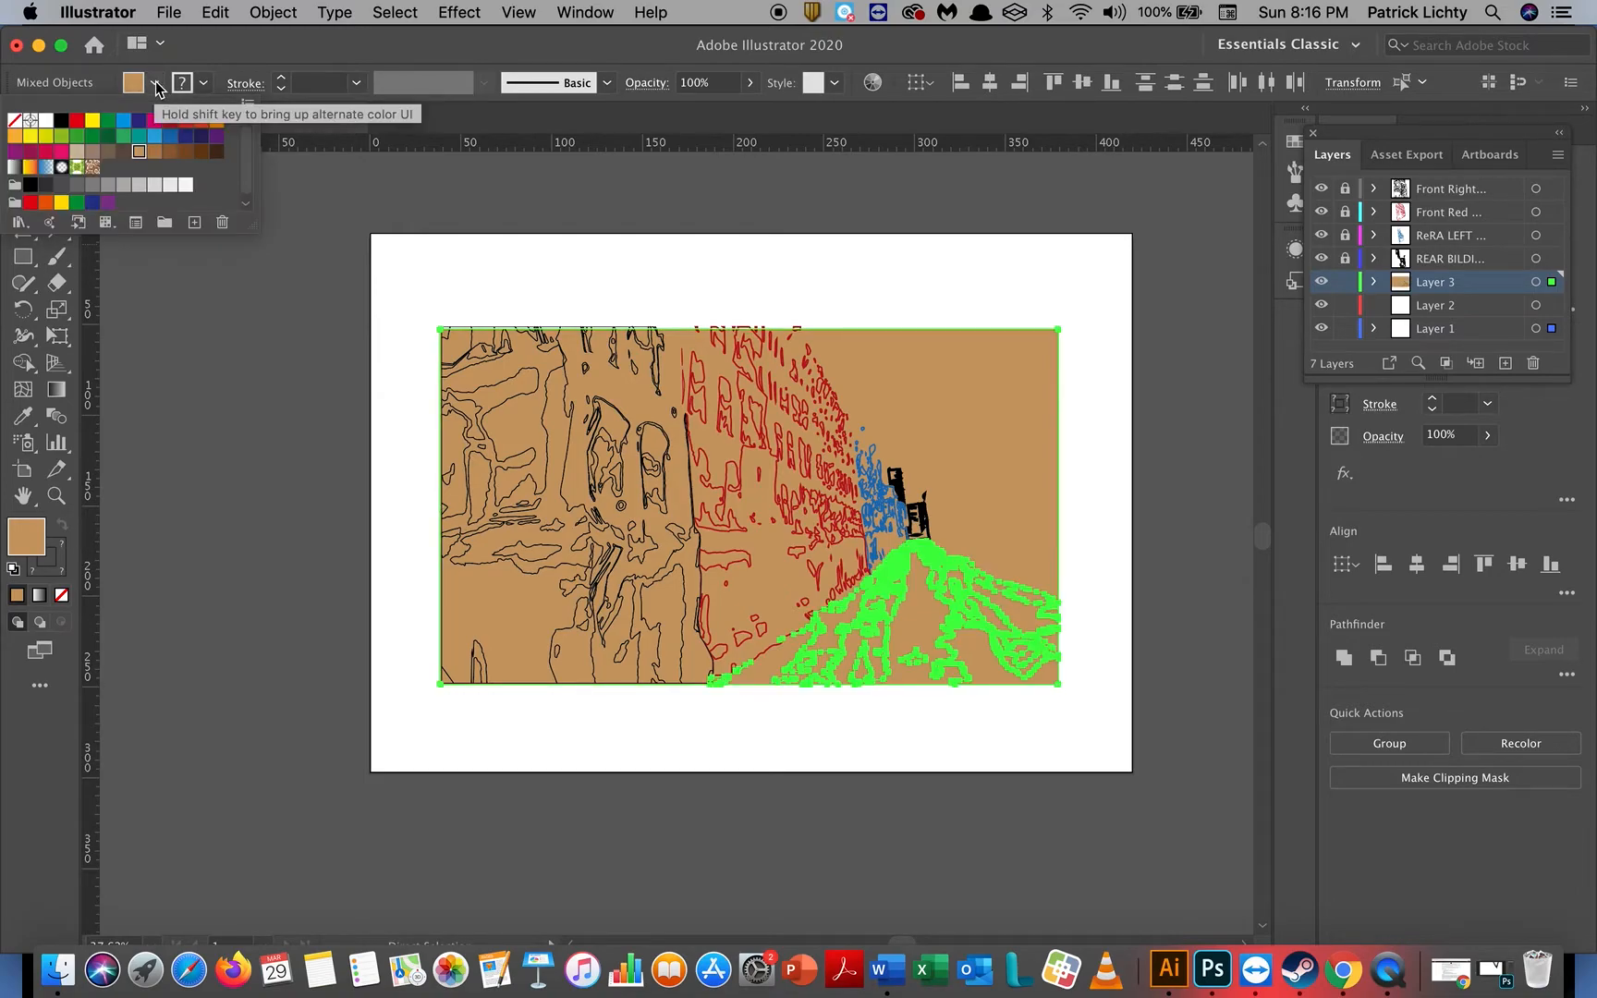
pyautogui.click(14, 120)
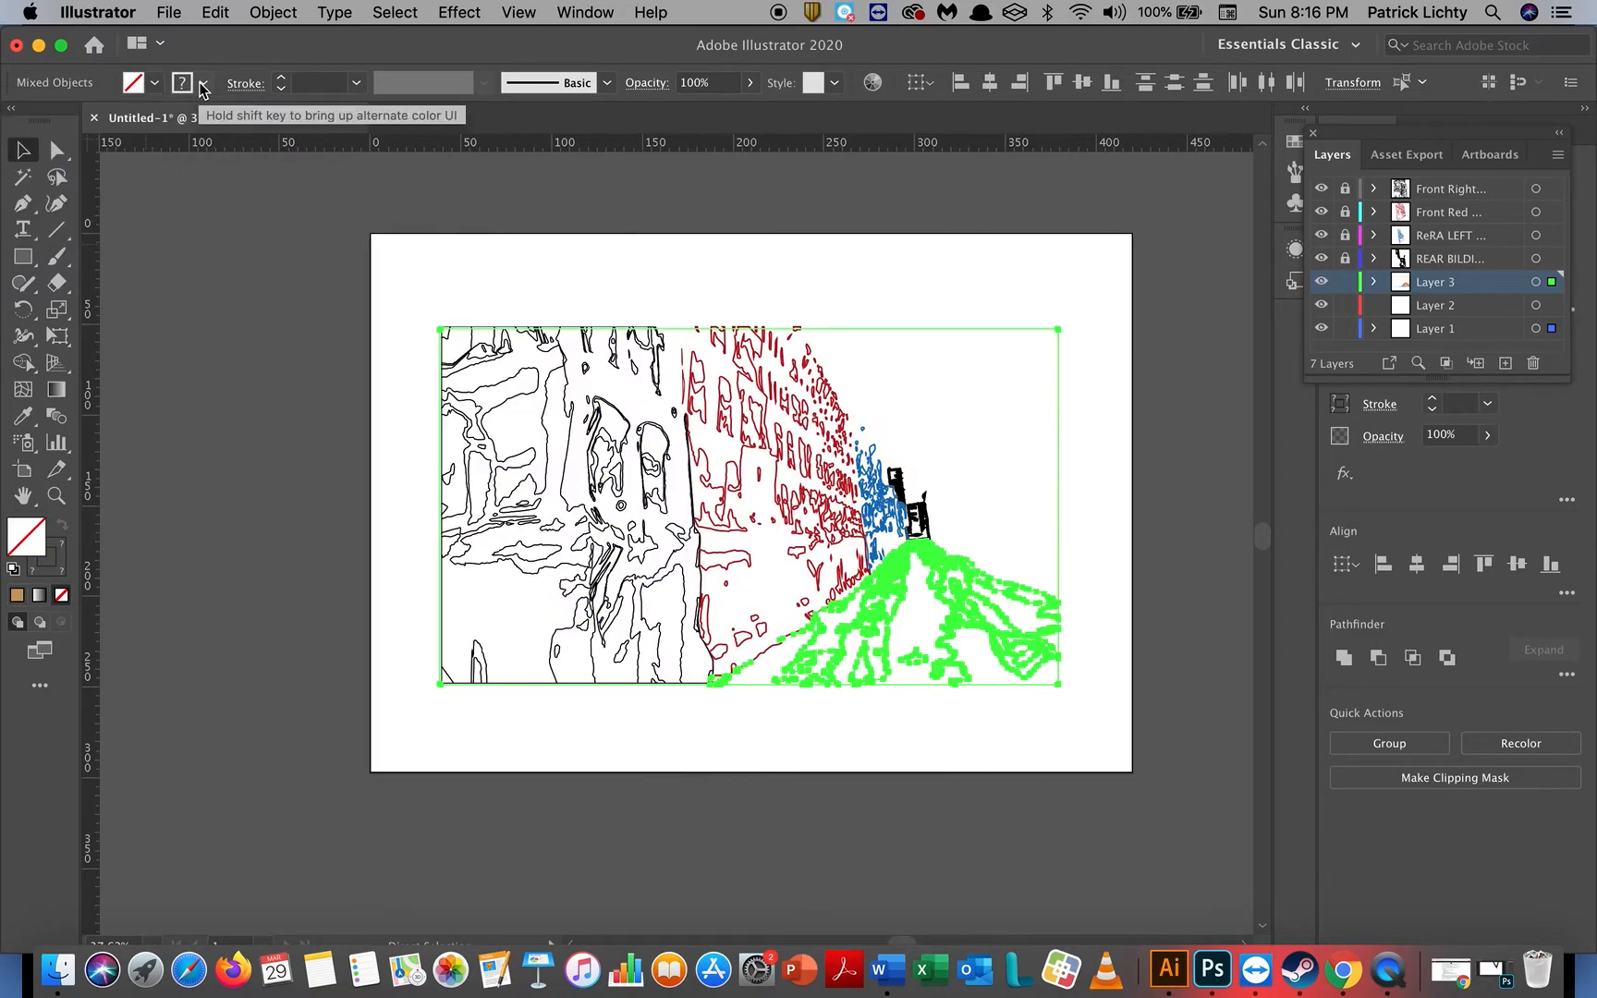
# Step: Apply a 1 pt light brown stroke to all the selected unlocked artwork
pyautogui.click(202, 83)
pyautogui.click(137, 154)
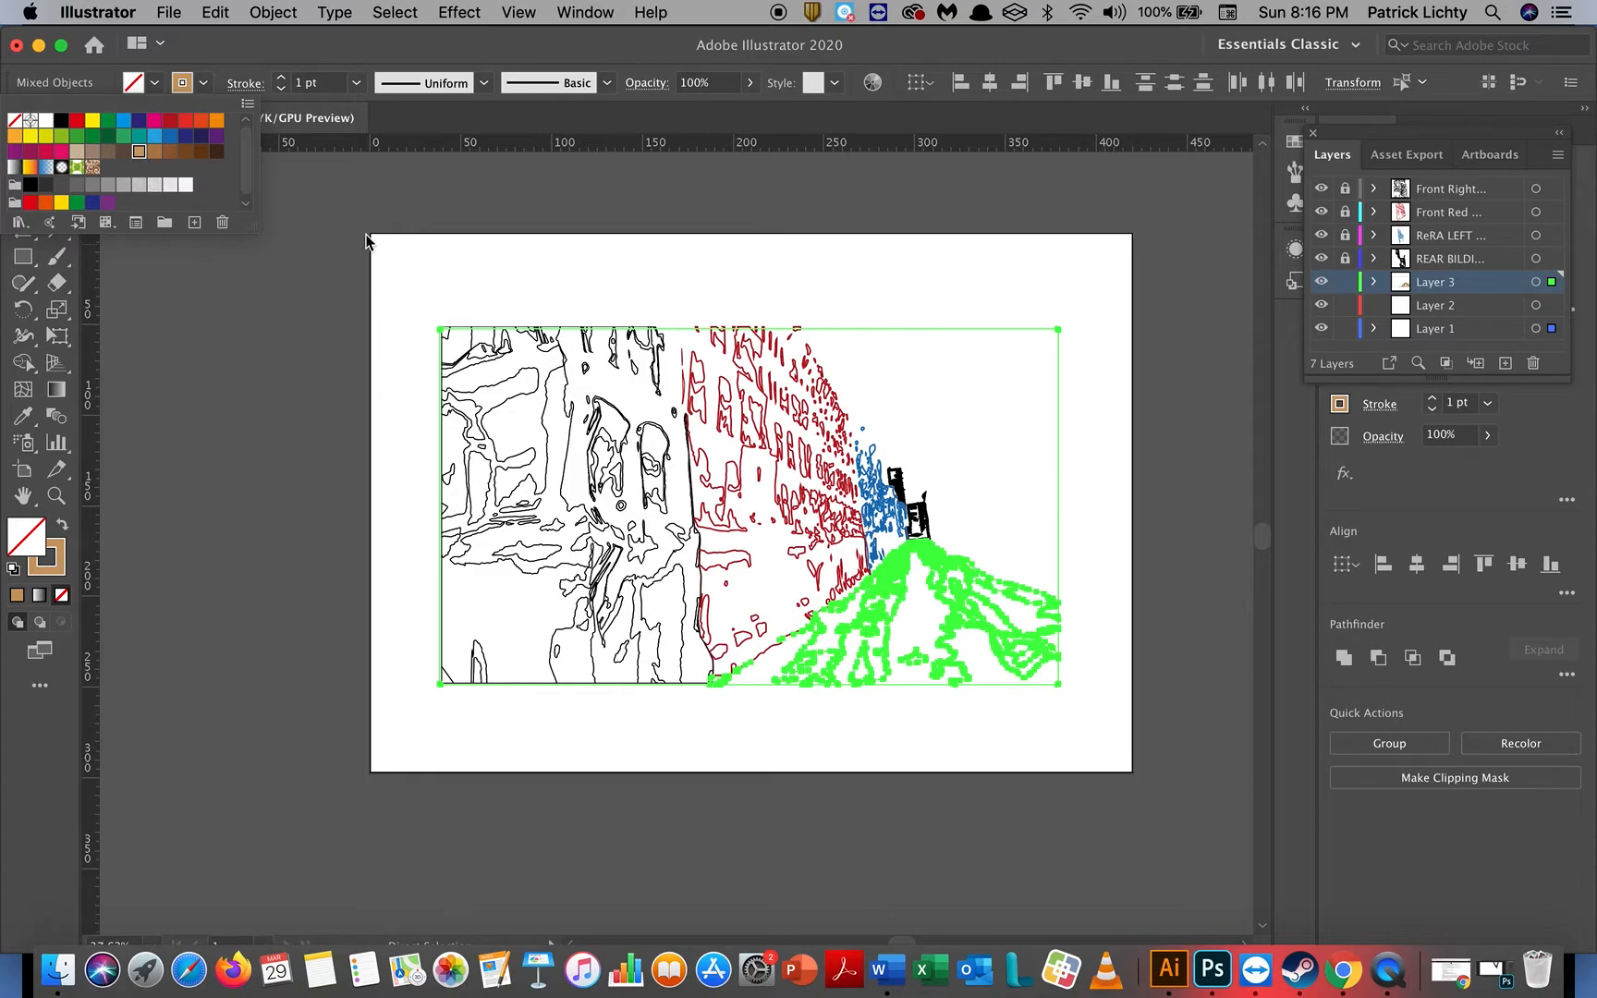
pyautogui.click(592, 313)
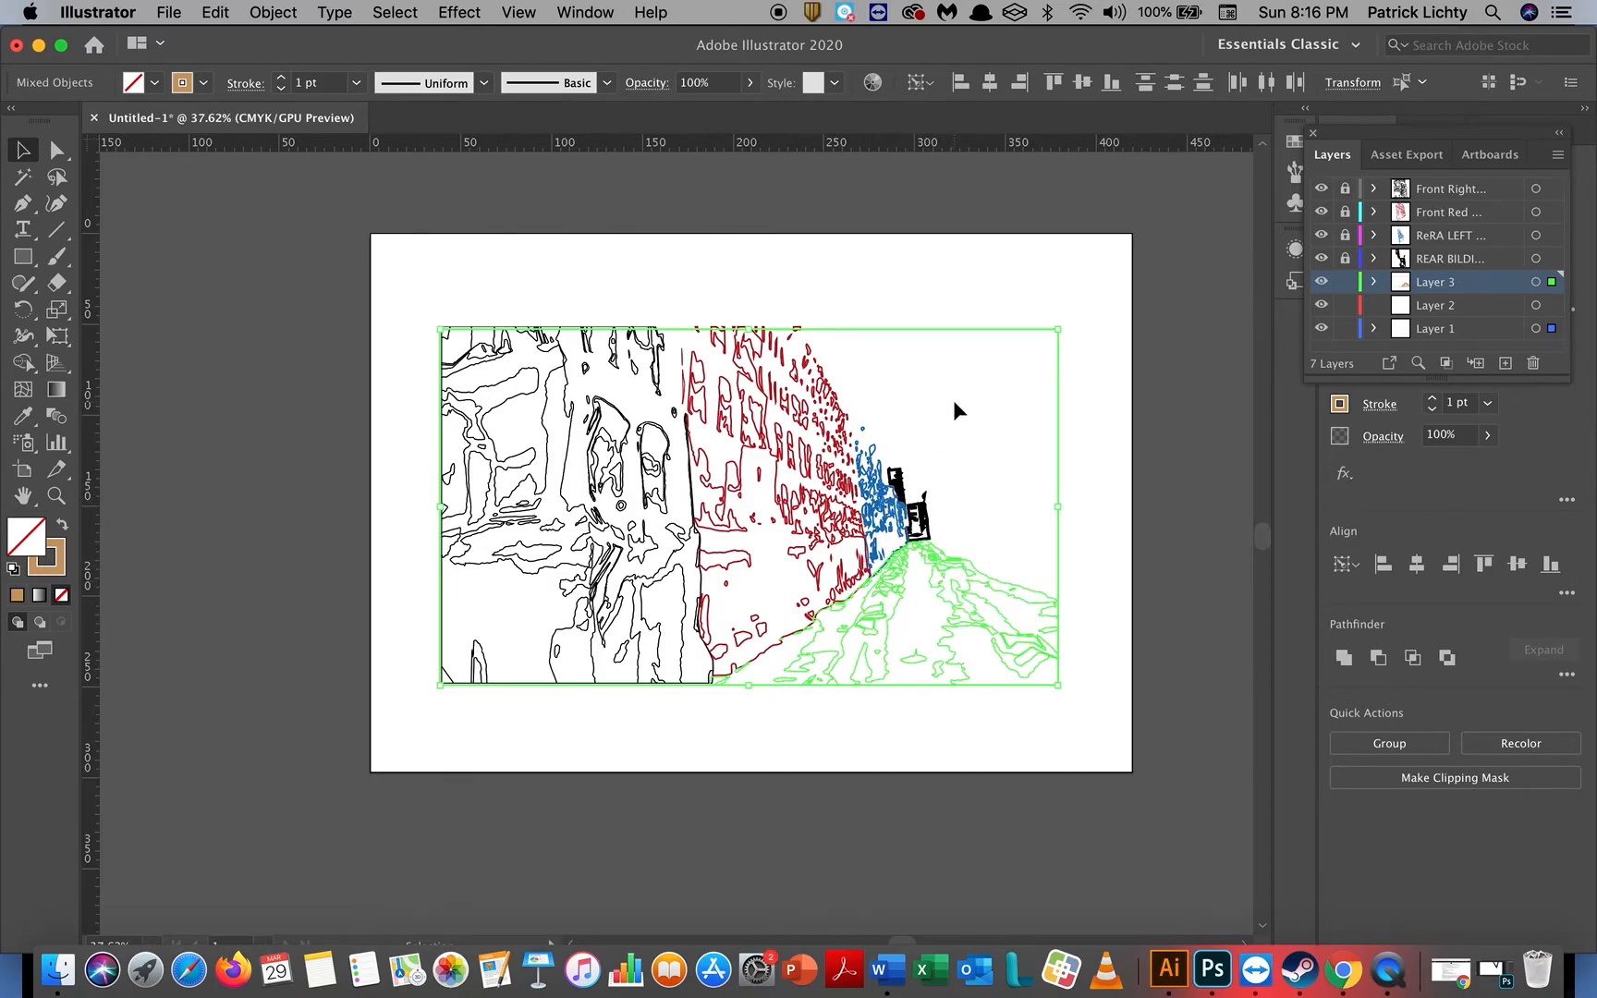
# Step: Use Direct Selection to delete the rectangular frame's corner points around the scene, keeping the street outlines, and deselect everything
pyautogui.click(57, 150)
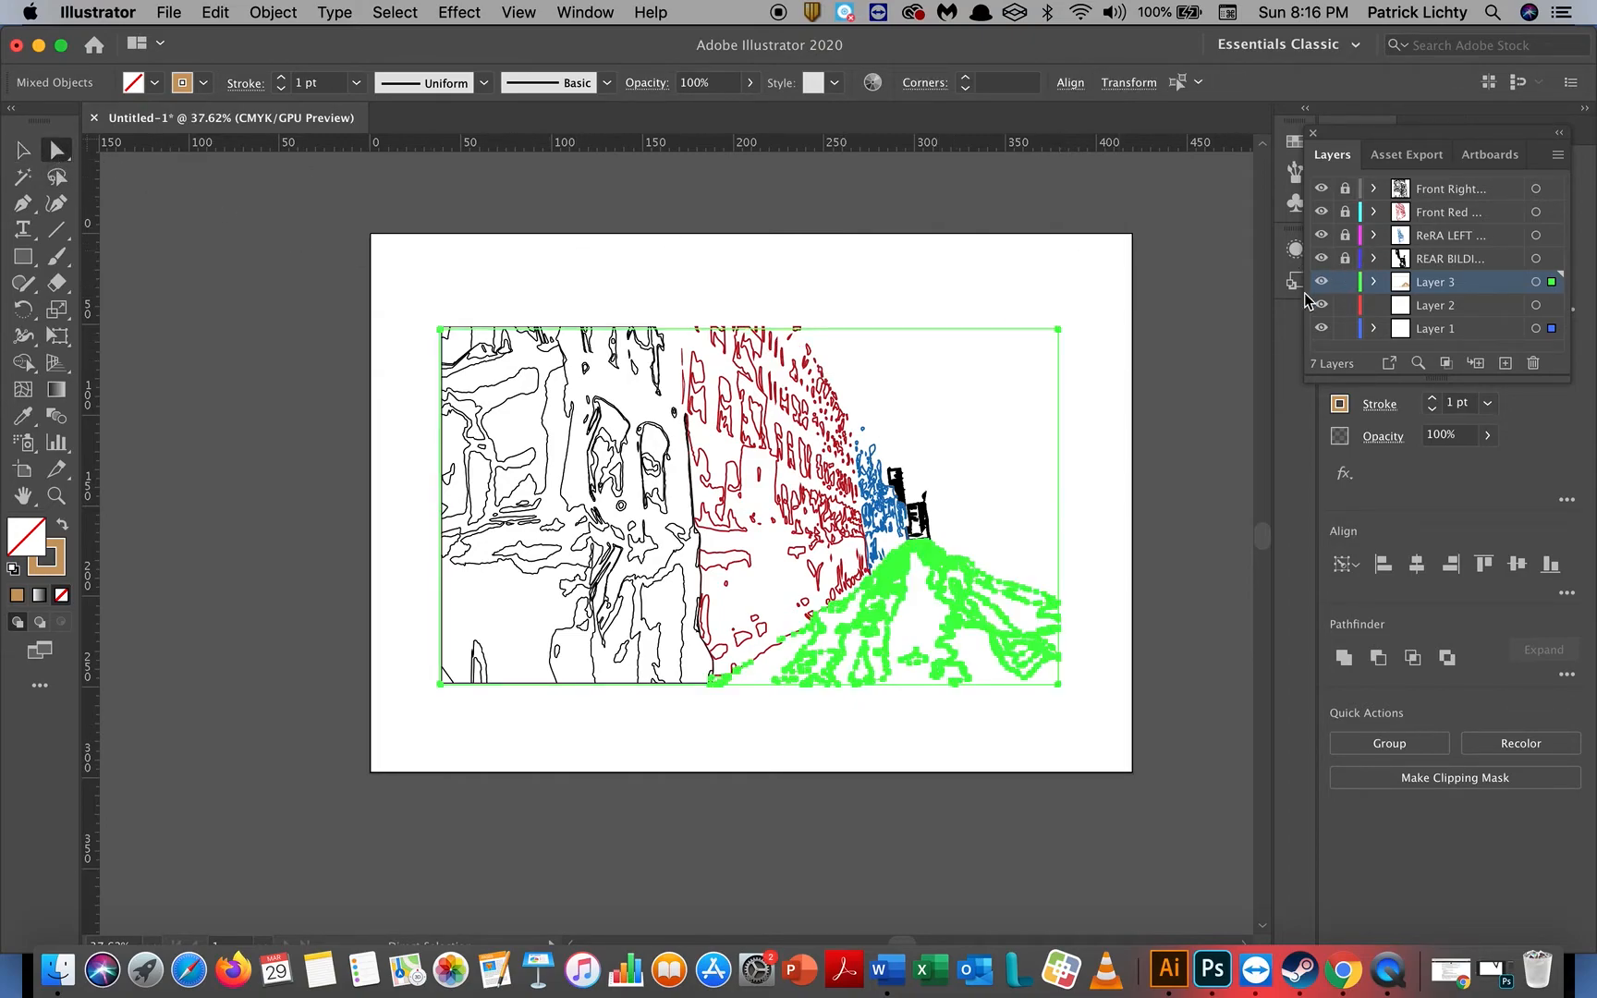
pyautogui.moveTo(1106, 294); pyautogui.dragTo(1024, 419)
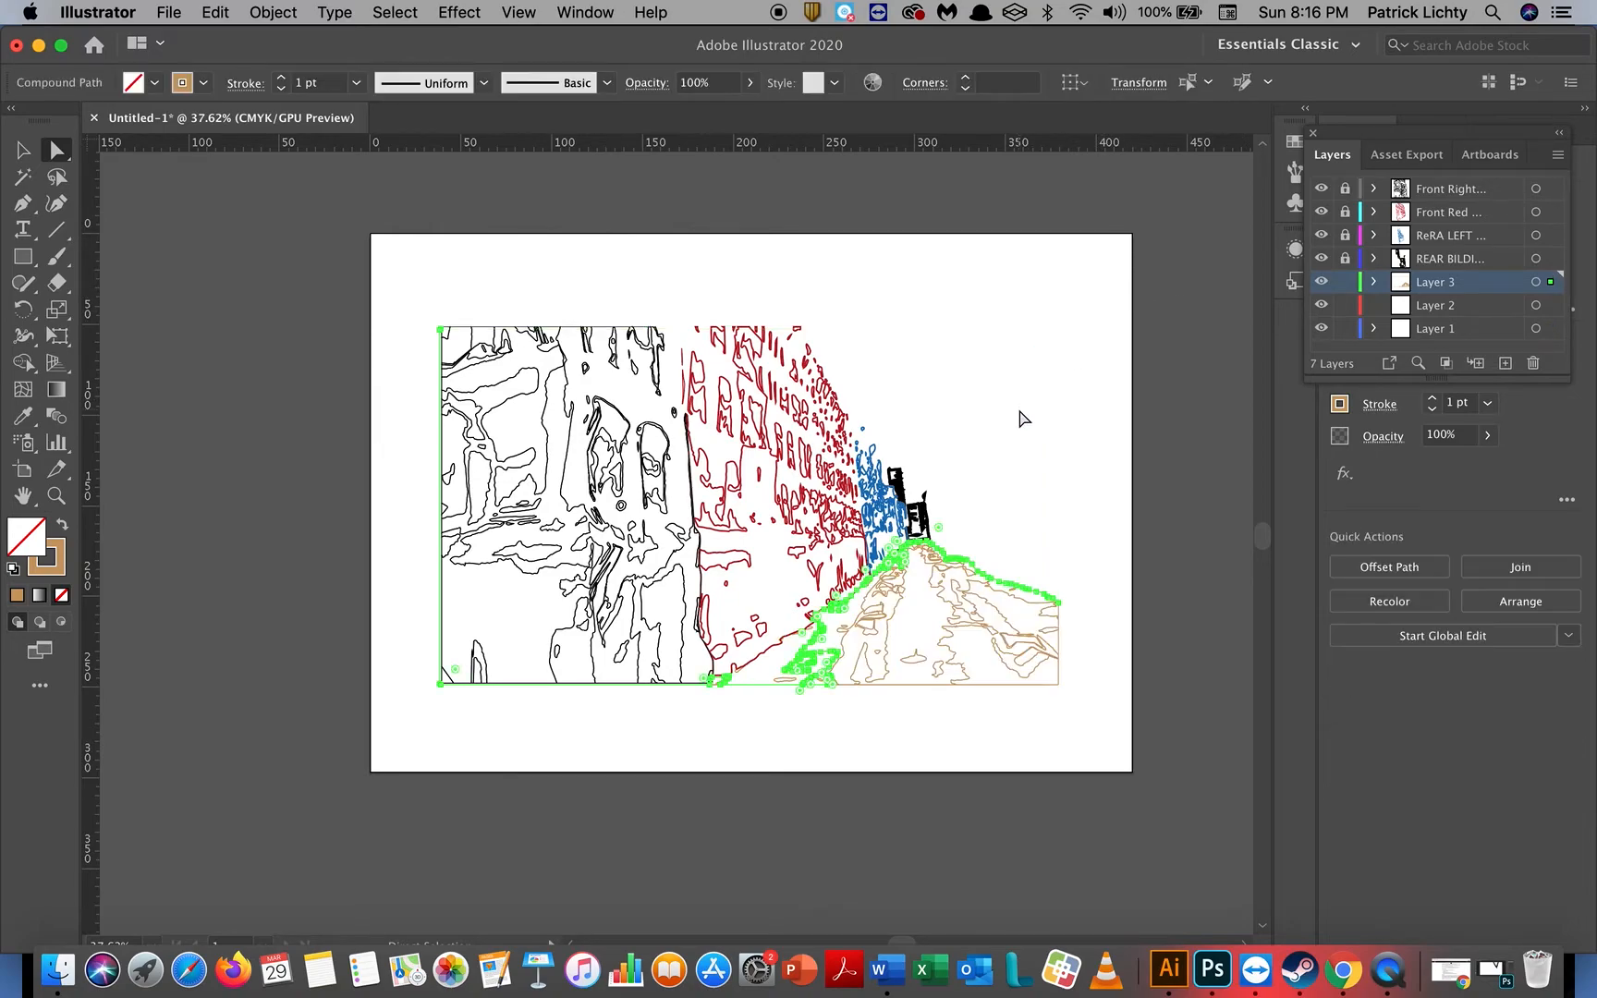
pyautogui.moveTo(402, 306)
pyautogui.mouseDown()
pyautogui.moveTo(570, 702)
pyautogui.moveTo(513, 724)
pyautogui.mouseUp()
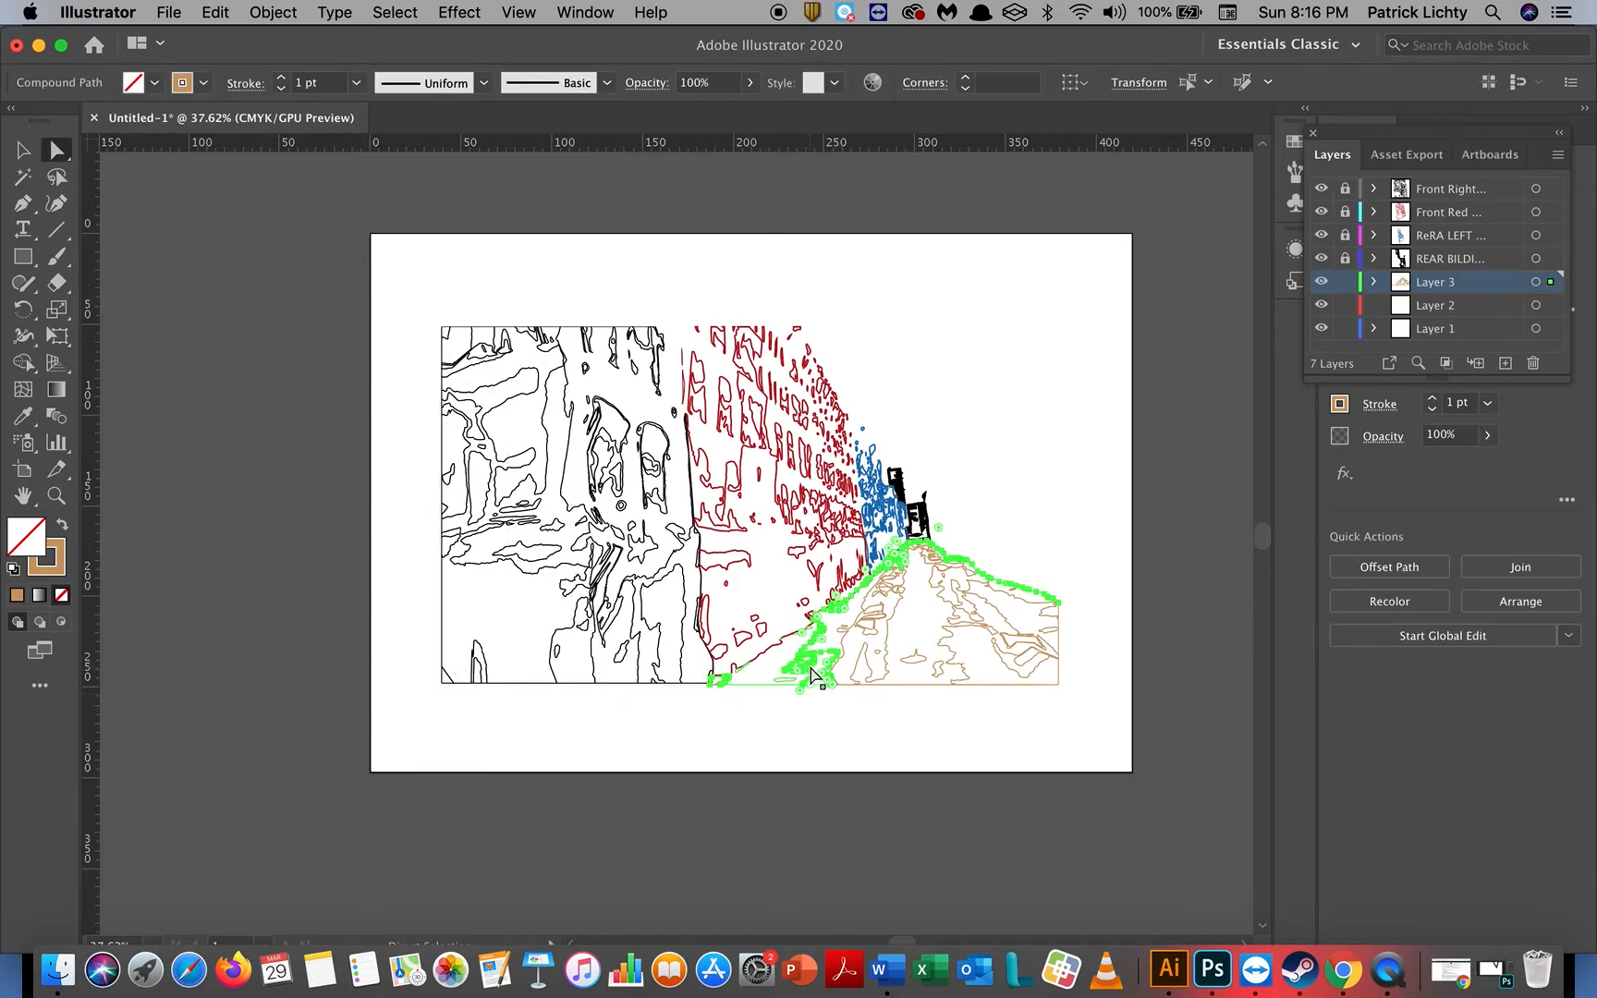
pyautogui.click(1009, 484)
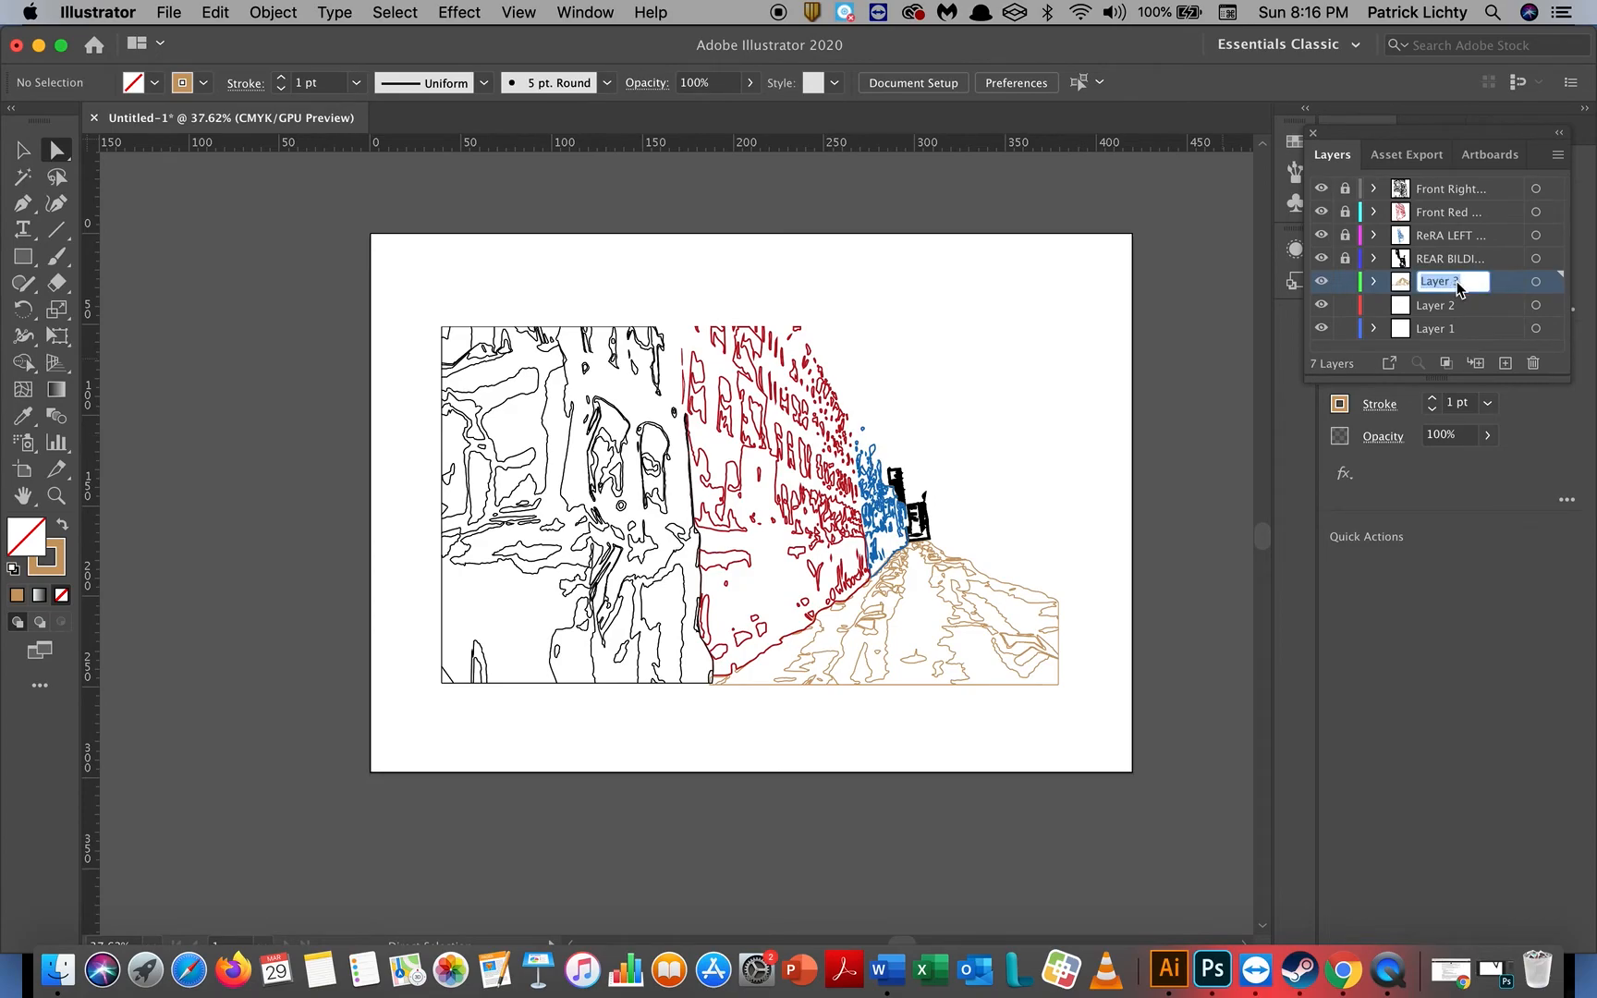
# Step: Rename the street artwork's layer STREET and the empty Layer 2 RIGHT SIDE BUILDINGS
pyautogui.write('STREET')
pyautogui.press('Return')
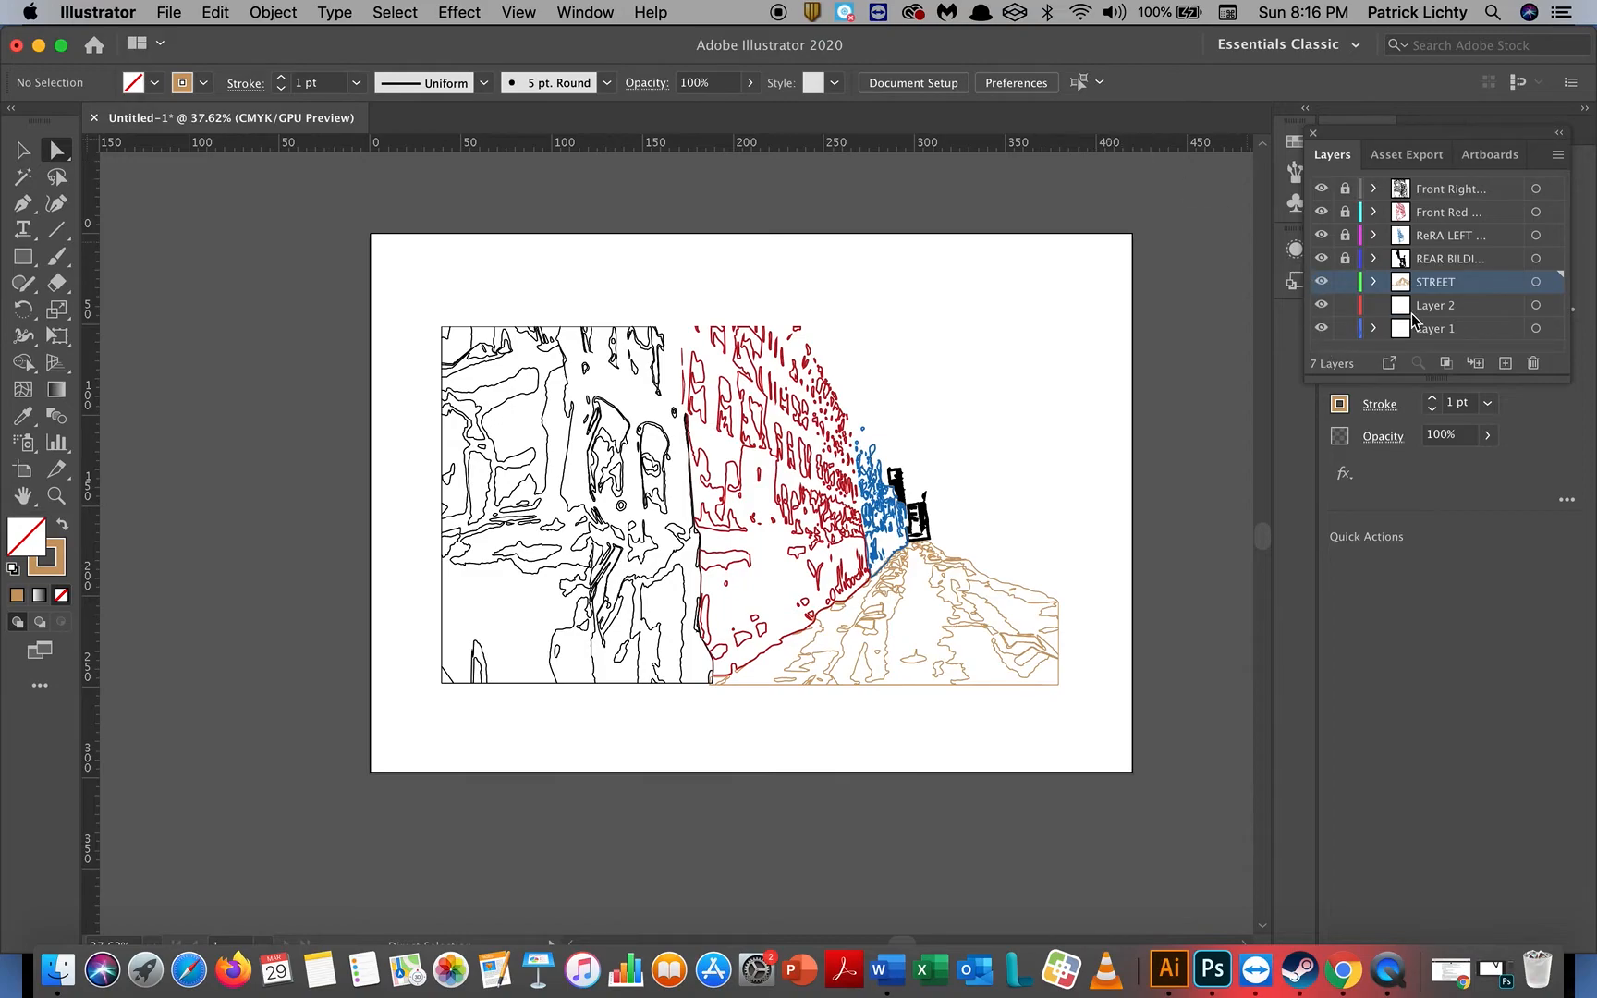
pyautogui.doubleClick(1438, 313)
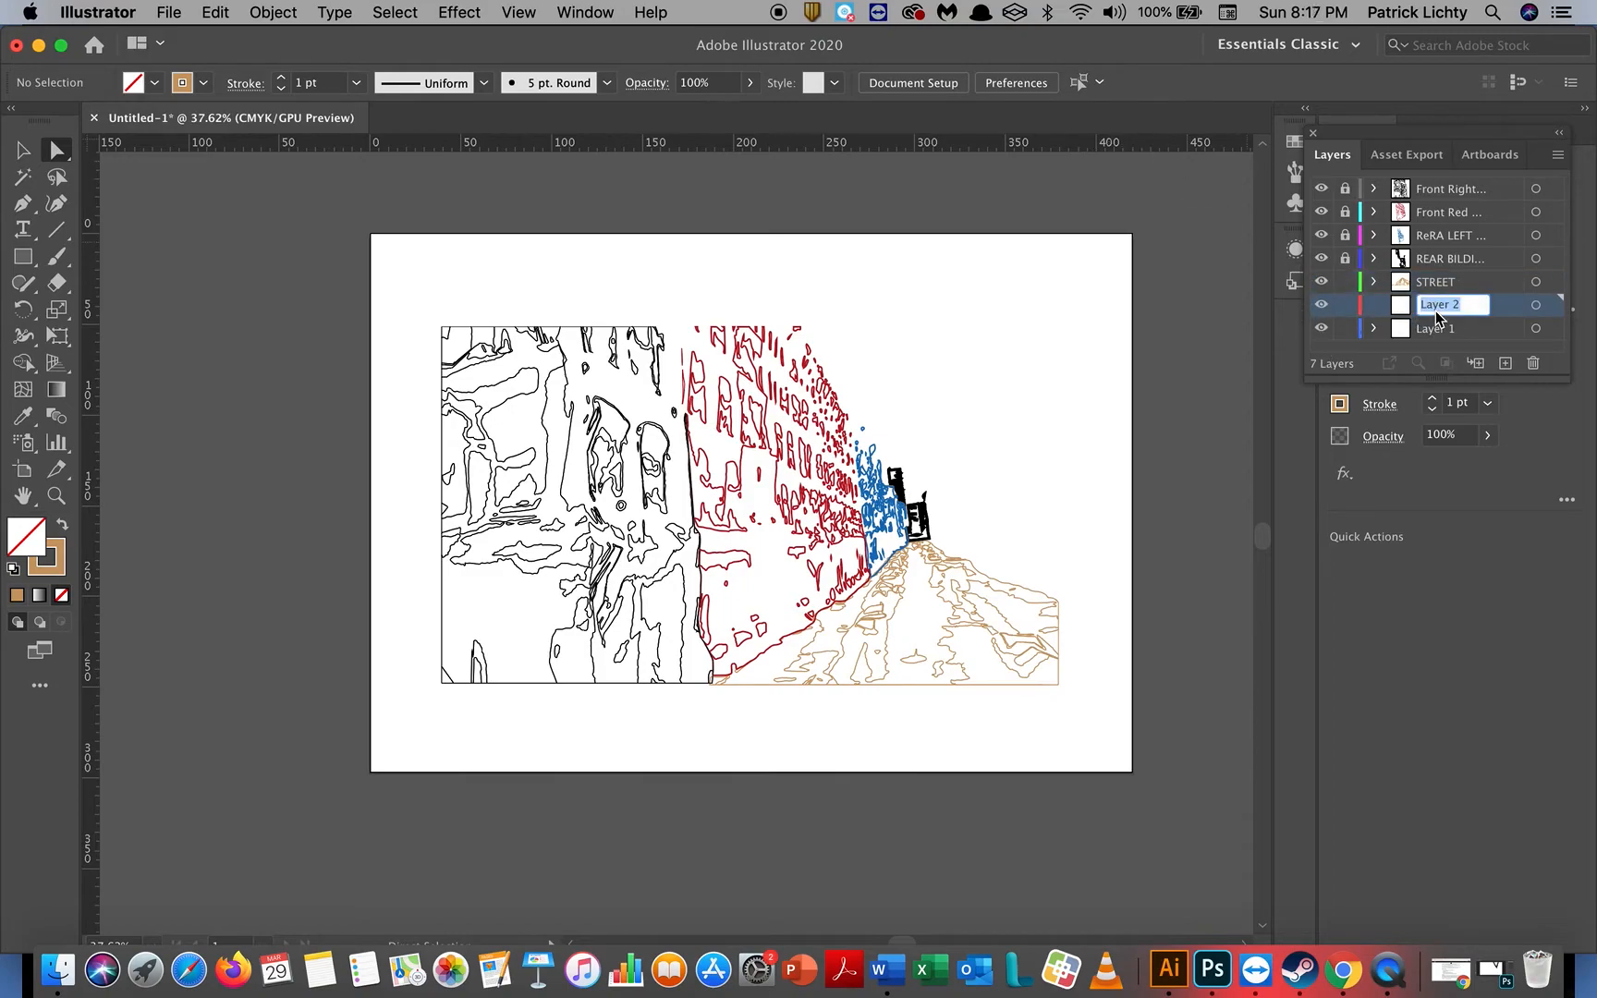
pyautogui.write('RIGHT SIDE BUILDINGS')
pyautogui.press('Return')
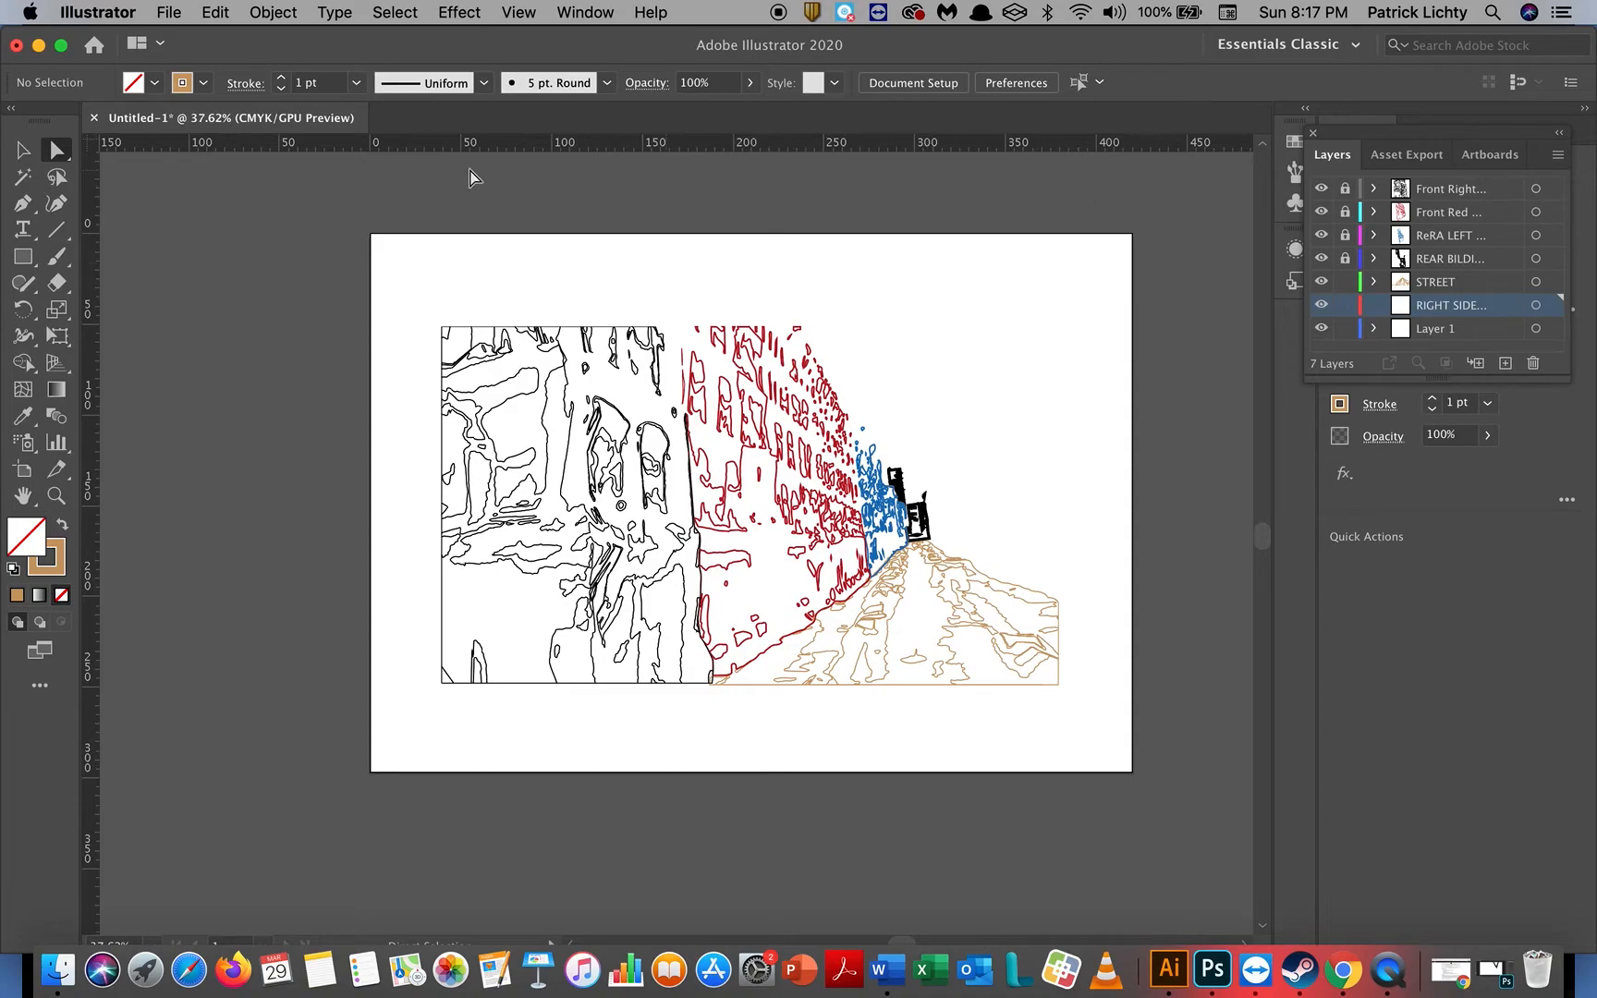
# Step: Place right buildings.jpg on the RIGHT SIDE BUILDINGS layer, sized to line up with the existing street scene
pyautogui.click(171, 14)
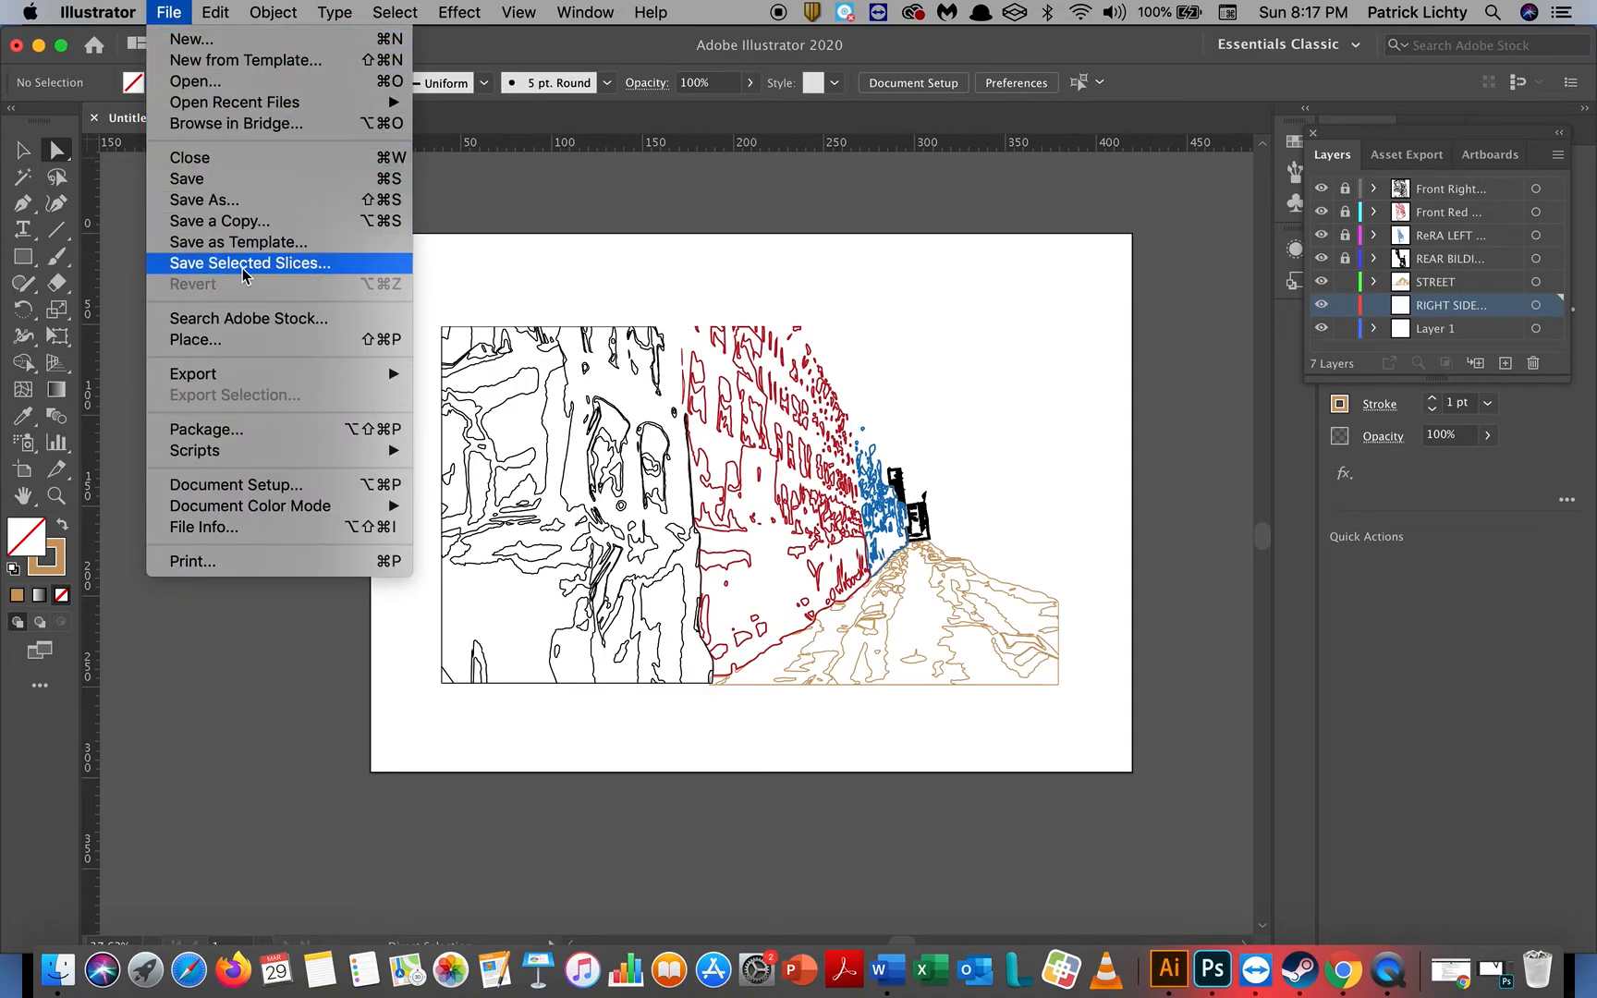
pyautogui.click(265, 349)
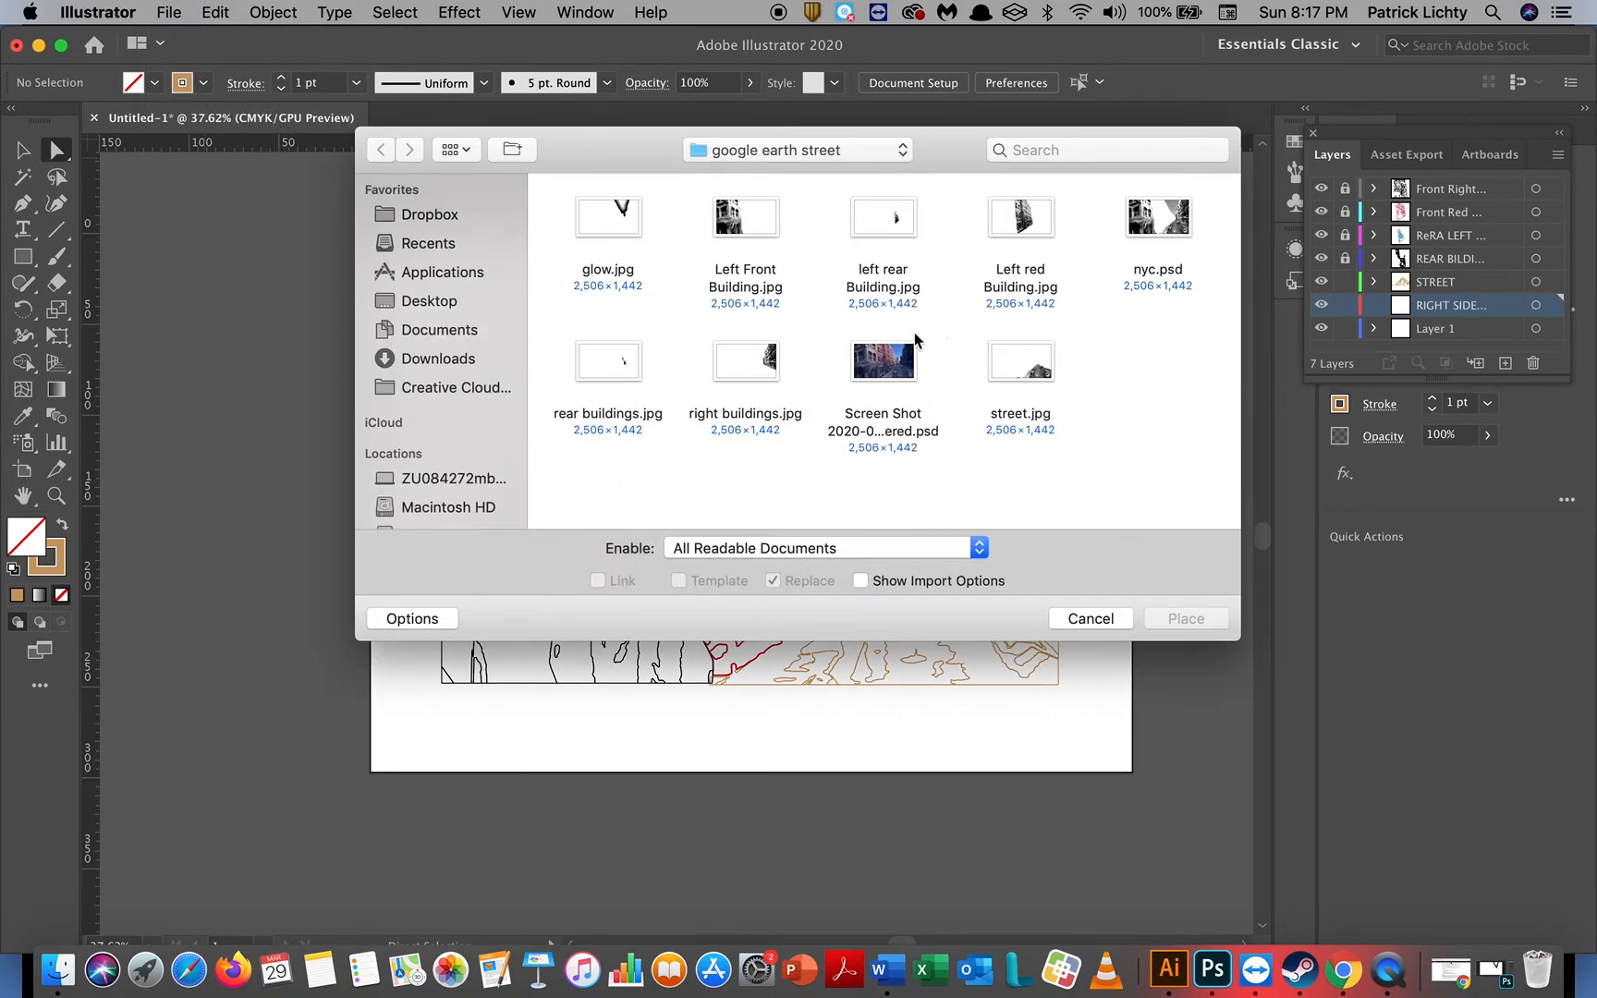
pyautogui.click(761, 371)
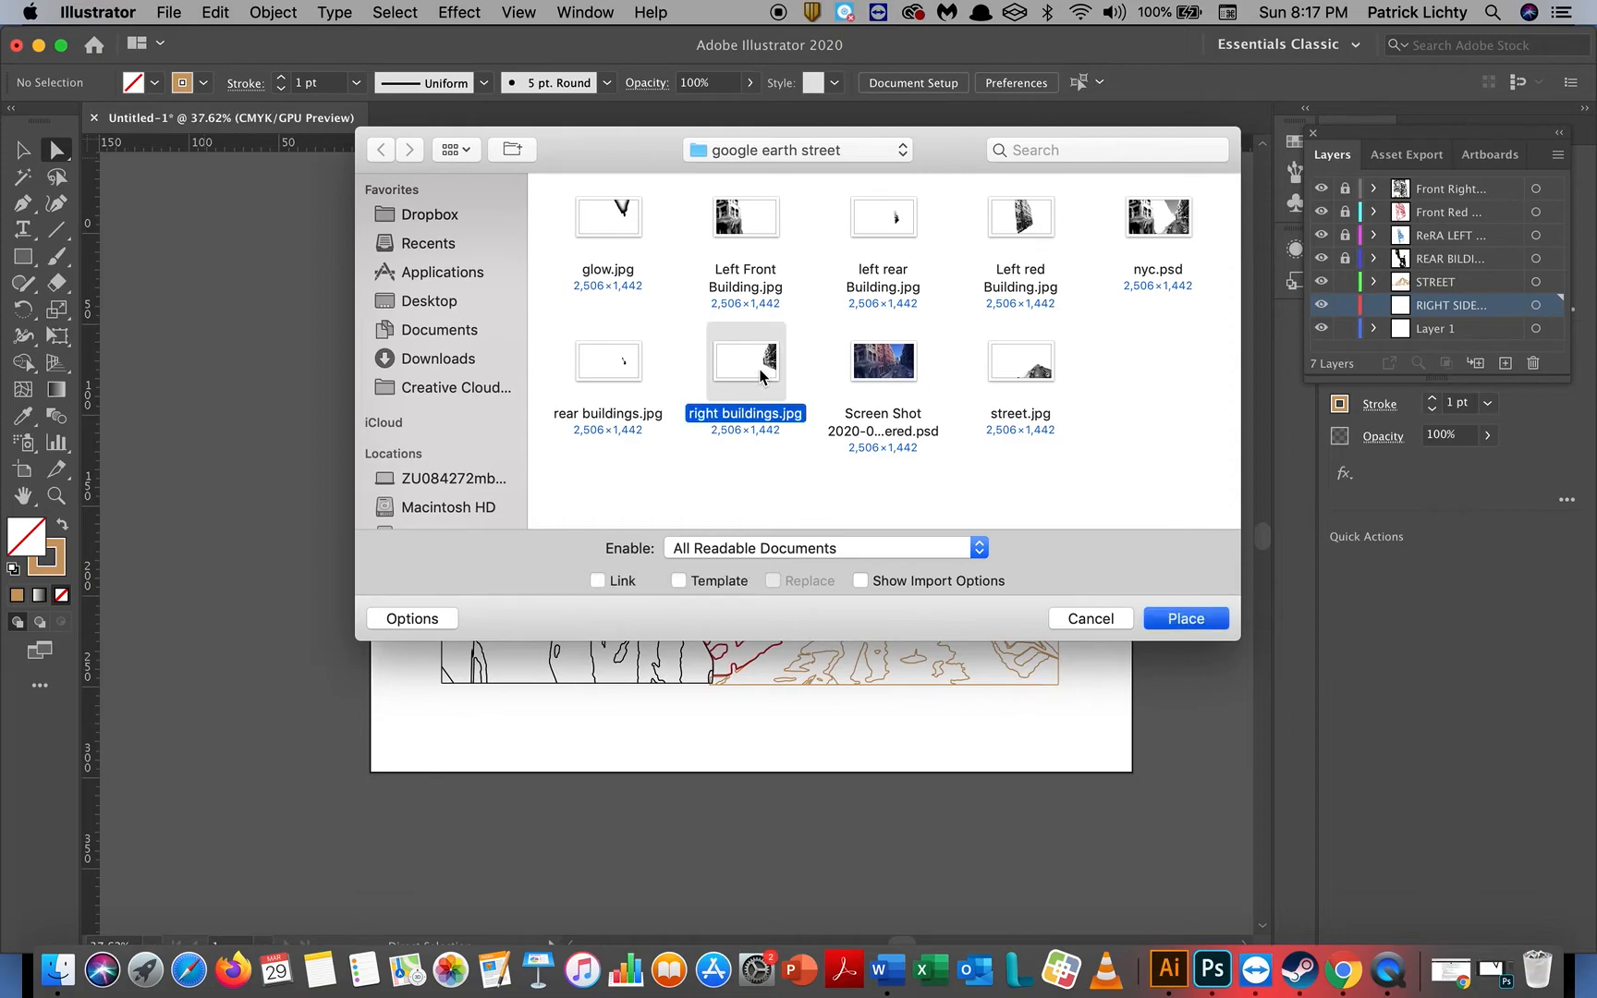
pyautogui.doubleClick(761, 370)
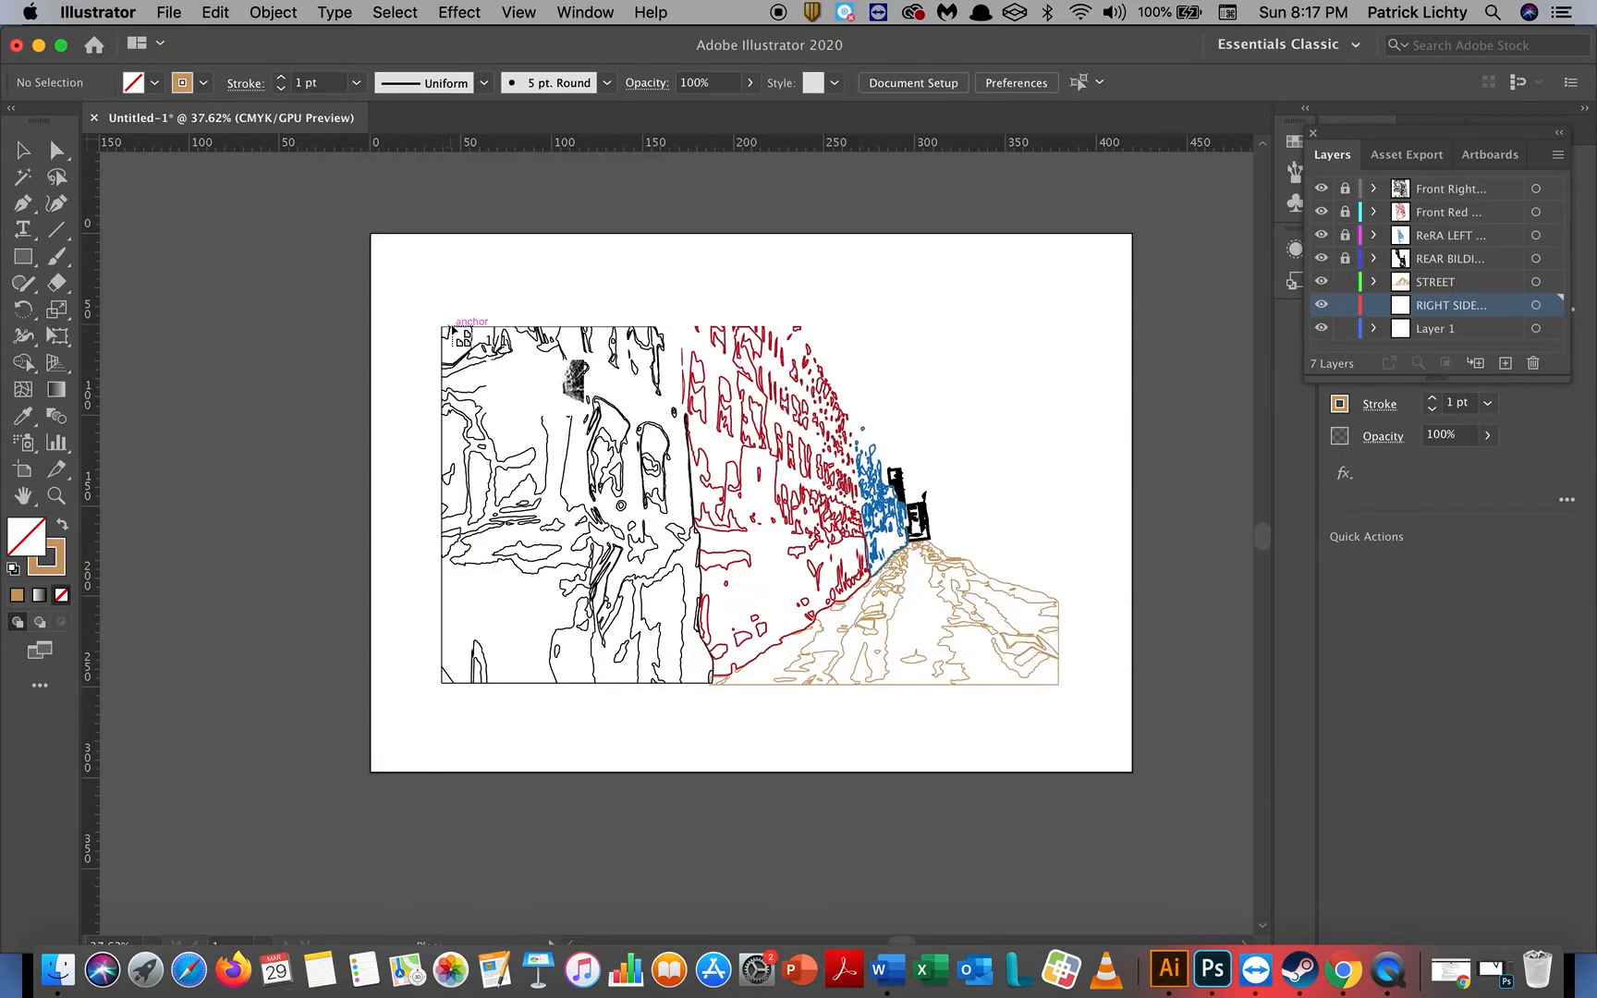
pyautogui.moveTo(442, 327); pyautogui.dragTo(1063, 760)
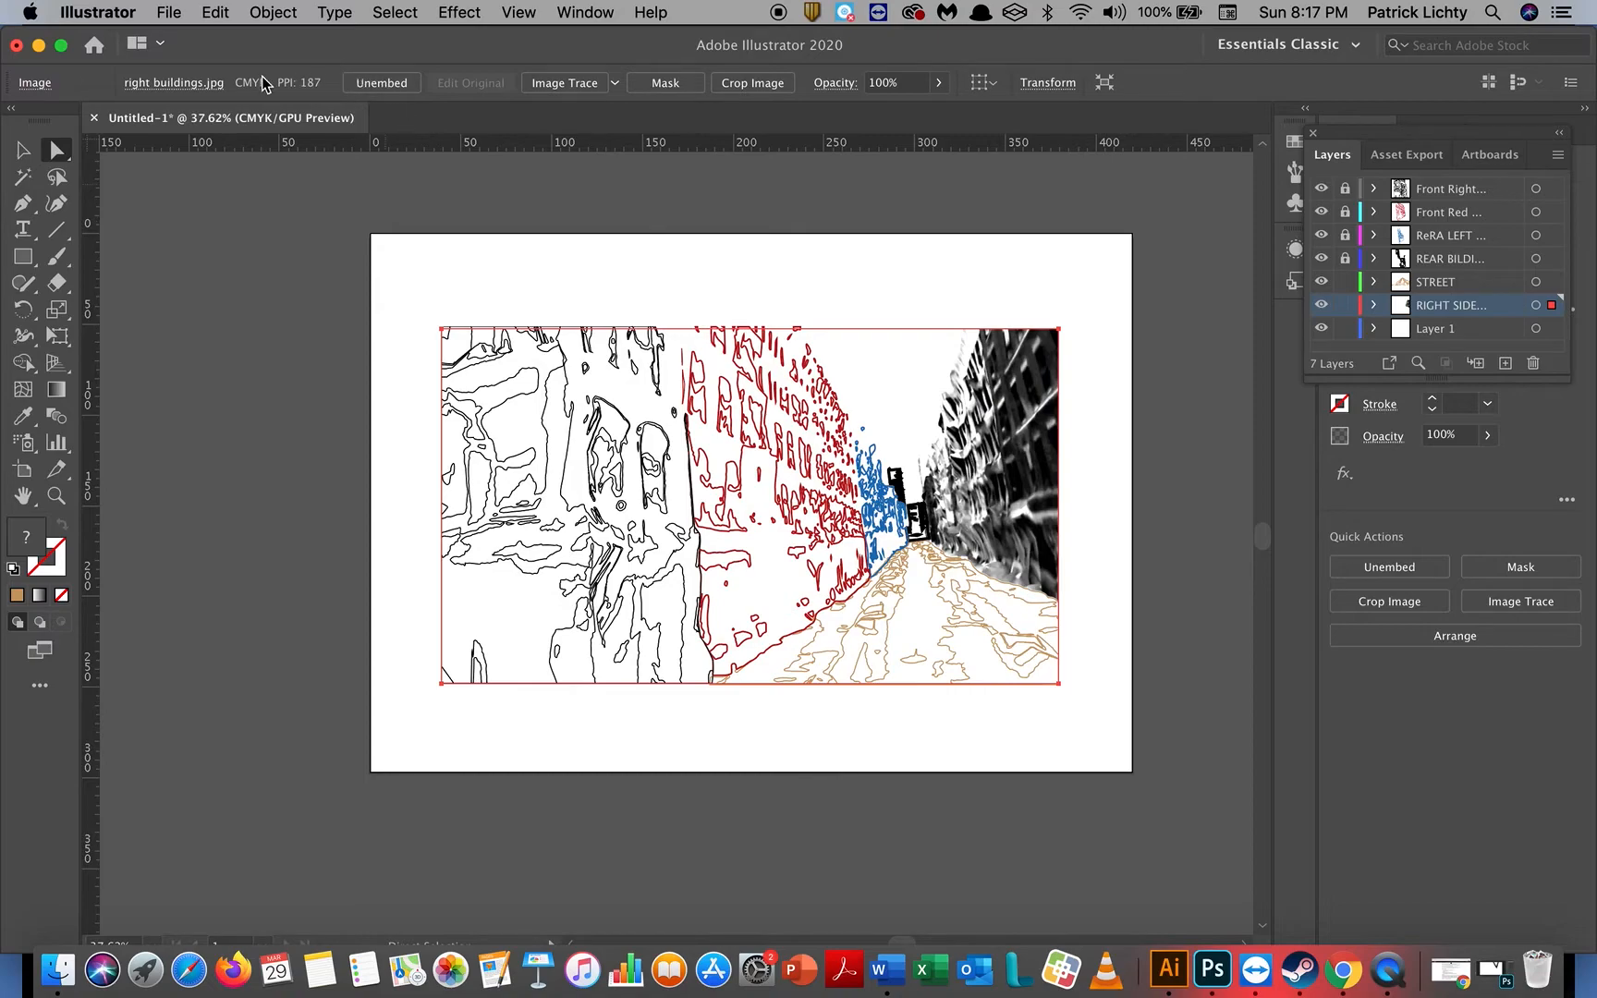
# Step: Image Trace the placed right buildings image with the Sketched Art preset and expand the tracing
pyautogui.click(616, 82)
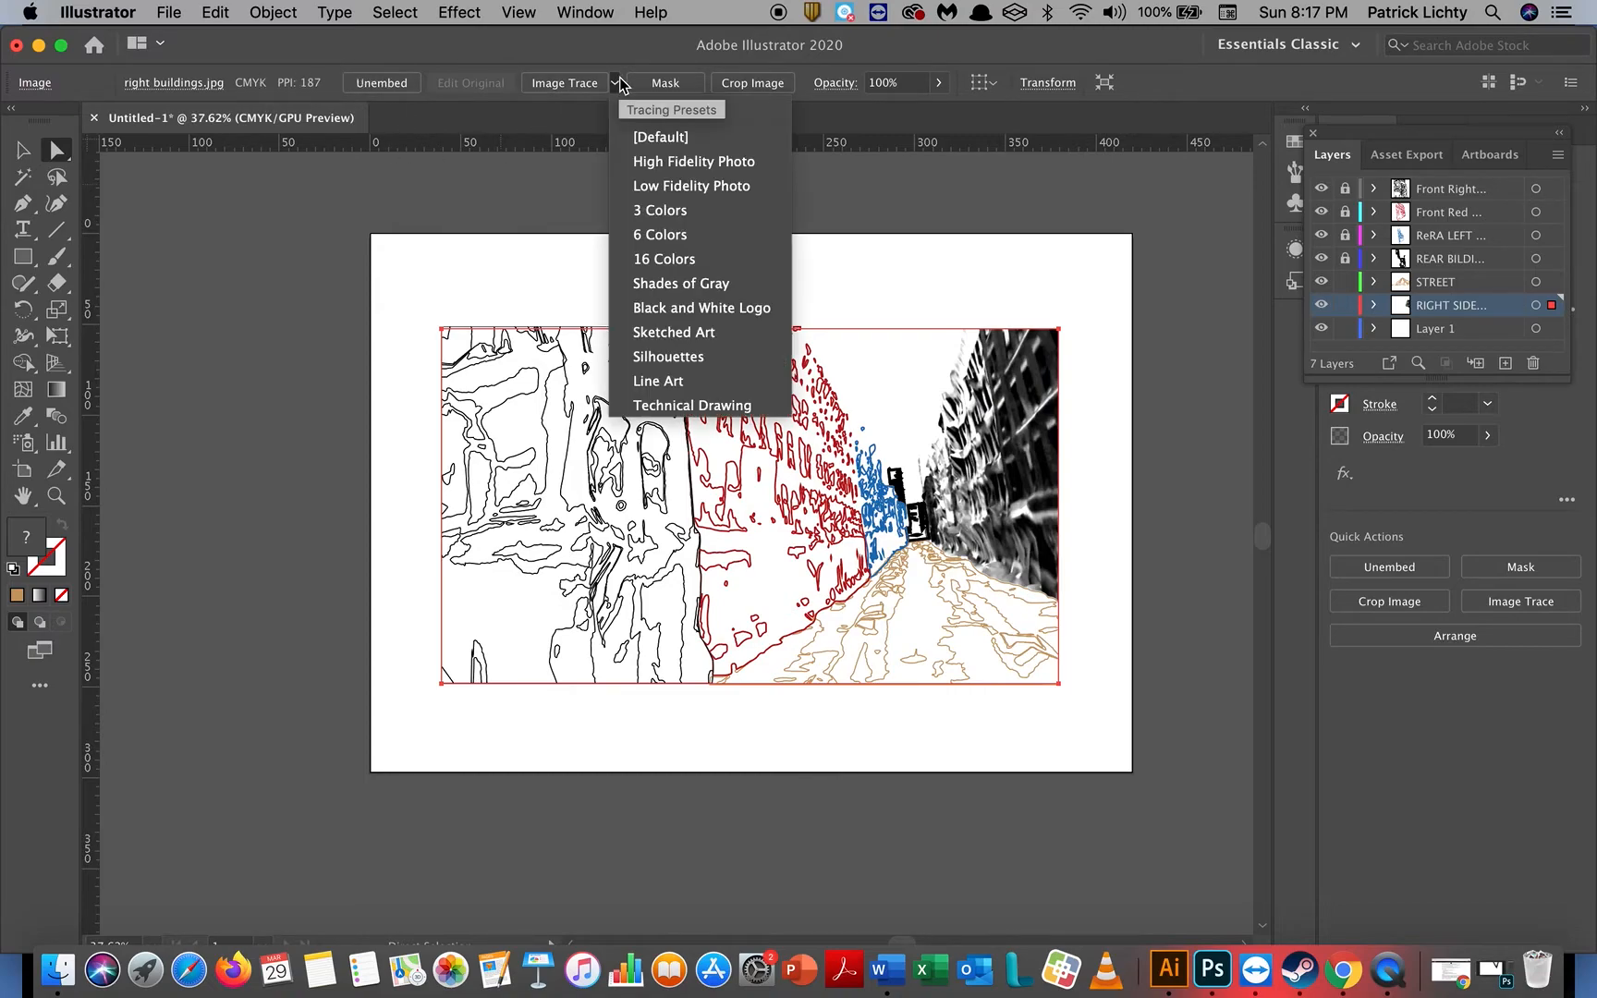
pyautogui.click(678, 335)
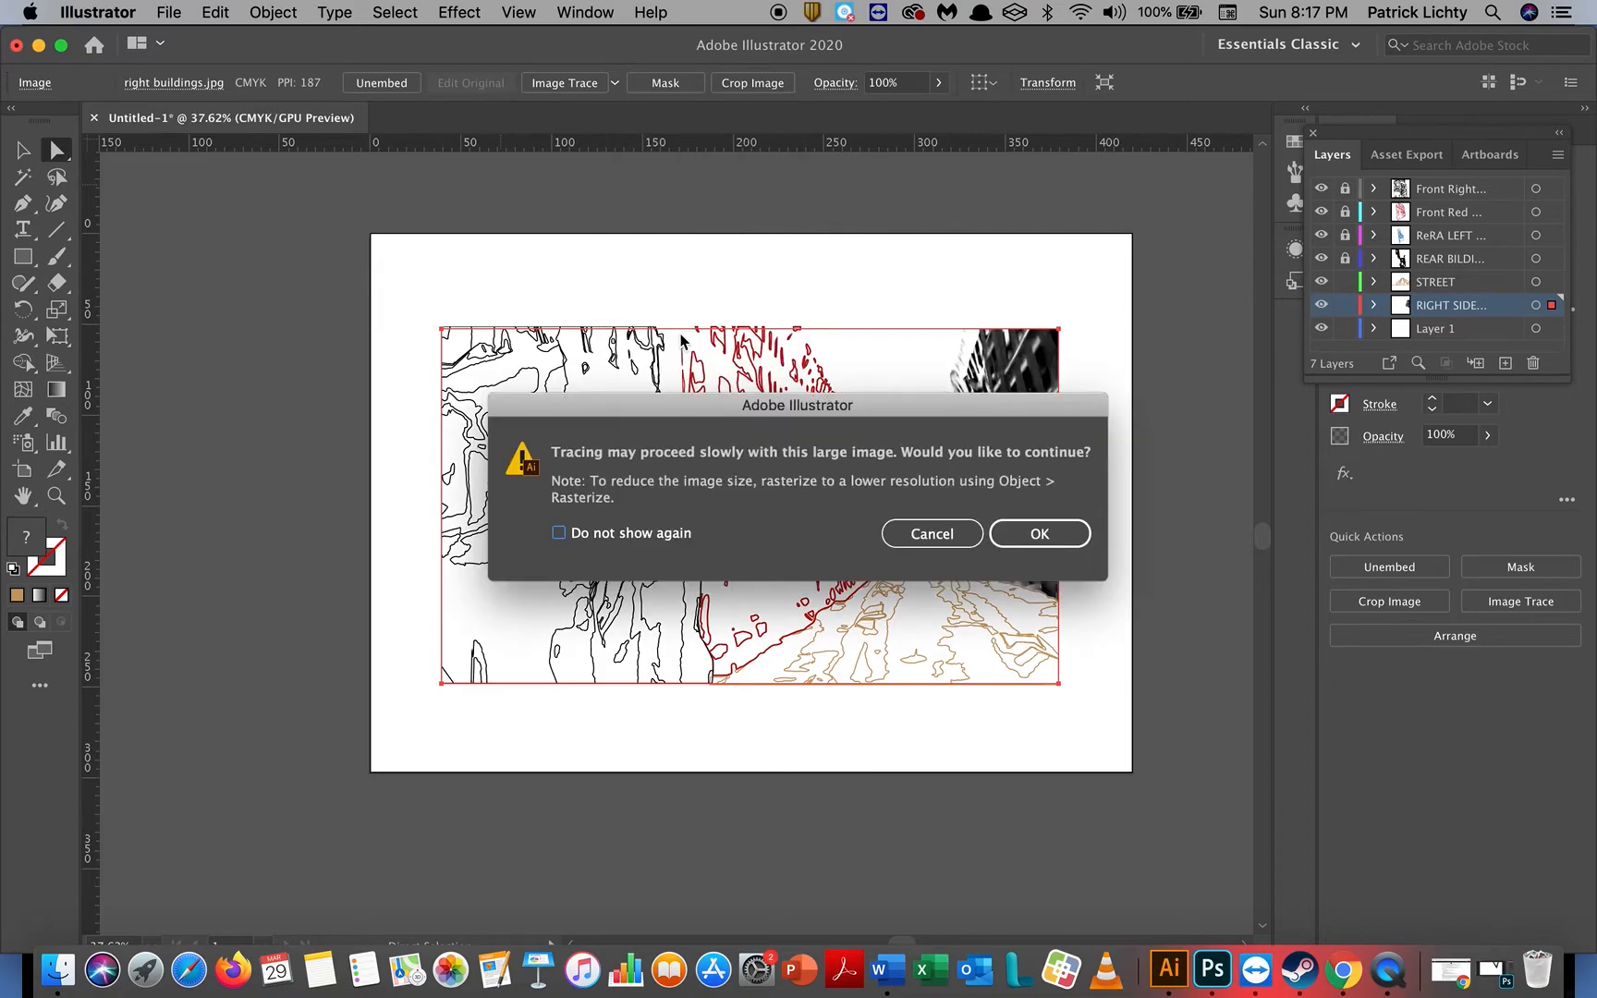
pyautogui.click(1068, 541)
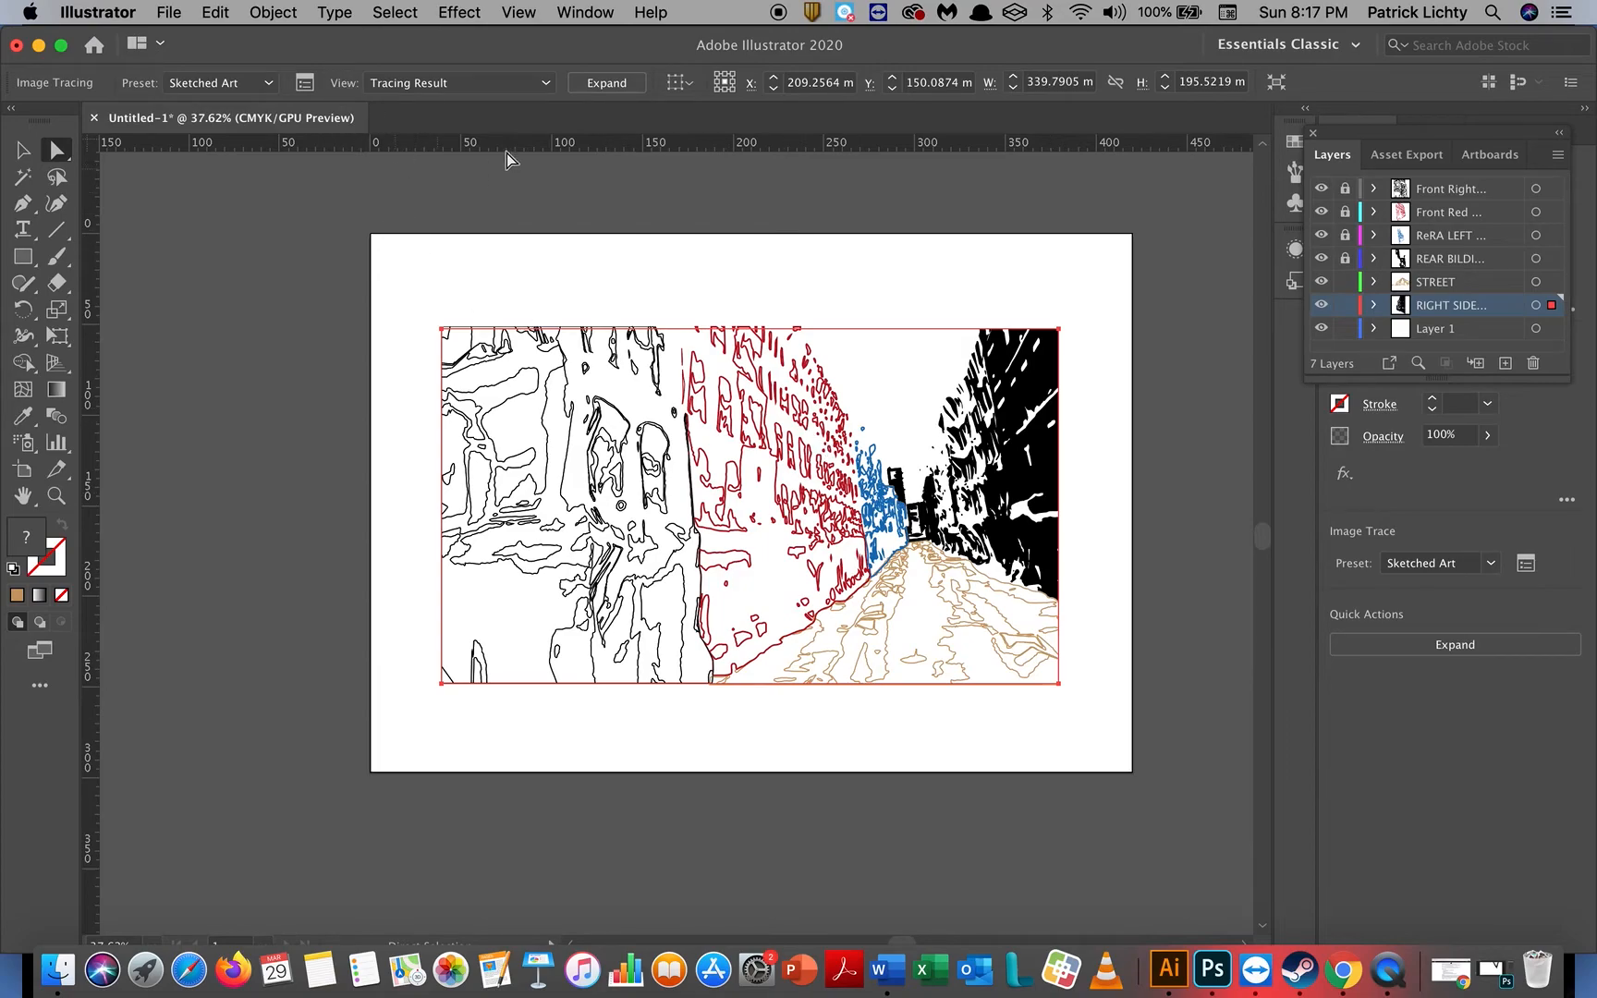
pyautogui.click(608, 83)
# Step: Ungroup the expanded right buildings tracing into separate shapes
pyautogui.click(283, 12)
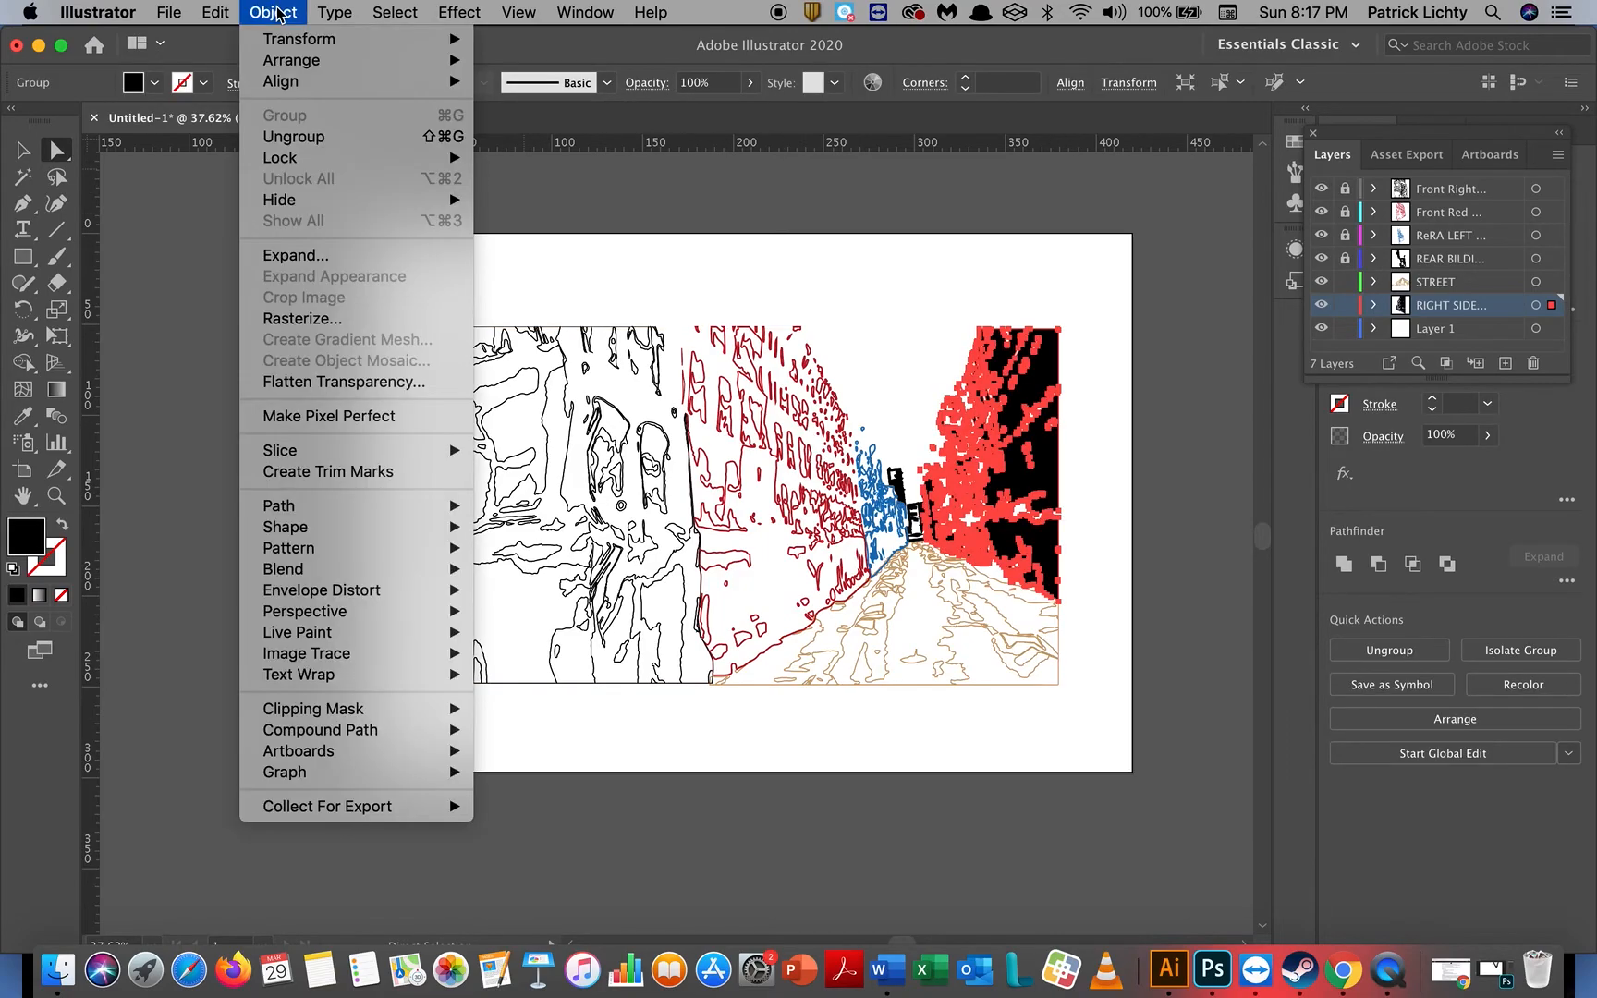
pyautogui.click(288, 136)
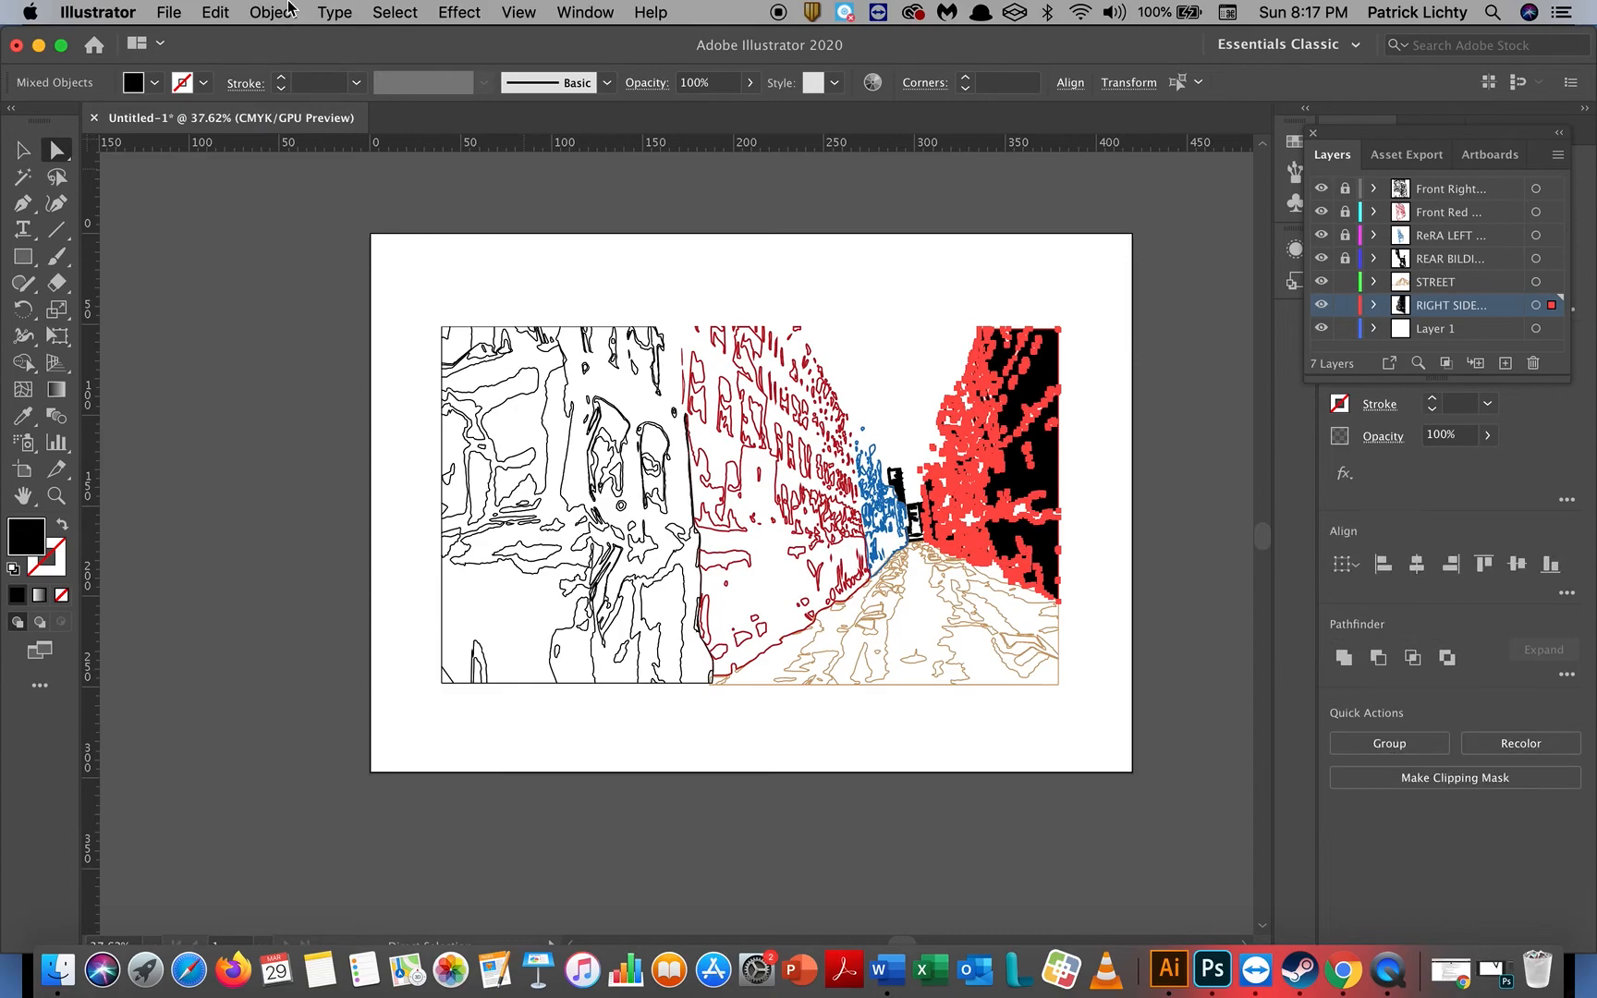
pyautogui.click(287, 11)
pyautogui.click(338, 255)
pyautogui.click(262, 18)
pyautogui.click(307, 256)
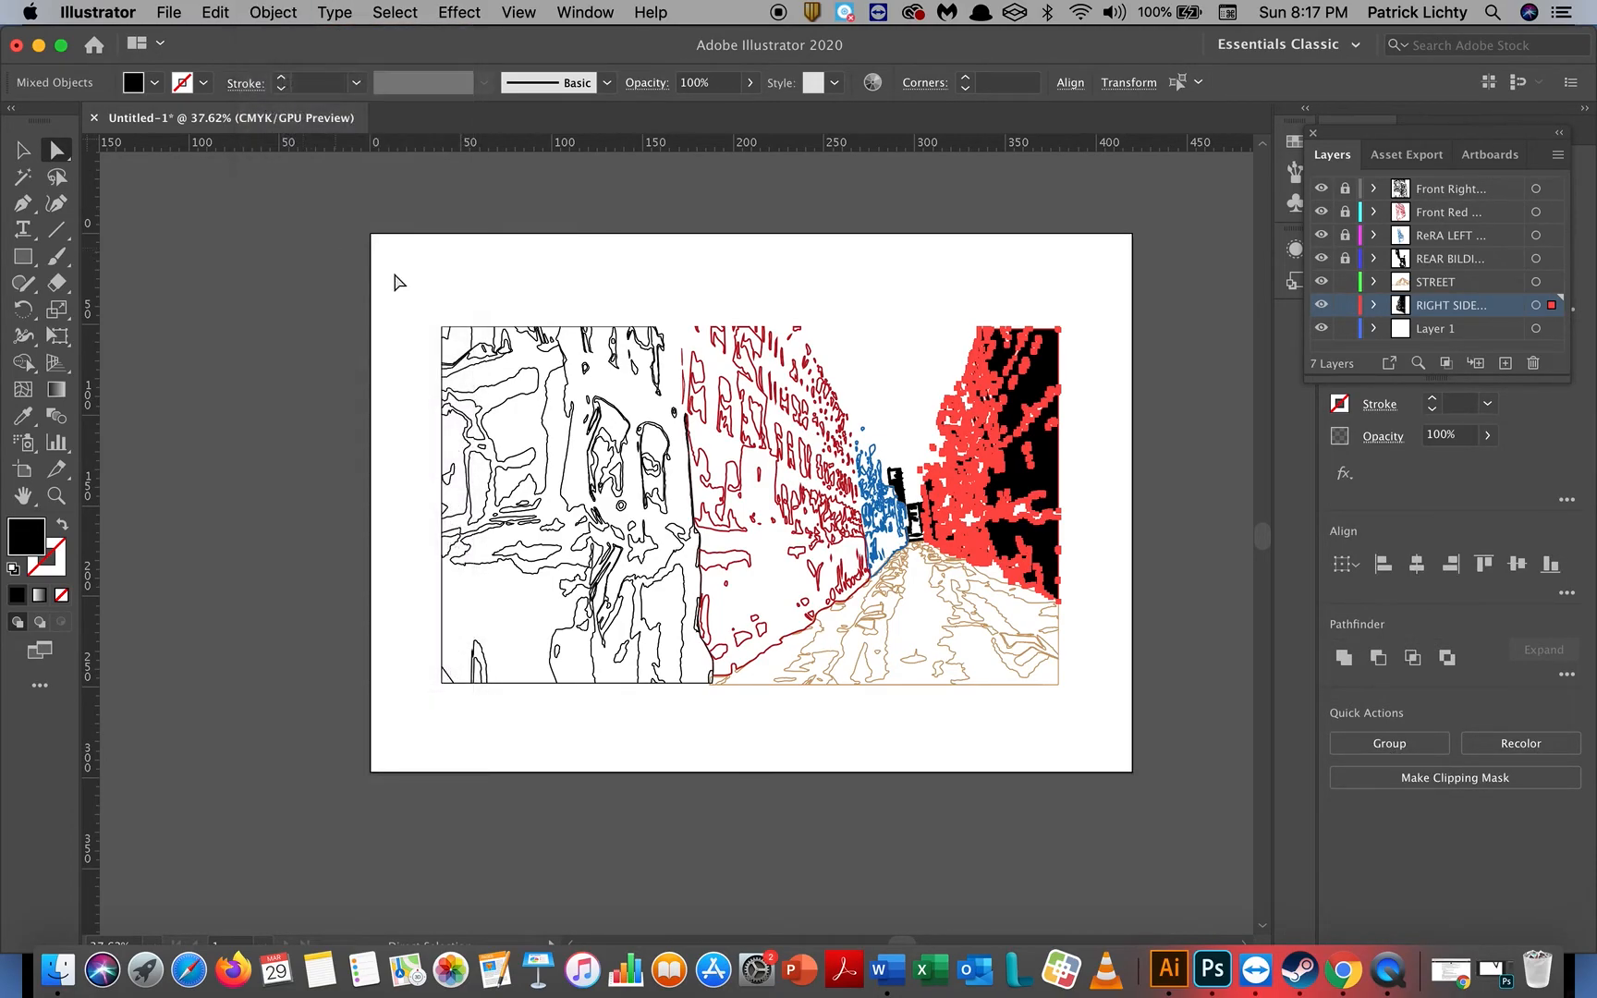
# Step: Set the right building shapes to no fill with a 1 pt blue stroke, and deselect them
pyautogui.click(154, 82)
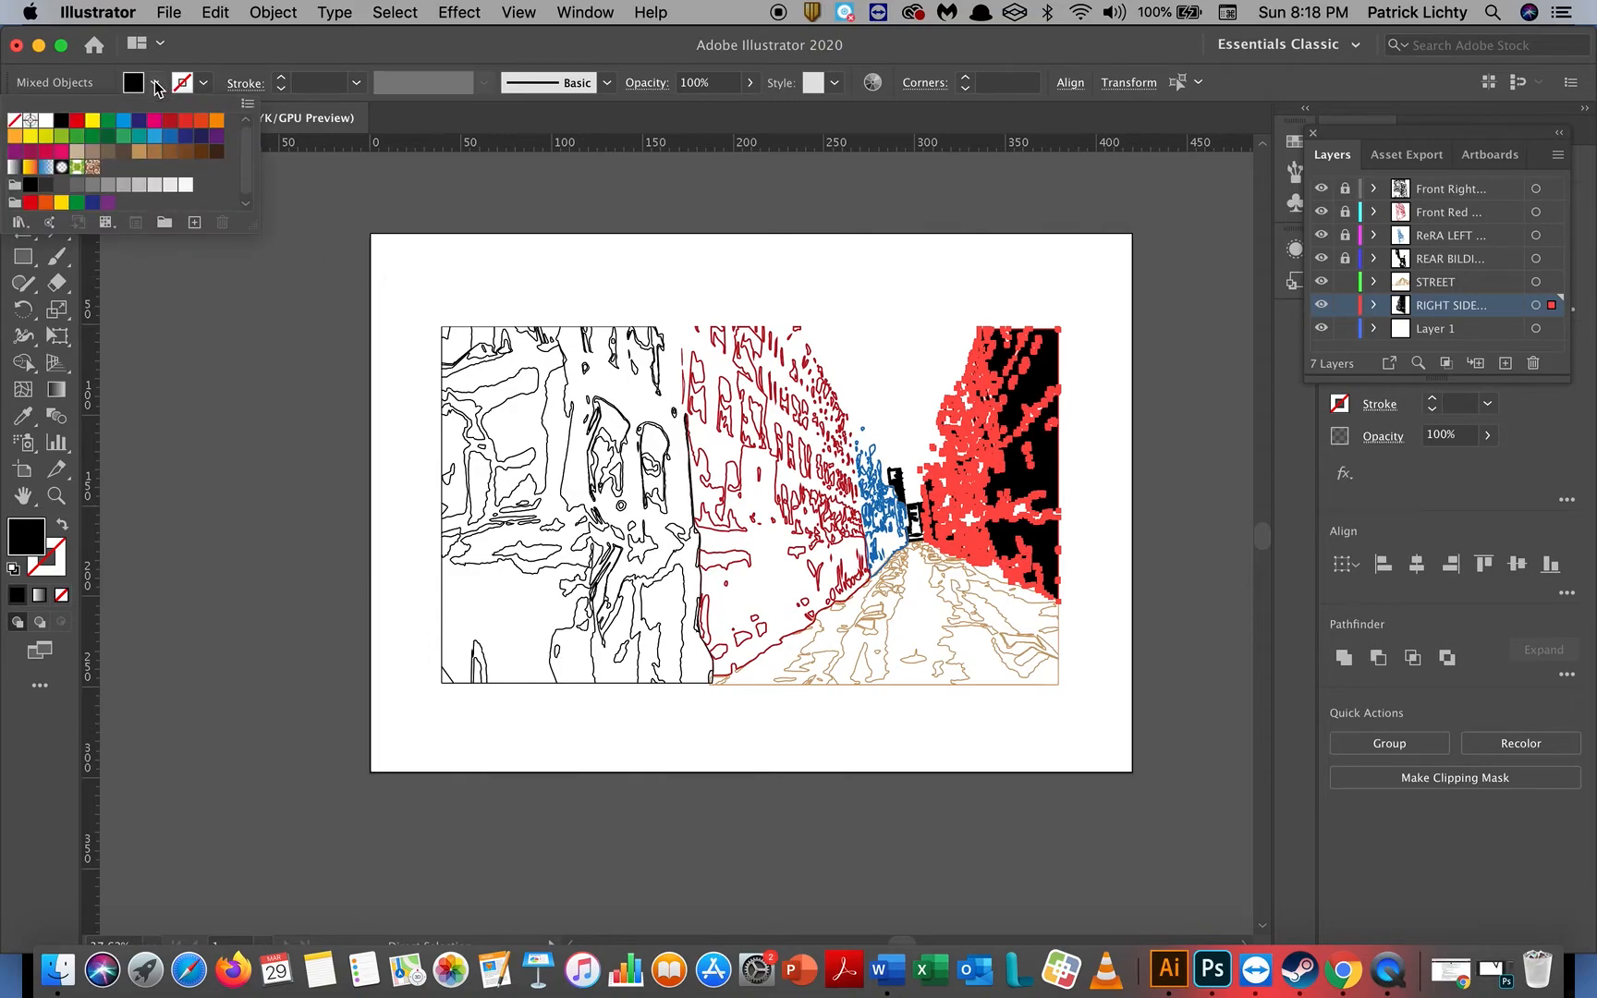
pyautogui.click(15, 119)
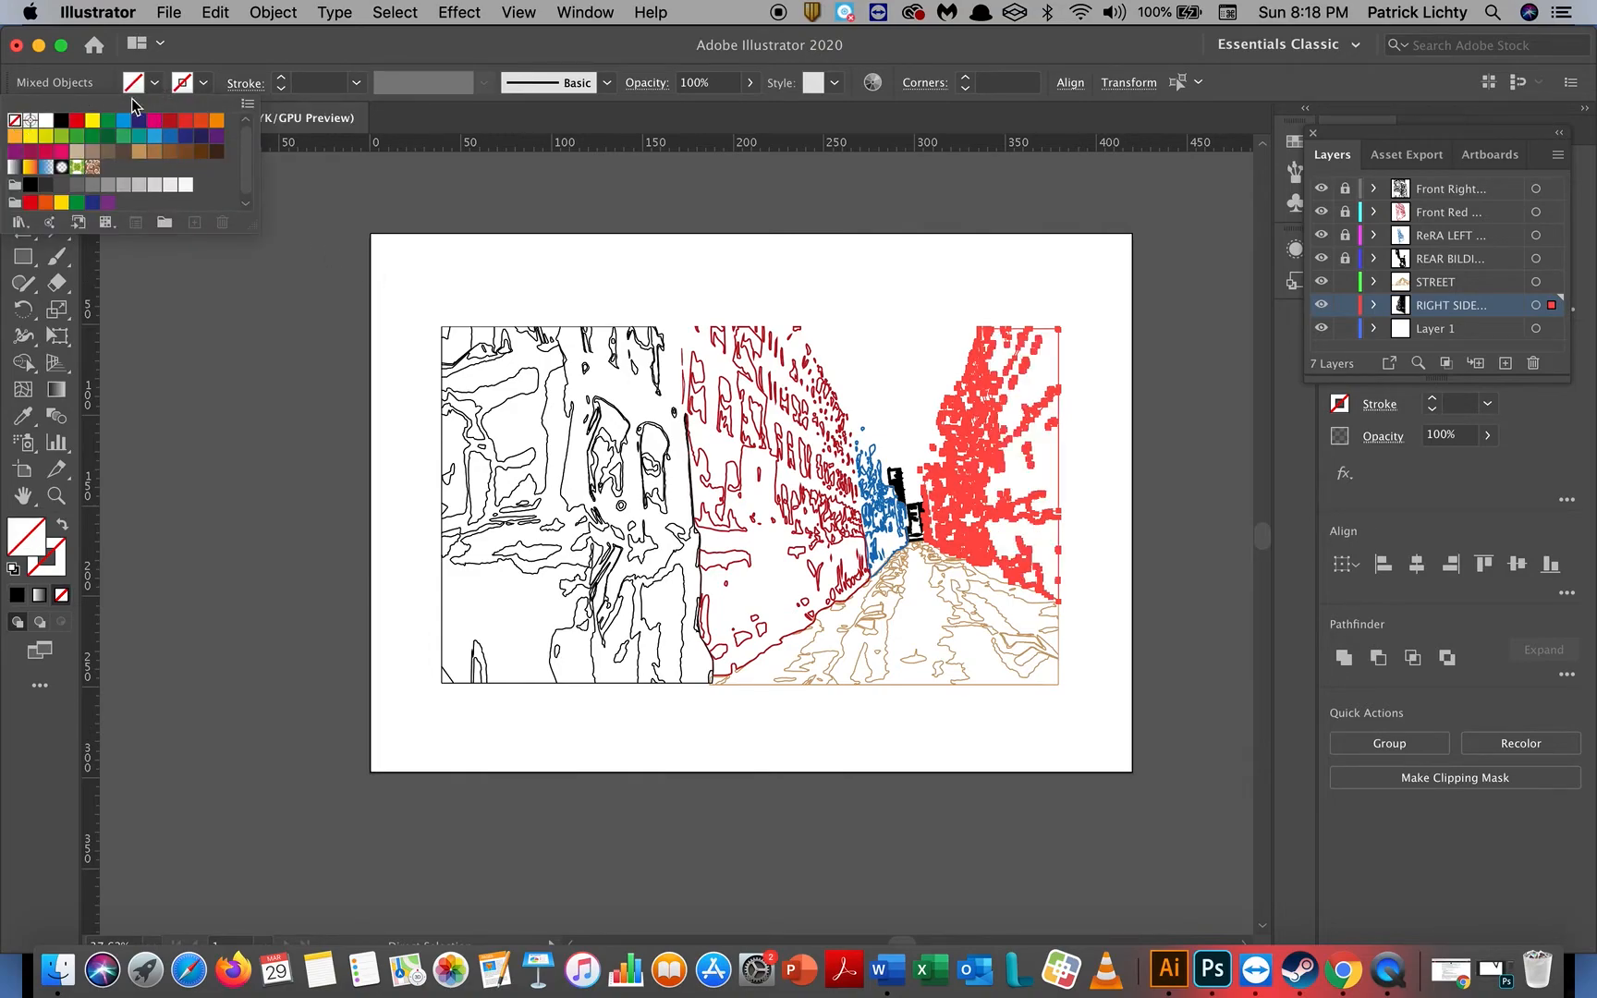
pyautogui.click(205, 83)
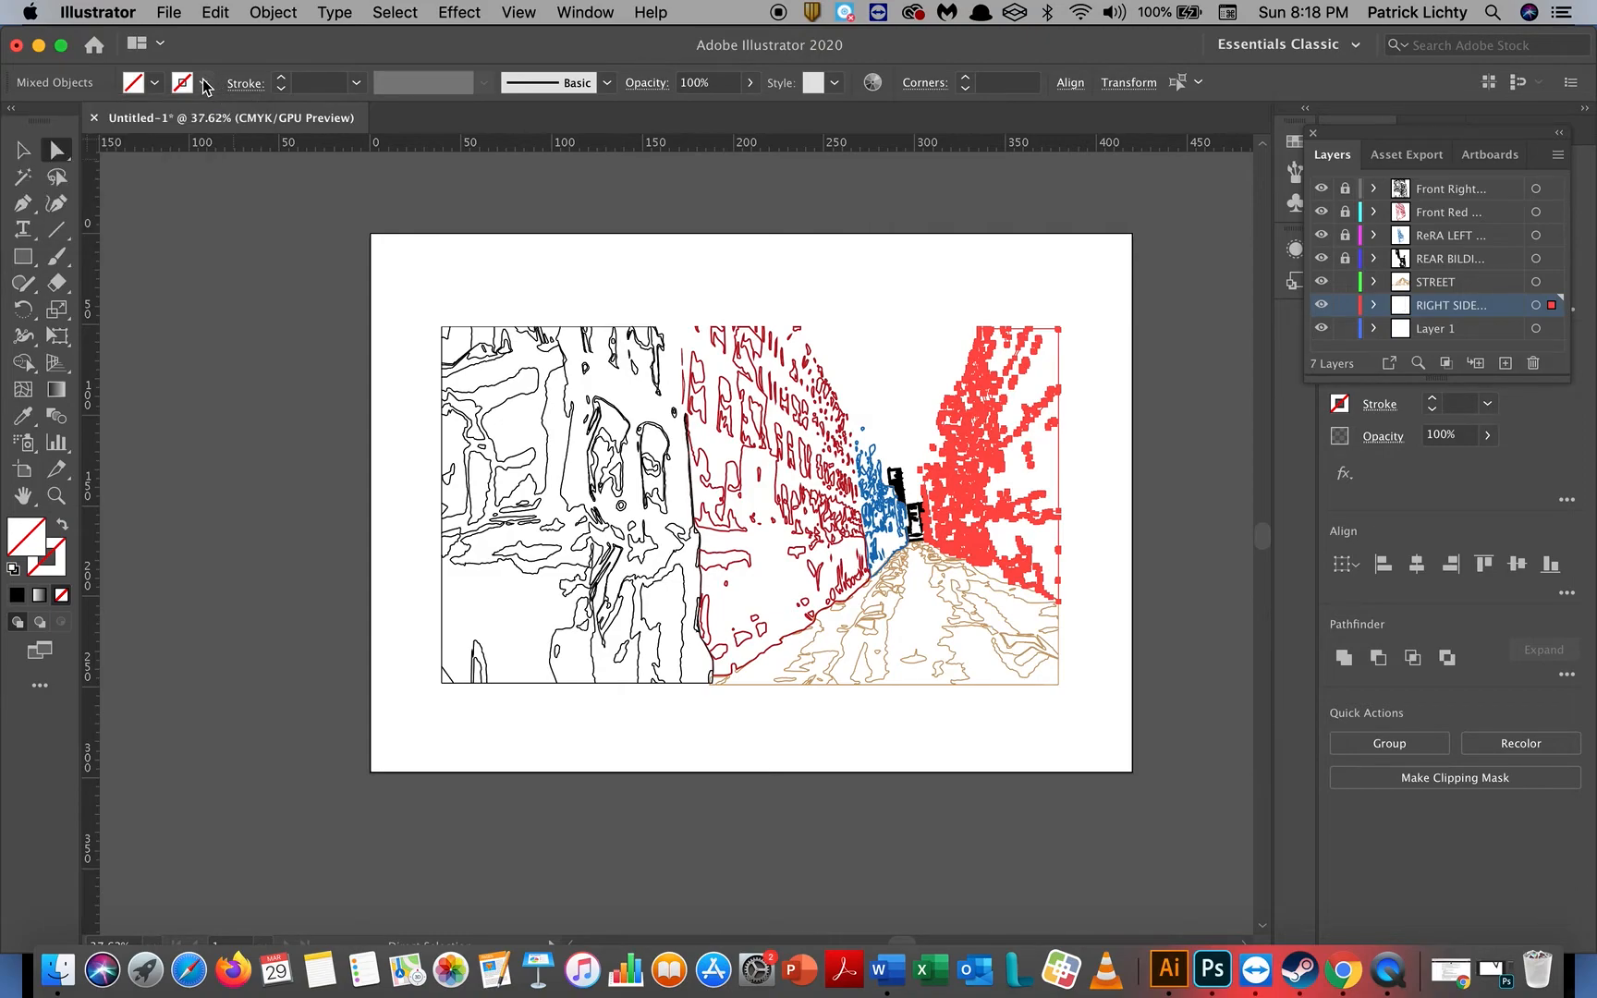
pyautogui.click(204, 83)
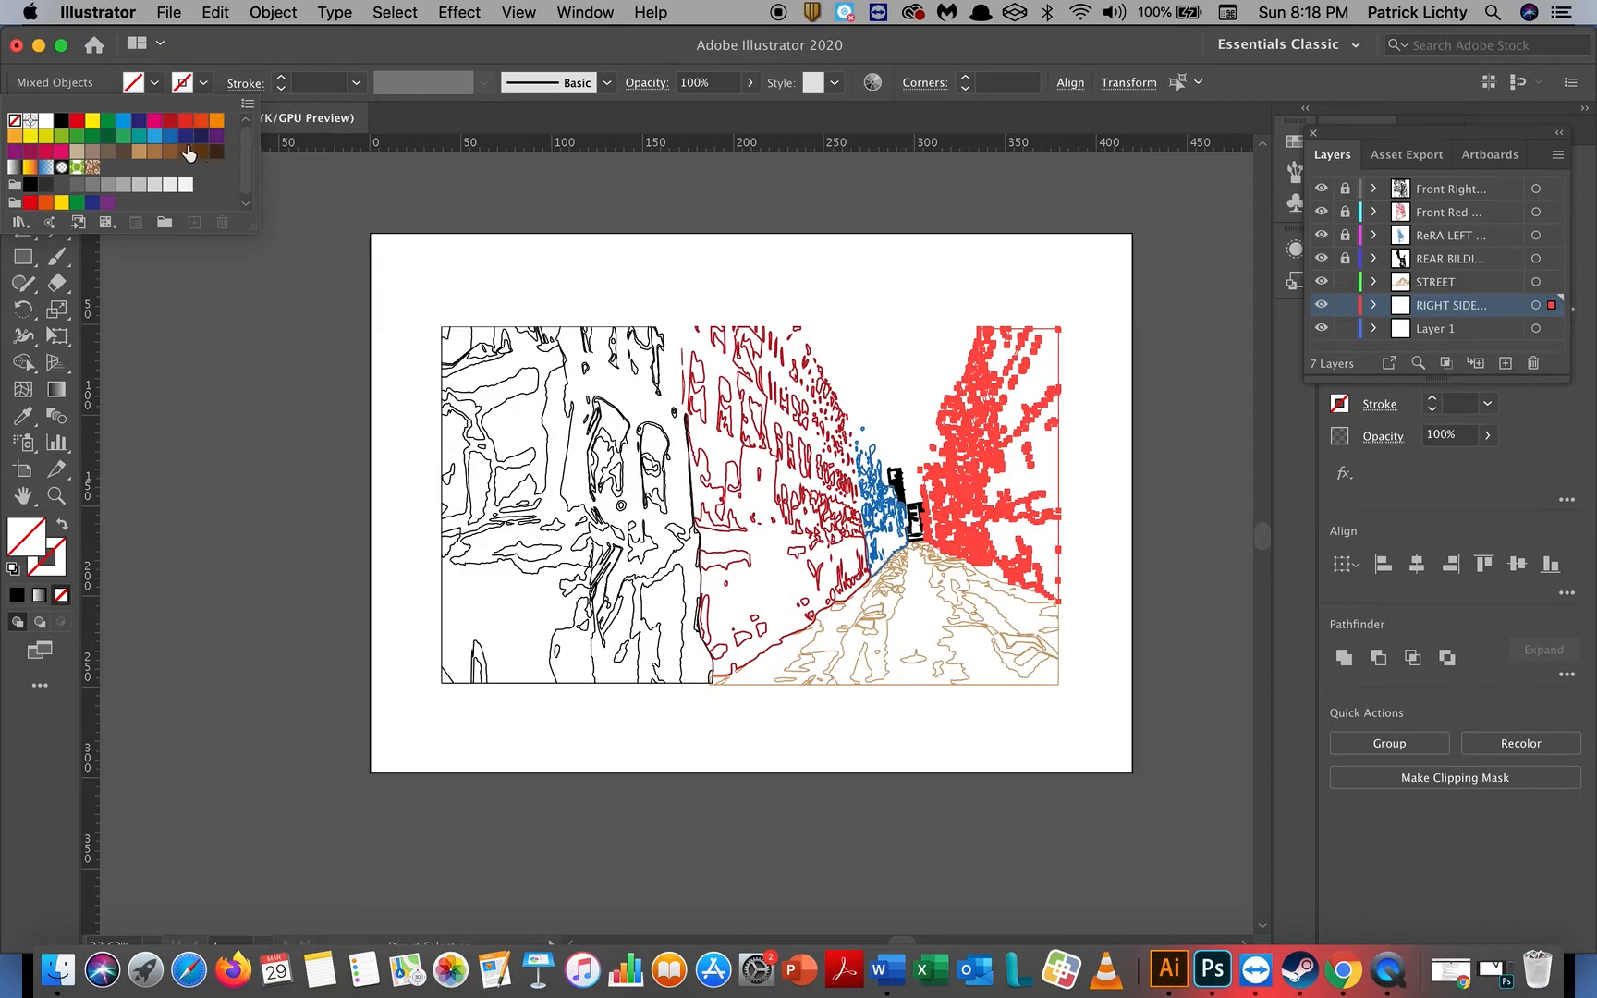
pyautogui.click(170, 138)
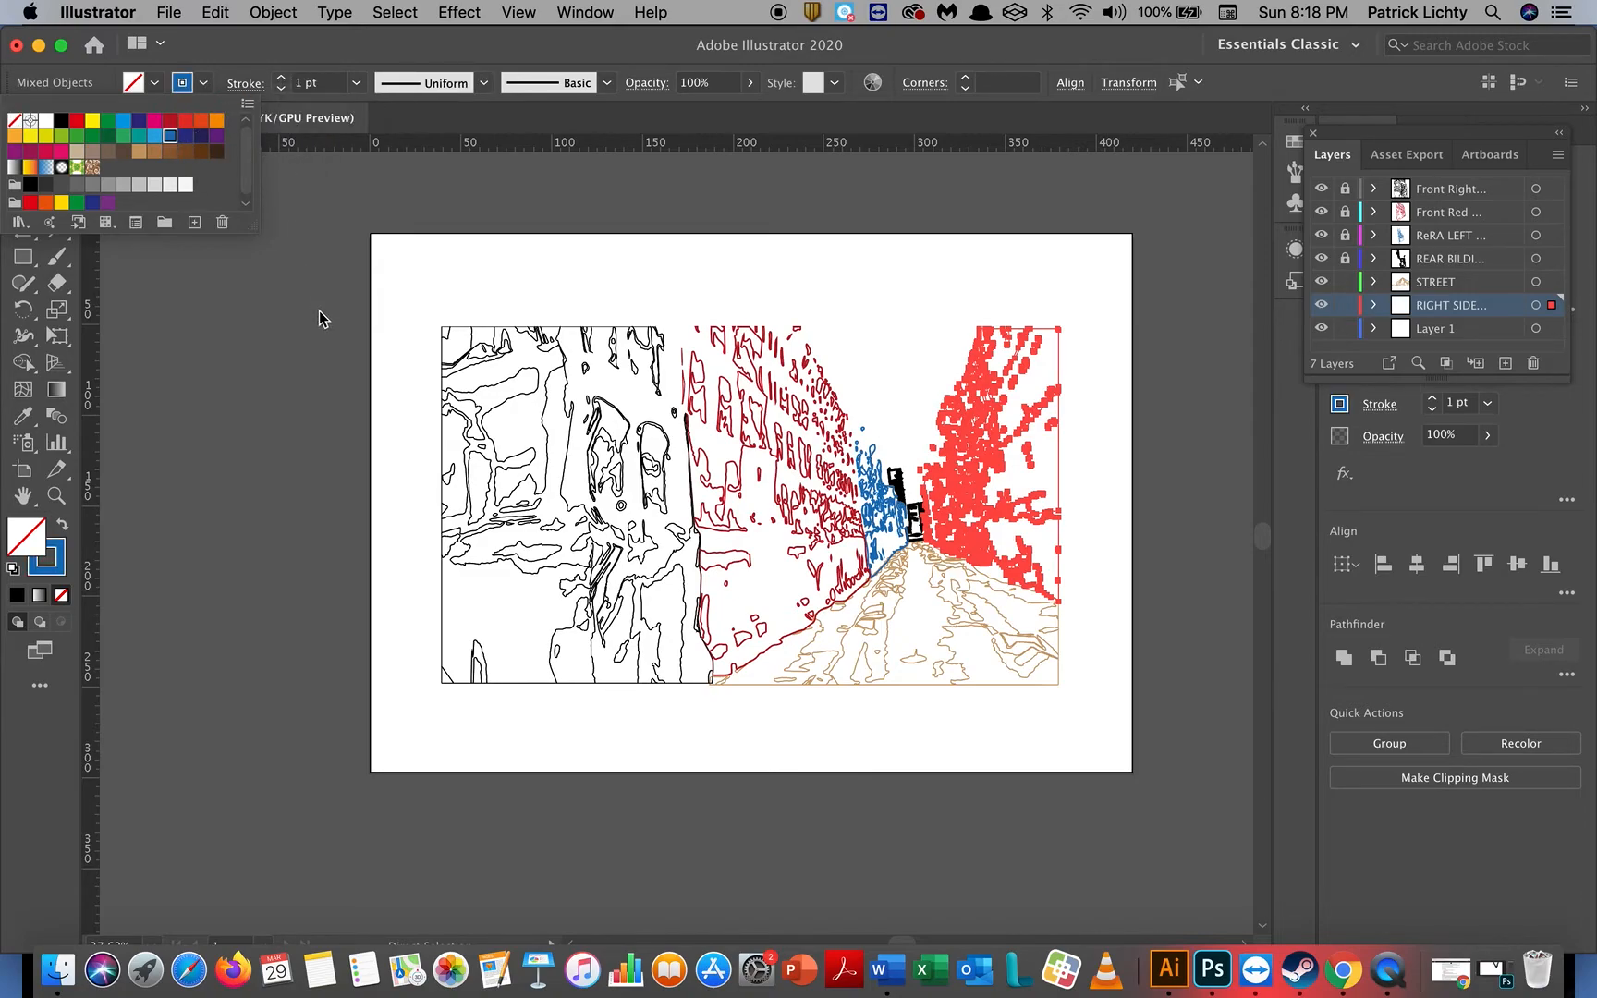
pyautogui.click(315, 385)
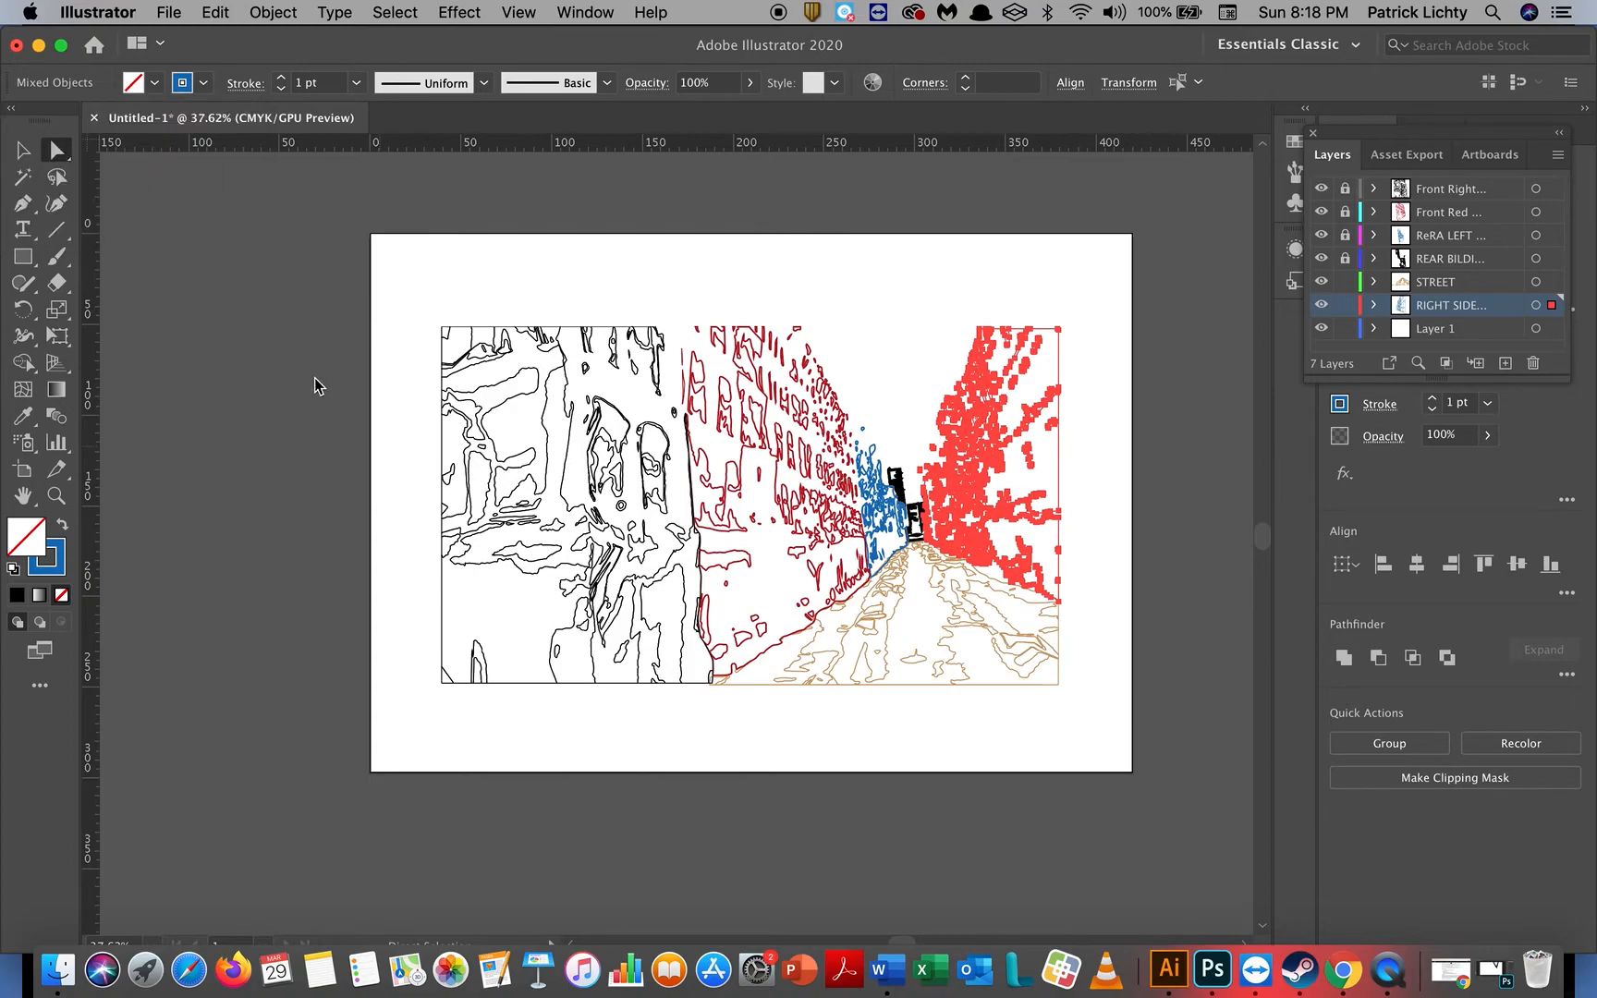
pyautogui.click(315, 385)
pyautogui.click(25, 150)
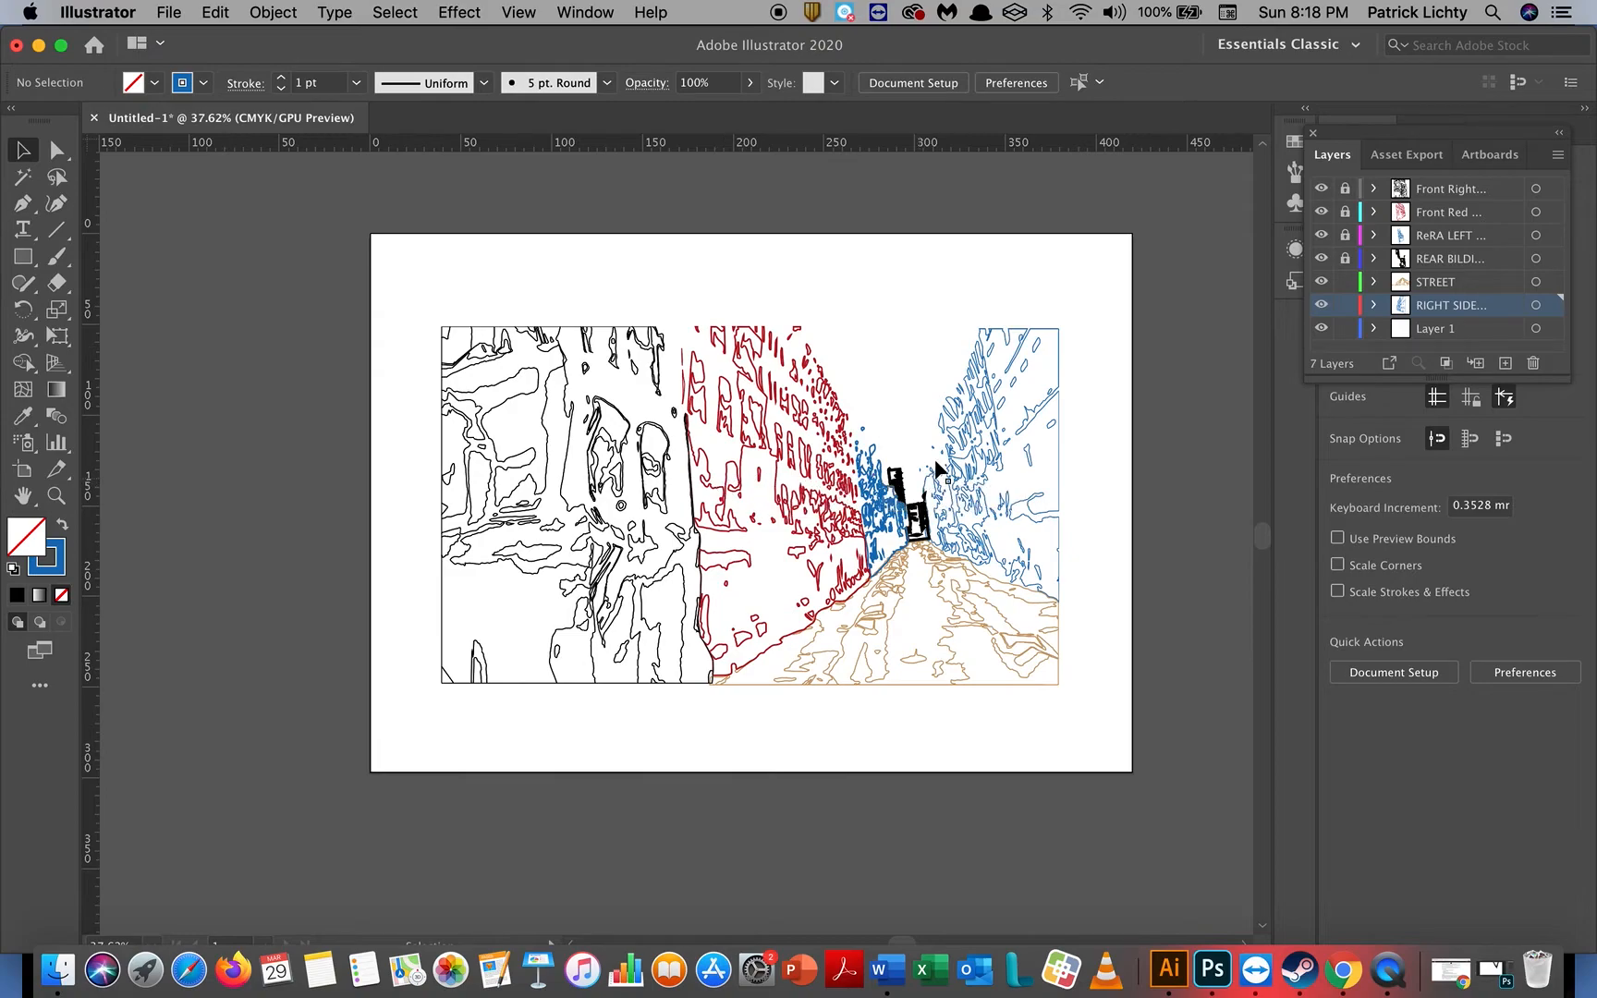
pyautogui.click(993, 409)
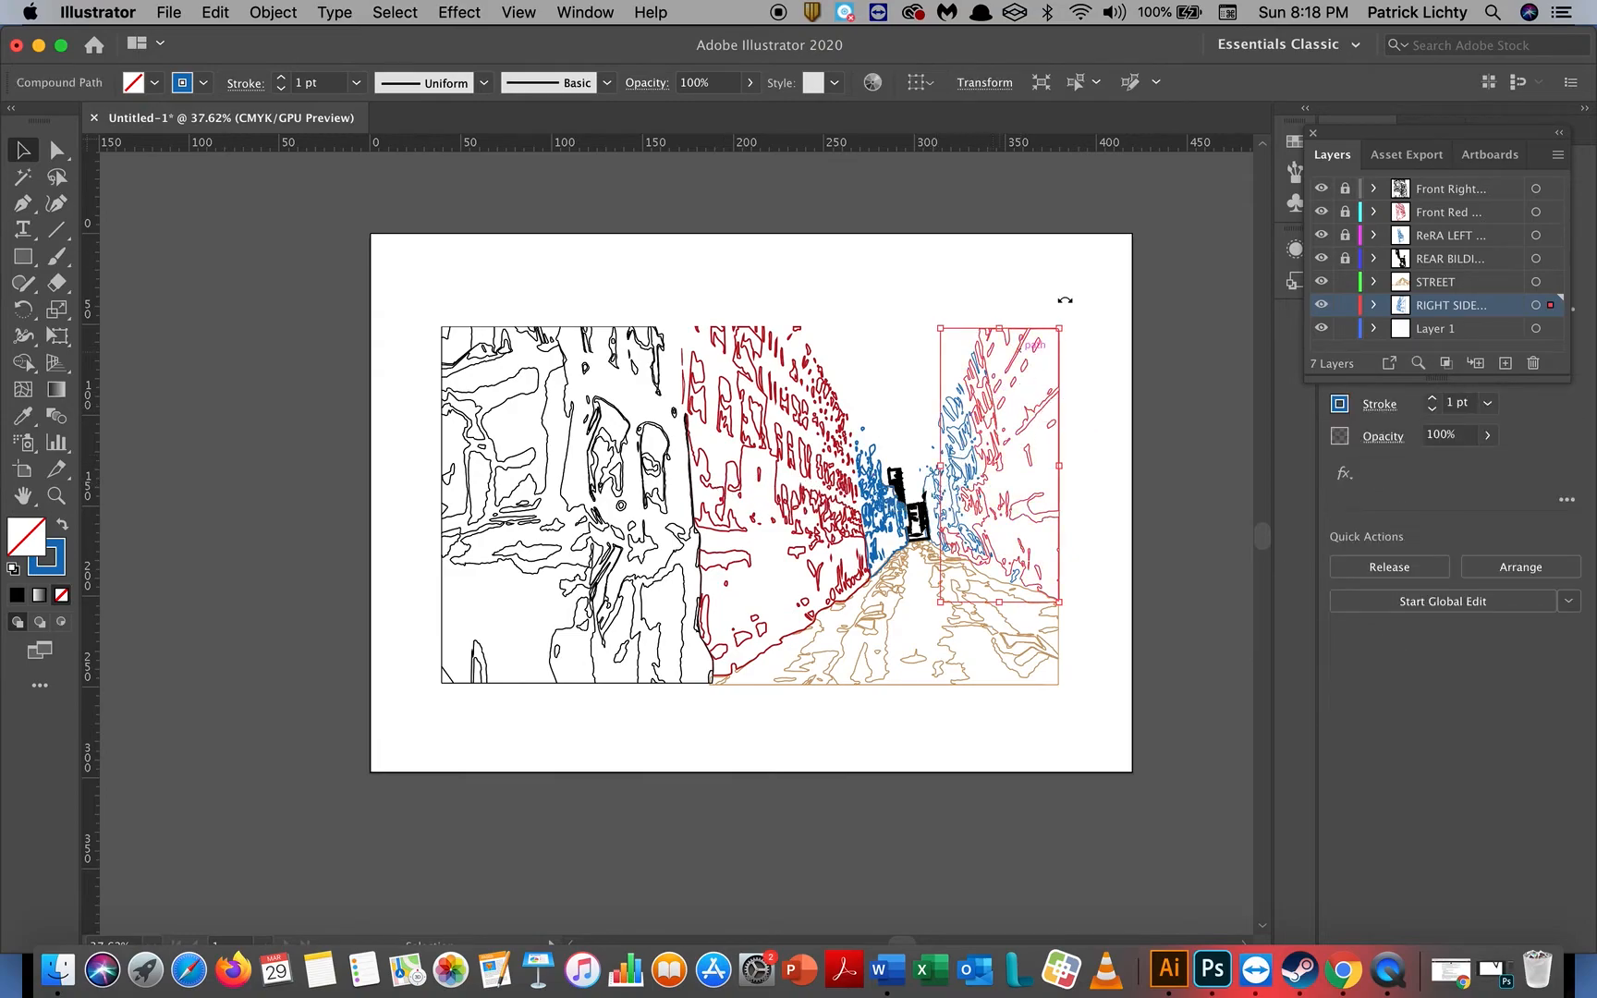
pyautogui.click(1098, 310)
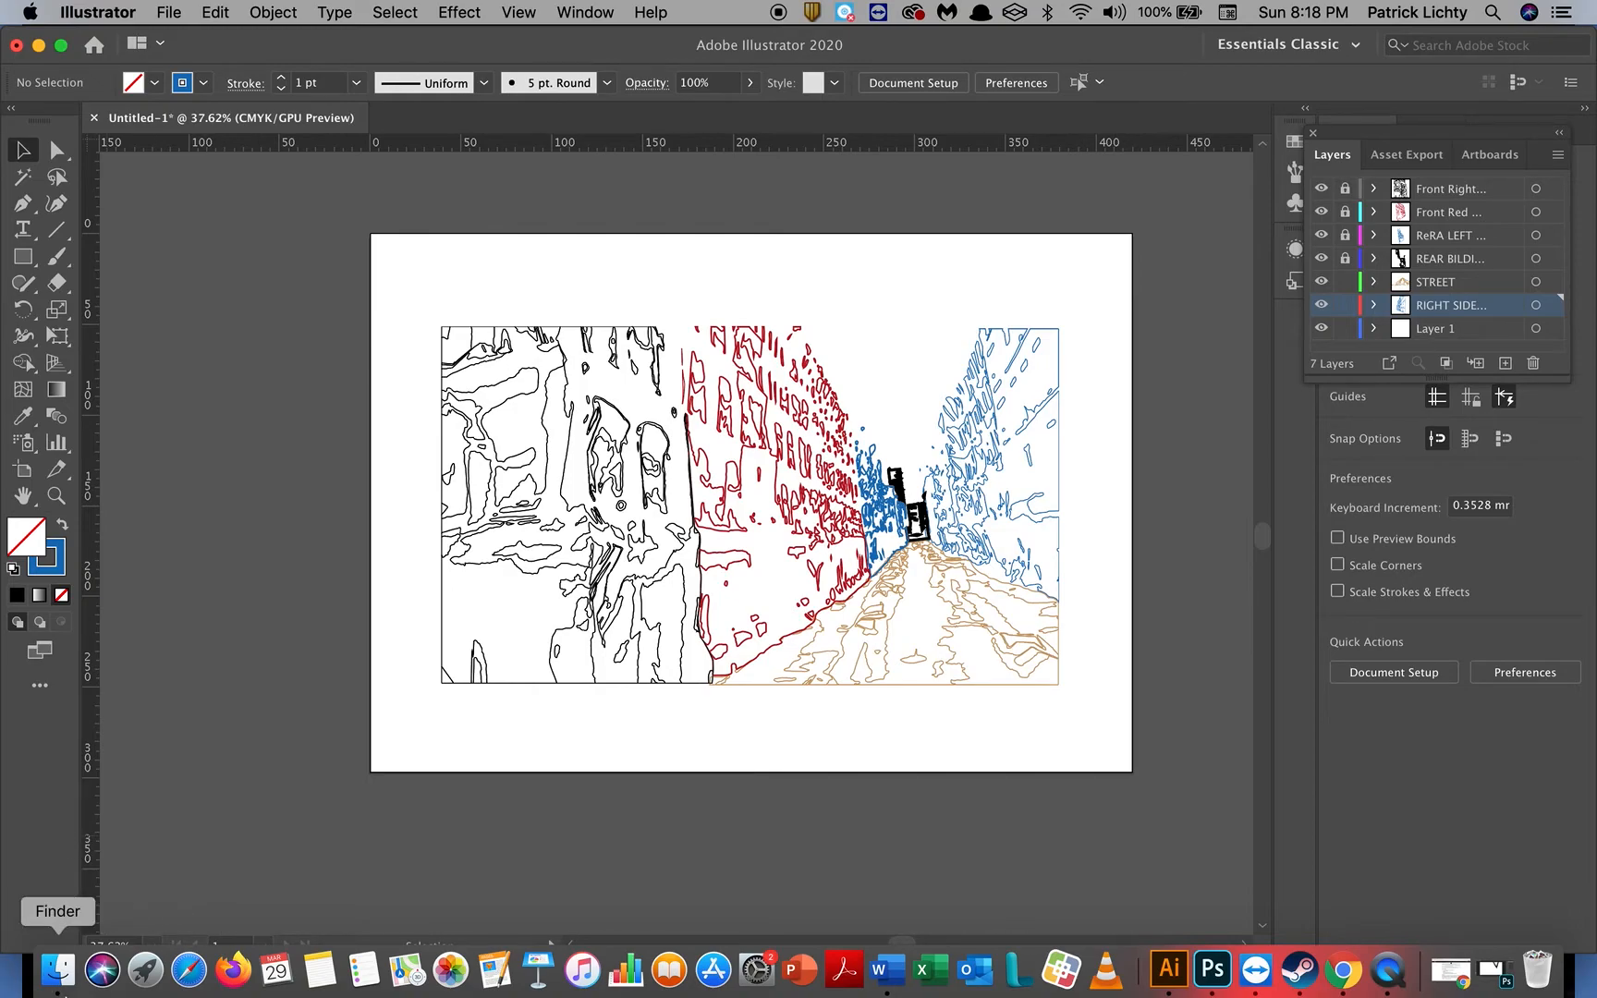
# Step: Switch to Finder, locate the StippleGen2 application in the Downloads folder and launch it
pyautogui.click(59, 969)
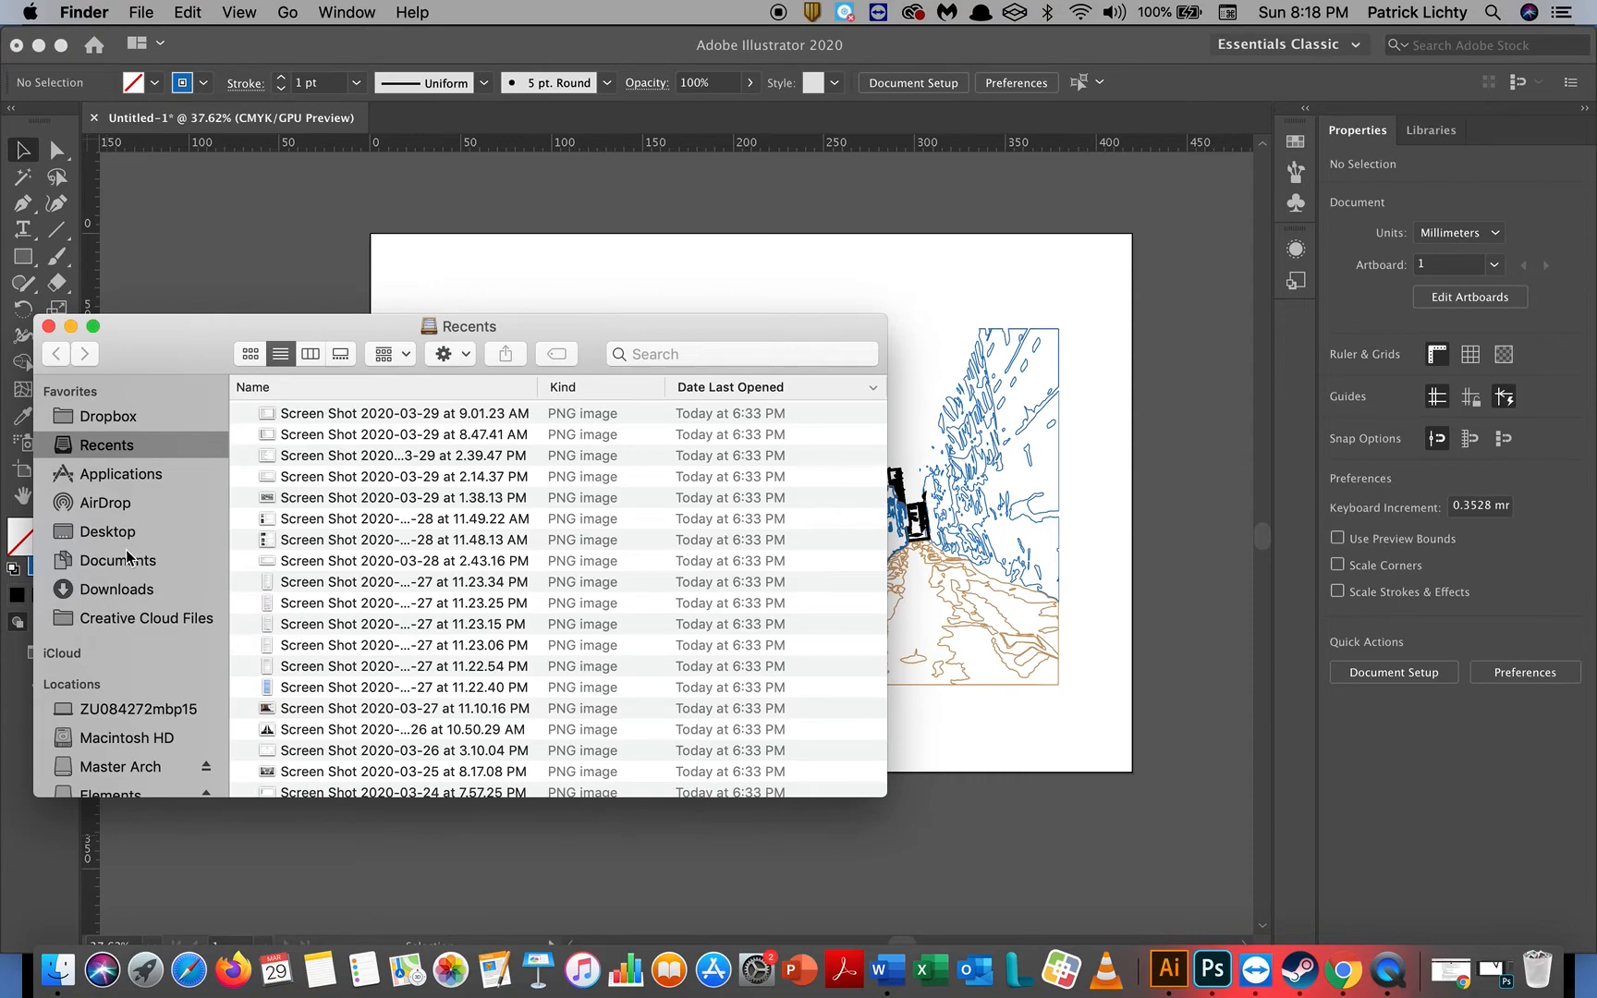
pyautogui.click(123, 595)
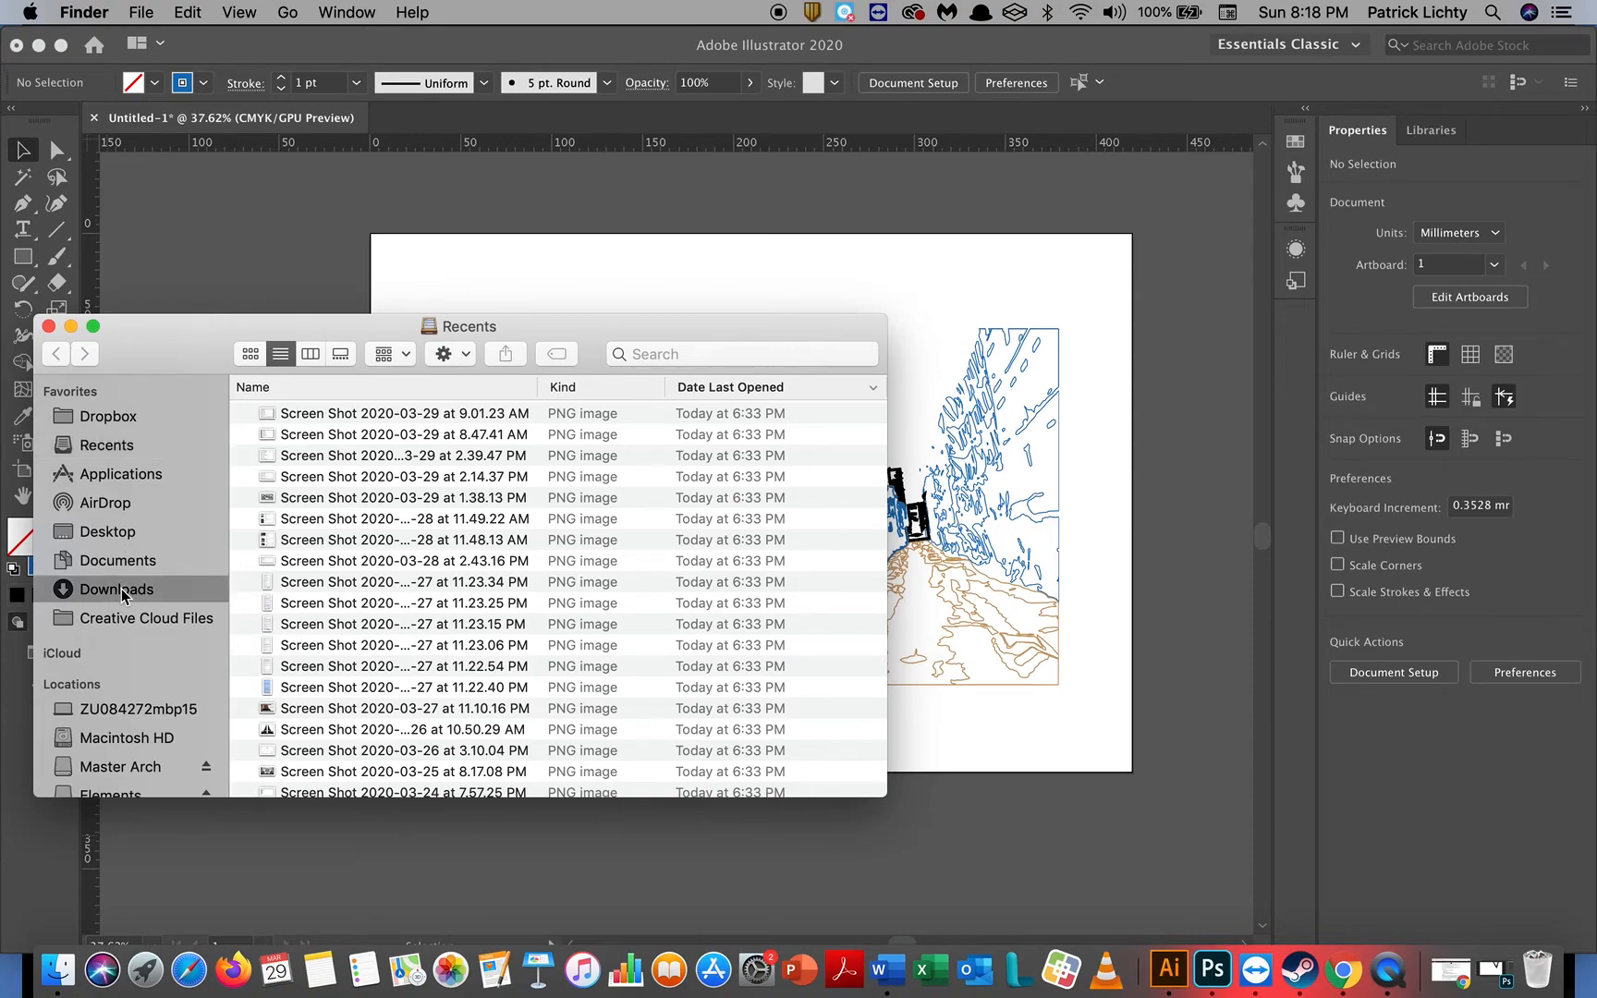
pyautogui.scroll(-3, 316, 622)
pyautogui.scroll(-15, 316, 622)
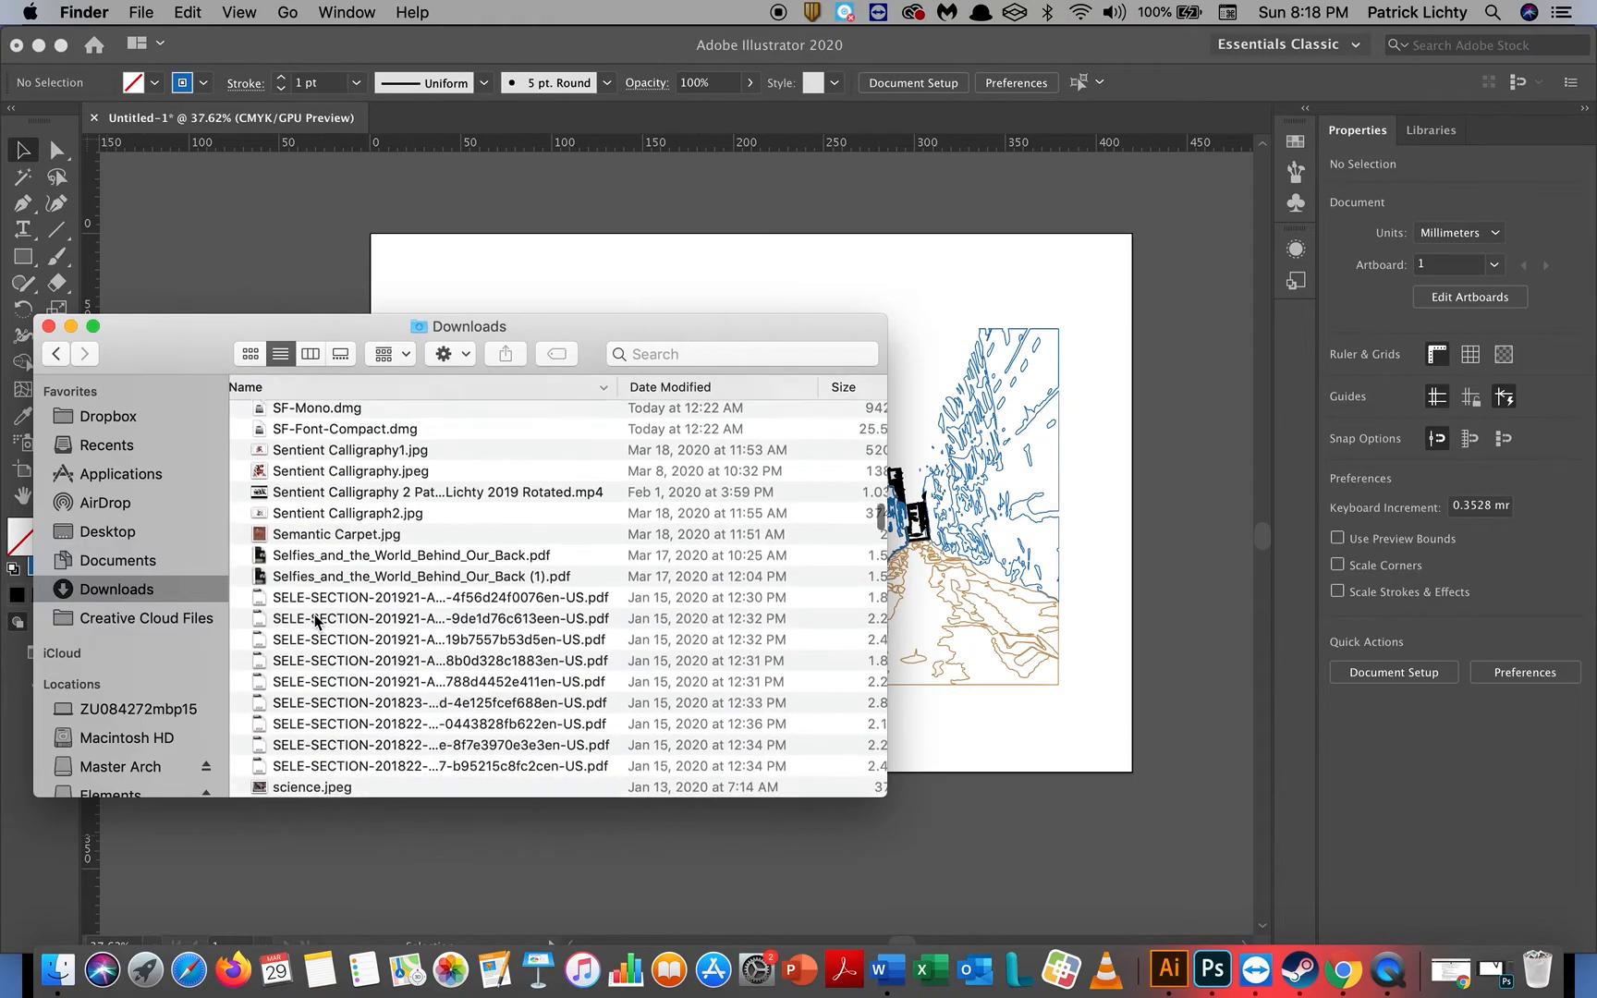
pyautogui.scroll(-3, 316, 622)
pyautogui.scroll(20, 316, 622)
pyautogui.scroll(6, 315, 620)
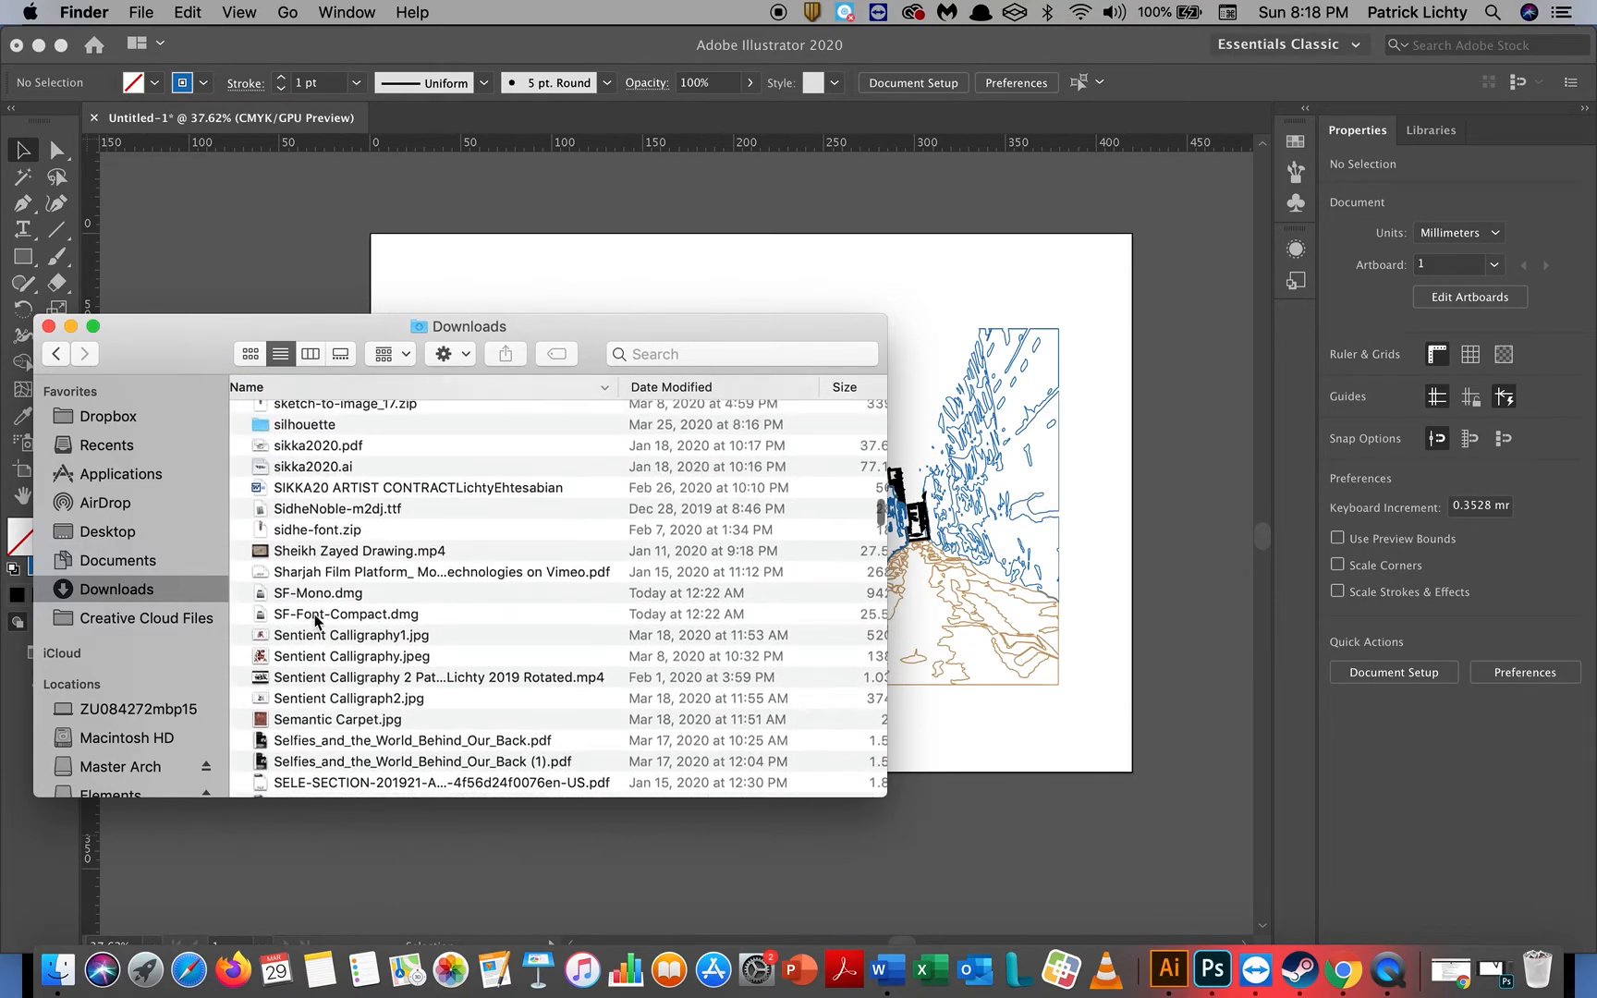
pyautogui.scroll(-2, 316, 622)
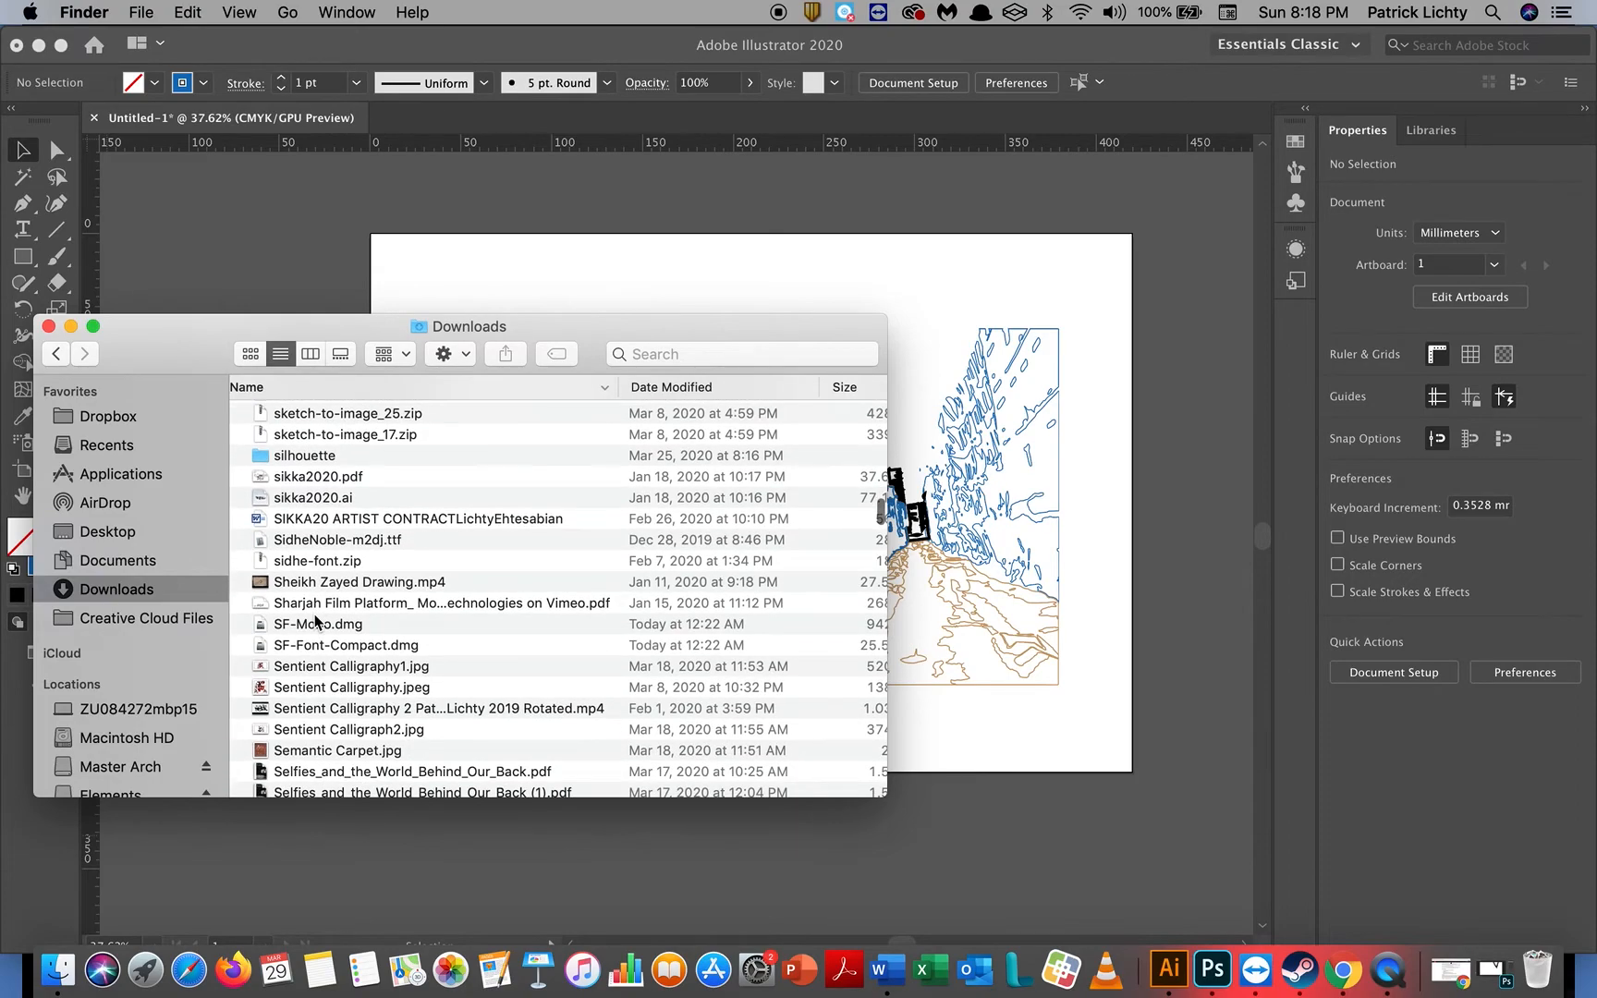
pyautogui.scroll(-2, 315, 622)
pyautogui.scroll(8, 315, 622)
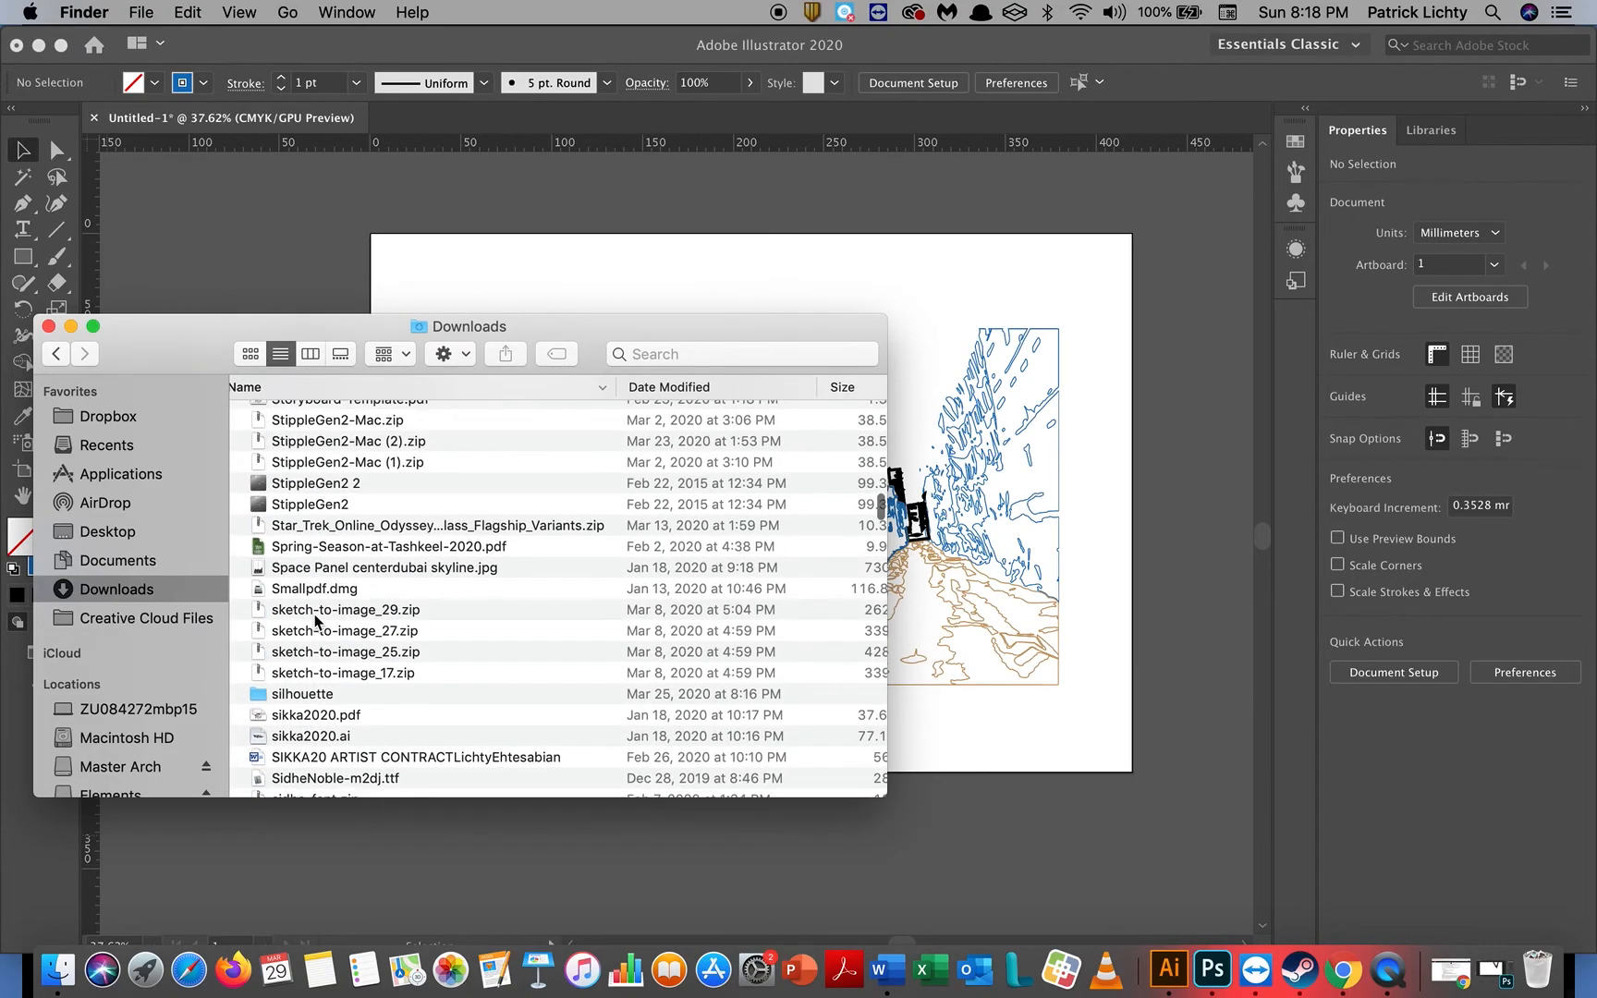
pyautogui.scroll(3, 315, 620)
pyautogui.click(312, 558)
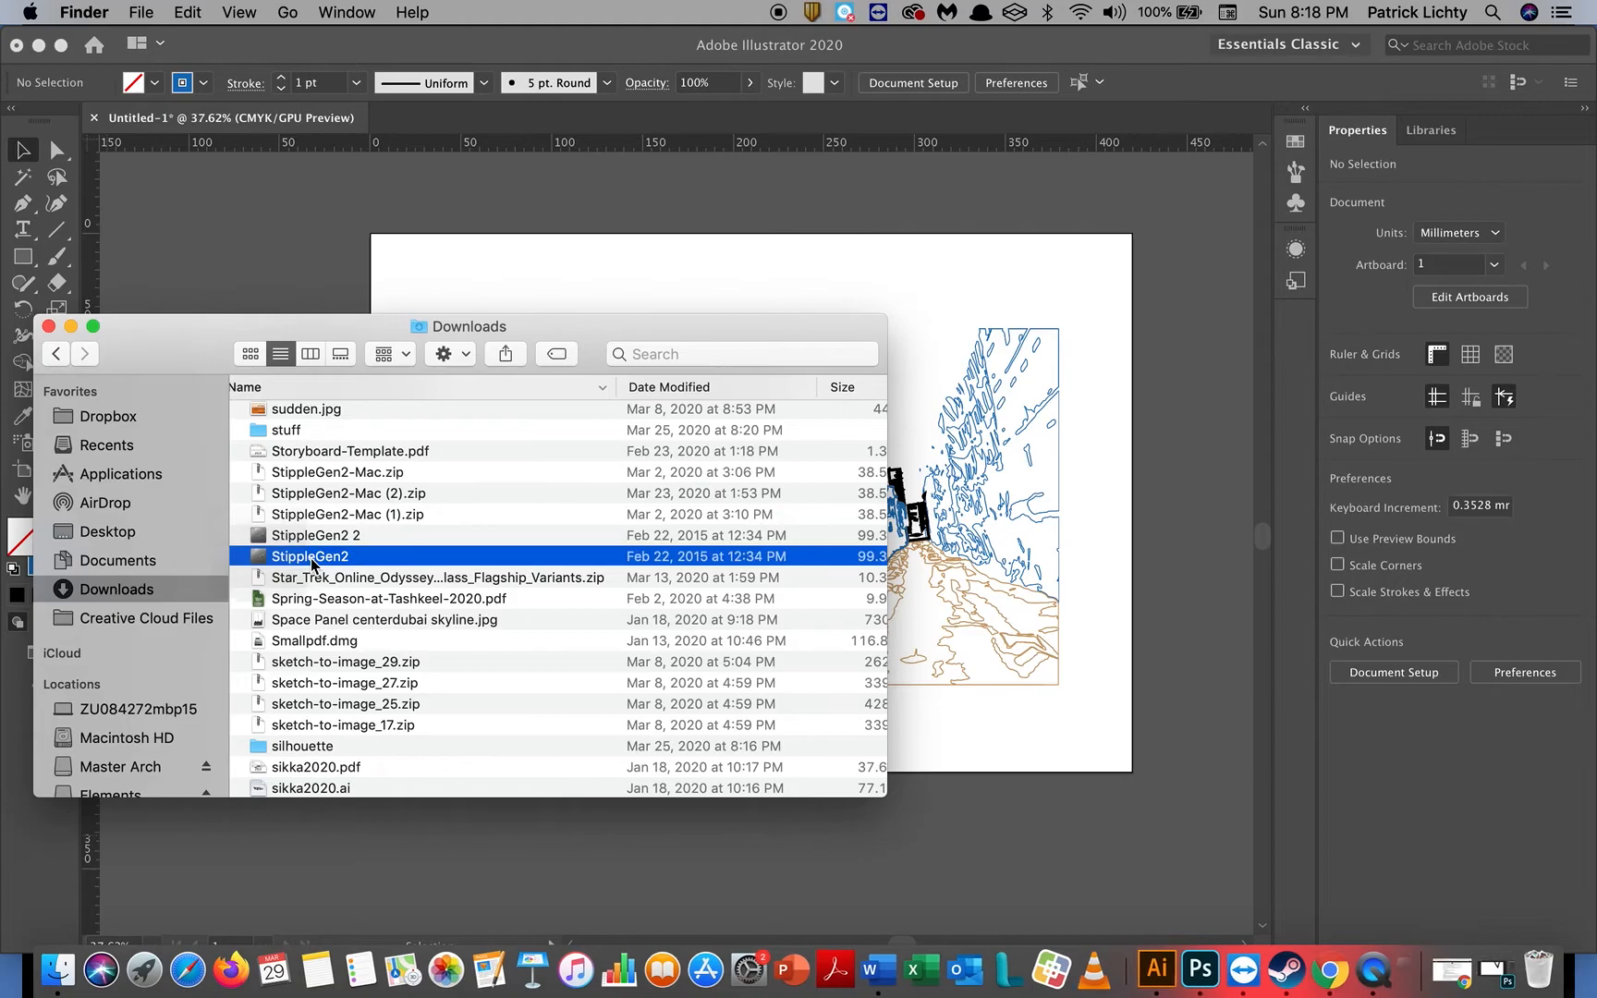
pyautogui.doubleClick(312, 558)
pyautogui.click(71, 327)
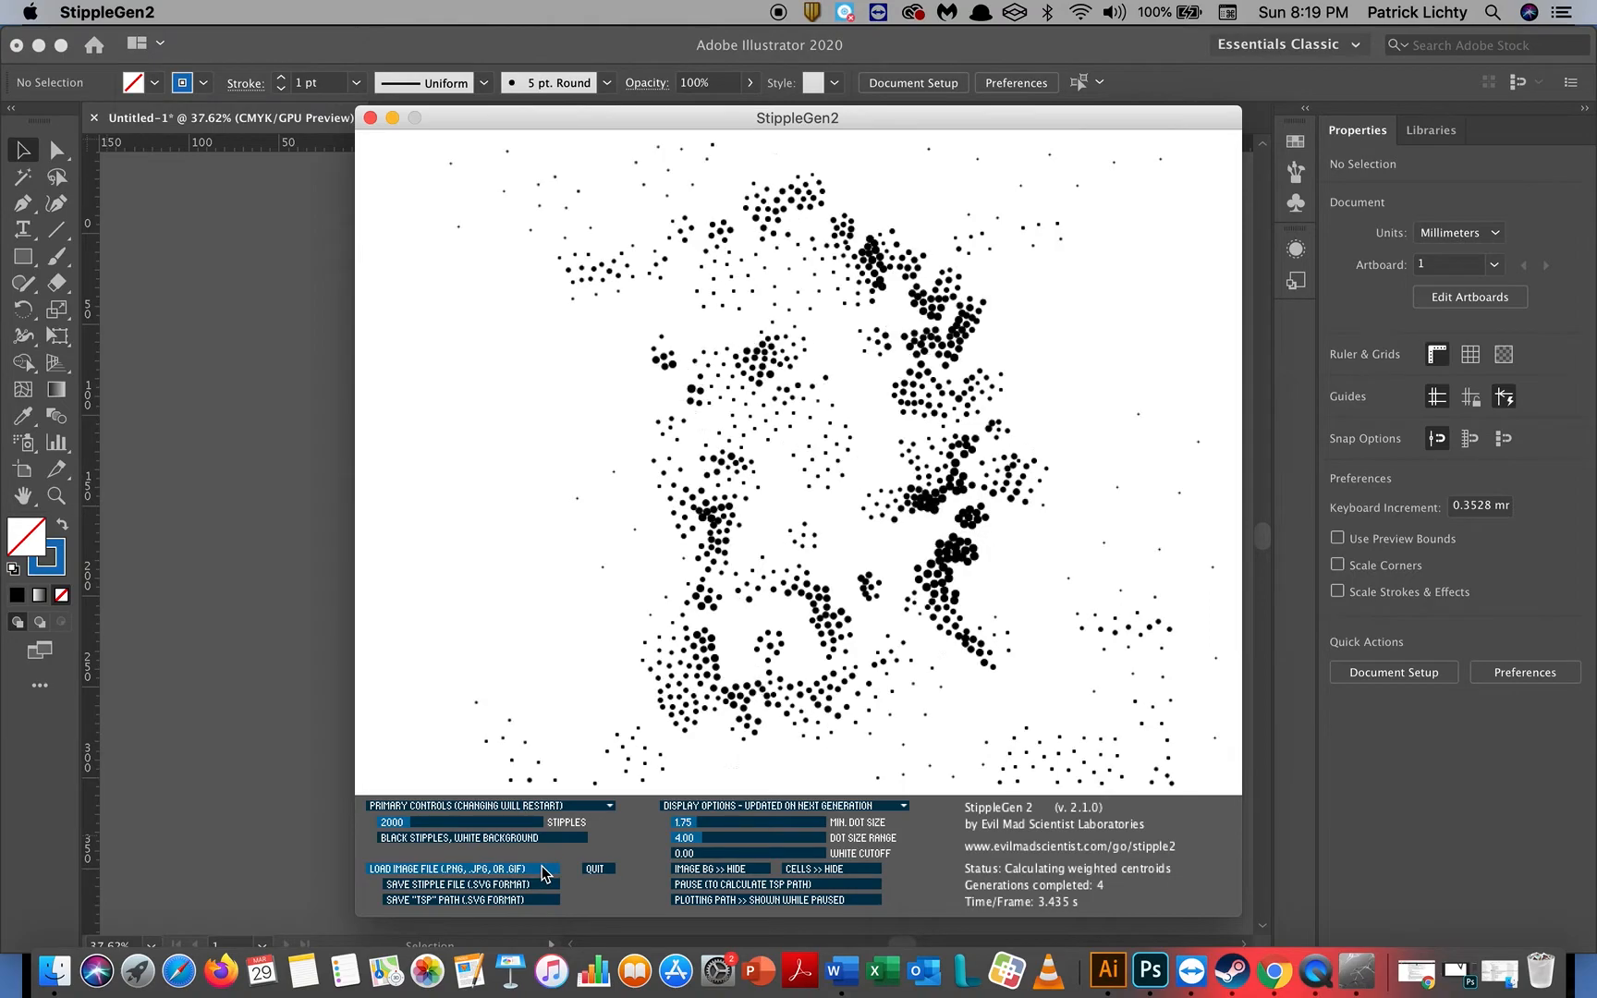
# Step: Load glow.jpg from the google earth street folder into StippleGen2 and reduce the minimum dot size
pyautogui.click(546, 872)
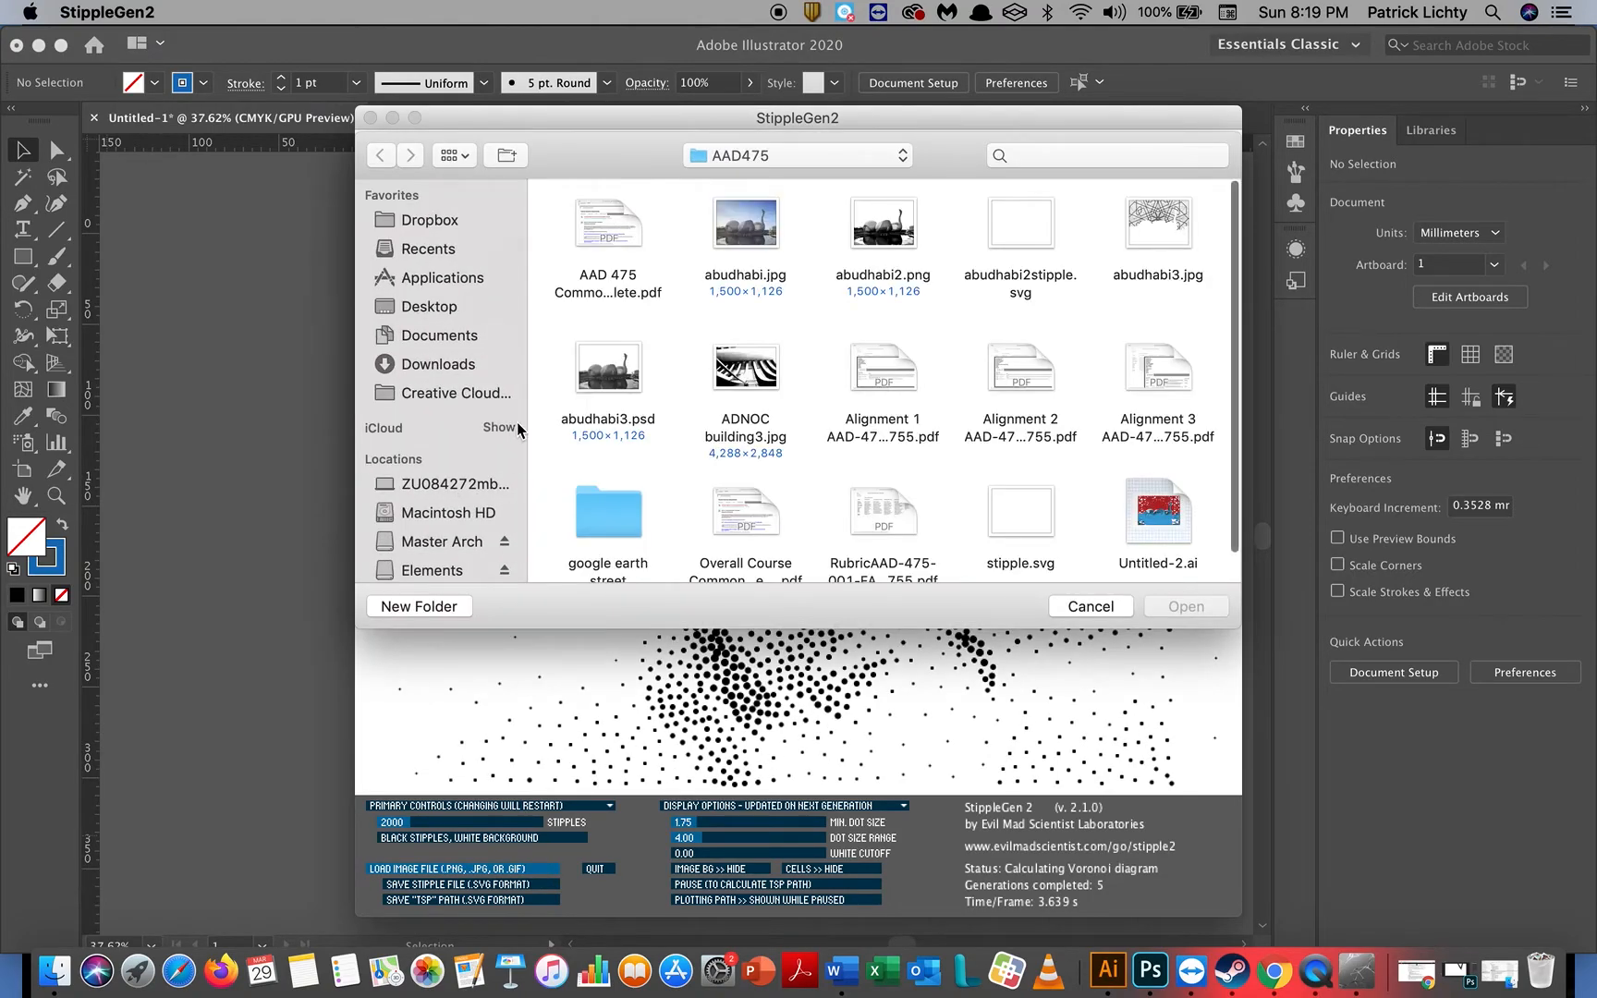
pyautogui.click(767, 157)
pyautogui.click(784, 323)
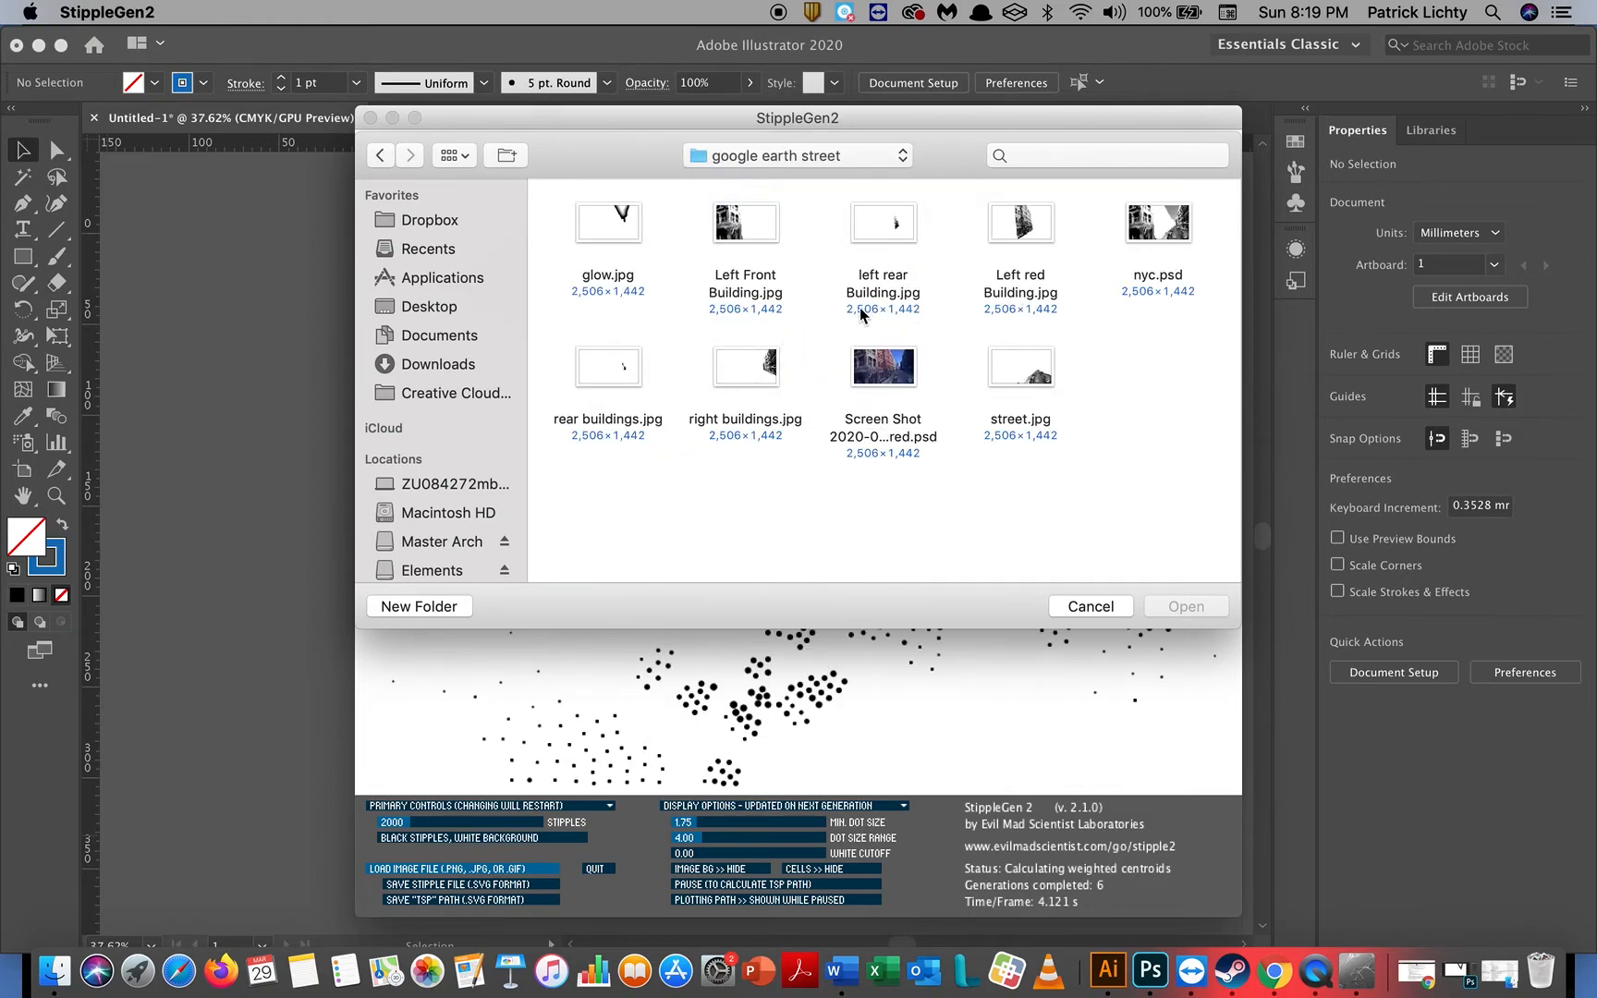
pyautogui.doubleClick(622, 224)
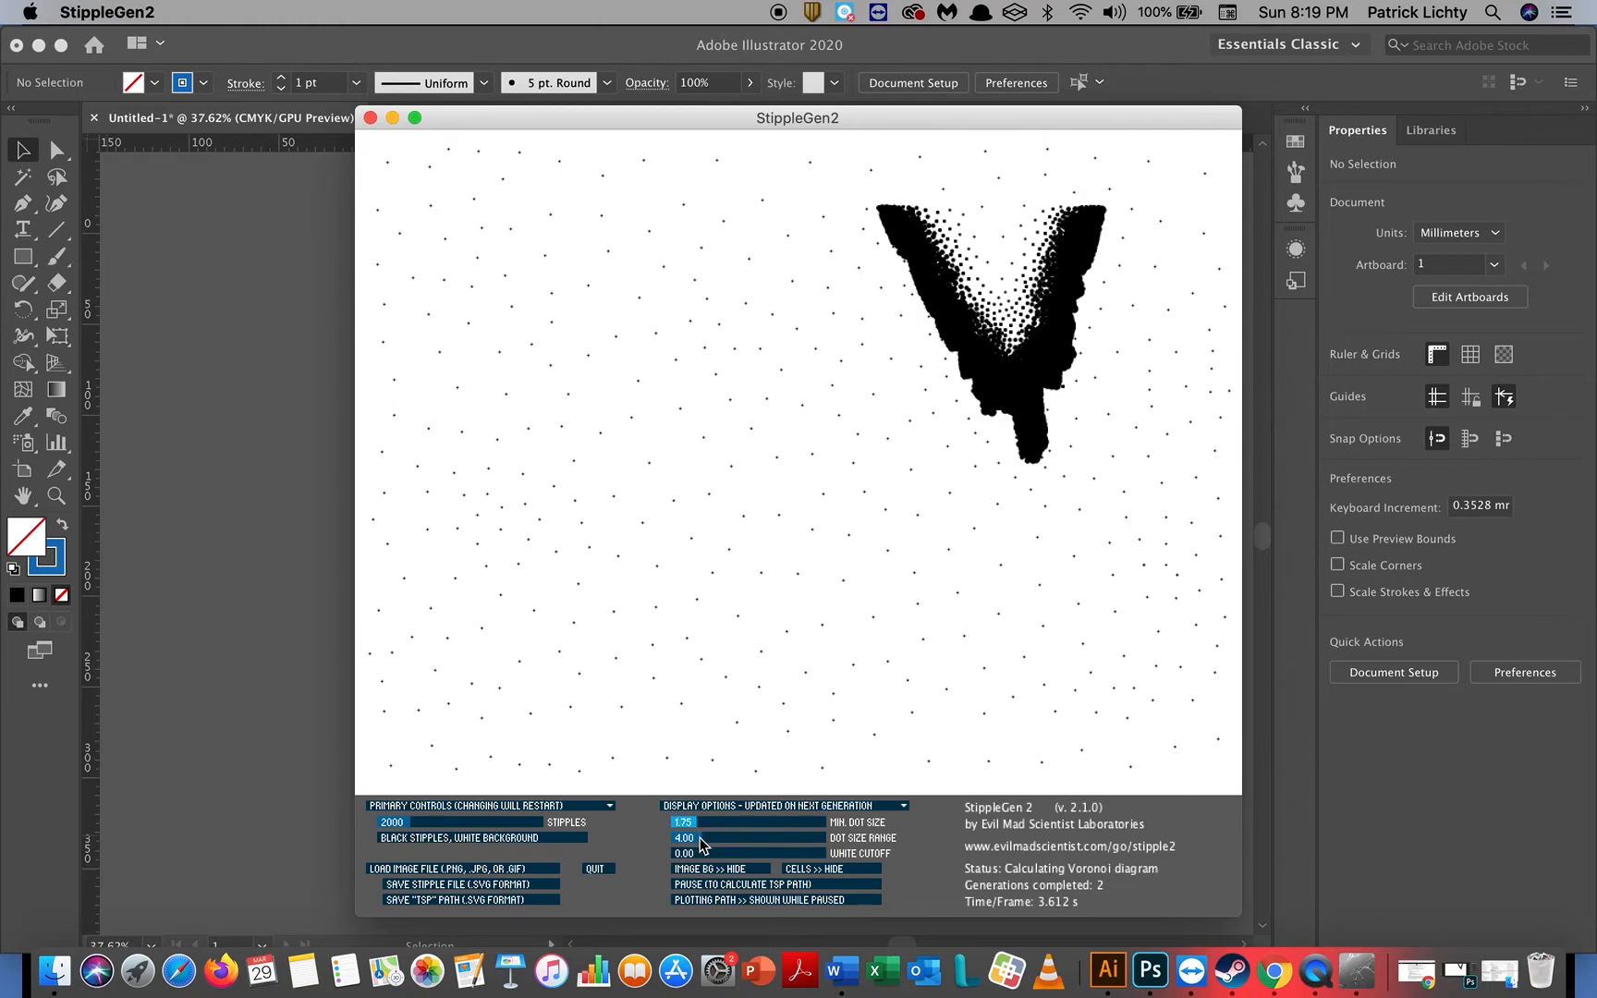
pyautogui.moveTo(698, 829); pyautogui.dragTo(688, 829)
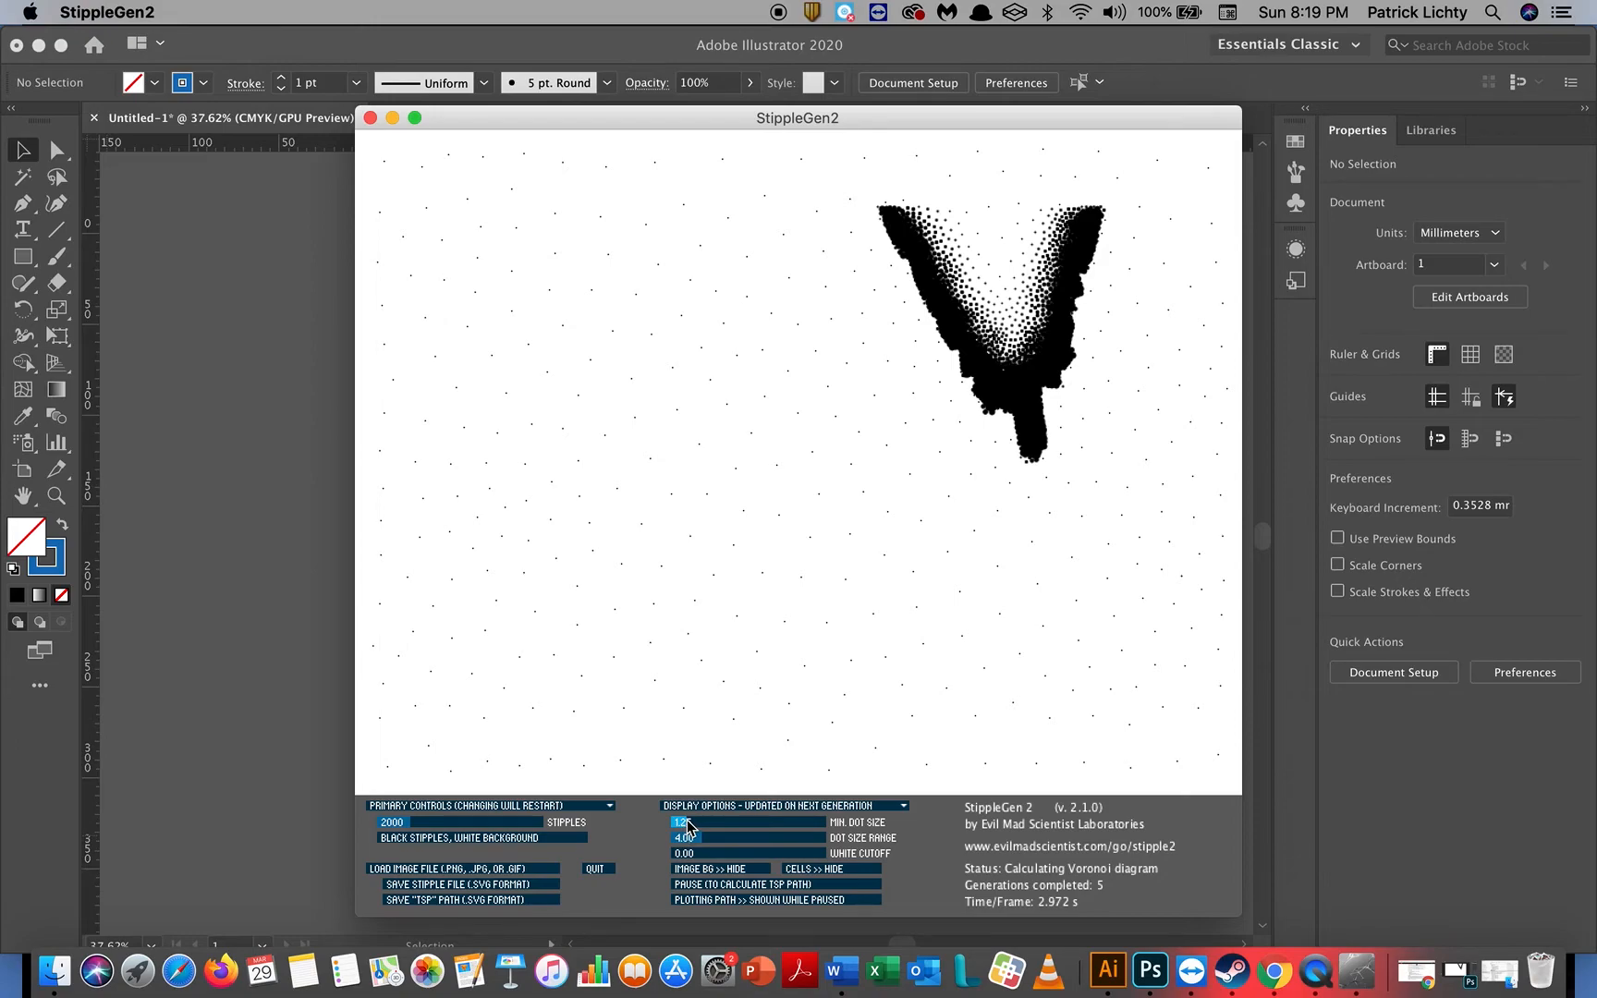
# Step: Set the minimum dot size to 0.87 and save the stipple file as Glow.svg in the google earth street folder
pyautogui.moveTo(685, 825); pyautogui.dragTo(682, 826)
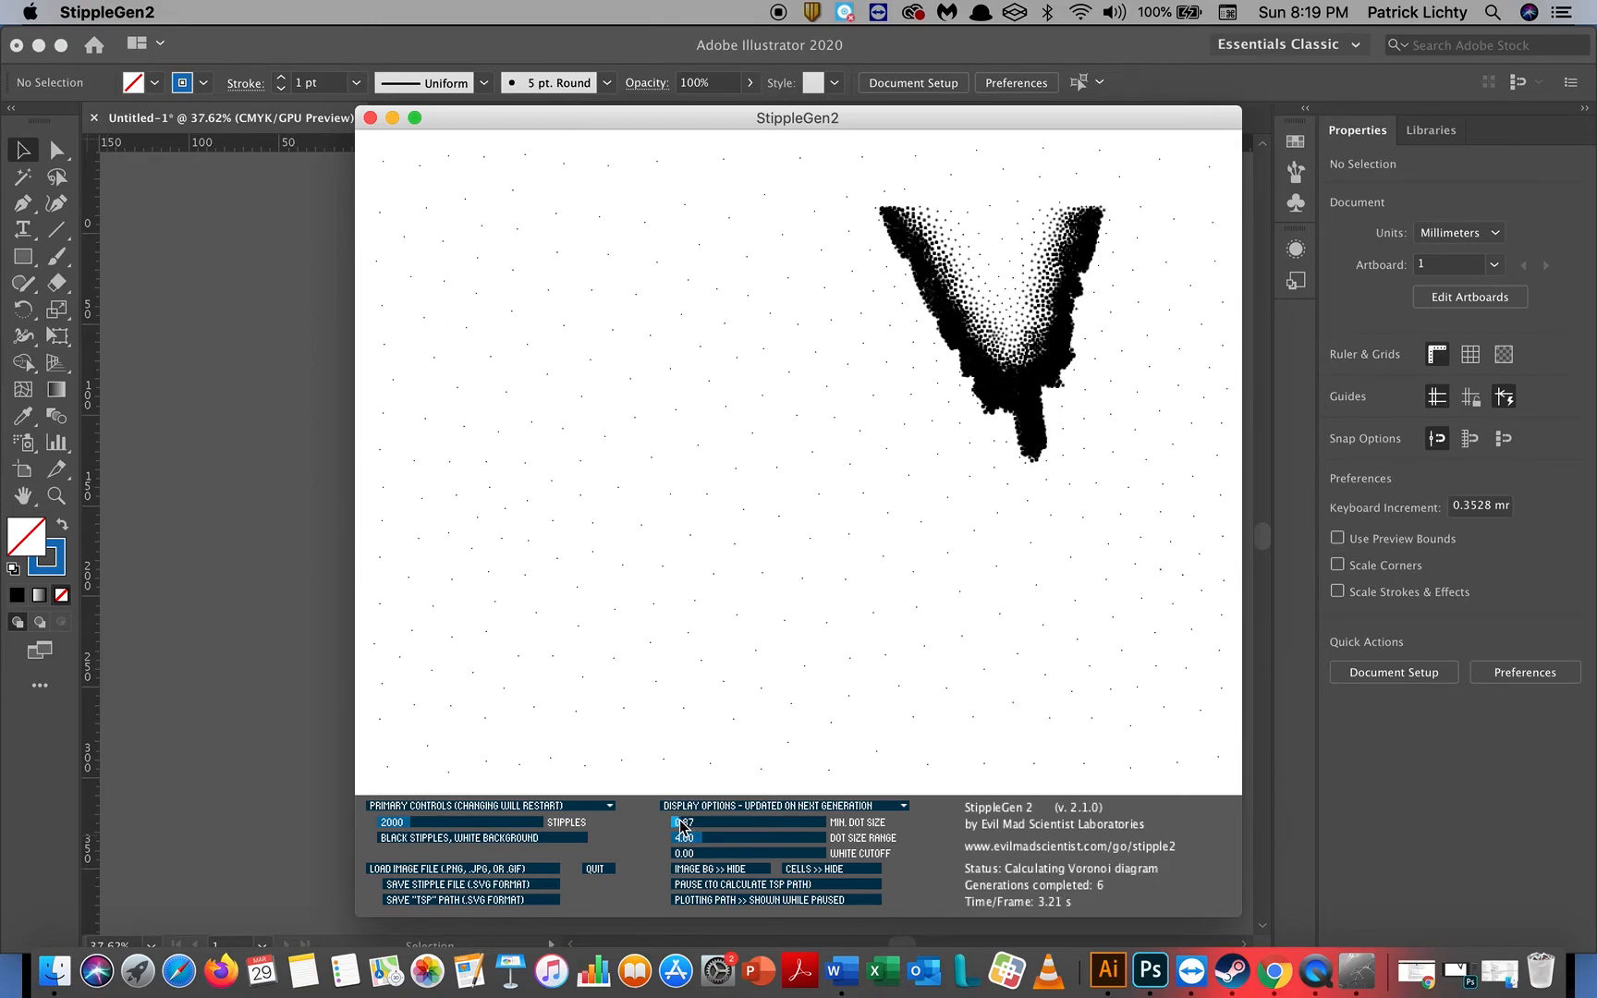
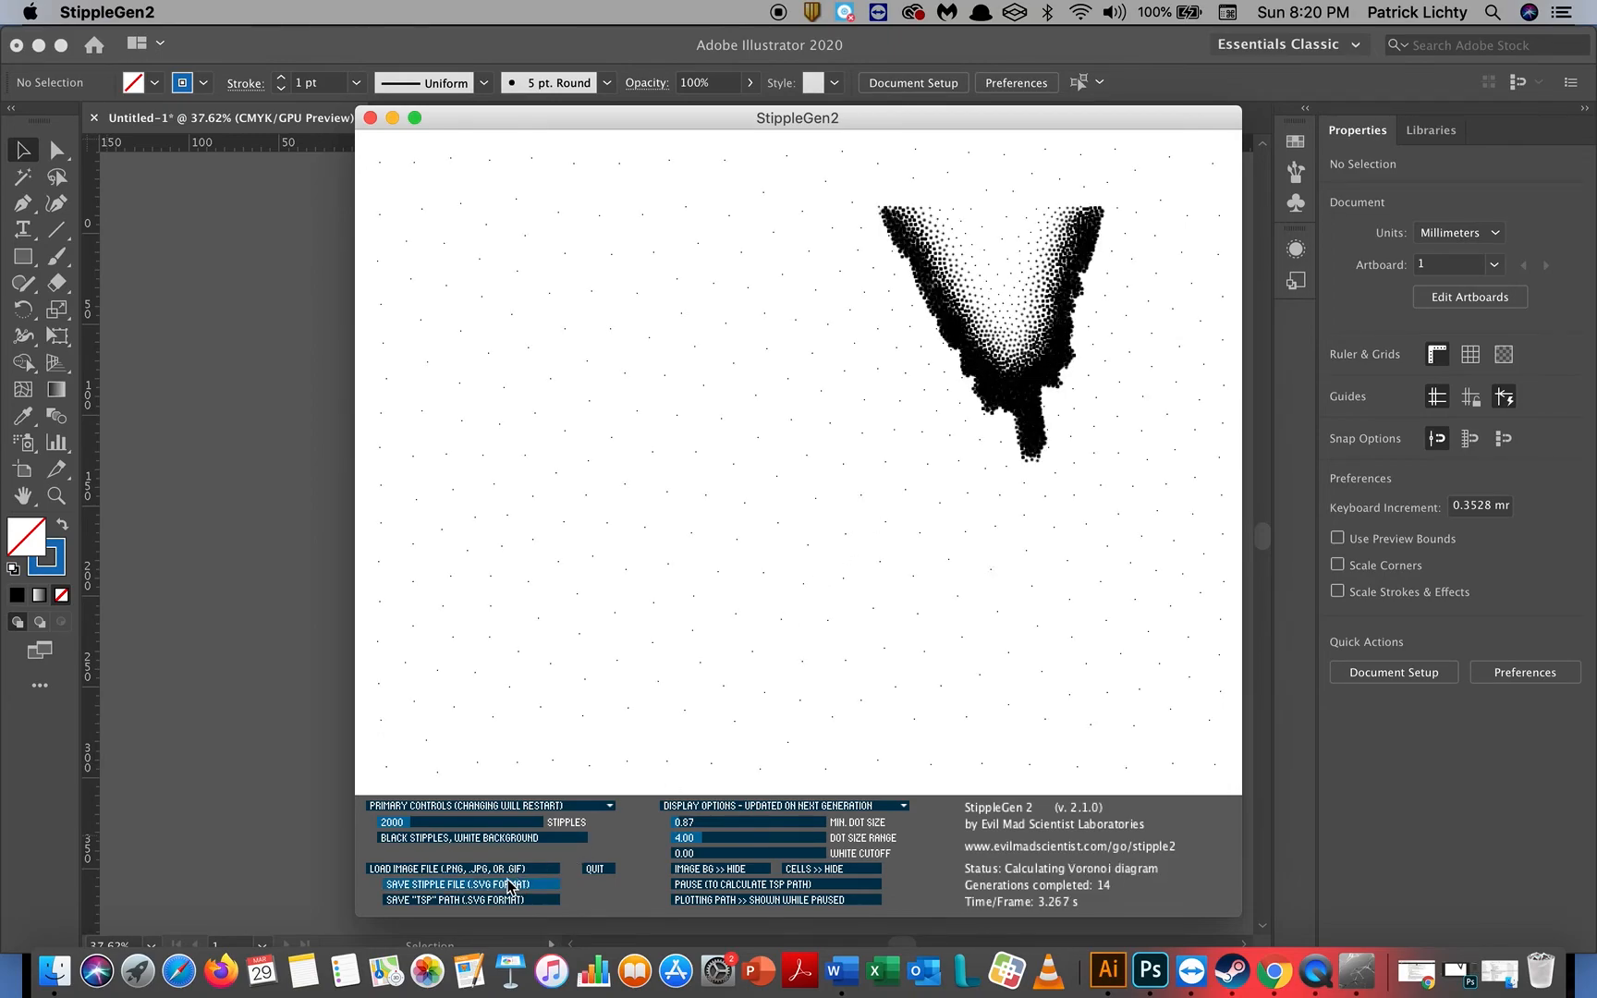
pyautogui.click(508, 884)
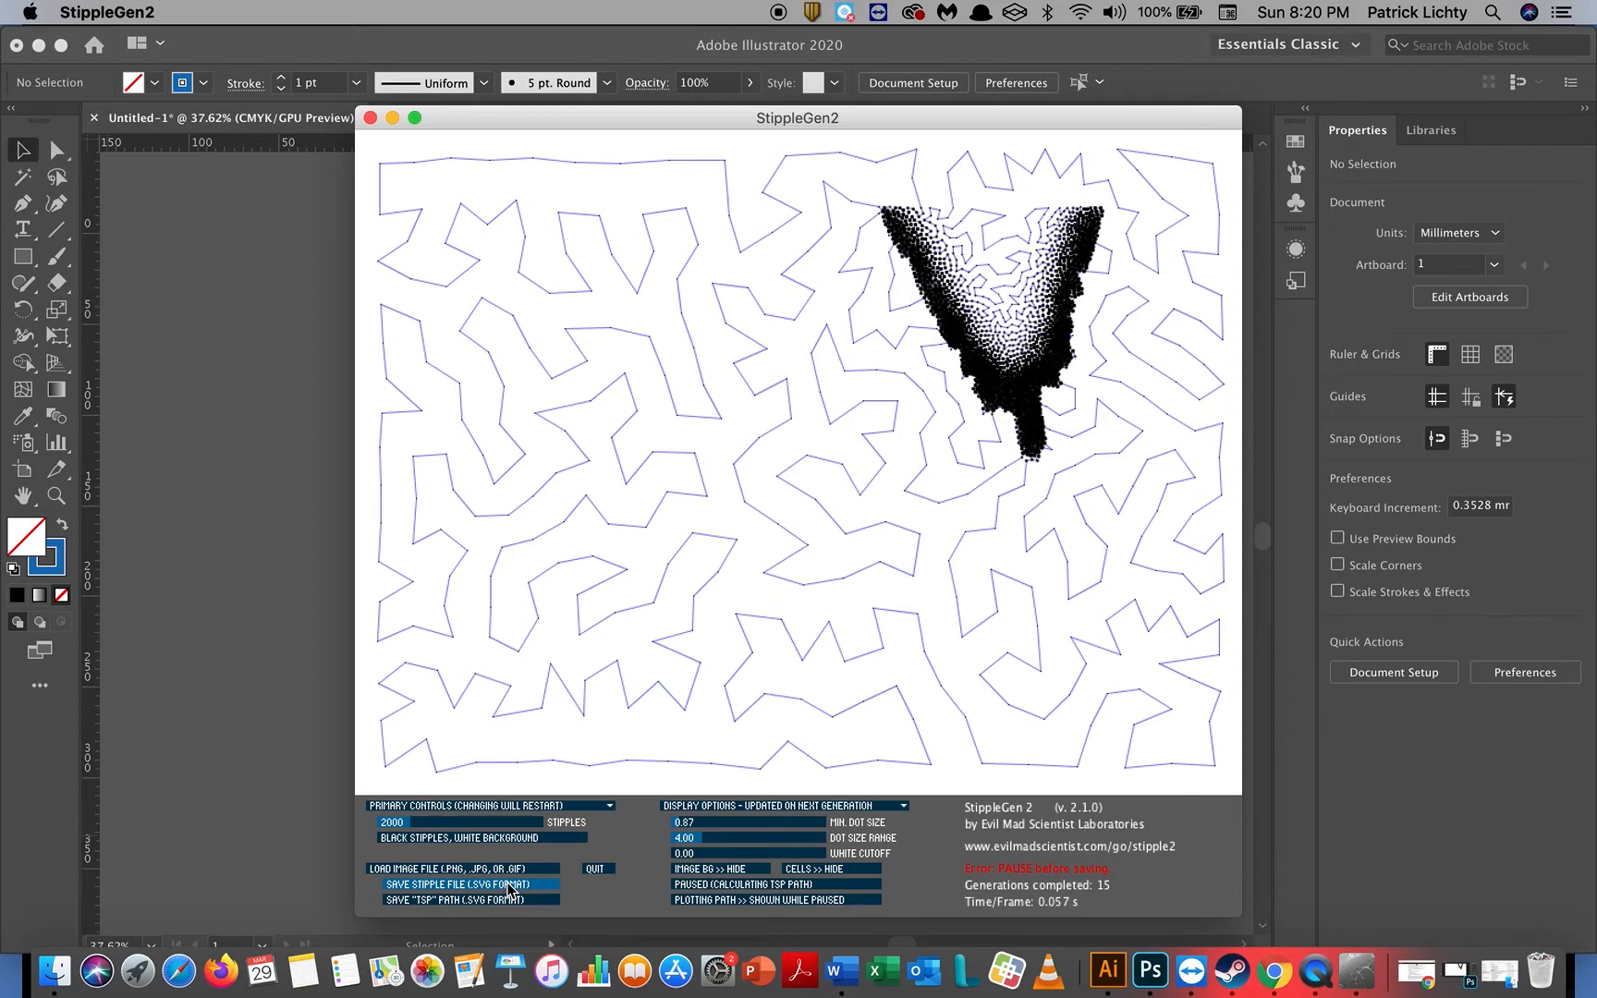
pyautogui.click(508, 884)
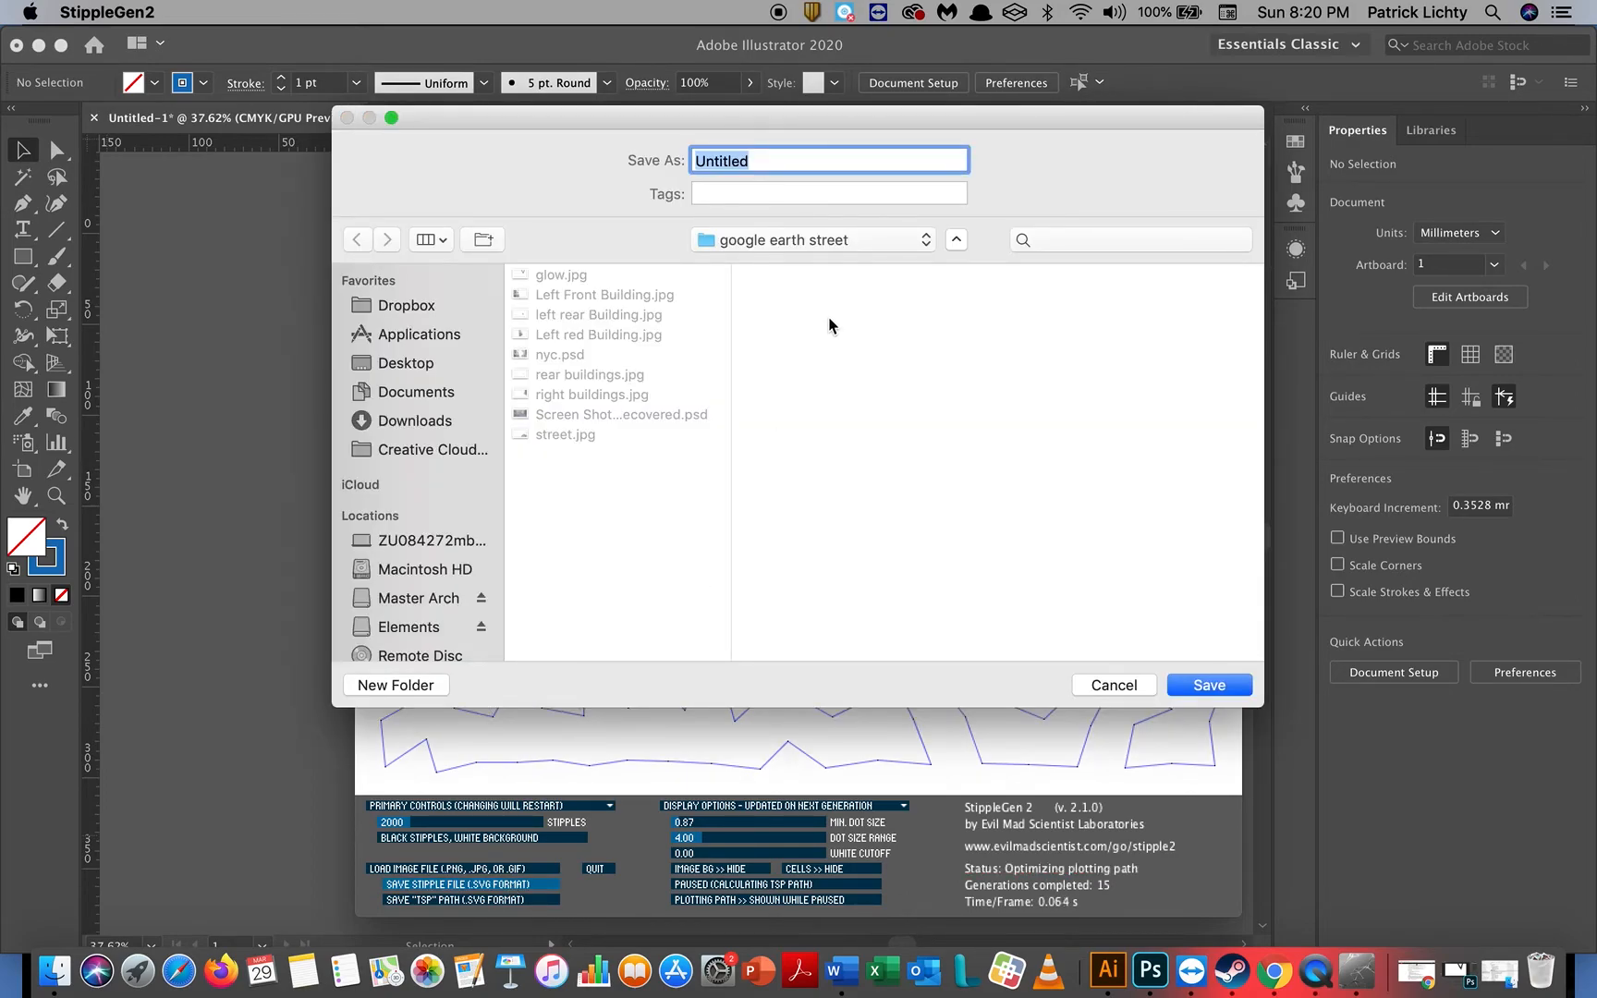
pyautogui.write('GLO')
pyautogui.press('BackSpace')
pyautogui.press('BackSpace')
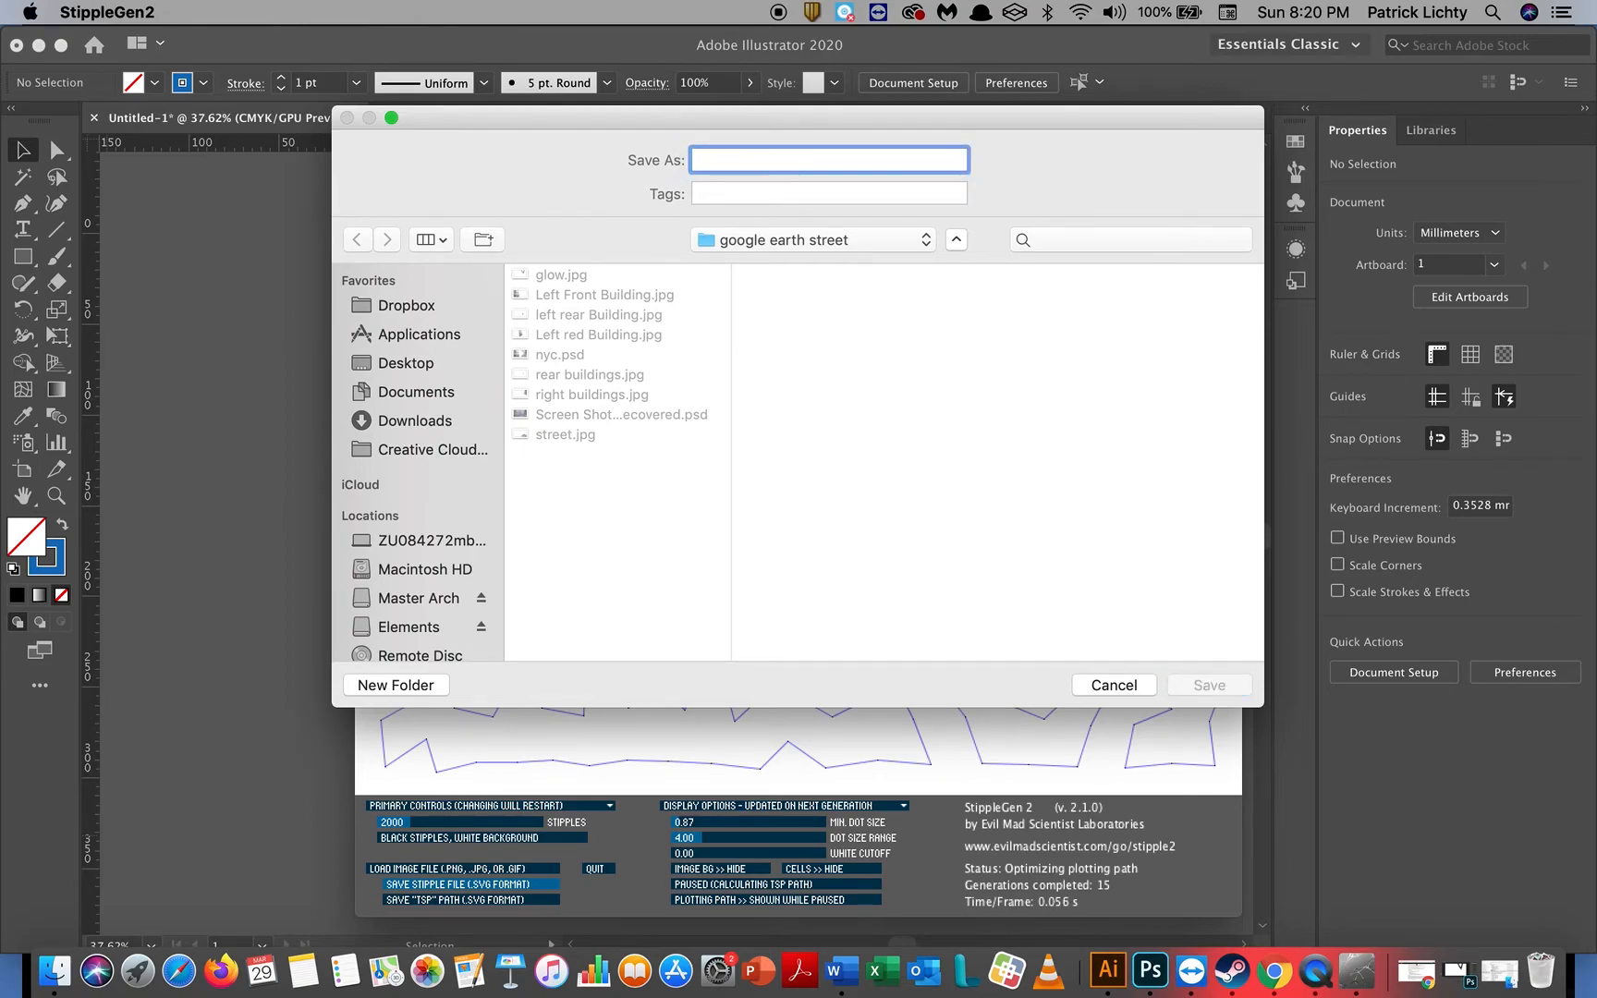
pyautogui.write('Glow')
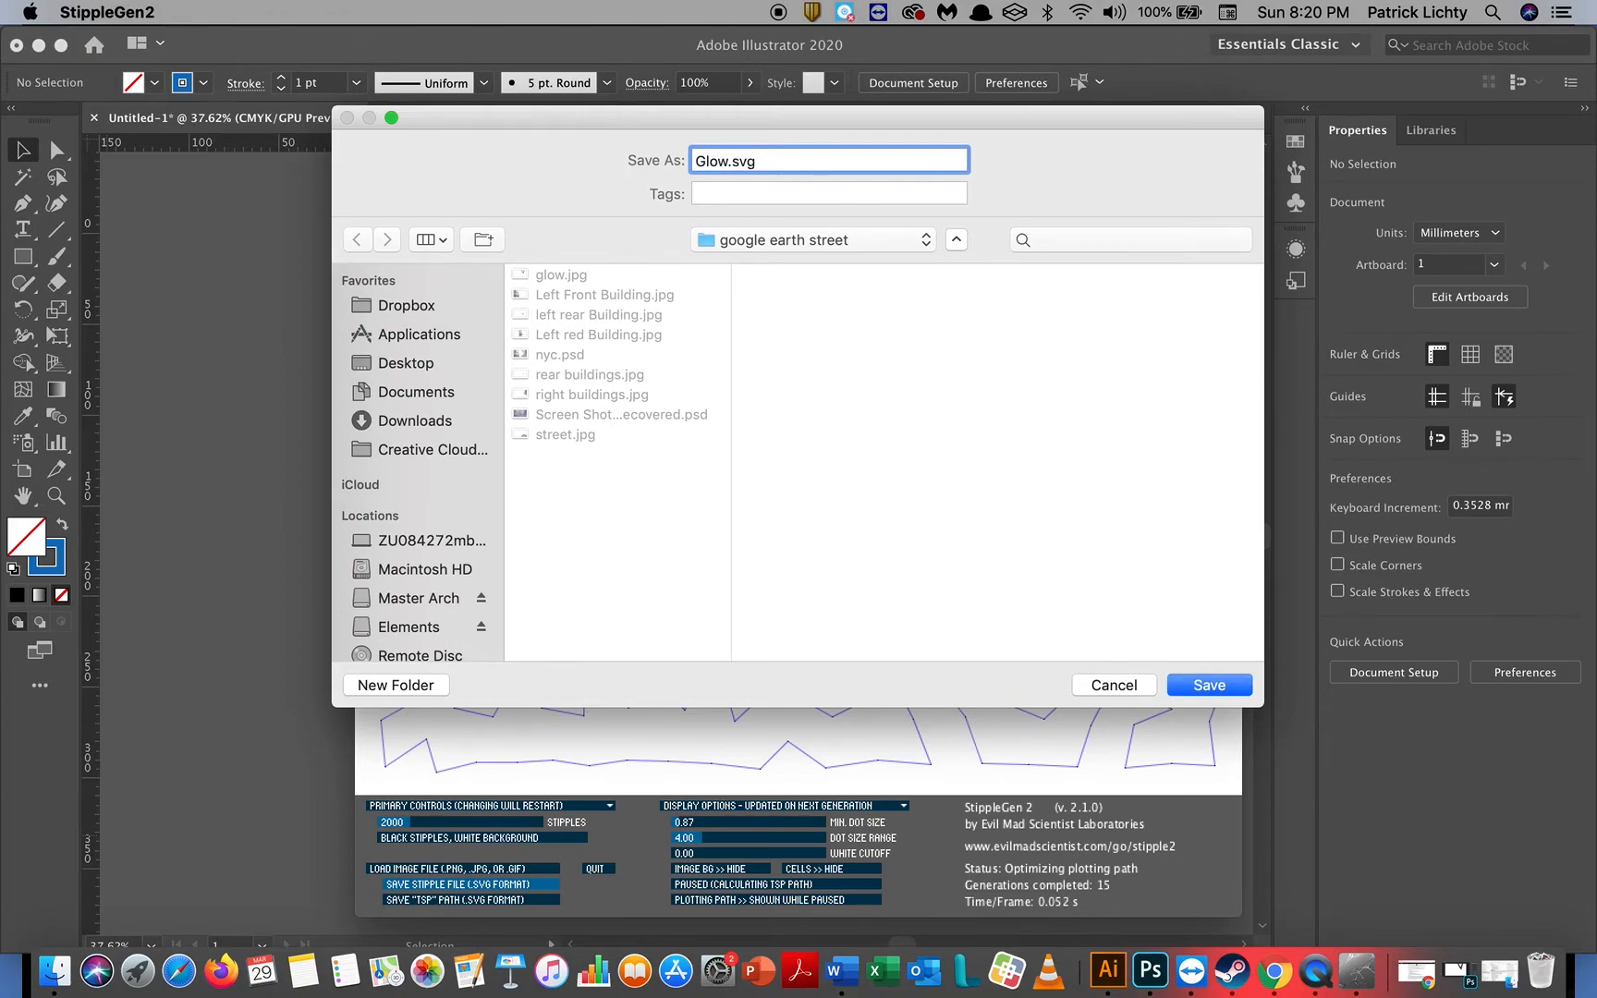
pyautogui.press('Return')
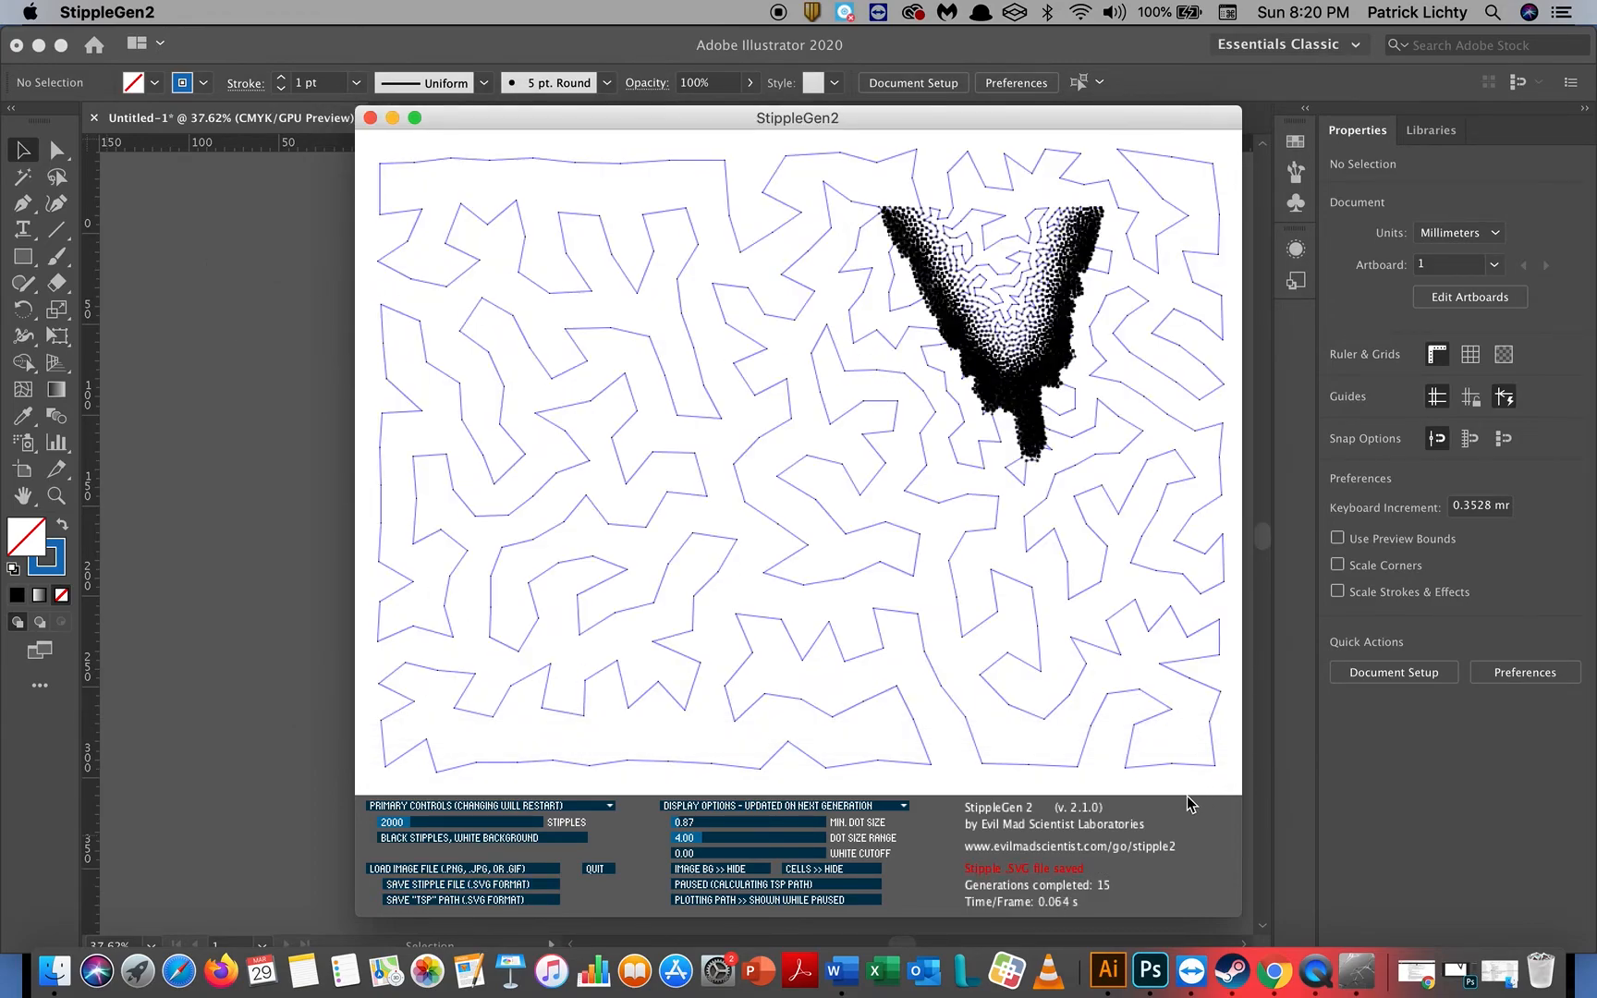
# Step: Switch to Illustrator, move Layer 1 to the top of the layer stack and rename it Glow
pyautogui.click(1109, 972)
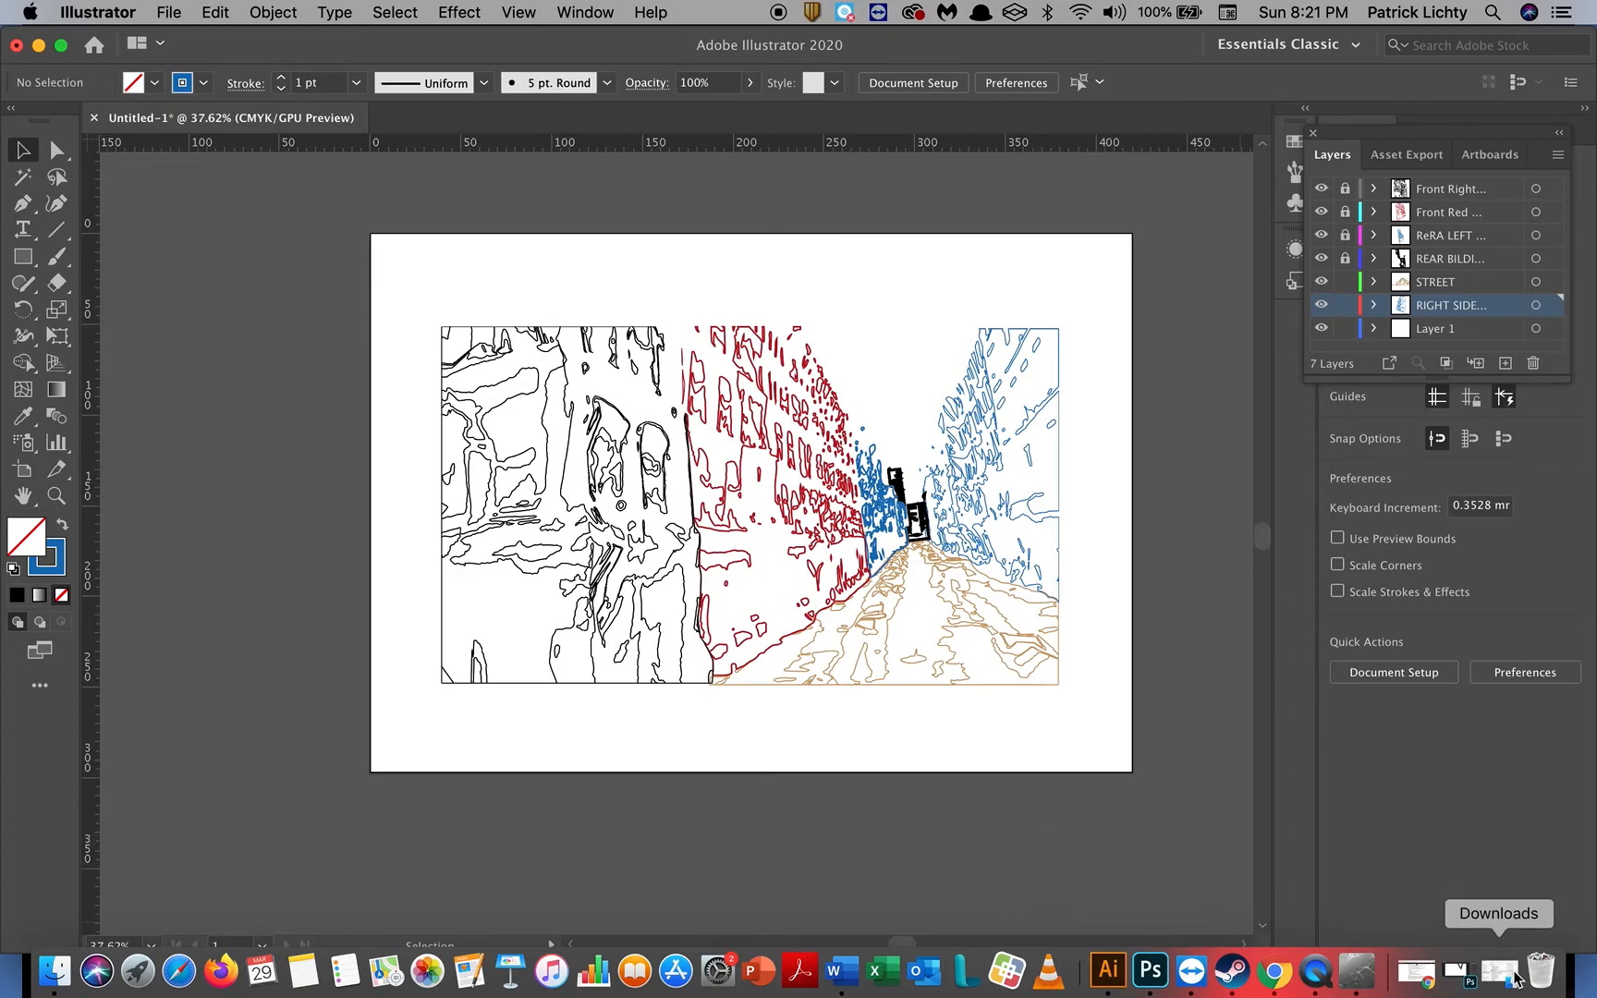
pyautogui.click(1462, 335)
pyautogui.moveTo(1463, 334); pyautogui.dragTo(1453, 188)
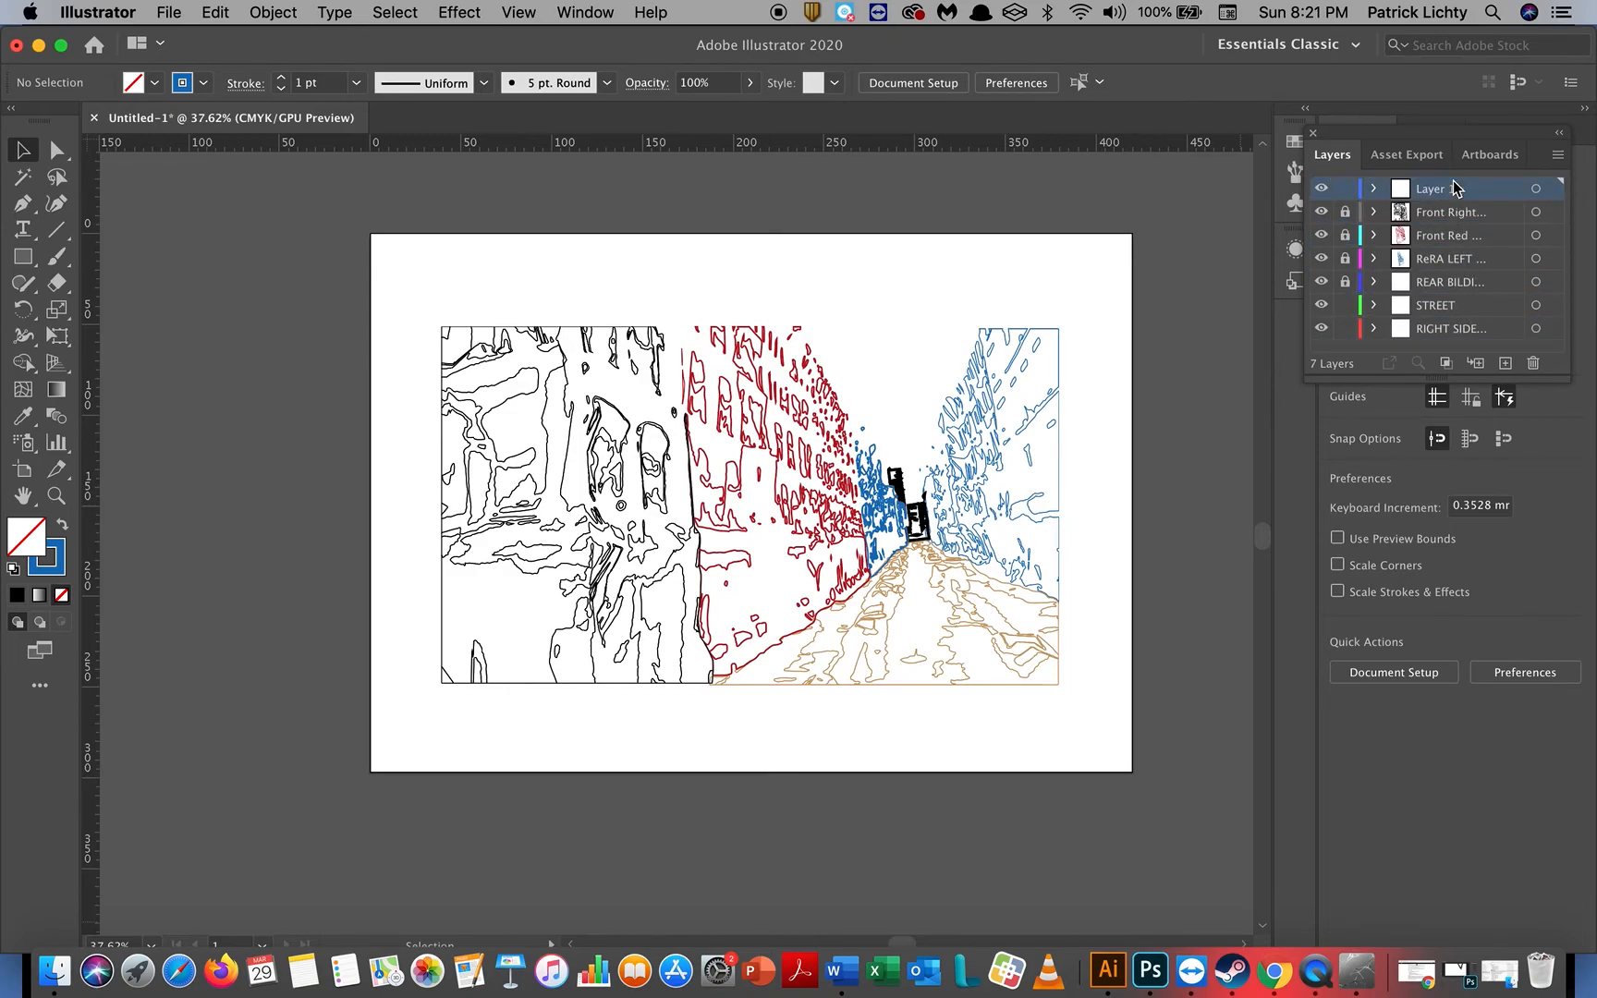
pyautogui.doubleClick(1436, 189)
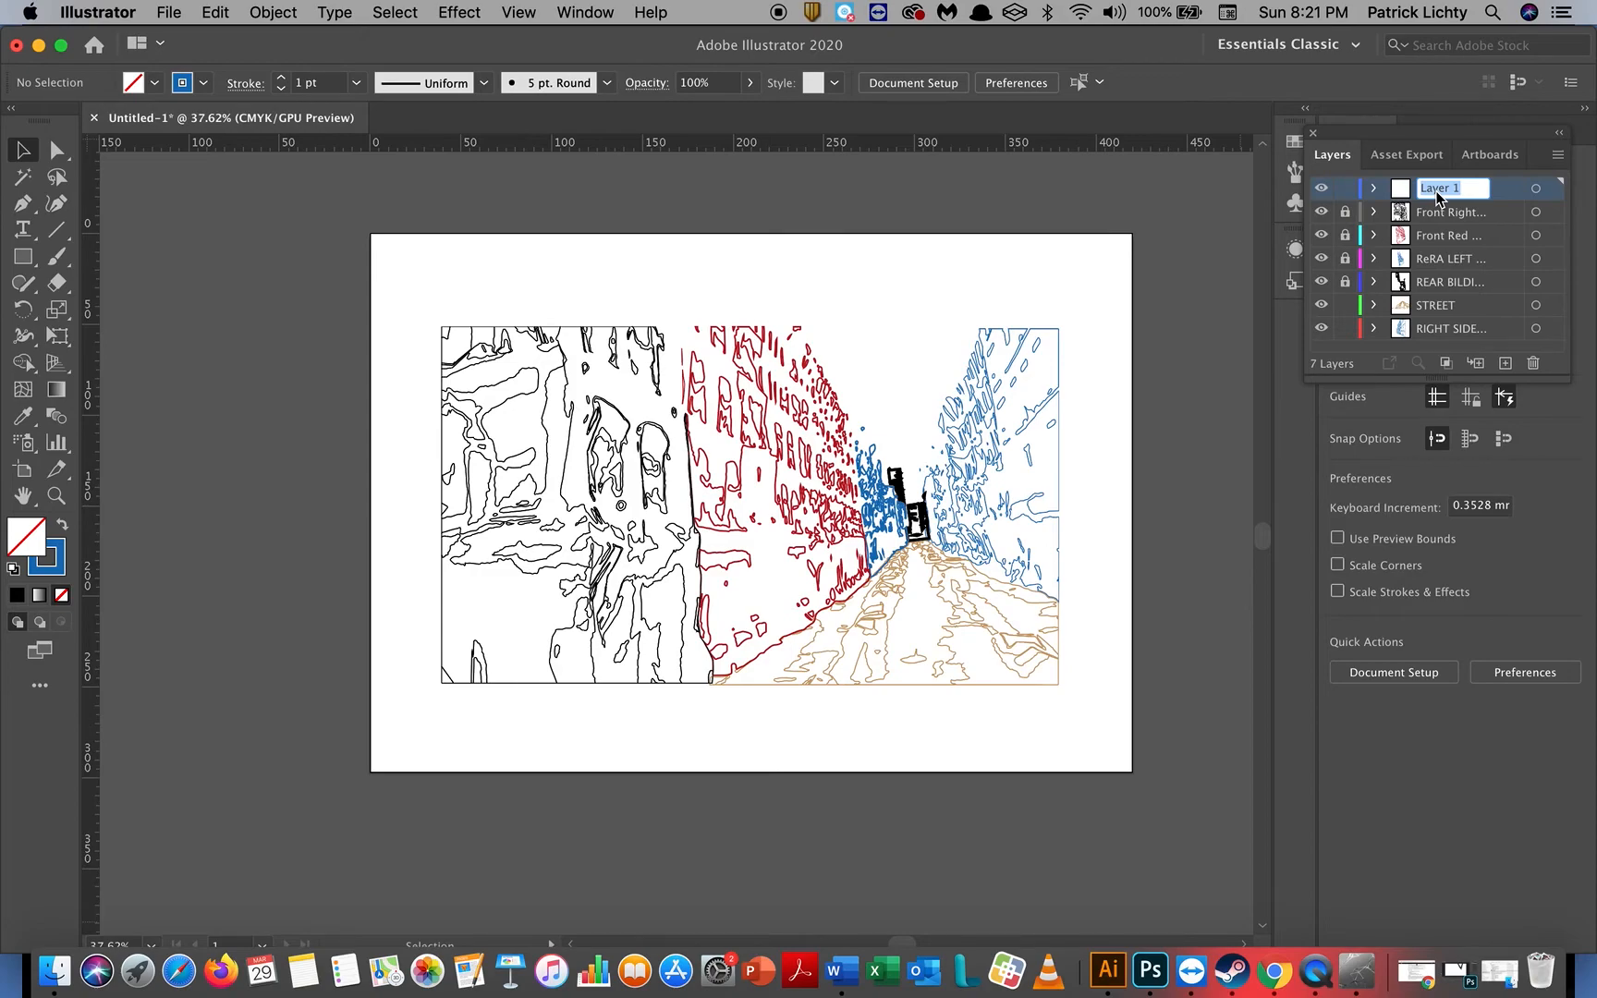
pyautogui.write('Glow')
pyautogui.press('Return')
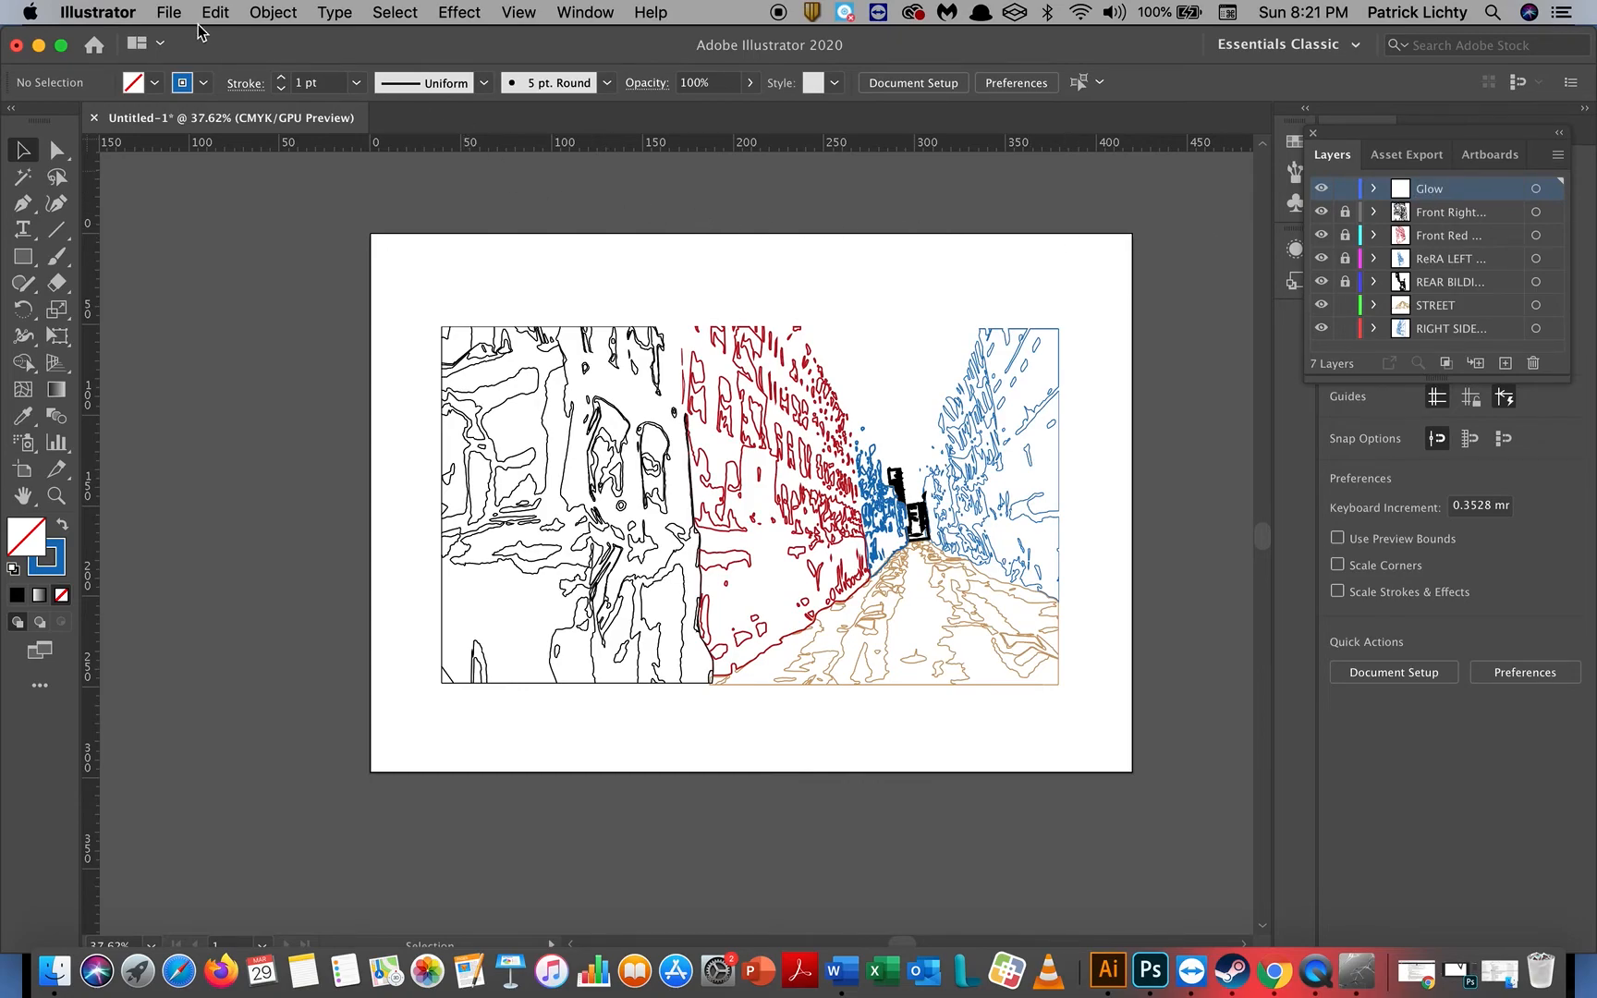
# Step: Place Glow.svg on the Glow layer, starting at the street artwork's upper-left corner and spanning roughly its full width
pyautogui.click(168, 13)
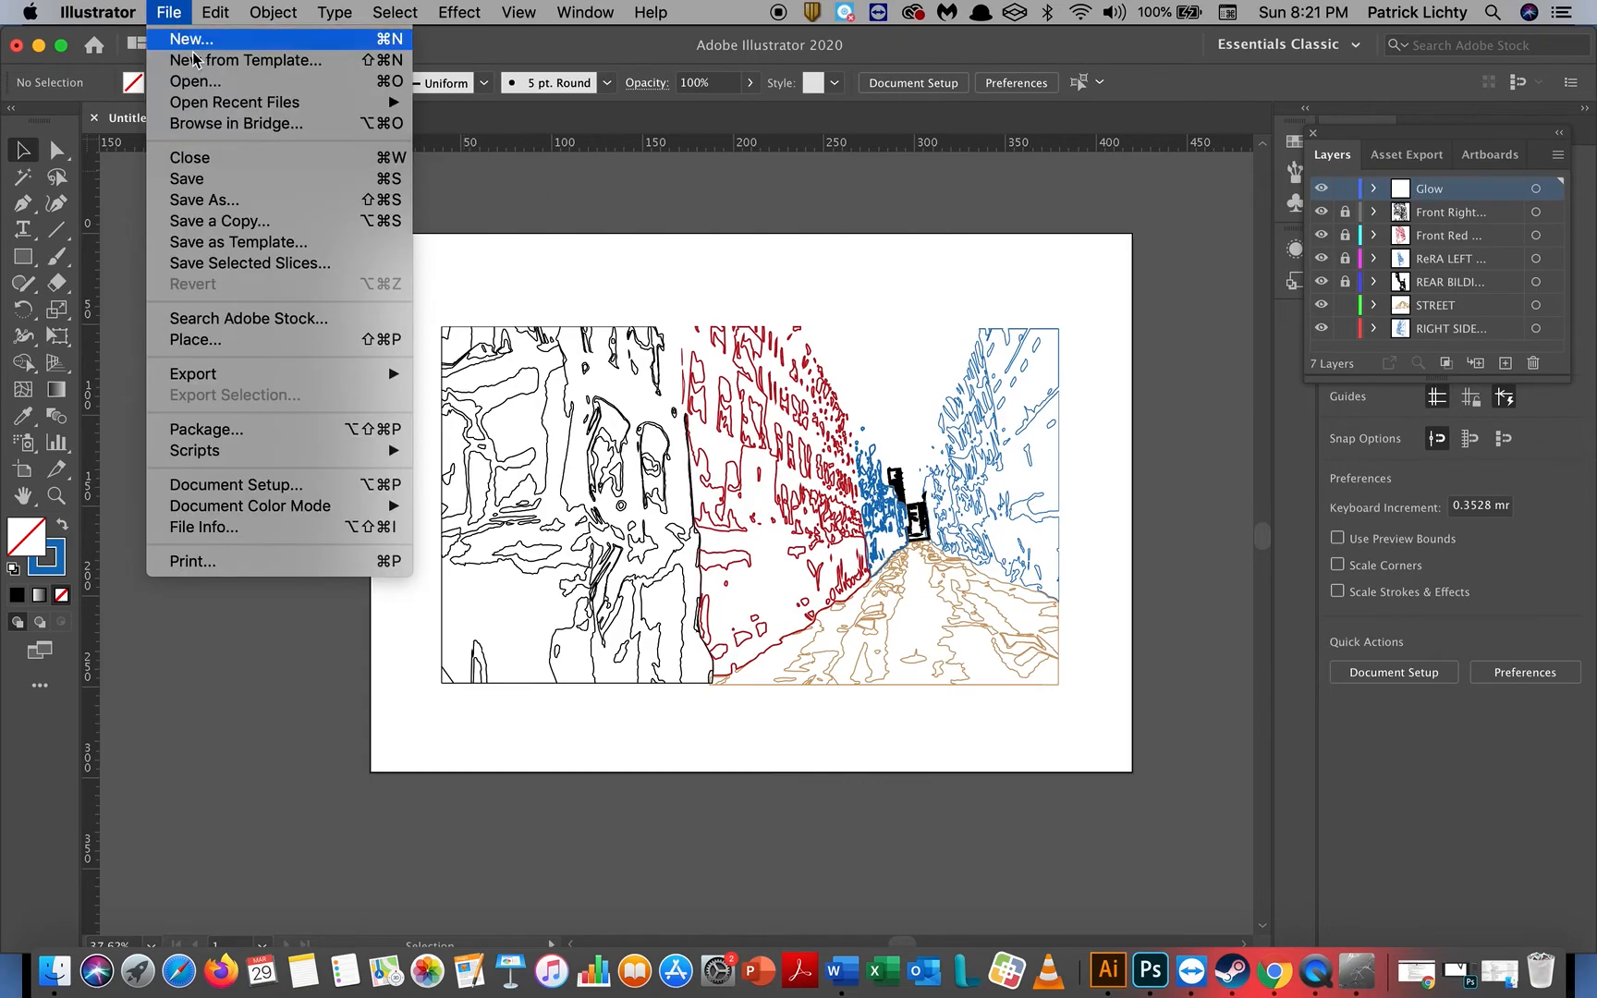
pyautogui.click(286, 341)
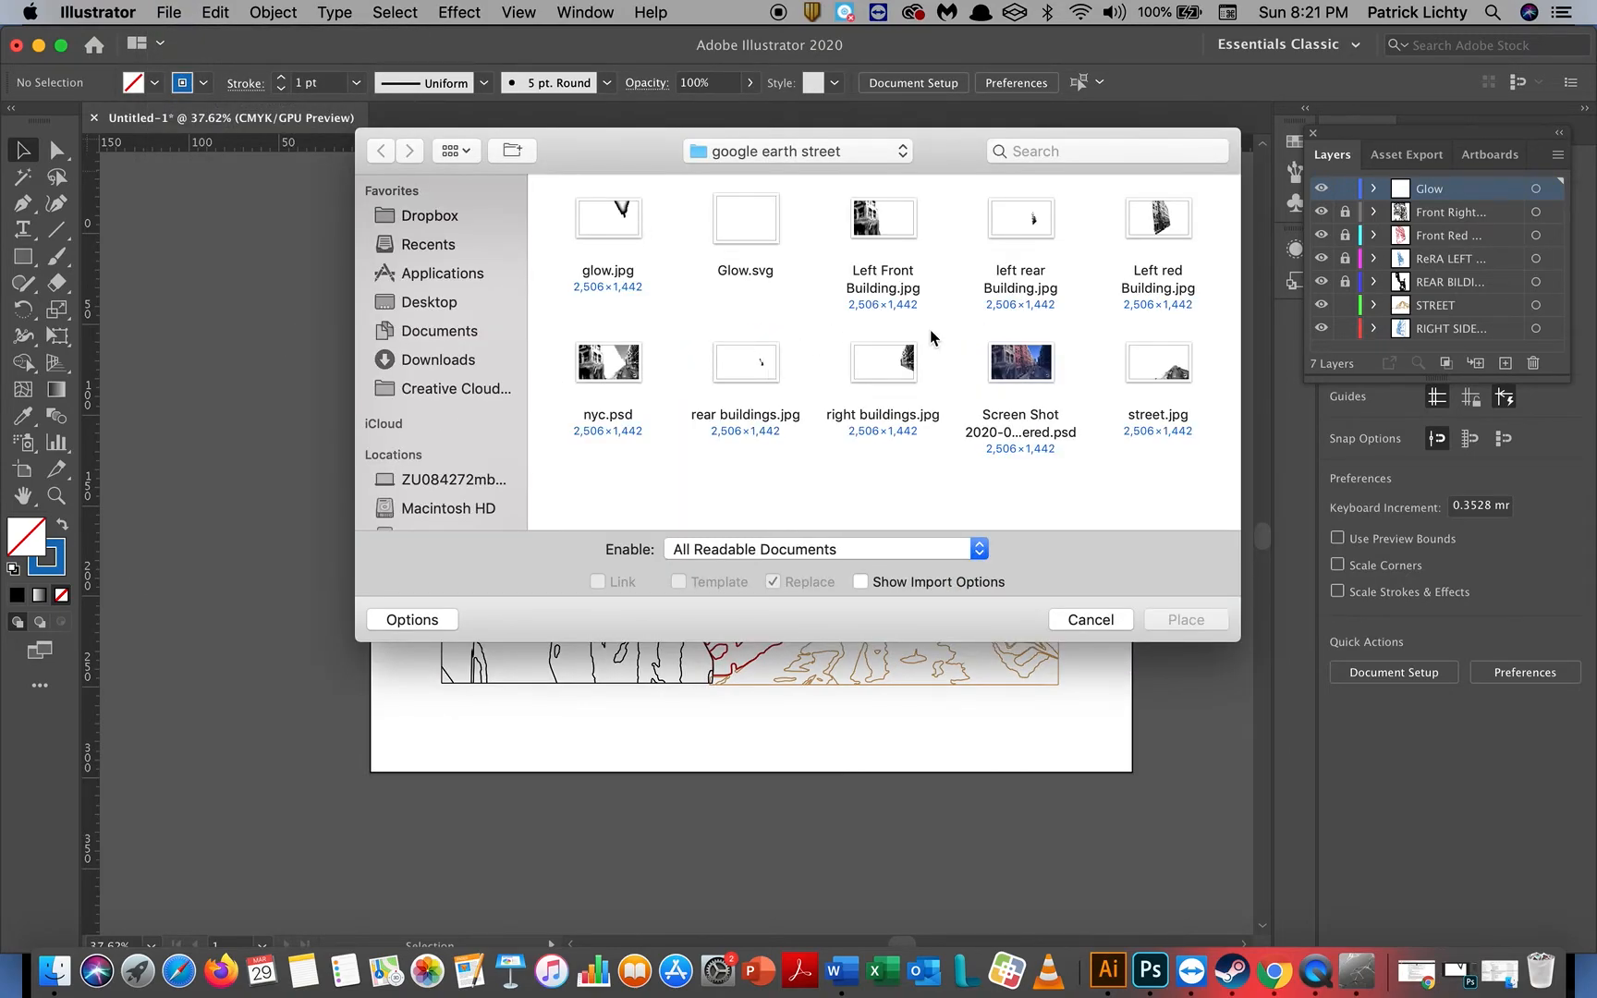
pyautogui.click(761, 223)
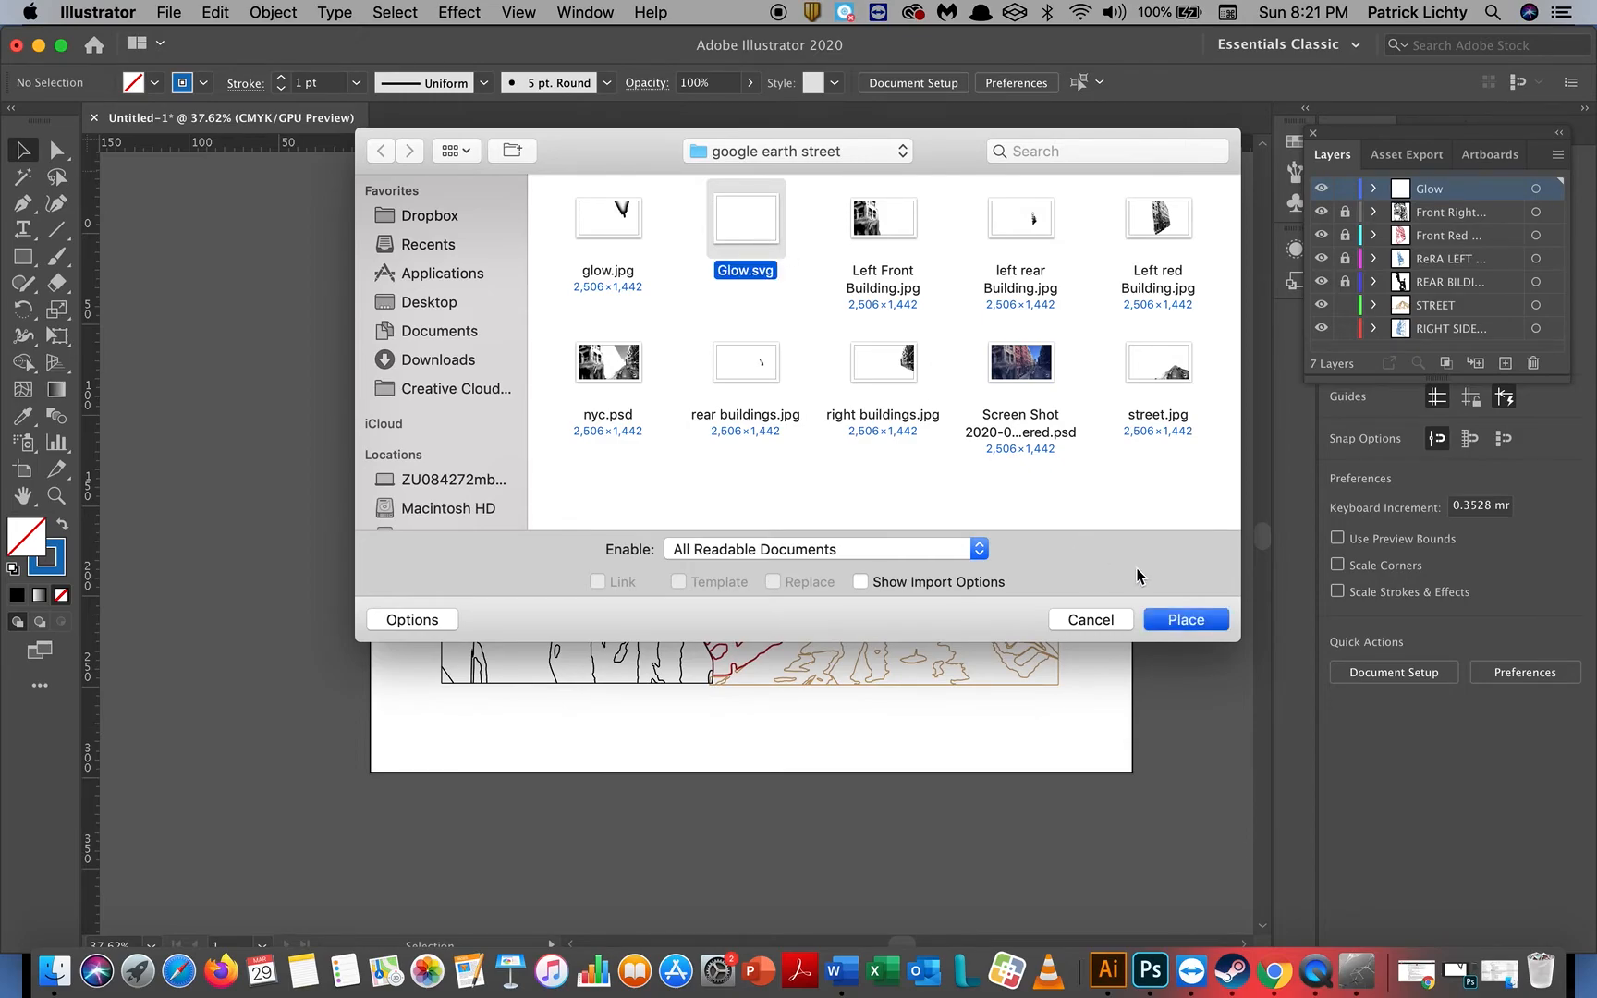
pyautogui.click(1188, 620)
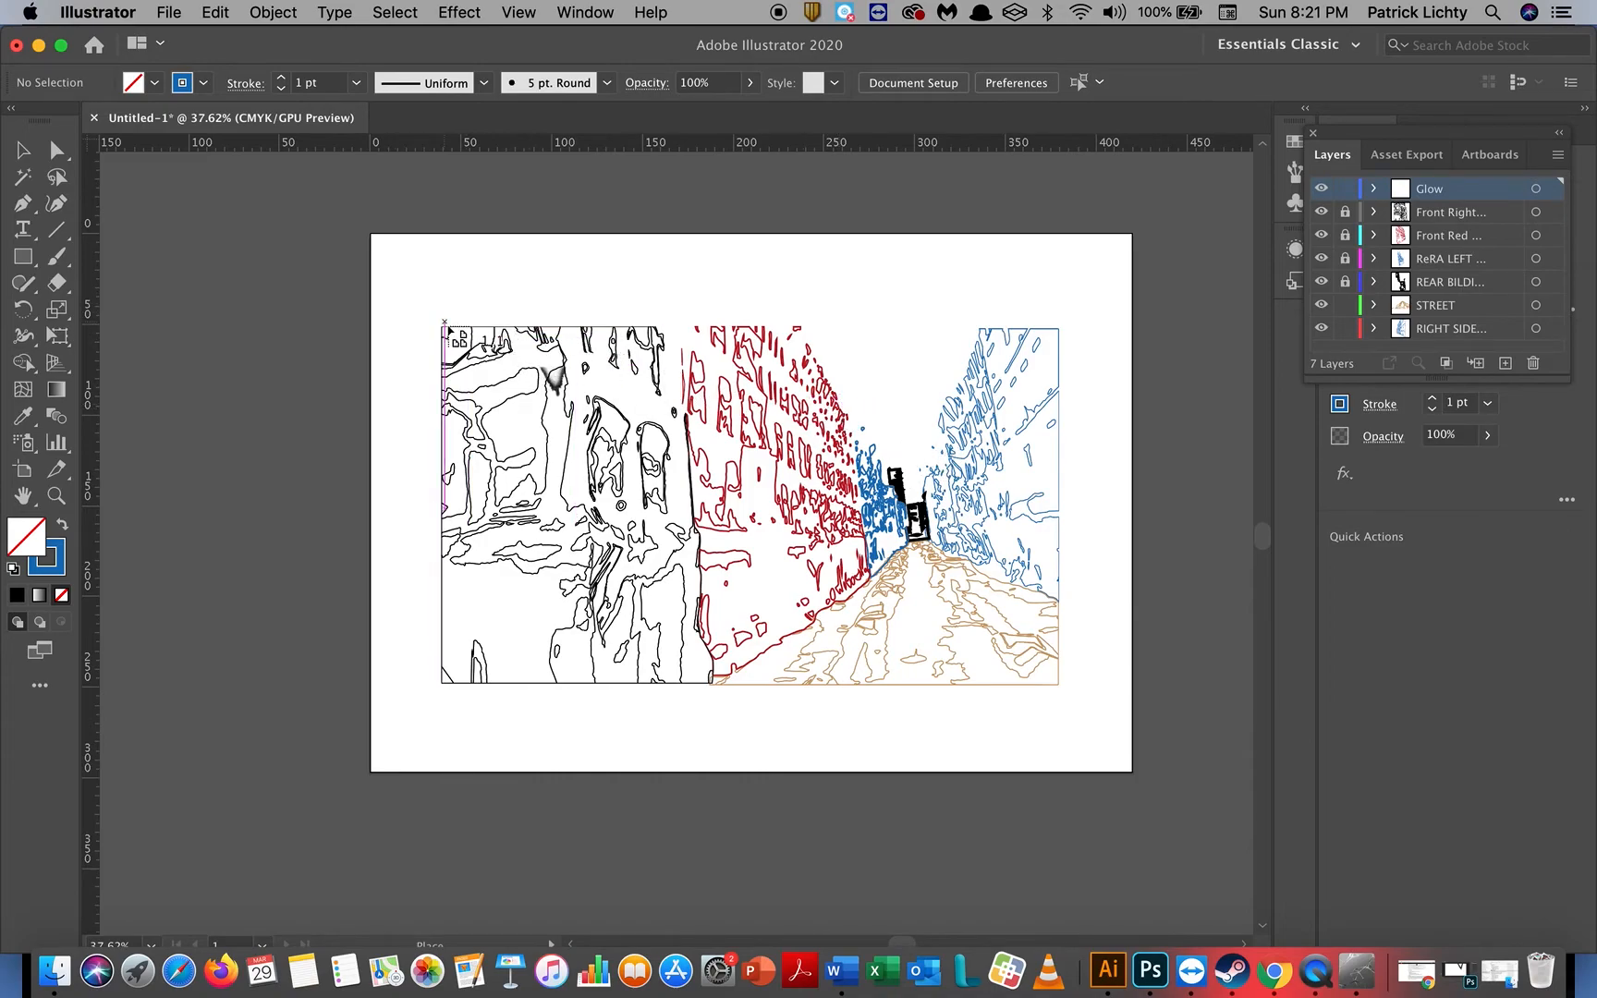
pyautogui.moveTo(443, 327); pyautogui.dragTo(1059, 766)
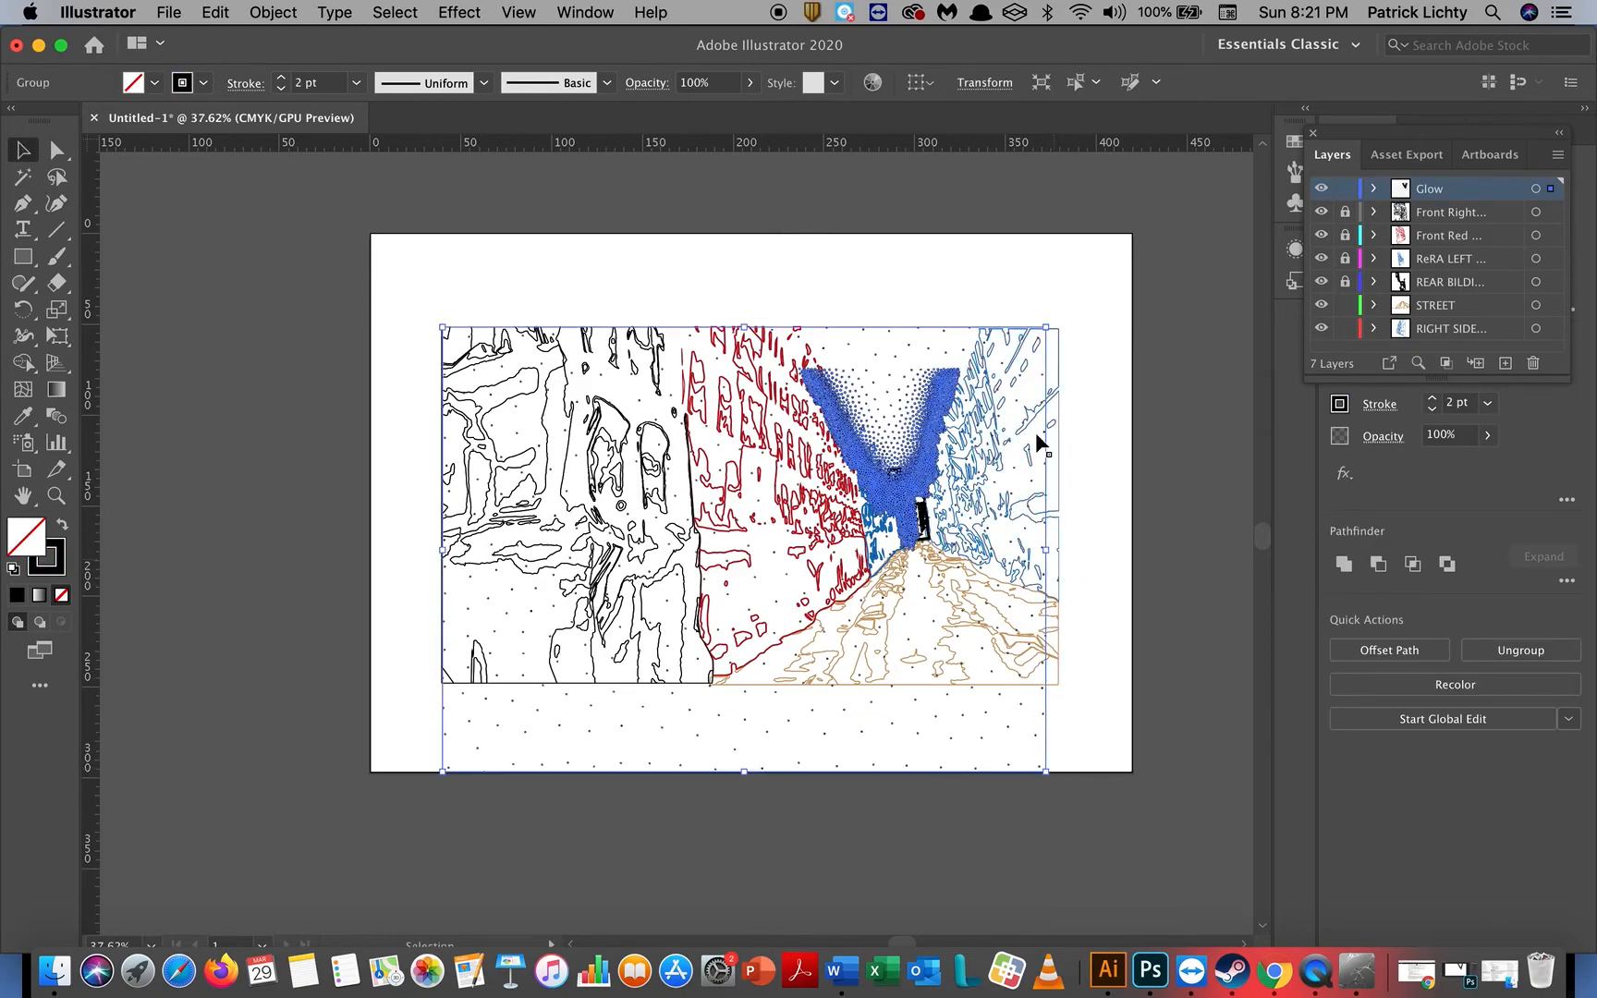
# Step: Stretch and reposition the placed stipple group so its V-shaped glow fits the sky gap between the buildings
pyautogui.moveTo(1048, 325); pyautogui.dragTo(1064, 290)
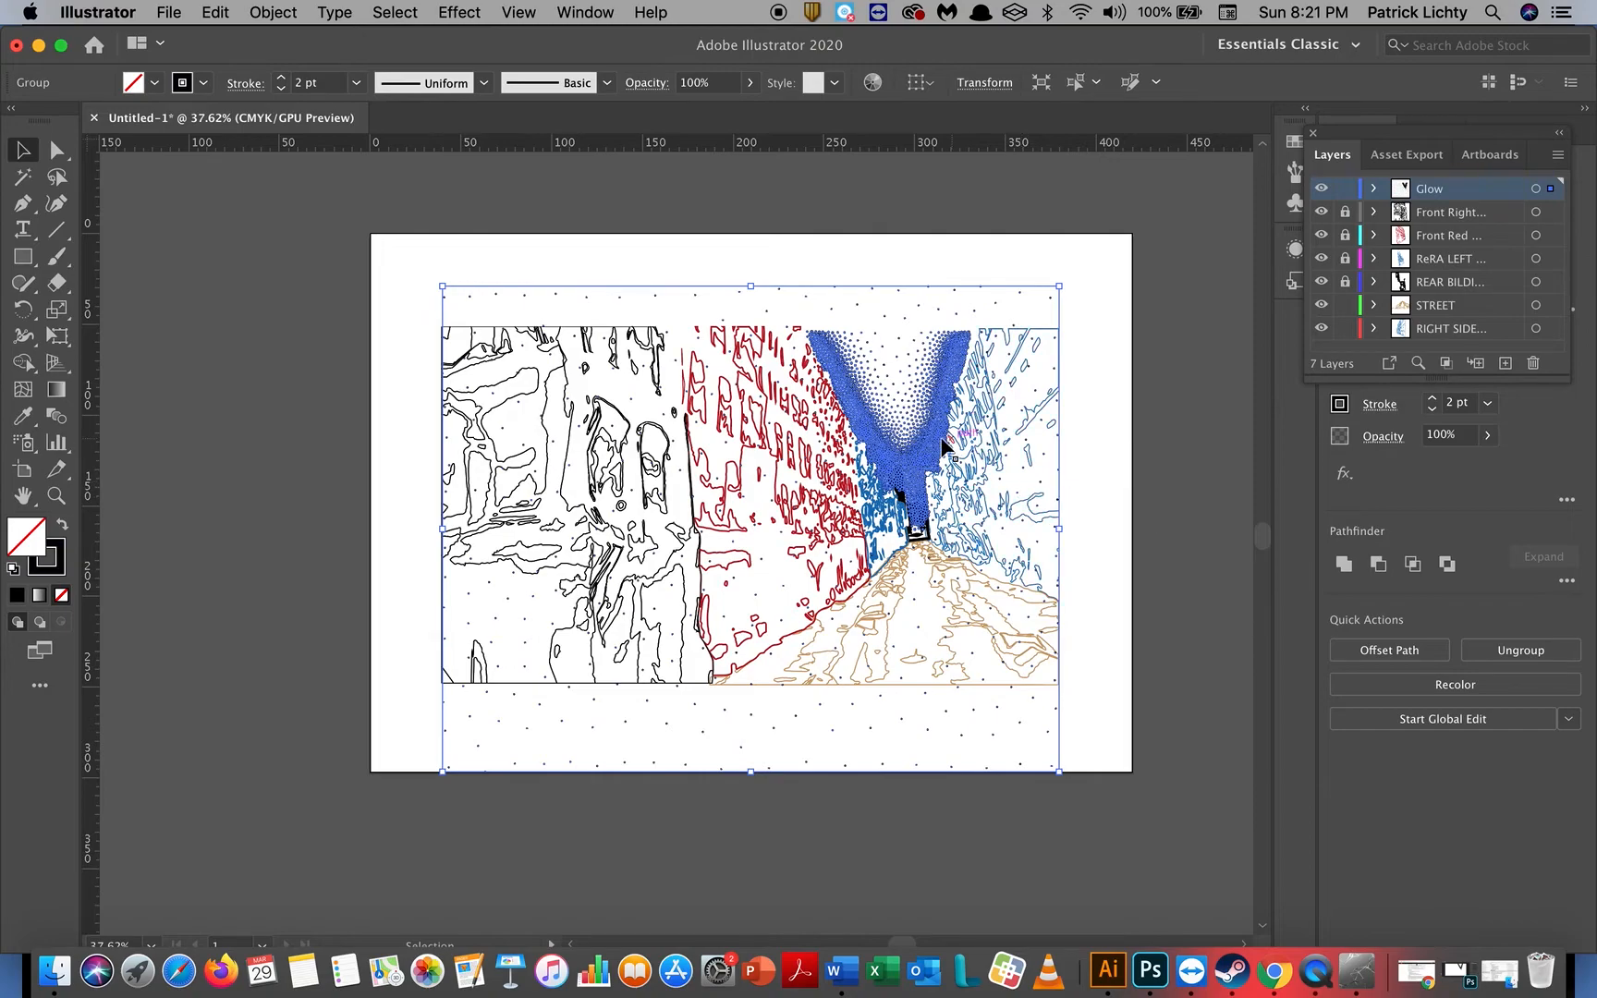
pyautogui.moveTo(934, 444)
pyautogui.mouseDown()
pyautogui.moveTo(935, 404)
pyautogui.moveTo(921, 421)
pyautogui.mouseUp()
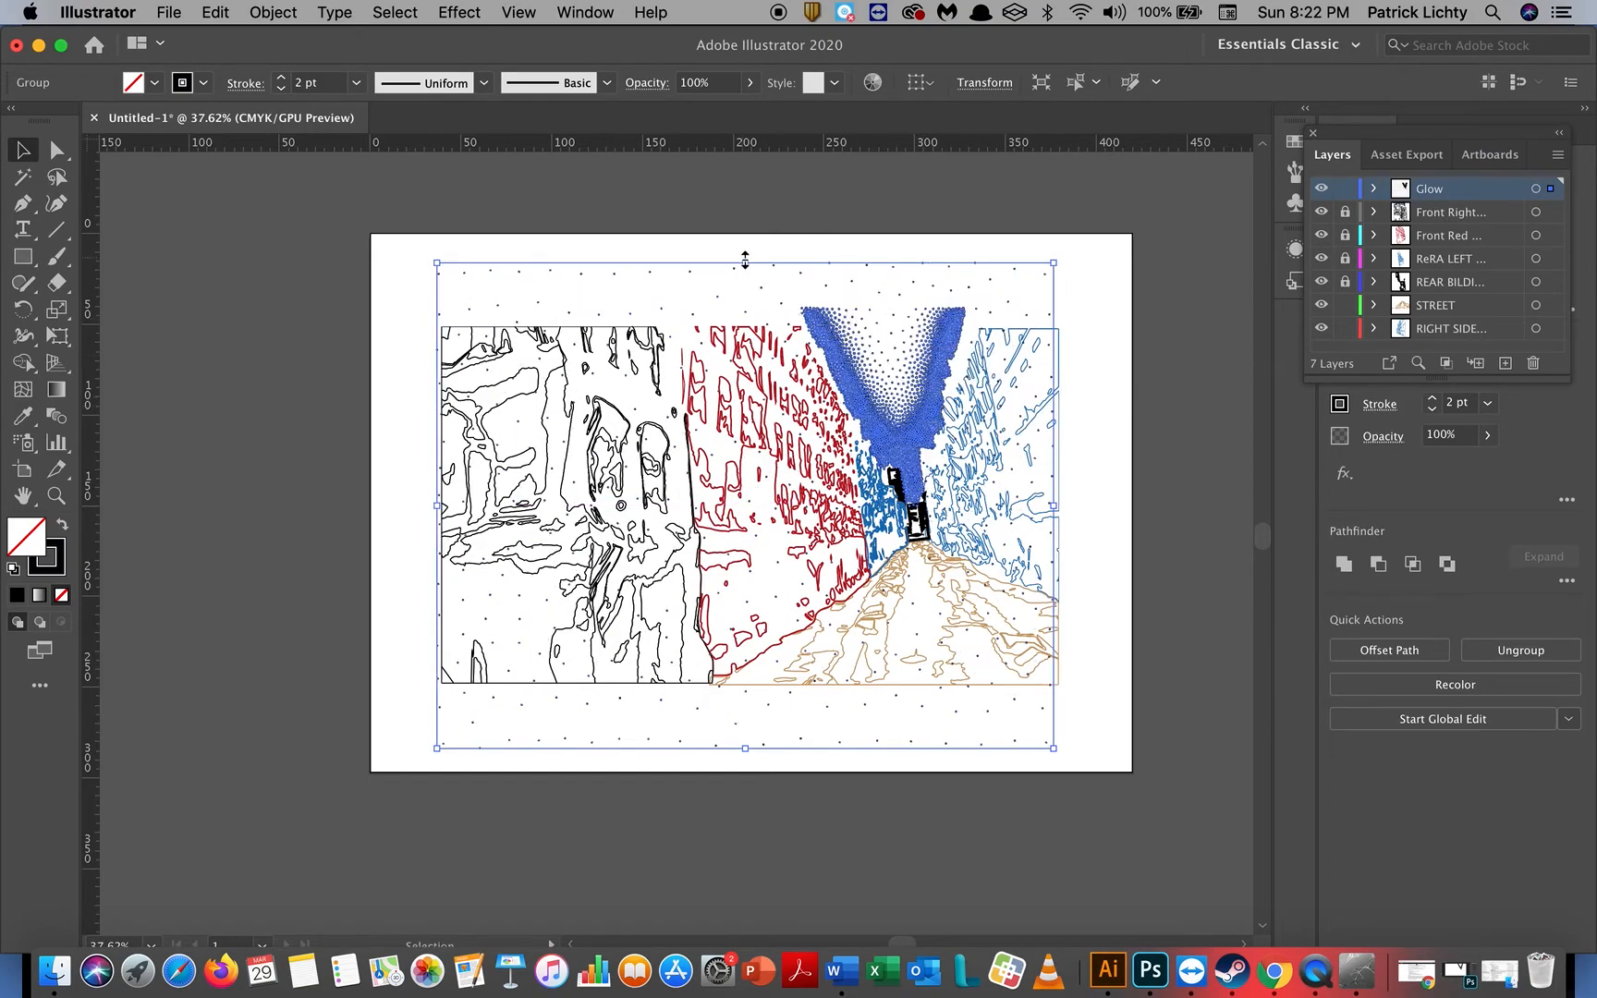
pyautogui.moveTo(745, 262); pyautogui.dragTo(751, 286)
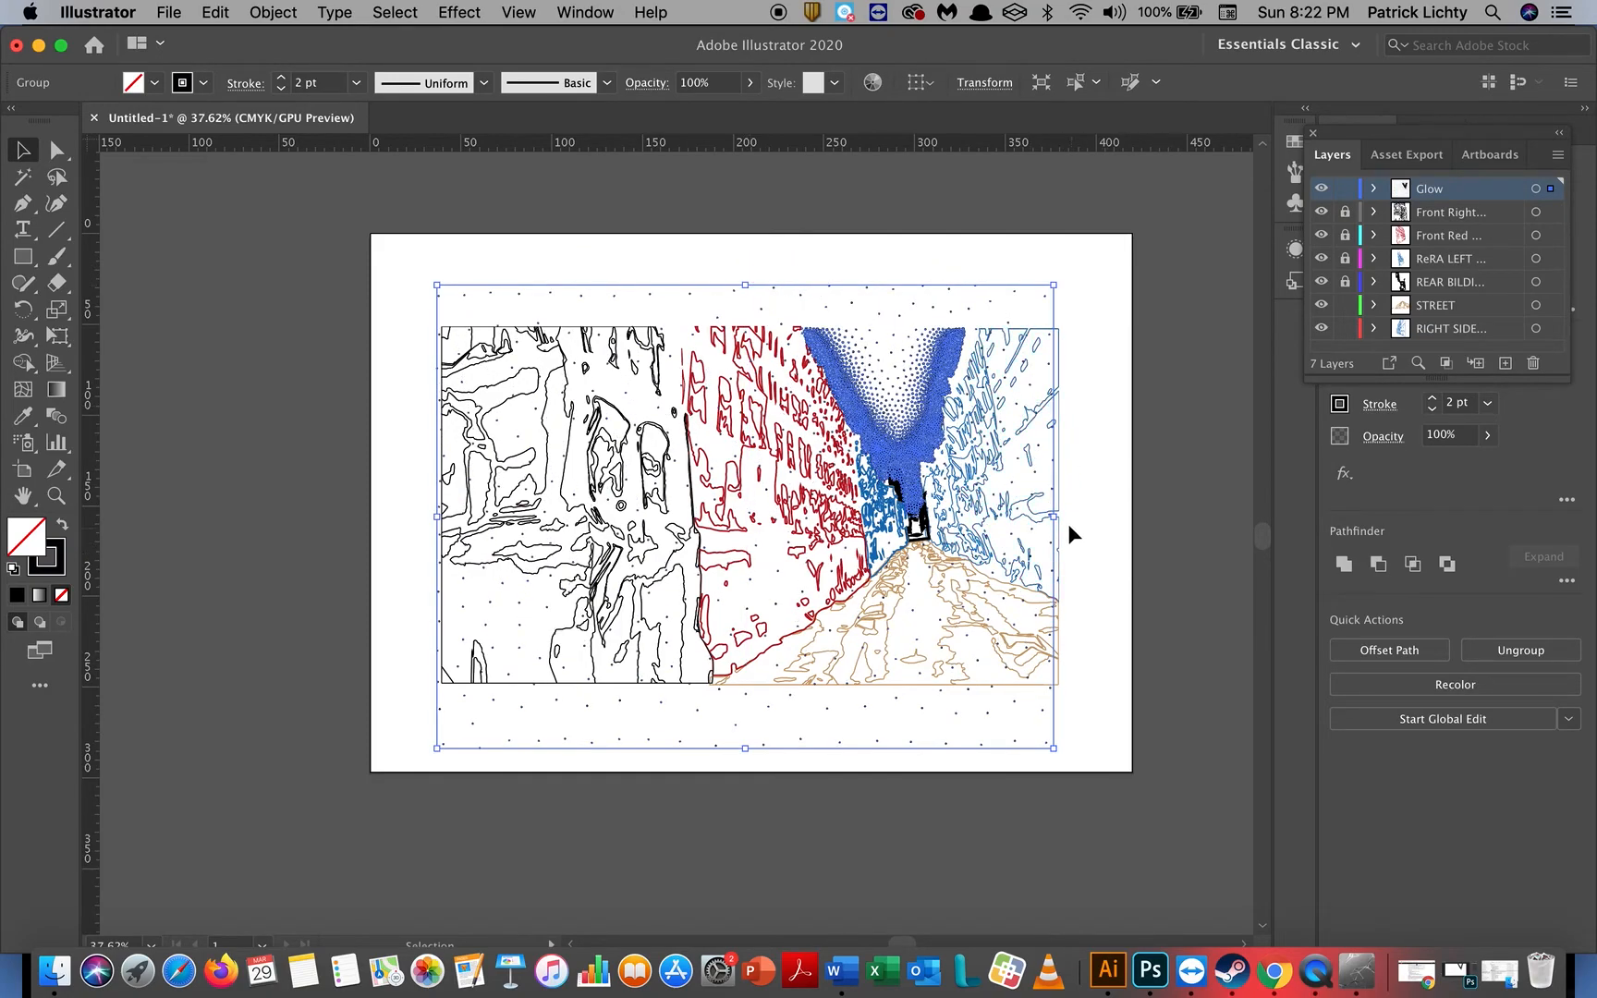
pyautogui.moveTo(1055, 518); pyautogui.dragTo(1070, 516)
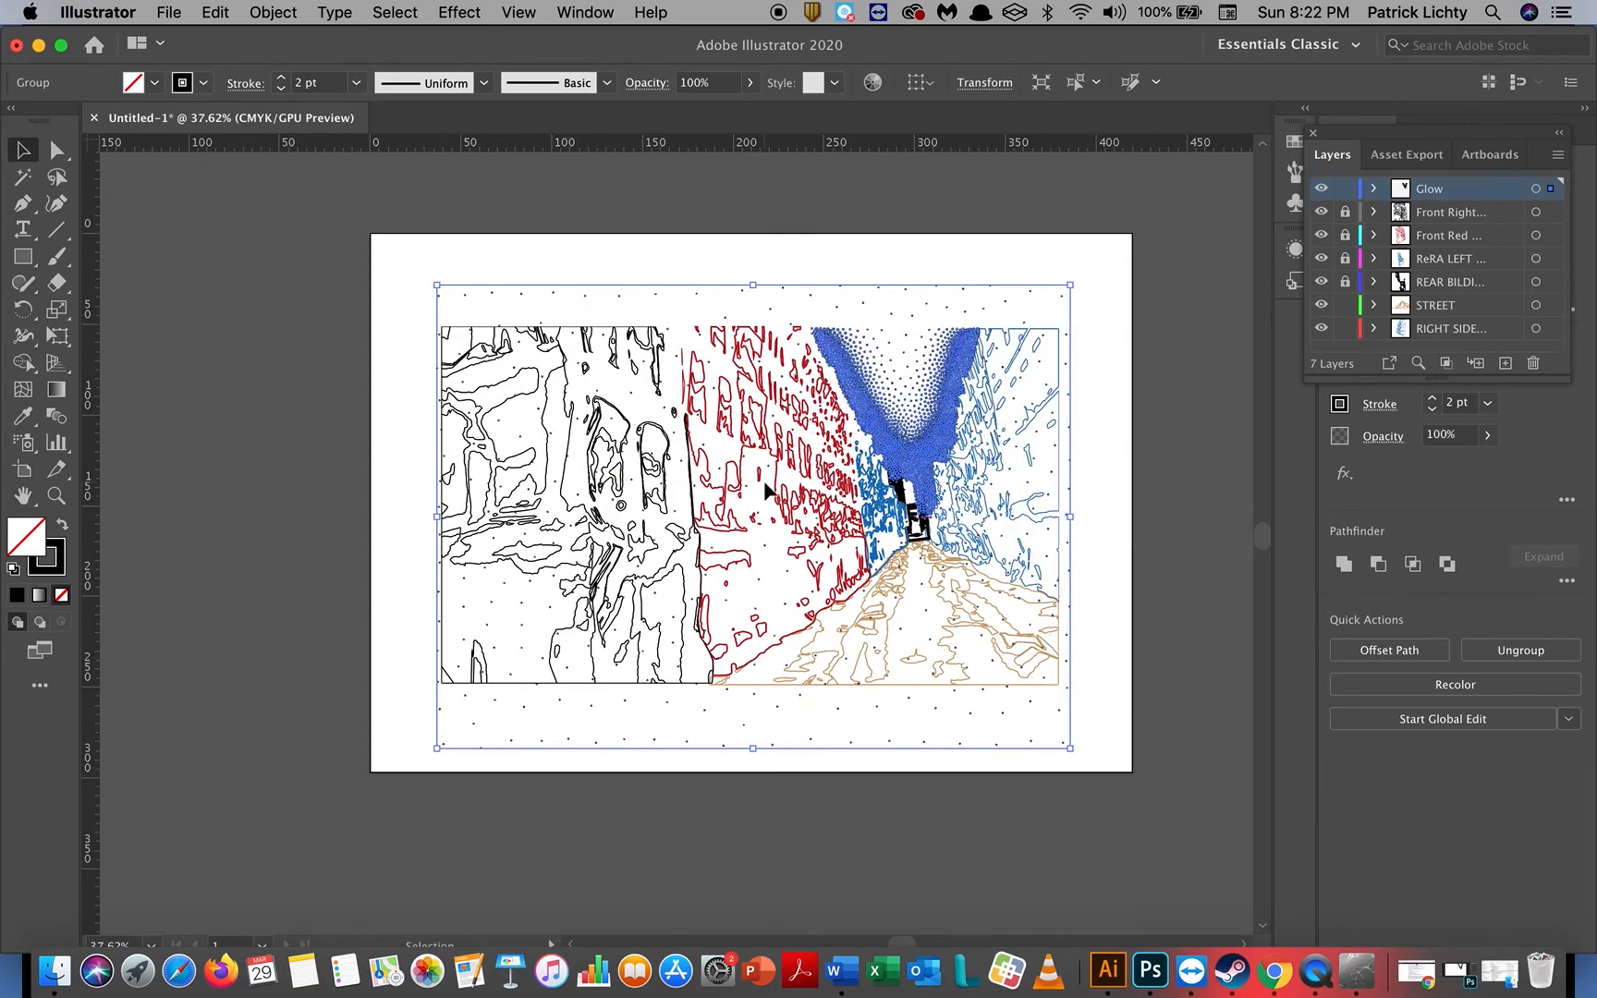
pyautogui.moveTo(438, 514); pyautogui.dragTo(412, 520)
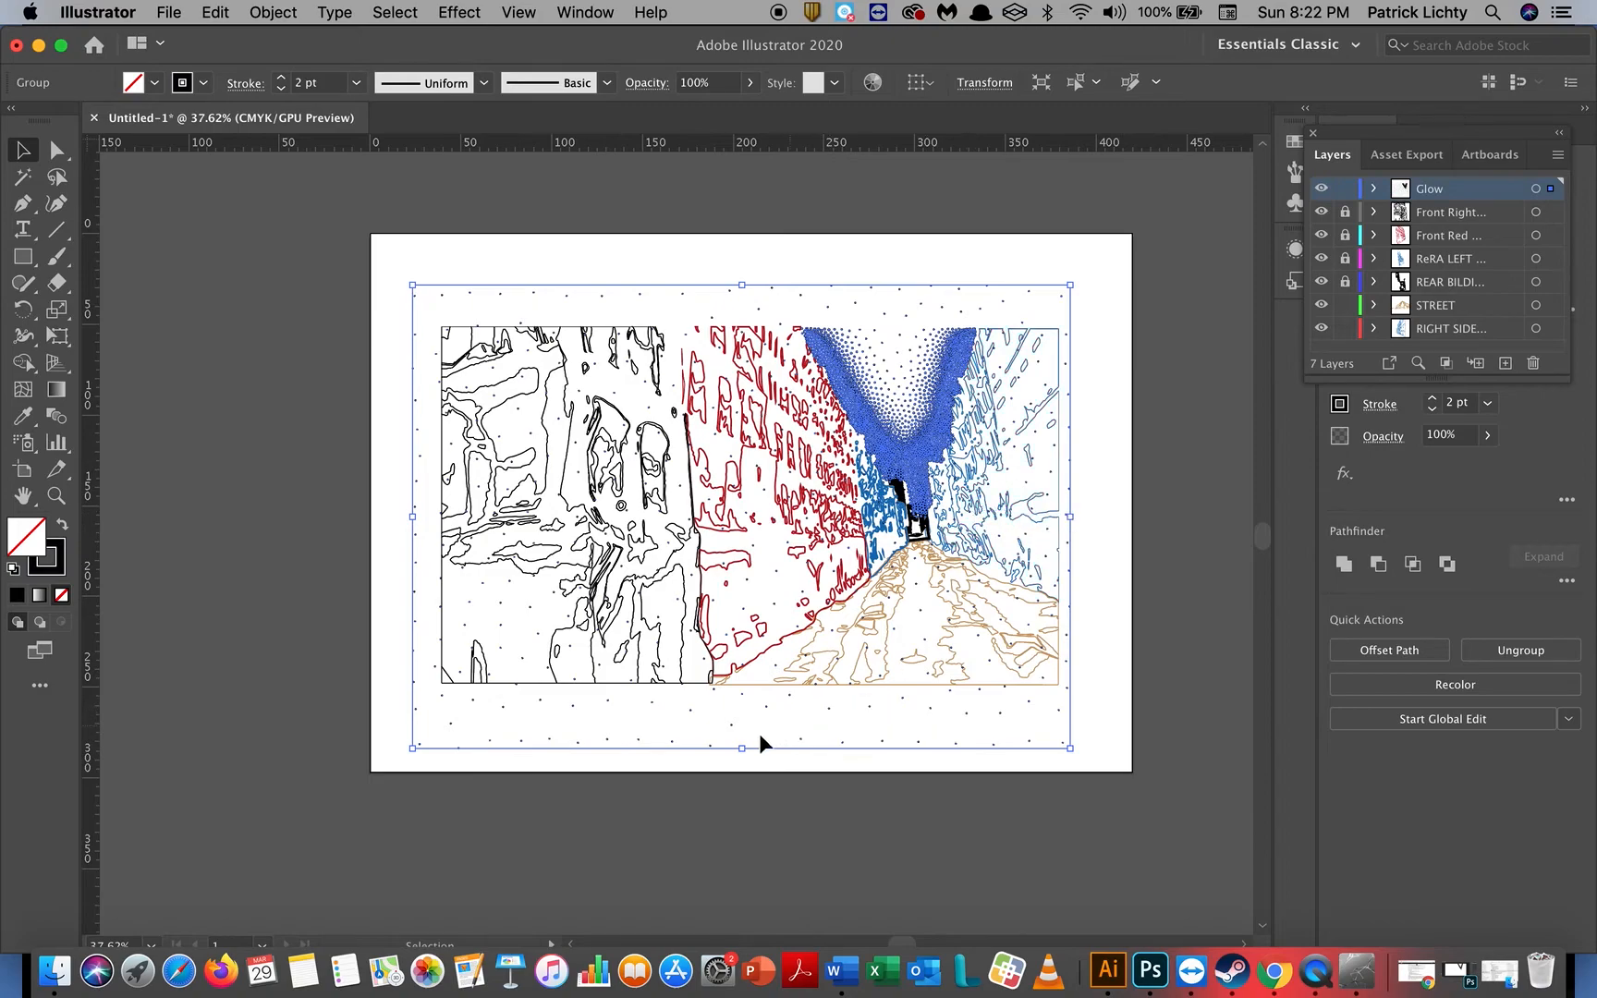
pyautogui.moveTo(743, 751); pyautogui.dragTo(750, 703)
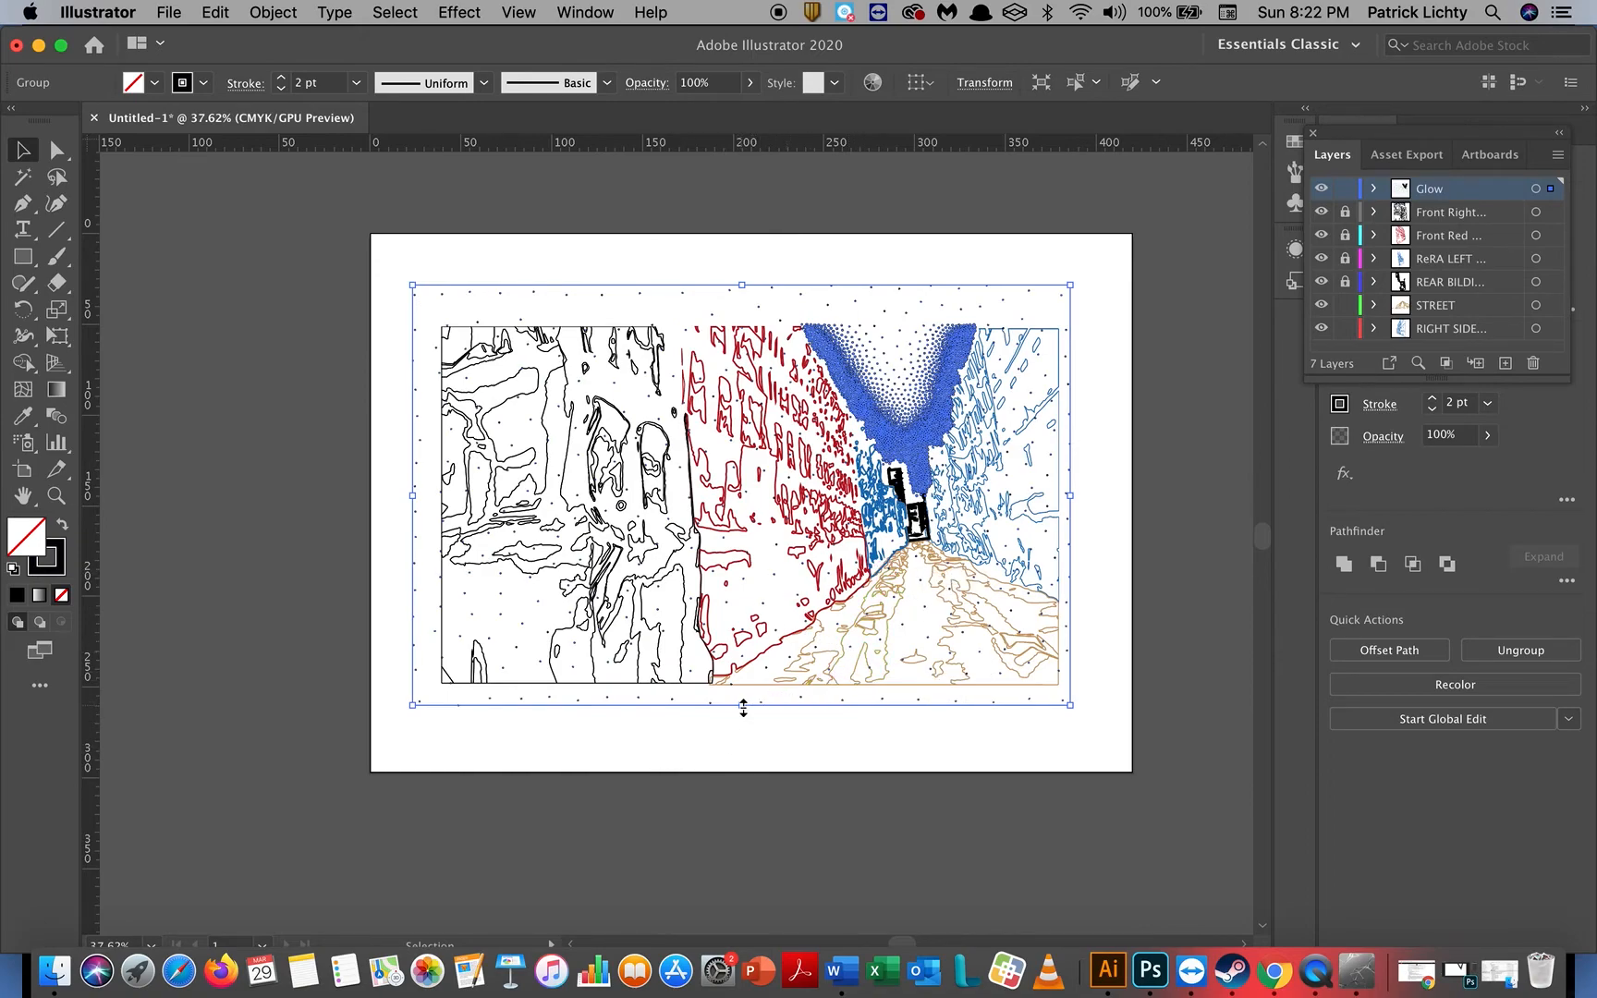
pyautogui.moveTo(743, 709); pyautogui.dragTo(745, 724)
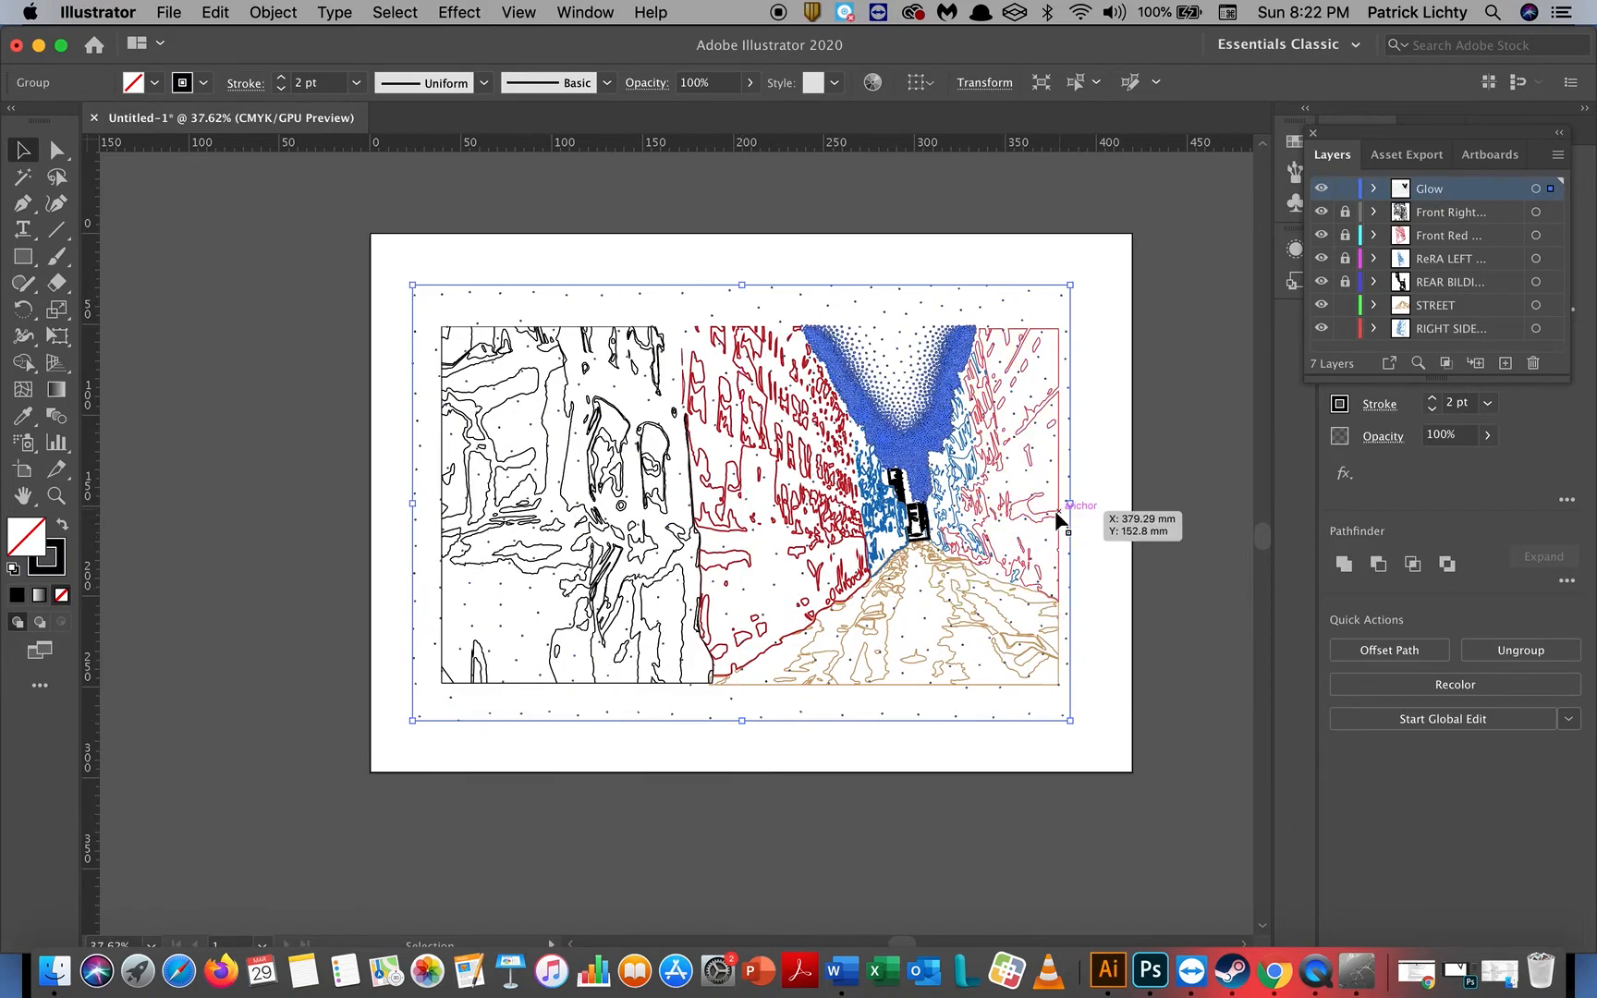
pyautogui.moveTo(1069, 505); pyautogui.dragTo(1061, 511)
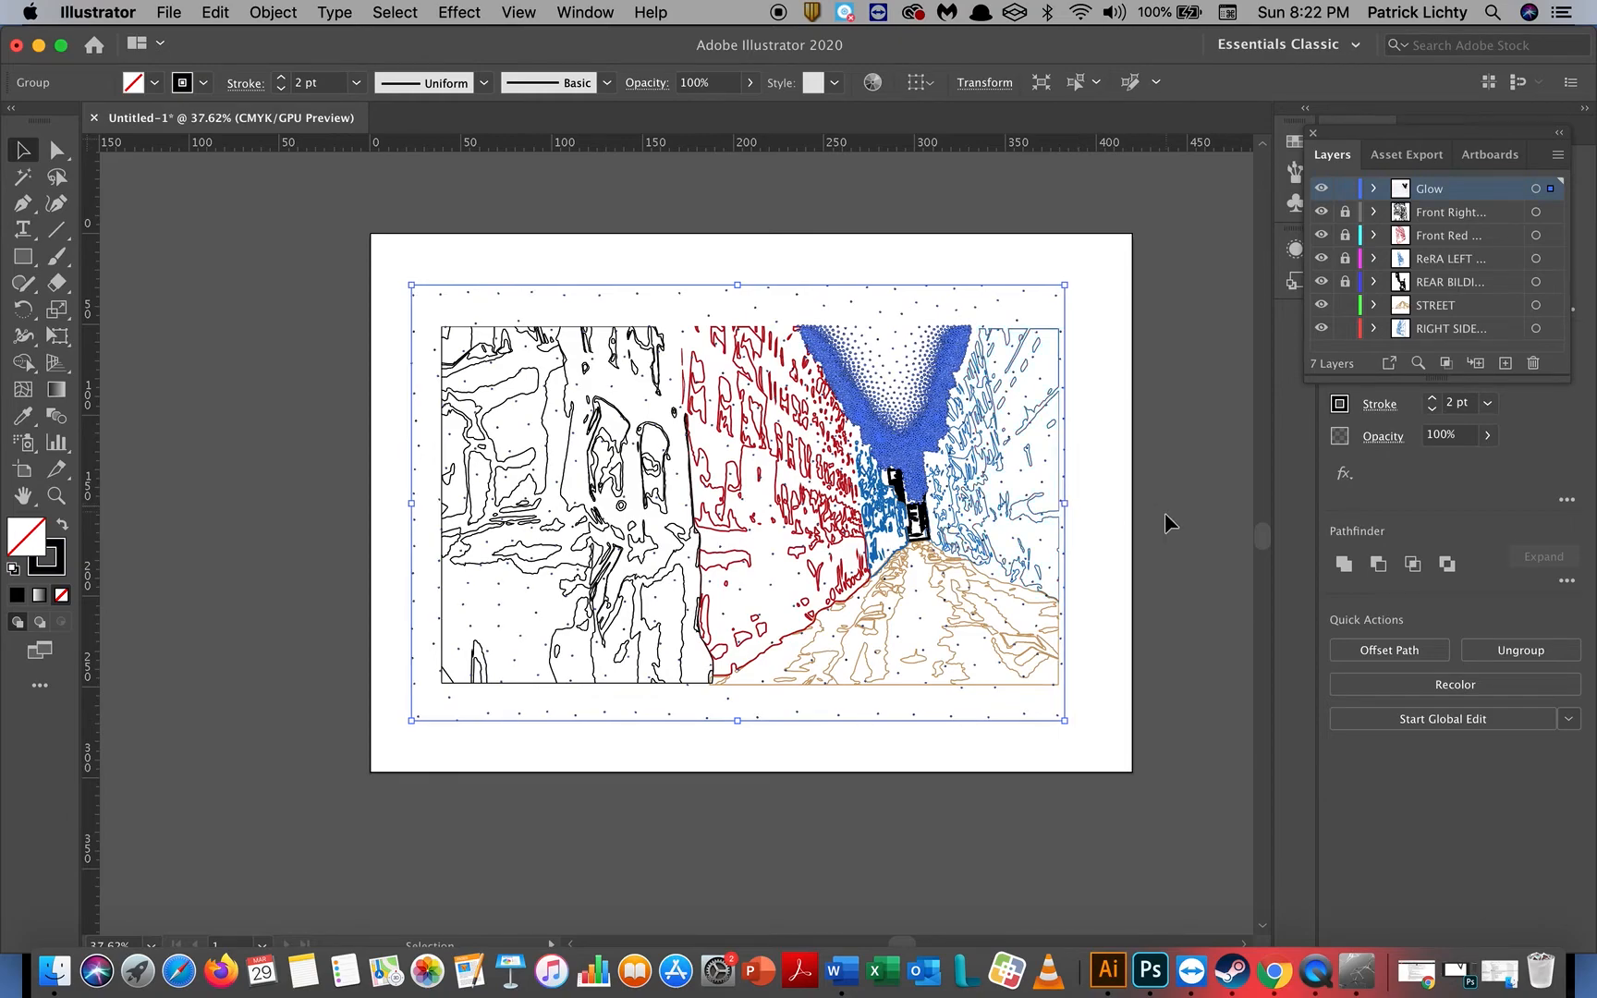
# Step: Lock the STREET and RIGHT SIDE layers, and ungroup the placed stipple artwork twice
pyautogui.click(1346, 306)
pyautogui.click(290, 9)
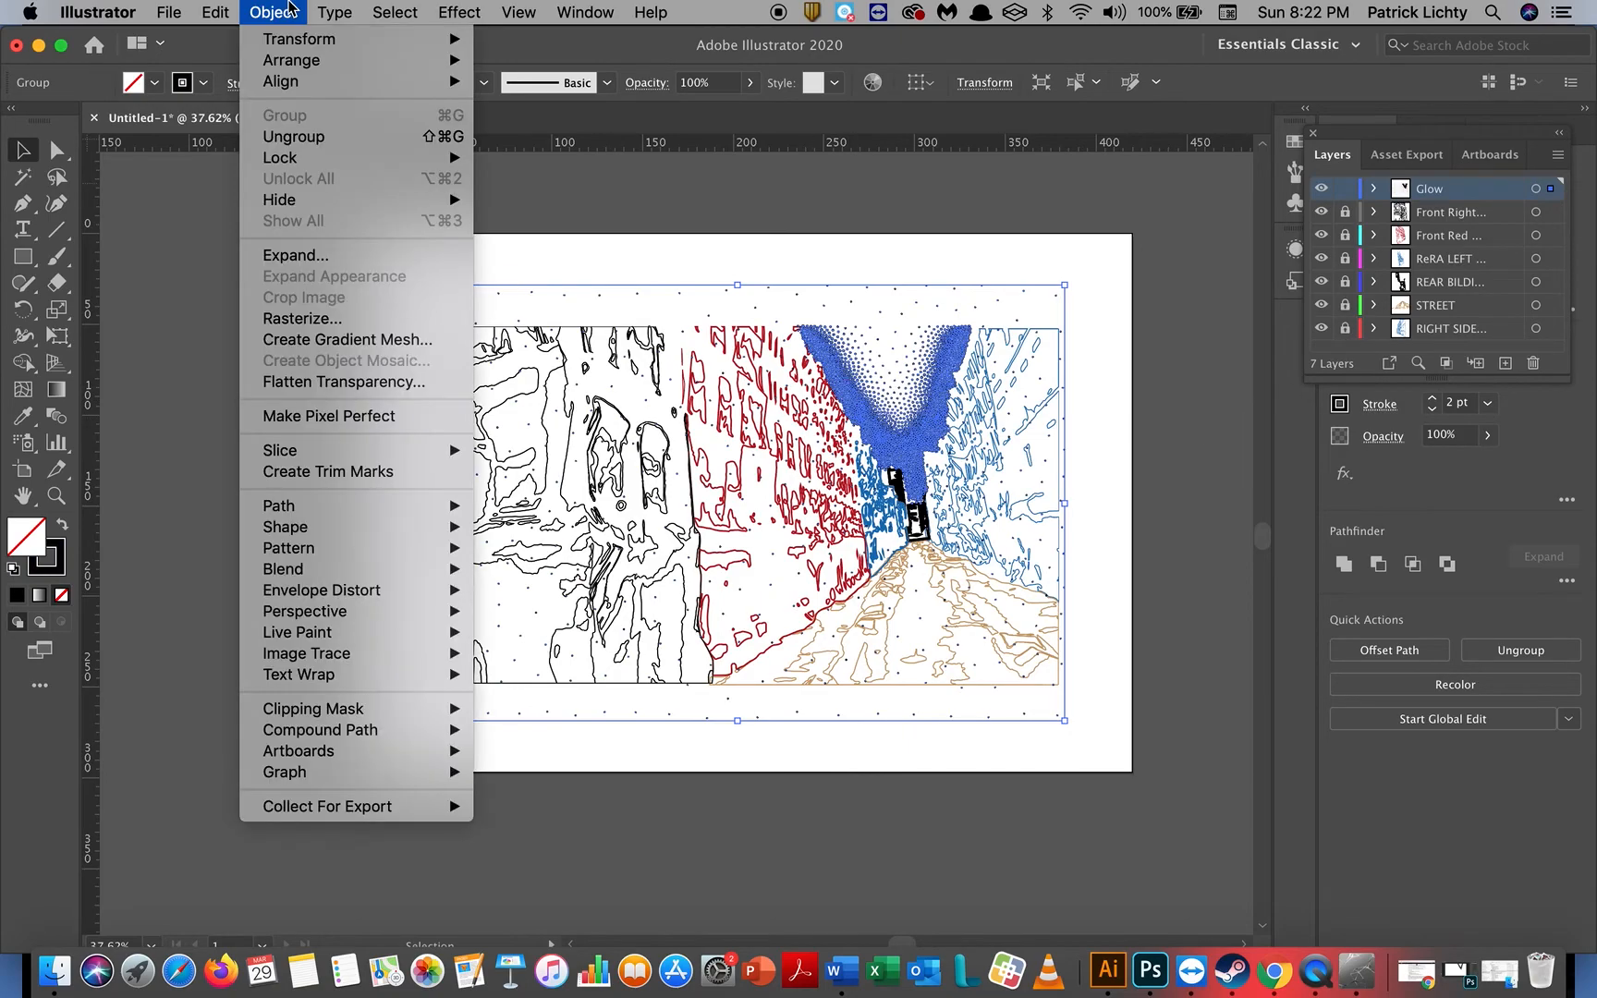
pyautogui.click(300, 137)
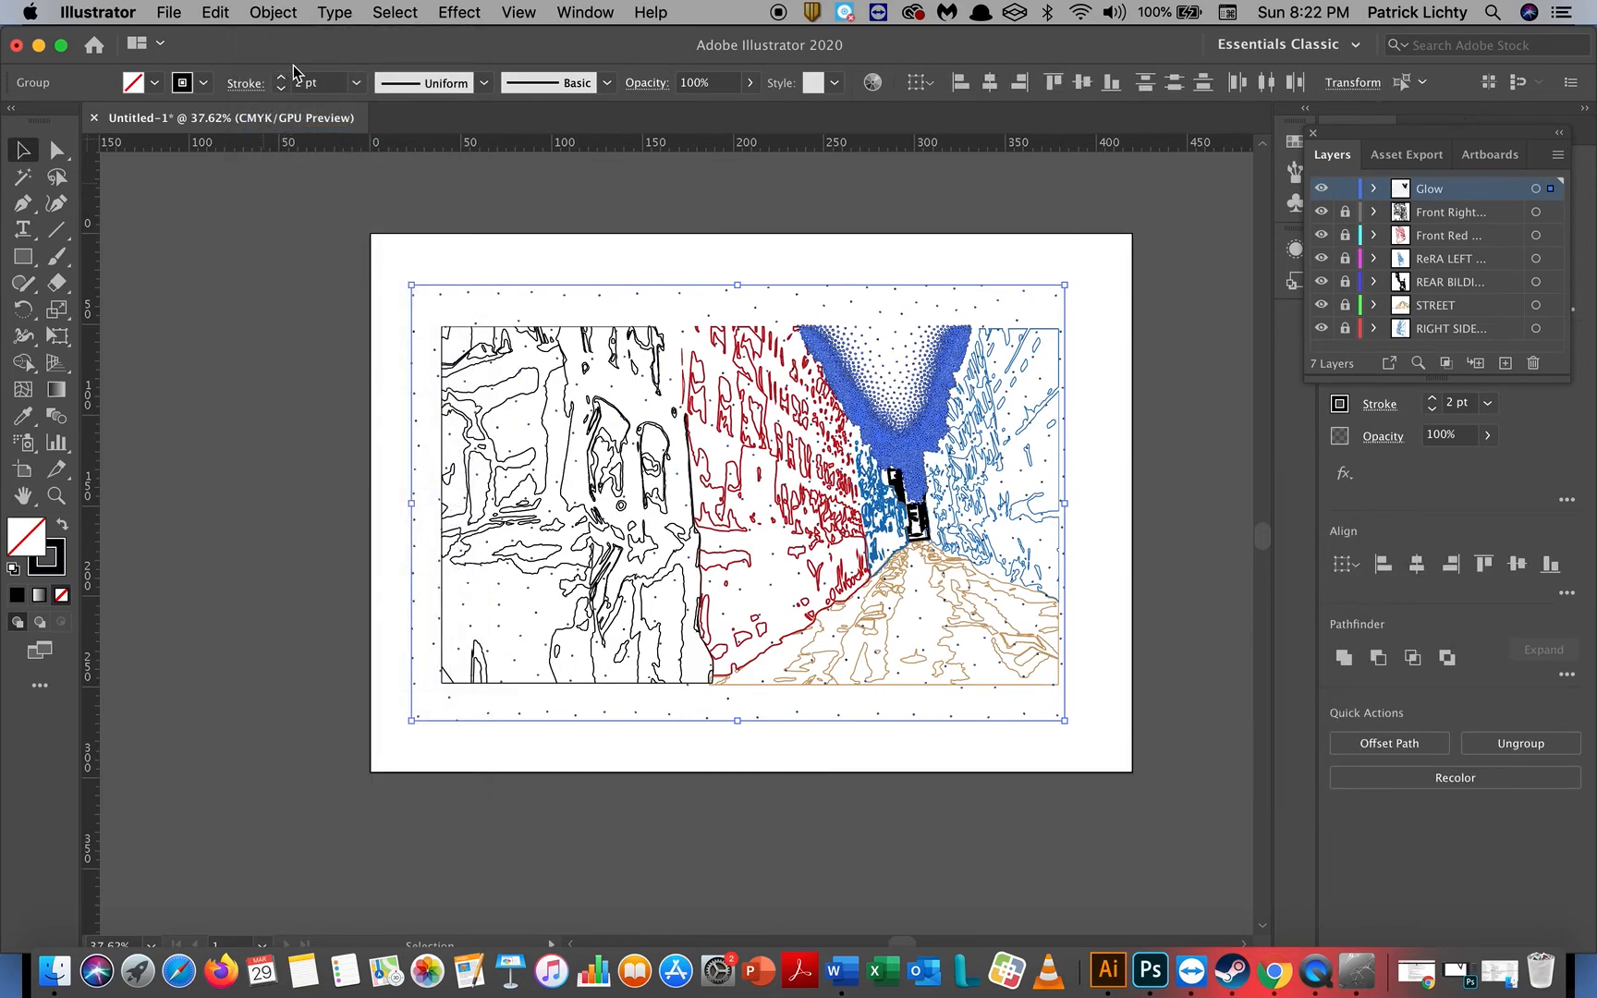
pyautogui.click(215, 12)
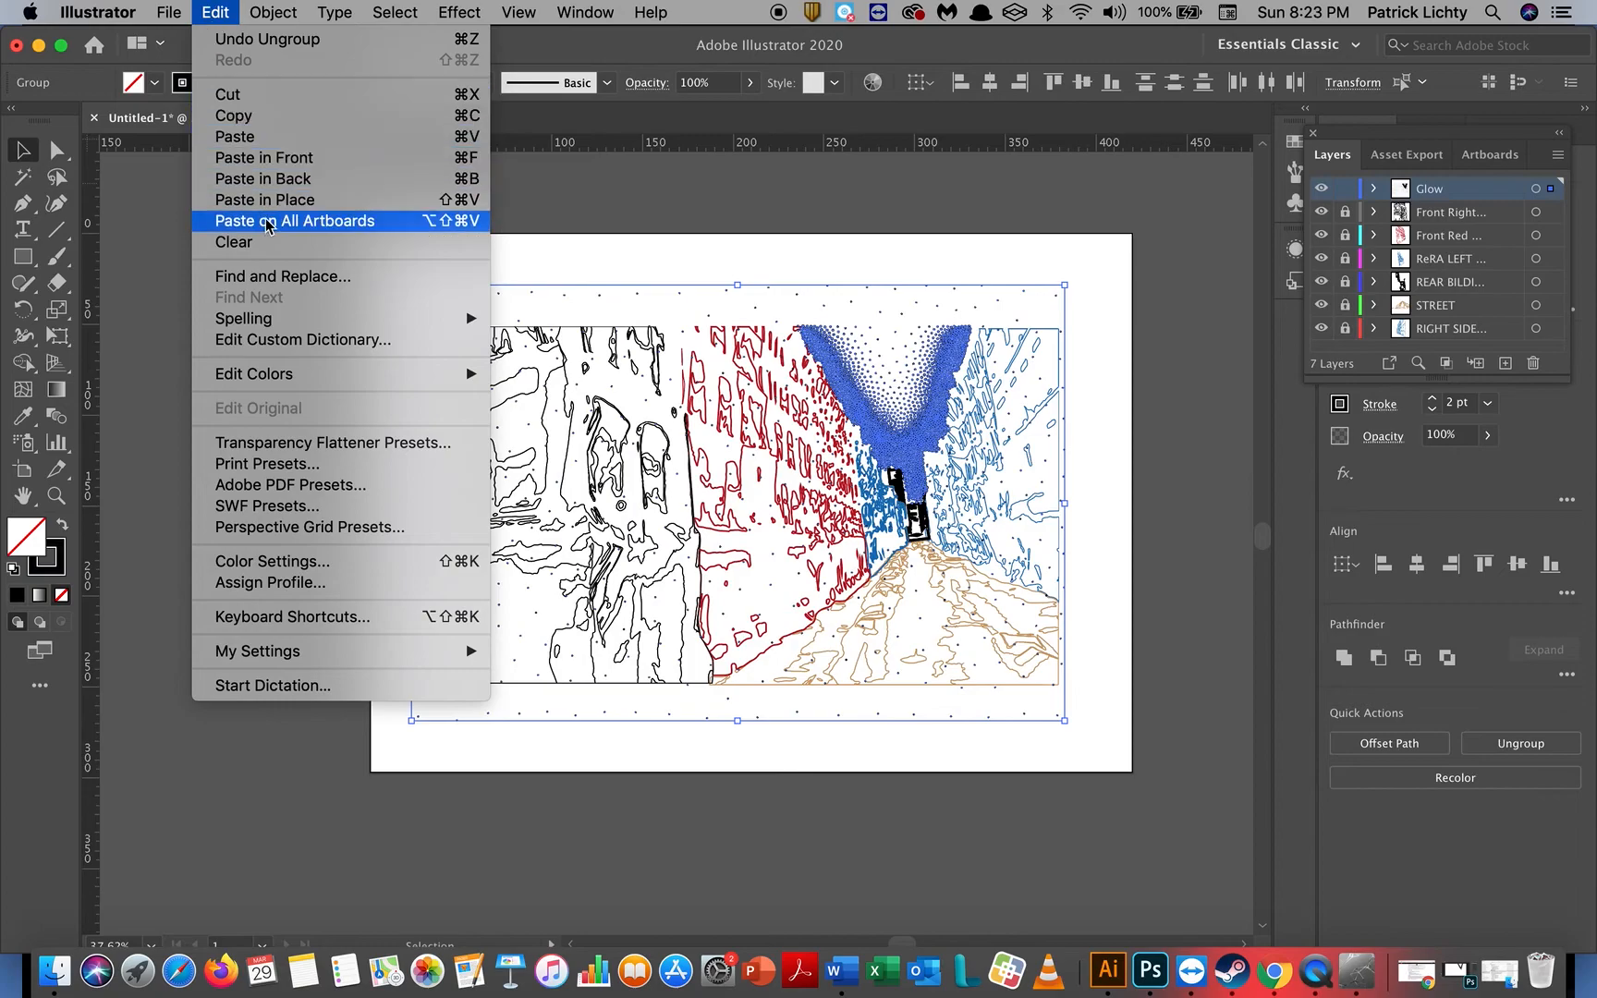
pyautogui.moveTo(193, 7)
pyautogui.moveTo(272, 12)
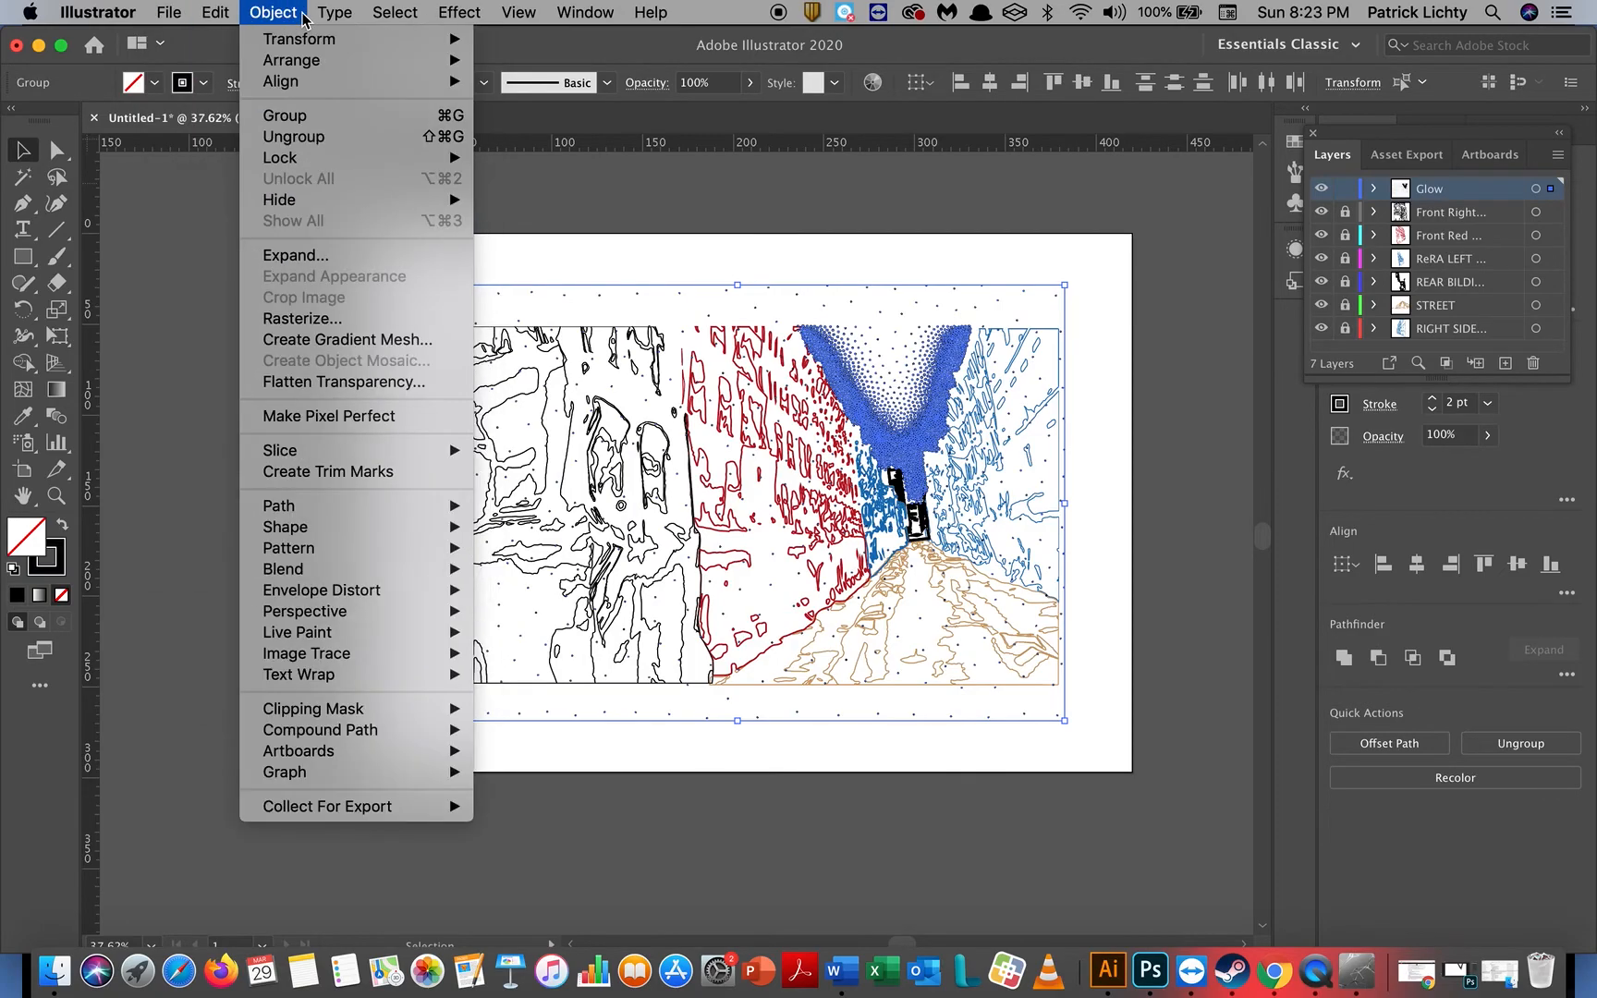
pyautogui.click(311, 139)
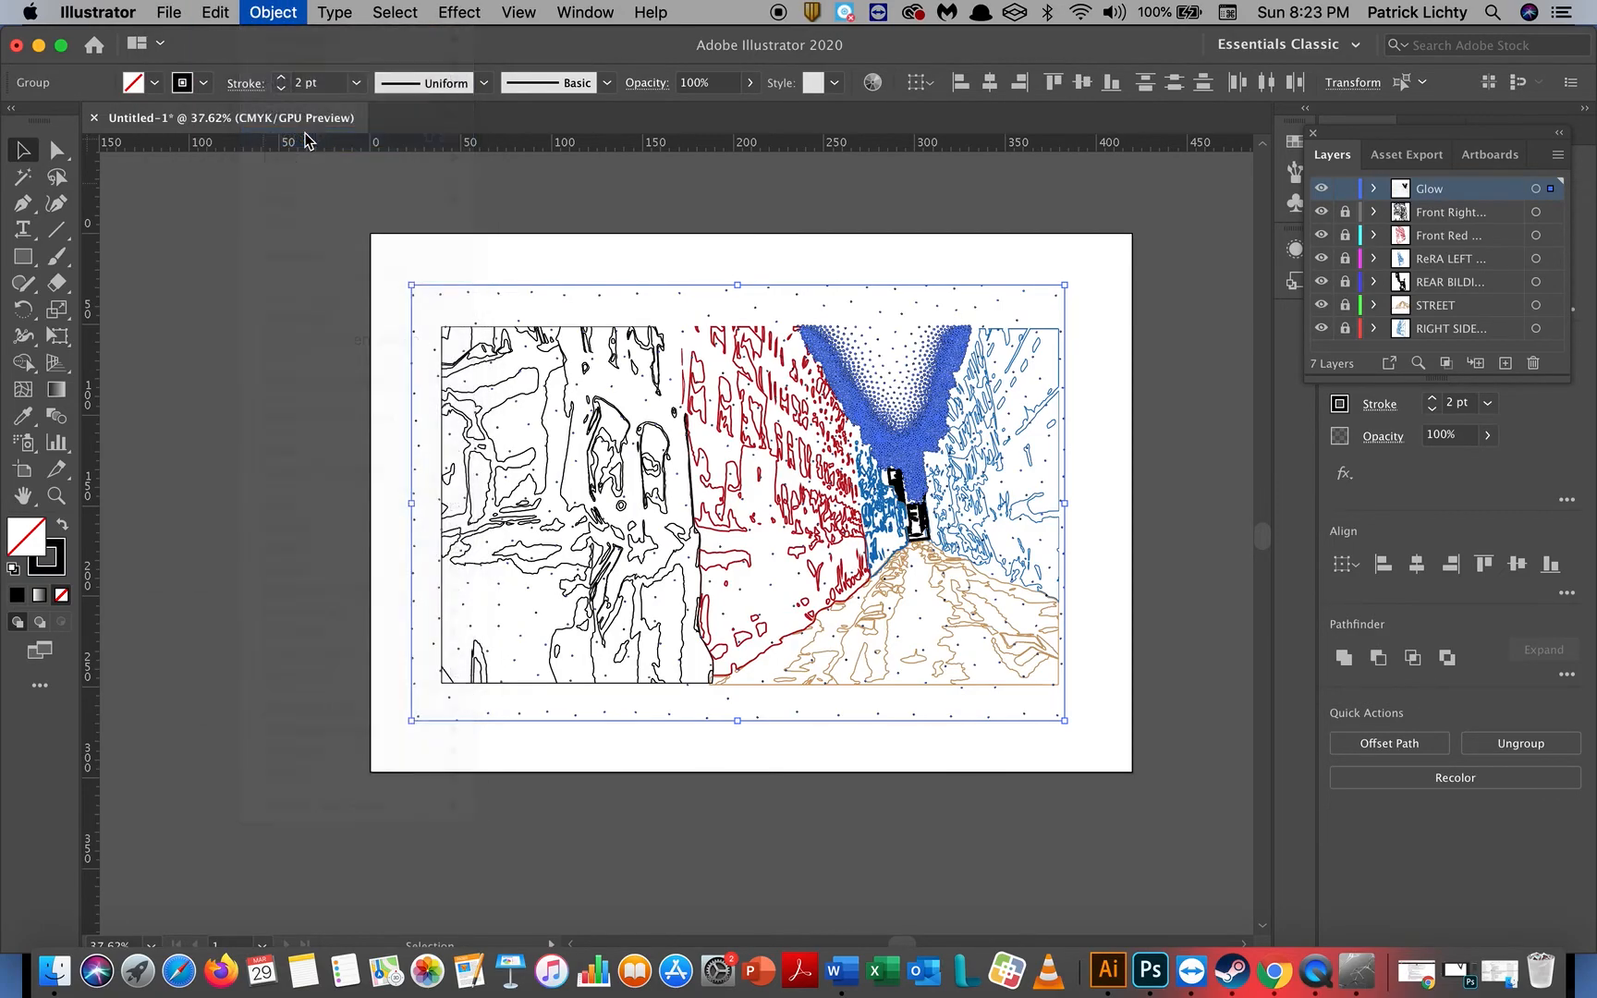
# Step: Expand the fill and stroke of the stipple artwork, and ungroup the expanded shapes
pyautogui.click(277, 12)
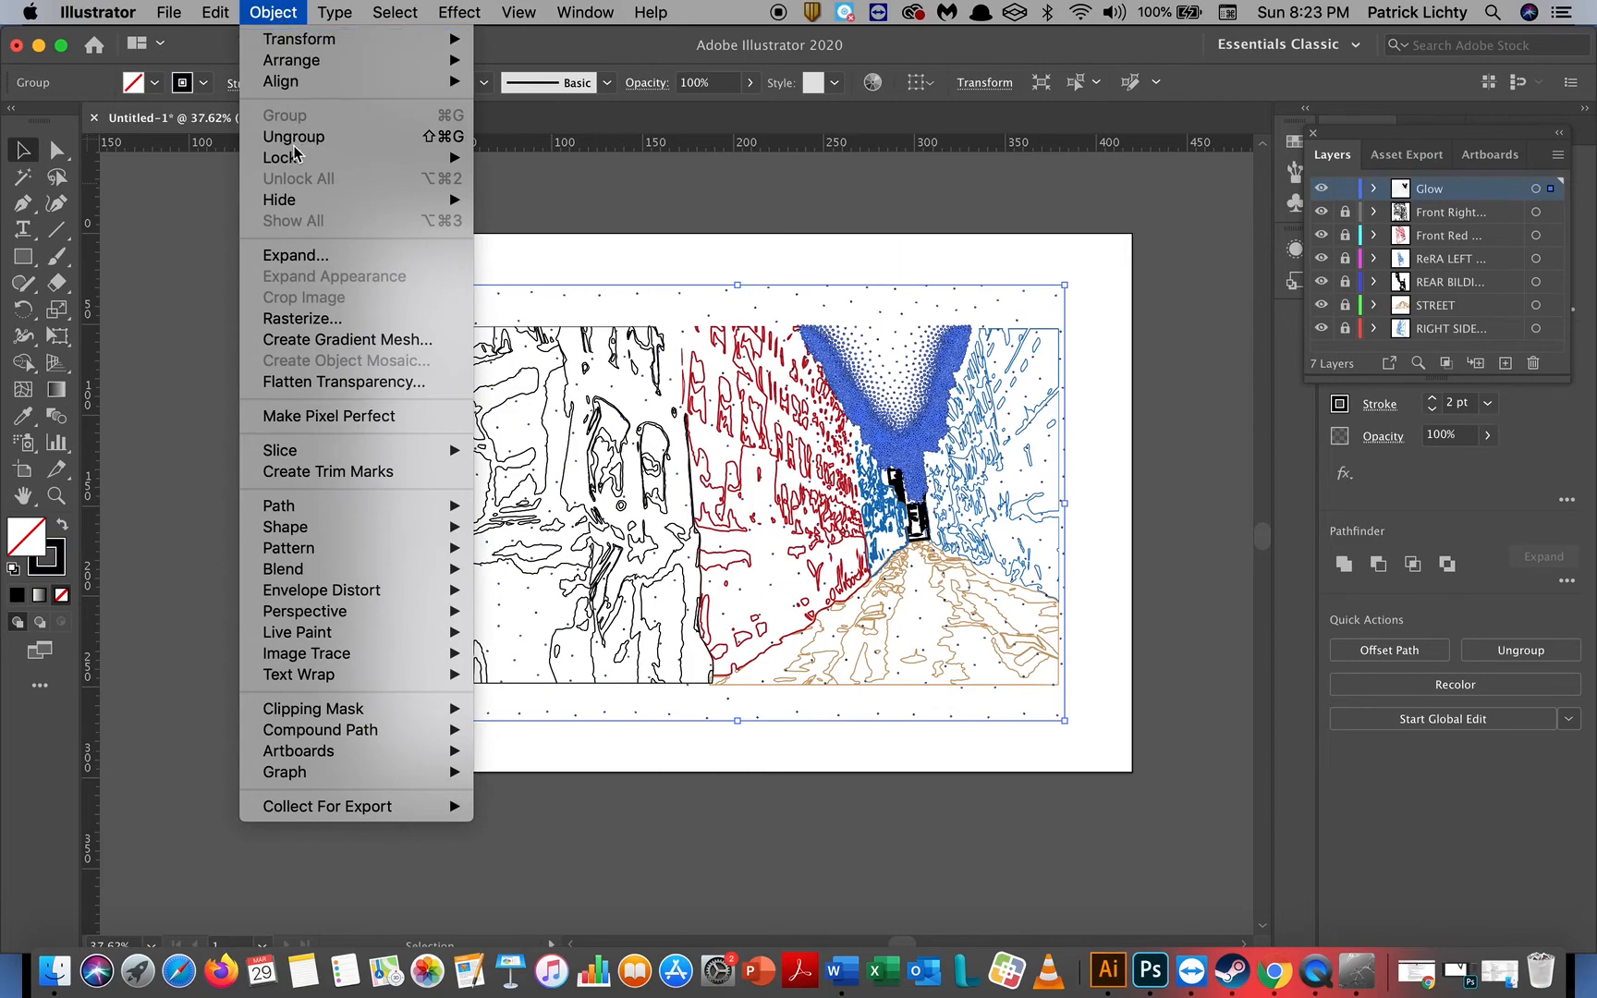
pyautogui.click(319, 252)
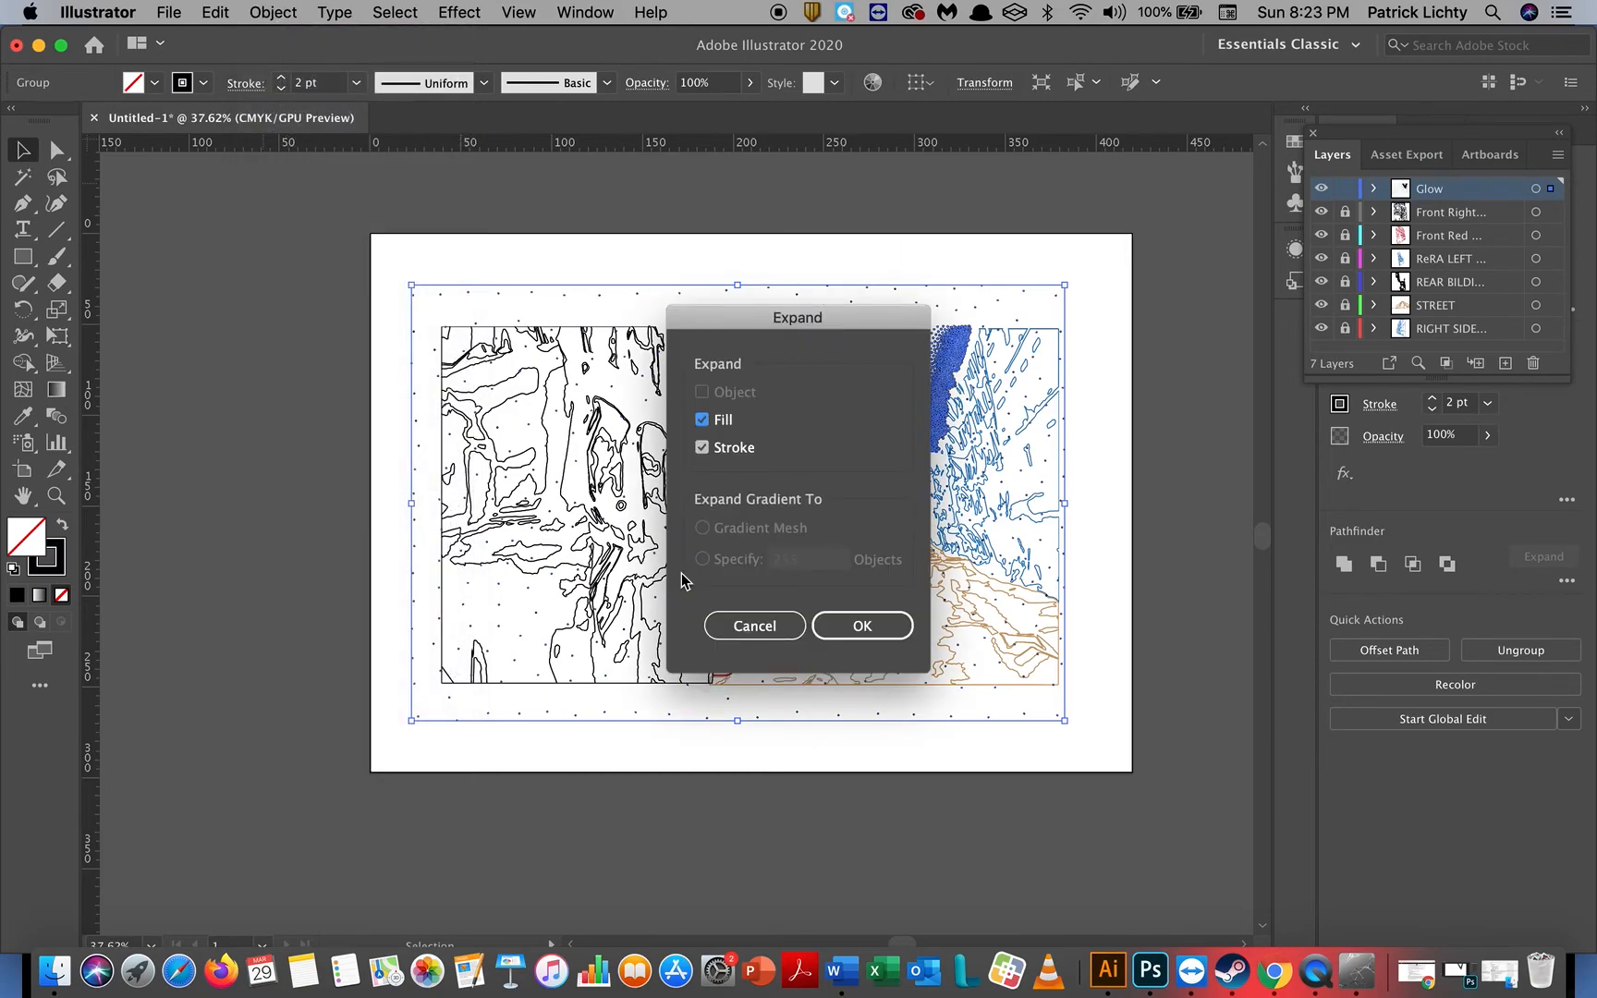
pyautogui.click(829, 626)
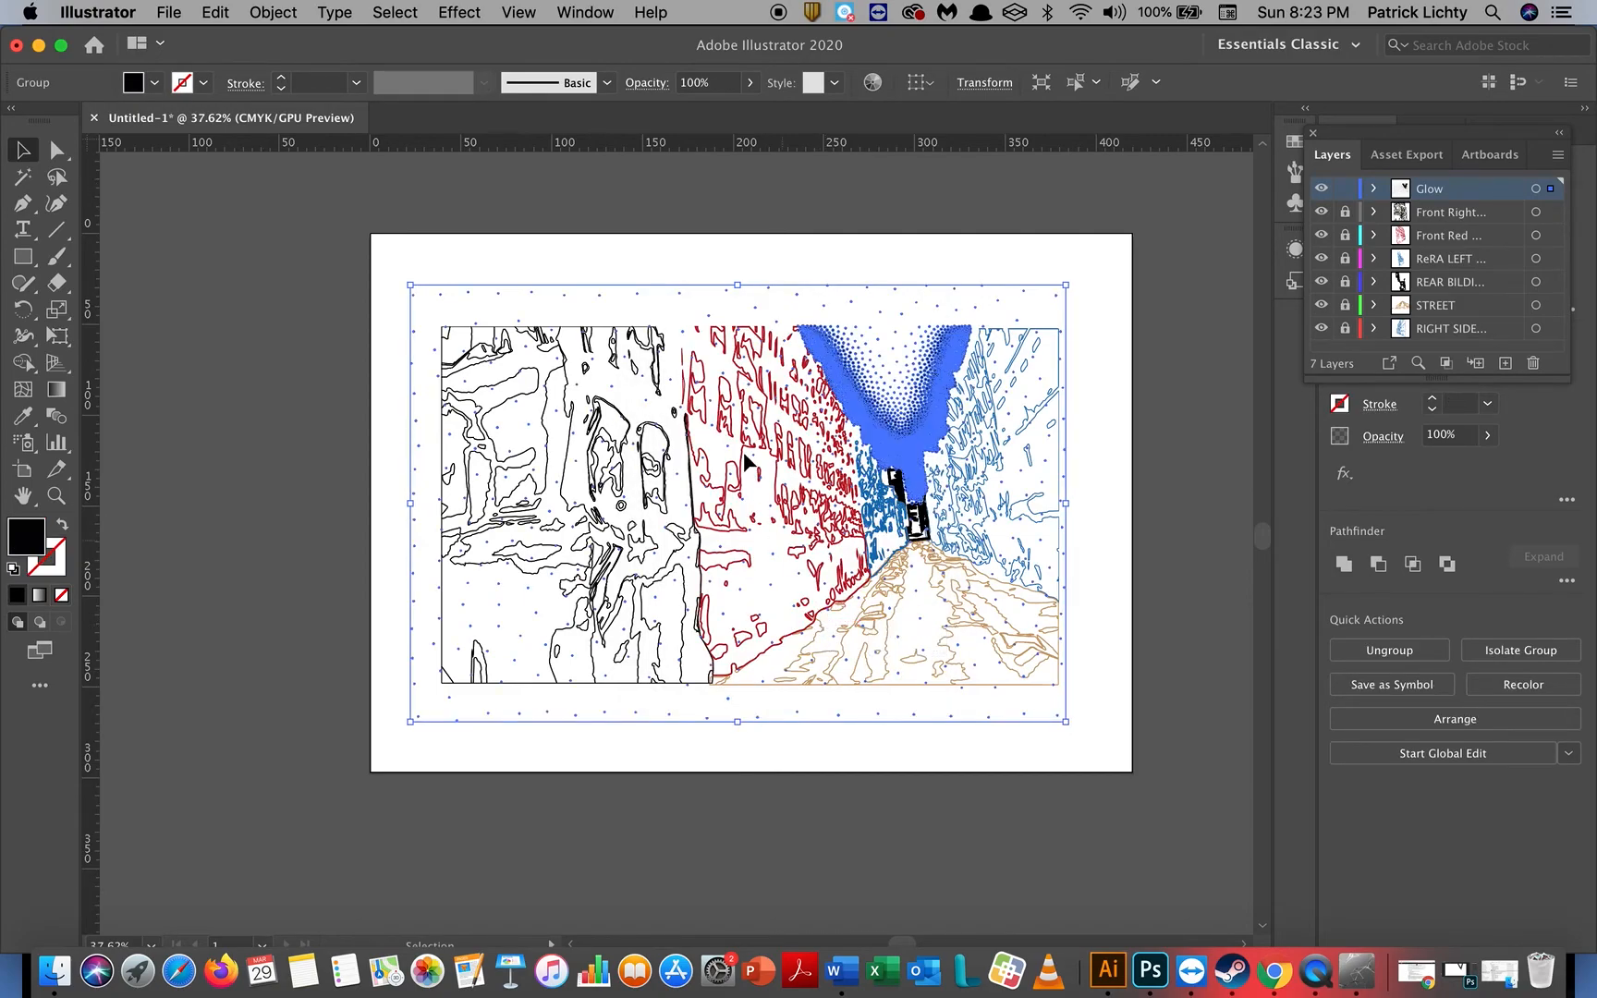
pyautogui.click(284, 12)
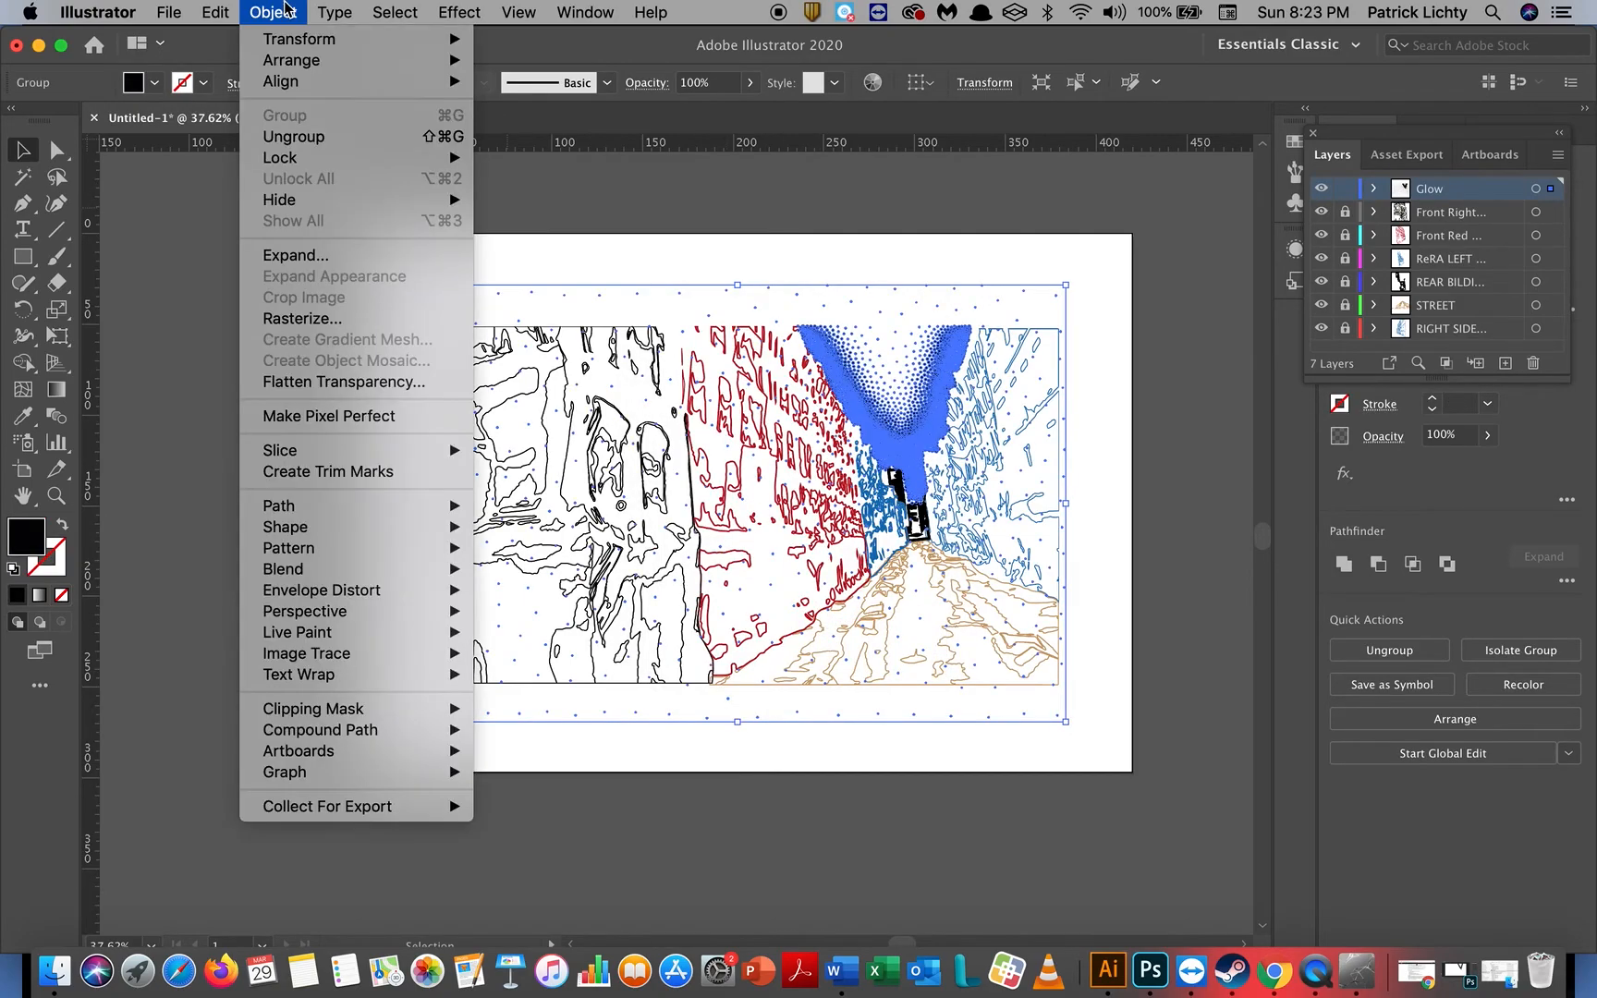
pyautogui.click(294, 137)
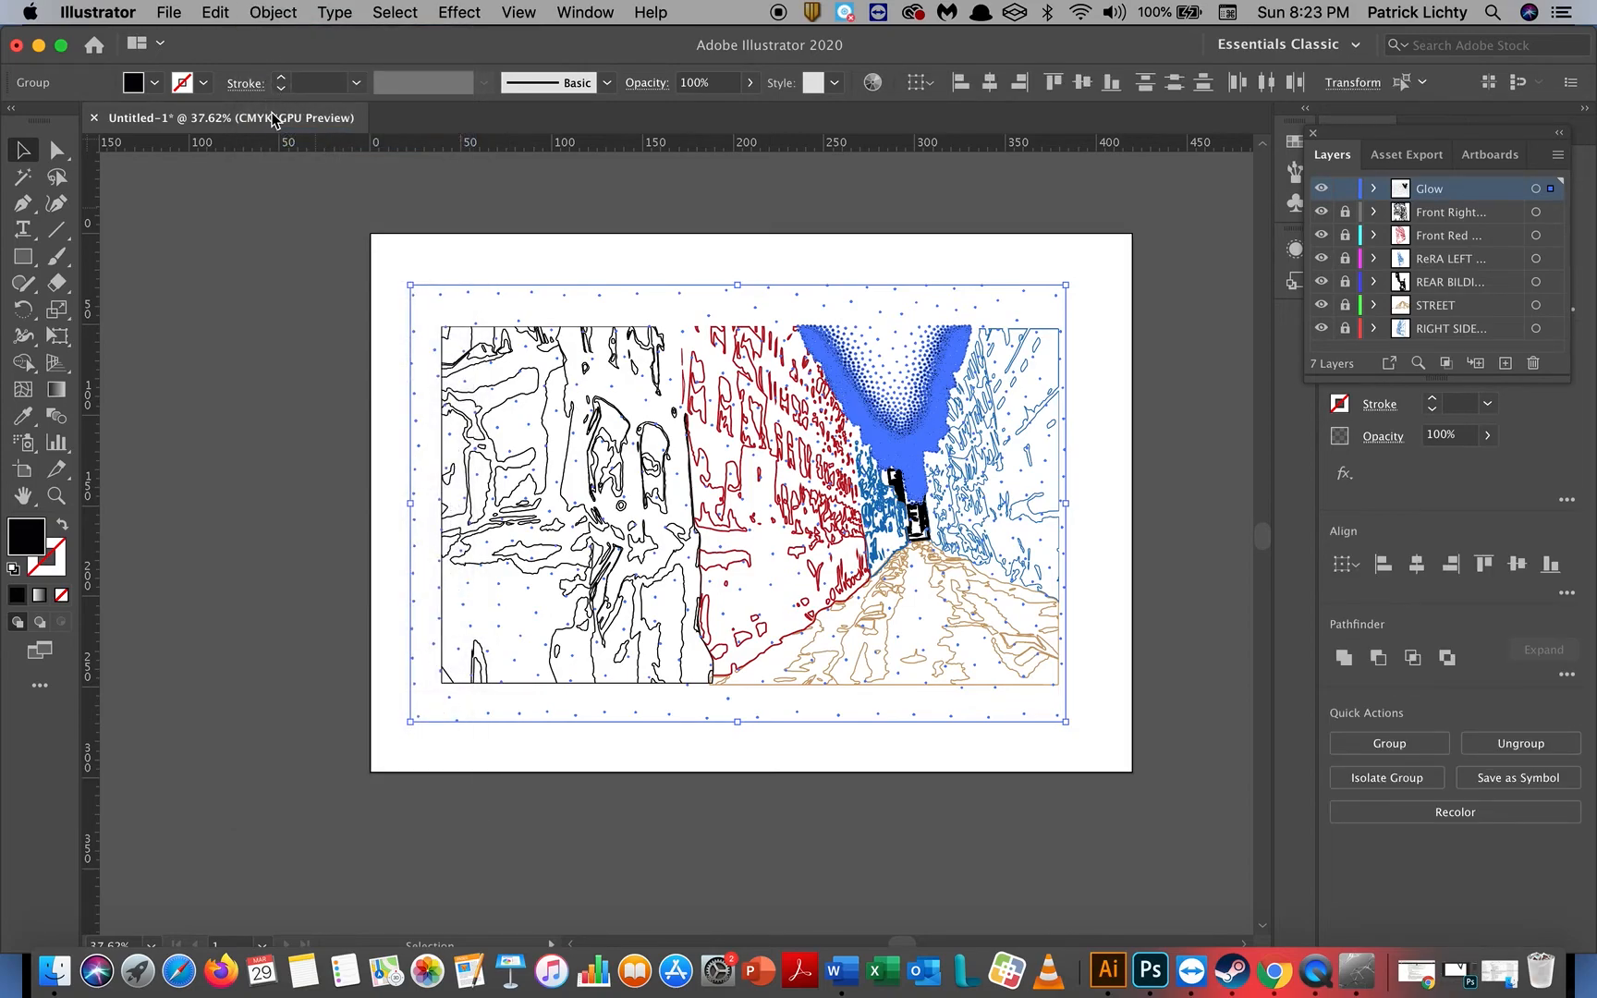
# Step: Remove the fill from the stipple artwork, give it a yellow stroke, and deselect it
pyautogui.click(155, 83)
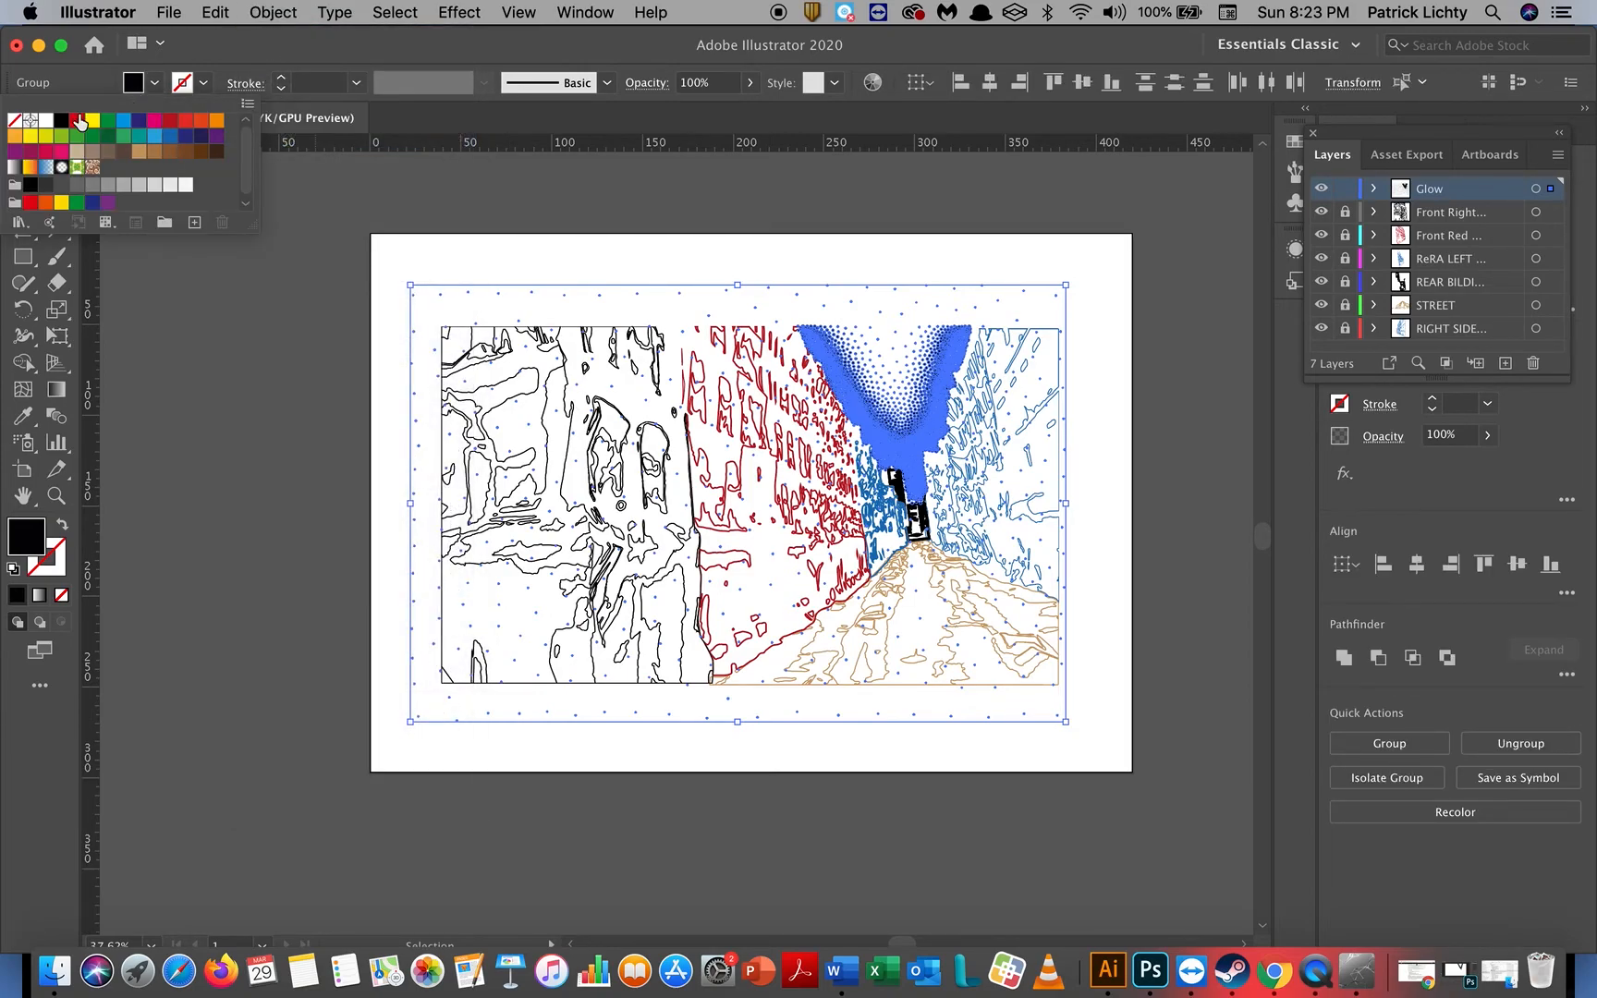
pyautogui.click(15, 121)
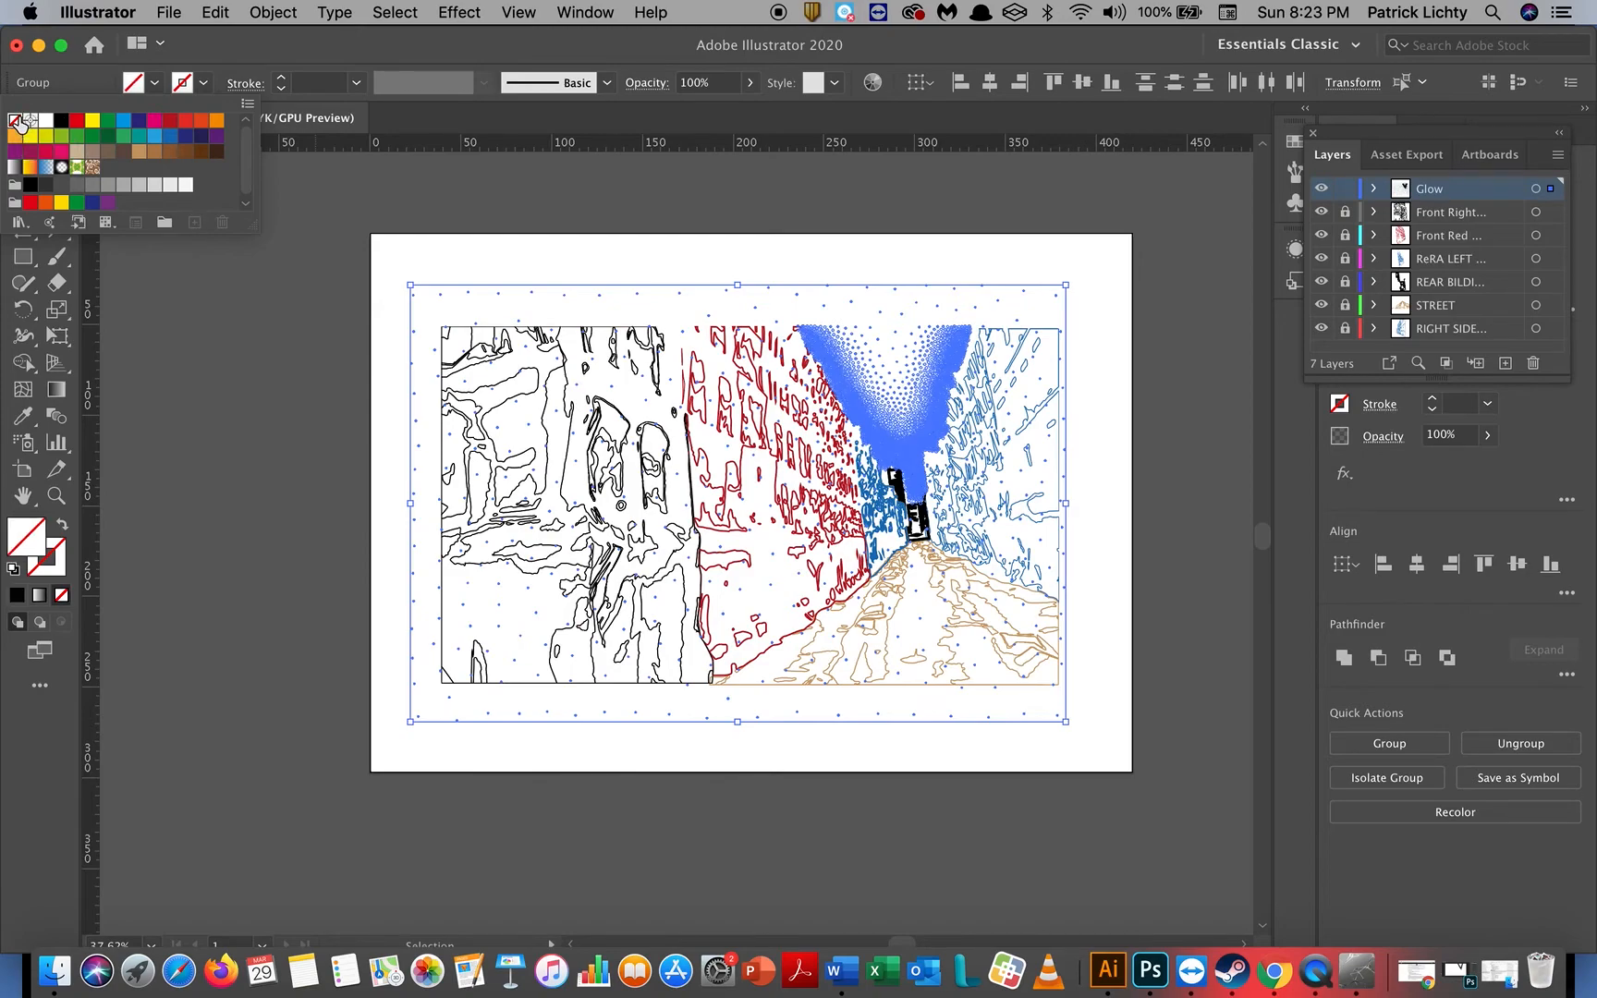
pyautogui.click(205, 85)
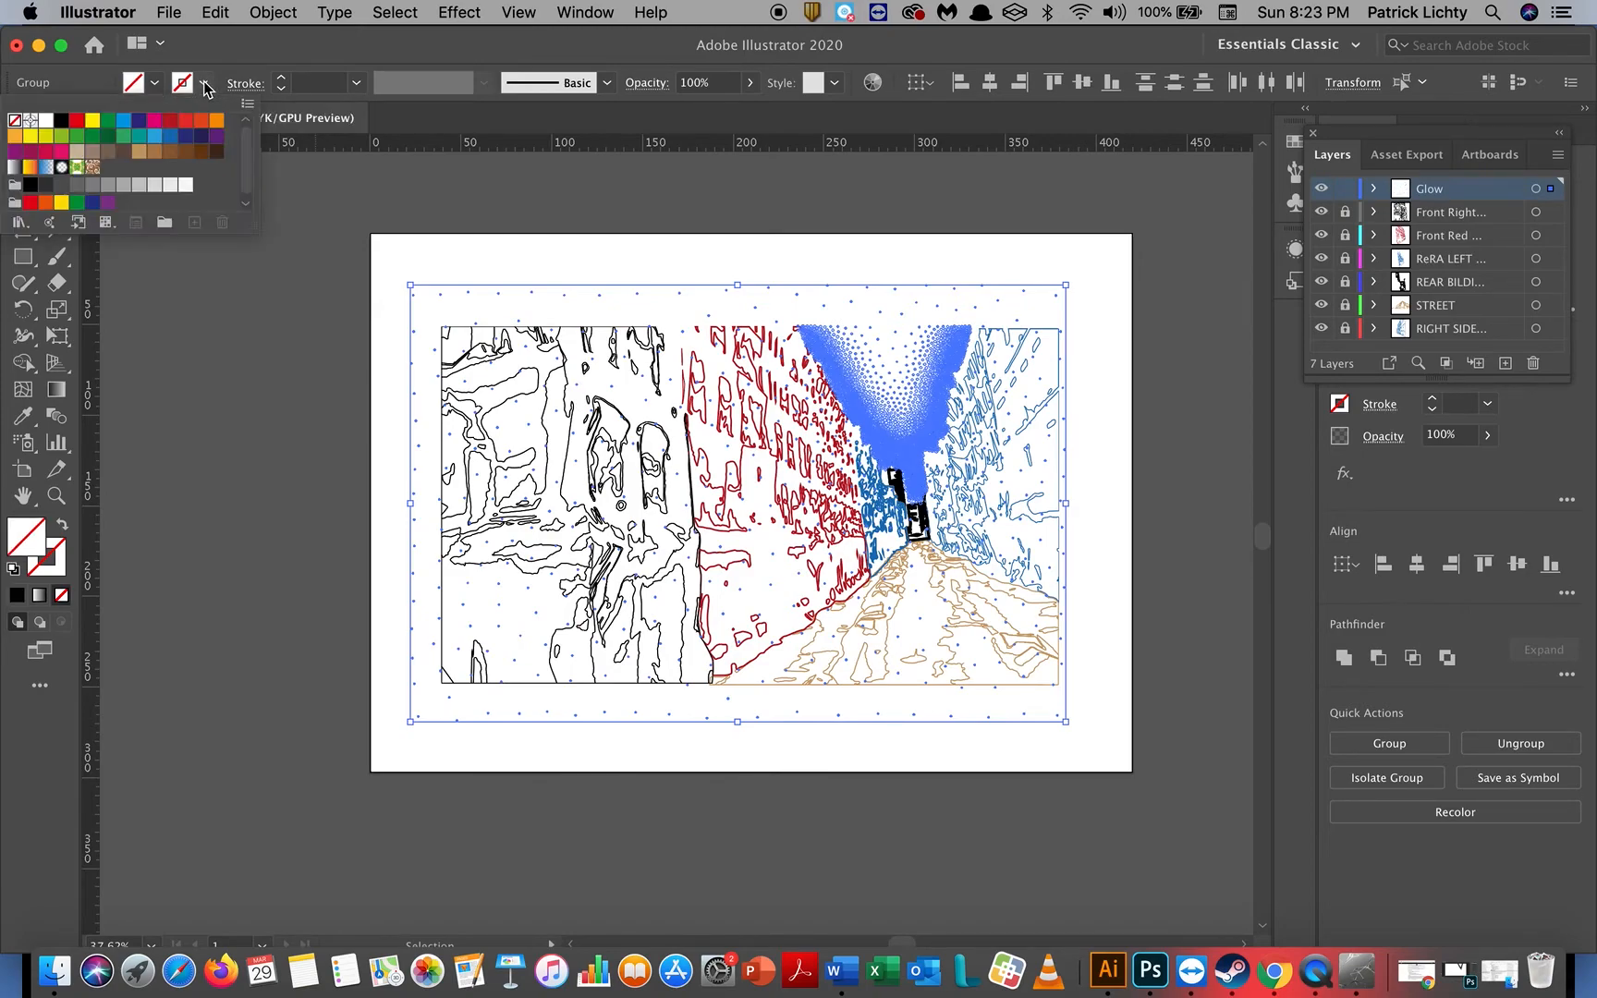
pyautogui.click(62, 202)
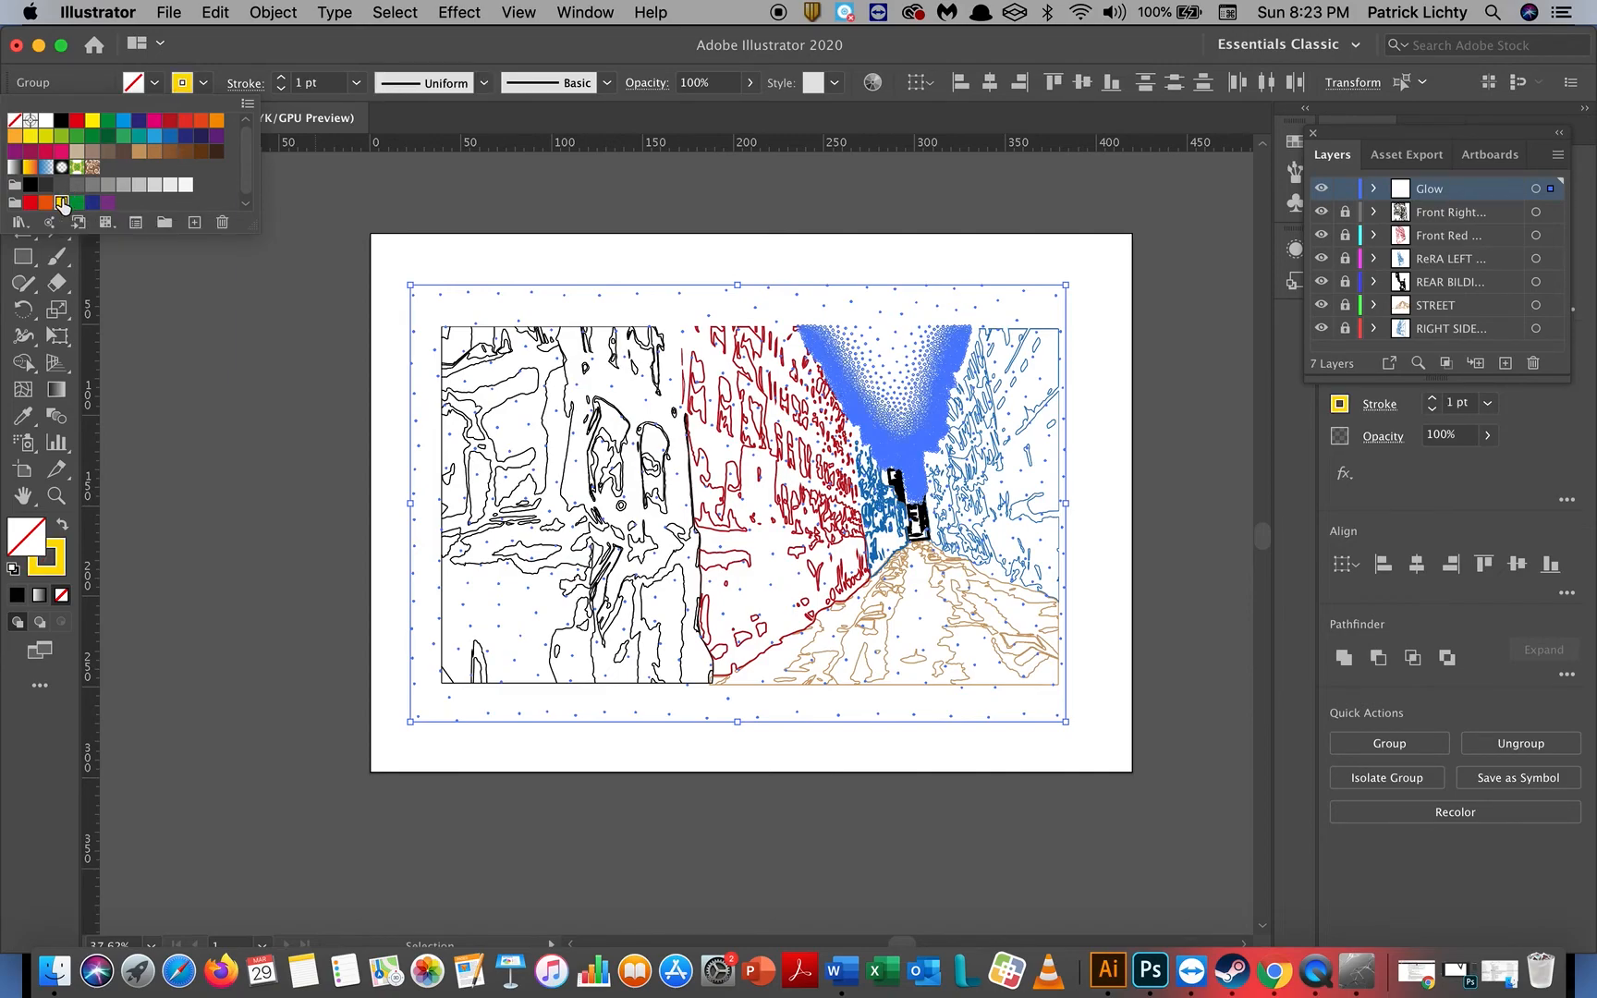
pyautogui.click(390, 284)
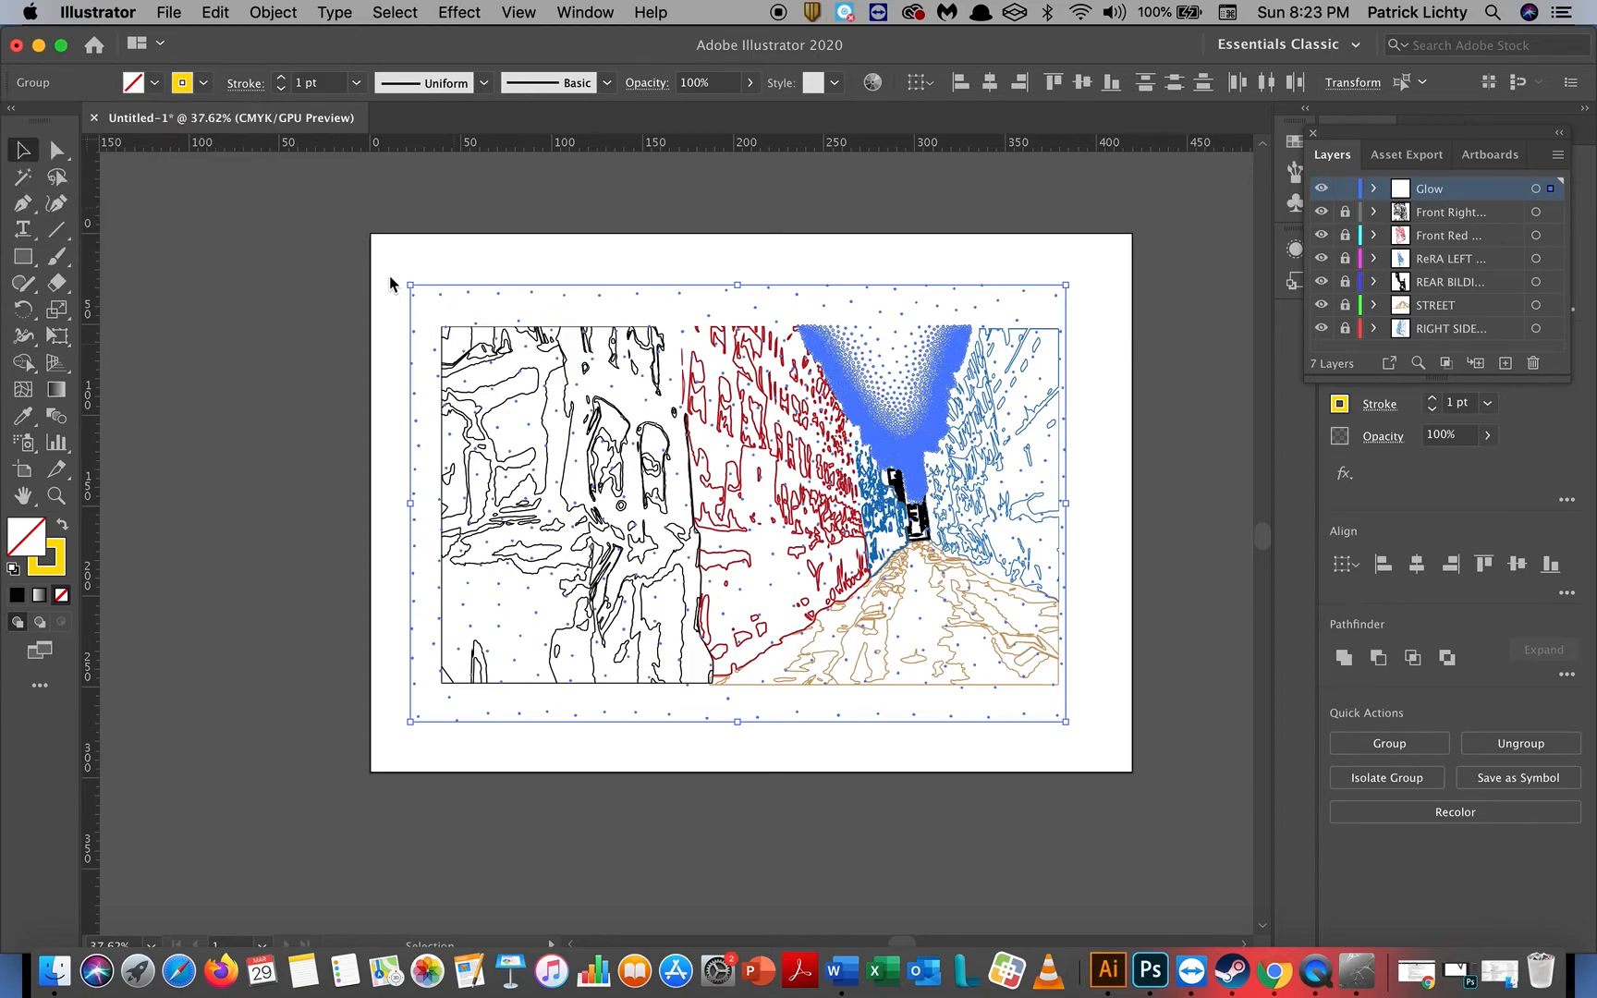
pyautogui.click(388, 275)
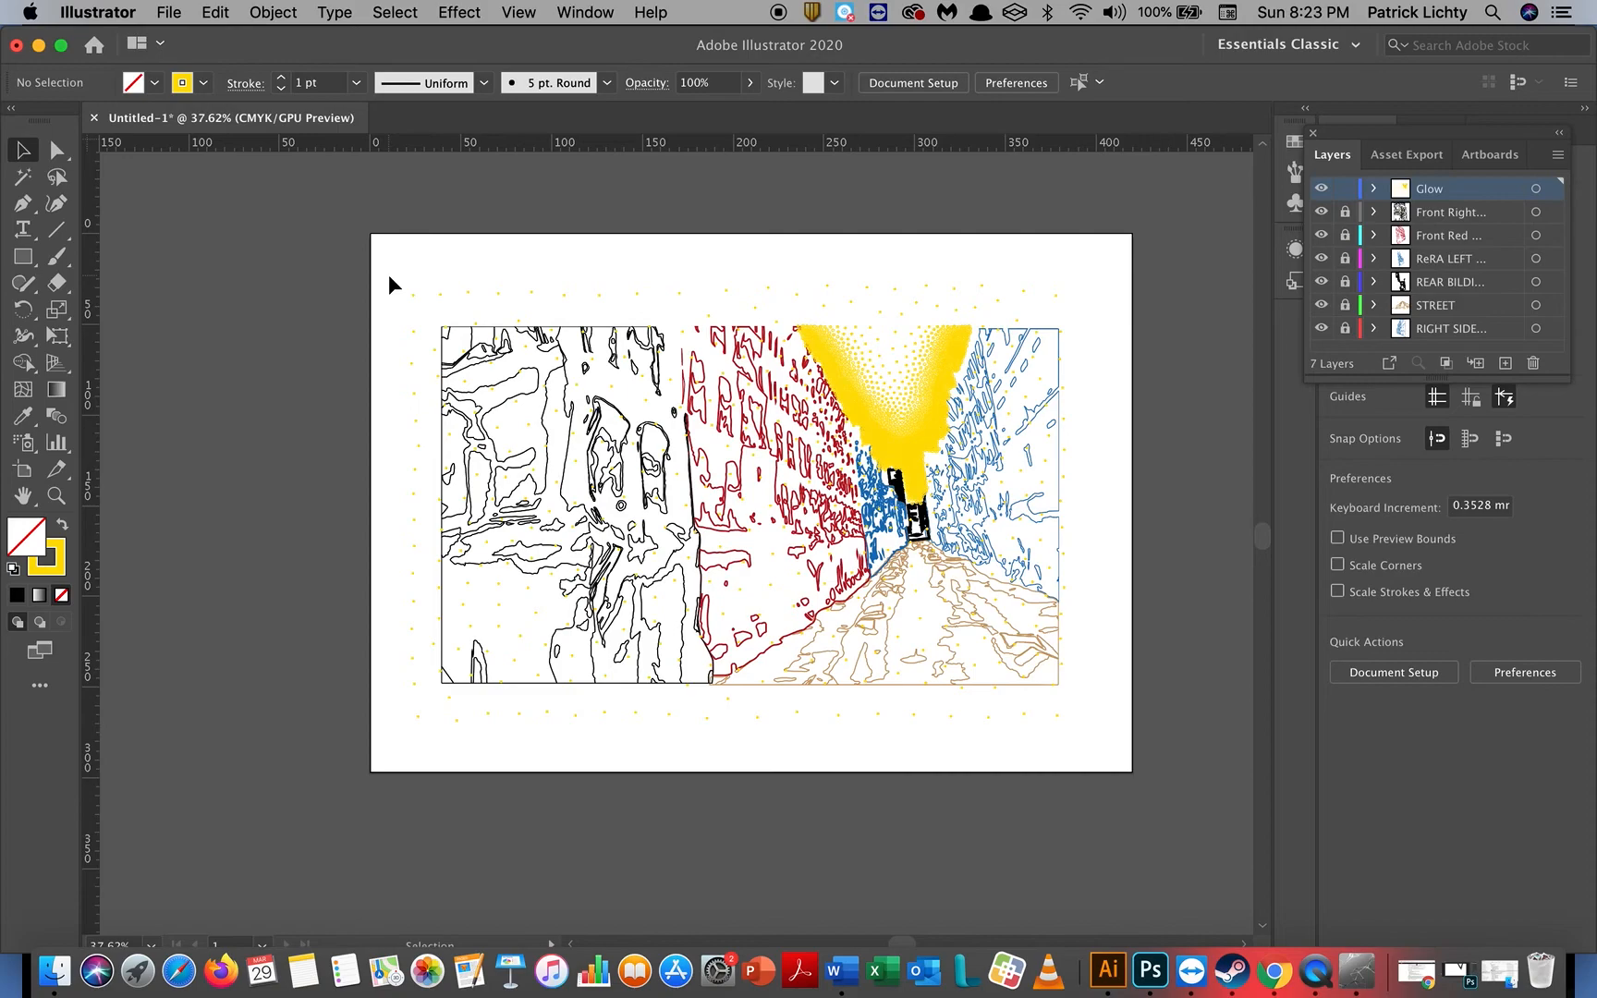
# Step: Delete the stray yellow dots in the margin above the street artwork using the Direct Selection tool
pyautogui.click(57, 149)
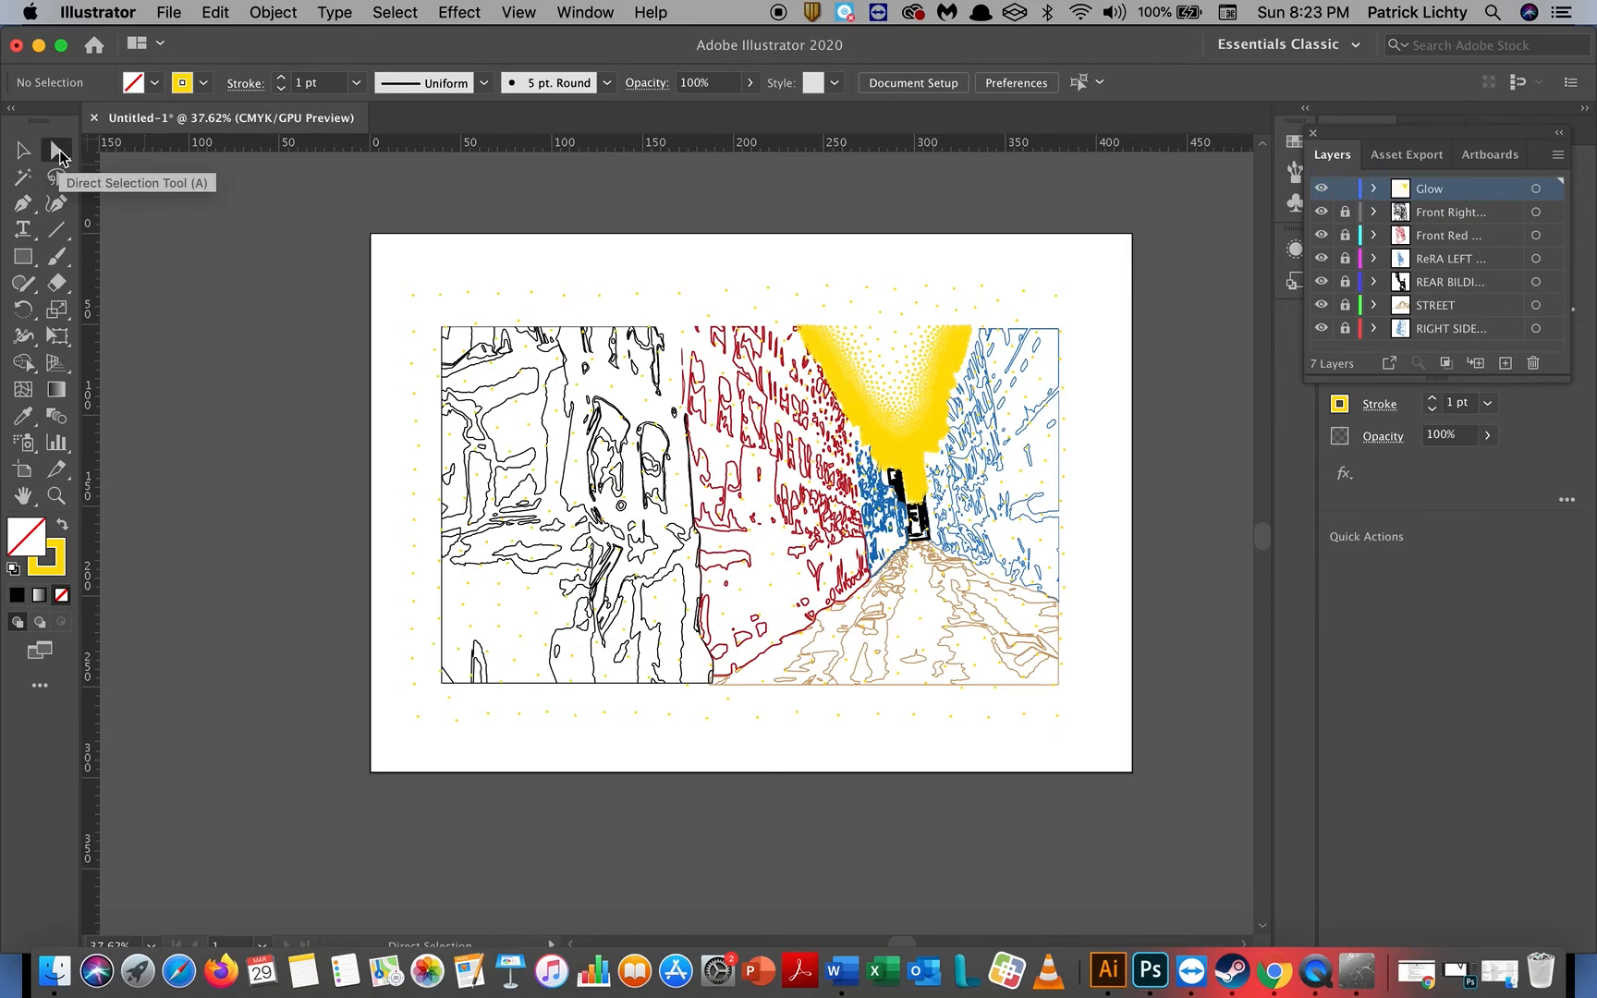
pyautogui.moveTo(381, 259); pyautogui.dragTo(1114, 326)
pyautogui.press('BackSpace')
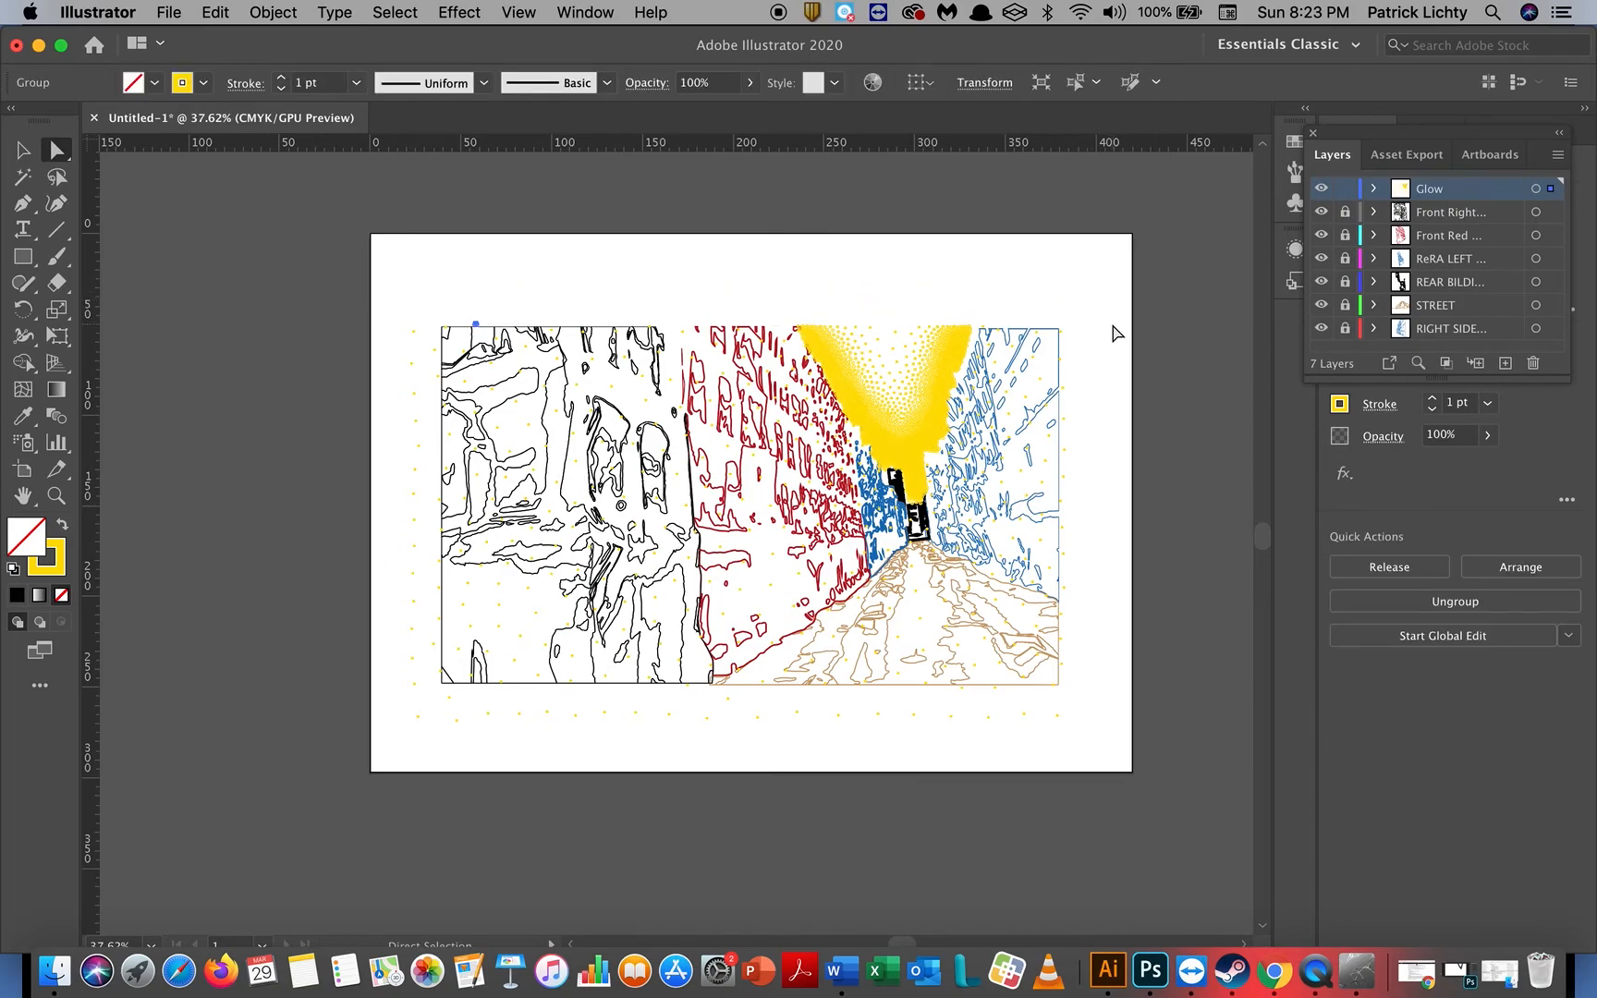
pyautogui.click(1115, 288)
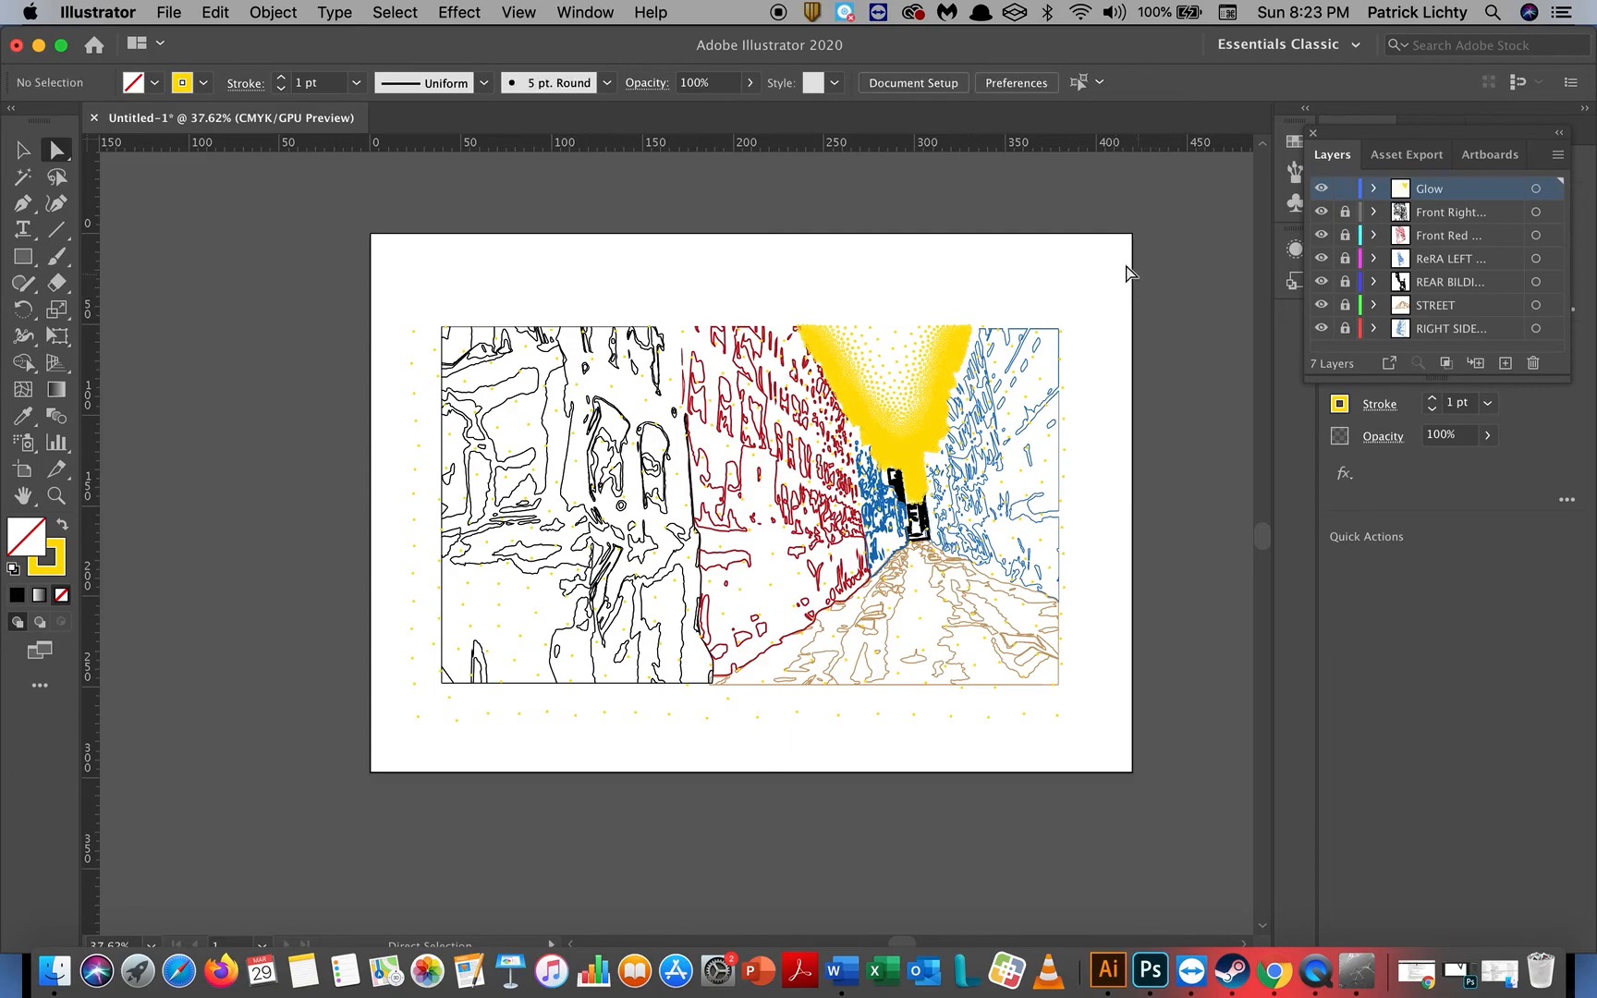
# Step: Delete the stray yellow dots scattered over the blue right-hand building, the black and red left-hand buildings, and the street
pyautogui.moveTo(1119, 253); pyautogui.dragTo(982, 708)
pyautogui.click(982, 708)
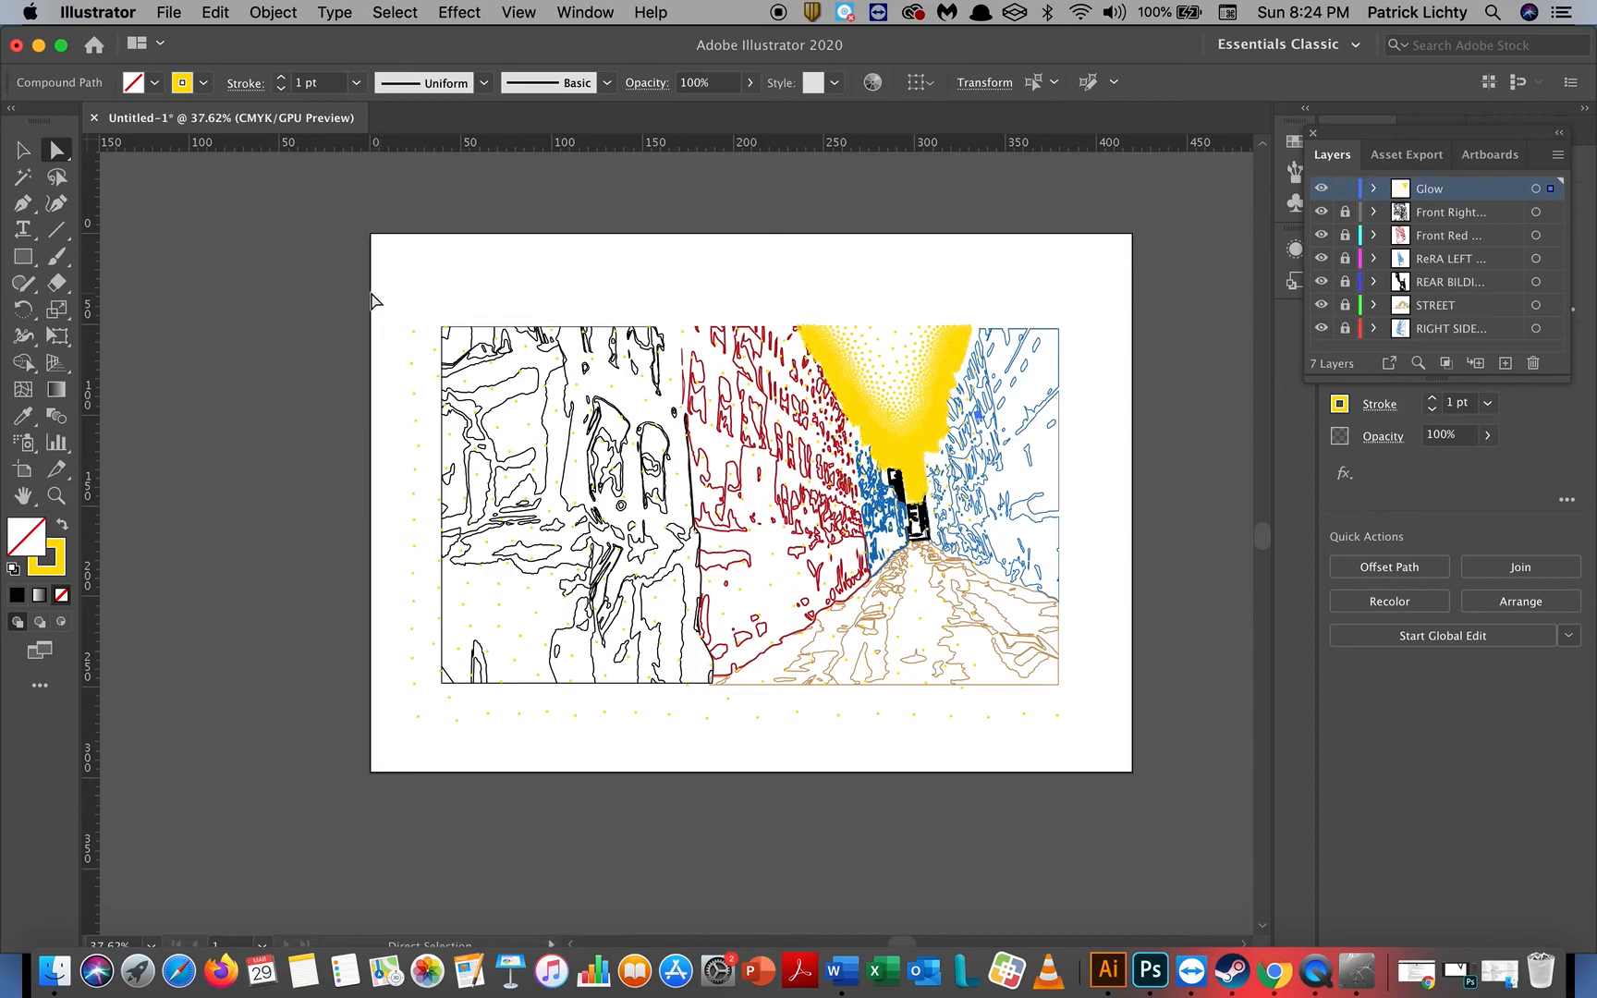
pyautogui.moveTo(378, 295); pyautogui.dragTo(800, 713)
pyautogui.click(801, 714)
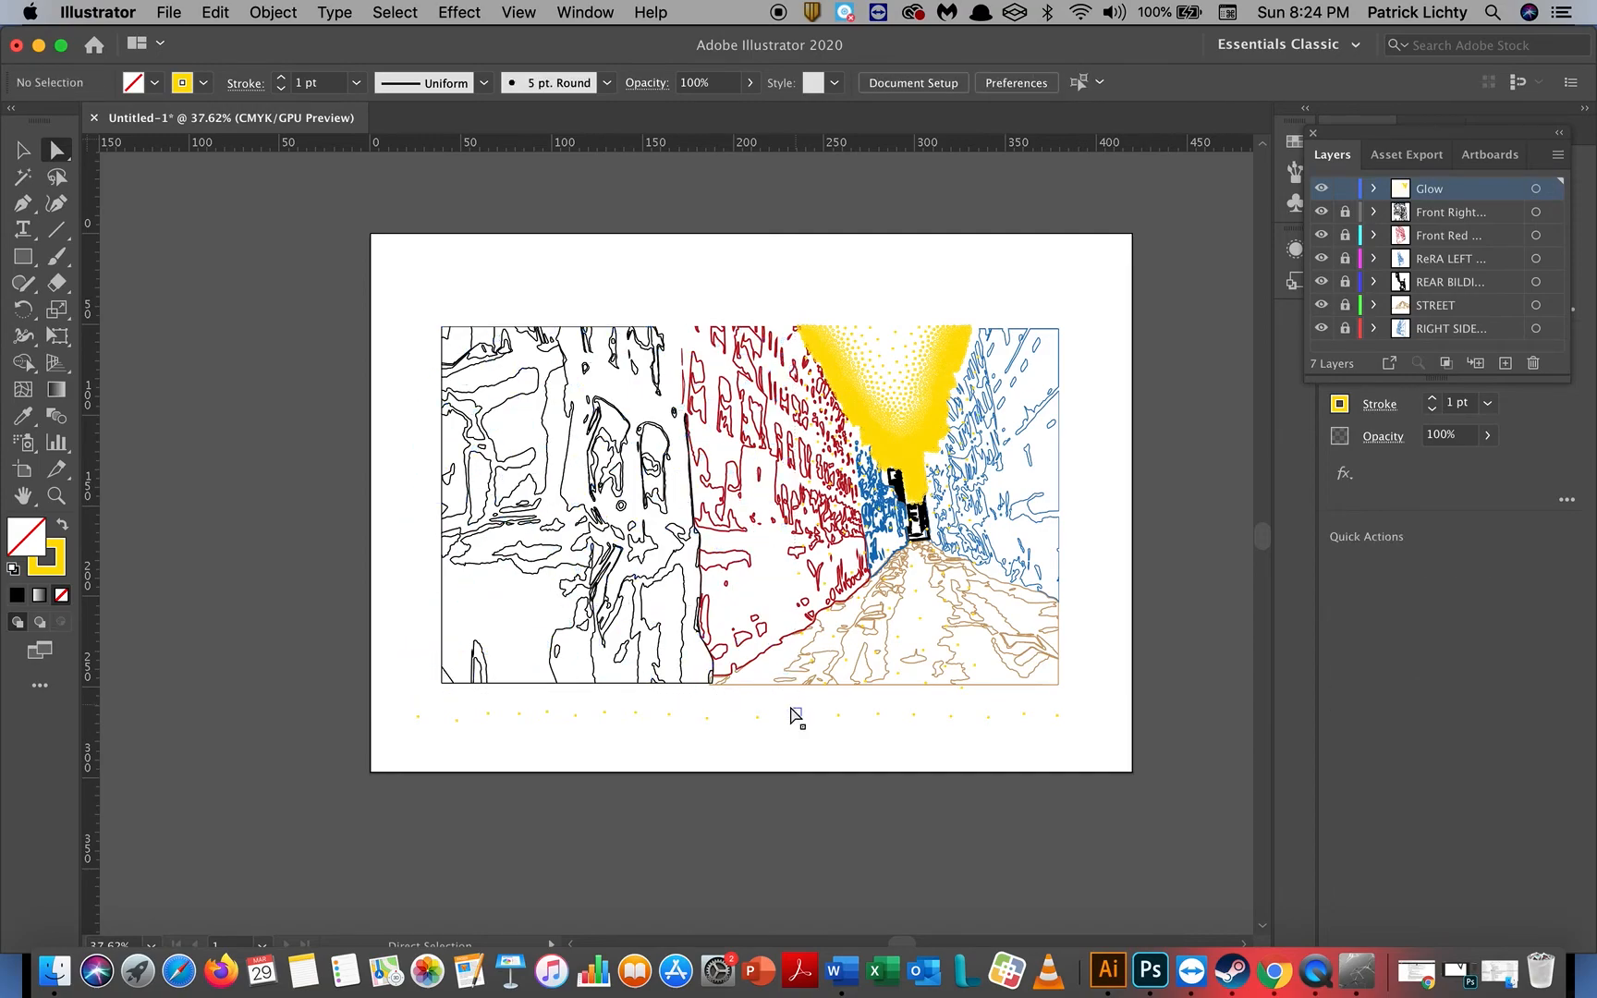
pyautogui.moveTo(429, 707); pyautogui.dragTo(1112, 511)
pyautogui.press('super+g')
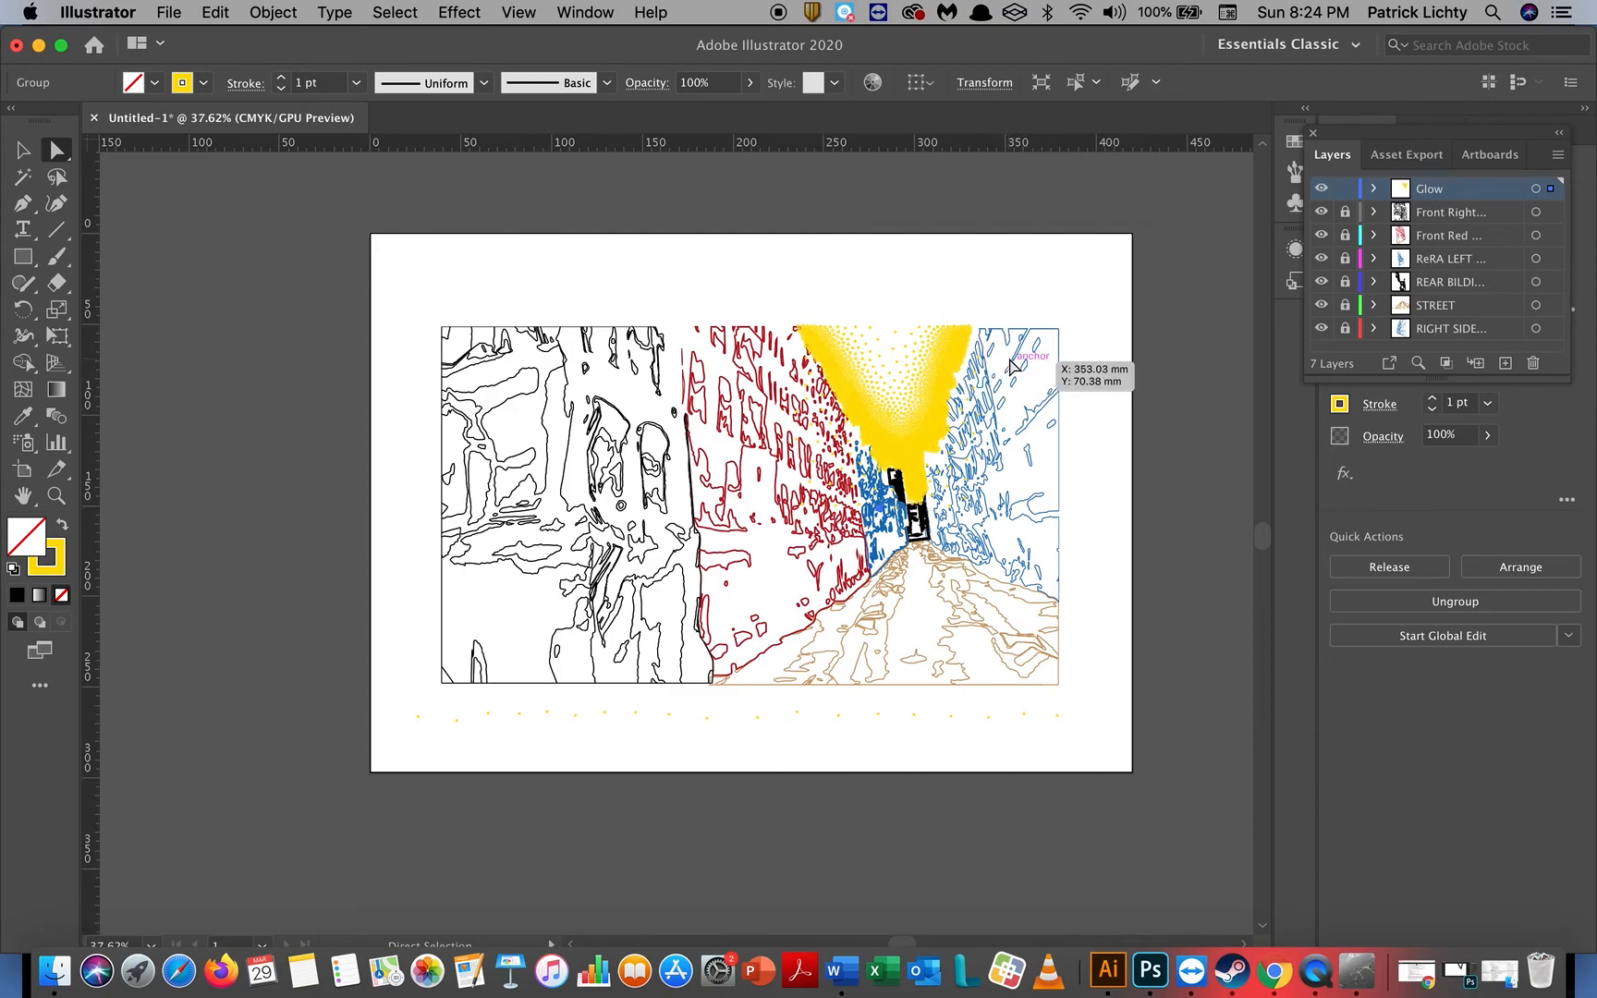
# Step: Clear the leftover stipple dots over the blue building along the right edge of the glow
pyautogui.moveTo(1009, 357); pyautogui.dragTo(971, 544)
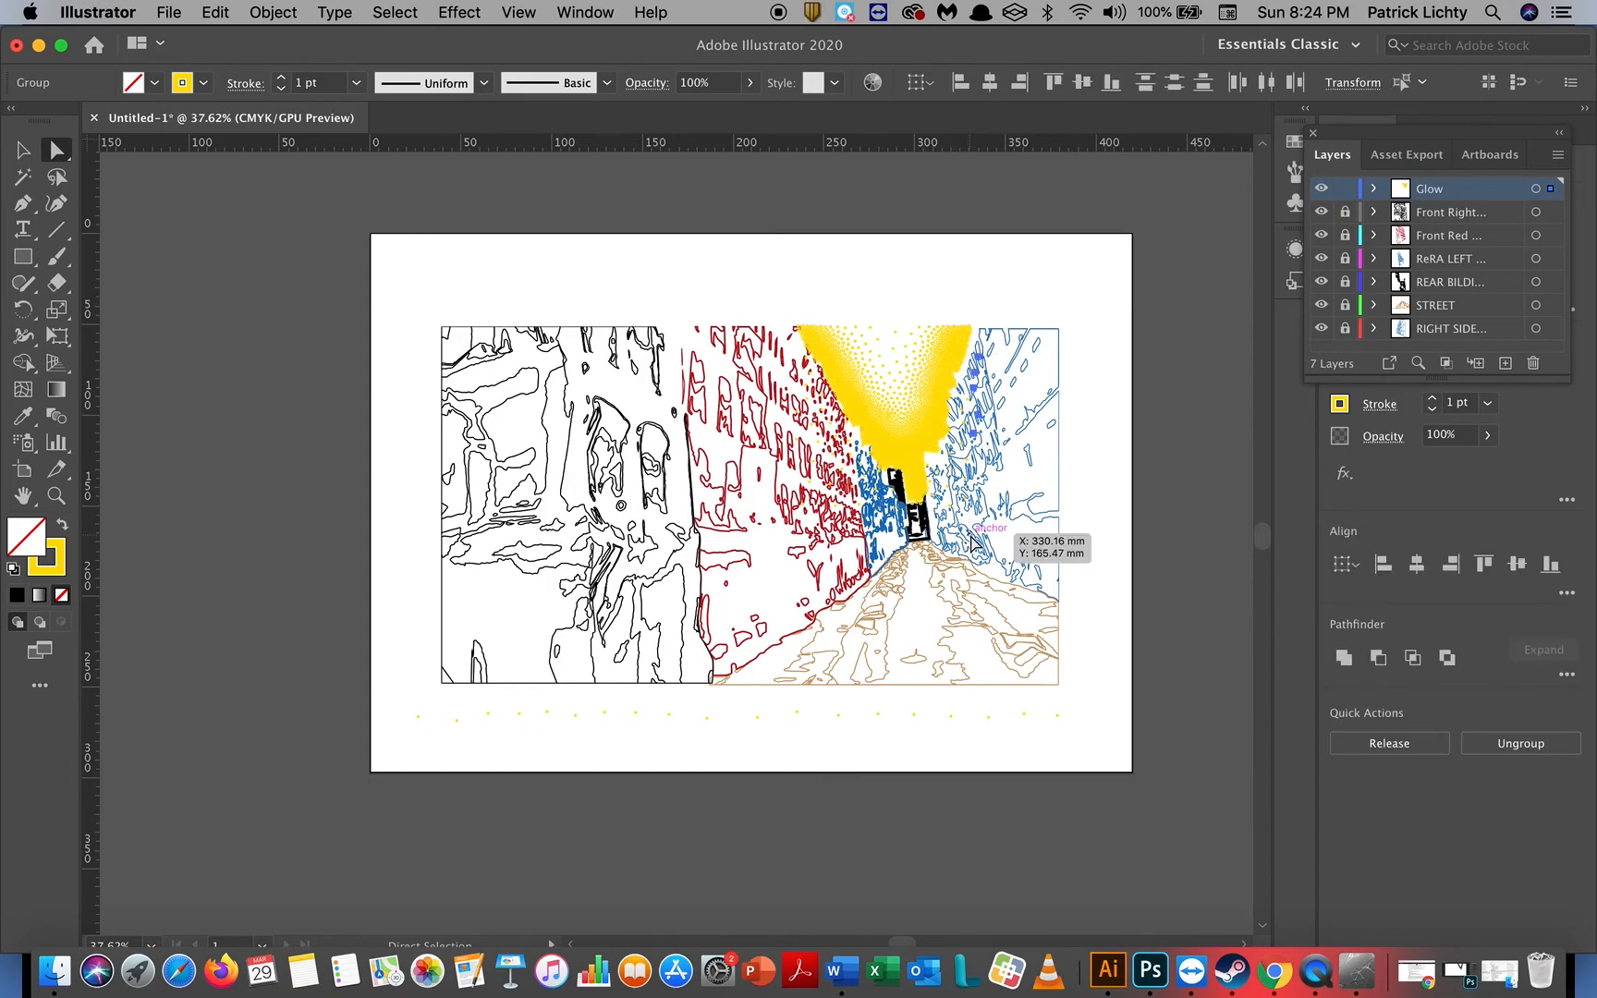
pyautogui.click(971, 543)
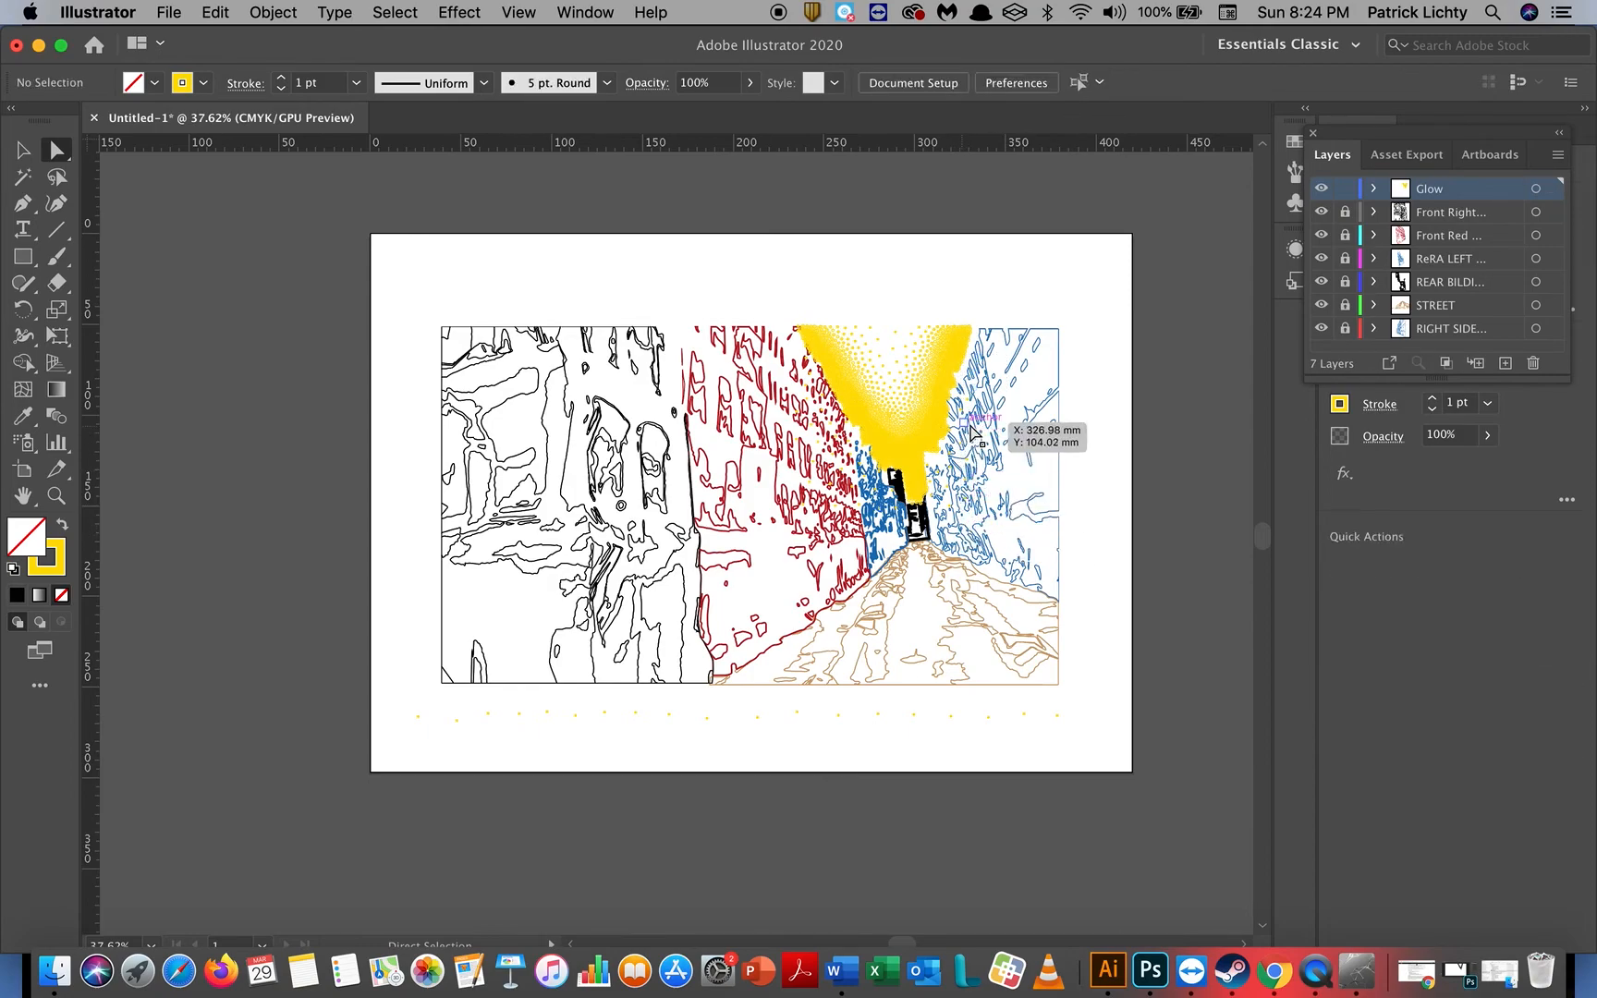
pyautogui.moveTo(988, 430); pyautogui.dragTo(956, 525)
pyautogui.click(956, 525)
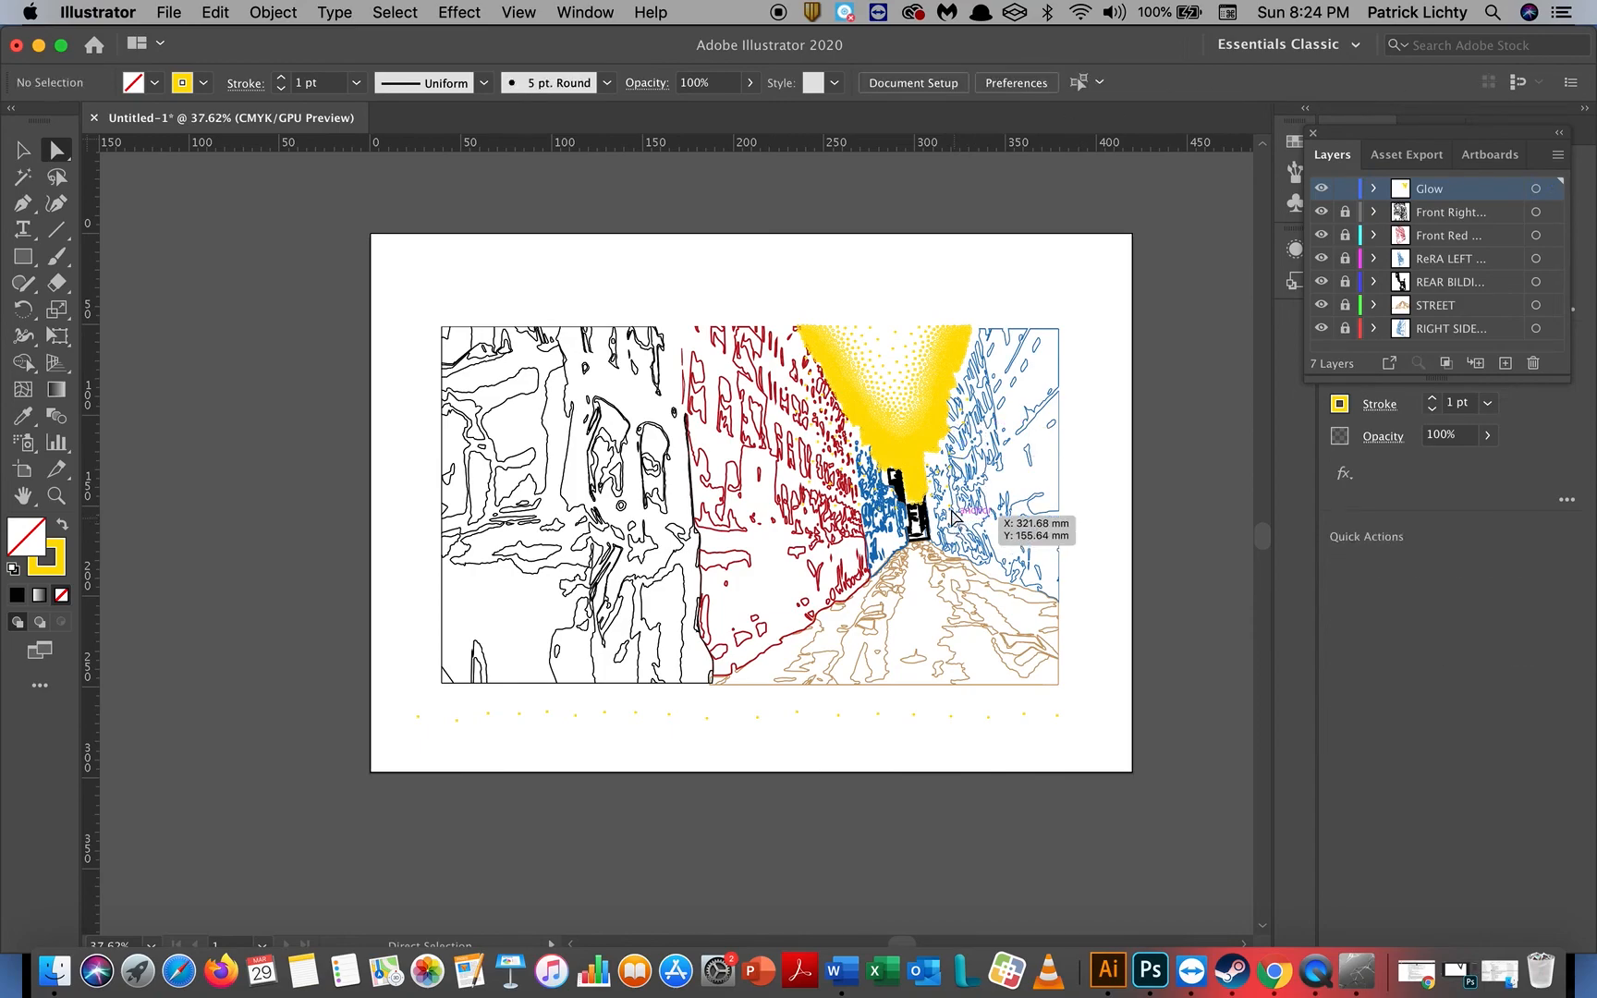
pyautogui.moveTo(1015, 559); pyautogui.dragTo(932, 465)
pyautogui.click(931, 465)
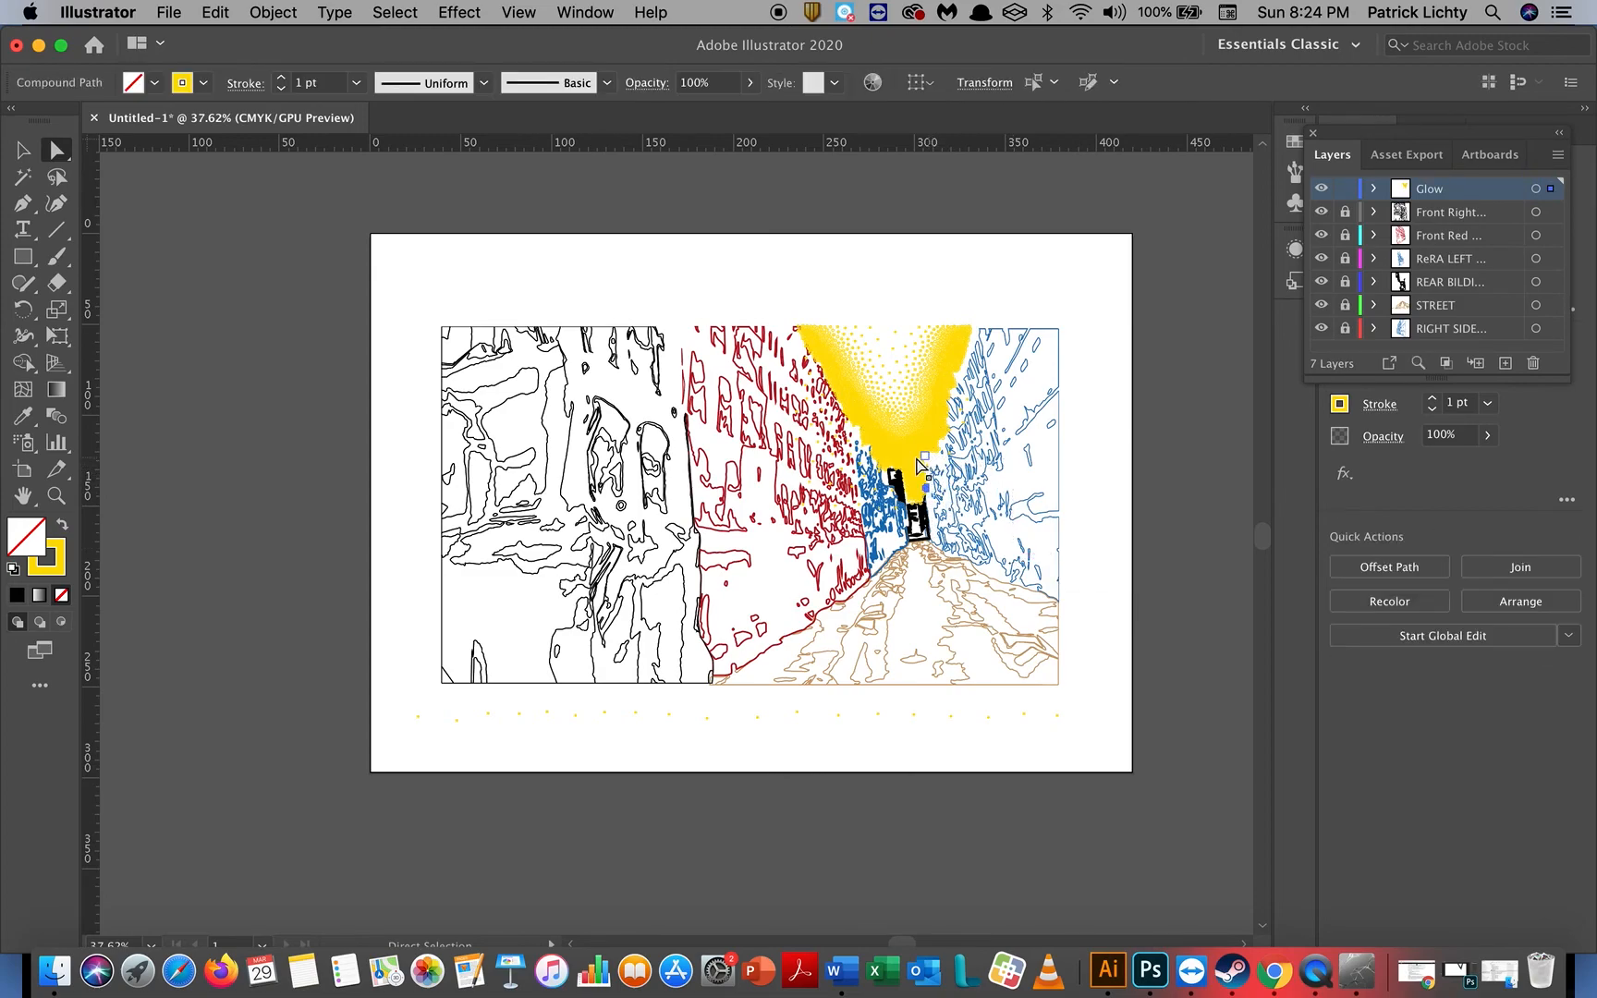
# Step: Clear the leftover stipple dots over the red and blue buildings along the left edge of the glow
pyautogui.moveTo(779, 370); pyautogui.dragTo(827, 476)
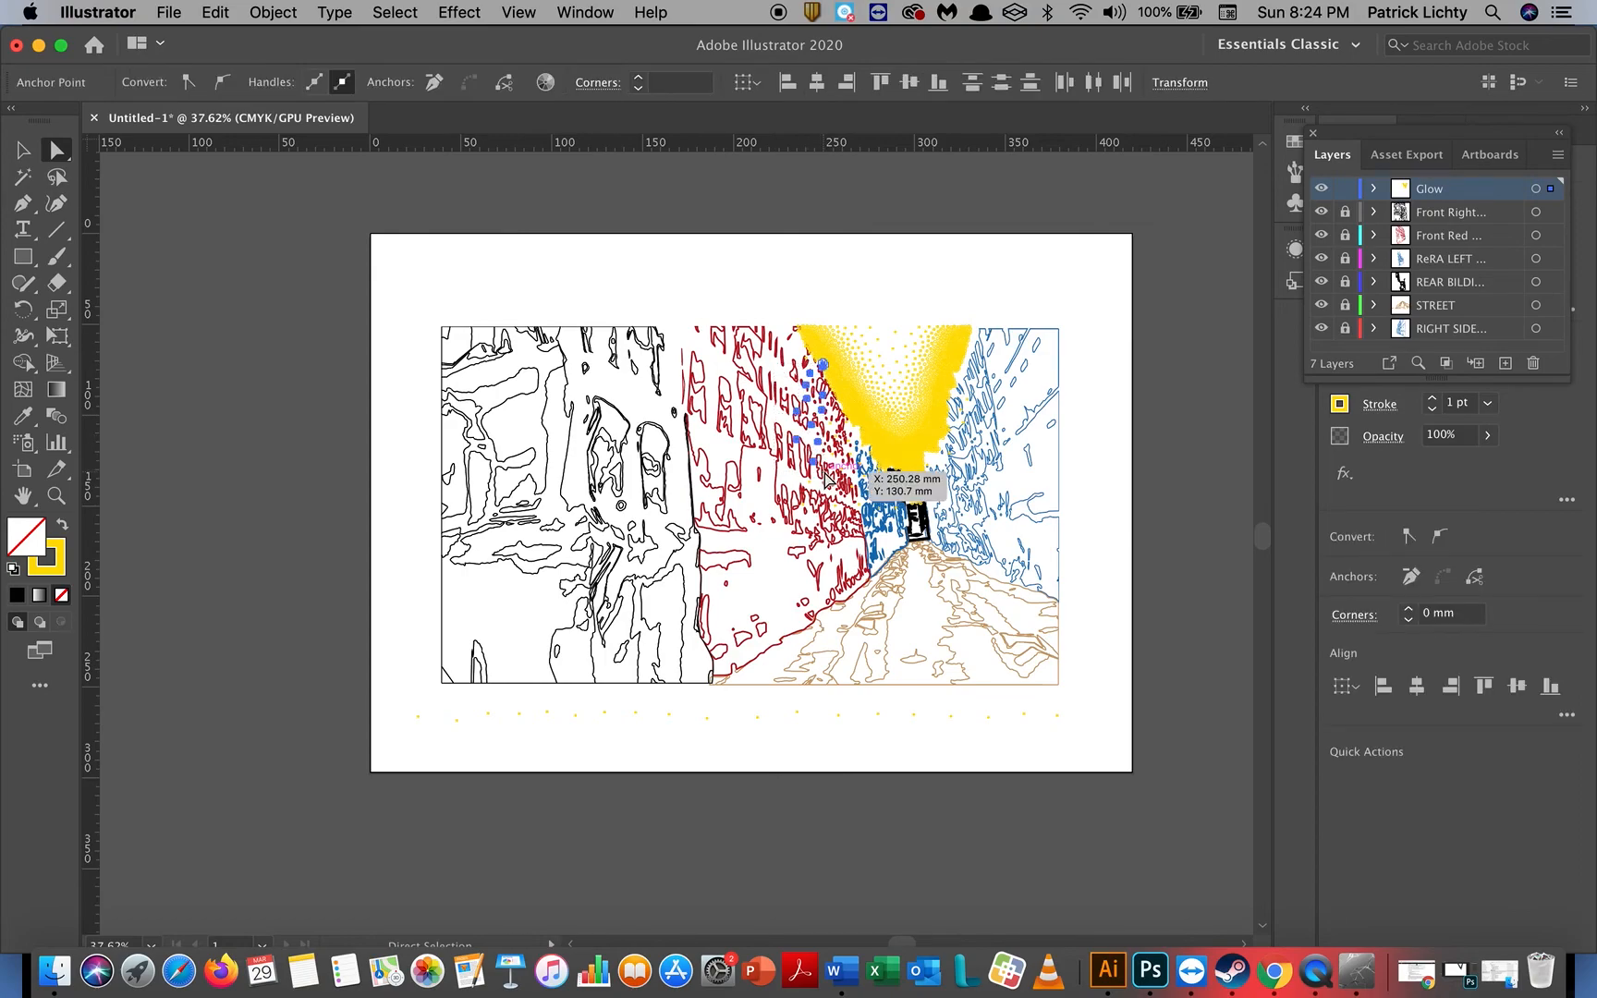
pyautogui.click(775, 438)
pyautogui.moveTo(770, 373); pyautogui.dragTo(834, 482)
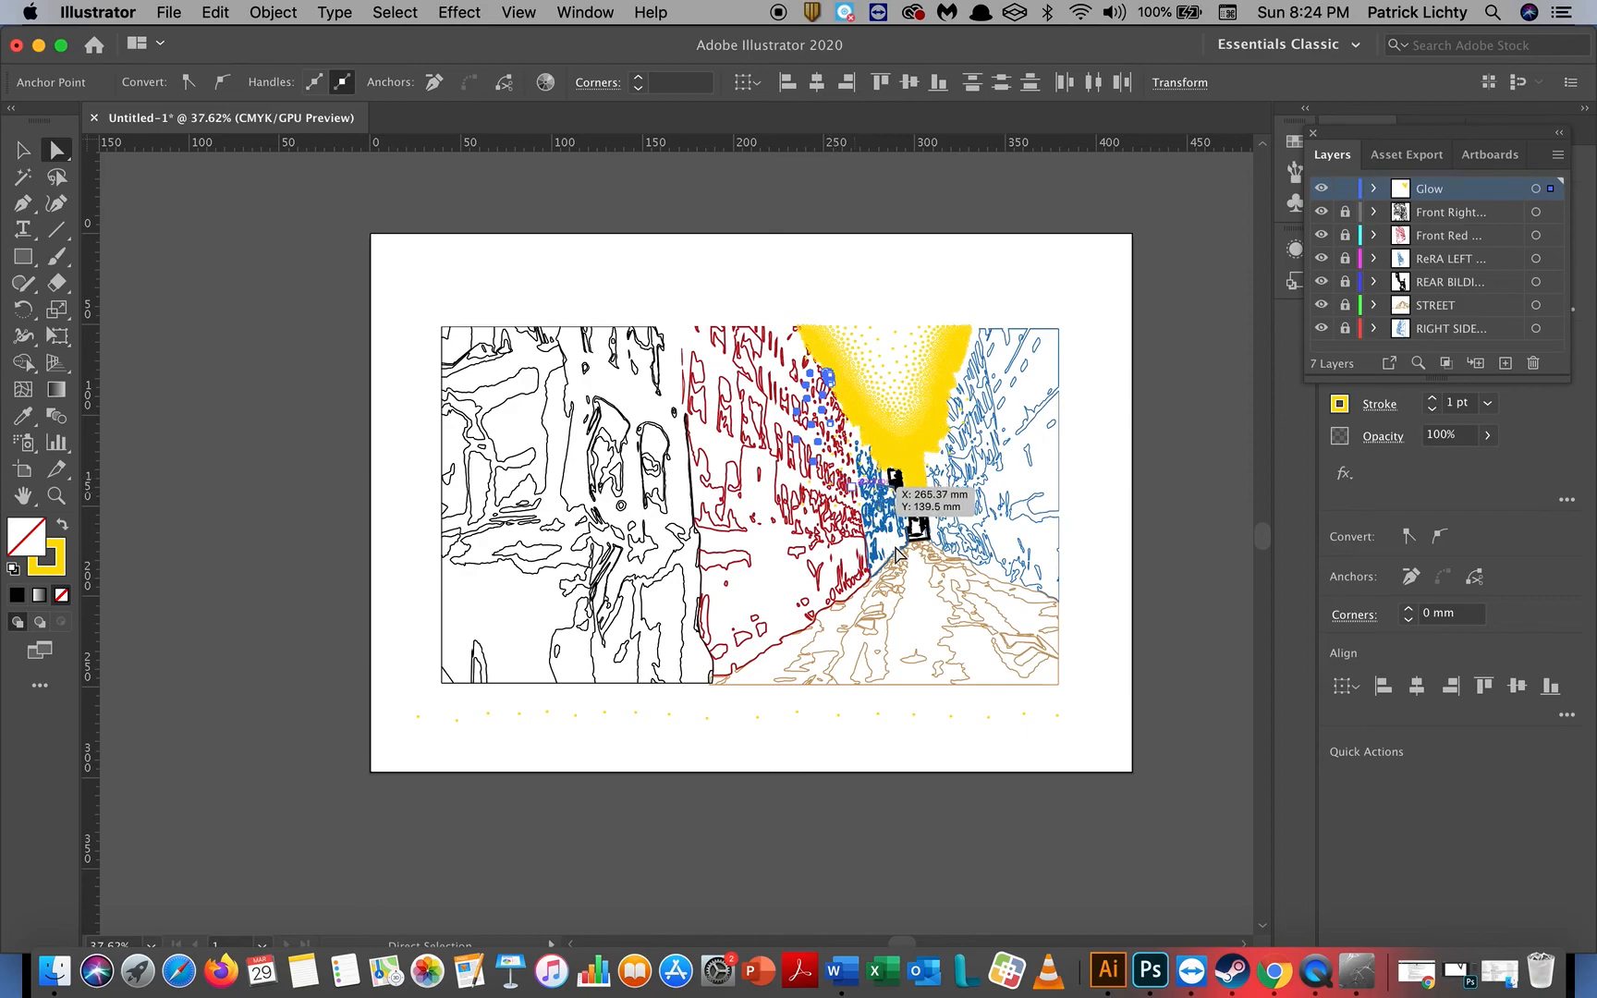
pyautogui.click(892, 584)
pyautogui.moveTo(893, 568); pyautogui.dragTo(860, 503)
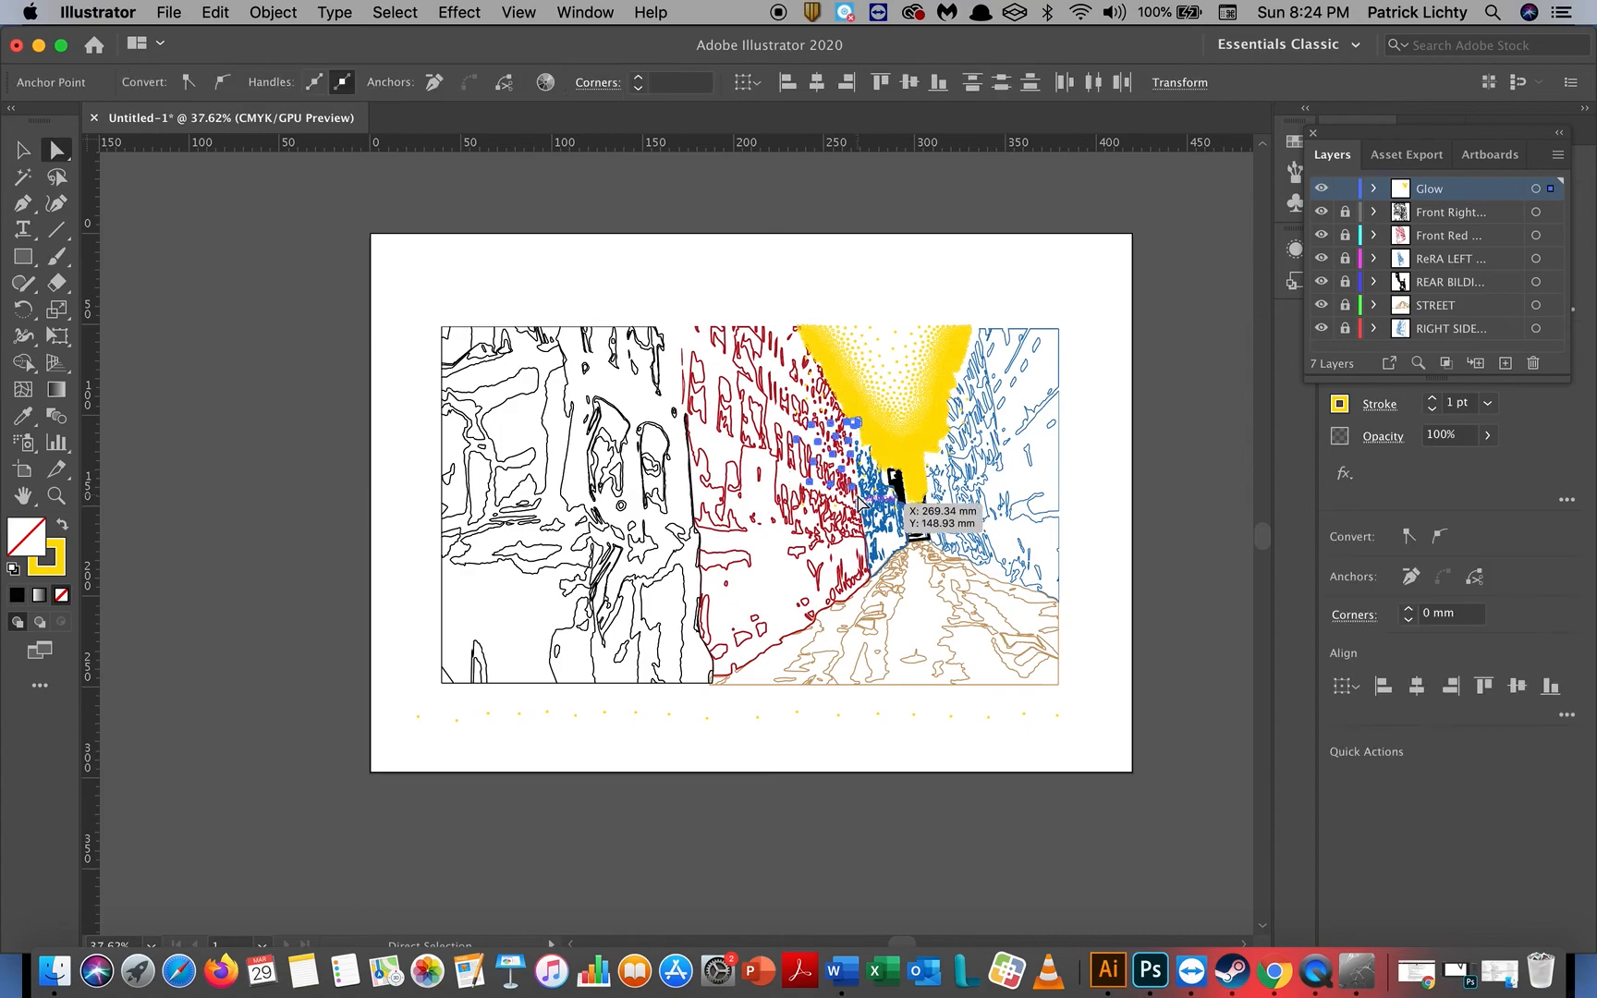
pyautogui.click(861, 504)
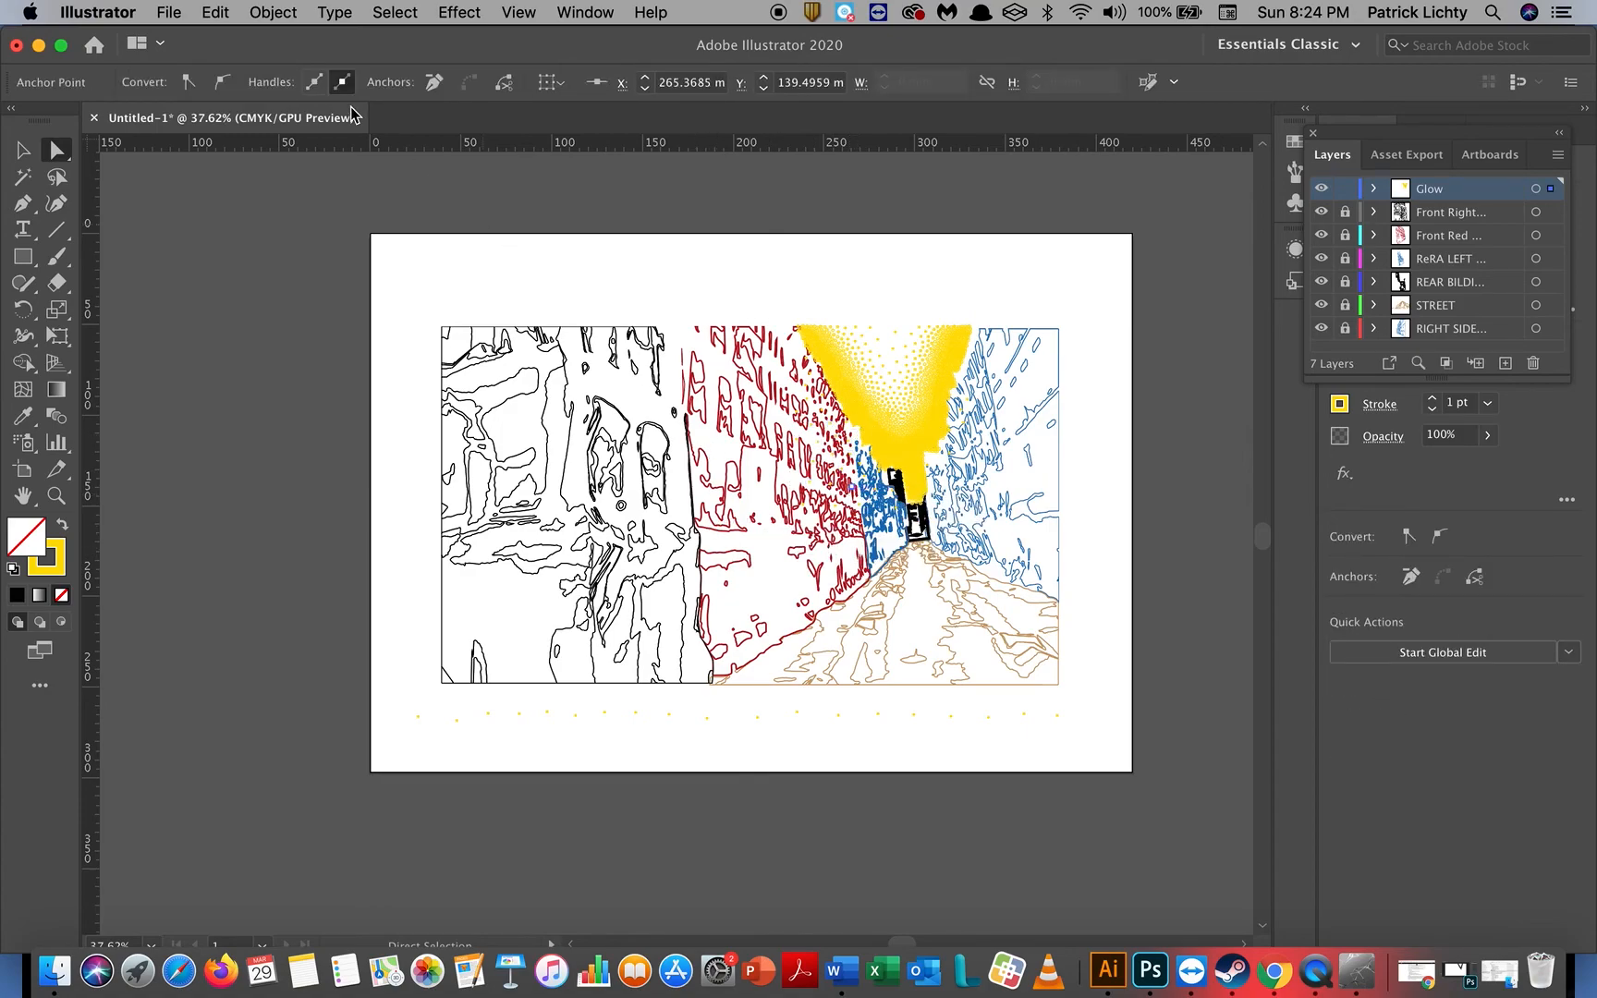
# Step: Save the document as STREETVIEW PART 1 in Adobe Illustrator (ai) format in the google earth street folder
pyautogui.click(172, 15)
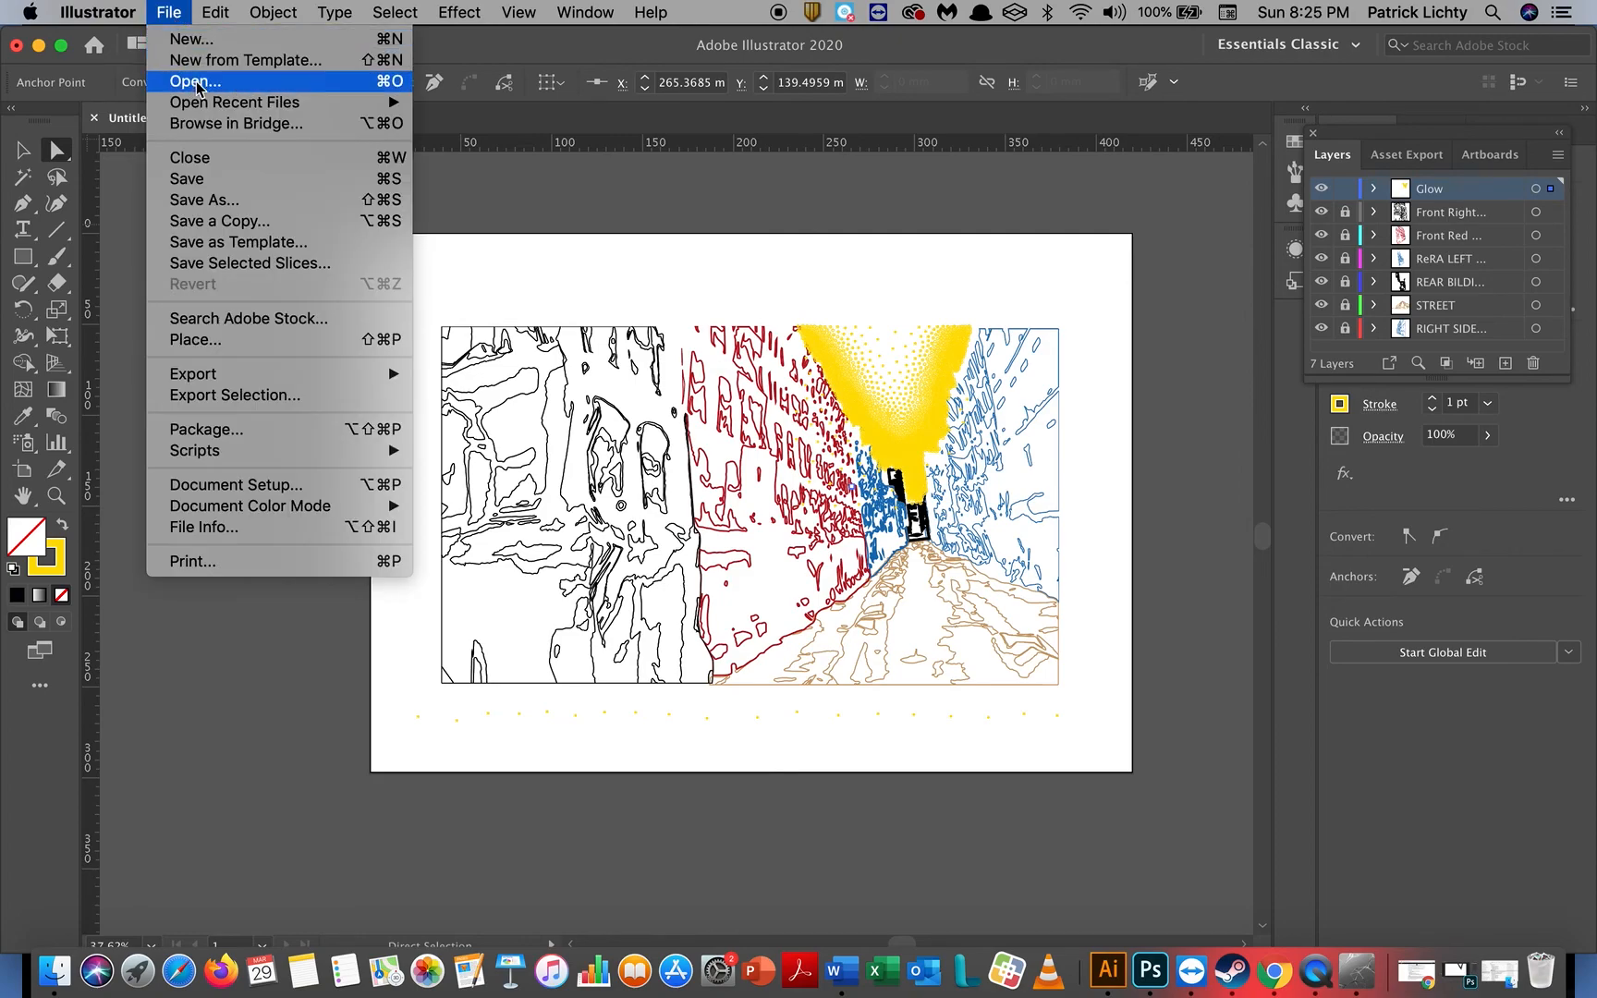
pyautogui.click(228, 198)
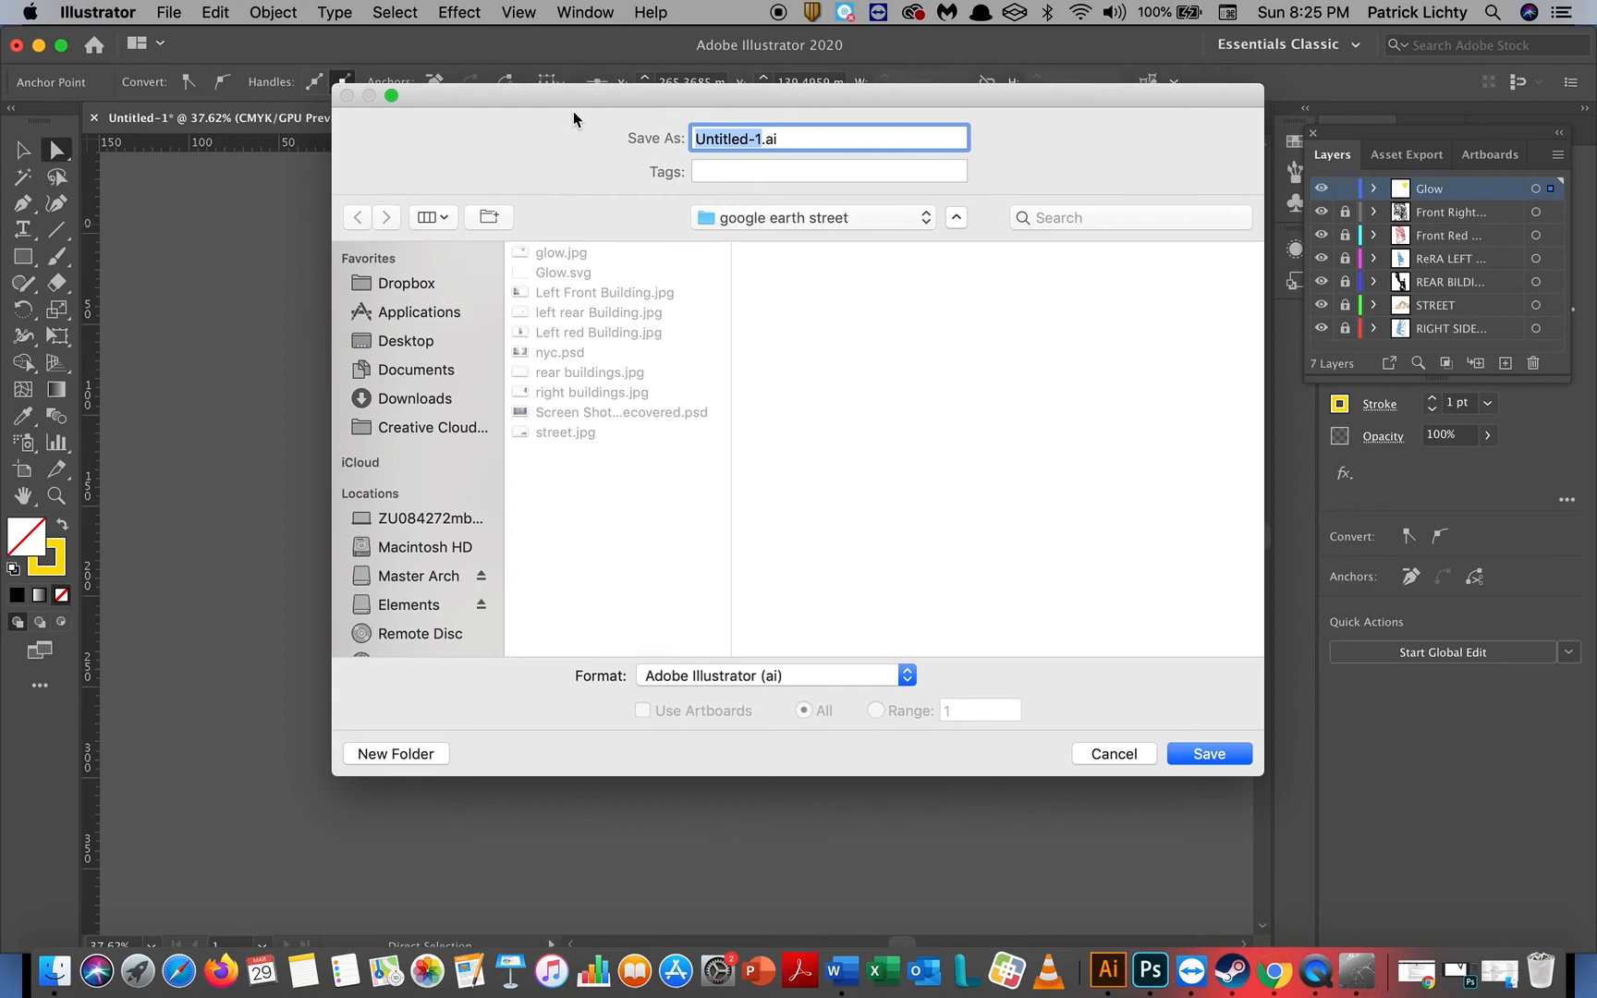
pyautogui.write('Google ')
pyautogui.write('E')
pyautogui.press('BackSpace')
pyautogui.press('BackSpace')
pyautogui.press('BackSpace')
pyautogui.press('BackSpace')
pyautogui.press('BackSpace')
pyautogui.press('BackSpace')
pyautogui.press('BackSpace')
pyautogui.press('BackSpace')
pyautogui.write('STREE')
pyautogui.write('T')
pyautogui.write('VIEW PAR')
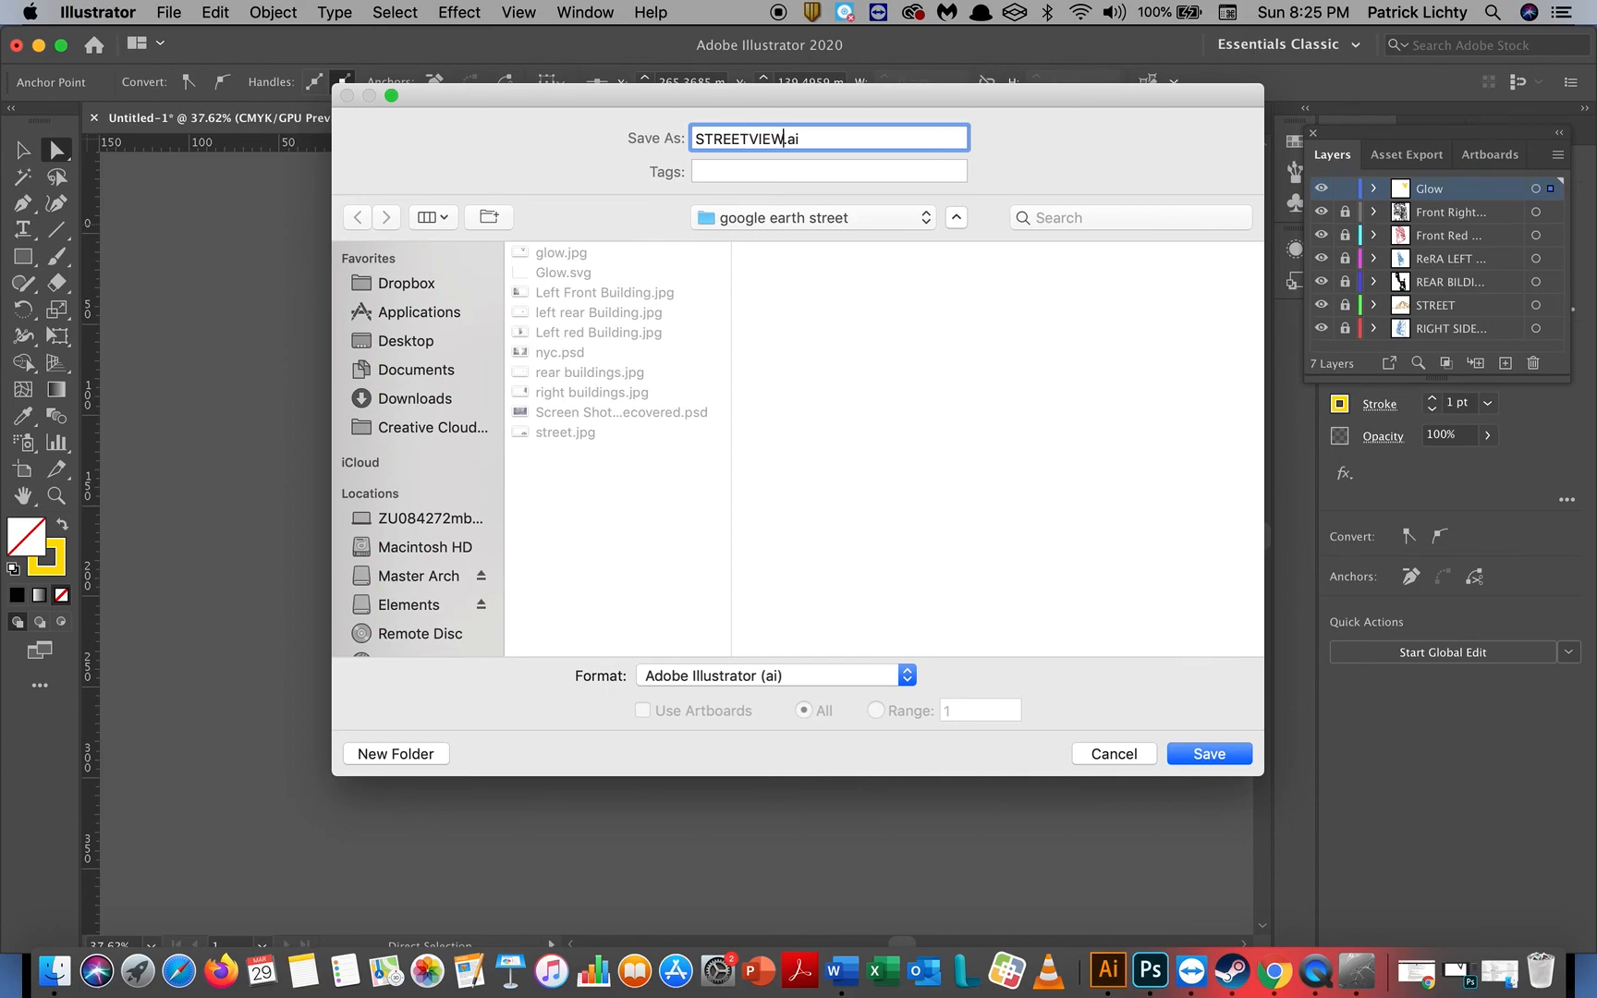
pyautogui.write('T 1')
pyautogui.press('Return')
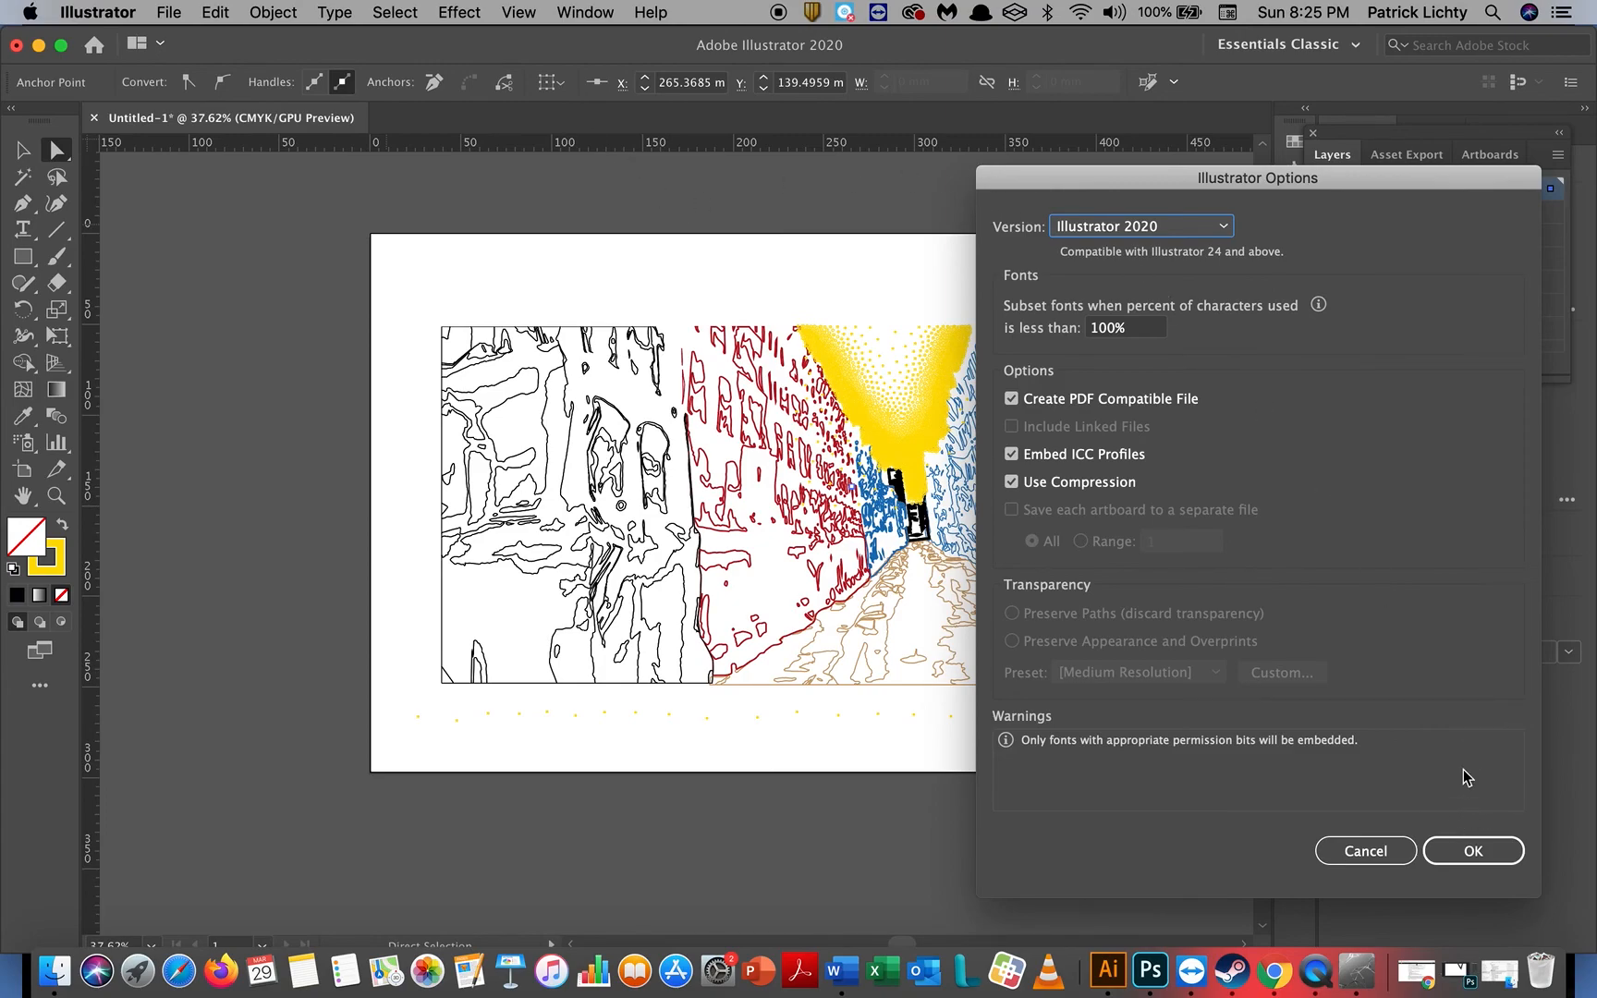
# Step: Keep Illustrator 2020 as the file version and accept the Illustrator save options
pyautogui.click(1222, 226)
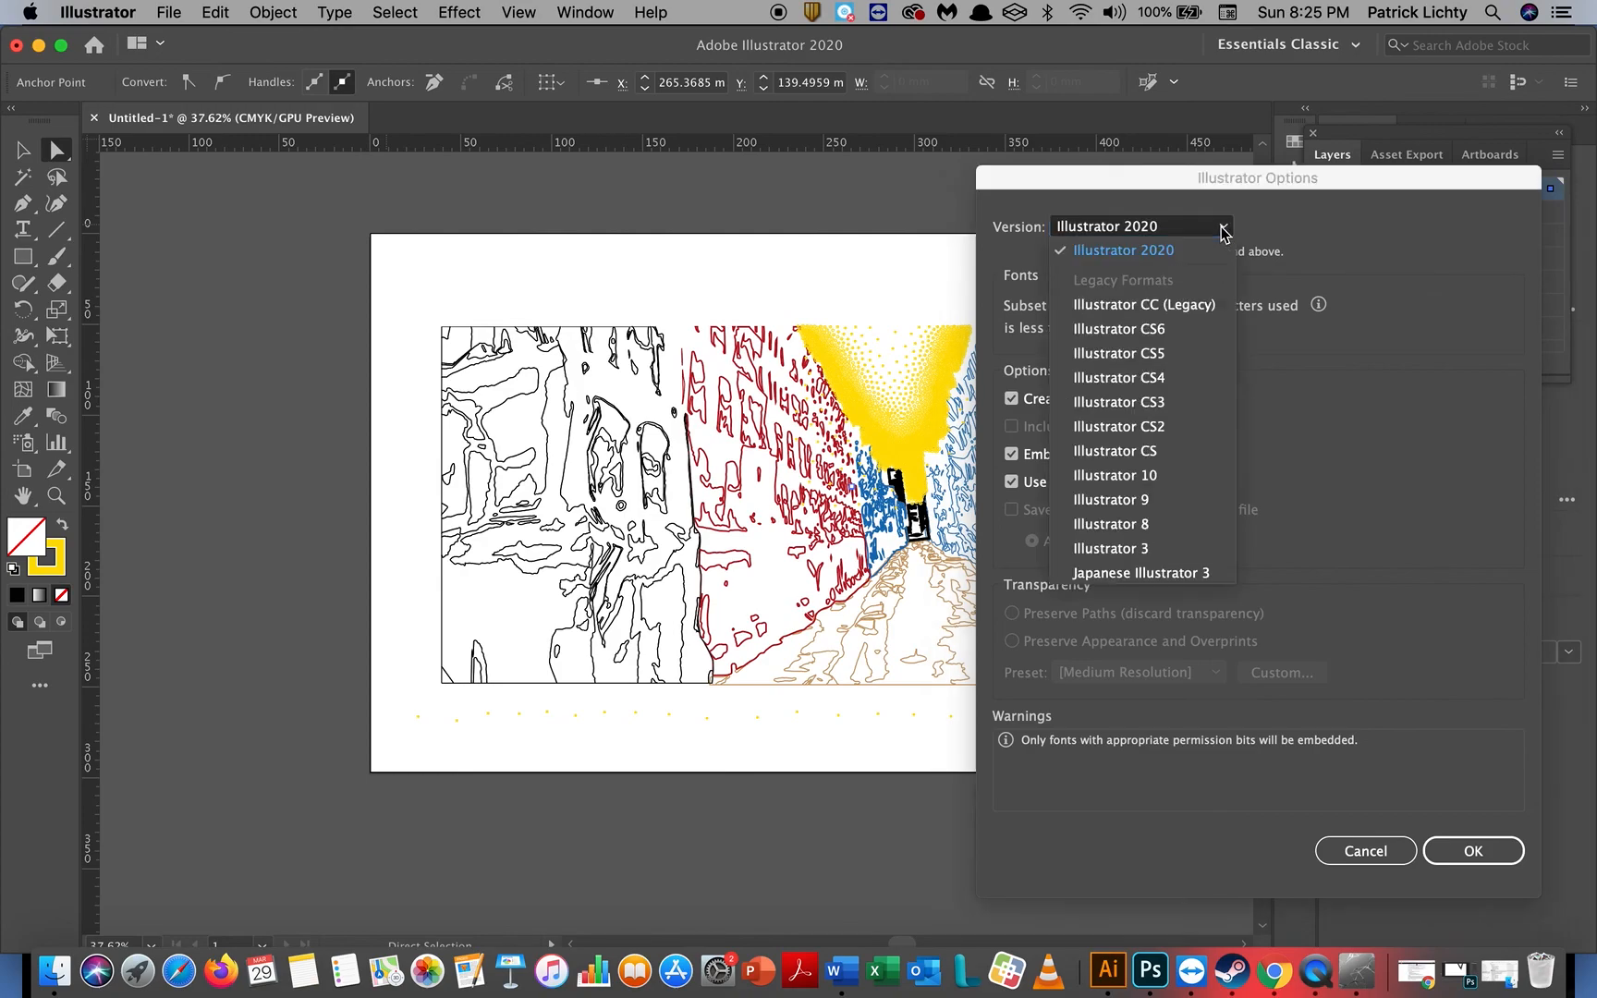
pyautogui.click(1222, 227)
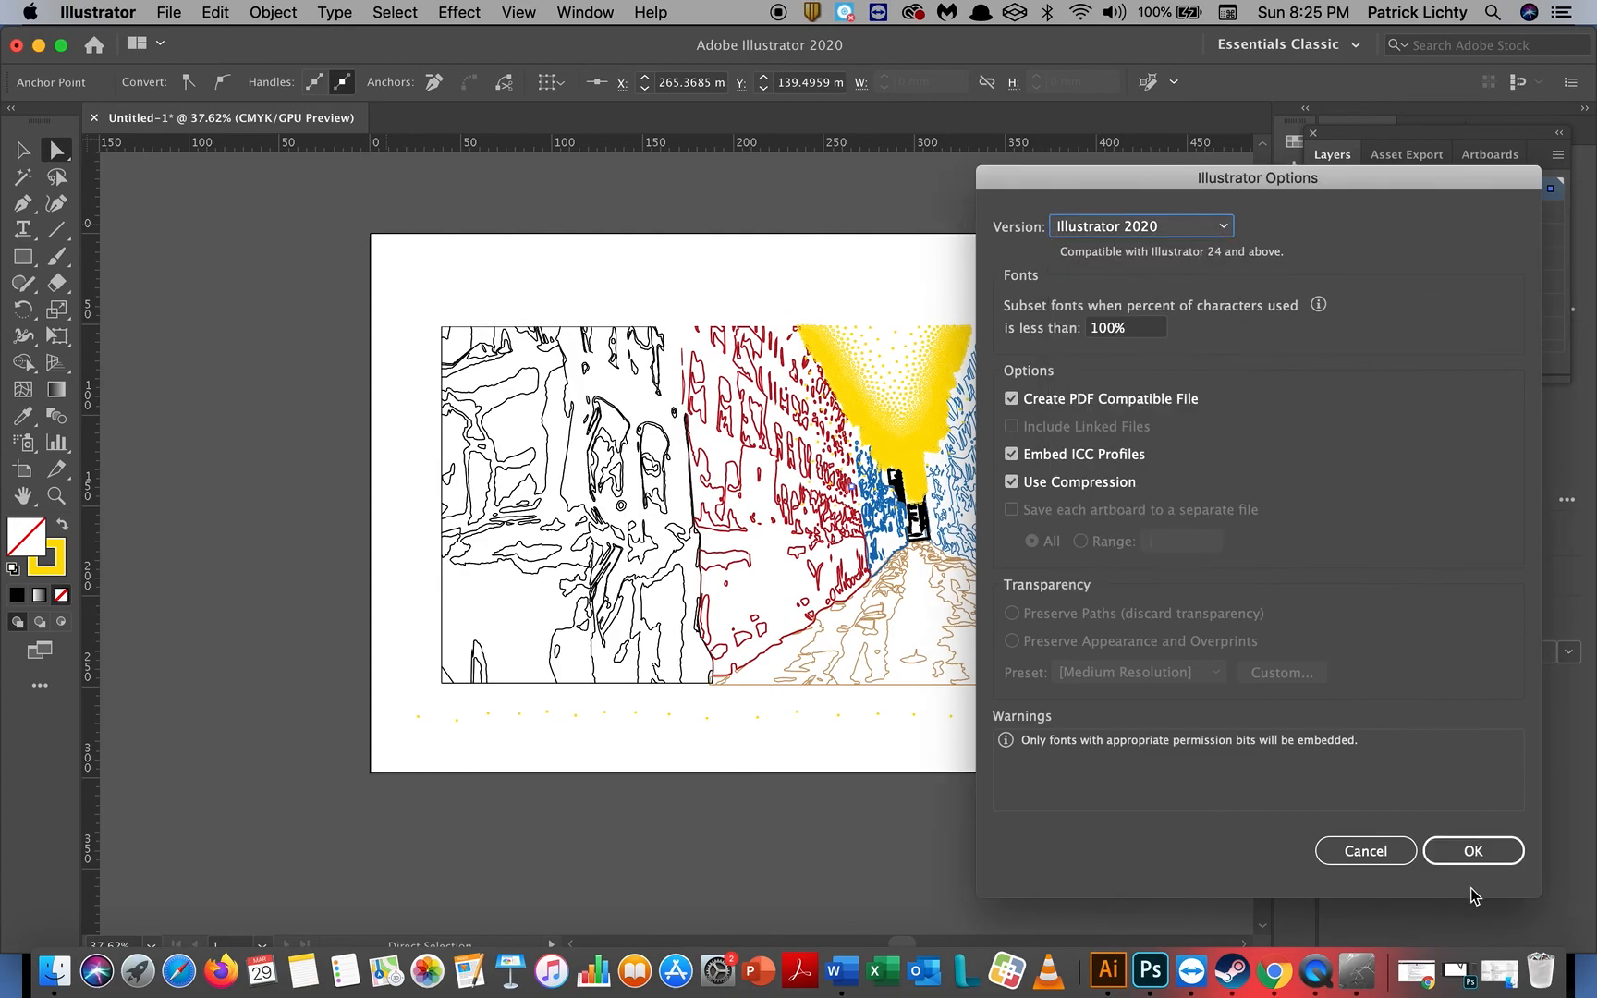
pyautogui.click(1468, 858)
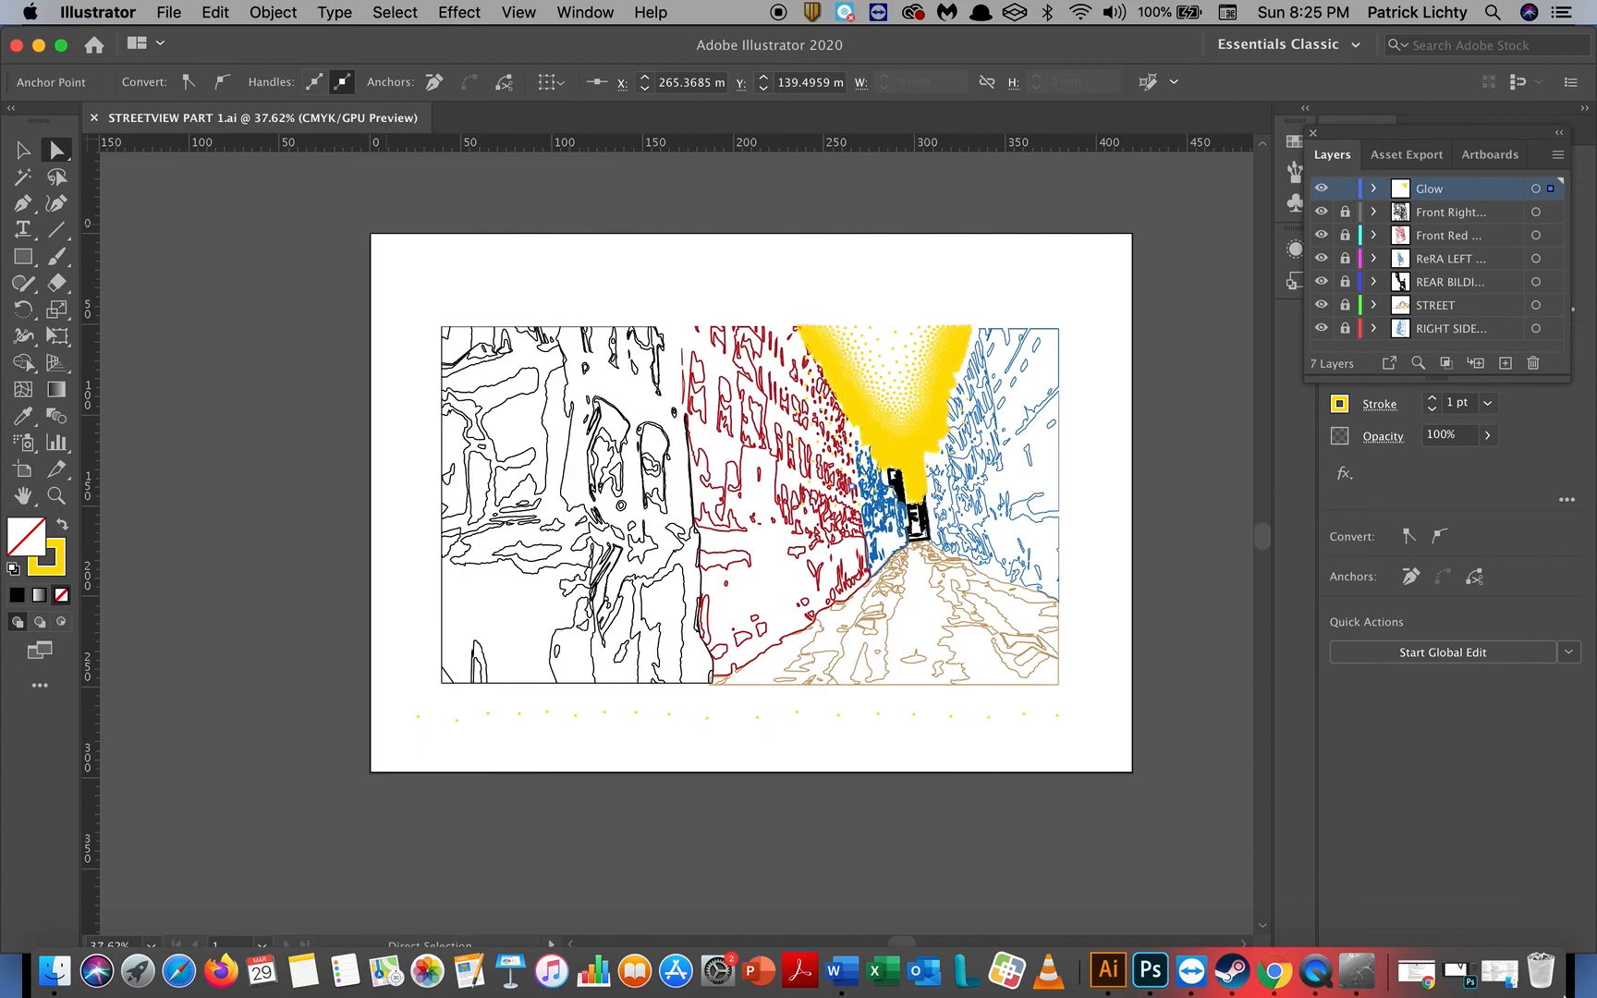
pyautogui.click(1320, 978)
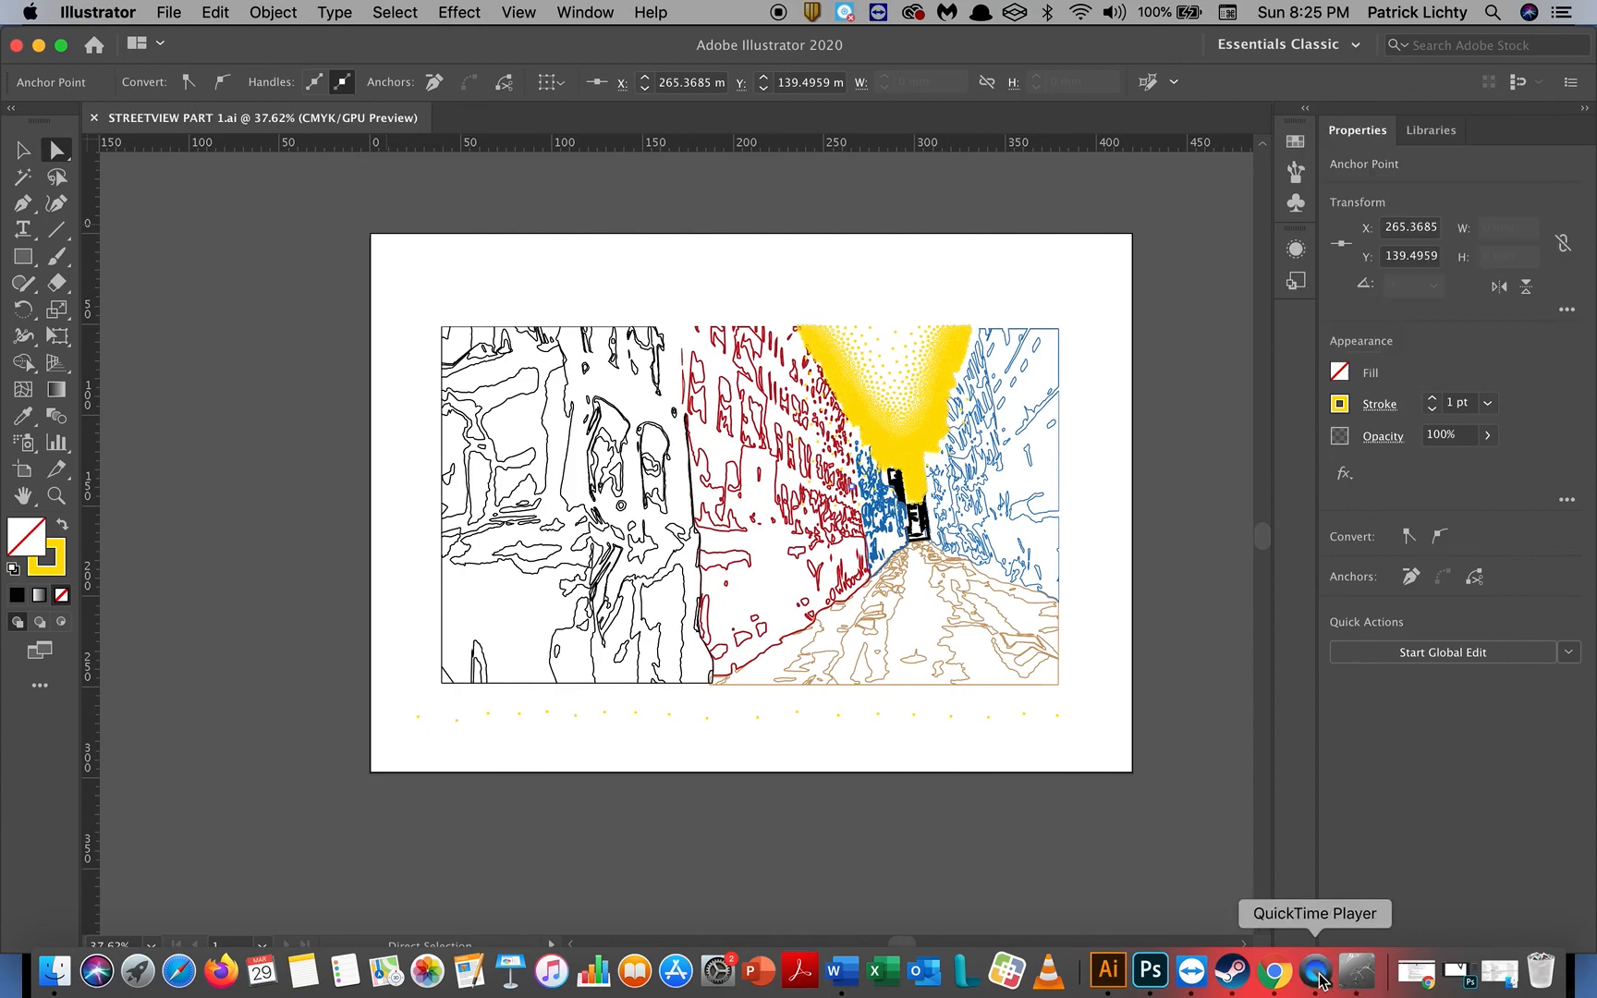